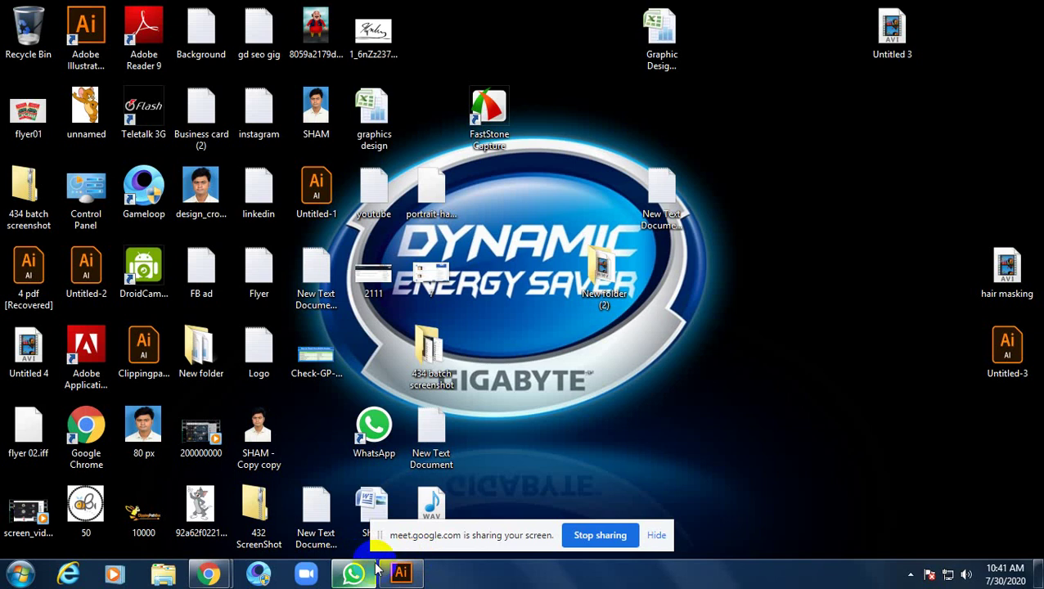
Move from the Motu Patlu image search results to the downloaded image file on the desktop
{"action": "left_click", "coordinate": [401, 573]}
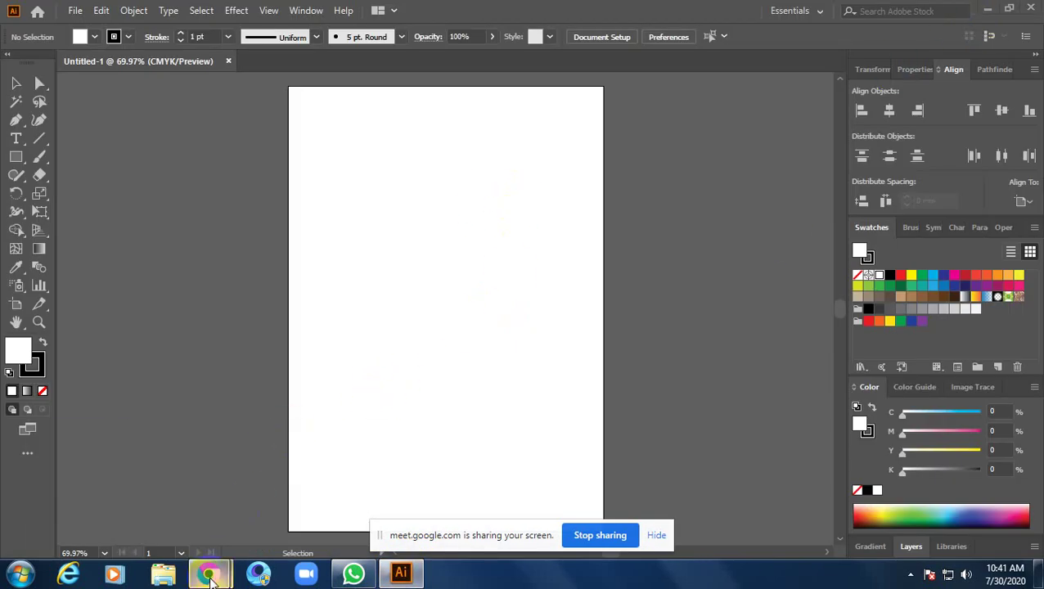
{"action": "left_click", "coordinate": [168, 507]}
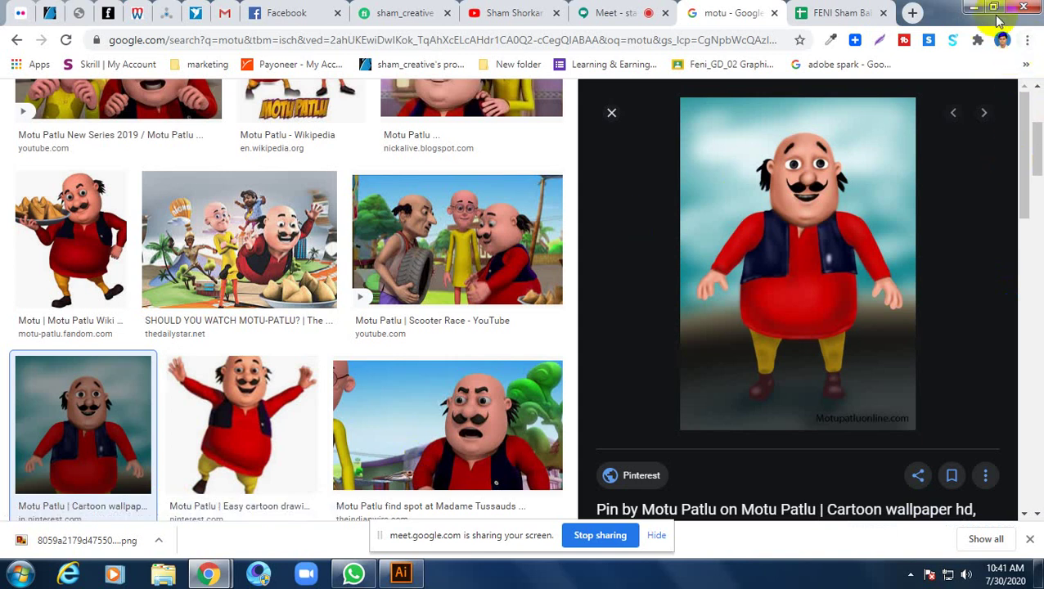
{"action": "left_click", "coordinate": [1028, 40]}
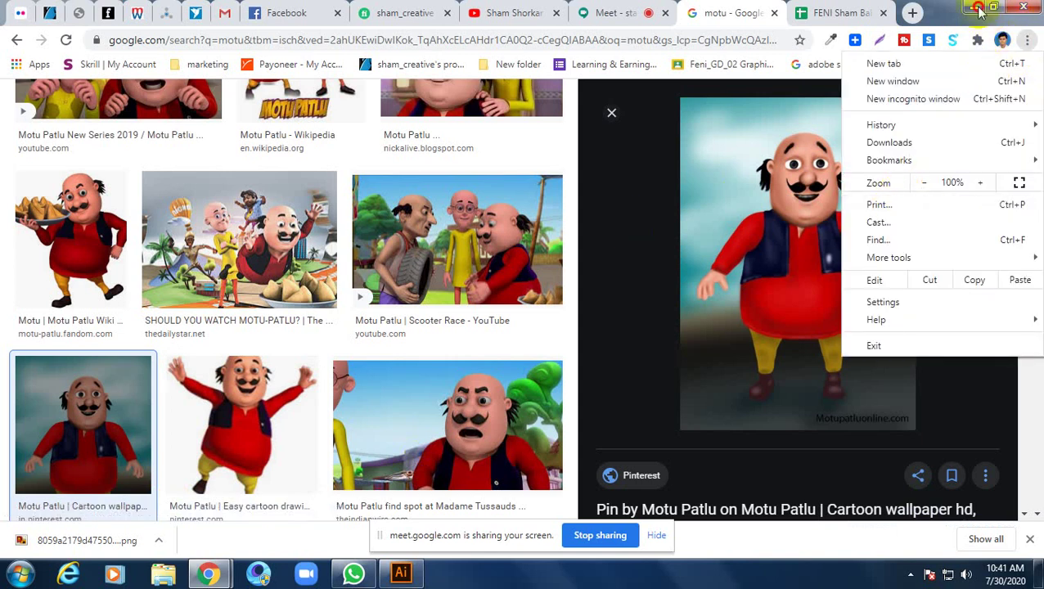
{"action": "left_click", "coordinate": [975, 8]}
{"action": "left_click", "coordinate": [986, 15]}
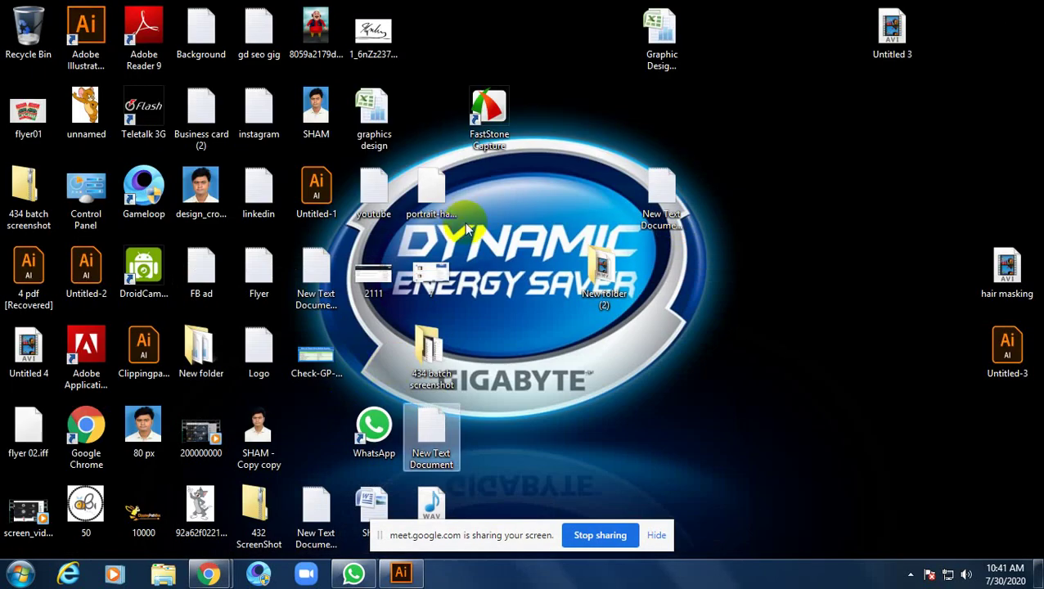
{"action": "left_click", "coordinate": [319, 29]}
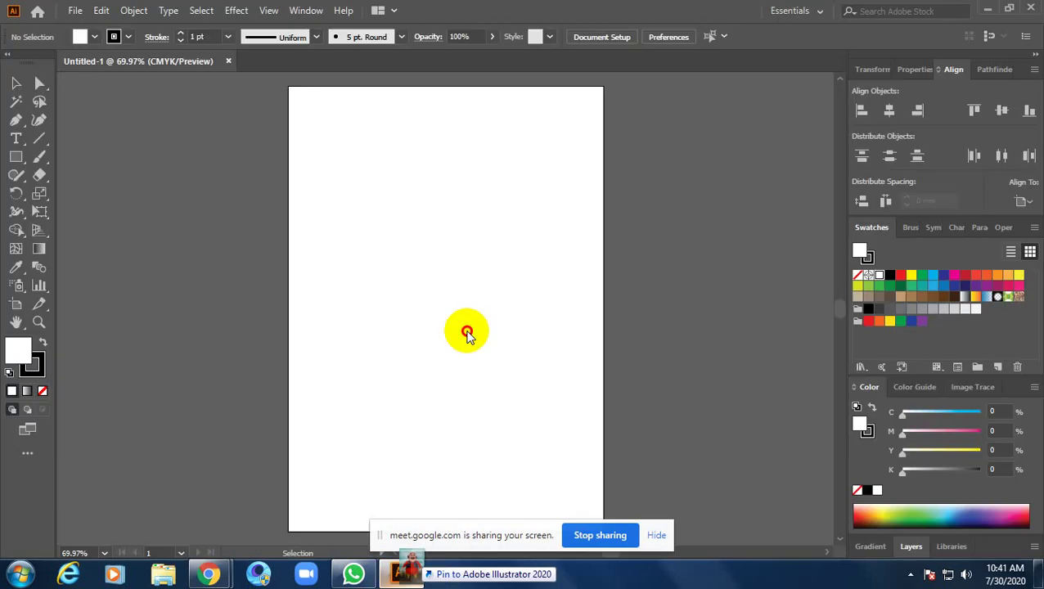
Place the Motu Patlu image into the Untitled-1 document and embed it
{"action": "left_click_drag", "start_coordinate": [319, 29], "coordinate": [553, 348]}
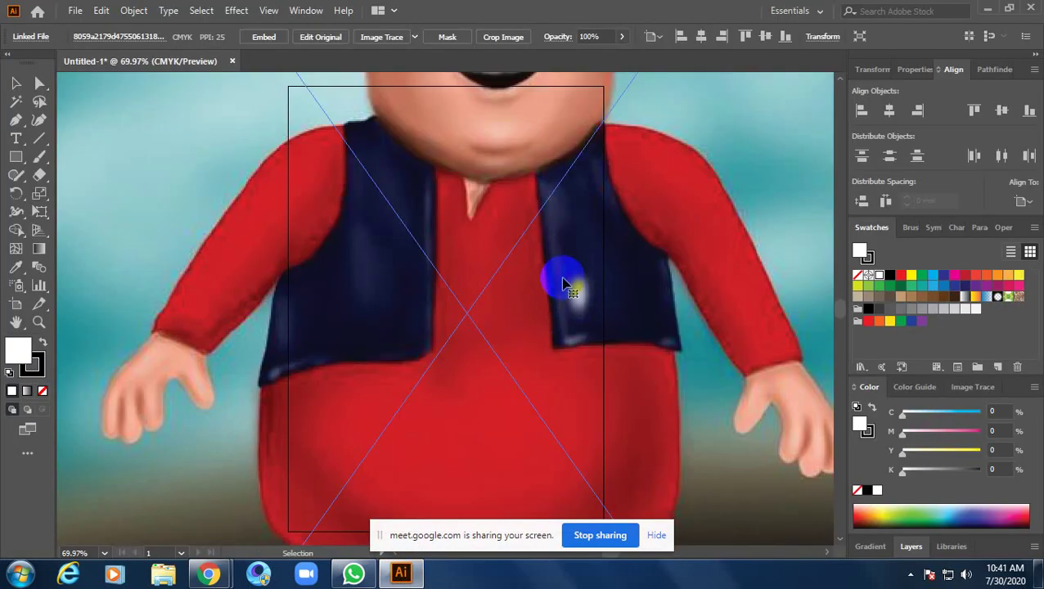
{"action": "scroll", "coordinate": [561, 276], "scroll_direction": "down", "scroll_amount": 3}
{"action": "left_click_drag", "start_coordinate": [553, 288], "coordinate": [502, 304]}
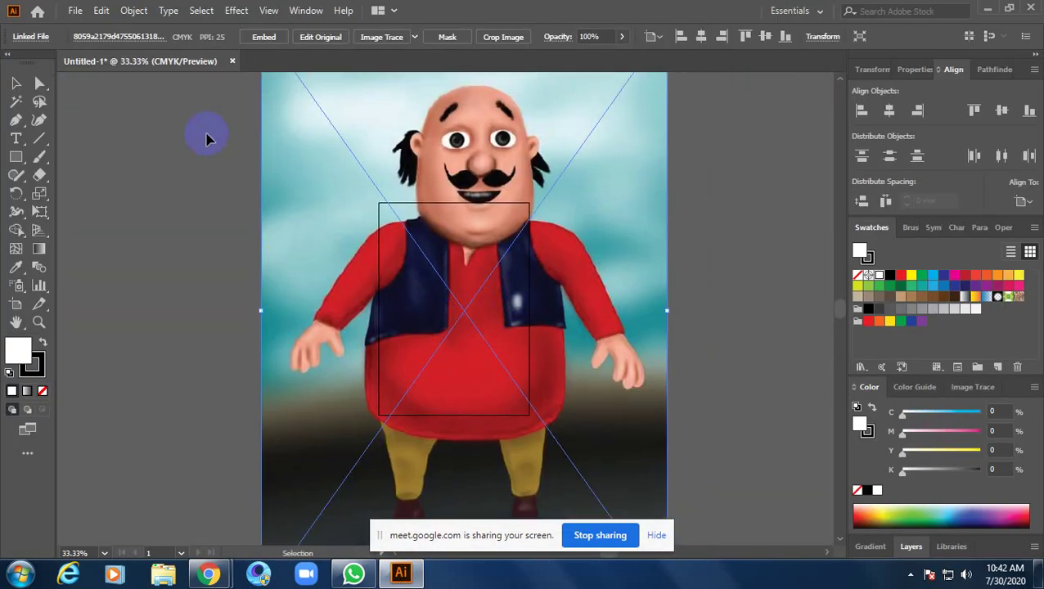
{"action": "left_click", "coordinate": [263, 36]}
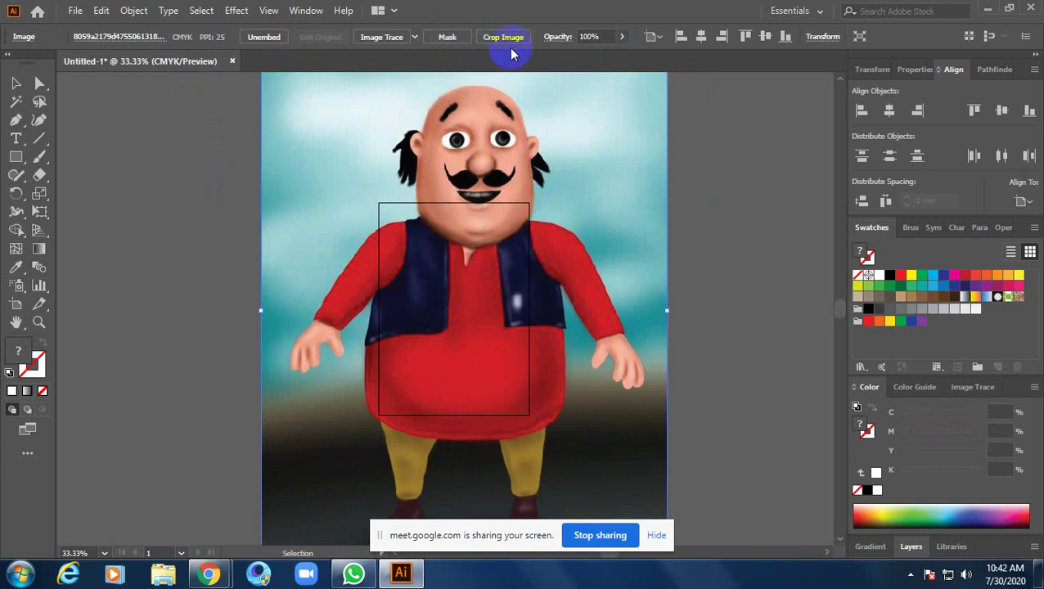
Scale the reference picture down to fit inside the artboard, then deselect it
{"action": "key", "text": "ctrl+shift+a"}
{"action": "left_click", "coordinate": [540, 276]}
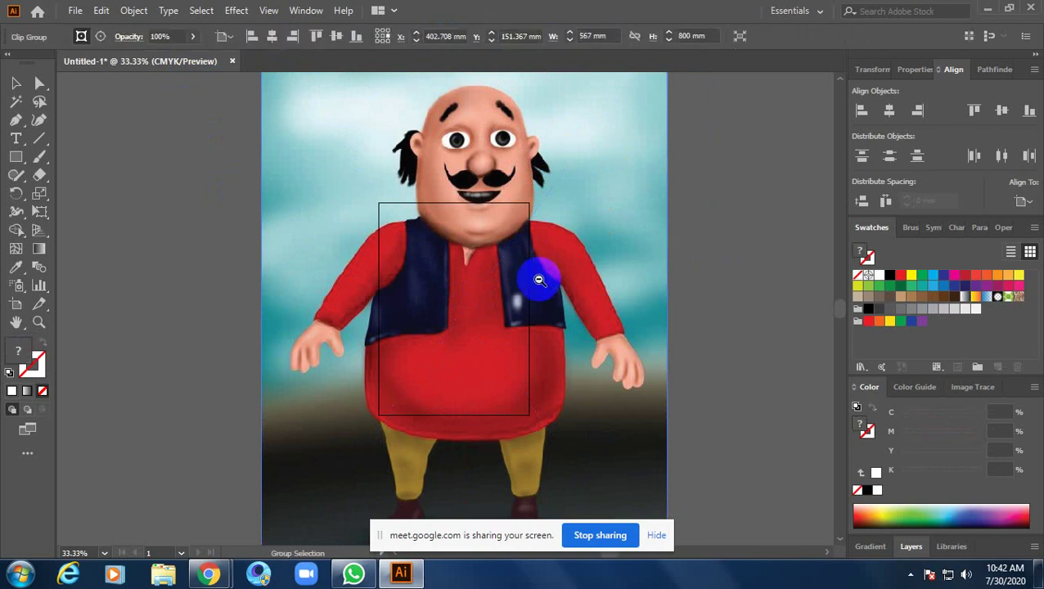
{"action": "scroll", "coordinate": [524, 295], "scroll_direction": "down", "scroll_amount": 3}
{"action": "left_click_drag", "start_coordinate": [550, 200], "coordinate": [491, 288]}
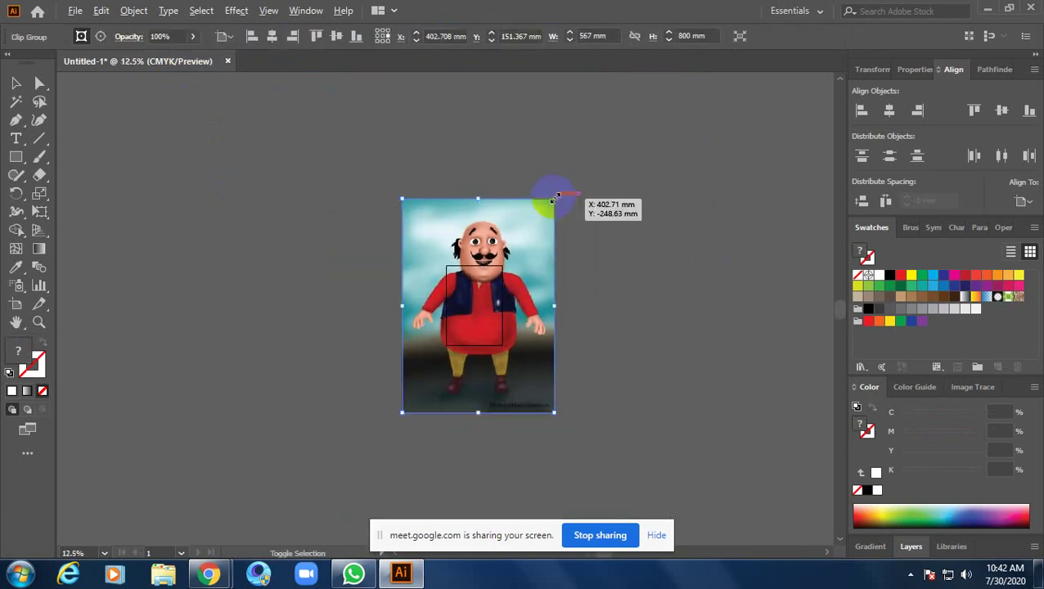
{"action": "key", "text": "ctrl+shift+a"}
Zoom and pan the view to frame the whole character
{"action": "scroll", "coordinate": [444, 321], "scroll_direction": "up", "scroll_amount": 2}
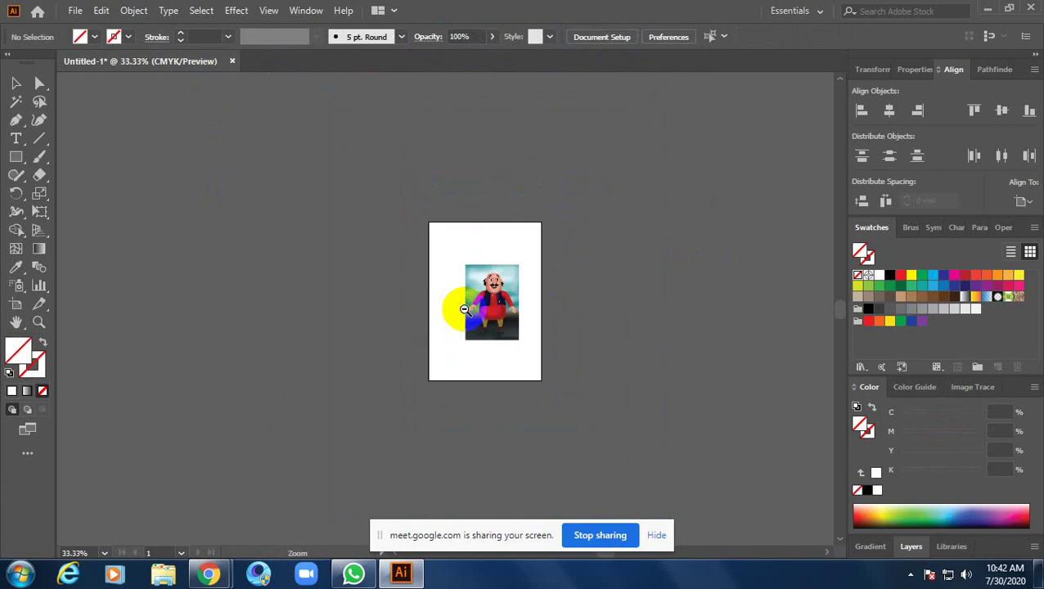
{"action": "scroll", "coordinate": [454, 304], "scroll_direction": "up", "scroll_amount": 3}
{"action": "scroll", "coordinate": [396, 315], "scroll_direction": "up", "scroll_amount": 2}
{"action": "scroll", "coordinate": [409, 298], "scroll_direction": "up", "scroll_amount": 3}
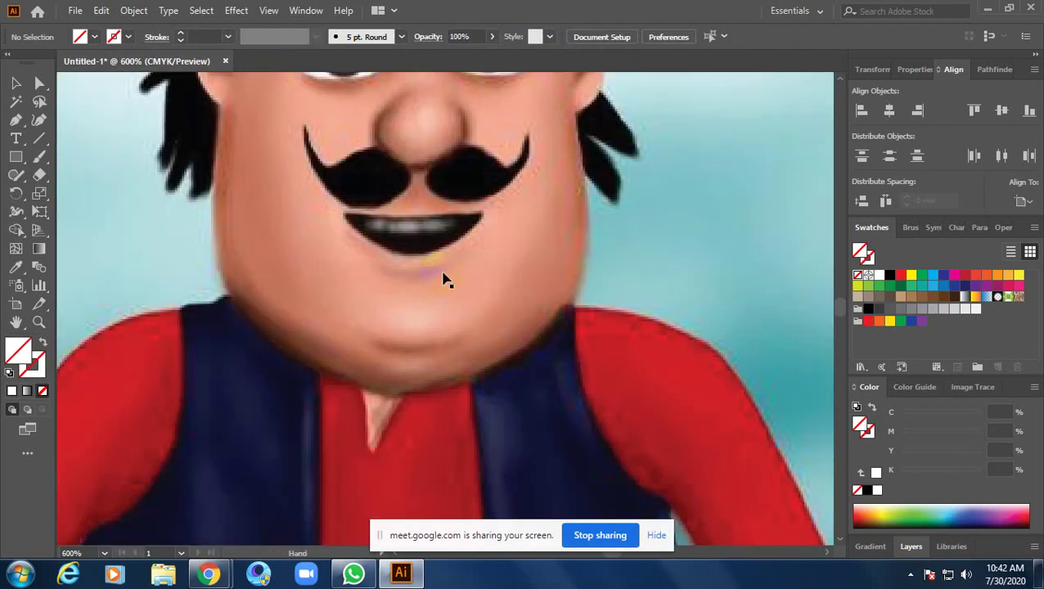
{"action": "scroll", "coordinate": [447, 275], "scroll_direction": "down", "scroll_amount": 2}
{"action": "scroll", "coordinate": [415, 303], "scroll_direction": "right", "scroll_amount": 1}
{"action": "scroll", "coordinate": [477, 286], "scroll_direction": "down", "scroll_amount": 1}
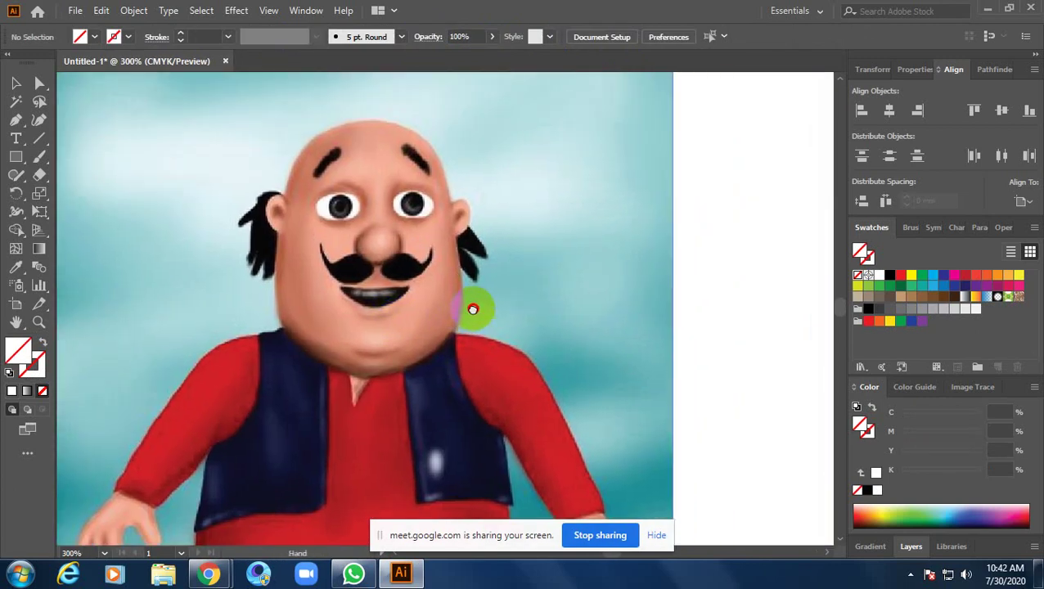
{"action": "scroll", "coordinate": [454, 353], "scroll_direction": "down", "scroll_amount": 1}
{"action": "scroll", "coordinate": [465, 363], "scroll_direction": "left", "scroll_amount": 1}
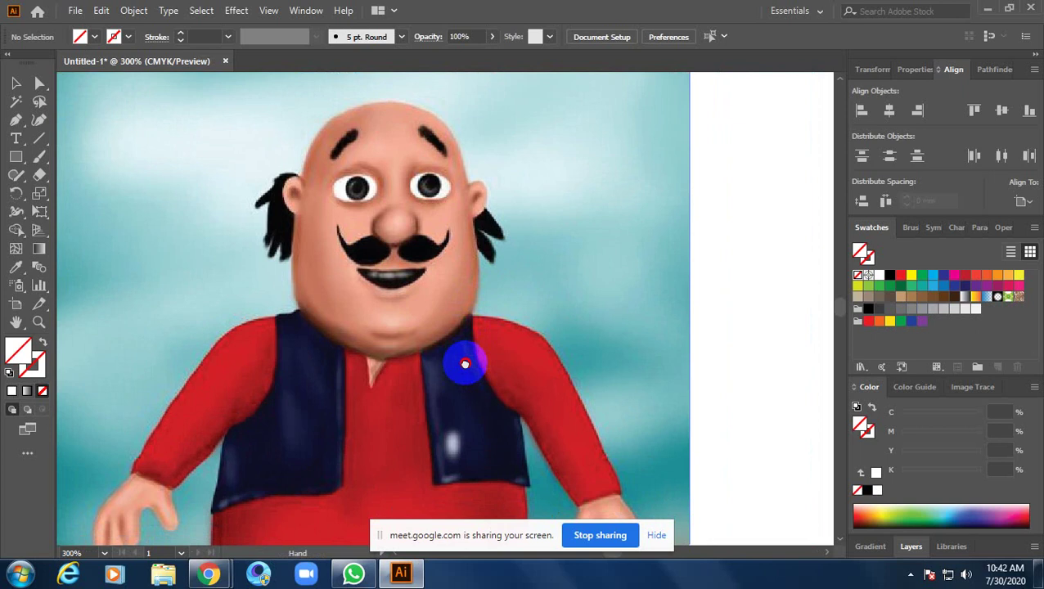
{"action": "left_click_drag", "start_coordinate": [465, 363], "coordinate": [466, 362]}
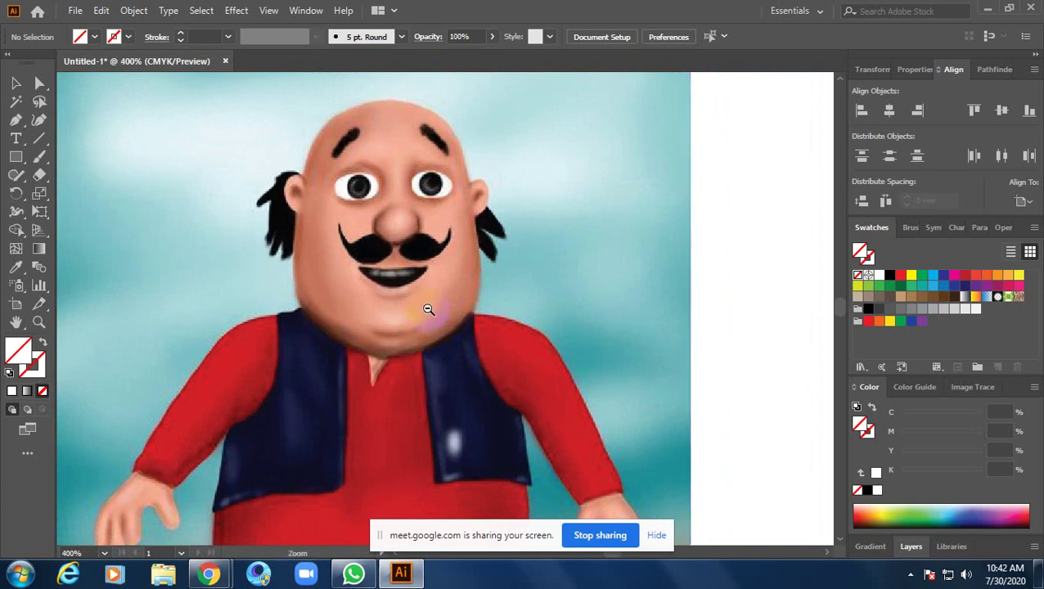
{"action": "scroll", "coordinate": [426, 307], "scroll_direction": "up", "scroll_amount": 2}
{"action": "scroll", "coordinate": [427, 306], "scroll_direction": "down", "scroll_amount": 1}
{"action": "scroll", "coordinate": [428, 315], "scroll_direction": "down", "scroll_amount": 1}
{"action": "left_click_drag", "start_coordinate": [428, 315], "coordinate": [385, 288]}
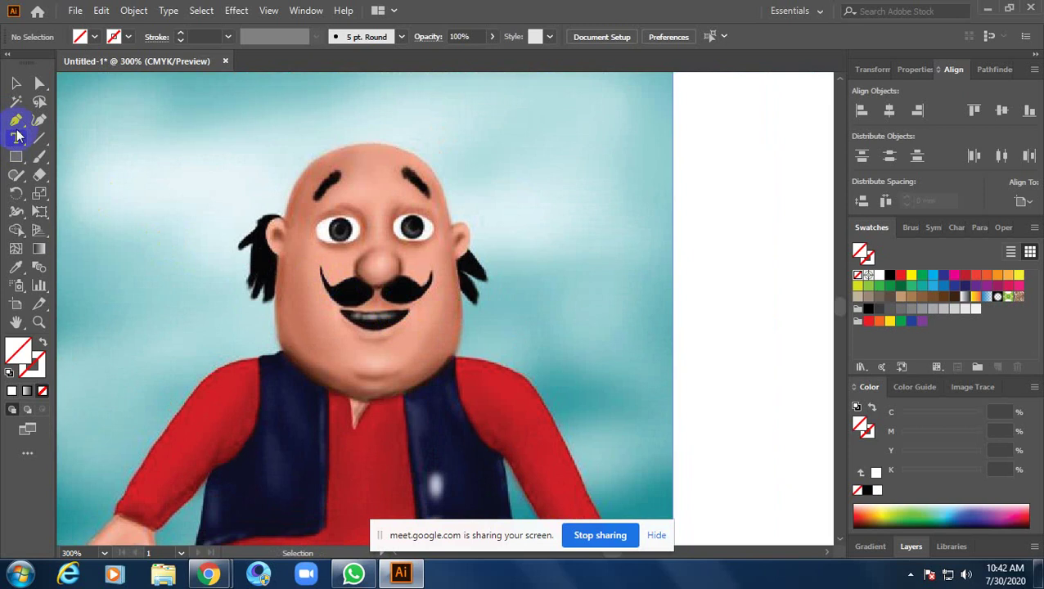
Start the Pen-tool head outline at the jaw, curving up to the hair edge
{"action": "left_click", "coordinate": [15, 119]}
{"action": "scroll", "coordinate": [303, 354], "scroll_direction": "up", "scroll_amount": 4}
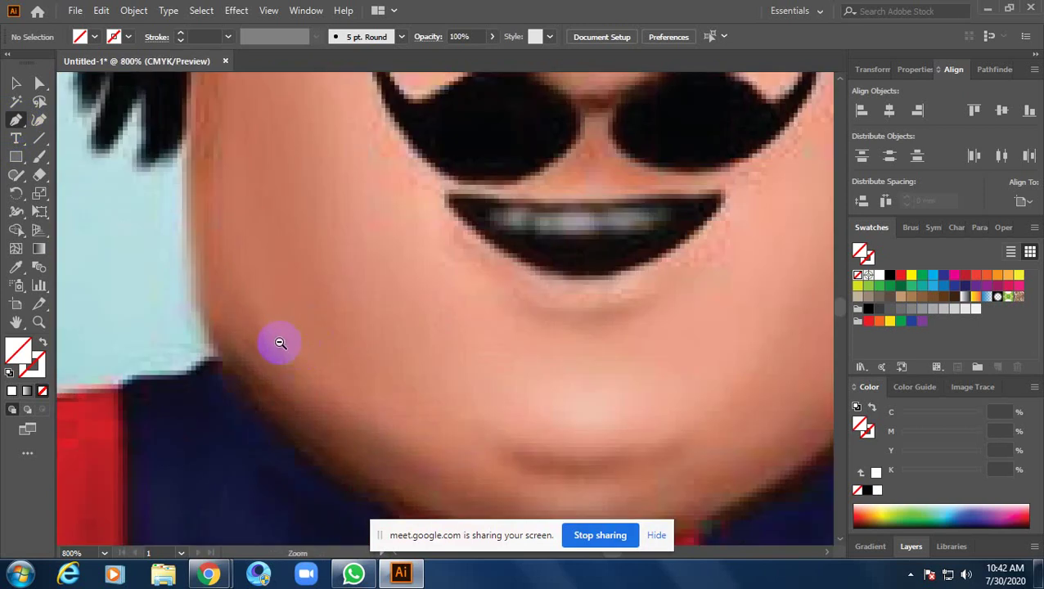
{"action": "scroll", "coordinate": [280, 343], "scroll_direction": "down", "scroll_amount": 1}
{"action": "left_click", "coordinate": [250, 353]}
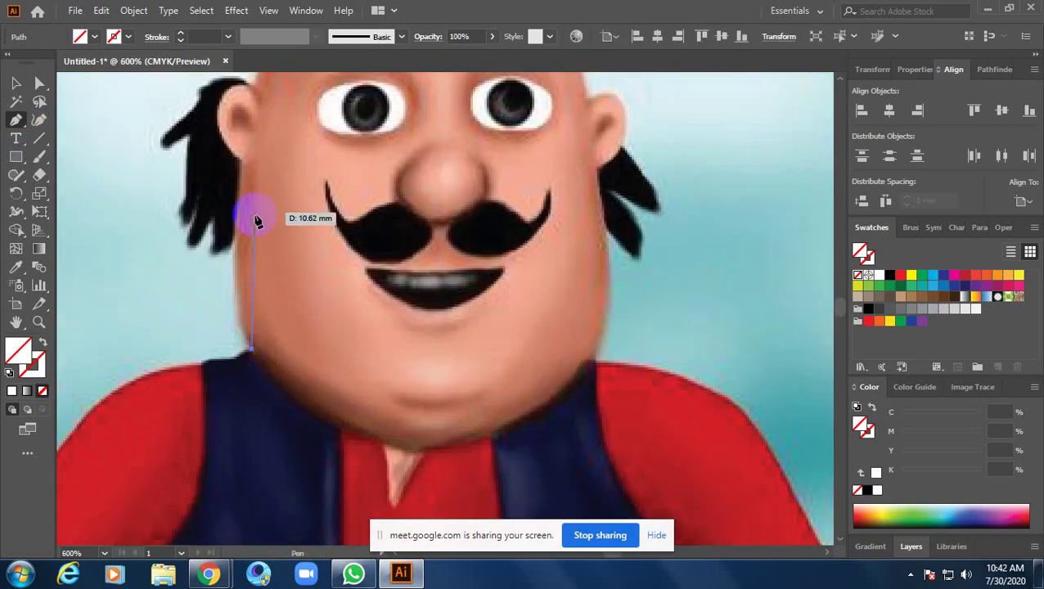
{"action": "scroll", "coordinate": [245, 222], "scroll_direction": "up", "scroll_amount": 3}
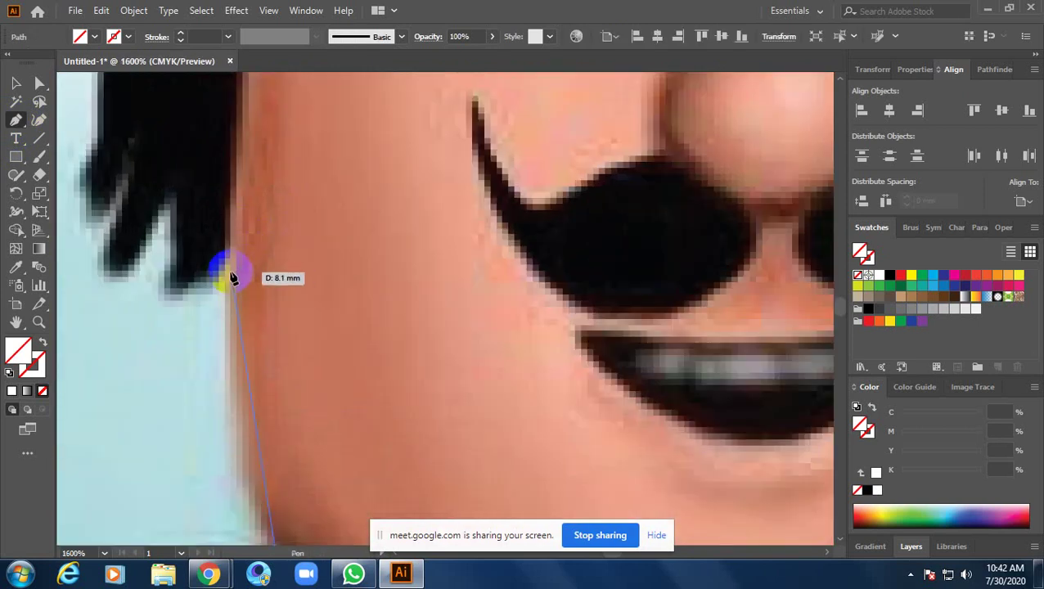
{"action": "left_click_drag", "start_coordinate": [230, 264], "coordinate": [241, 101]}
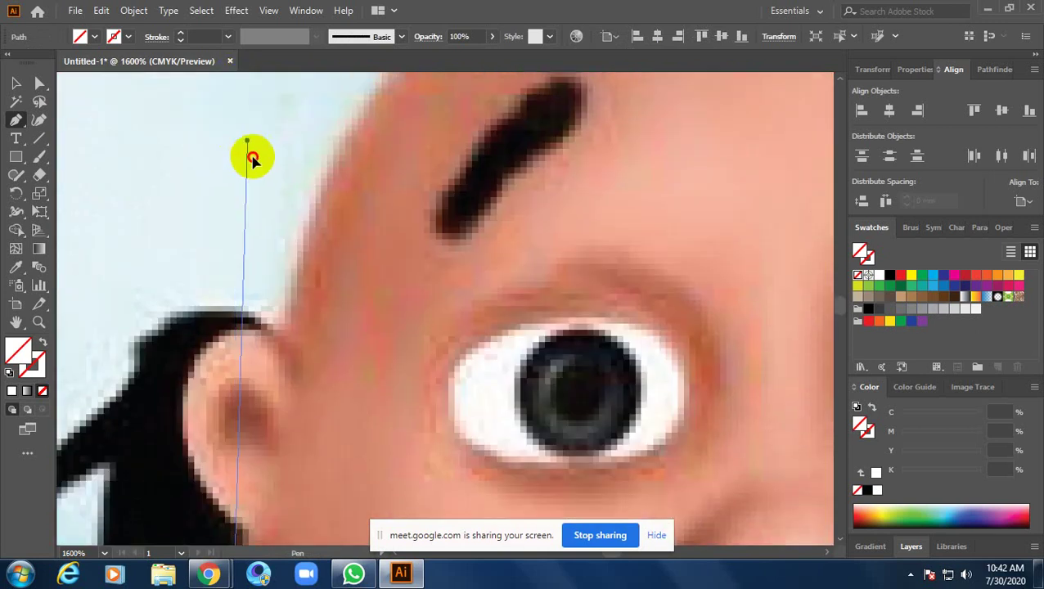
{"action": "left_click_drag", "start_coordinate": [240, 101], "coordinate": [250, 155]}
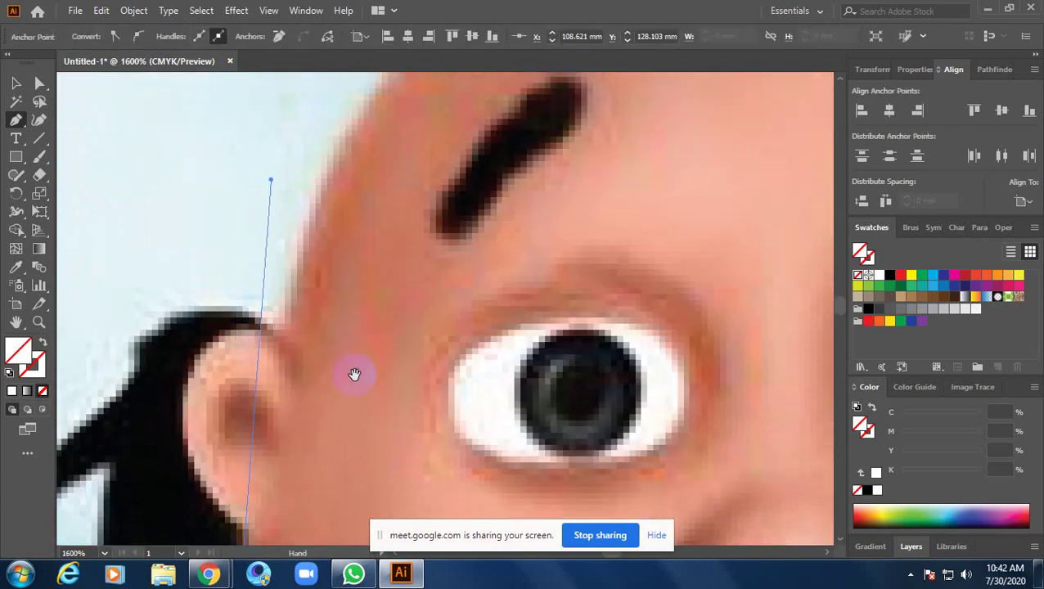
{"action": "left_click_drag", "start_coordinate": [353, 373], "coordinate": [366, 179]}
{"action": "scroll", "coordinate": [363, 171], "scroll_direction": "down", "scroll_amount": 2}
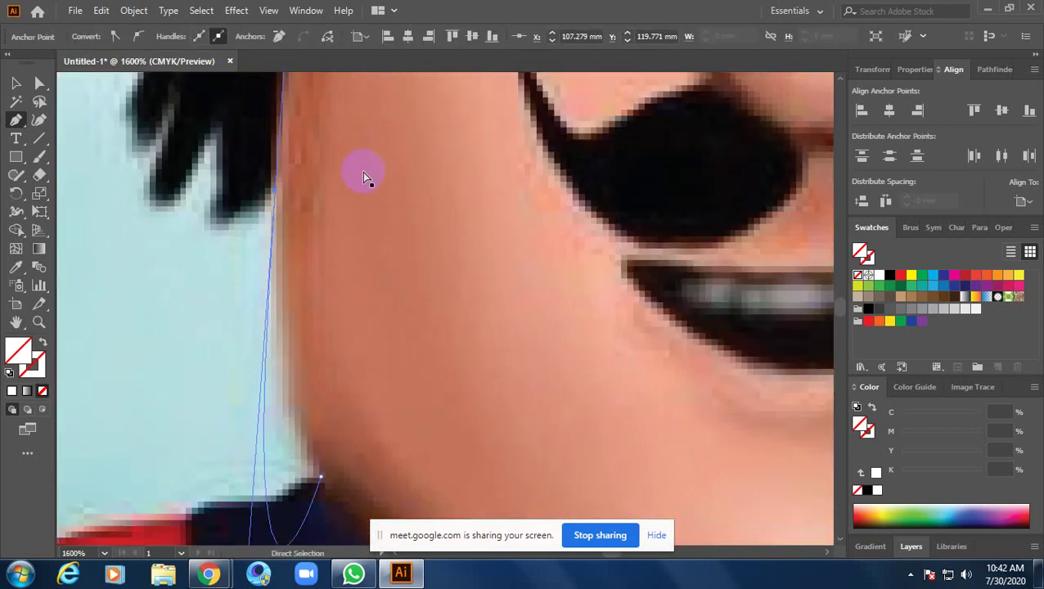
{"action": "left_click", "coordinate": [394, 218], "text": "ctrl+alt"}
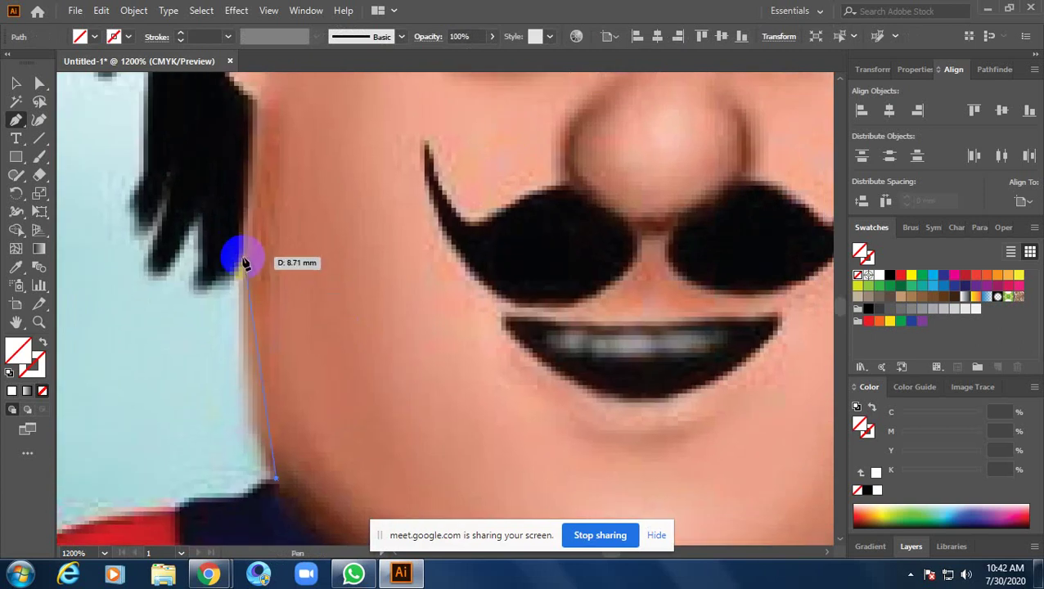
Trace the outline around the left ear up to the hair, breaking the curve at the hair-top point
{"action": "key", "text": "ctrl"}
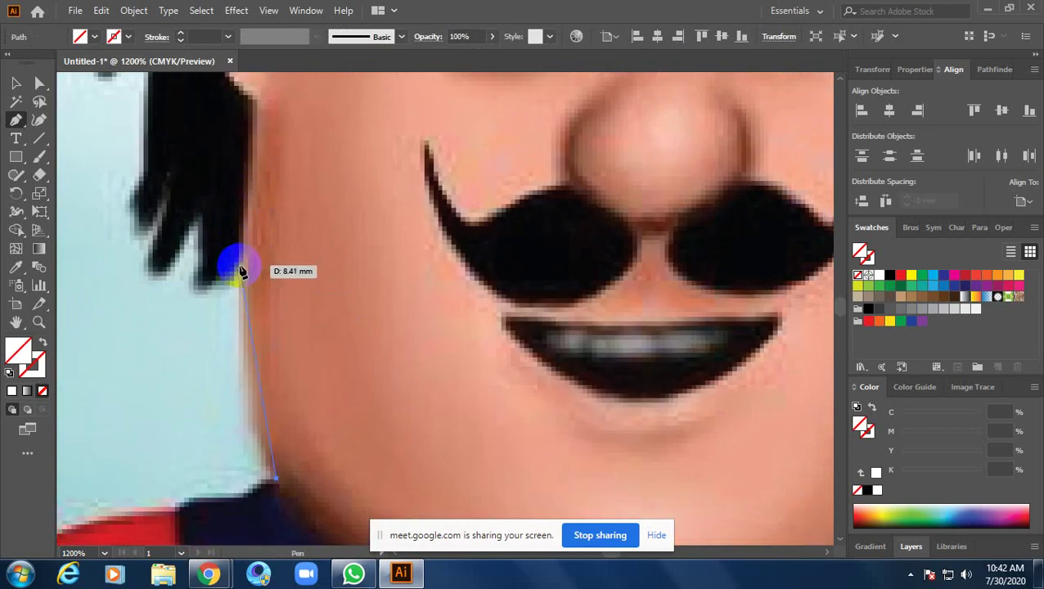
{"action": "left_click_drag", "start_coordinate": [244, 263], "coordinate": [258, 140]}
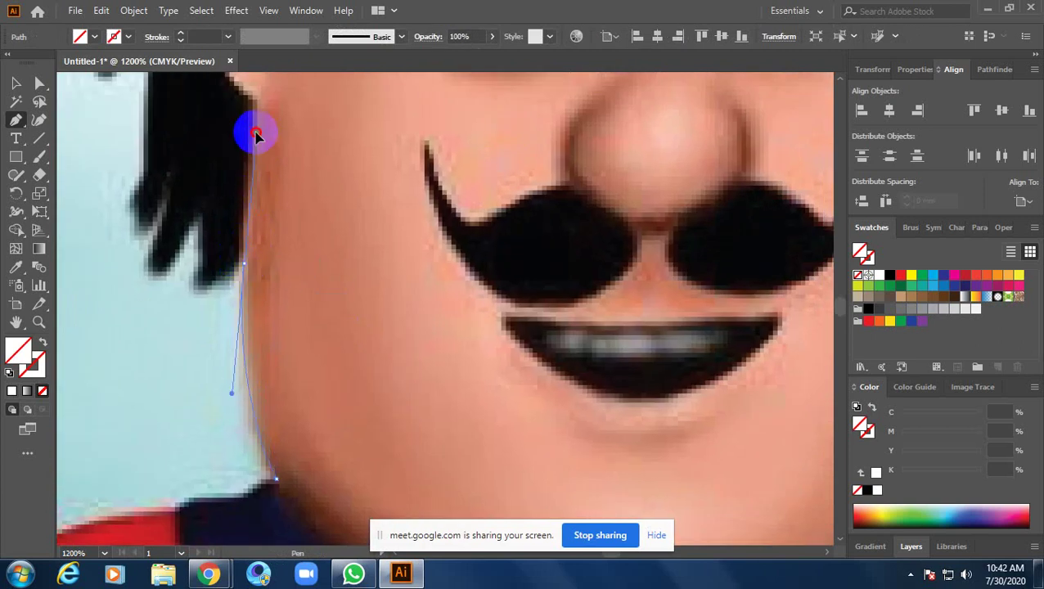
{"action": "left_click_drag", "start_coordinate": [244, 263], "coordinate": [230, 327]}
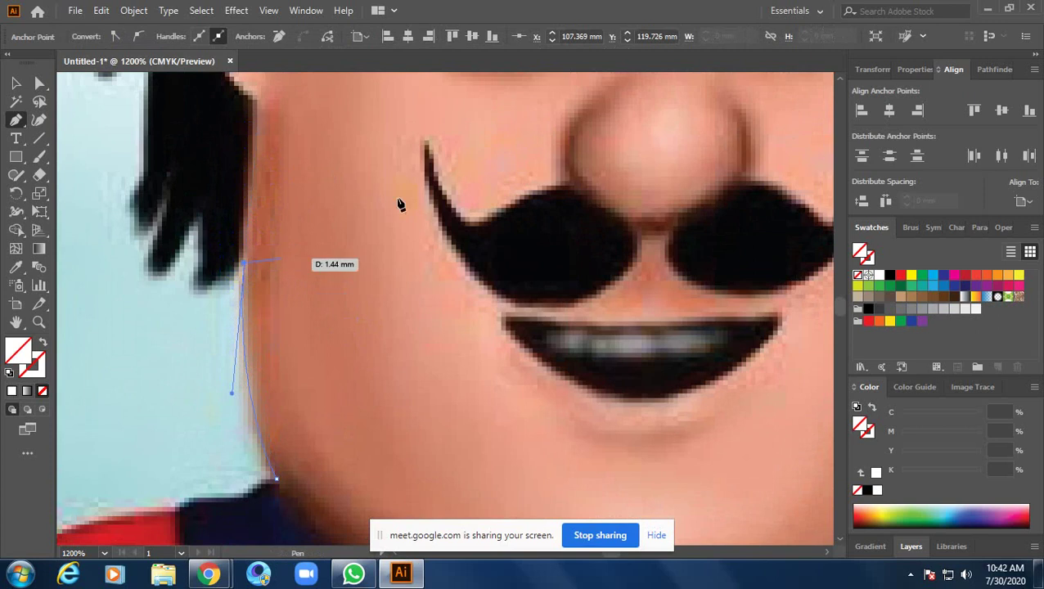
{"action": "scroll", "coordinate": [298, 372], "scroll_direction": "up", "scroll_amount": 5}
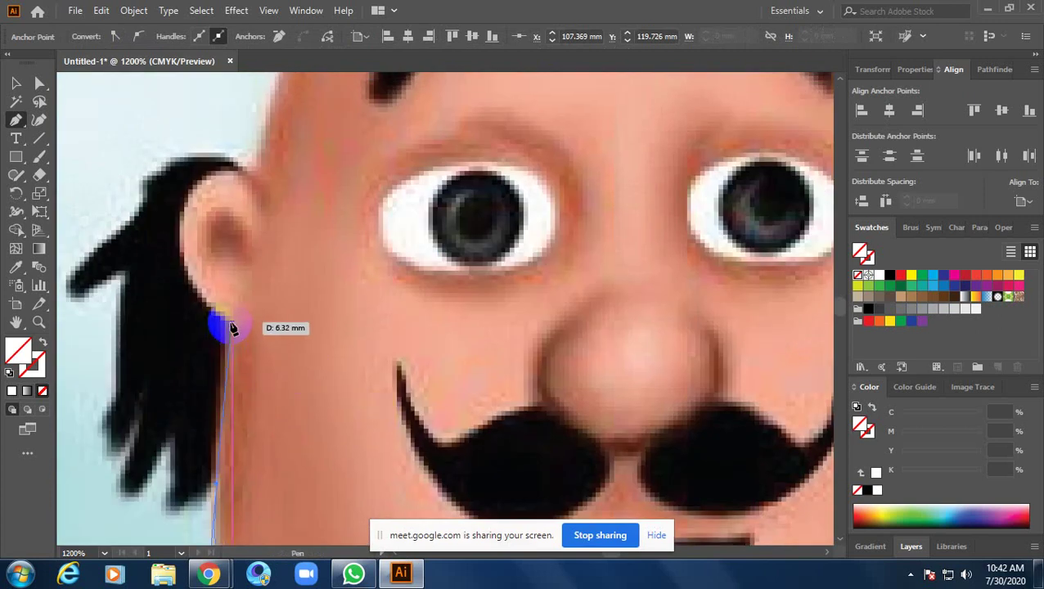
{"action": "mouse_move", "coordinate": [231, 328]}
{"action": "left_mouse_down"}
{"action": "mouse_move", "coordinate": [301, 149]}
{"action": "mouse_move", "coordinate": [205, 182]}
{"action": "mouse_move", "coordinate": [260, 96]}
{"action": "left_mouse_up"}
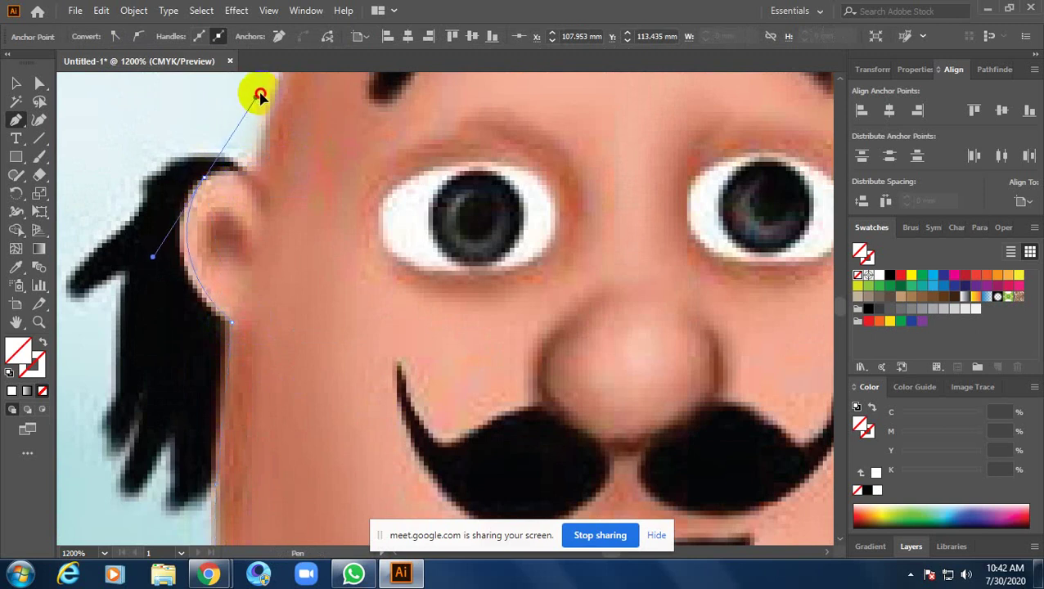
{"action": "left_click", "coordinate": [207, 178]}
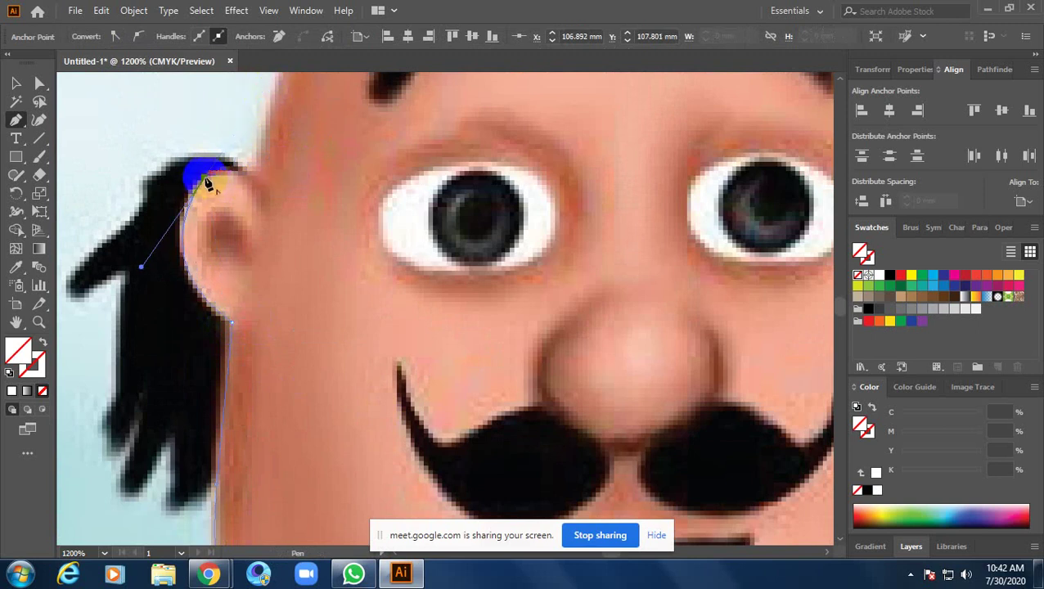
{"action": "left_click_drag", "start_coordinate": [207, 184], "coordinate": [254, 182]}
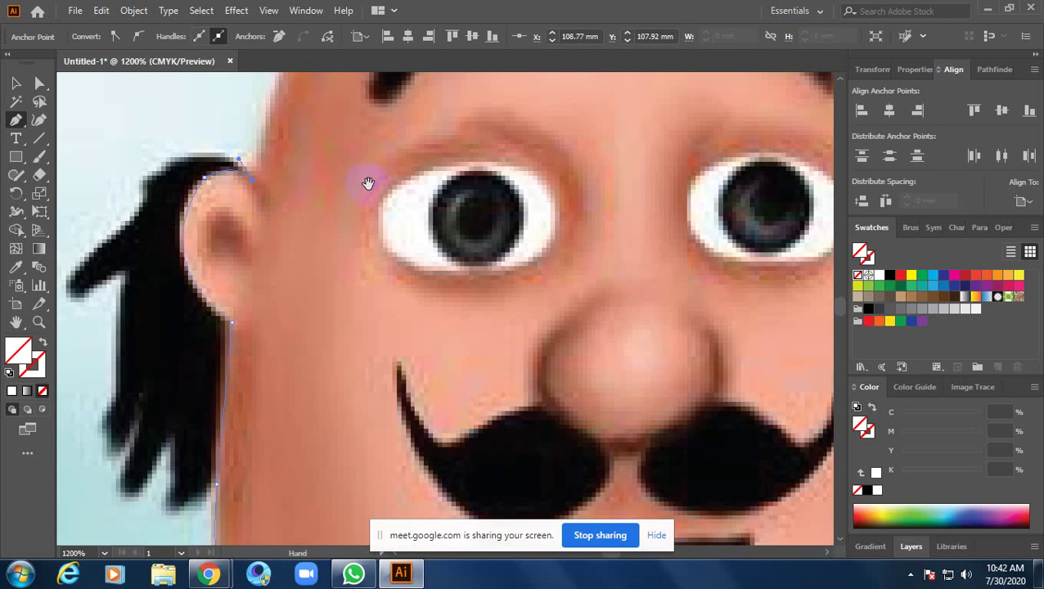
Curve the outline over the top of the head with a smooth point at the crown
{"action": "left_click_drag", "start_coordinate": [368, 184], "coordinate": [337, 361]}
{"action": "left_click_drag", "start_coordinate": [206, 342], "coordinate": [236, 350]}
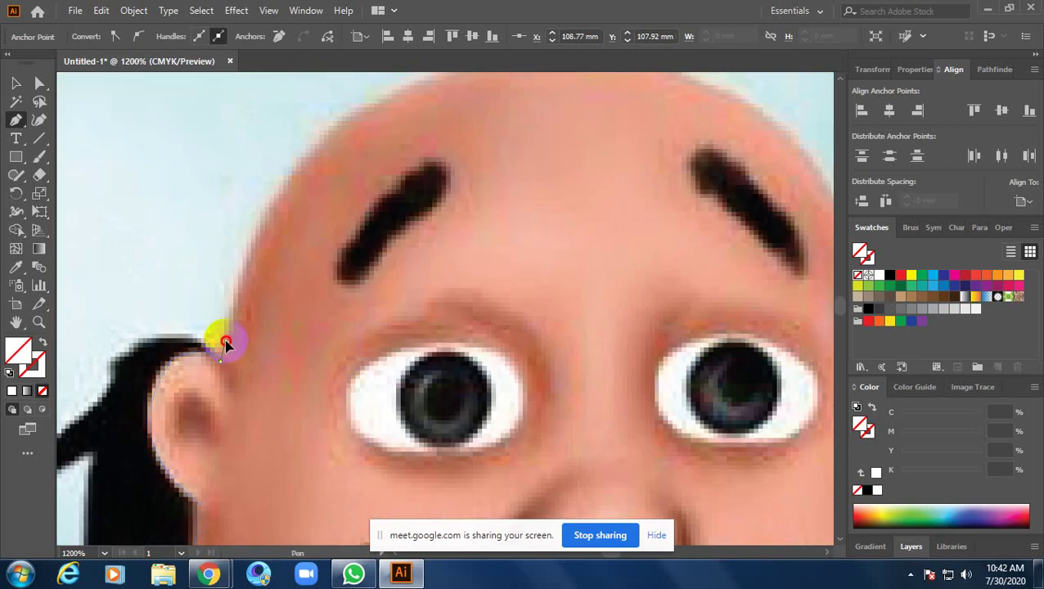
{"action": "left_click_drag", "start_coordinate": [354, 301], "coordinate": [310, 391]}
{"action": "left_click_drag", "start_coordinate": [426, 167], "coordinate": [635, 148]}
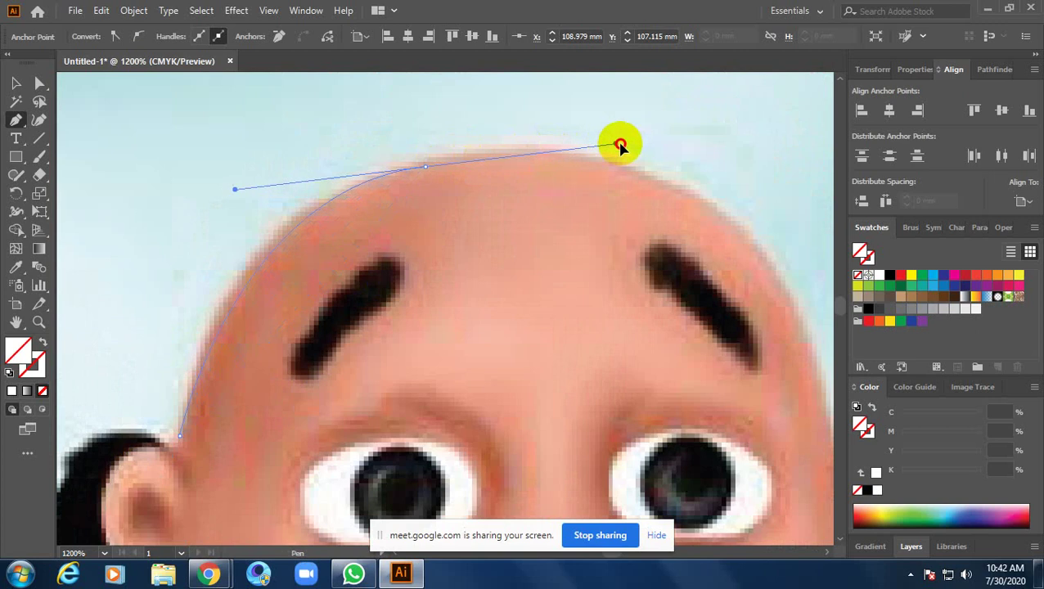
{"action": "left_click", "coordinate": [426, 167]}
{"action": "key", "text": "ctrl+minus"}
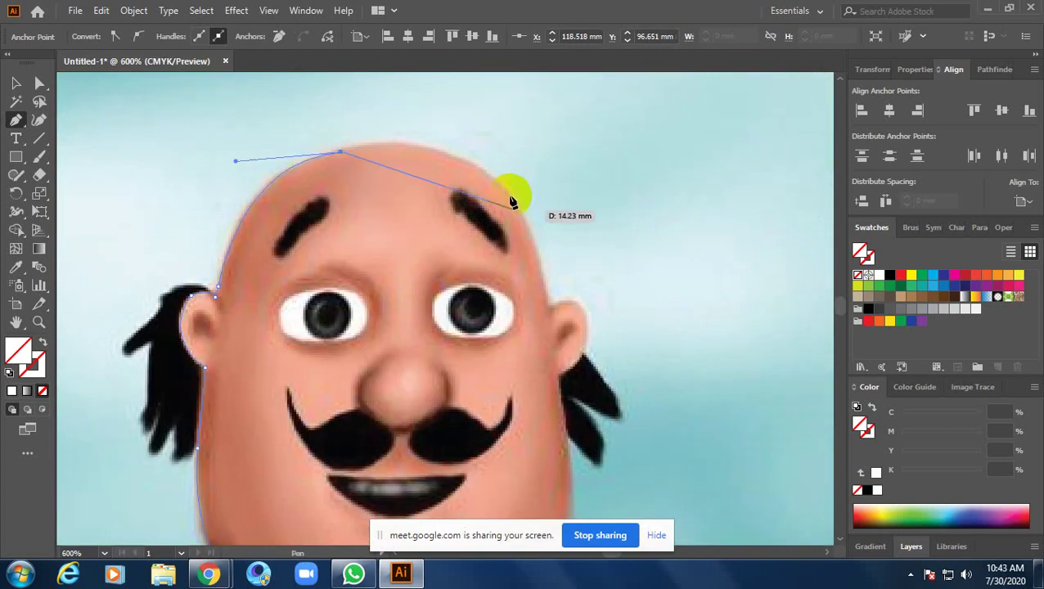
Curve the outline down the head's right side to where it meets the right ear
{"action": "left_click_drag", "start_coordinate": [499, 182], "coordinate": [577, 240]}
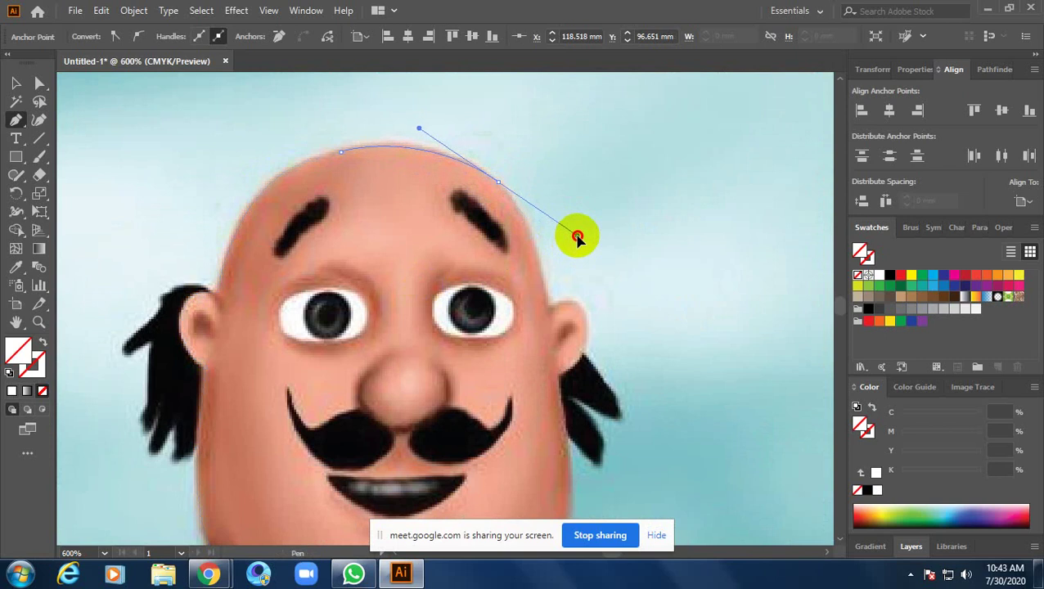
{"action": "left_click_drag", "start_coordinate": [577, 237], "coordinate": [578, 243]}
{"action": "left_click_drag", "start_coordinate": [498, 181], "coordinate": [497, 188]}
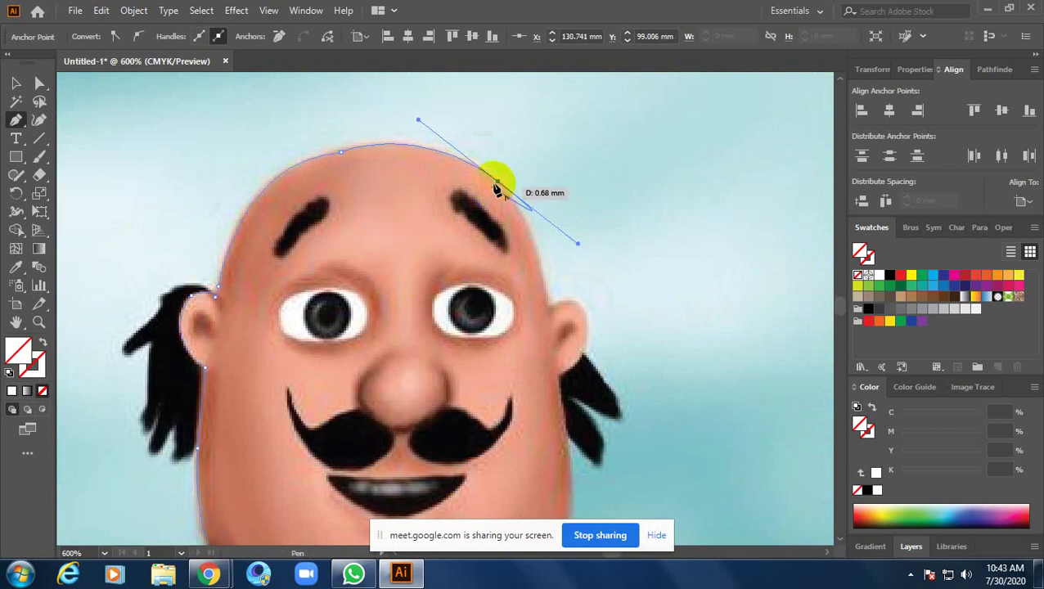
{"action": "scroll", "coordinate": [565, 270], "scroll_direction": "down", "scroll_amount": 2}
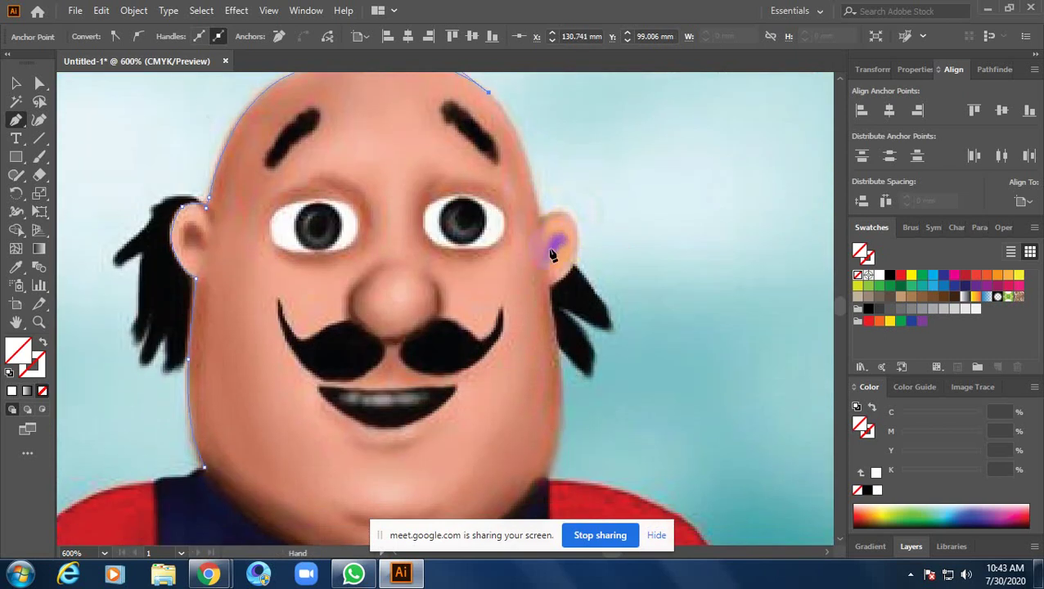
{"action": "left_click_drag", "start_coordinate": [542, 222], "coordinate": [542, 262]}
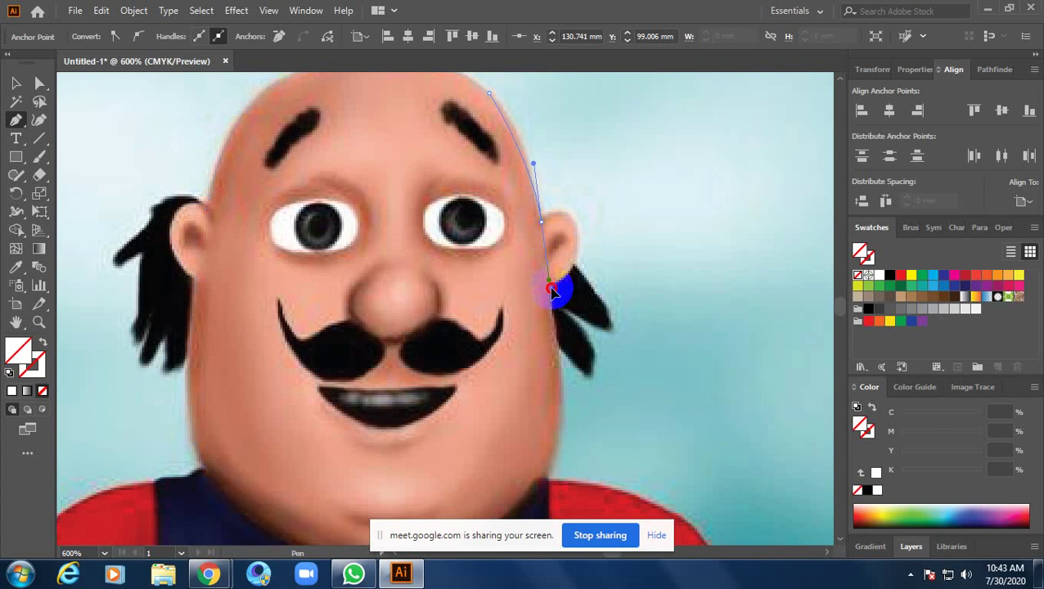
{"action": "left_click_drag", "start_coordinate": [563, 332], "coordinate": [561, 327]}
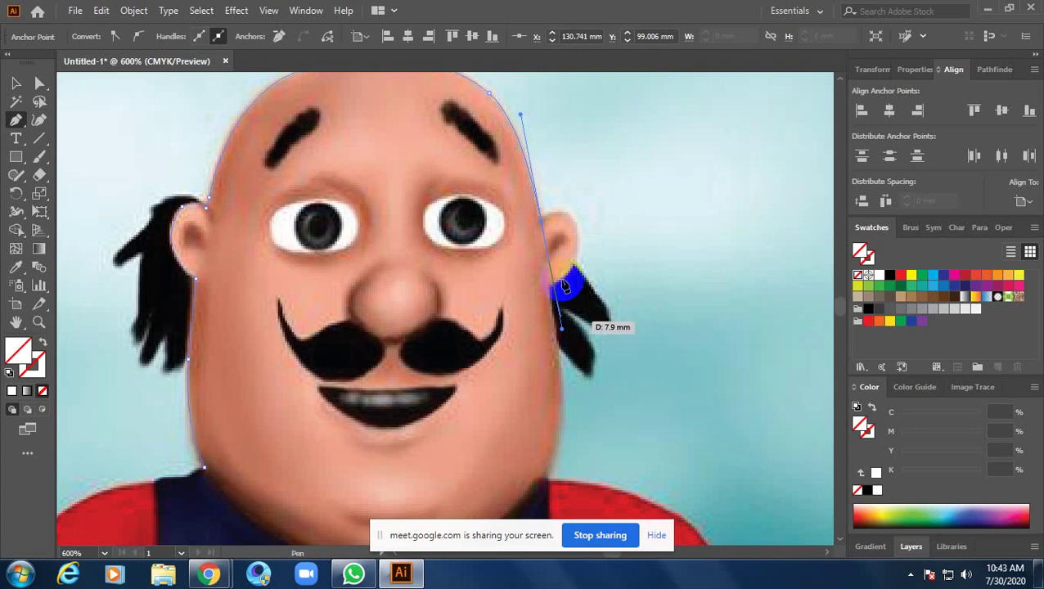
{"action": "left_click_drag", "start_coordinate": [541, 222], "coordinate": [542, 231]}
Trace along the right ear's lower edge and curve the right jaw toward the chin
{"action": "scroll", "coordinate": [572, 273], "scroll_direction": "up", "scroll_amount": 1}
{"action": "scroll", "coordinate": [570, 274], "scroll_direction": "up", "scroll_amount": 2}
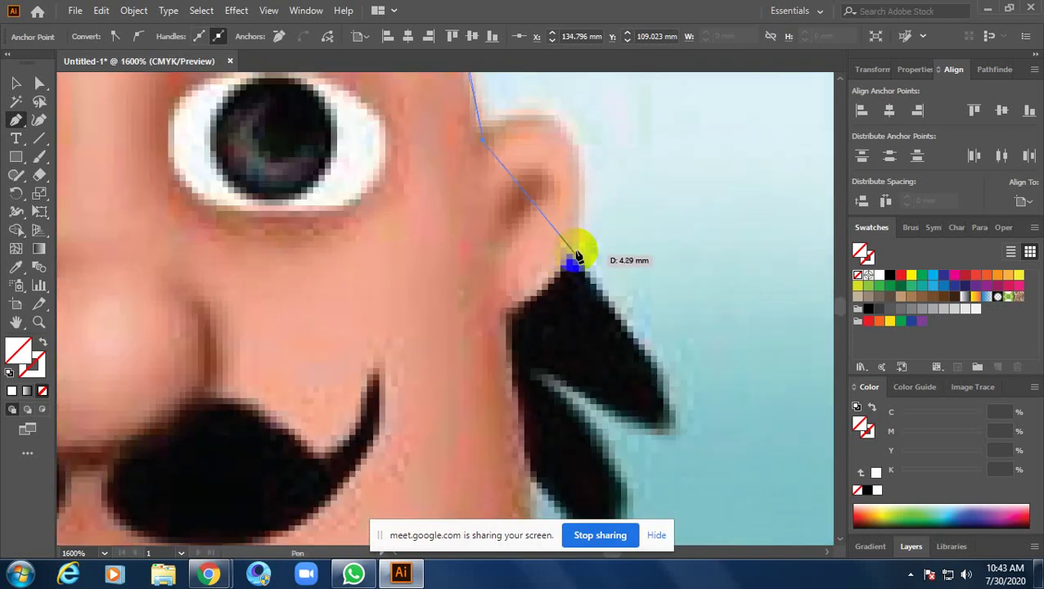
{"action": "mouse_move", "coordinate": [573, 273]}
{"action": "left_mouse_down"}
{"action": "mouse_move", "coordinate": [550, 419]}
{"action": "mouse_move", "coordinate": [529, 417]}
{"action": "left_mouse_up"}
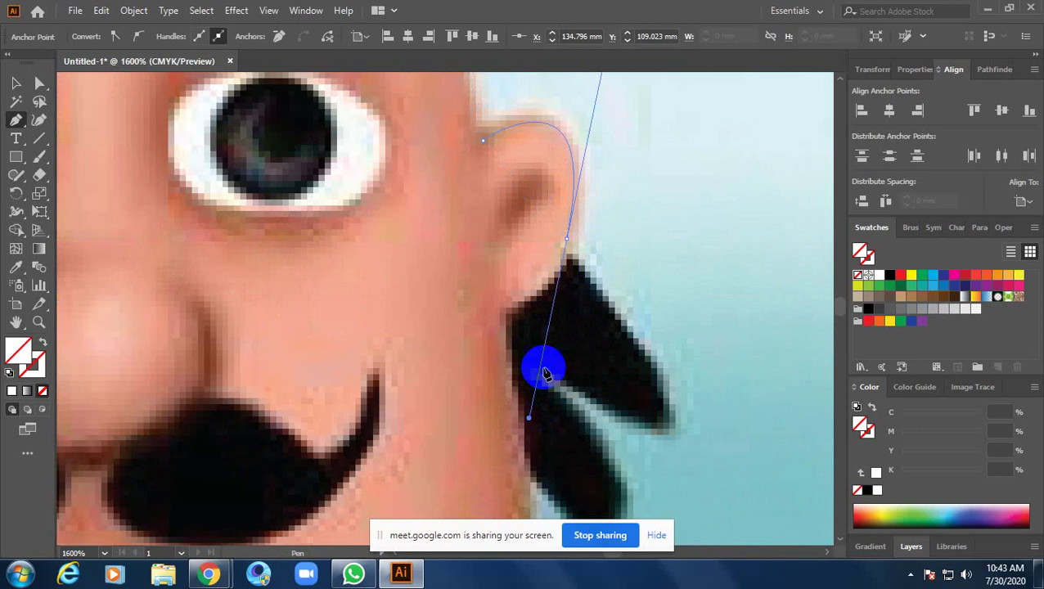
{"action": "mouse_move", "coordinate": [563, 243]}
{"action": "left_mouse_down"}
{"action": "mouse_move", "coordinate": [509, 320]}
{"action": "mouse_move", "coordinate": [468, 311]}
{"action": "left_mouse_up"}
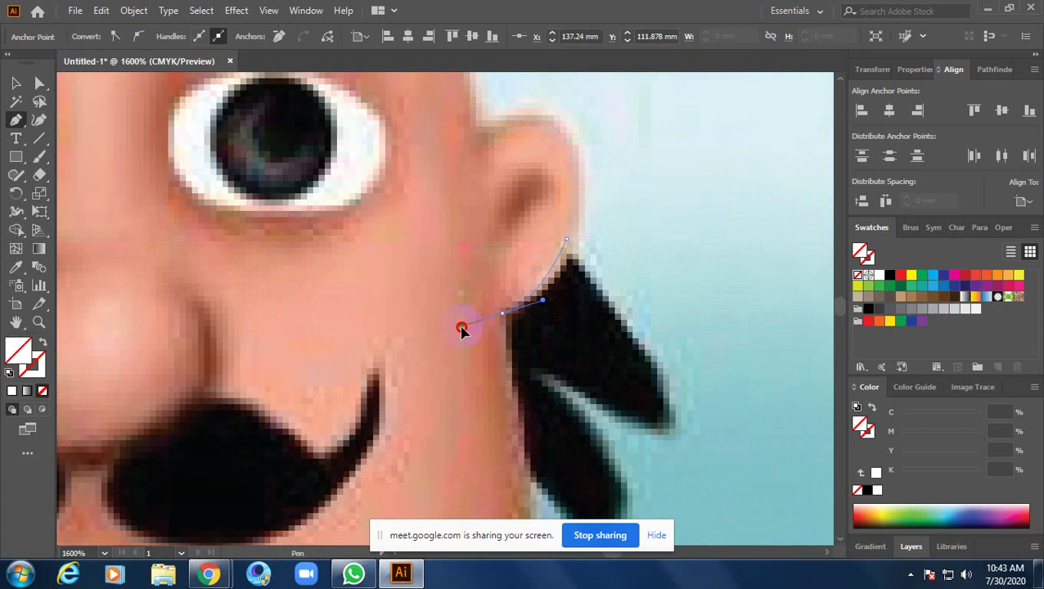
{"action": "left_click_drag", "start_coordinate": [582, 439], "coordinate": [548, 295]}
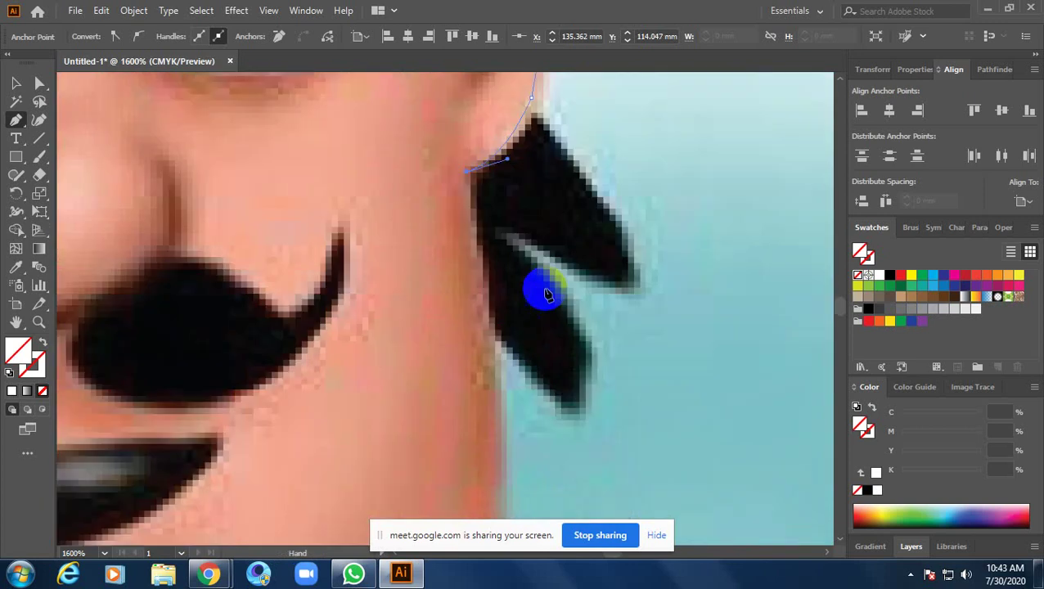
{"action": "scroll", "coordinate": [533, 344], "scroll_direction": "down", "scroll_amount": 3}
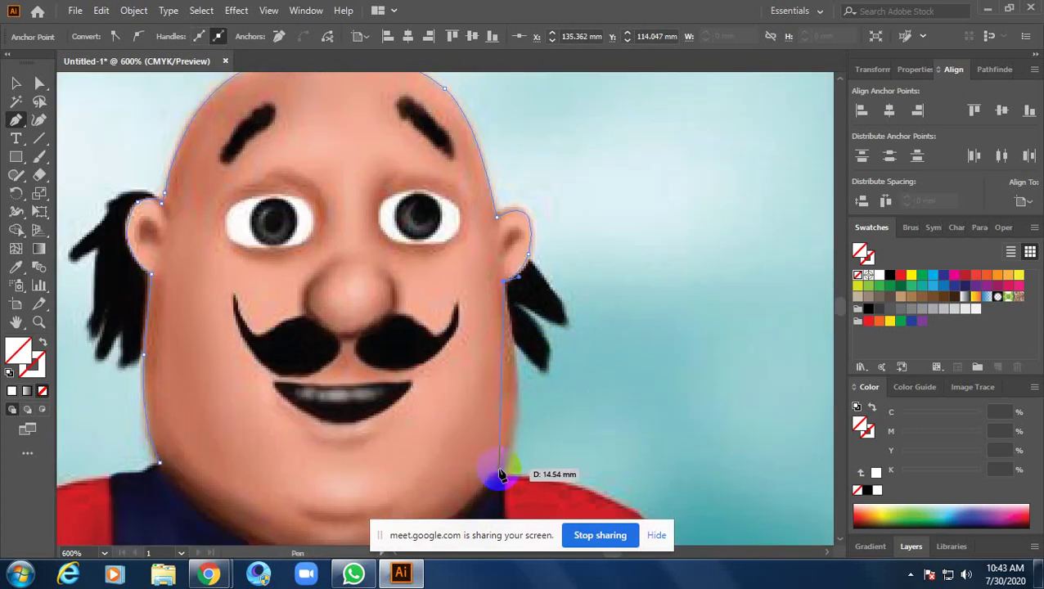
{"action": "left_click_drag", "start_coordinate": [501, 473], "coordinate": [458, 506]}
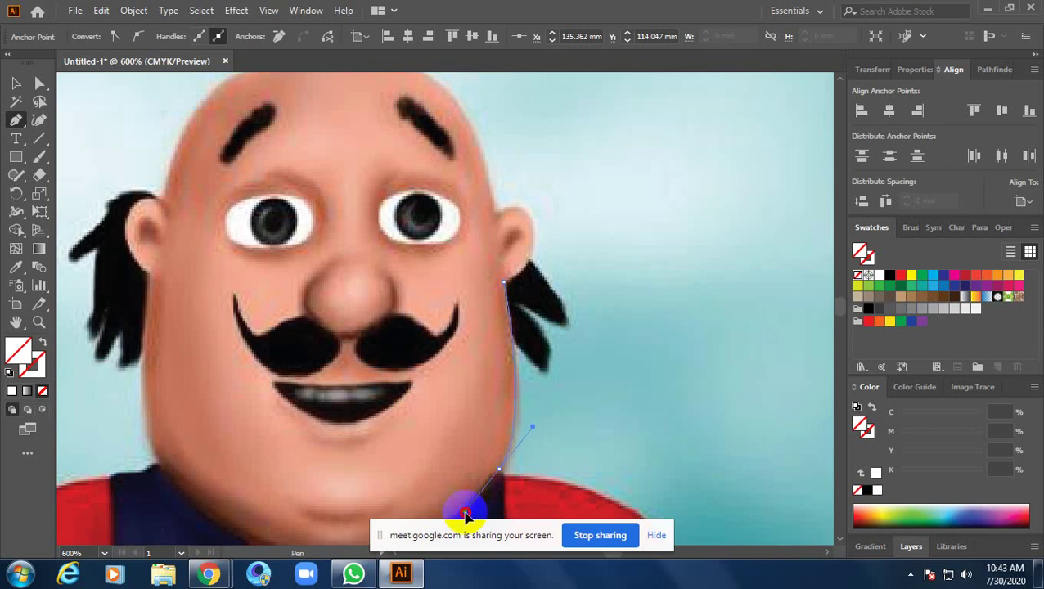
{"action": "left_click_drag", "start_coordinate": [471, 515], "coordinate": [465, 513]}
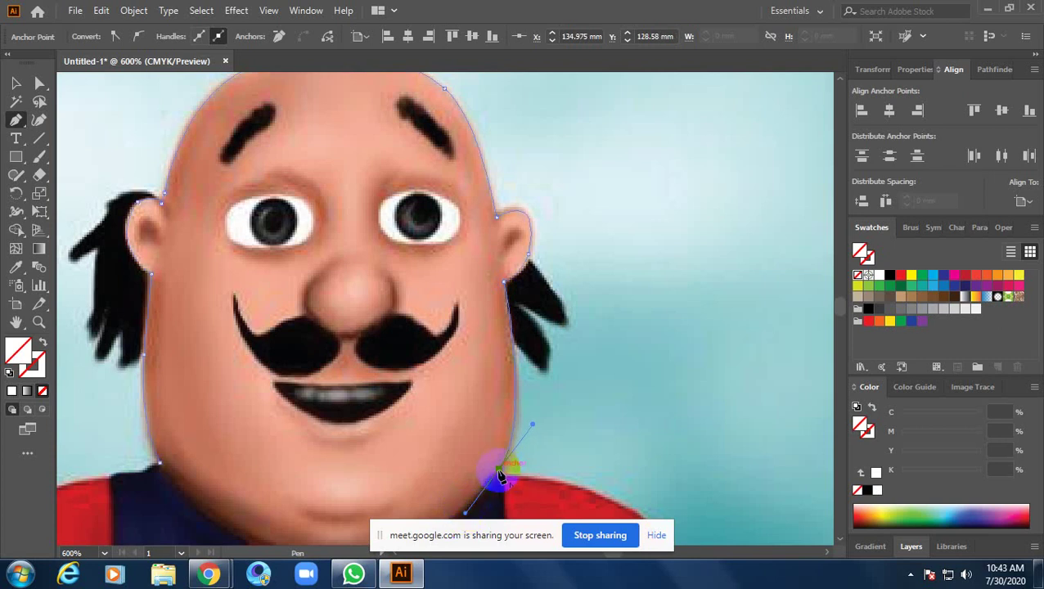
Add a smooth chin point and curve the outline up the left cheek and jaw
{"action": "scroll", "coordinate": [498, 484], "scroll_direction": "down", "scroll_amount": 3}
{"action": "scroll", "coordinate": [567, 345], "scroll_direction": "up", "scroll_amount": 2}
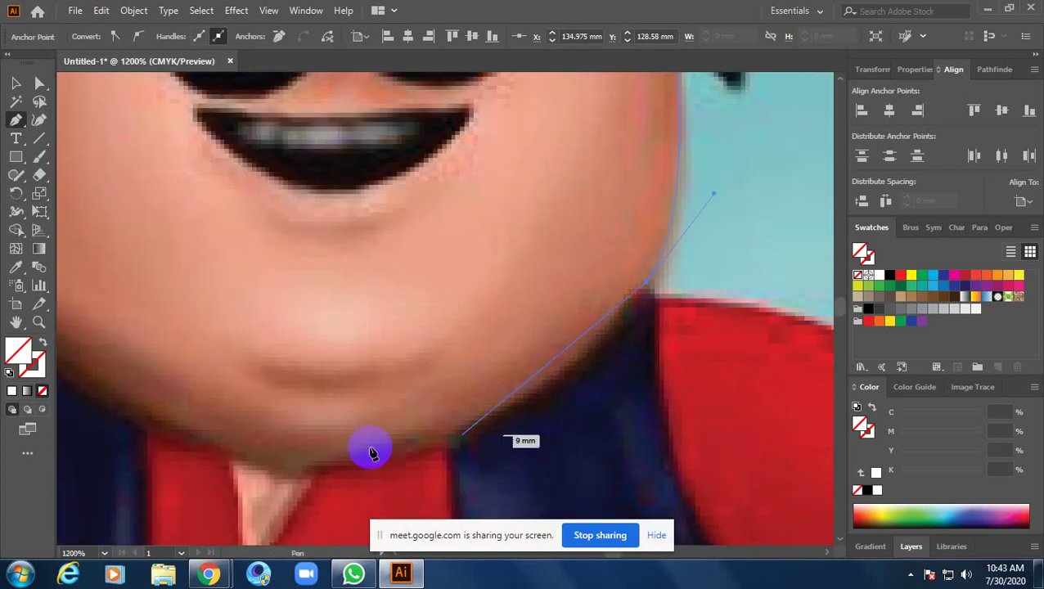
{"action": "left_click_drag", "start_coordinate": [334, 468], "coordinate": [139, 485]}
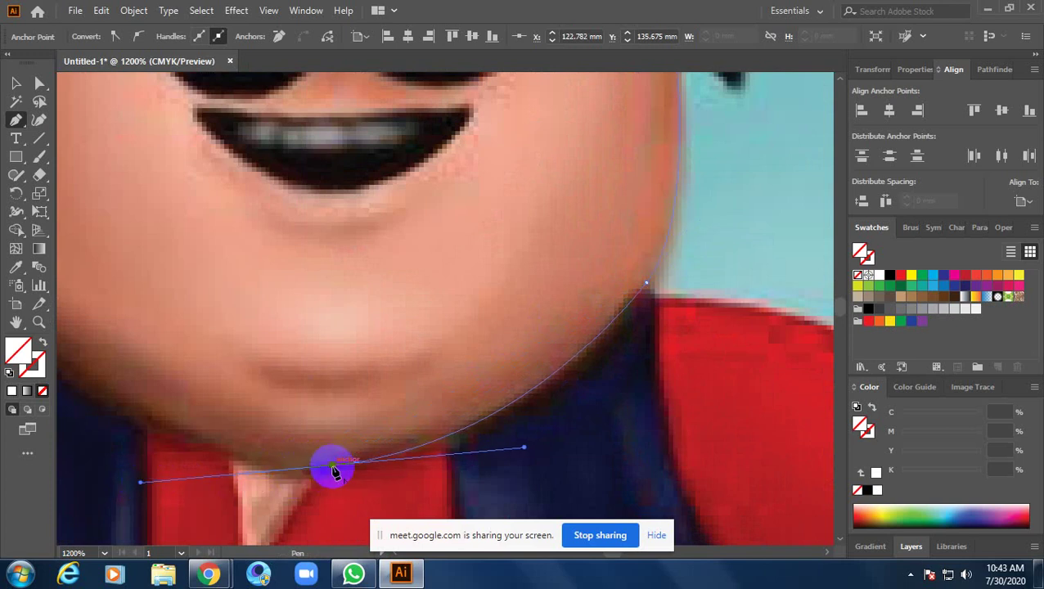
{"action": "left_click_drag", "start_coordinate": [332, 468], "coordinate": [579, 455]}
{"action": "mouse_move", "coordinate": [243, 339]}
{"action": "left_mouse_down"}
{"action": "mouse_move", "coordinate": [249, 270]}
{"action": "mouse_move", "coordinate": [163, 135]}
{"action": "left_mouse_up"}
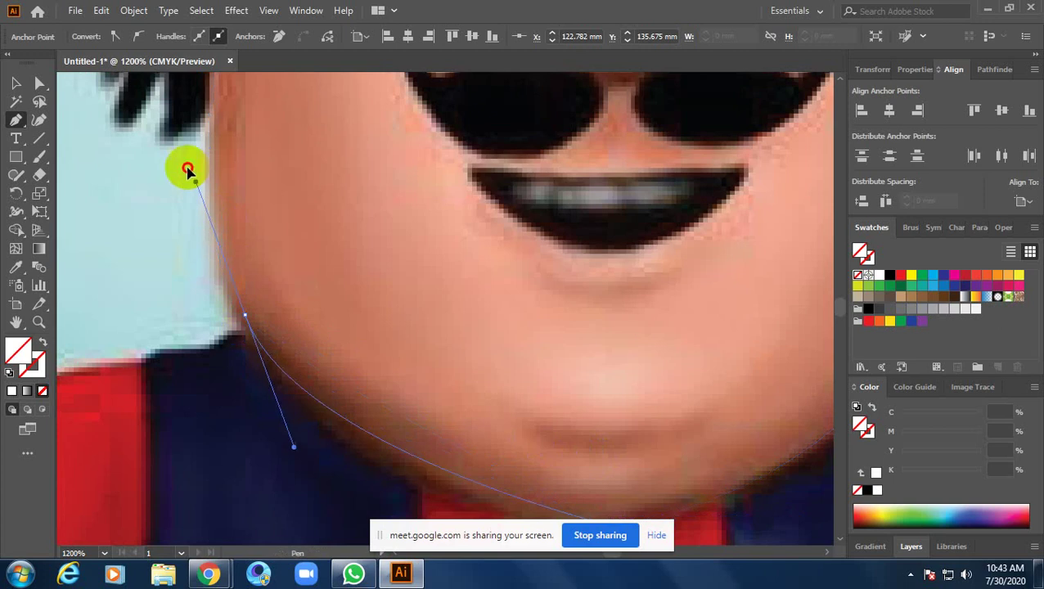
{"action": "key", "text": "space"}
{"action": "left_click", "coordinate": [243, 334]}
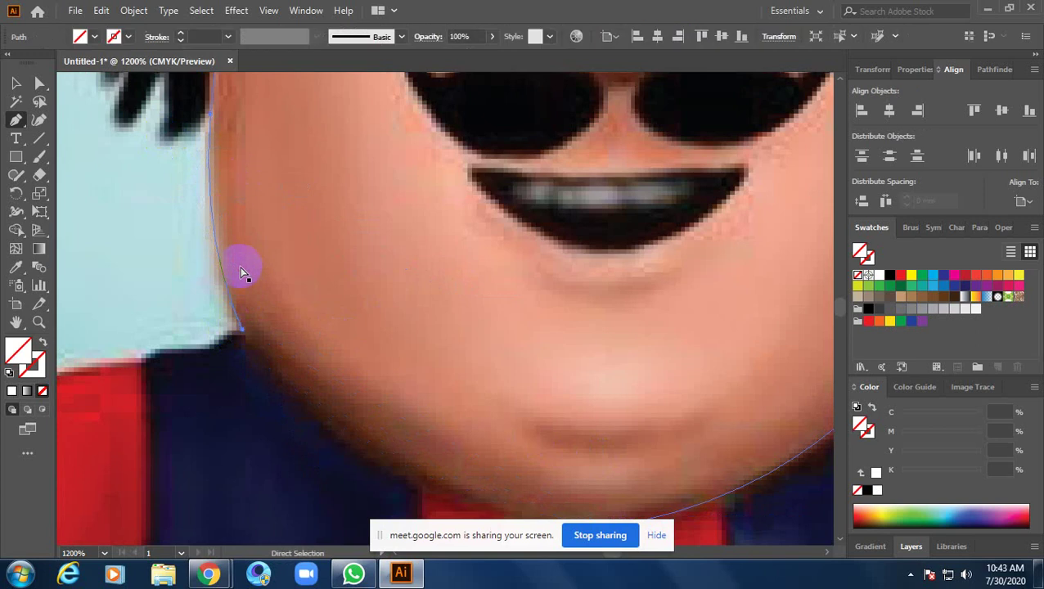
{"action": "left_click", "coordinate": [243, 332]}
{"action": "left_click", "coordinate": [242, 331]}
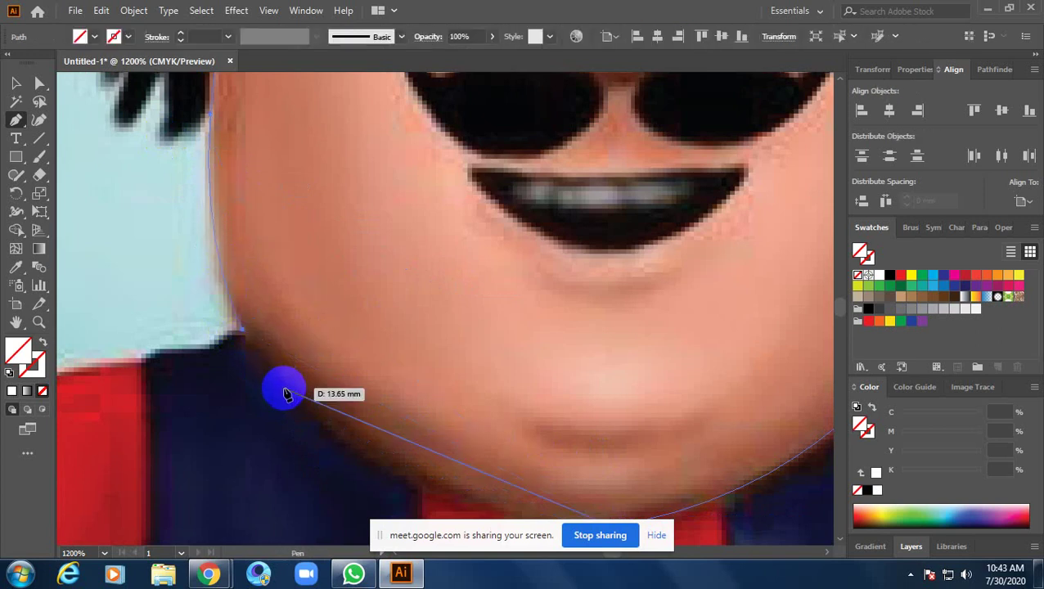
{"action": "mouse_move", "coordinate": [268, 342]}
{"action": "left_mouse_down"}
{"action": "mouse_move", "coordinate": [219, 178]}
{"action": "mouse_move", "coordinate": [225, 188]}
{"action": "mouse_move", "coordinate": [205, 183]}
{"action": "left_mouse_up"}
{"action": "left_click", "coordinate": [401, 309], "text": "ctrl"}
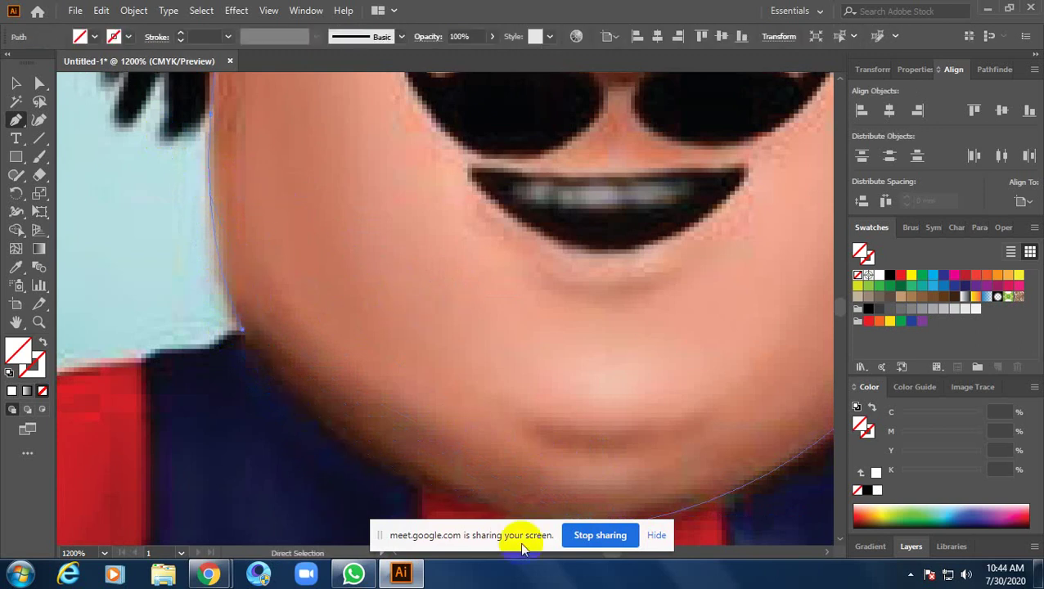
Resume the path from its open end and refine the left jaw and chin curve
{"action": "left_click_drag", "start_coordinate": [525, 538], "coordinate": [601, 580]}
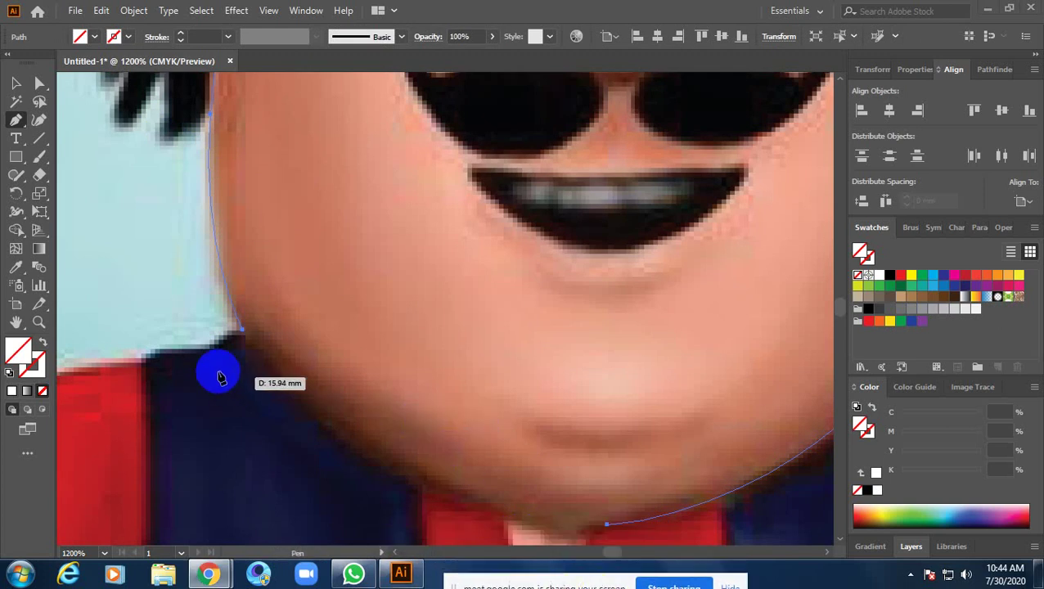
{"action": "left_click", "coordinate": [606, 523]}
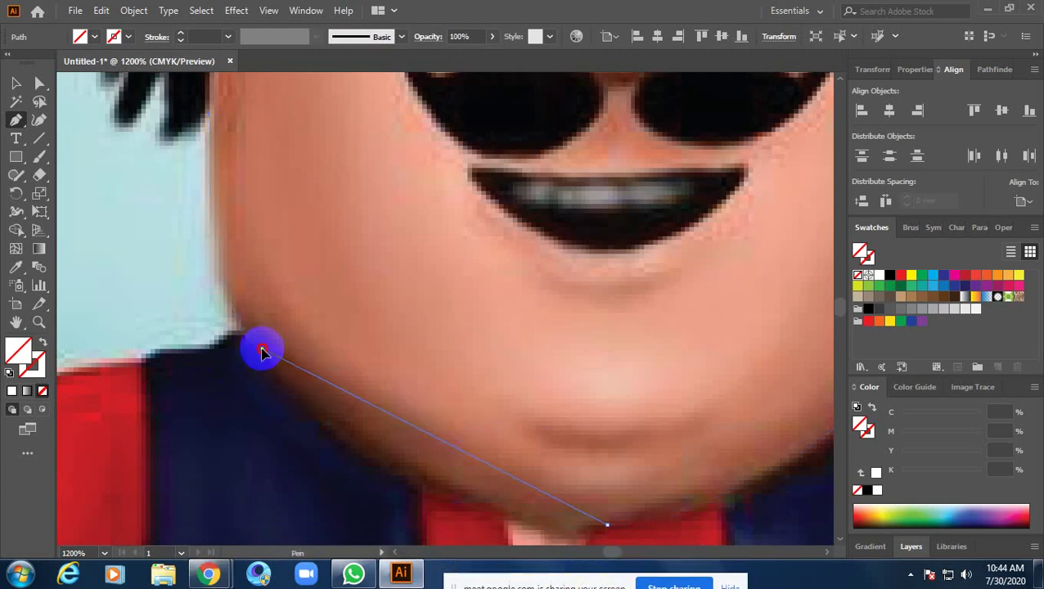
{"action": "mouse_move", "coordinate": [262, 352]}
{"action": "left_mouse_down"}
{"action": "mouse_move", "coordinate": [129, 182]}
{"action": "mouse_move", "coordinate": [174, 192]}
{"action": "left_mouse_up"}
{"action": "scroll", "coordinate": [344, 384], "scroll_direction": "up", "scroll_amount": 2}
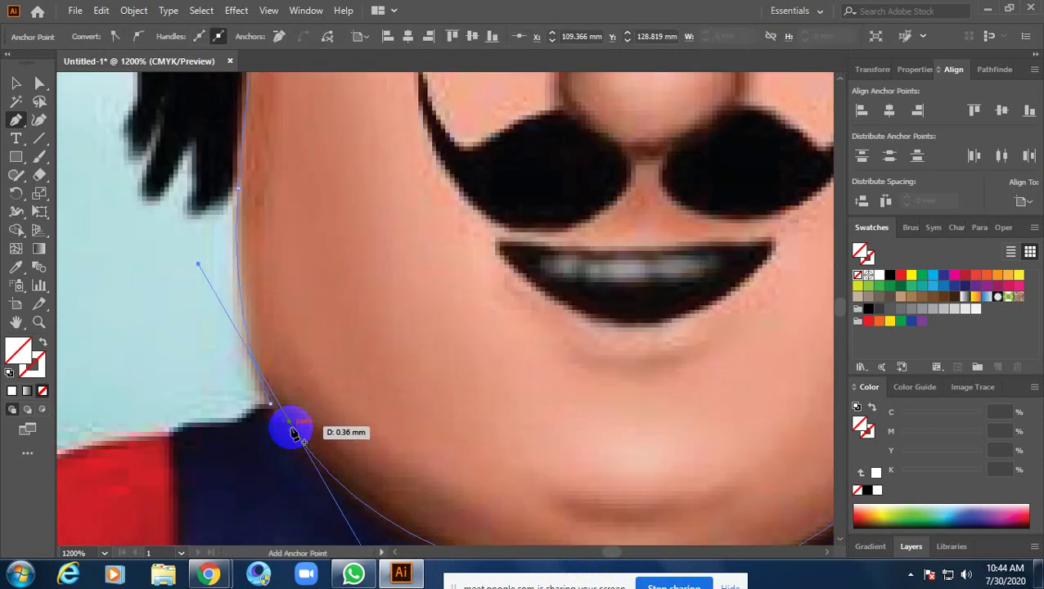
{"action": "left_click_drag", "start_coordinate": [293, 433], "coordinate": [271, 413]}
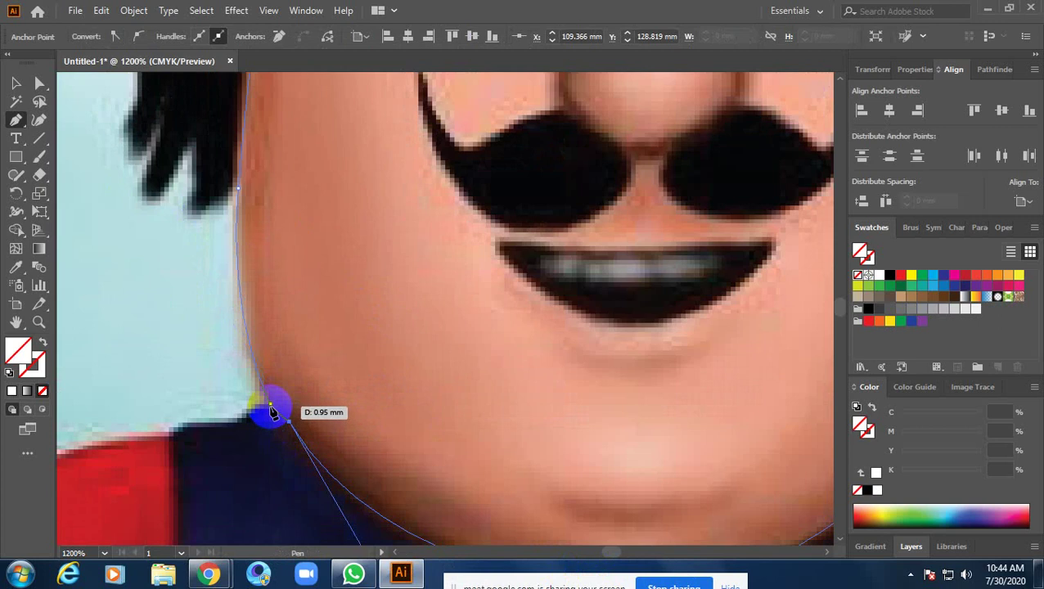
{"action": "scroll", "coordinate": [396, 243], "scroll_direction": "down", "scroll_amount": 3}
{"action": "scroll", "coordinate": [396, 243], "scroll_direction": "down", "scroll_amount": 1}
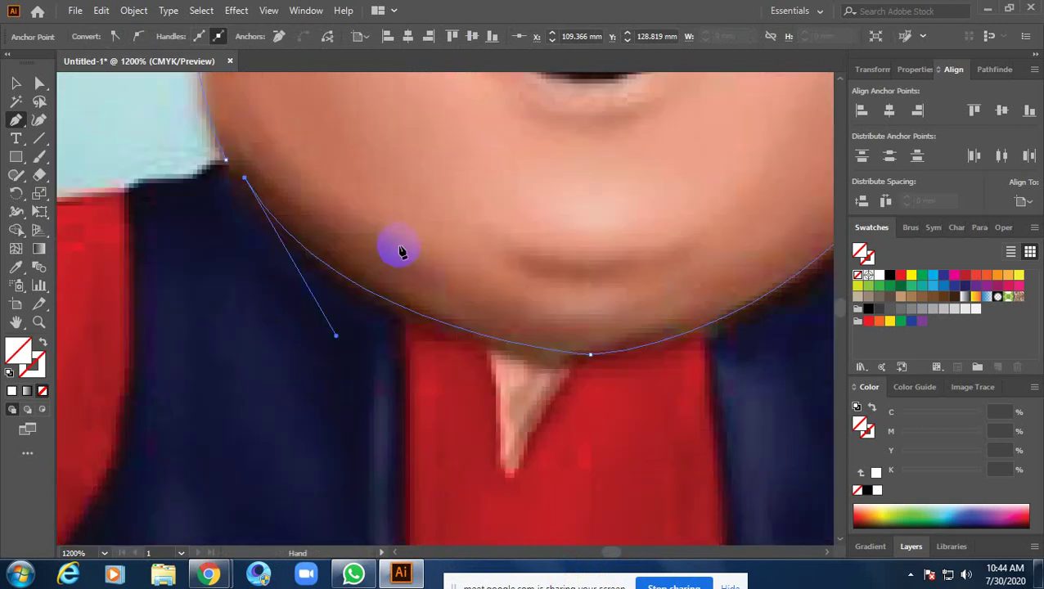
{"action": "scroll", "coordinate": [327, 392], "scroll_direction": "right", "scroll_amount": 3}
{"action": "scroll", "coordinate": [323, 391], "scroll_direction": "right", "scroll_amount": 4}
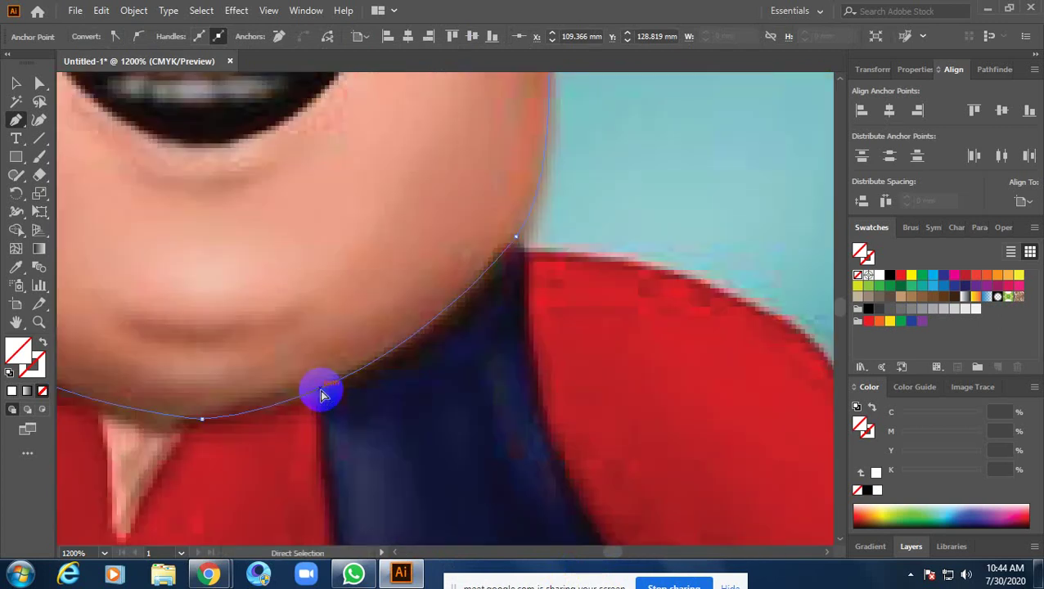
{"action": "left_click", "coordinate": [322, 390]}
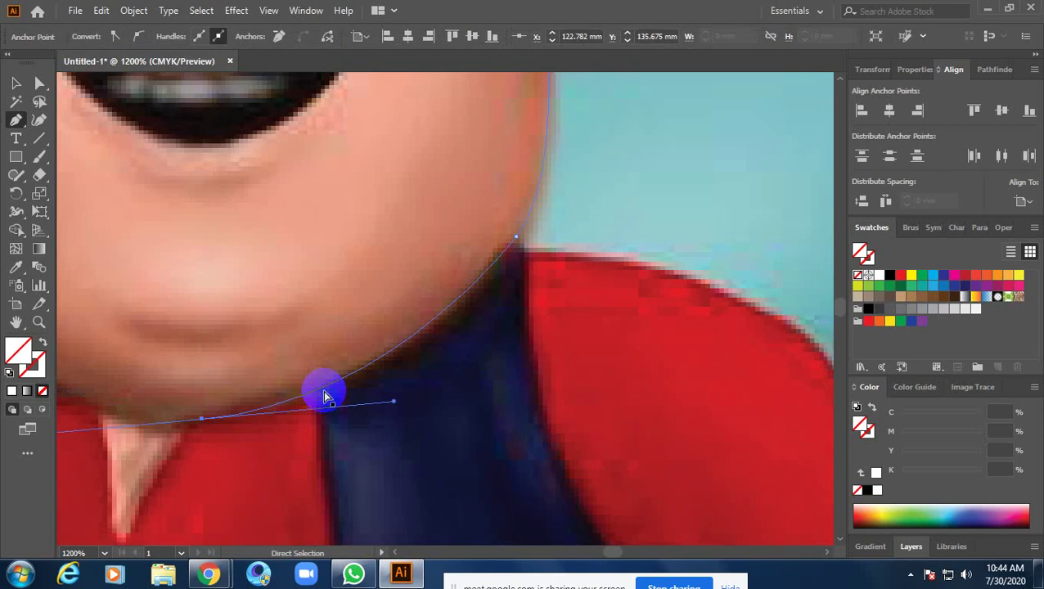
{"action": "mouse_move", "coordinate": [515, 238]}
{"action": "left_mouse_down"}
{"action": "mouse_move", "coordinate": [419, 352]}
{"action": "mouse_move", "coordinate": [251, 416]}
{"action": "mouse_move", "coordinate": [140, 431]}
{"action": "left_mouse_up"}
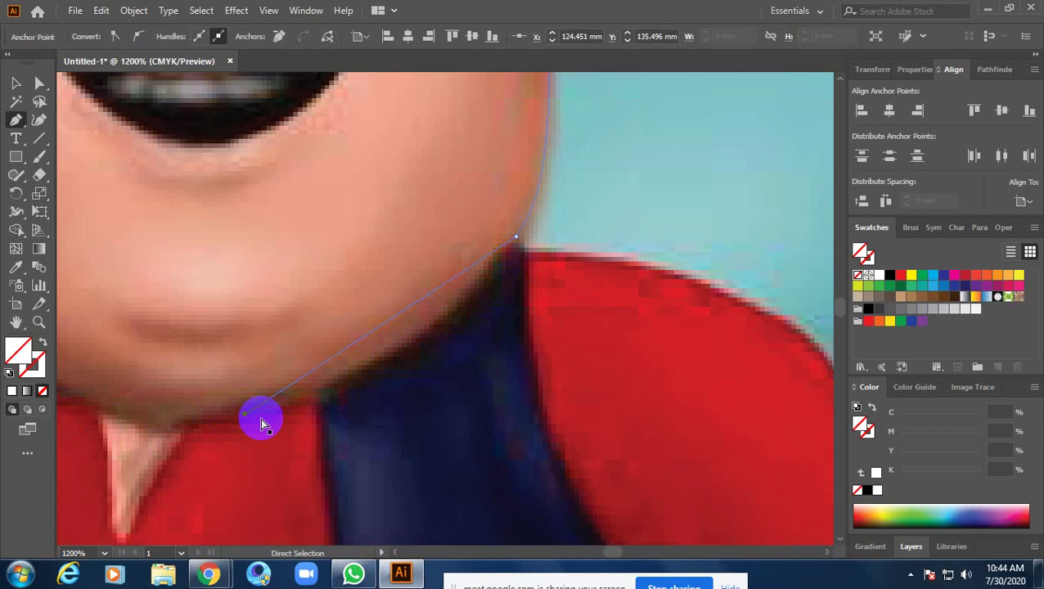
Close the head outline with anchors under the chin and where the jaw meets the shoulder
{"action": "left_click_drag", "start_coordinate": [260, 417], "coordinate": [613, 450]}
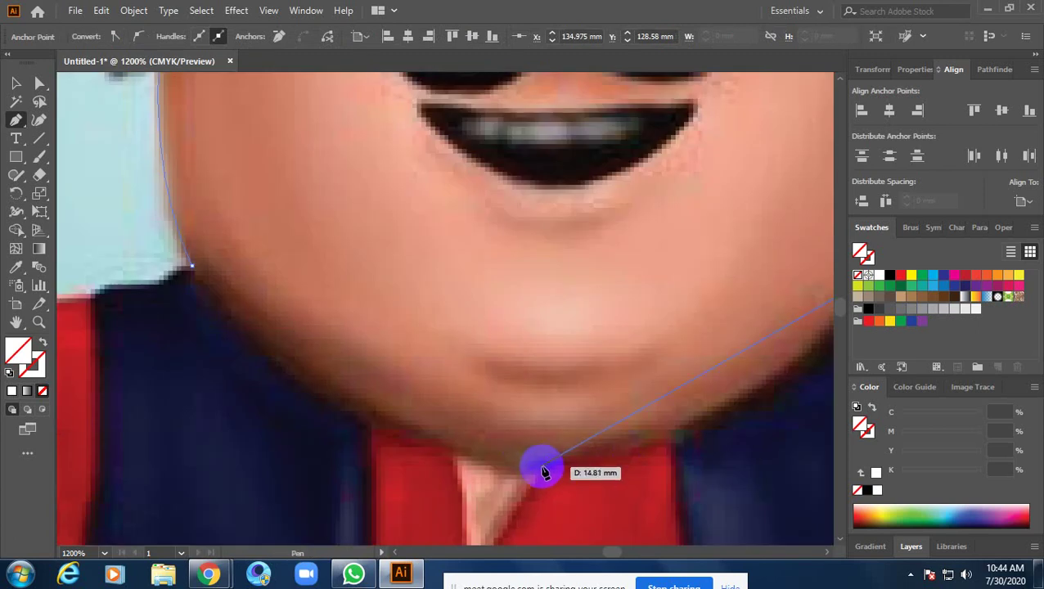
{"action": "left_click_drag", "start_coordinate": [535, 461], "coordinate": [318, 472]}
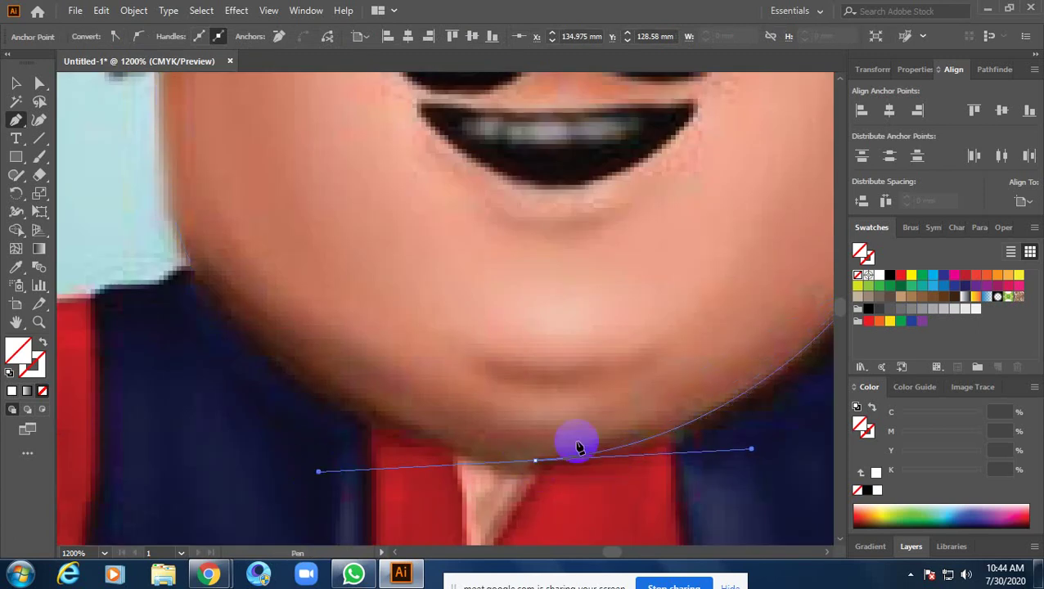
{"action": "left_click", "coordinate": [535, 460]}
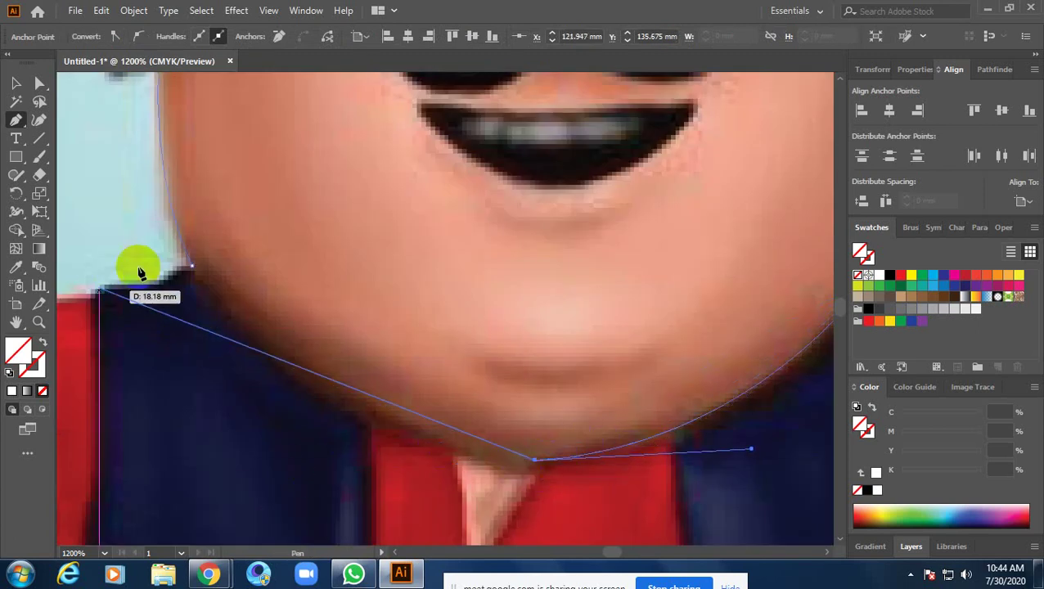
{"action": "left_click_drag", "start_coordinate": [192, 266], "coordinate": [123, 106]}
{"action": "left_click", "coordinate": [380, 338], "text": "ctrl+alt"}
Fill the traced head outline with the forehead skin colour using the Eyedropper
{"action": "left_click_drag", "start_coordinate": [485, 311], "coordinate": [417, 398]}
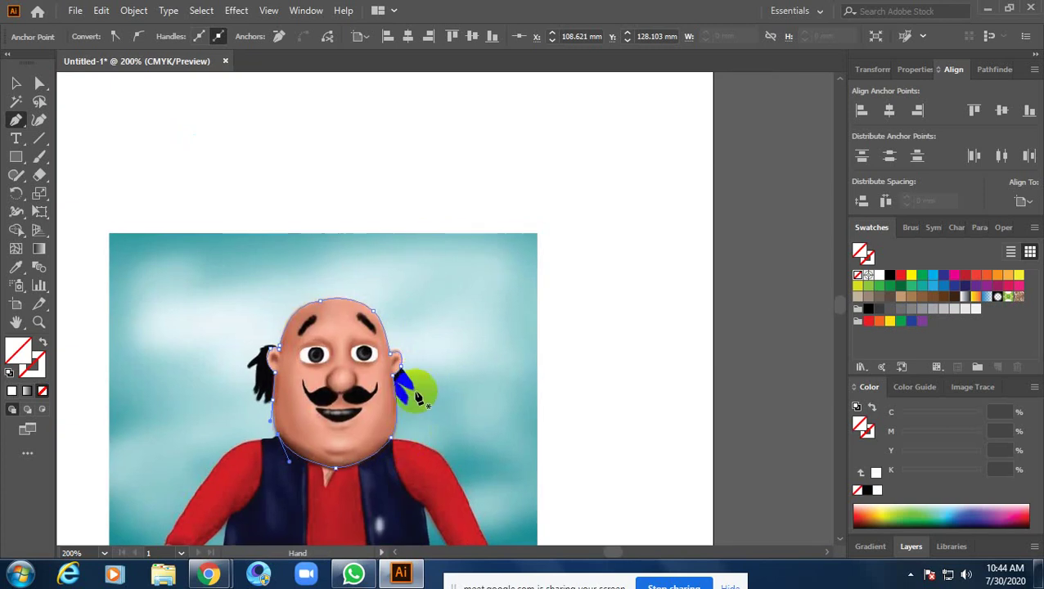
{"action": "key", "text": "ctrl+shift+a"}
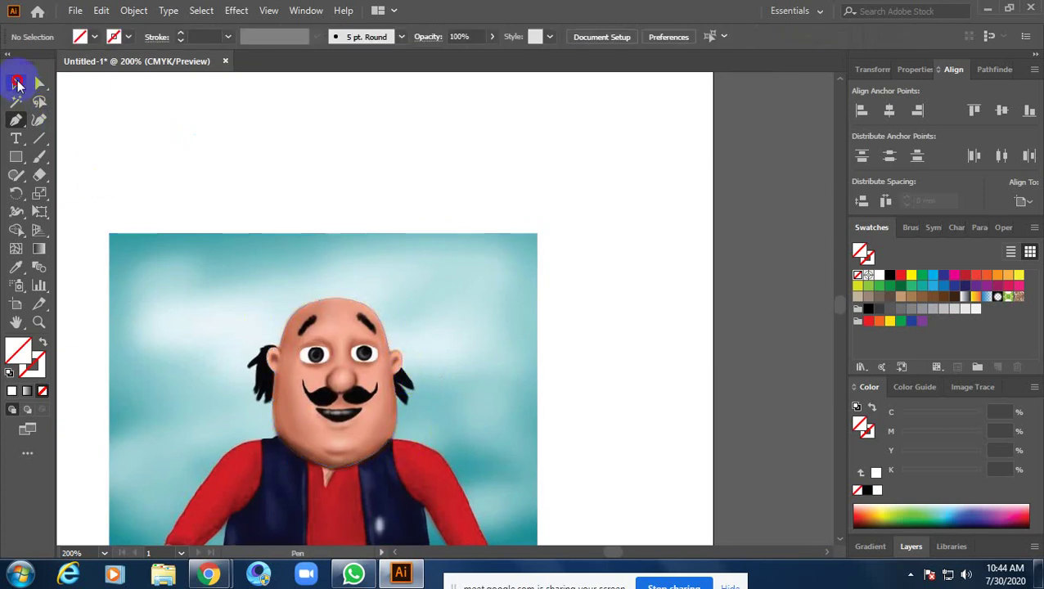
{"action": "left_click", "coordinate": [16, 82]}
{"action": "left_click", "coordinate": [486, 262]}
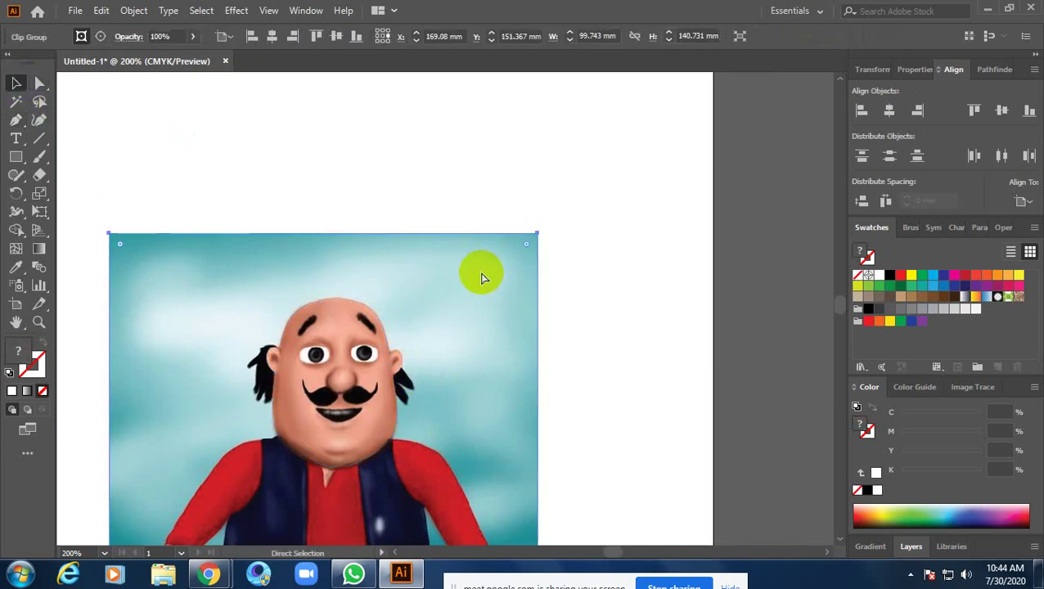
{"action": "key", "text": "ctrl+shift+a"}
{"action": "mouse_move", "coordinate": [406, 385]}
{"action": "left_mouse_down"}
{"action": "mouse_move", "coordinate": [392, 401]}
{"action": "mouse_move", "coordinate": [705, 318]}
{"action": "left_mouse_up"}
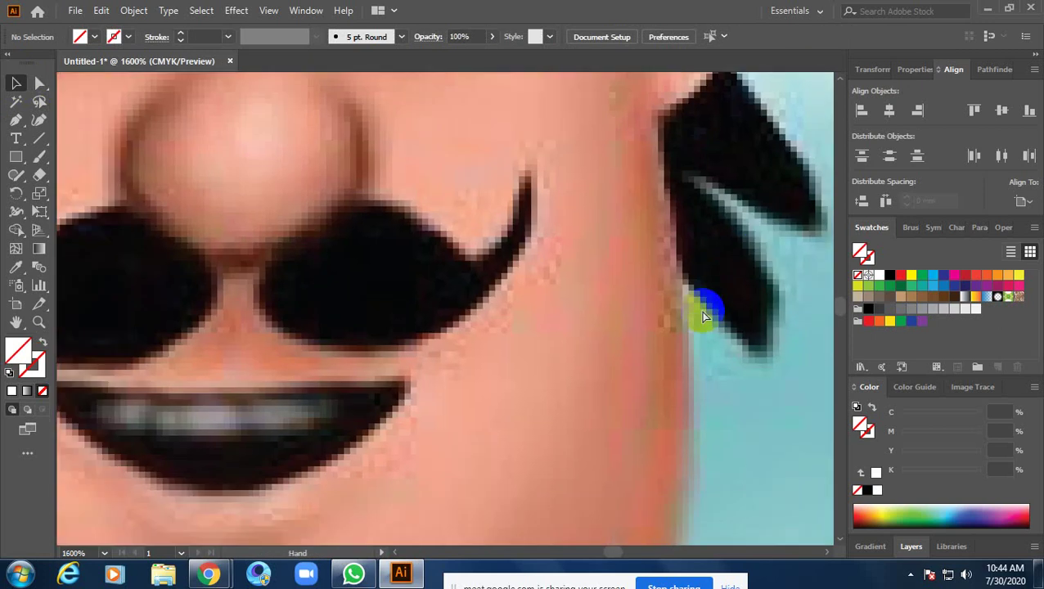
{"action": "key", "text": "ctrl+minus"}
{"action": "key", "text": "ctrl+minus"}
{"action": "key", "text": "ctrl+minus"}
{"action": "left_click", "coordinate": [559, 357]}
{"action": "scroll", "coordinate": [564, 409], "scroll_direction": "up", "scroll_amount": 2}
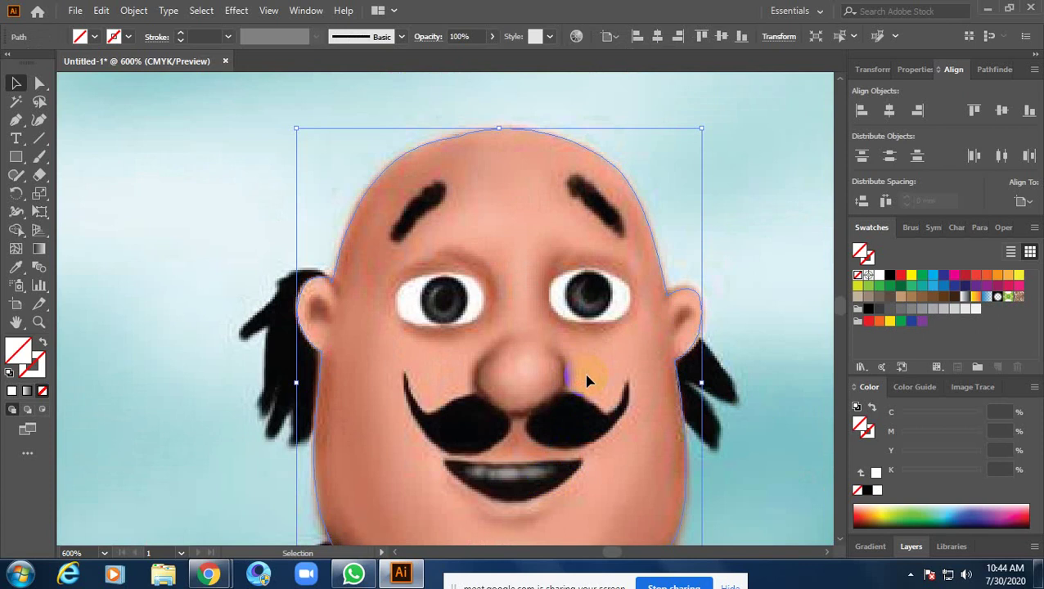
{"action": "key", "text": "i"}
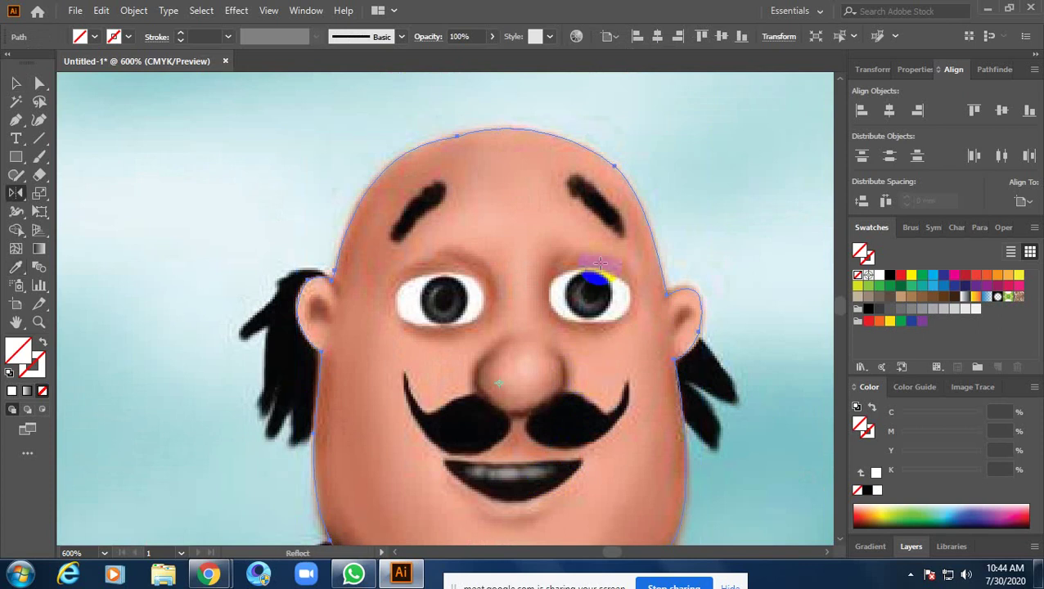
{"action": "left_click", "coordinate": [510, 181]}
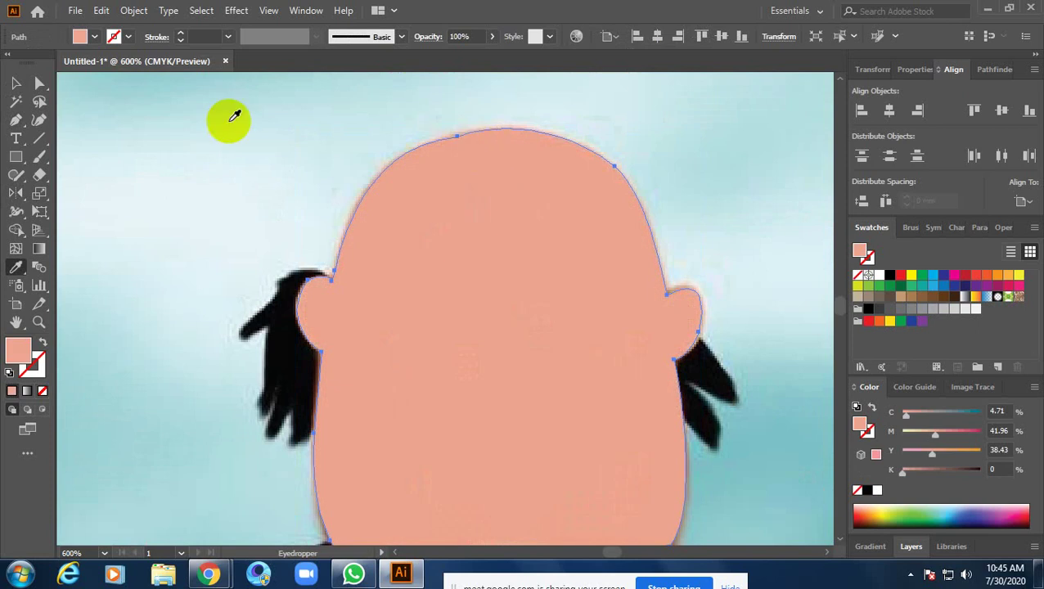
Send the head shape behind the reference image and deselect it
{"action": "left_click", "coordinate": [15, 83]}
{"action": "right_click", "coordinate": [559, 281]}
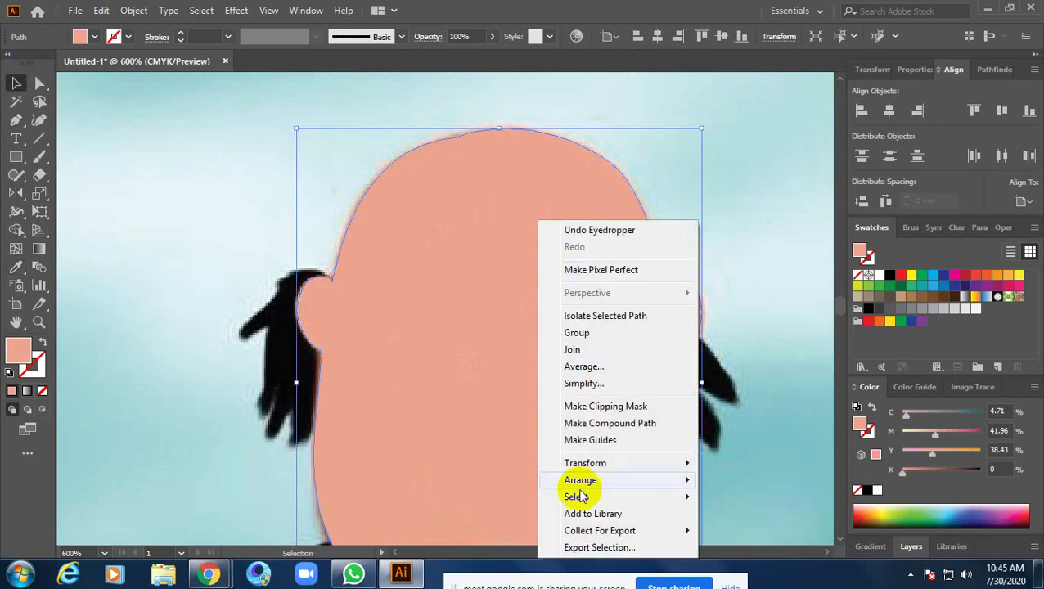
{"action": "mouse_move", "coordinate": [580, 481]}
{"action": "left_click", "coordinate": [765, 536]}
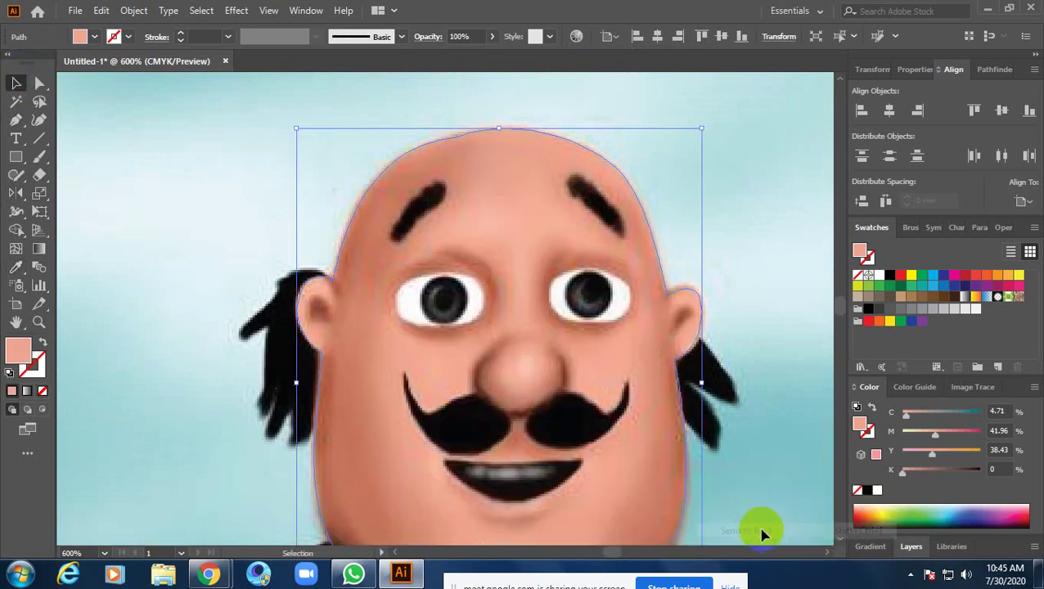
{"action": "left_click", "coordinate": [723, 514]}
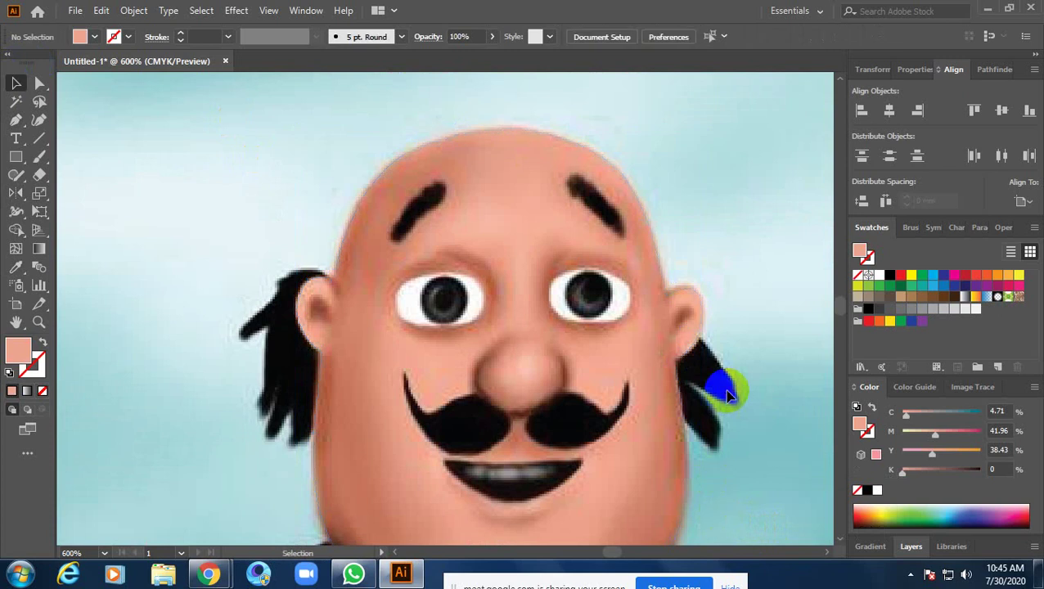
Zoom in on the left ear and begin an inner-ear path with a curved anchor at its top
{"action": "scroll", "coordinate": [355, 358], "scroll_direction": "up", "scroll_amount": 3}
{"action": "scroll", "coordinate": [399, 386], "scroll_direction": "down", "scroll_amount": 1}
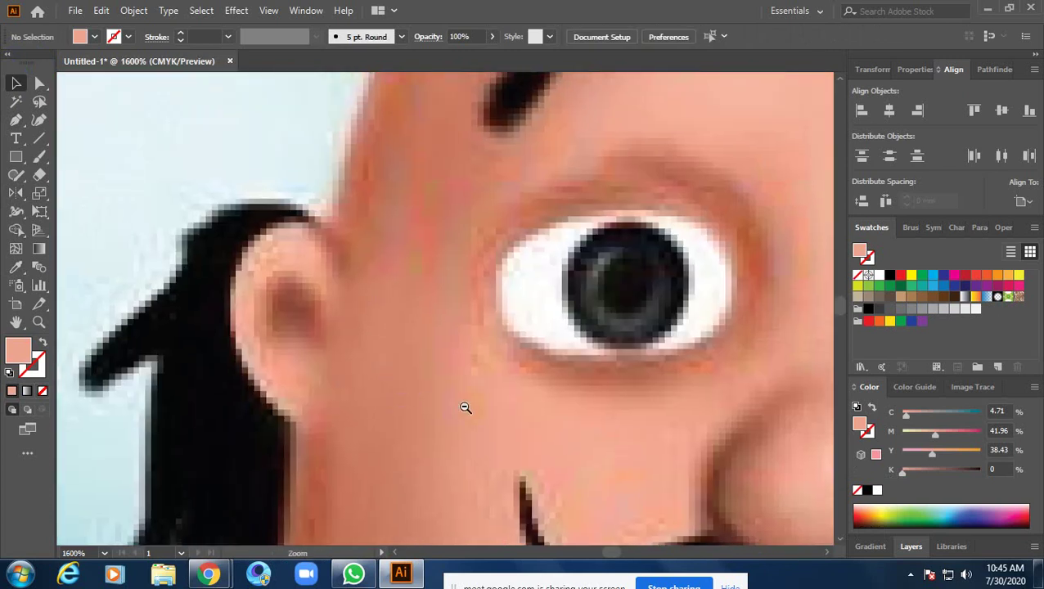
{"action": "scroll", "coordinate": [464, 406], "scroll_direction": "down", "scroll_amount": 1}
{"action": "scroll", "coordinate": [464, 406], "scroll_direction": "down", "scroll_amount": 1}
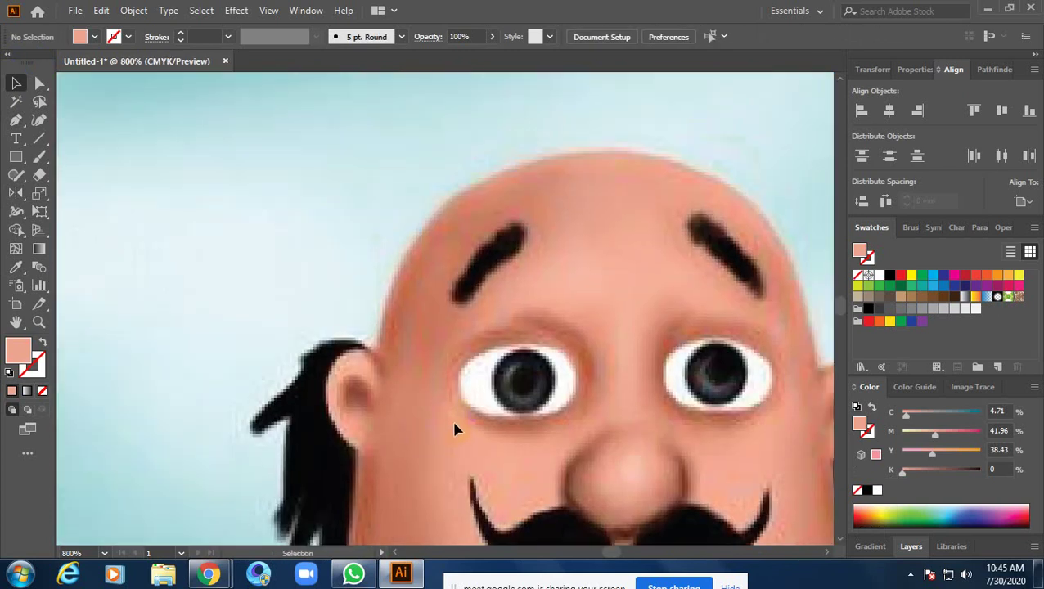
{"action": "left_click", "coordinate": [365, 395]}
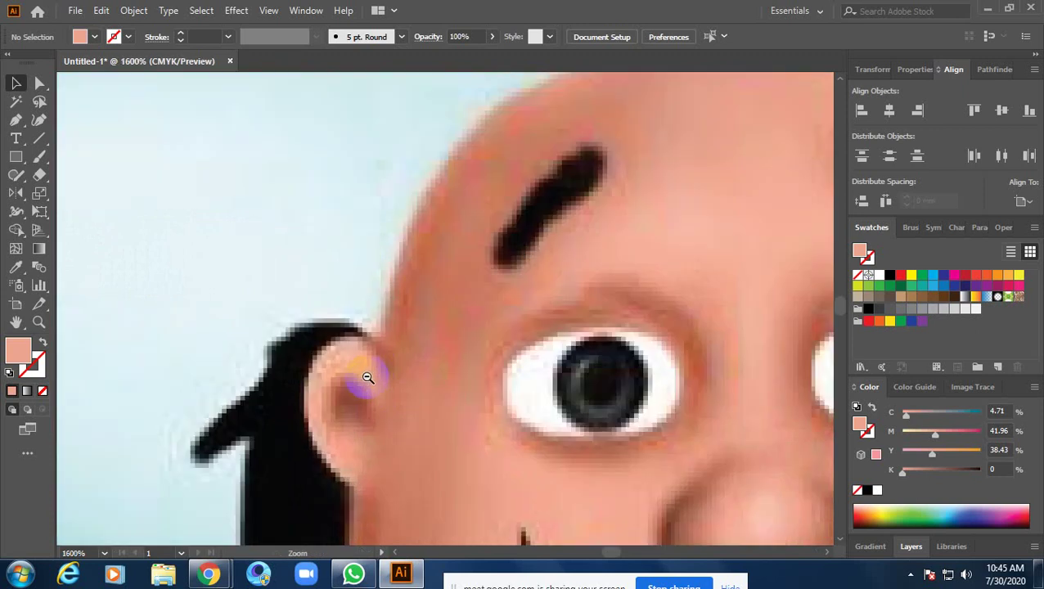
{"action": "left_click", "coordinate": [363, 381]}
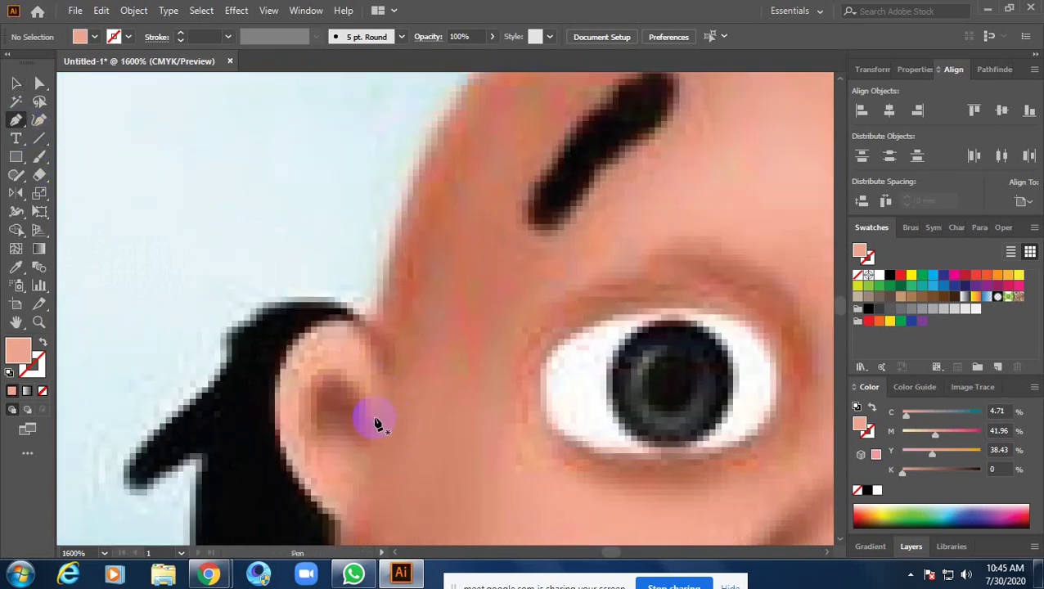
{"action": "left_click", "coordinate": [369, 427]}
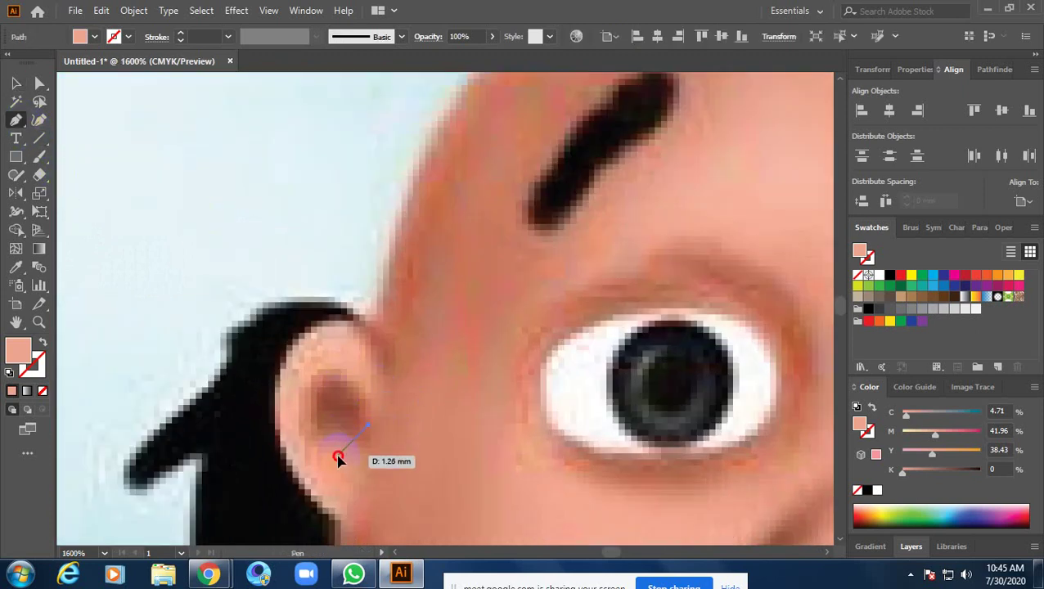
{"action": "scroll", "coordinate": [338, 460], "scroll_direction": "down", "scroll_amount": 1}
{"action": "scroll", "coordinate": [344, 458], "scroll_direction": "down", "scroll_amount": 3}
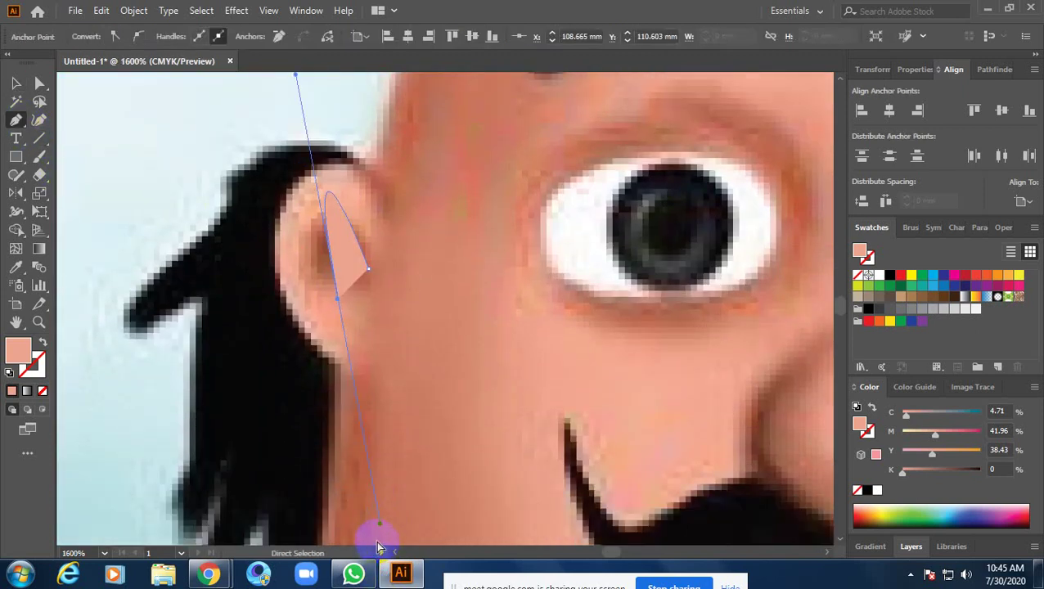
{"action": "left_click_drag", "start_coordinate": [316, 246], "coordinate": [290, 287]}
{"action": "left_click", "coordinate": [314, 240]}
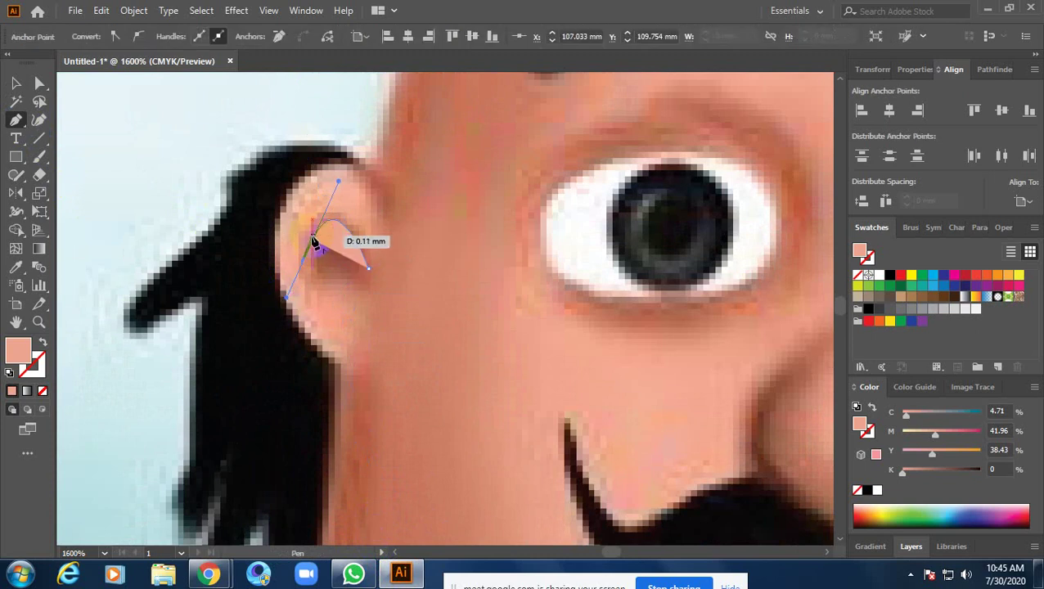
Set the fill to None and trace the inner-ear shape along the ear's rim
{"action": "left_click", "coordinate": [42, 391]}
{"action": "mouse_move", "coordinate": [426, 331]}
{"action": "left_mouse_down"}
{"action": "mouse_move", "coordinate": [354, 325]}
{"action": "mouse_move", "coordinate": [393, 358]}
{"action": "left_mouse_up"}
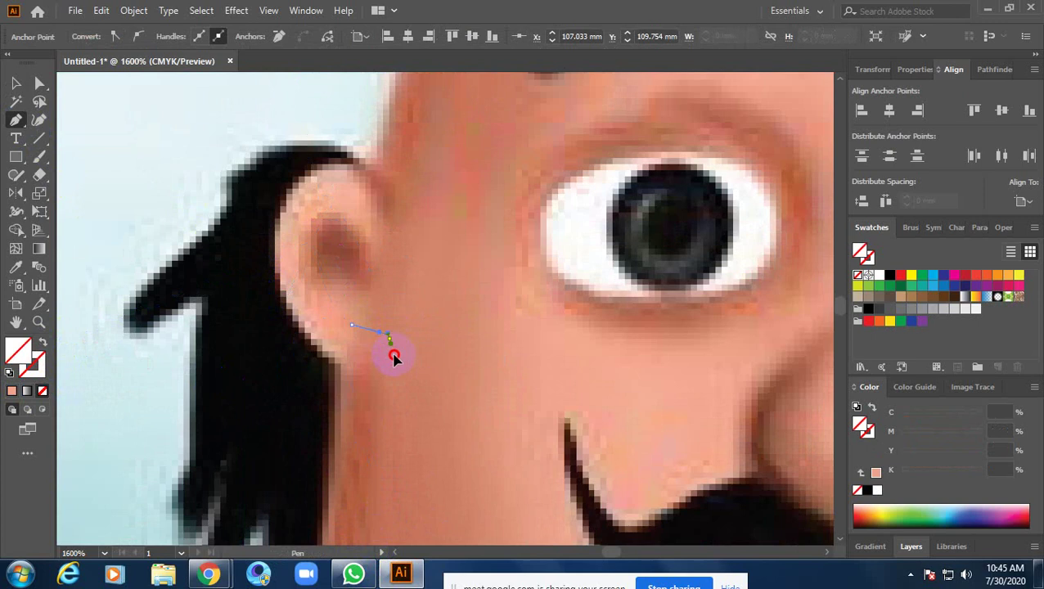
{"action": "left_click_drag", "start_coordinate": [353, 328], "coordinate": [345, 364]}
{"action": "mouse_move", "coordinate": [286, 202]}
{"action": "left_mouse_down"}
{"action": "mouse_move", "coordinate": [300, 211]}
{"action": "mouse_move", "coordinate": [337, 78]}
{"action": "mouse_move", "coordinate": [373, 221]}
{"action": "left_mouse_up"}
{"action": "scroll", "coordinate": [467, 315], "scroll_direction": "down", "scroll_amount": 10}
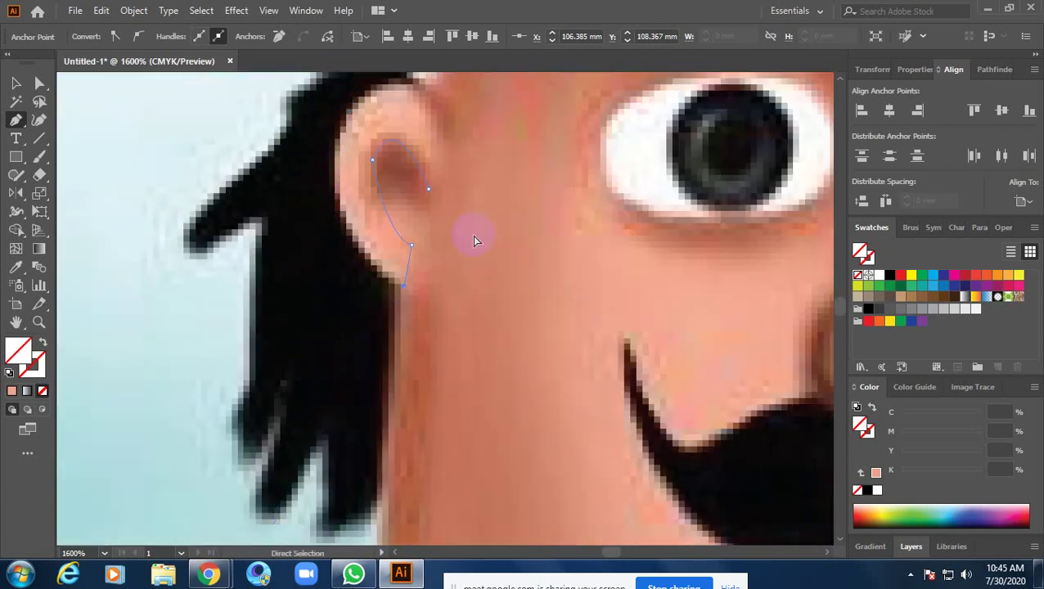
{"action": "scroll", "coordinate": [475, 240], "scroll_direction": "up", "scroll_amount": 3}
{"action": "left_click_drag", "start_coordinate": [299, 223], "coordinate": [303, 231]}
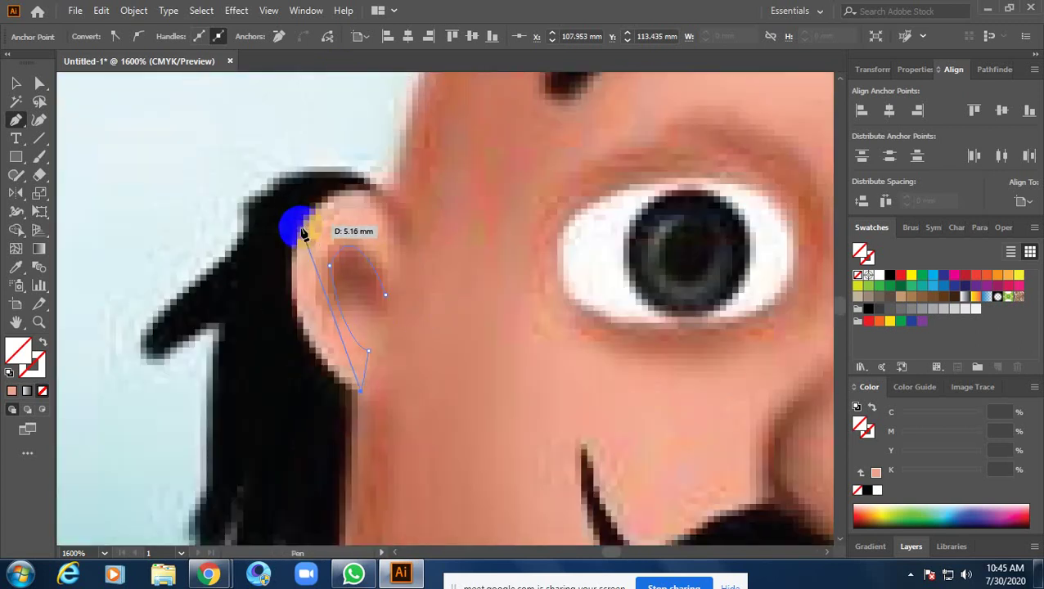
{"action": "left_click_drag", "start_coordinate": [303, 232], "coordinate": [328, 117]}
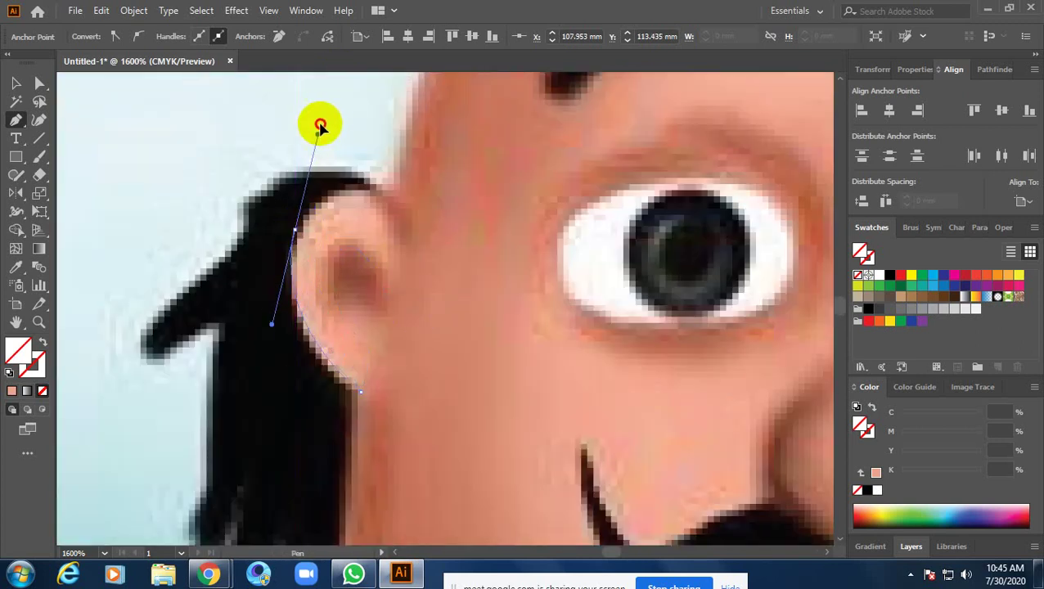
{"action": "mouse_move", "coordinate": [295, 230]}
{"action": "left_mouse_down"}
{"action": "mouse_move", "coordinate": [375, 219]}
{"action": "mouse_move", "coordinate": [391, 204]}
{"action": "mouse_move", "coordinate": [404, 254]}
{"action": "left_mouse_up"}
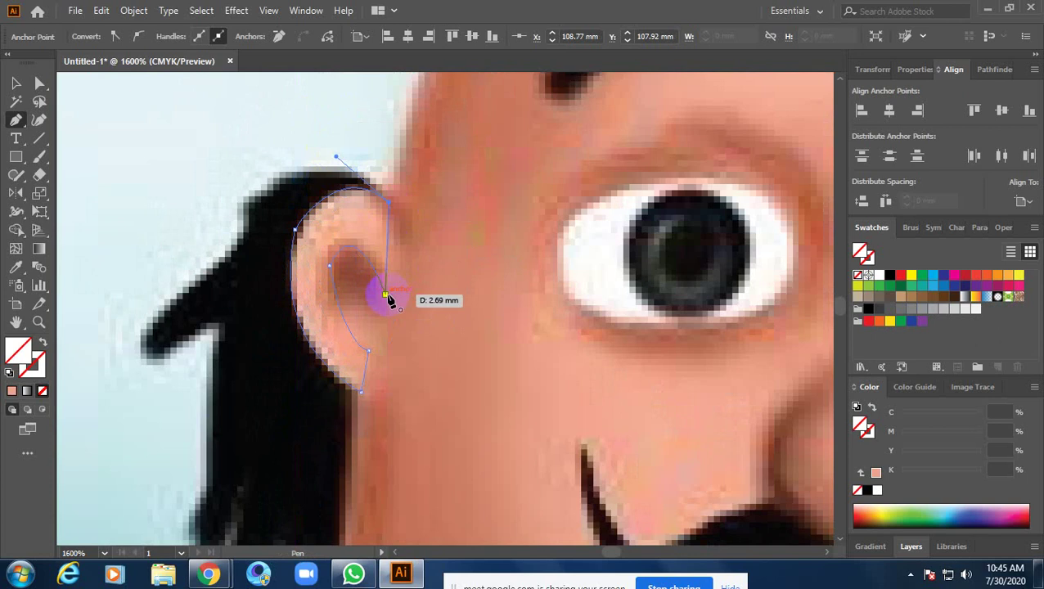
{"action": "left_click_drag", "start_coordinate": [401, 255], "coordinate": [399, 242]}
{"action": "left_click_drag", "start_coordinate": [385, 294], "coordinate": [388, 301]}
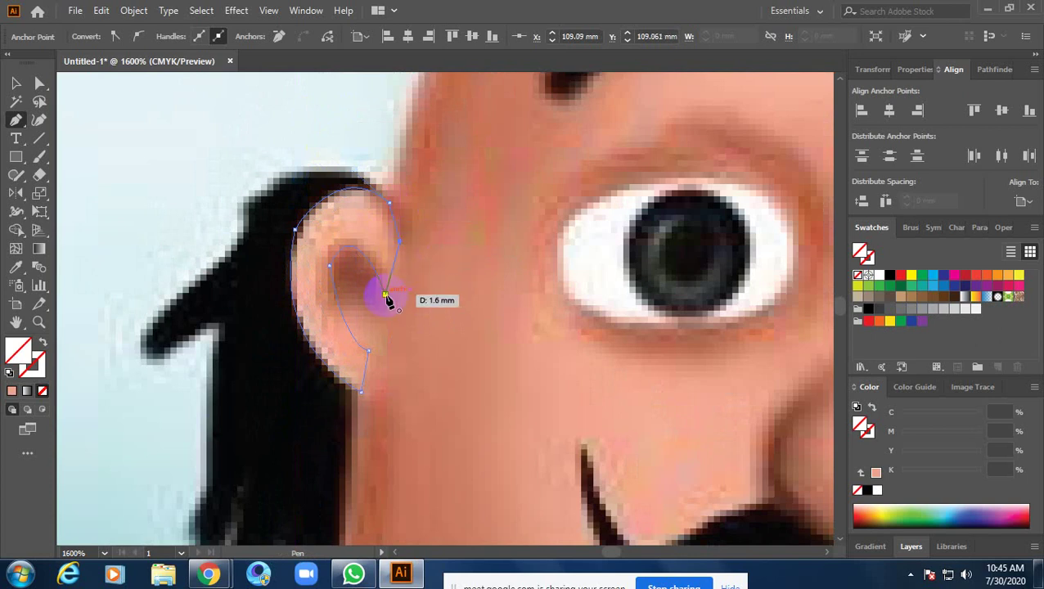
Cycle through the screen display modes back to the normal window view
{"action": "key", "text": "f"}
{"action": "key", "text": "g"}
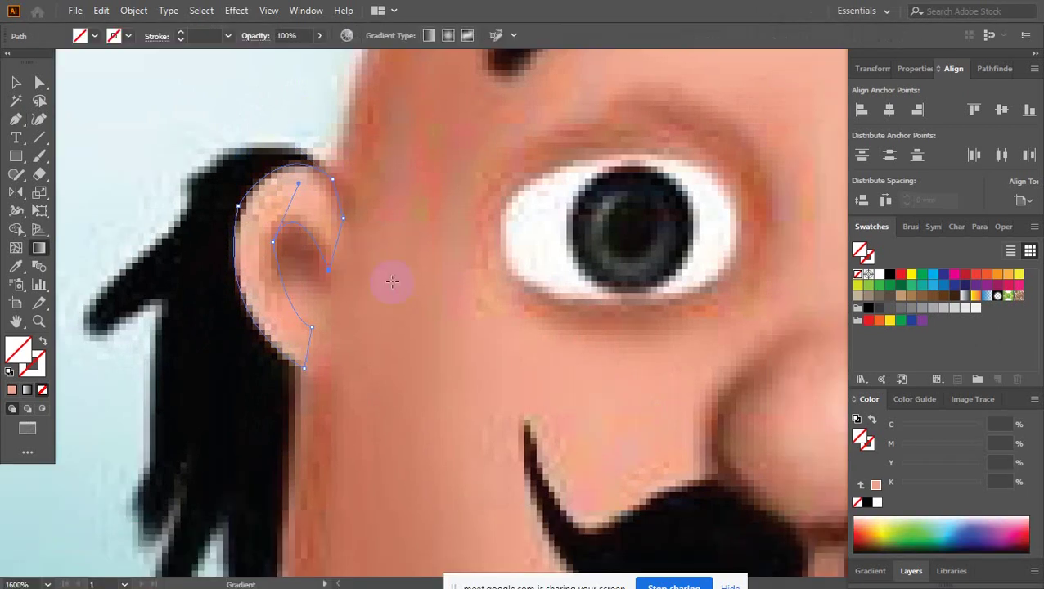
{"action": "key", "text": "f"}
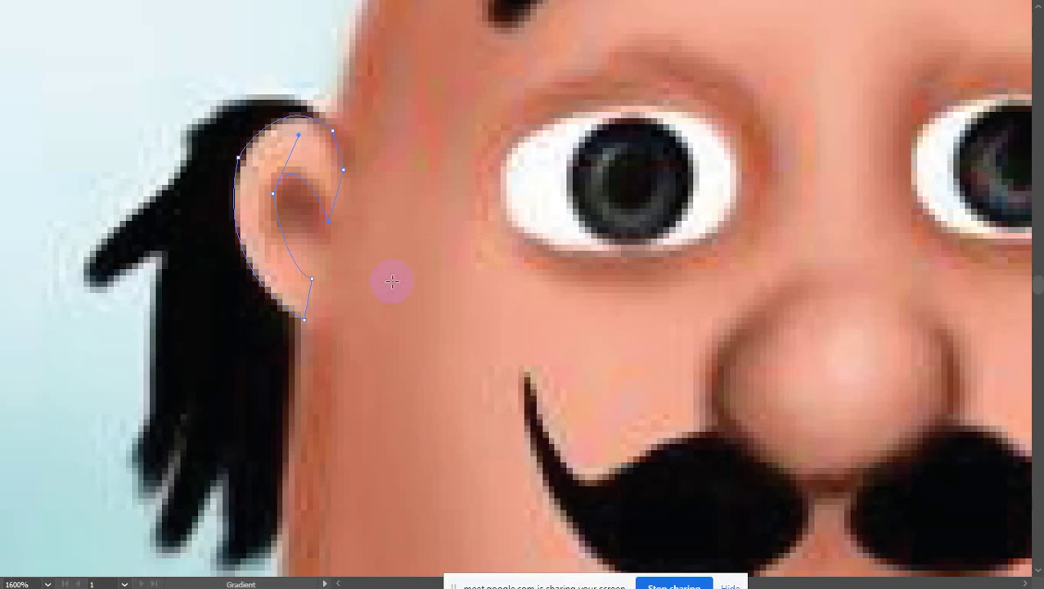
{"action": "key", "text": "f"}
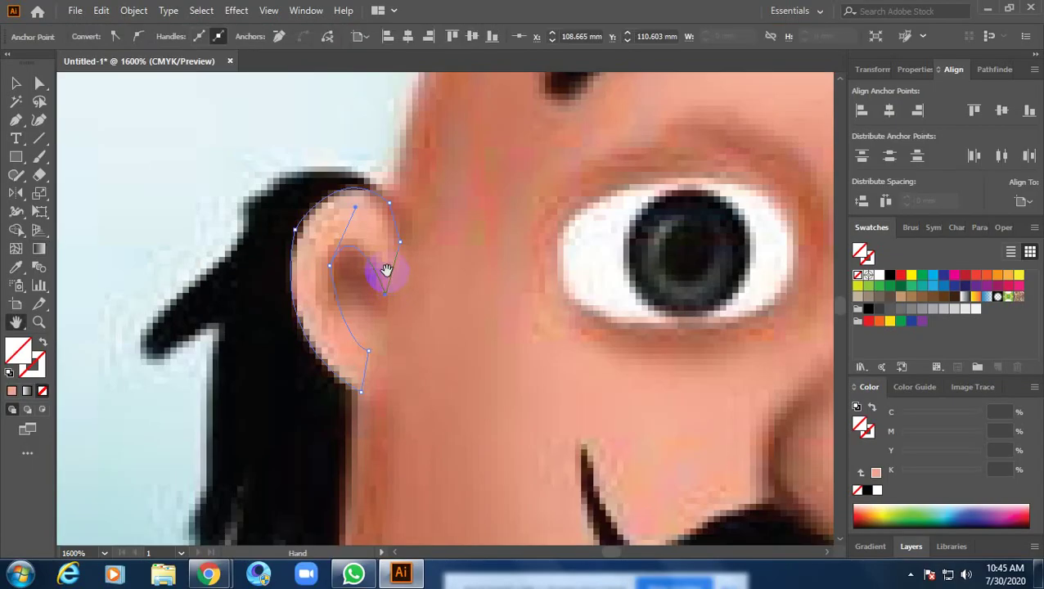
Fill the left ear shape with the skin colour sampled with the Eyedropper
{"action": "key", "text": "i"}
{"action": "left_click", "coordinate": [384, 266]}
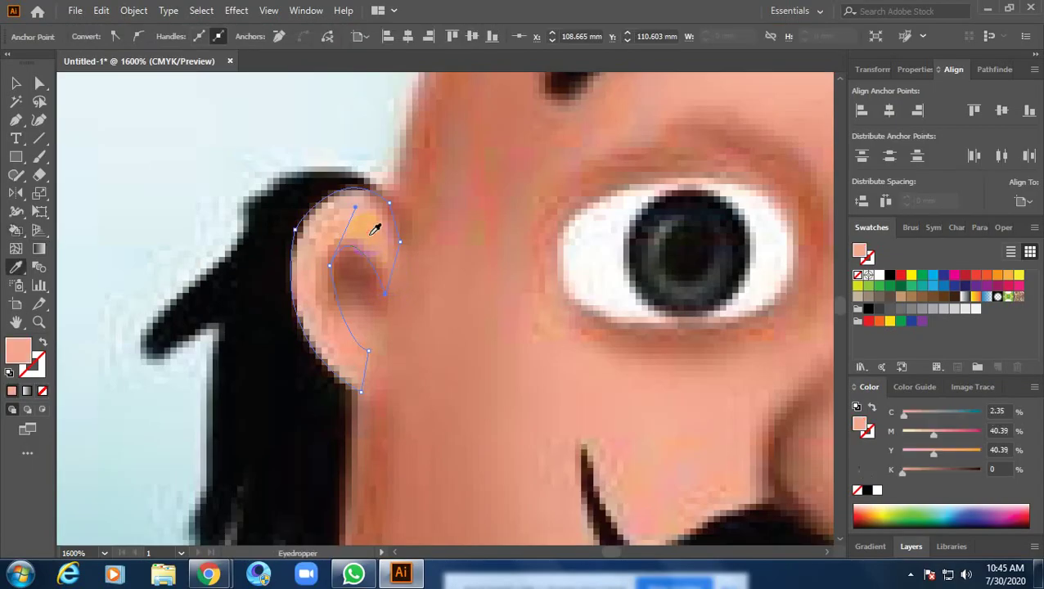
{"action": "left_click", "coordinate": [16, 82]}
{"action": "scroll", "coordinate": [433, 176], "scroll_direction": "down", "scroll_amount": 2}
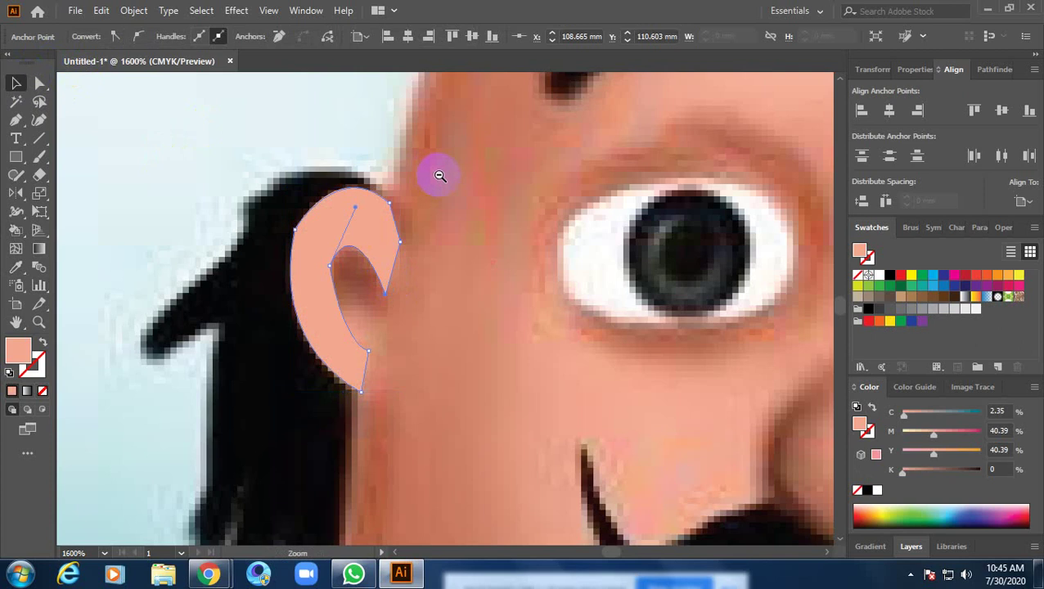
{"action": "scroll", "coordinate": [459, 245], "scroll_direction": "down", "scroll_amount": 2}
{"action": "scroll", "coordinate": [473, 274], "scroll_direction": "up", "scroll_amount": 1}
Send the left ear to the back and bring the right ear into view
{"action": "right_click", "coordinate": [366, 287]}
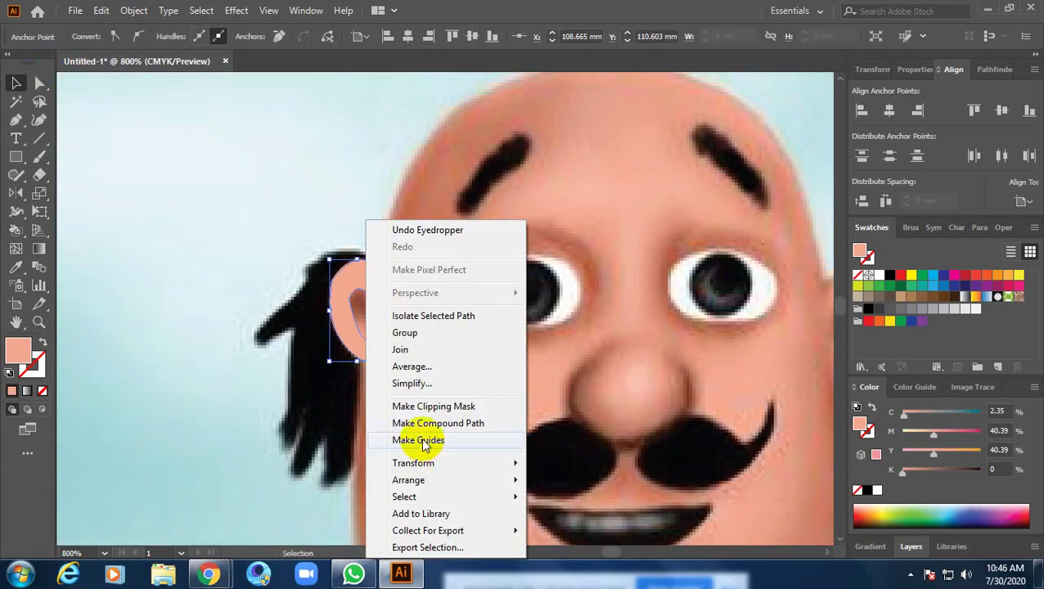
{"action": "mouse_move", "coordinate": [408, 481]}
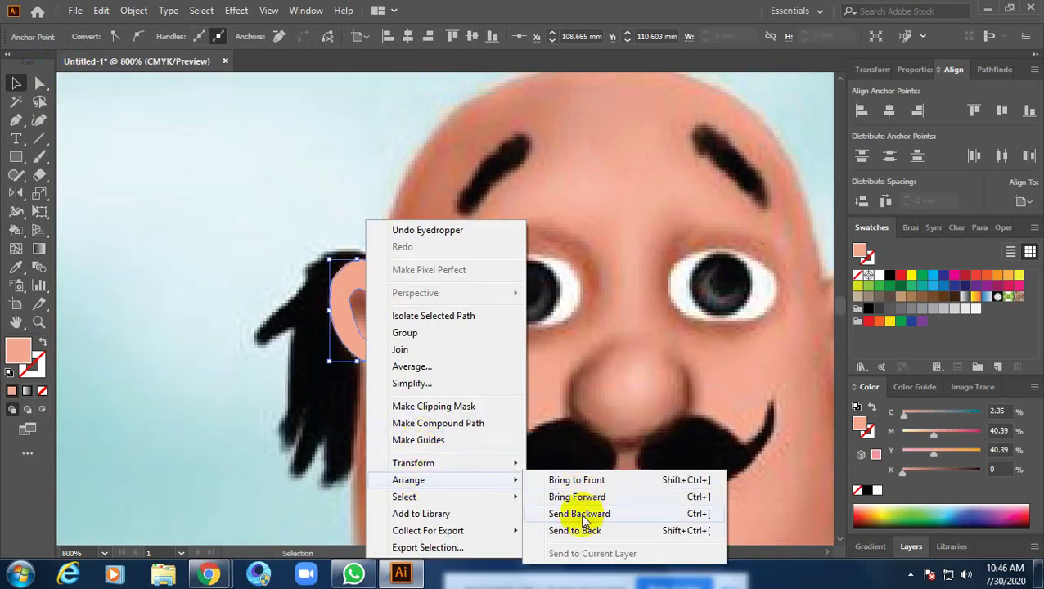
{"action": "left_click", "coordinate": [566, 531]}
{"action": "key", "text": "a"}
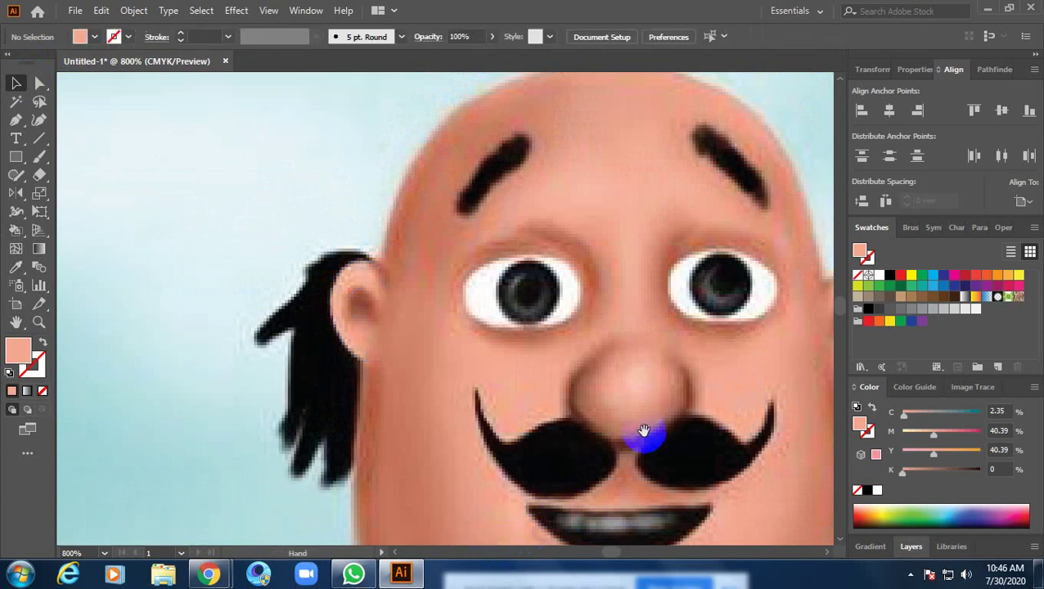
{"action": "mouse_move", "coordinate": [645, 434]}
{"action": "left_mouse_down"}
{"action": "mouse_move", "coordinate": [454, 421]}
{"action": "mouse_move", "coordinate": [448, 380]}
{"action": "mouse_move", "coordinate": [457, 402]}
{"action": "left_mouse_up"}
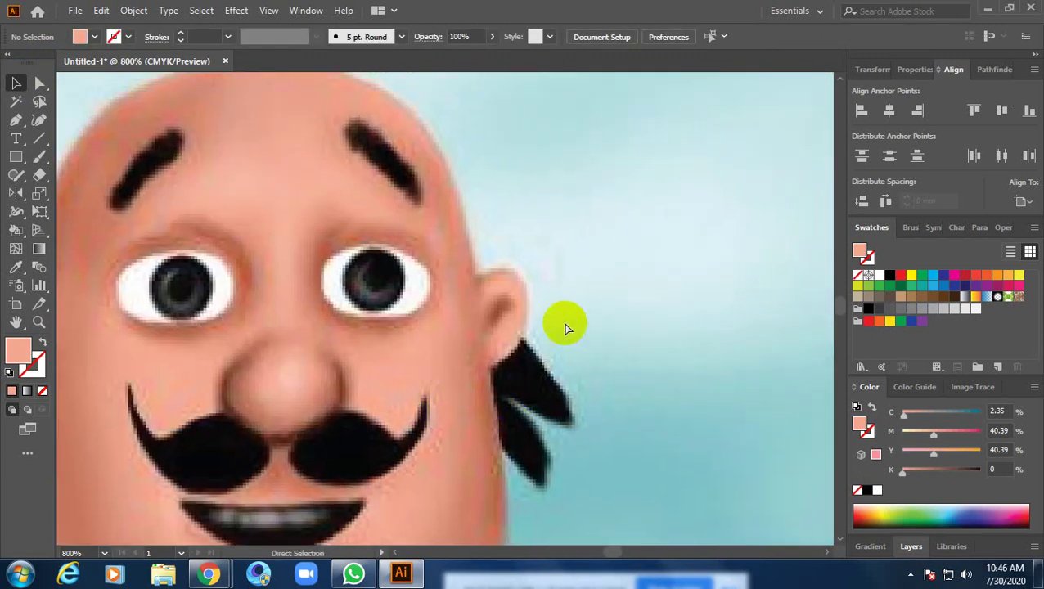
{"action": "scroll", "coordinate": [564, 327], "scroll_direction": "up", "scroll_amount": 1}
Start an unfilled pen path with curved anchors around the right ear's inner hollow
{"action": "left_click", "coordinate": [16, 120]}
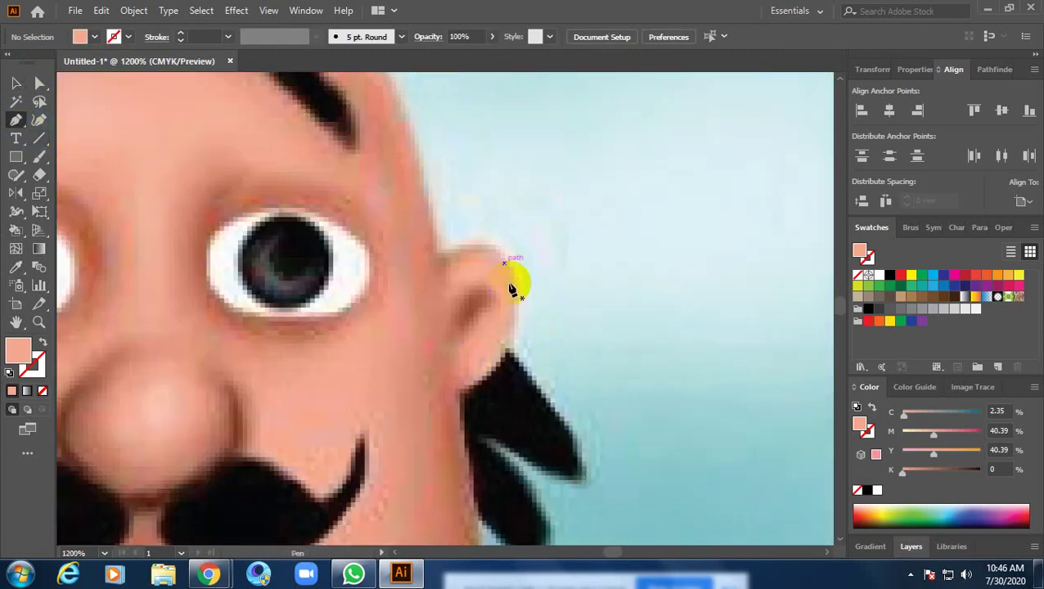
{"action": "mouse_move", "coordinate": [473, 311]}
{"action": "left_mouse_down"}
{"action": "mouse_move", "coordinate": [494, 305]}
{"action": "mouse_move", "coordinate": [497, 315]}
{"action": "left_mouse_up"}
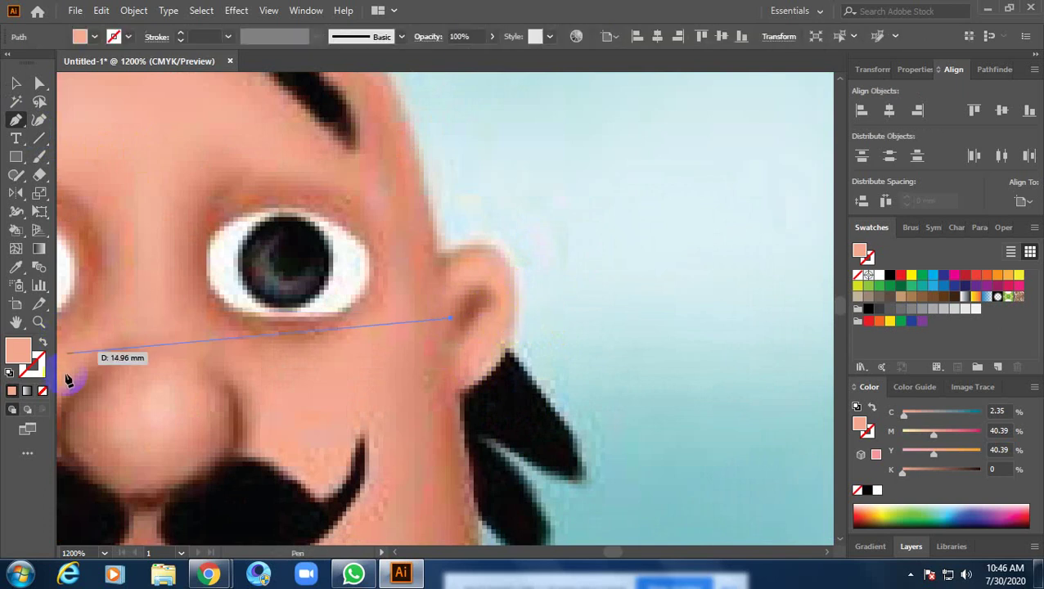
{"action": "left_click", "coordinate": [43, 394]}
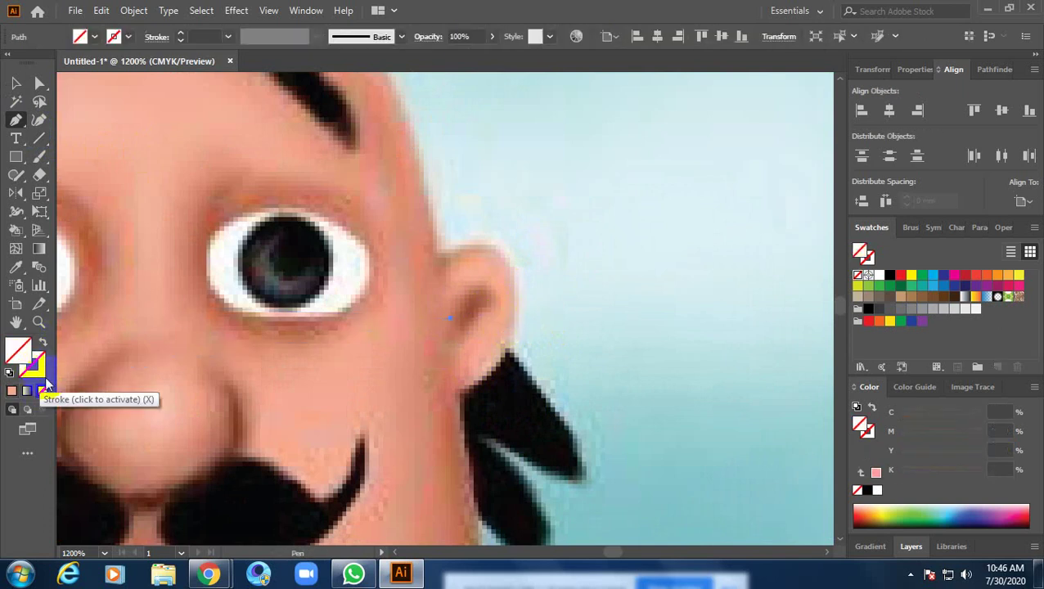
{"action": "mouse_move", "coordinate": [491, 291]}
{"action": "left_mouse_down"}
{"action": "mouse_move", "coordinate": [464, 341]}
{"action": "mouse_move", "coordinate": [439, 347]}
{"action": "left_mouse_up"}
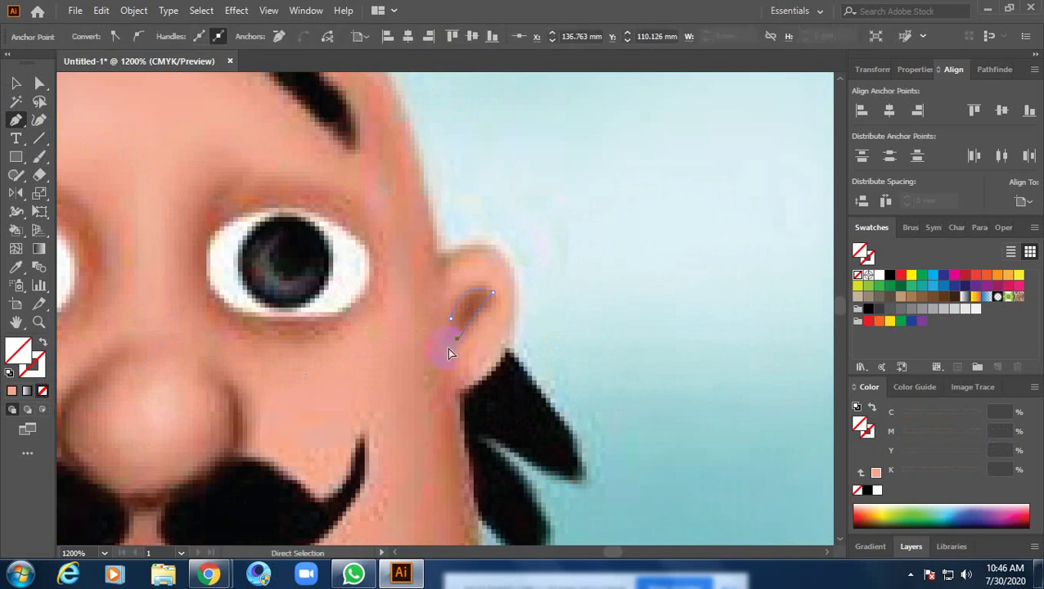
{"action": "mouse_move", "coordinate": [456, 346]}
{"action": "left_mouse_down"}
{"action": "mouse_move", "coordinate": [440, 358]}
{"action": "mouse_move", "coordinate": [477, 350]}
{"action": "mouse_move", "coordinate": [464, 378]}
{"action": "mouse_move", "coordinate": [461, 347]}
{"action": "mouse_move", "coordinate": [457, 360]}
{"action": "left_mouse_up"}
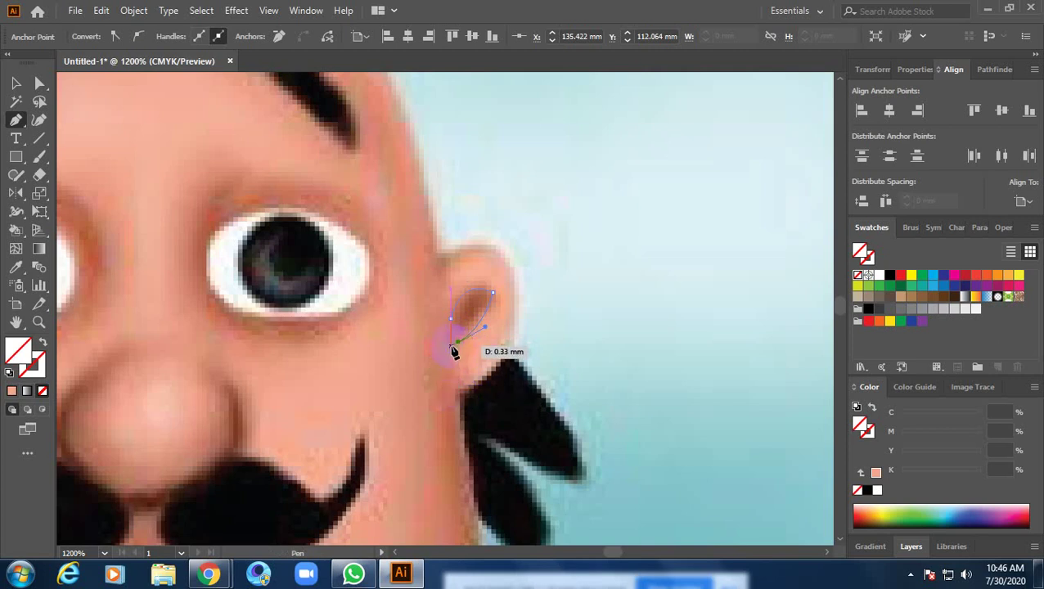
{"action": "scroll", "coordinate": [469, 396], "scroll_direction": "up", "scroll_amount": 3}
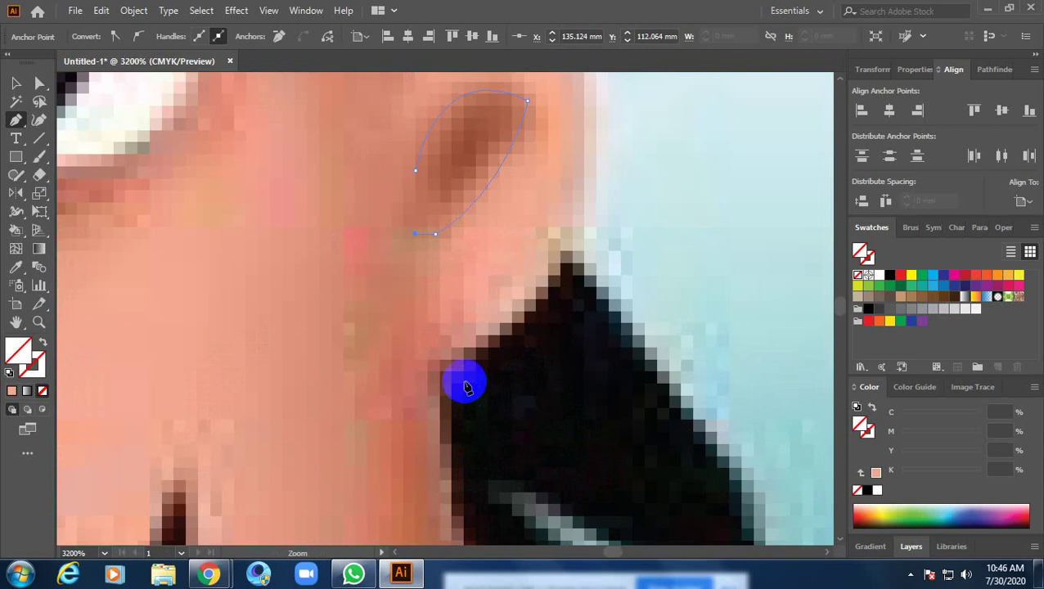
{"action": "scroll", "coordinate": [432, 372], "scroll_direction": "down", "scroll_amount": 2}
{"action": "scroll", "coordinate": [497, 342], "scroll_direction": "down", "scroll_amount": 2}
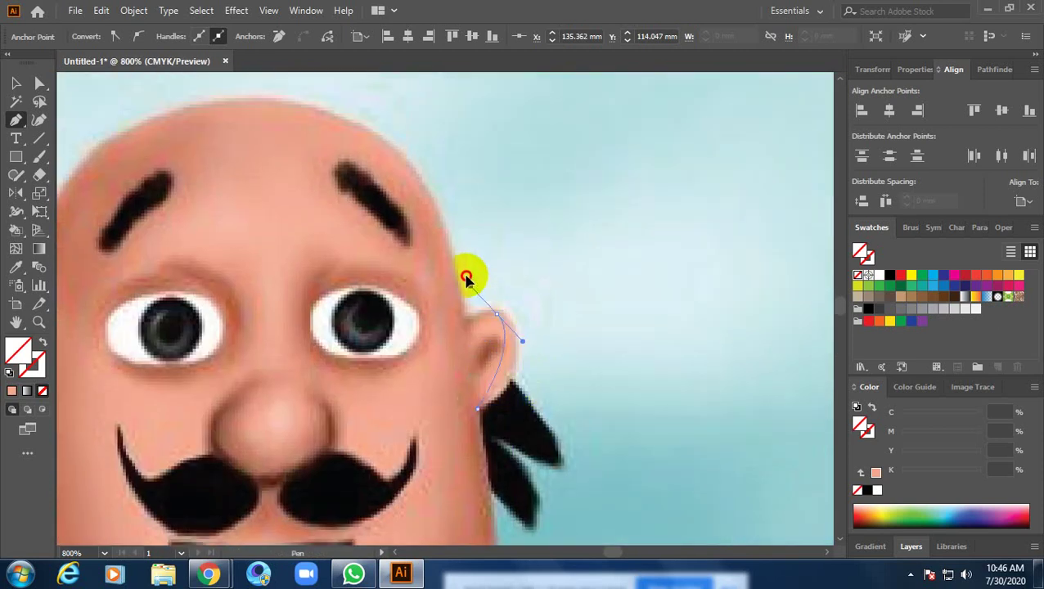
Extend the right-ear path down the ear's edge and bend its lower segment
{"action": "mouse_move", "coordinate": [502, 322]}
{"action": "left_mouse_down"}
{"action": "mouse_move", "coordinate": [529, 350]}
{"action": "mouse_move", "coordinate": [519, 358]}
{"action": "left_mouse_up"}
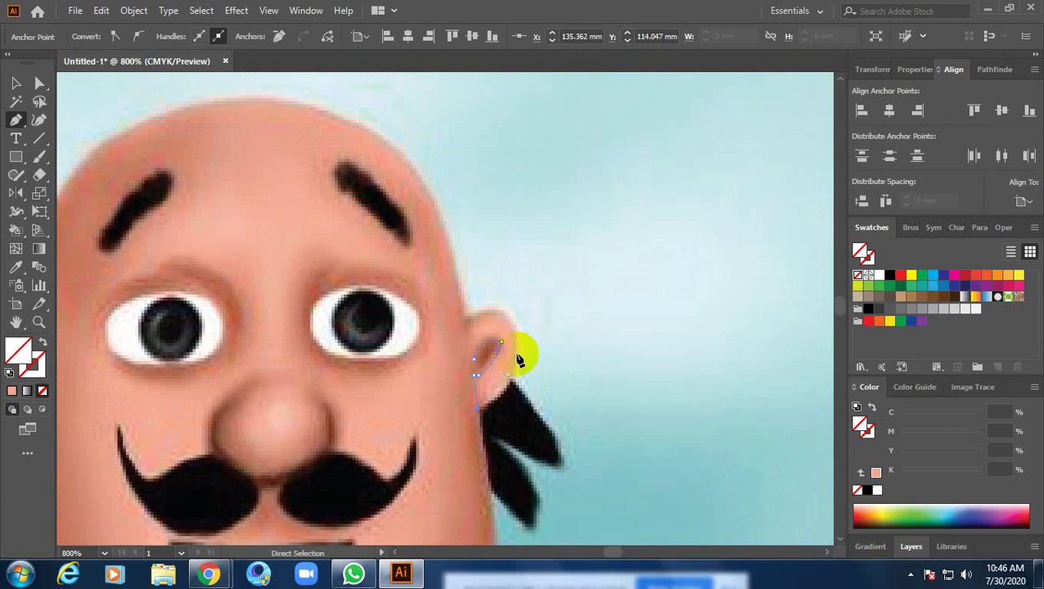
{"action": "left_click_drag", "start_coordinate": [519, 360], "coordinate": [518, 350]}
{"action": "left_click", "coordinate": [518, 372], "text": "ctrl"}
{"action": "left_click_drag", "start_coordinate": [517, 373], "coordinate": [513, 368]}
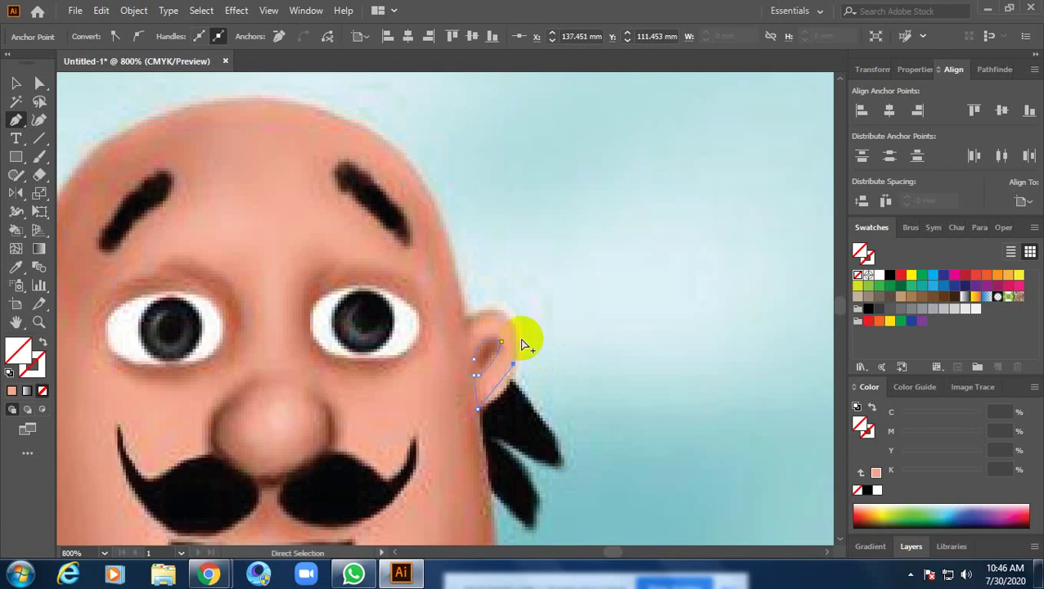
{"action": "scroll", "coordinate": [525, 344], "scroll_direction": "up", "scroll_amount": 4, "text": "alt"}
{"action": "scroll", "coordinate": [491, 340], "scroll_direction": "down", "scroll_amount": 3}
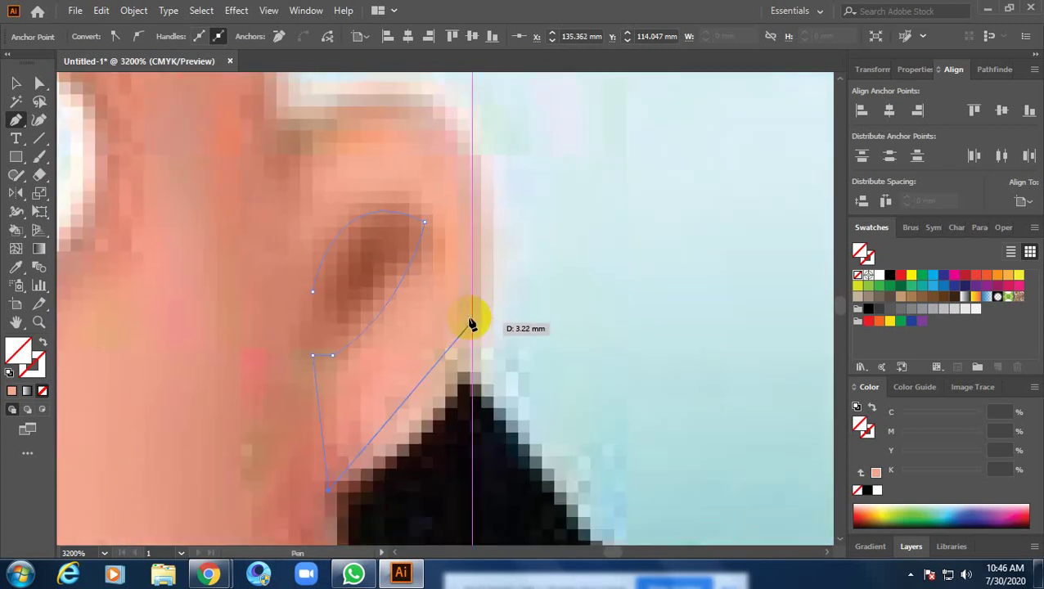
{"action": "left_click", "coordinate": [476, 310]}
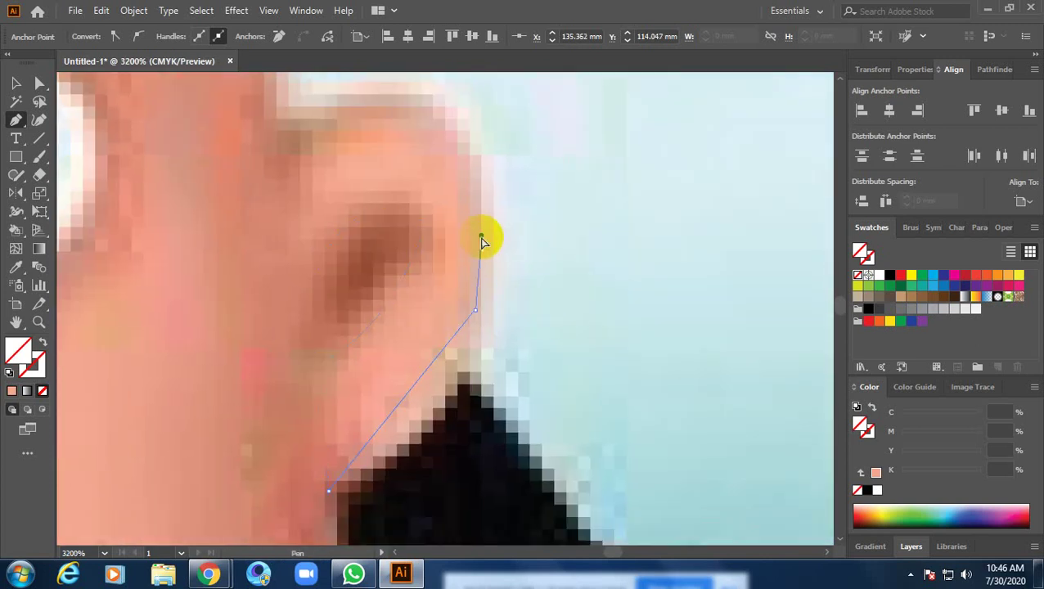
{"action": "left_click_drag", "start_coordinate": [489, 333], "coordinate": [466, 333]}
{"action": "mouse_move", "coordinate": [472, 270]}
{"action": "left_mouse_down"}
{"action": "mouse_move", "coordinate": [469, 225]}
{"action": "mouse_move", "coordinate": [479, 311]}
{"action": "left_mouse_up"}
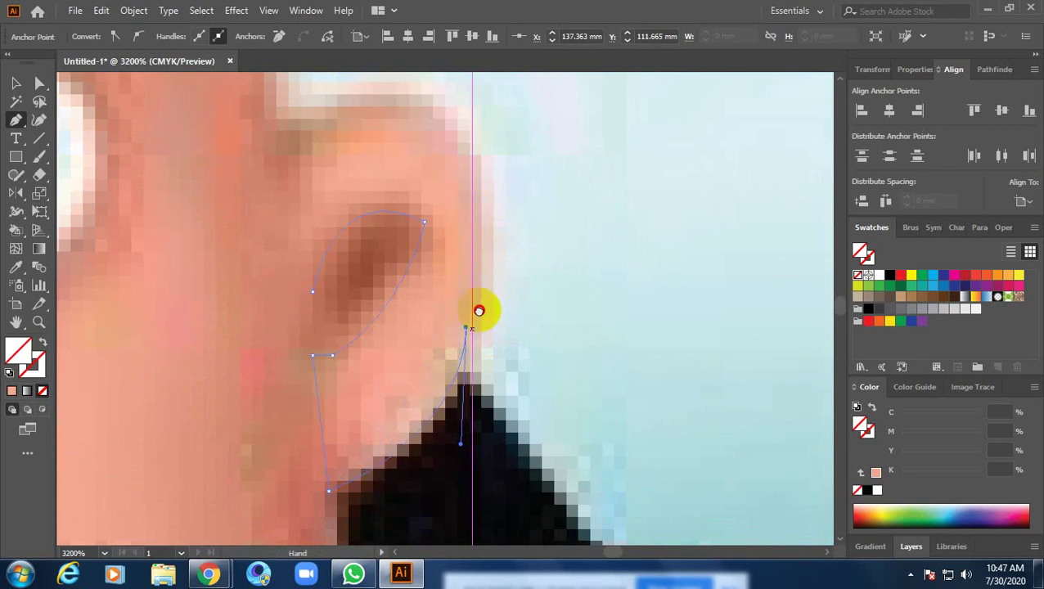
Shape the ear's top with a smooth anchor, refine the outline curves, and deselect
{"action": "scroll", "coordinate": [478, 311], "scroll_direction": "down", "scroll_amount": 1}
{"action": "mouse_move", "coordinate": [433, 276]}
{"action": "left_mouse_down"}
{"action": "mouse_move", "coordinate": [365, 276]}
{"action": "mouse_move", "coordinate": [279, 305]}
{"action": "left_mouse_up"}
{"action": "left_click", "coordinate": [431, 280]}
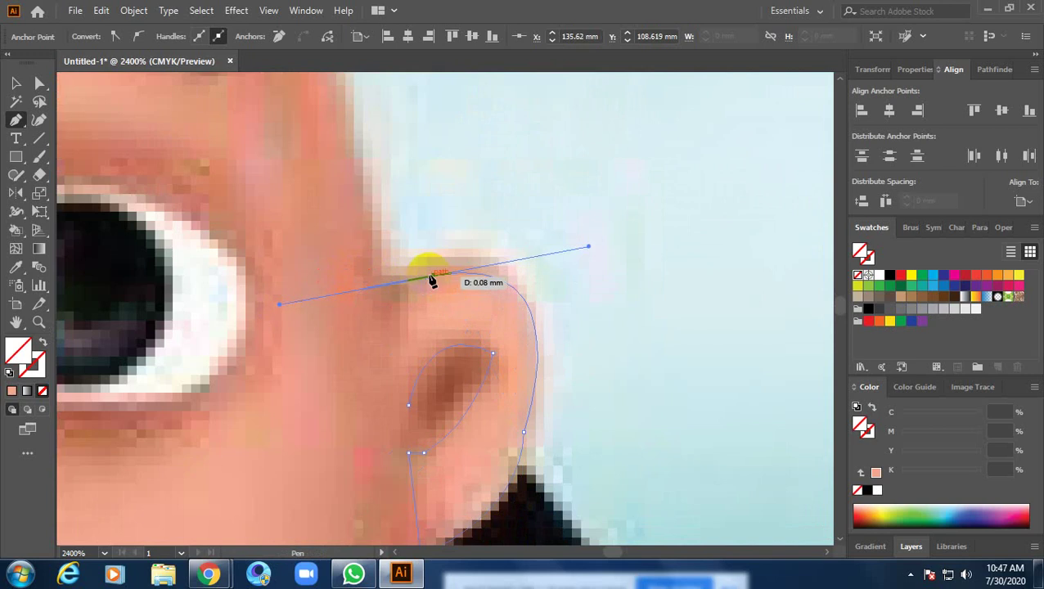
{"action": "scroll", "coordinate": [473, 361], "scroll_direction": "down", "scroll_amount": 1}
{"action": "scroll", "coordinate": [501, 373], "scroll_direction": "down", "scroll_amount": 1}
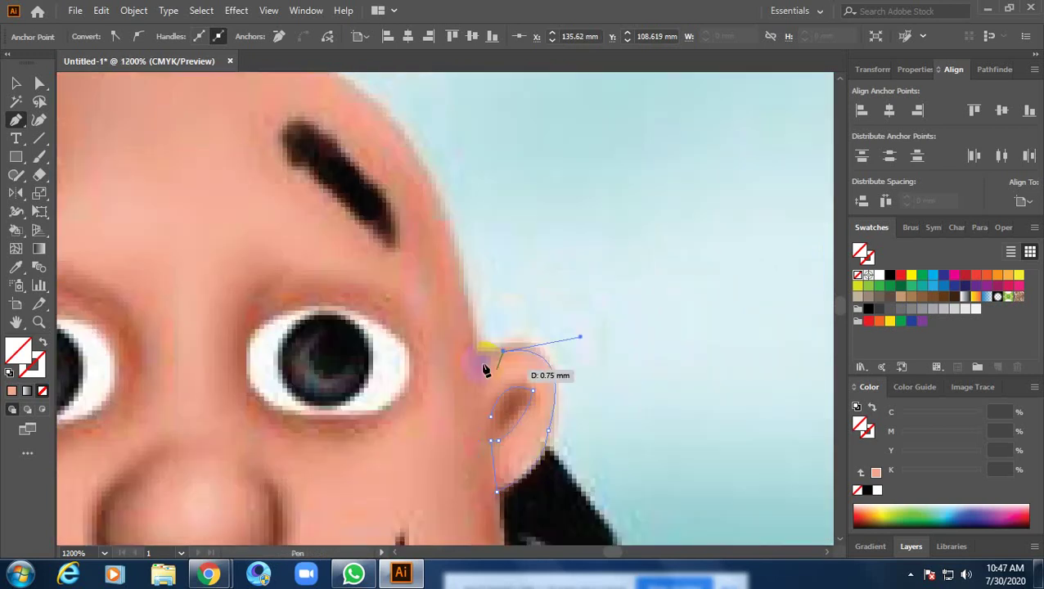
{"action": "left_click_drag", "start_coordinate": [483, 368], "coordinate": [489, 427]}
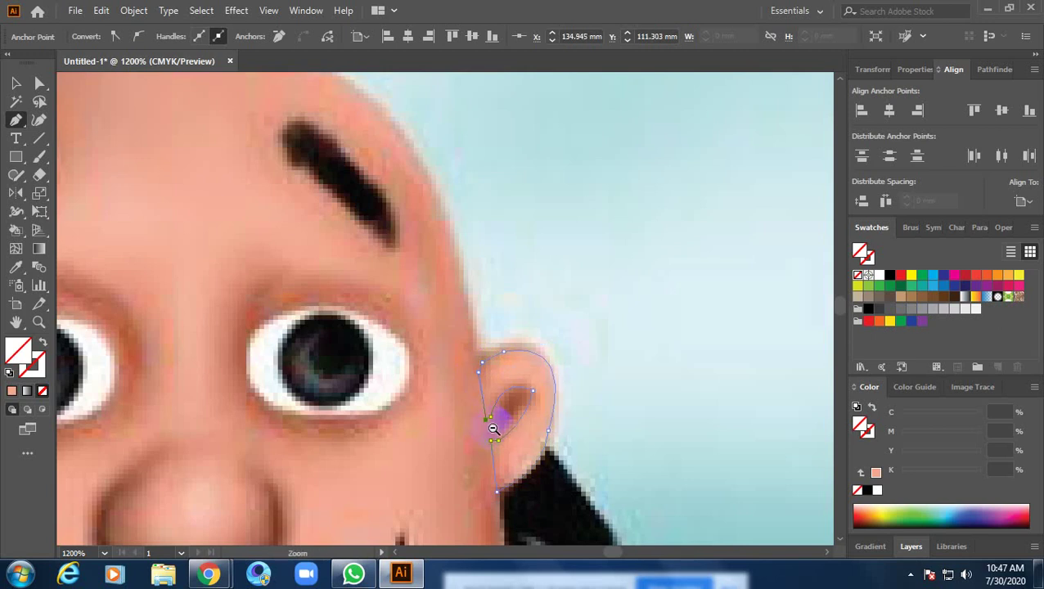
{"action": "scroll", "coordinate": [490, 420], "scroll_direction": "up", "scroll_amount": 4}
{"action": "mouse_move", "coordinate": [492, 427]}
{"action": "left_mouse_down"}
{"action": "mouse_move", "coordinate": [491, 401]}
{"action": "mouse_move", "coordinate": [513, 396]}
{"action": "left_mouse_up"}
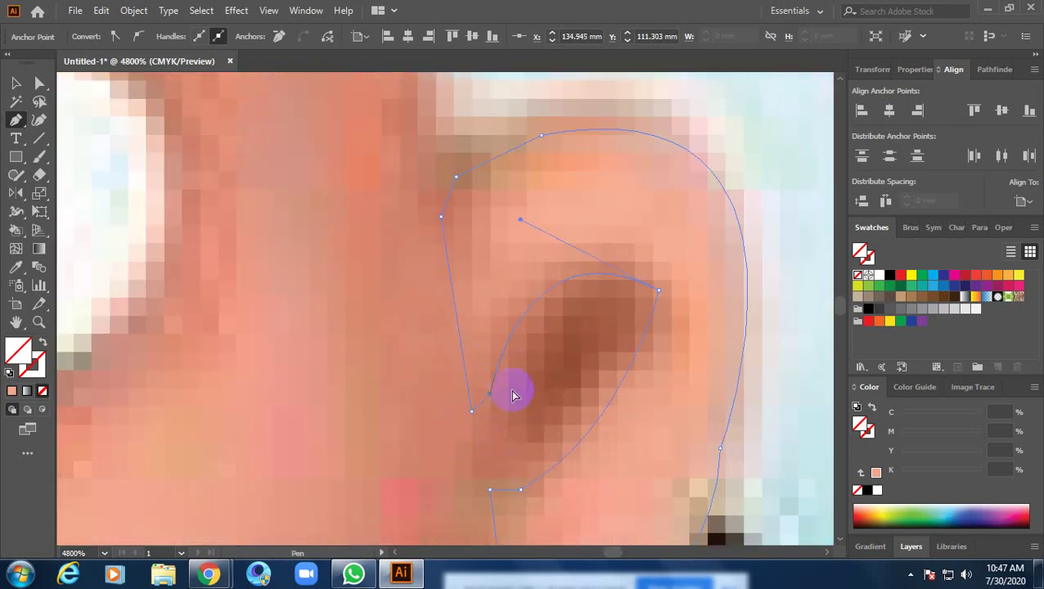
{"action": "scroll", "coordinate": [515, 382], "scroll_direction": "down", "scroll_amount": 3}
{"action": "scroll", "coordinate": [515, 372], "scroll_direction": "down", "scroll_amount": 1}
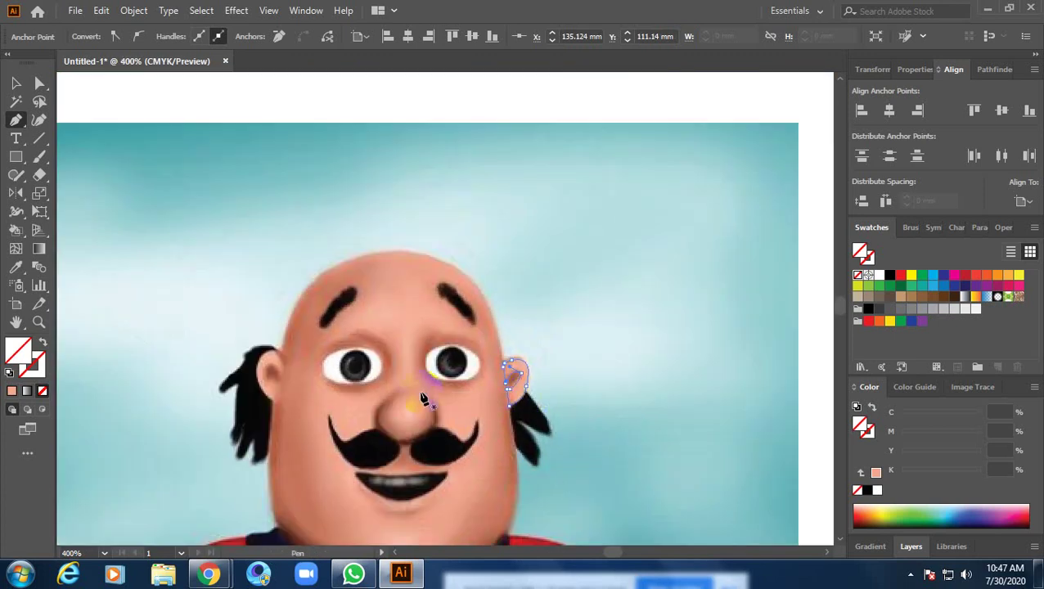
{"action": "left_click", "coordinate": [419, 391], "text": "ctrl"}
{"action": "scroll", "coordinate": [541, 384], "scroll_direction": "up", "scroll_amount": 5}
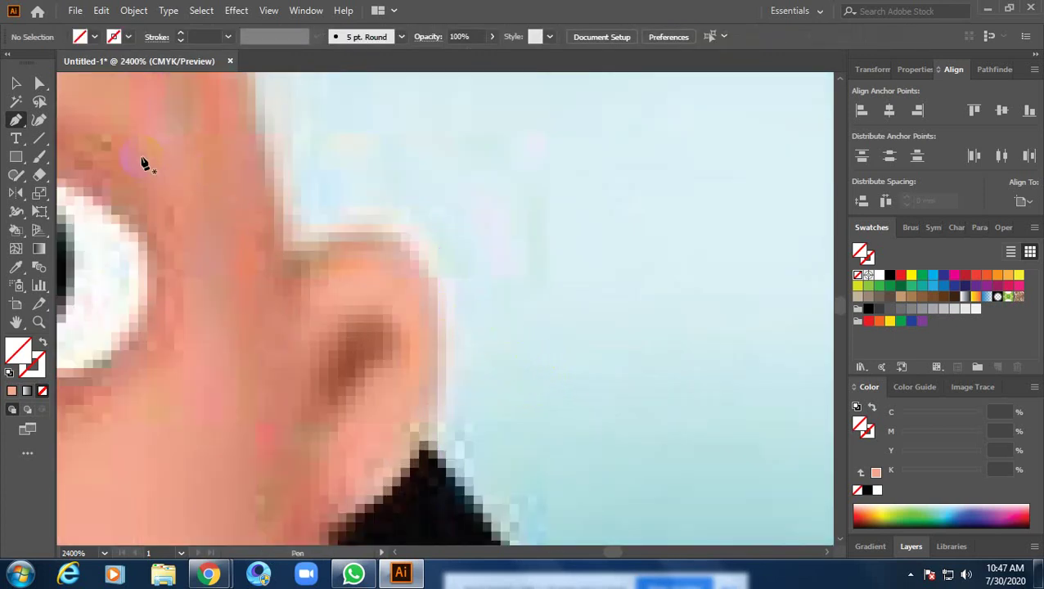
Fill the right ear path with the skin colour sampled using the Eyedropper
{"action": "left_click", "coordinate": [10, 83]}
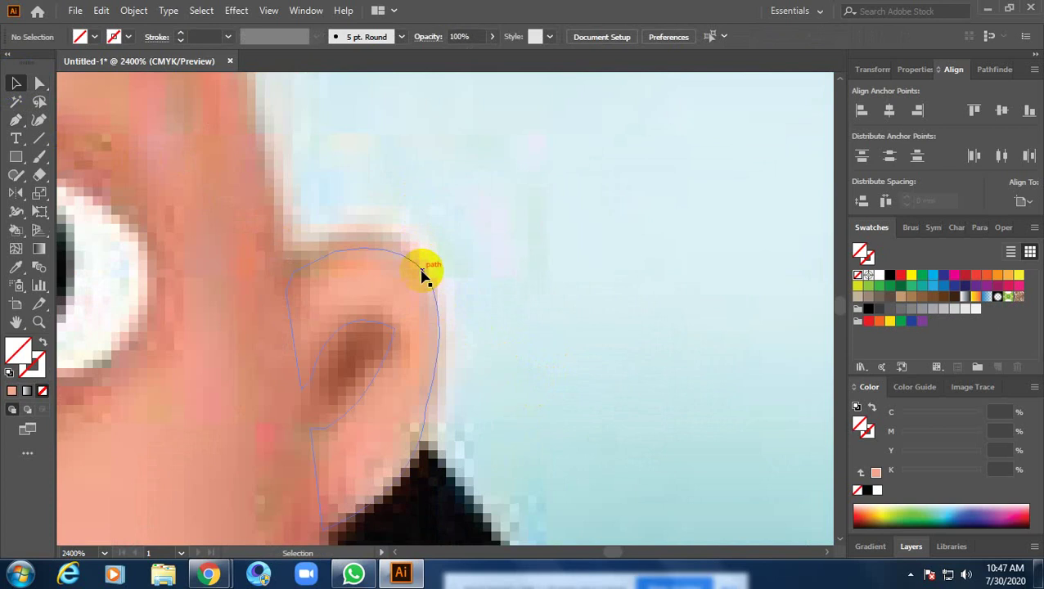
{"action": "left_click", "coordinate": [422, 276]}
{"action": "key", "text": "i"}
{"action": "left_click", "coordinate": [410, 283]}
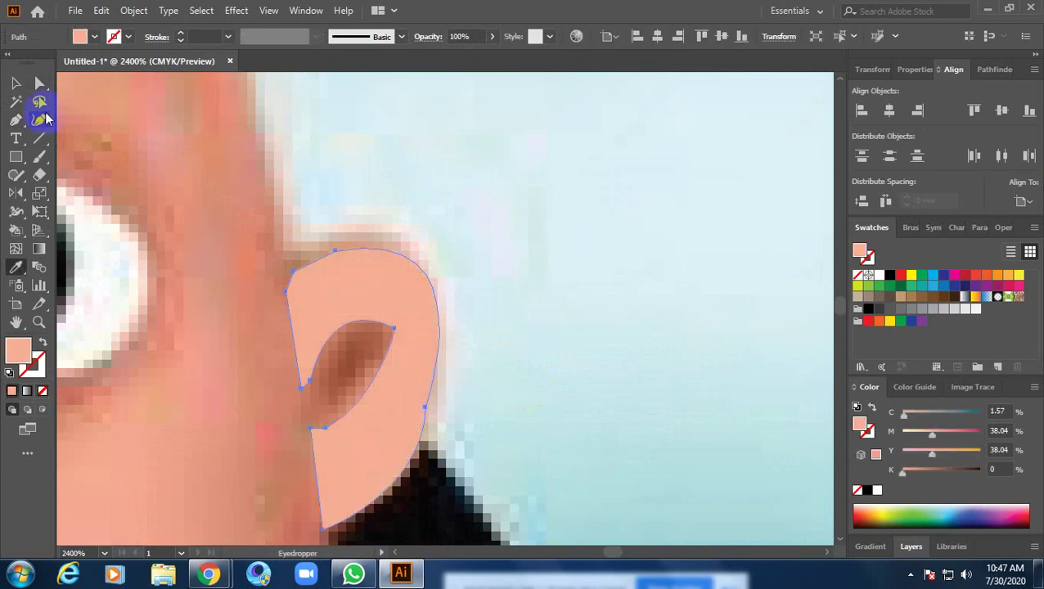
{"action": "left_click", "coordinate": [12, 83]}
{"action": "left_click", "coordinate": [455, 221]}
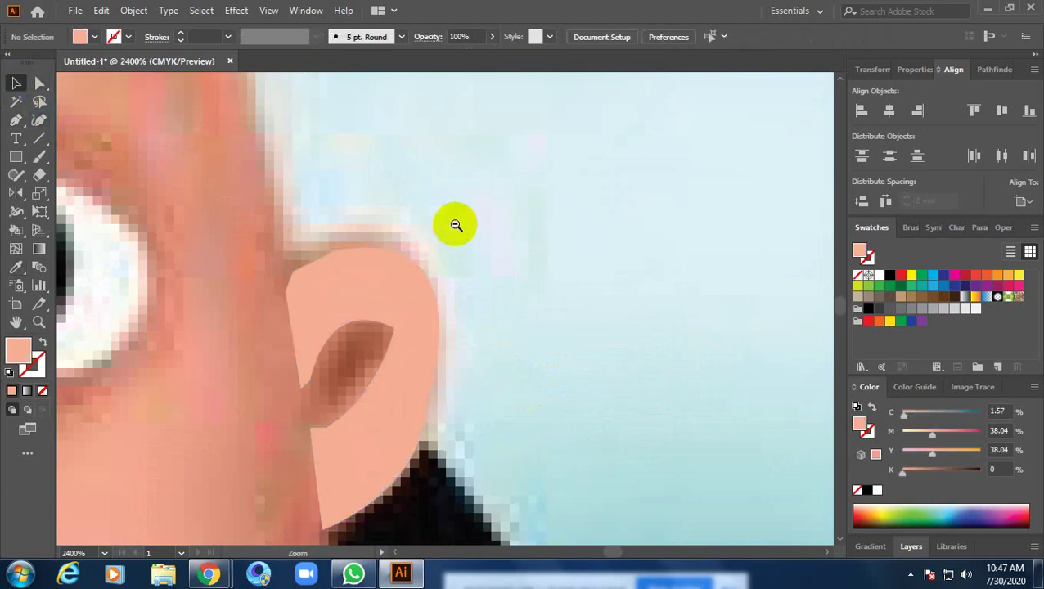
{"action": "scroll", "coordinate": [462, 229], "scroll_direction": "down", "scroll_amount": 4}
{"action": "scroll", "coordinate": [502, 313], "scroll_direction": "down", "scroll_amount": 2}
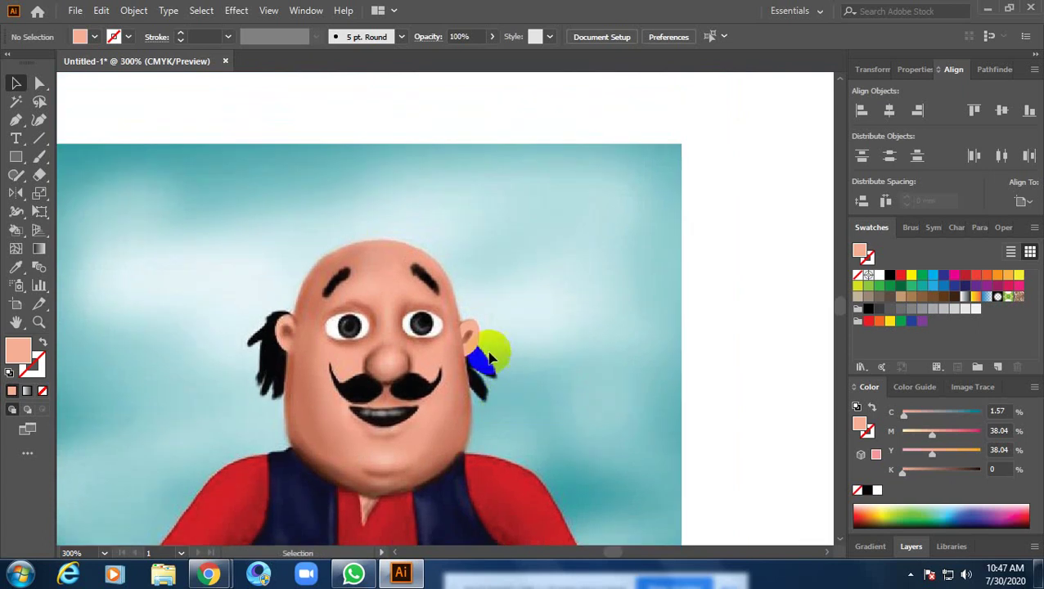
Send the right ear backward behind the hair and deselect it
{"action": "left_click", "coordinate": [476, 343]}
{"action": "right_click", "coordinate": [471, 342]}
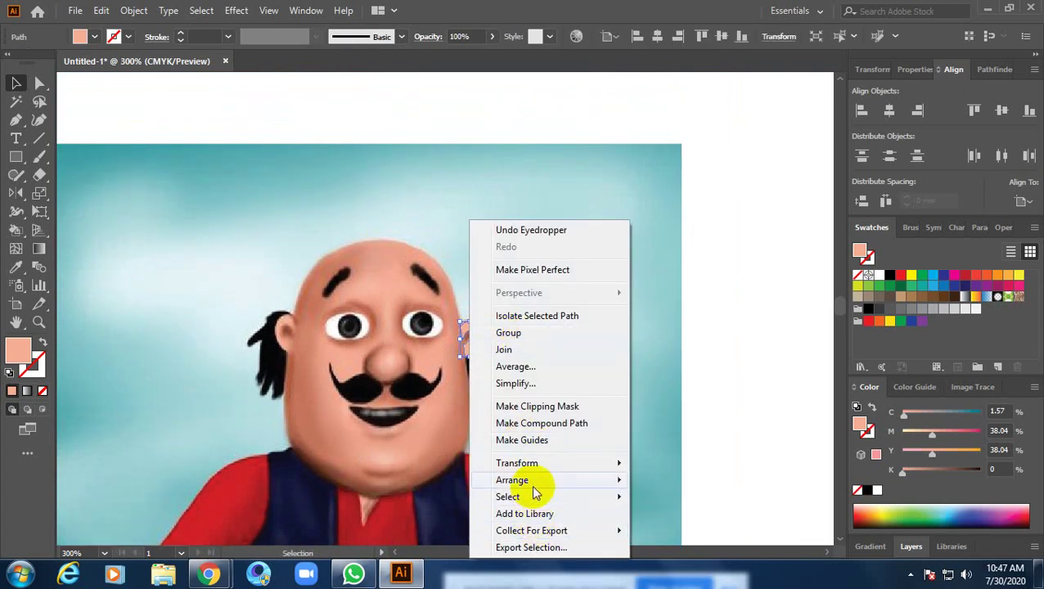
{"action": "mouse_move", "coordinate": [513, 480]}
{"action": "left_click", "coordinate": [673, 517]}
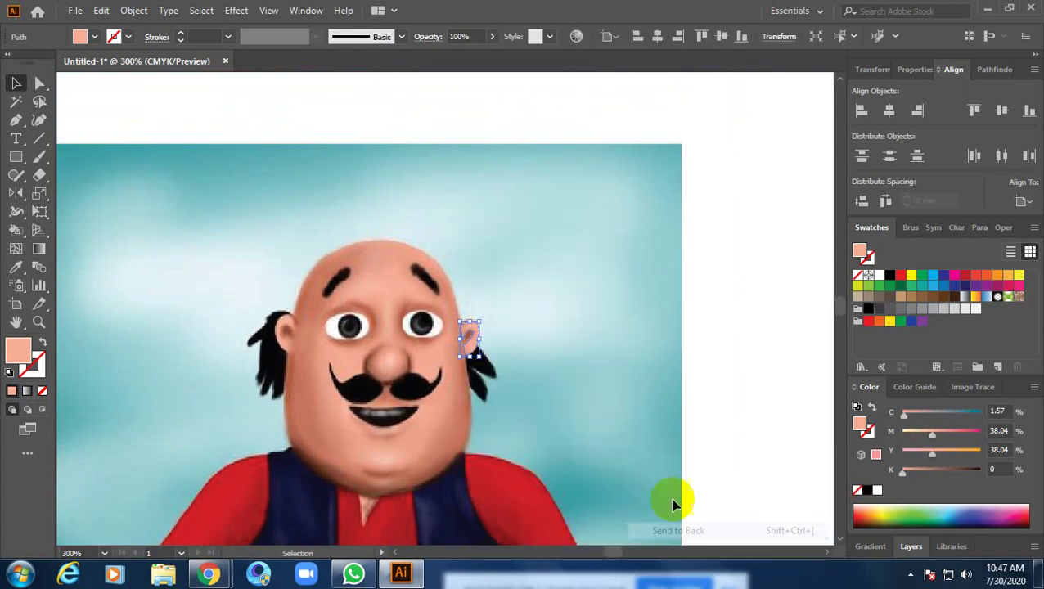
{"action": "left_click", "coordinate": [618, 447]}
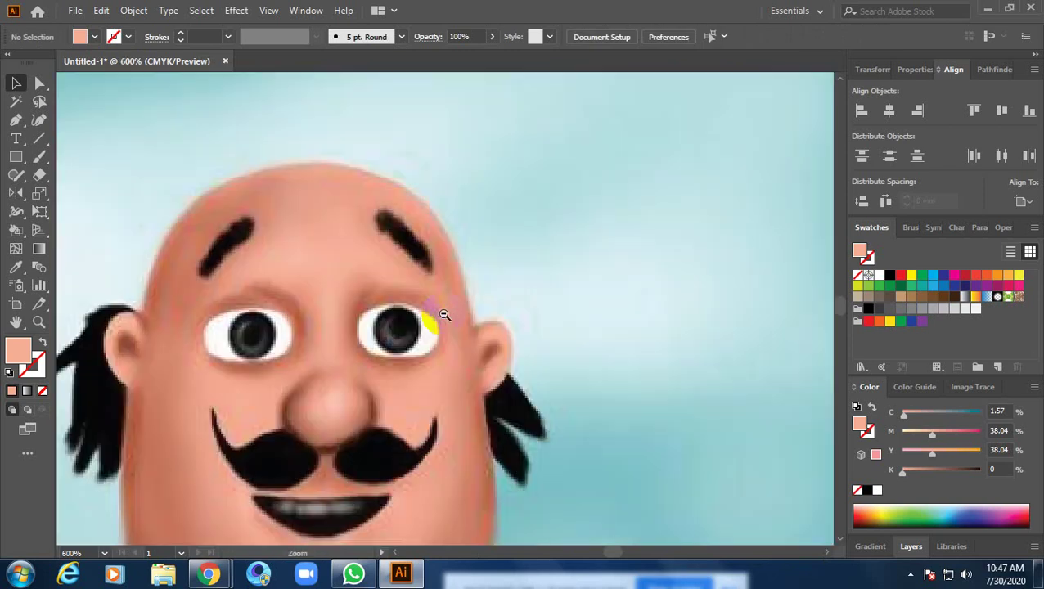
Trace an unfilled pen outline with curved anchors around the eyebrow, tip to far end
{"action": "scroll", "coordinate": [445, 315], "scroll_direction": "up", "scroll_amount": 2}
{"action": "left_click_drag", "start_coordinate": [423, 290], "coordinate": [539, 362]}
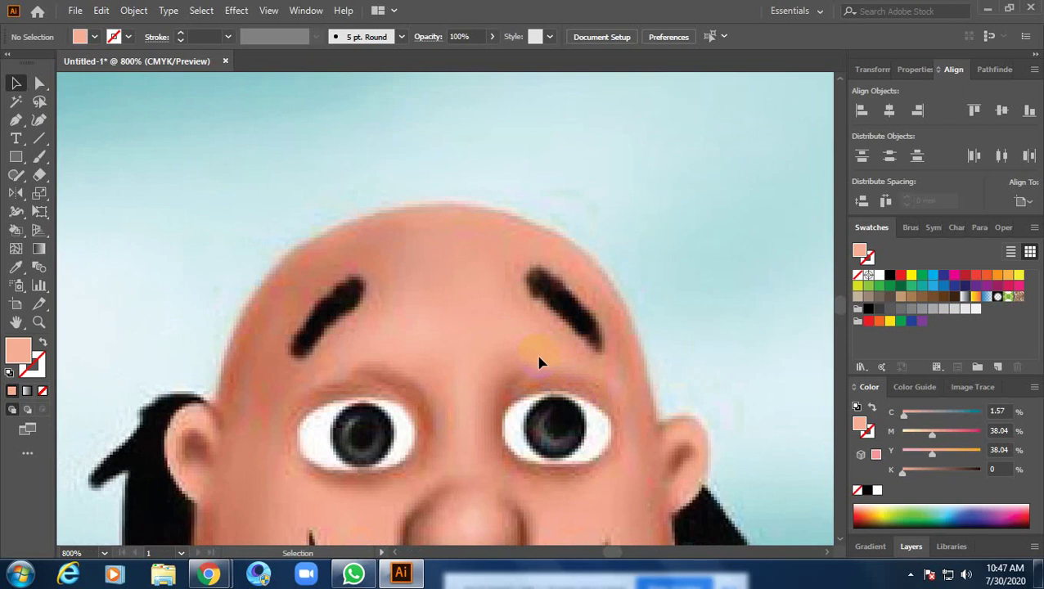
{"action": "left_click", "coordinate": [583, 324]}
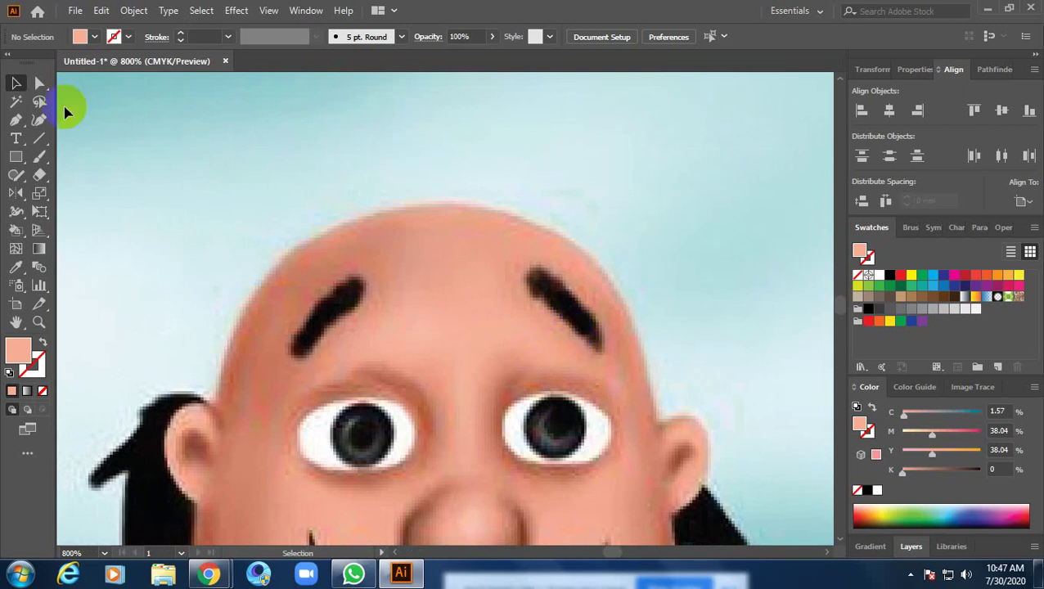
{"action": "left_click", "coordinate": [18, 121]}
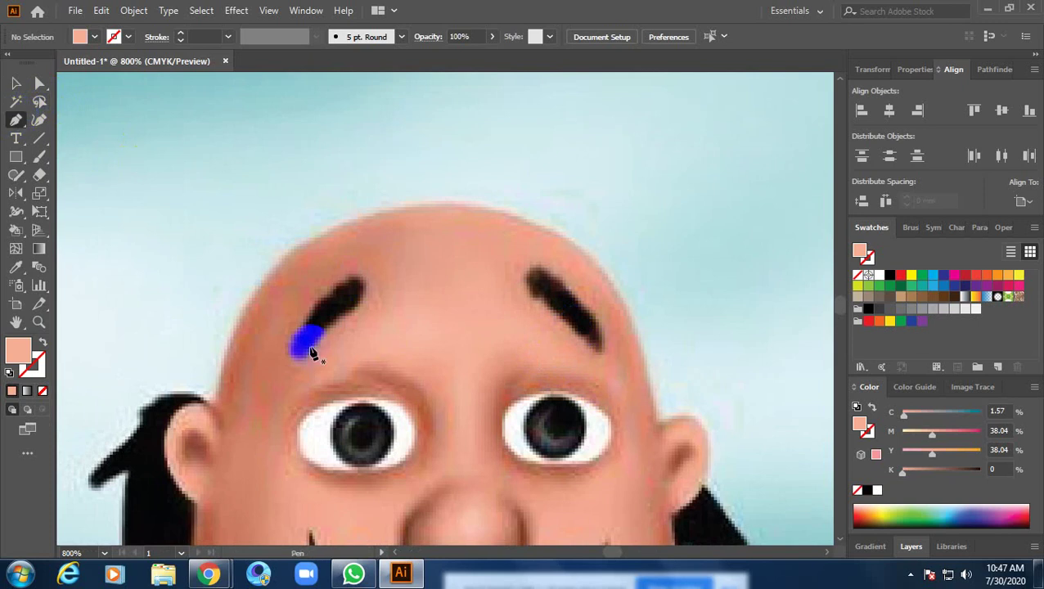
{"action": "scroll", "coordinate": [315, 326], "scroll_direction": "up", "scroll_amount": 3}
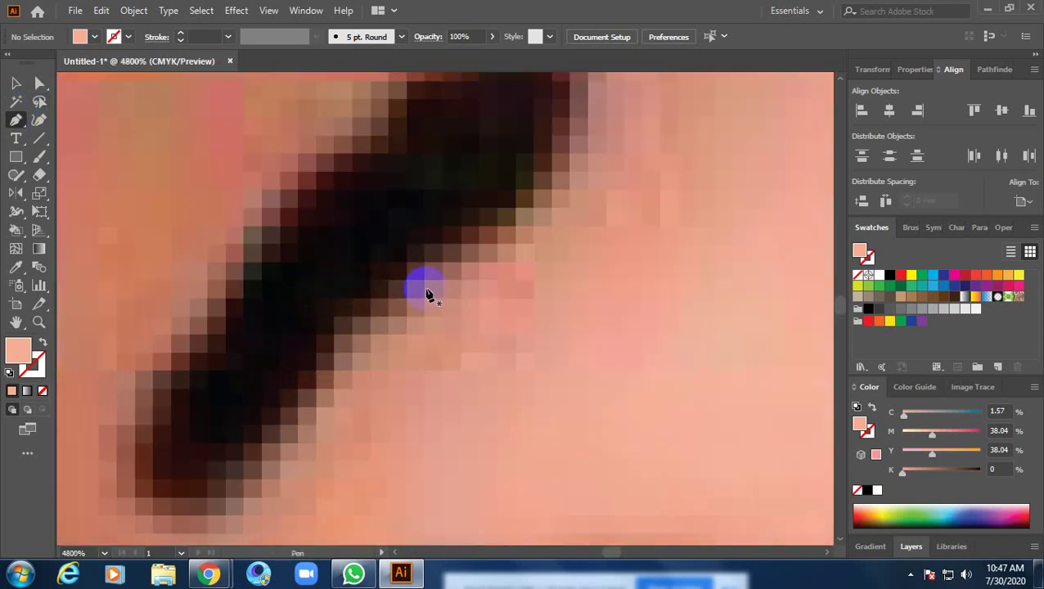
{"action": "scroll", "coordinate": [528, 227], "scroll_direction": "down", "scroll_amount": 1}
{"action": "left_click", "coordinate": [541, 211]}
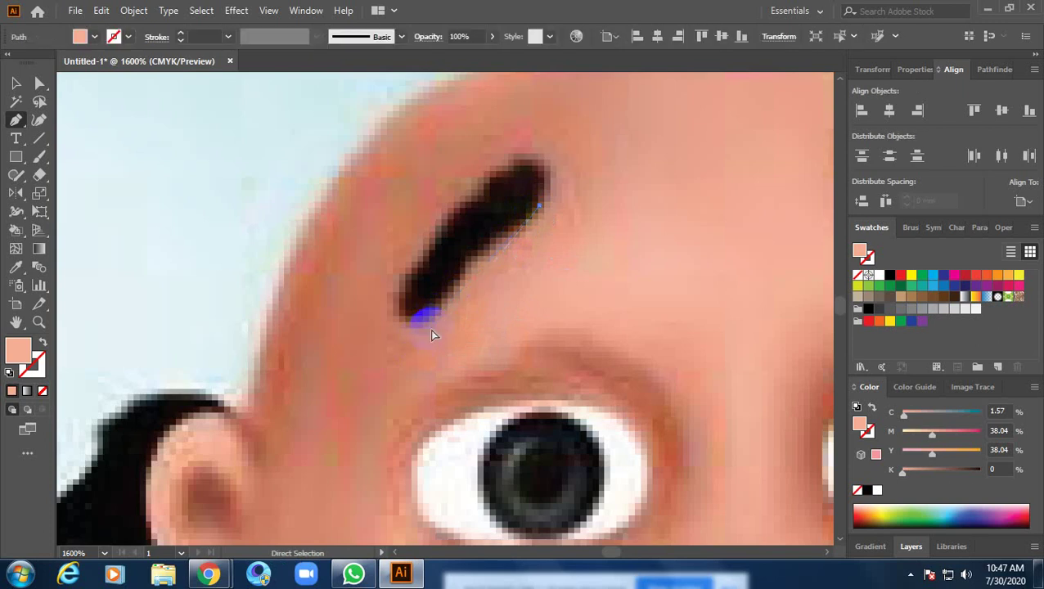
{"action": "left_click", "coordinate": [42, 390]}
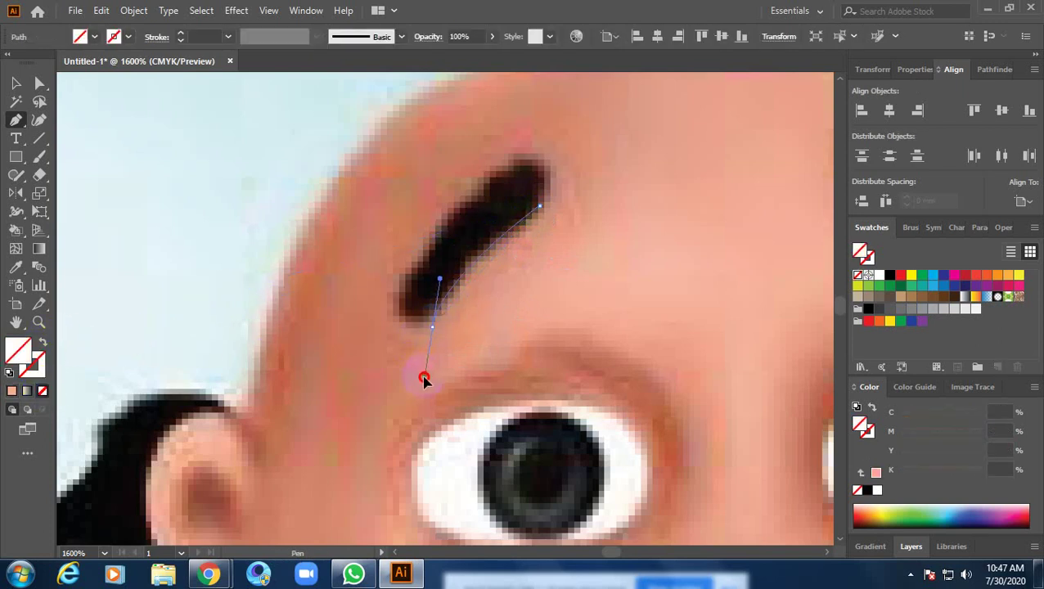
{"action": "left_click", "coordinate": [437, 327]}
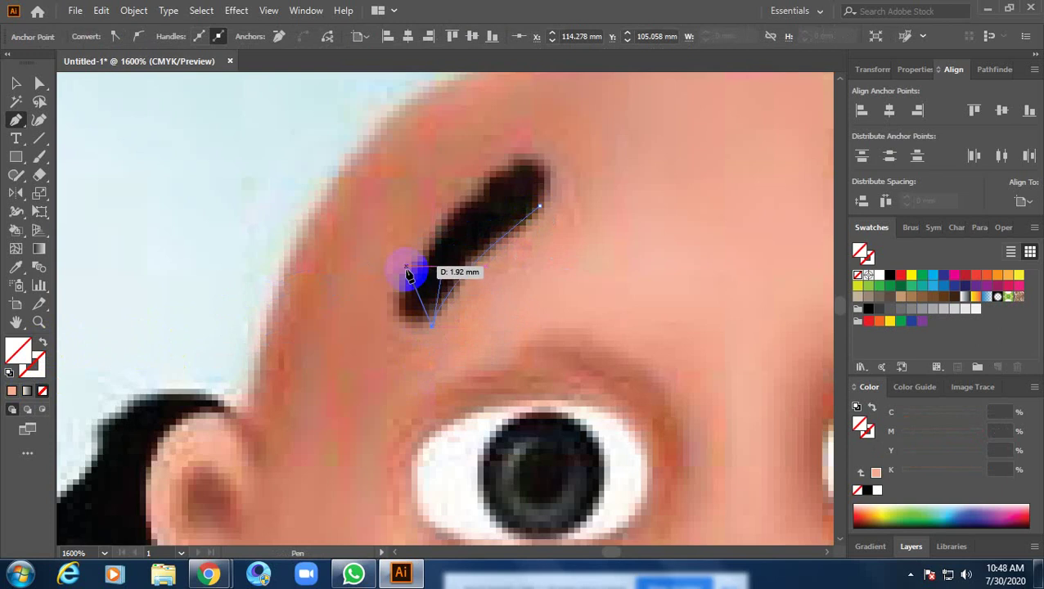
{"action": "left_click_drag", "start_coordinate": [406, 266], "coordinate": [446, 205]}
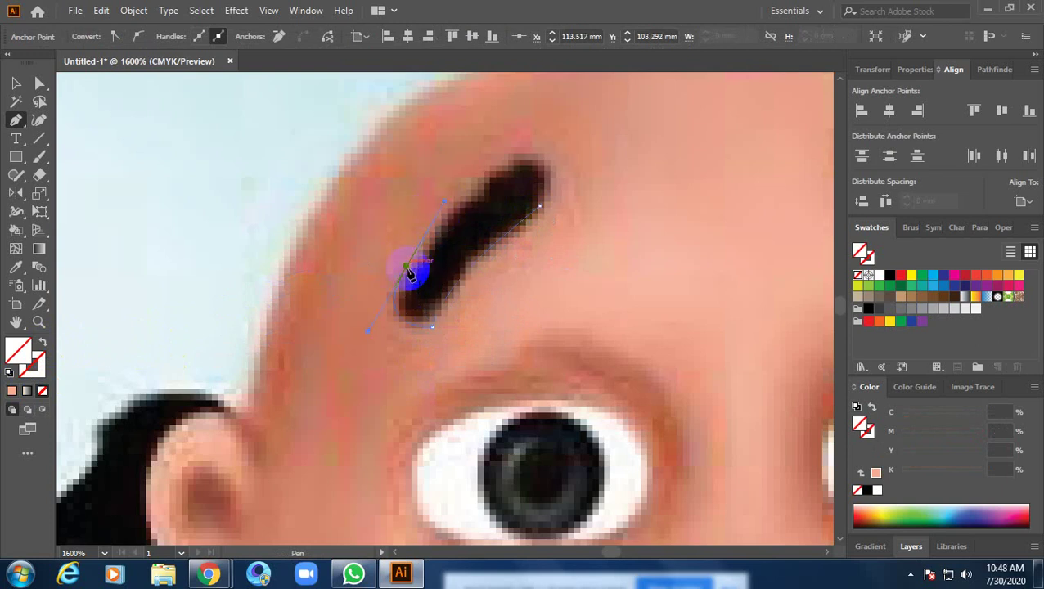
{"action": "mouse_move", "coordinate": [540, 206]}
{"action": "left_mouse_down"}
{"action": "mouse_move", "coordinate": [523, 179]}
{"action": "mouse_move", "coordinate": [414, 273]}
{"action": "mouse_move", "coordinate": [544, 168]}
{"action": "mouse_move", "coordinate": [591, 178]}
{"action": "mouse_move", "coordinate": [559, 174]}
{"action": "mouse_move", "coordinate": [538, 212]}
{"action": "left_mouse_up"}
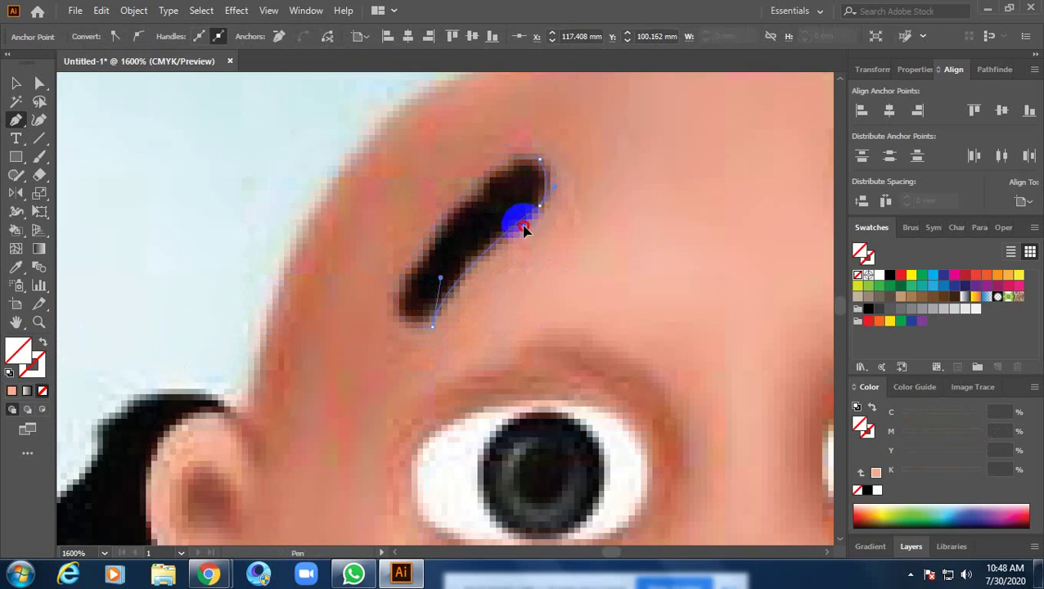
Fill the eyebrow path with a near-black colour sampled from the reference
{"action": "key", "text": "space"}
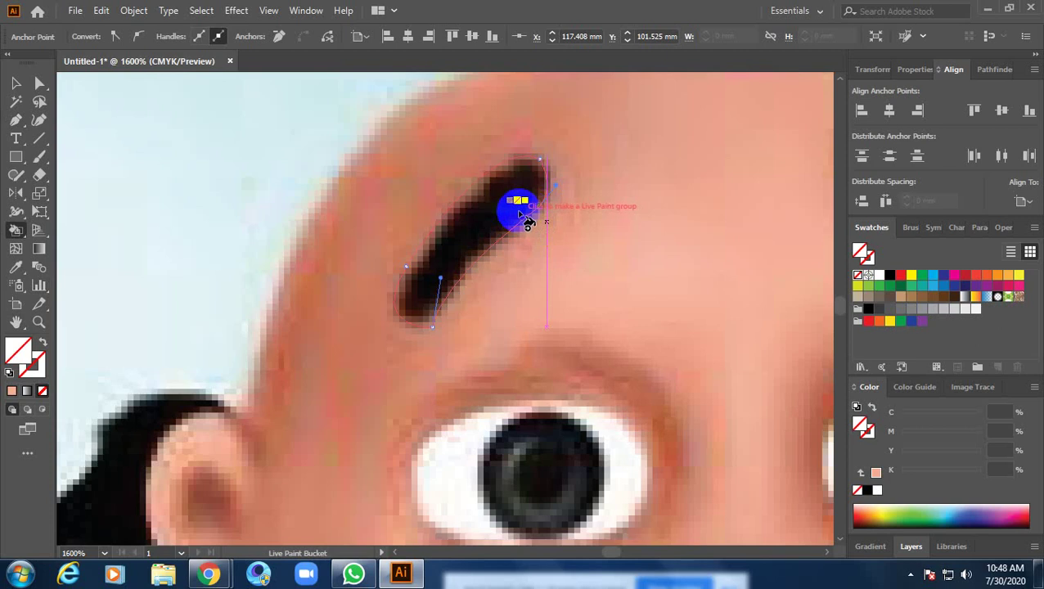
{"action": "key", "text": "i"}
{"action": "left_click", "coordinate": [474, 208]}
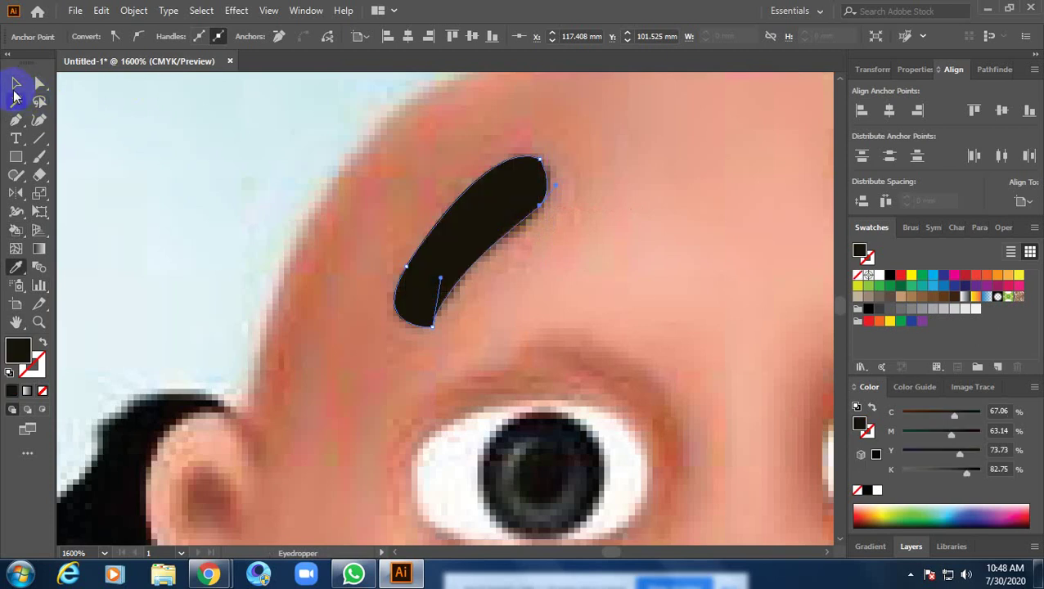
{"action": "left_click", "coordinate": [134, 429]}
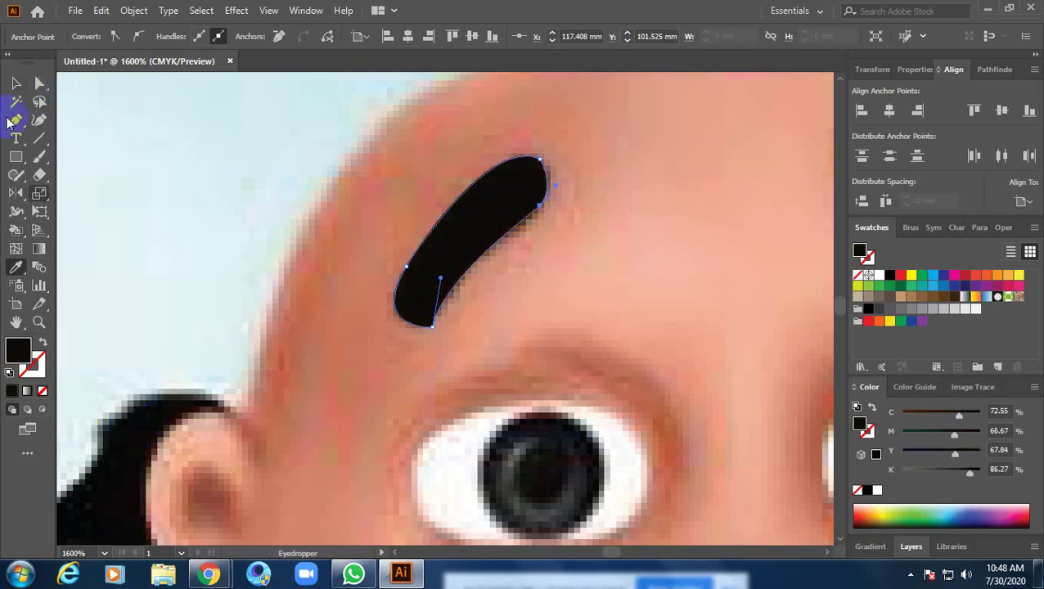
Select the filled eyebrow, check its stacking options, and pan to show both eyebrows
{"action": "left_click", "coordinate": [14, 82]}
{"action": "left_click_drag", "start_coordinate": [568, 245], "coordinate": [422, 352]}
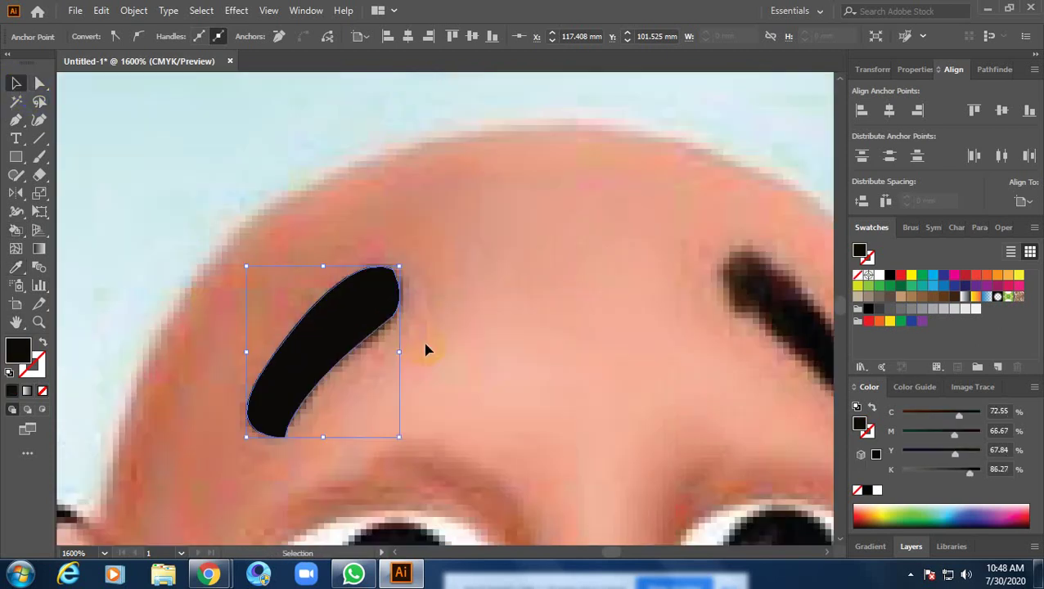
{"action": "right_click", "coordinate": [365, 303]}
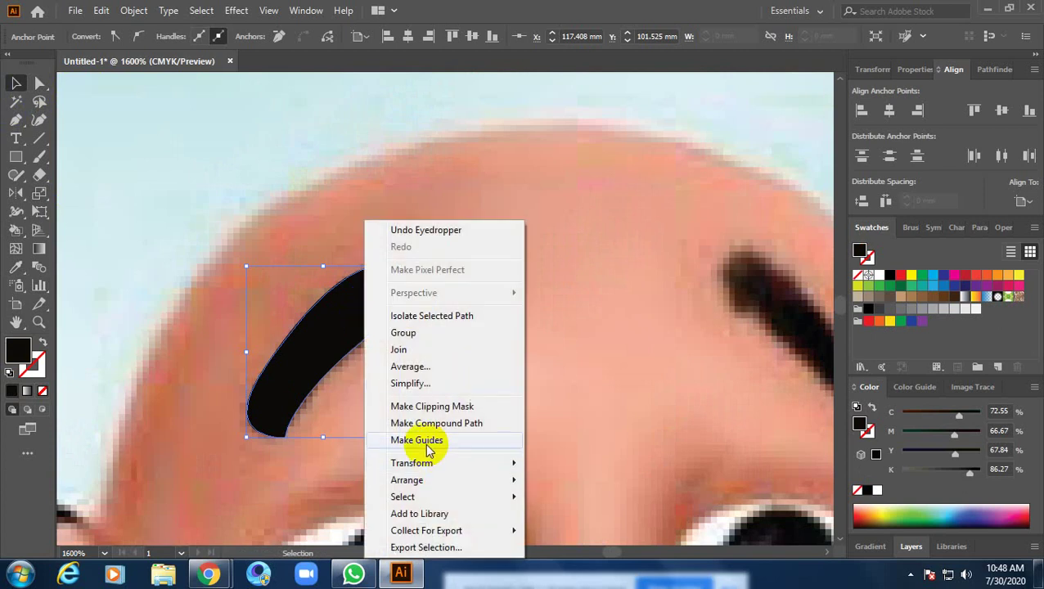
{"action": "mouse_move", "coordinate": [434, 480]}
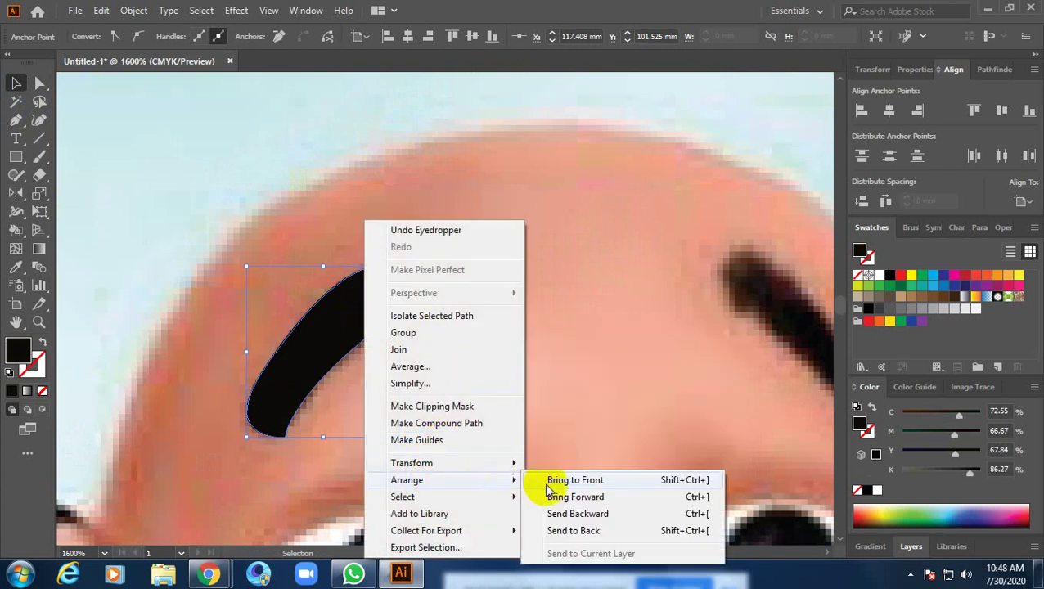
{"action": "left_click", "coordinate": [612, 510]}
{"action": "left_click_drag", "start_coordinate": [721, 390], "coordinate": [510, 372]}
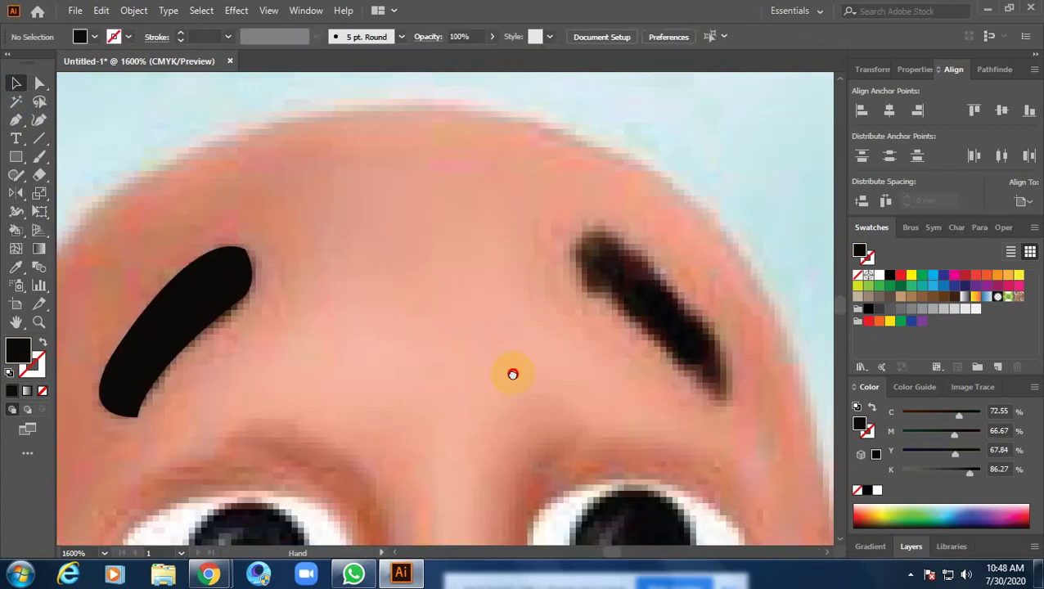
Make a vertically reflected copy of the eyebrow and nudge it onto the right eyebrow
{"action": "right_click", "coordinate": [240, 309]}
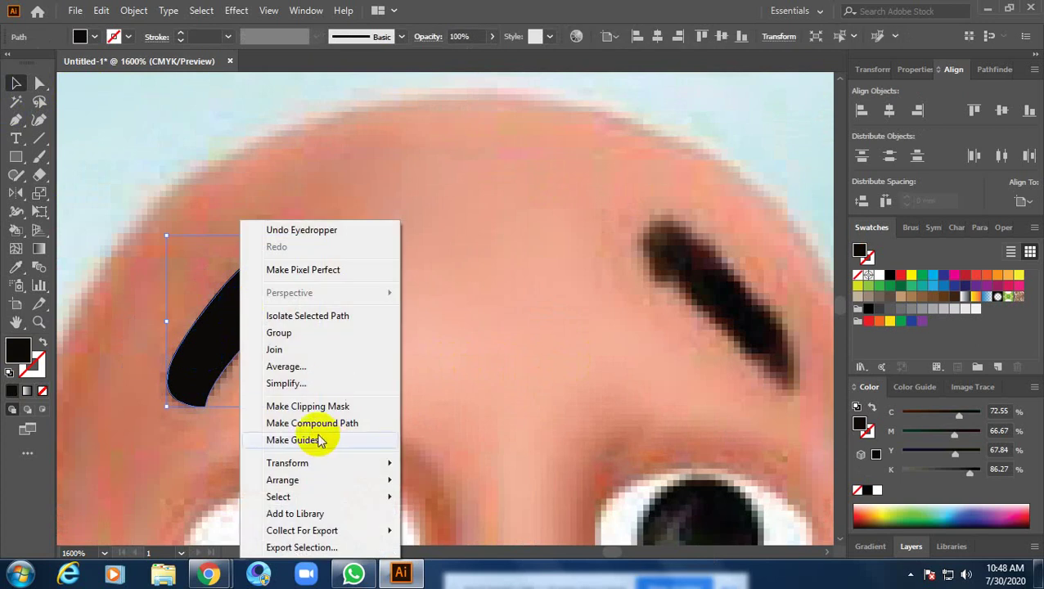
{"action": "mouse_move", "coordinate": [287, 464]}
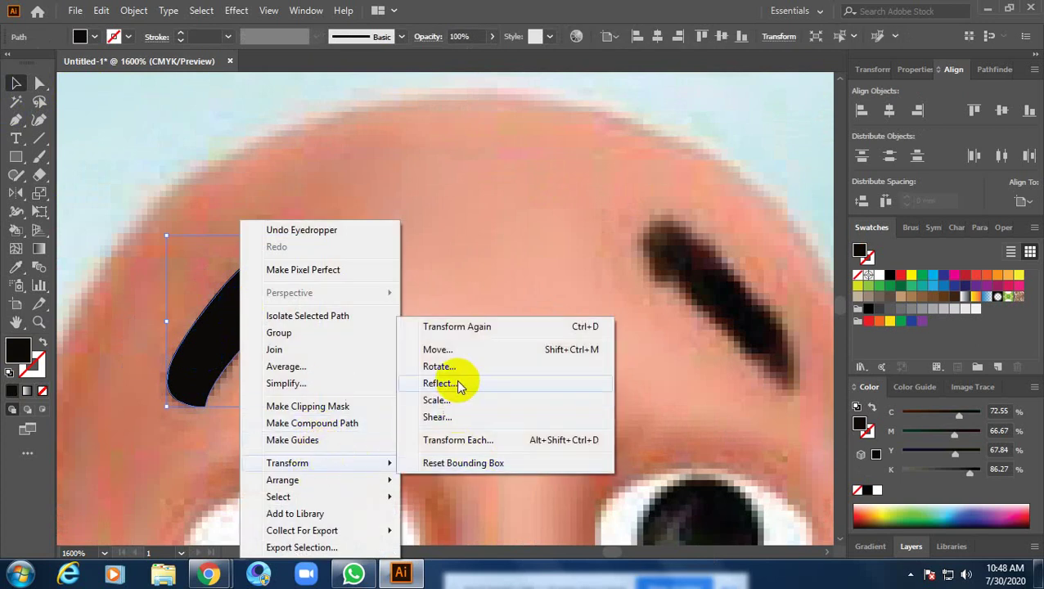
{"action": "left_click", "coordinate": [460, 384]}
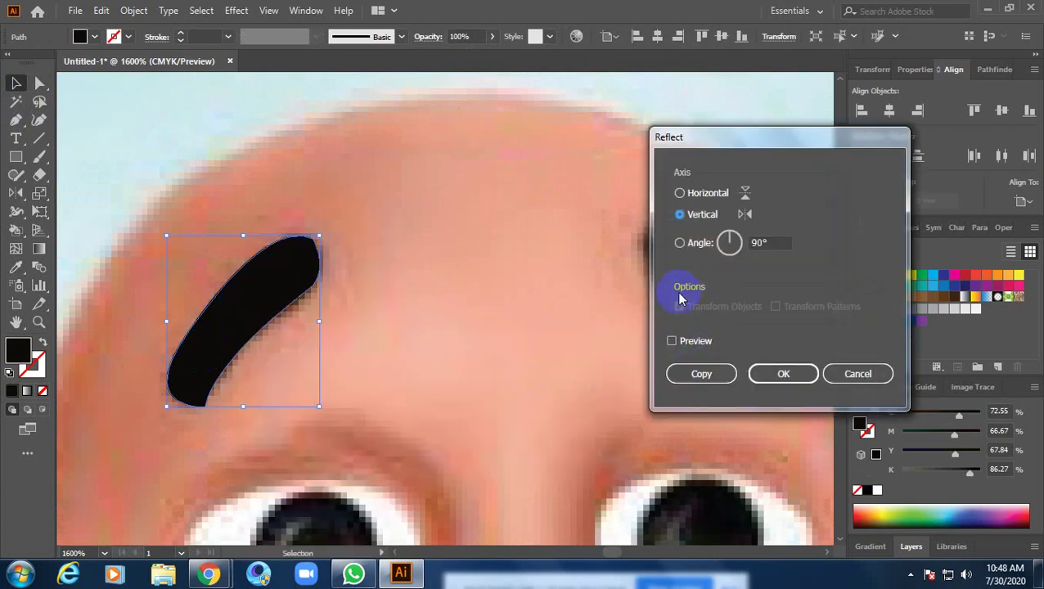
{"action": "left_click", "coordinate": [672, 341]}
{"action": "left_click", "coordinate": [691, 373]}
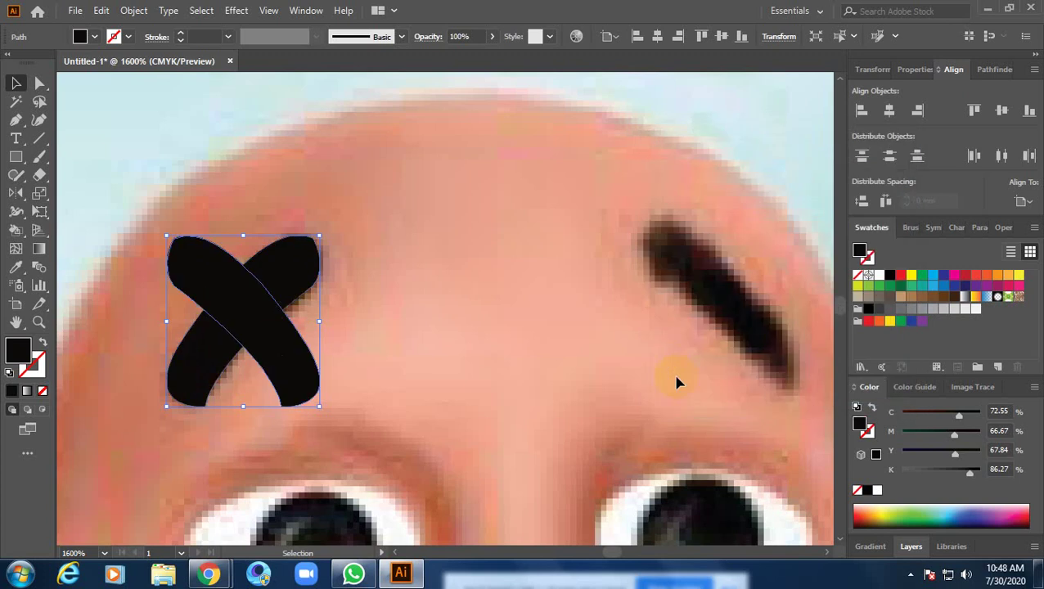
{"action": "key", "text": "Right"}
{"action": "key", "text": "Right"}
{"action": "key", "text": "Right"}
{"action": "key", "text": "Right"}
{"action": "key", "text": "Right"}
{"action": "key", "text": "Right"}
{"action": "key", "text": "Right"}
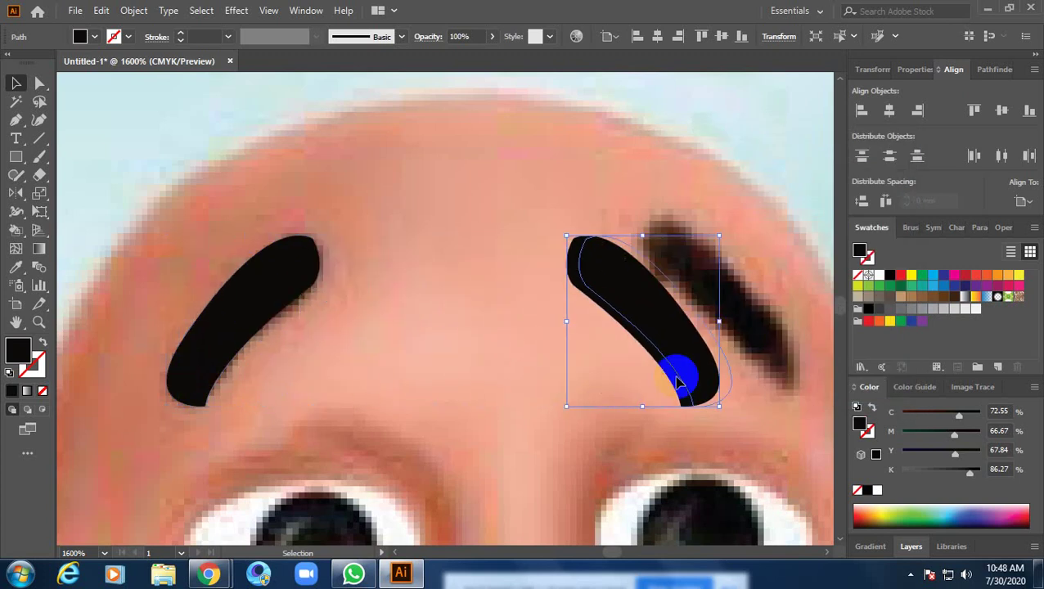
{"action": "key", "text": "Right"}
{"action": "key", "text": "Right"}
{"action": "key", "text": "Right"}
{"action": "key", "text": "Right"}
{"action": "key", "text": "Right"}
{"action": "key", "text": "Right"}
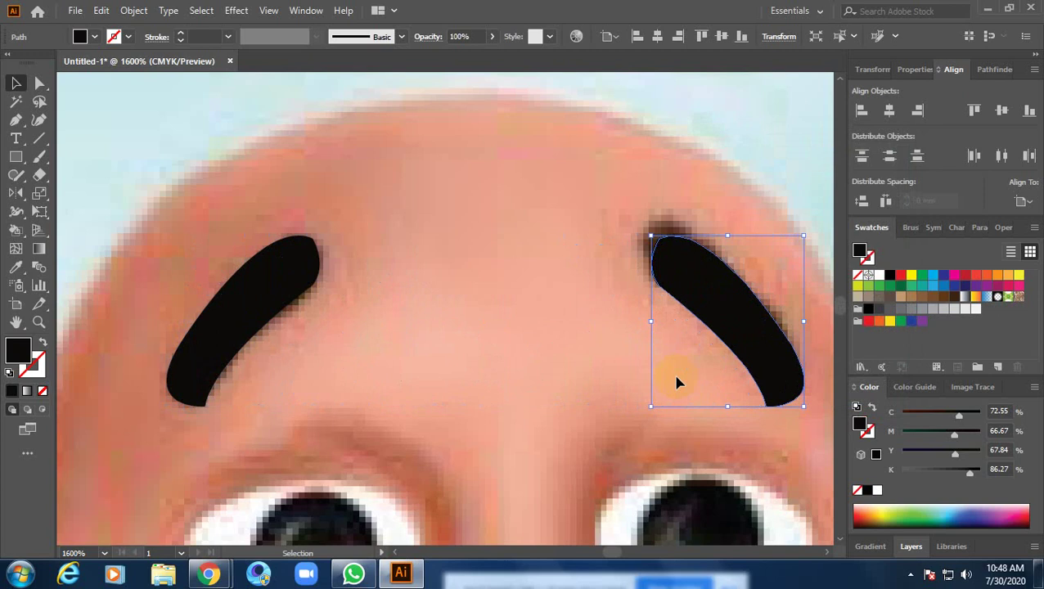
{"action": "key", "text": "Up"}
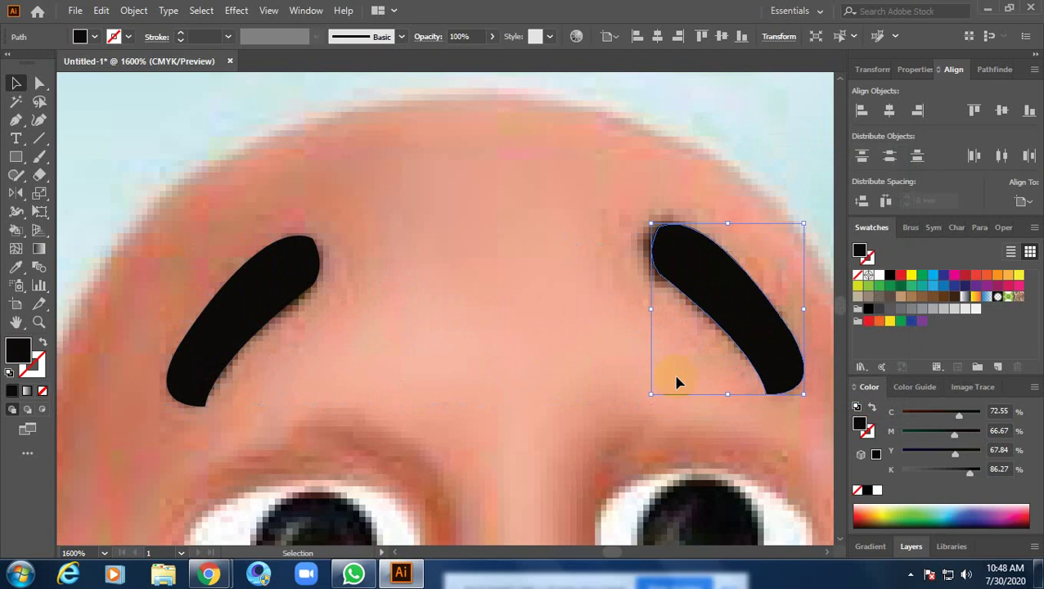
Select both eyebrows and bring up their stacking options
{"action": "scroll", "coordinate": [606, 344], "scroll_direction": "down", "scroll_amount": 4}
{"action": "left_click", "coordinate": [518, 340], "text": "shift"}
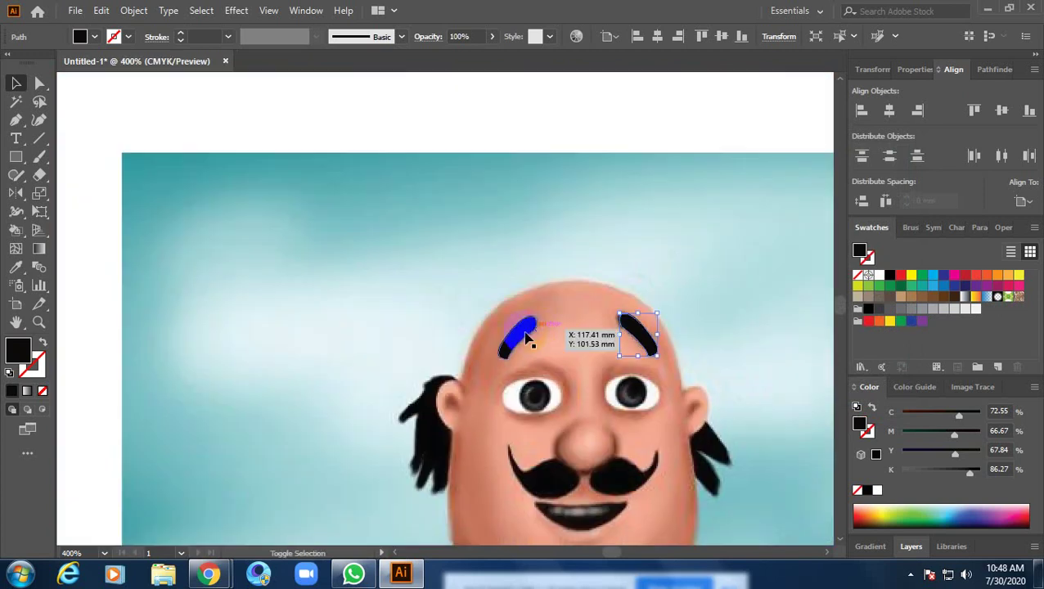
{"action": "right_click", "coordinate": [528, 338]}
{"action": "mouse_move", "coordinate": [568, 253]}
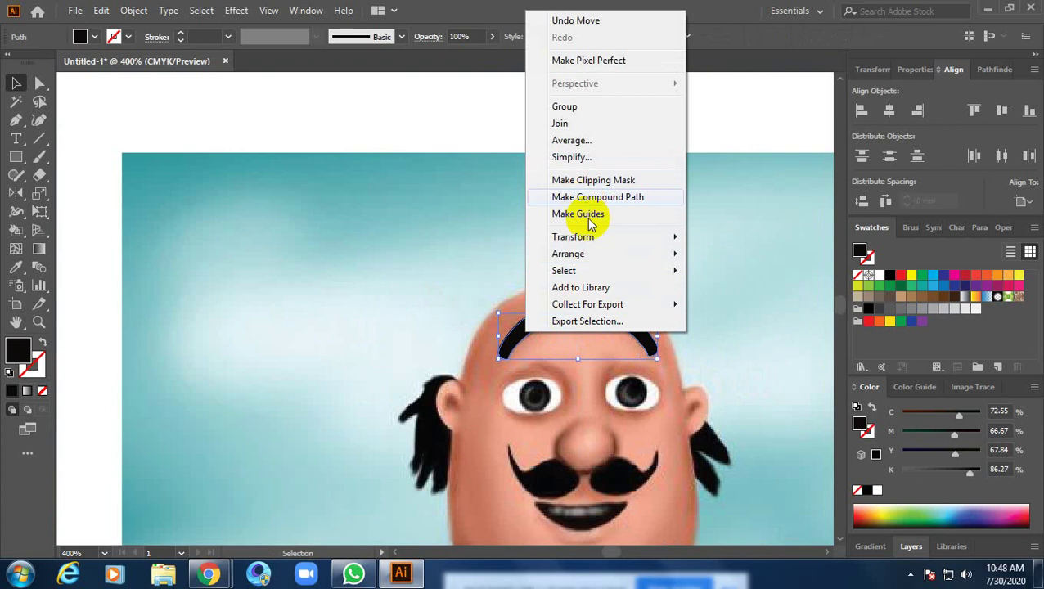
Send both eyebrows to the back and centre the view on the eyes
{"action": "left_click", "coordinate": [745, 304]}
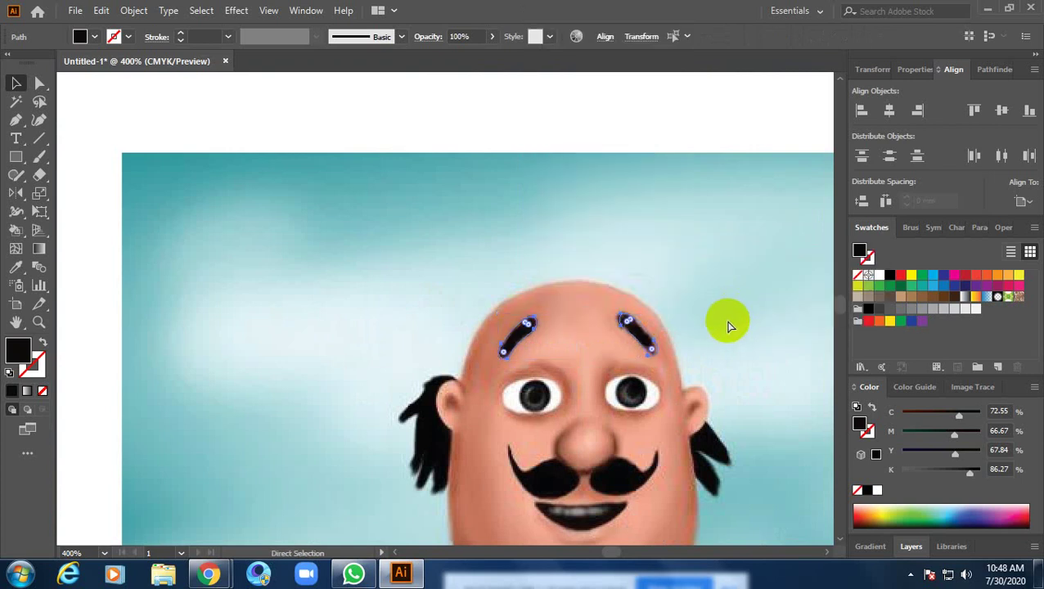
{"action": "left_click", "coordinate": [710, 344]}
{"action": "scroll", "coordinate": [626, 429], "scroll_direction": "up", "scroll_amount": 2}
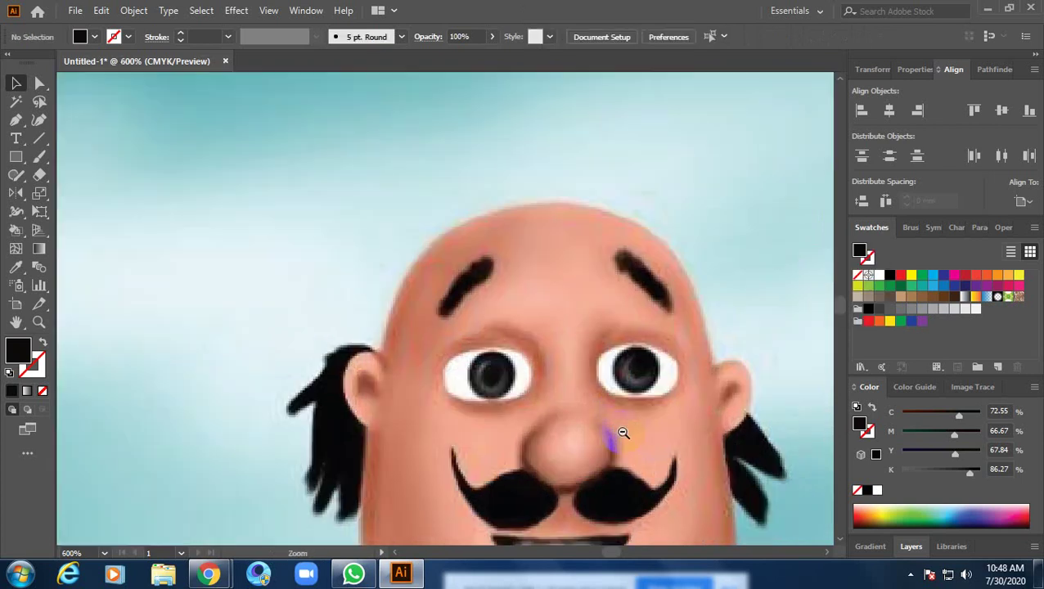
{"action": "scroll", "coordinate": [602, 426], "scroll_direction": "up", "scroll_amount": 2}
{"action": "scroll", "coordinate": [573, 418], "scroll_direction": "up", "scroll_amount": 1}
{"action": "left_click_drag", "start_coordinate": [567, 414], "coordinate": [568, 375]}
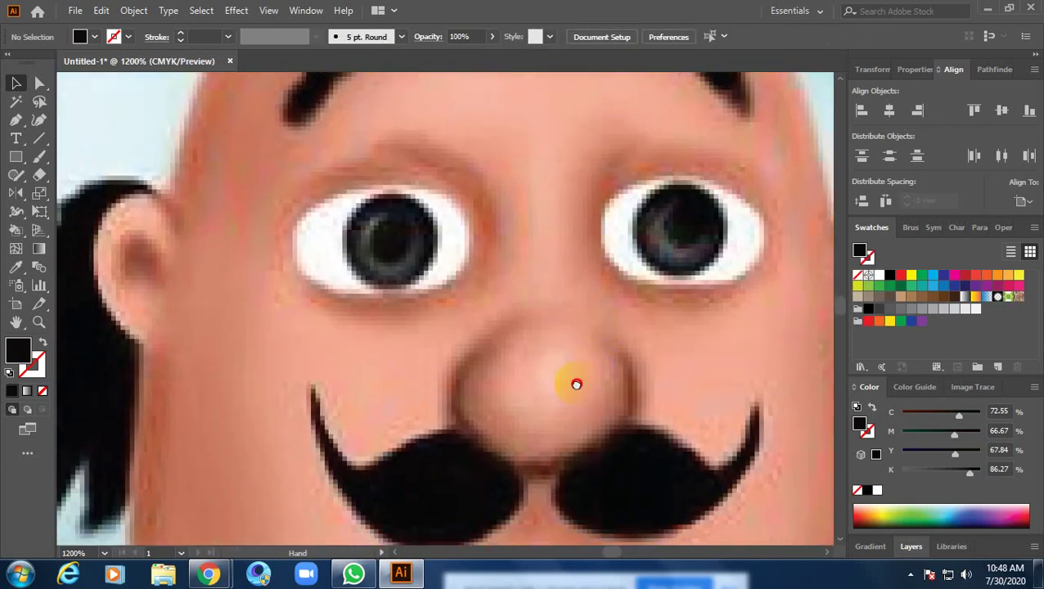
{"action": "left_click_drag", "start_coordinate": [506, 392], "coordinate": [556, 452]}
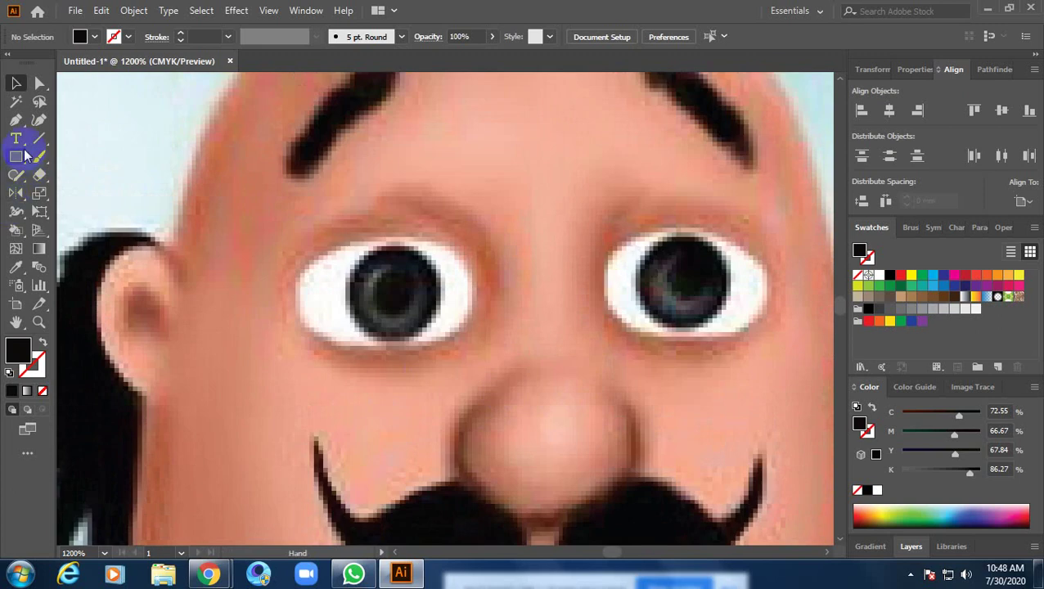
Trace a closed, unfilled pen outline around the left eye's white and select it
{"action": "left_click", "coordinate": [16, 119]}
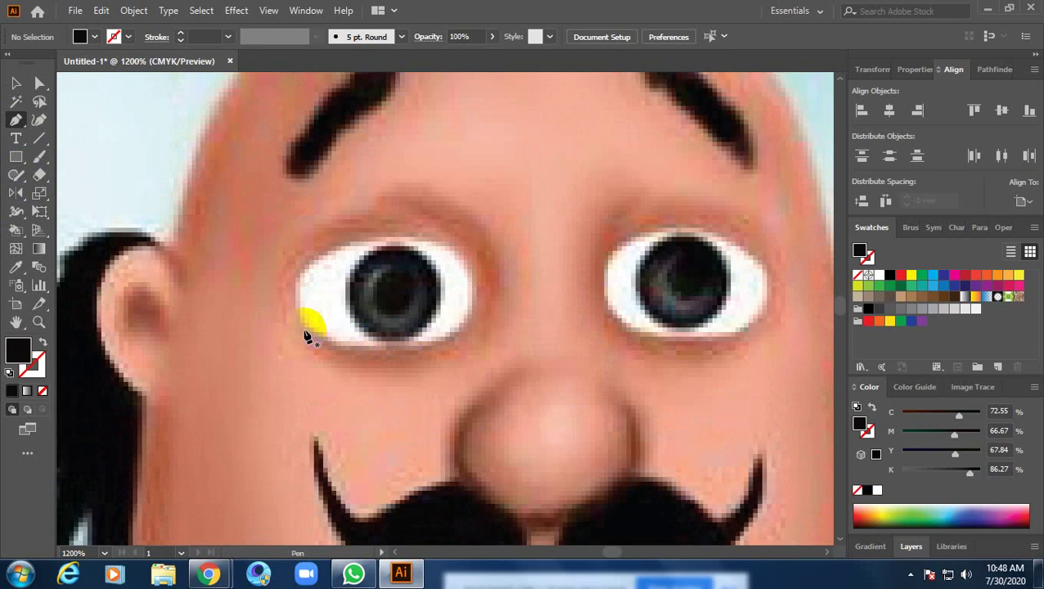
{"action": "mouse_move", "coordinate": [303, 326]}
{"action": "left_mouse_down"}
{"action": "mouse_move", "coordinate": [325, 260]}
{"action": "mouse_move", "coordinate": [364, 240]}
{"action": "left_mouse_up"}
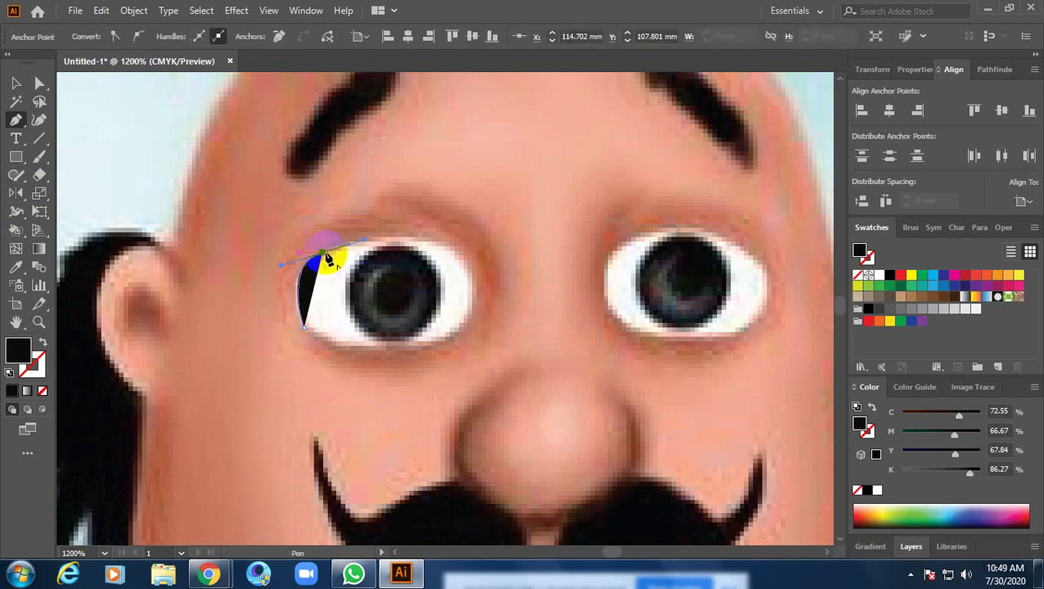
{"action": "left_click", "coordinate": [43, 391]}
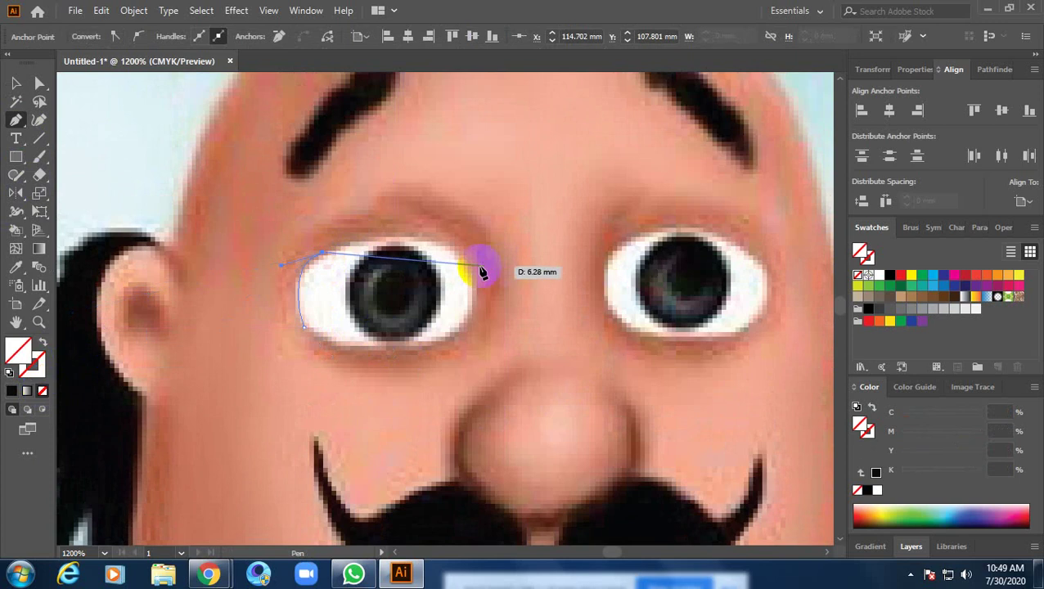
{"action": "left_click_drag", "start_coordinate": [483, 271], "coordinate": [501, 306]}
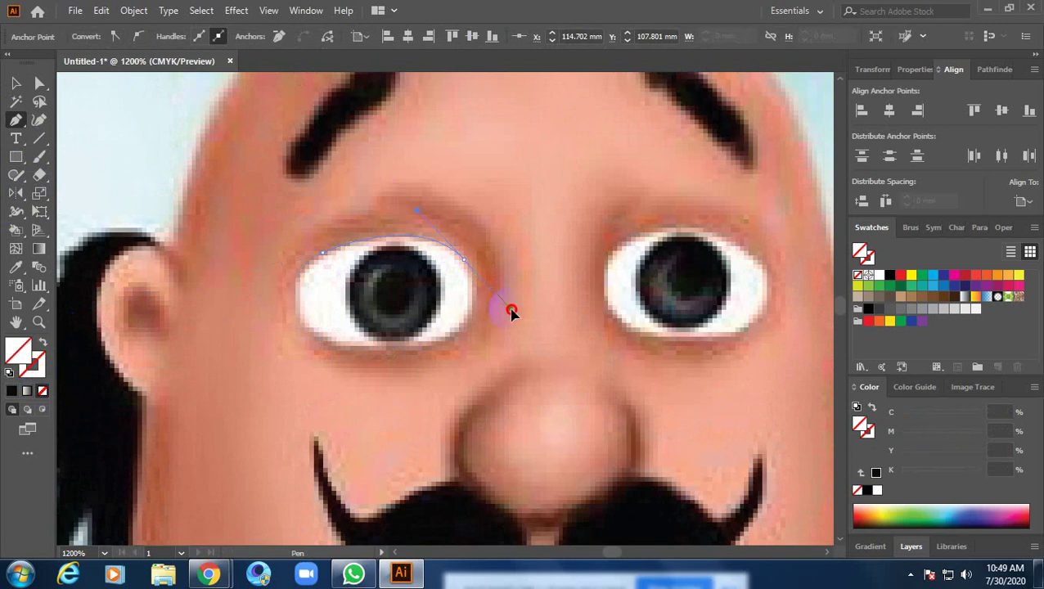
{"action": "mouse_move", "coordinate": [460, 260]}
{"action": "left_mouse_down"}
{"action": "mouse_move", "coordinate": [458, 342]}
{"action": "mouse_move", "coordinate": [430, 354]}
{"action": "mouse_move", "coordinate": [308, 335]}
{"action": "mouse_move", "coordinate": [286, 310]}
{"action": "left_mouse_up"}
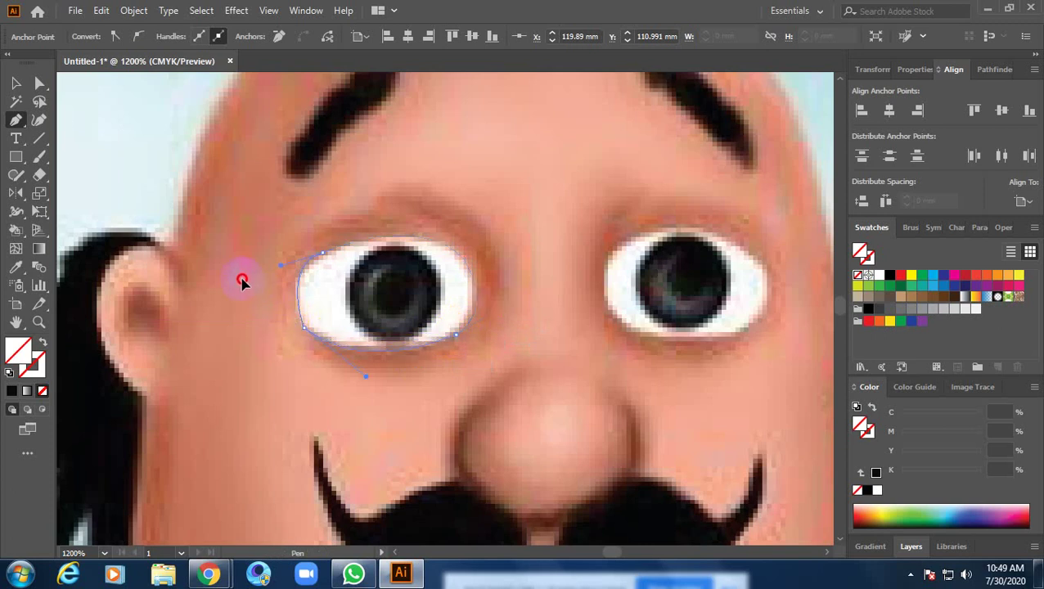
{"action": "left_click", "coordinate": [16, 118]}
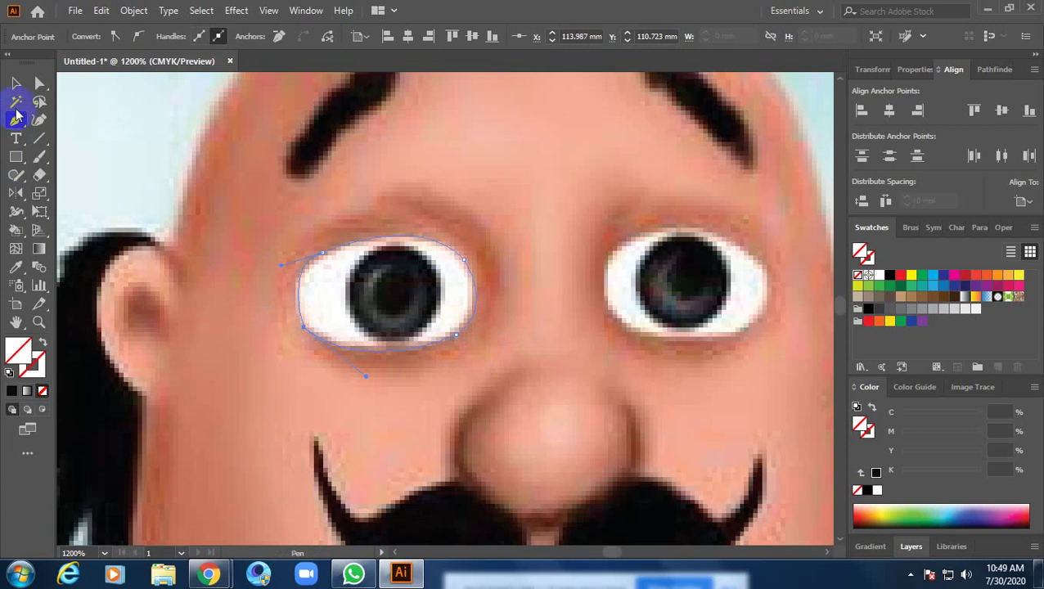
{"action": "left_click", "coordinate": [13, 84]}
{"action": "left_click", "coordinate": [403, 243]}
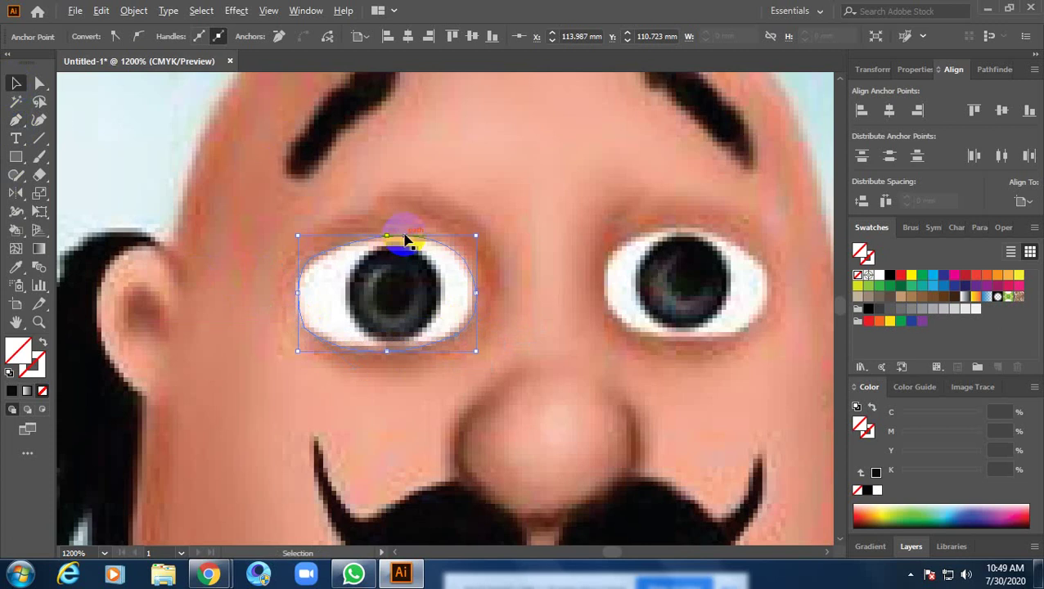
Duplicate the eye outline onto the right eye and resize it to that eye
{"action": "left_click_drag", "start_coordinate": [407, 239], "coordinate": [704, 229]}
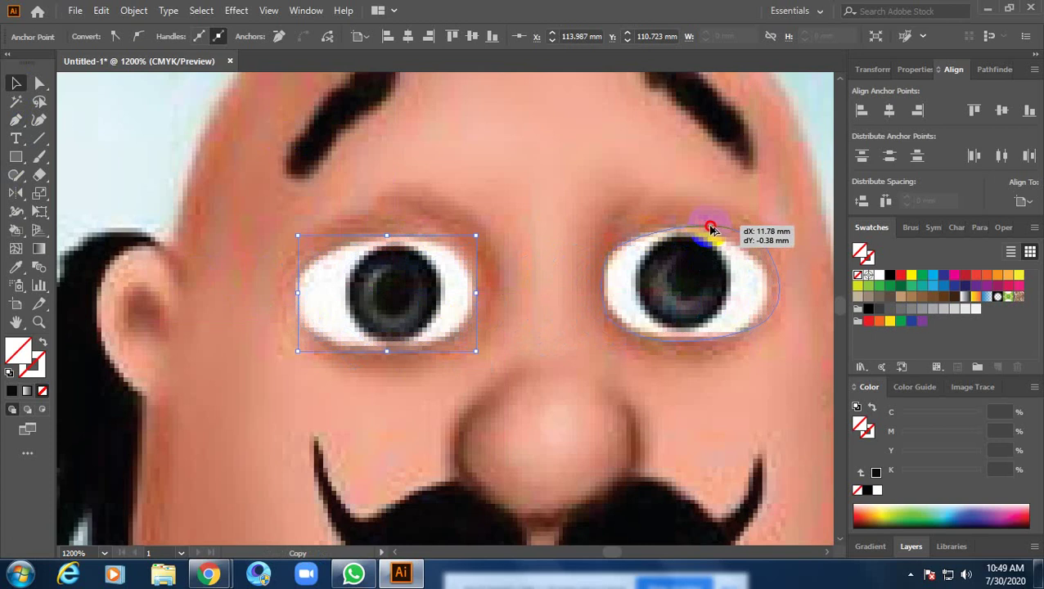
{"action": "left_click_drag", "start_coordinate": [713, 229], "coordinate": [715, 230]}
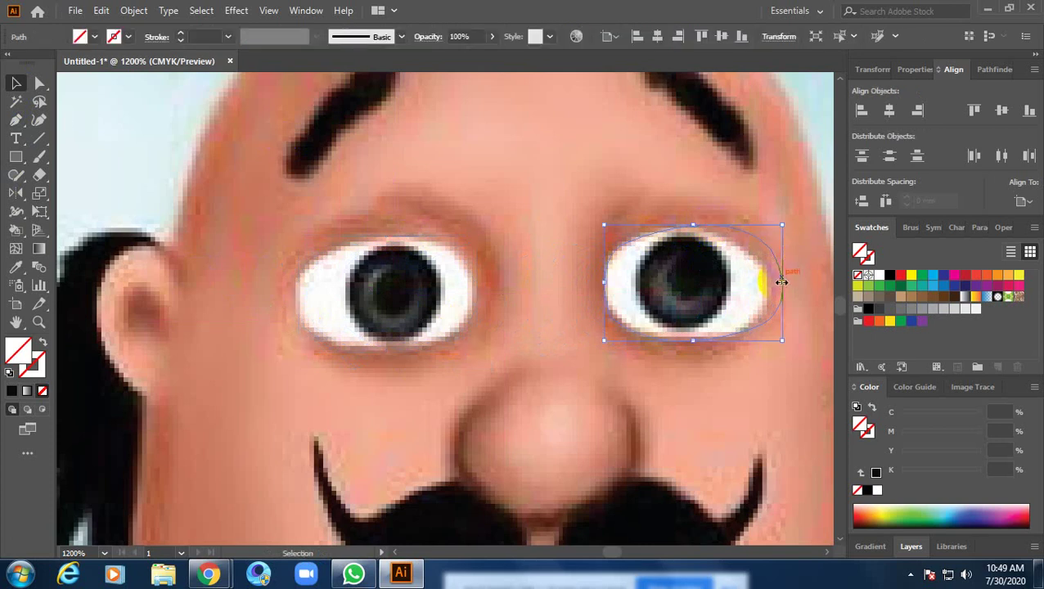
{"action": "left_click_drag", "start_coordinate": [780, 286], "coordinate": [769, 285]}
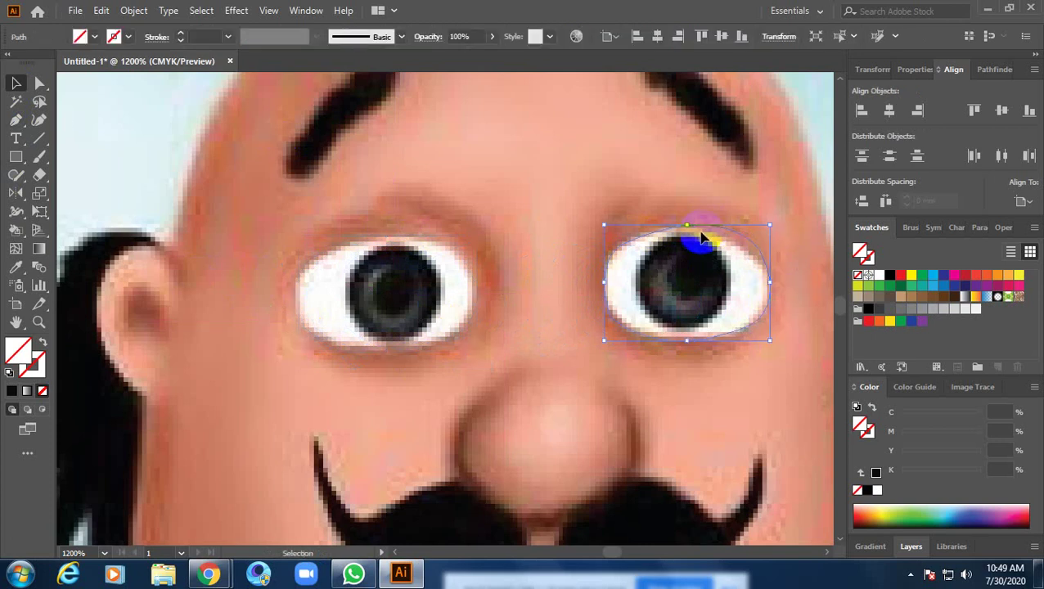
{"action": "left_click_drag", "start_coordinate": [771, 223], "coordinate": [770, 230]}
{"action": "left_click", "coordinate": [709, 247]}
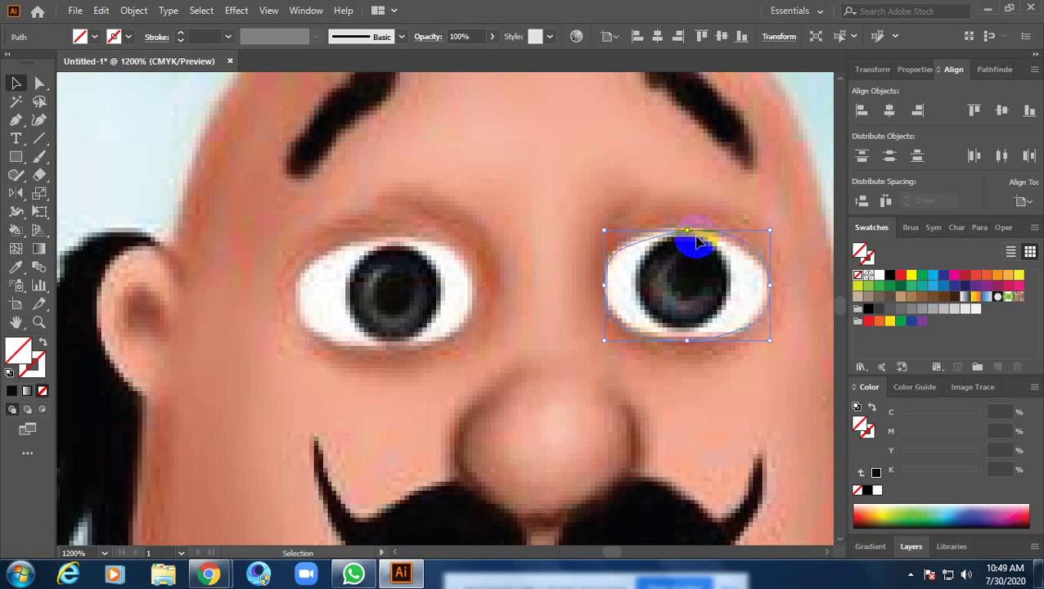
Move the copied outline's anchors to follow the right eye's lids and corners
{"action": "key", "text": "a"}
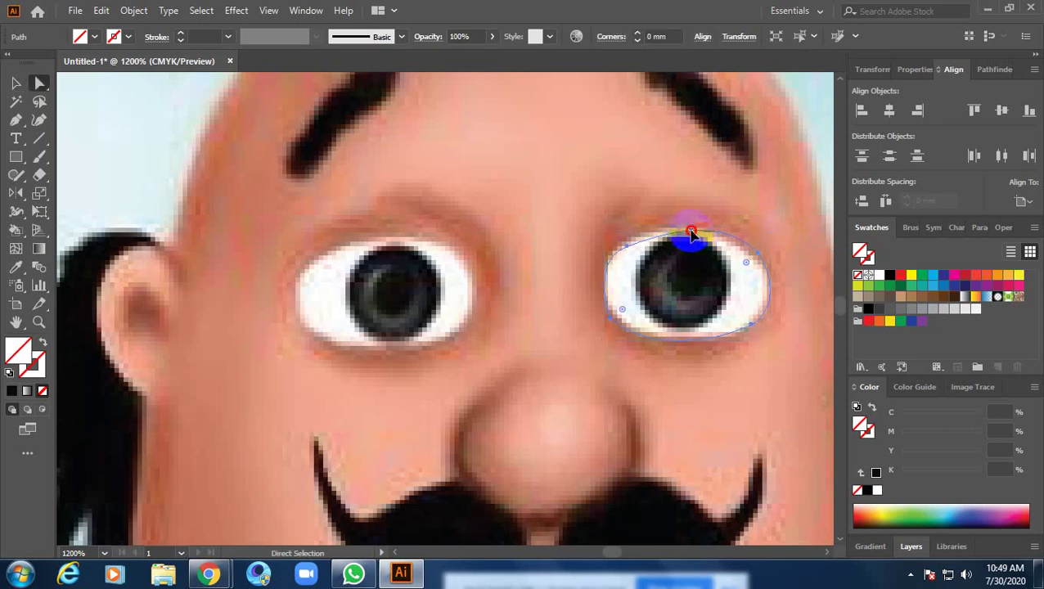
{"action": "left_click_drag", "start_coordinate": [691, 235], "coordinate": [686, 234]}
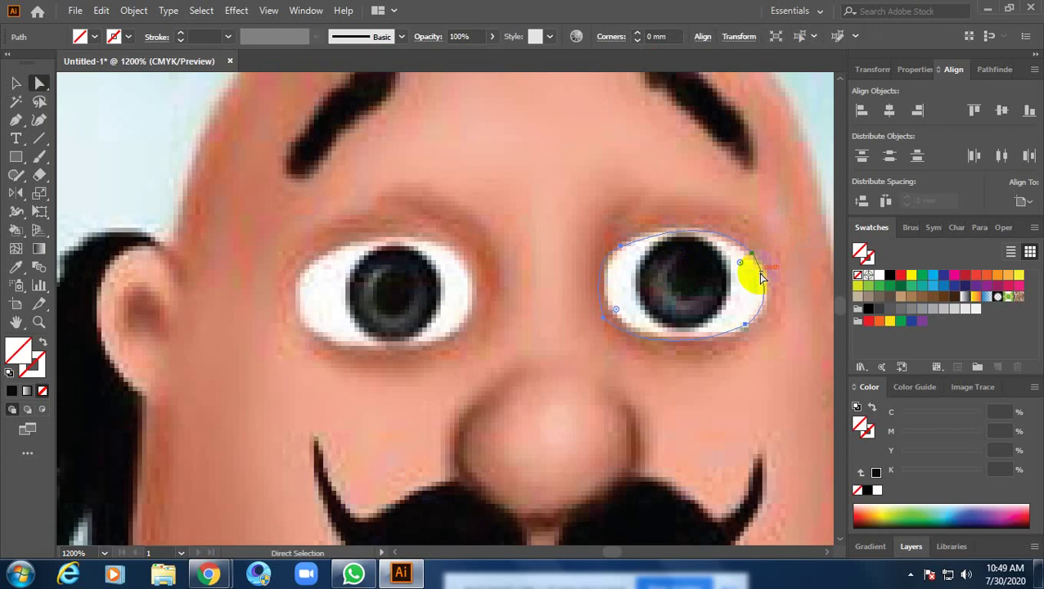
{"action": "left_click_drag", "start_coordinate": [764, 276], "coordinate": [769, 275]}
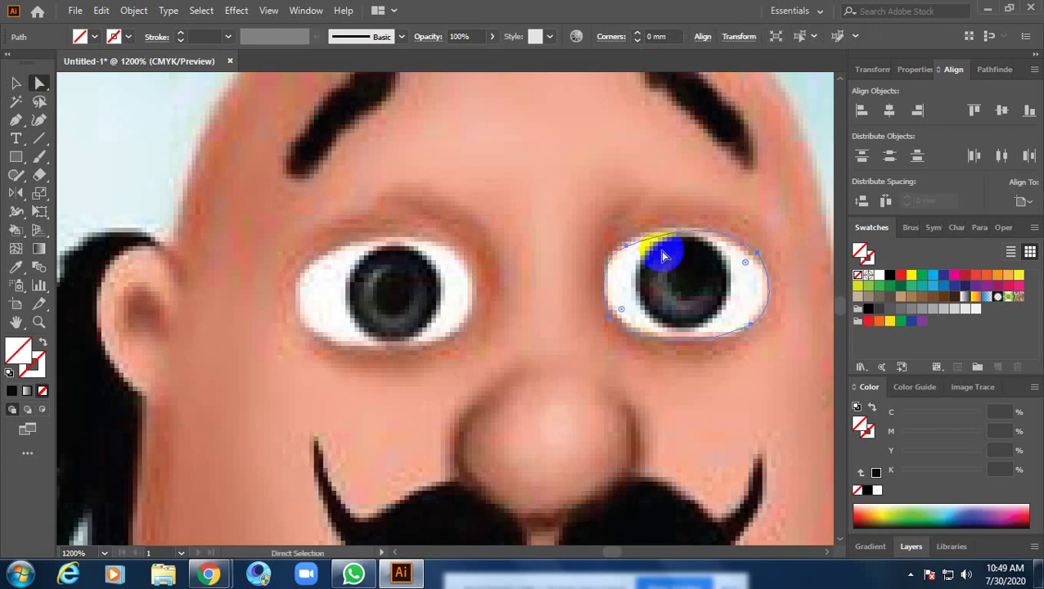
{"action": "left_click_drag", "start_coordinate": [648, 238], "coordinate": [652, 233]}
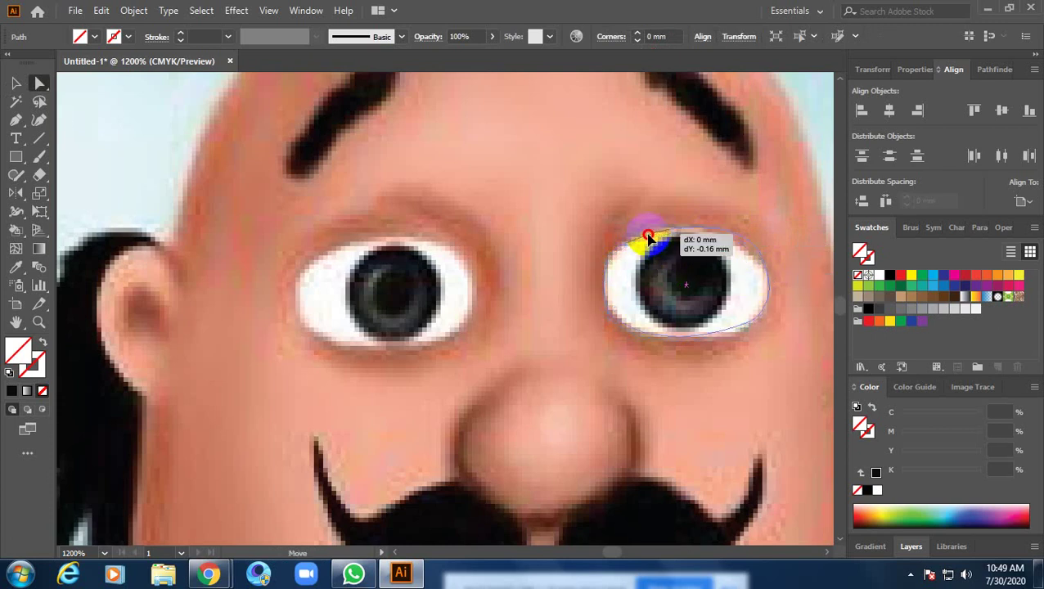
{"action": "left_click", "coordinate": [752, 325]}
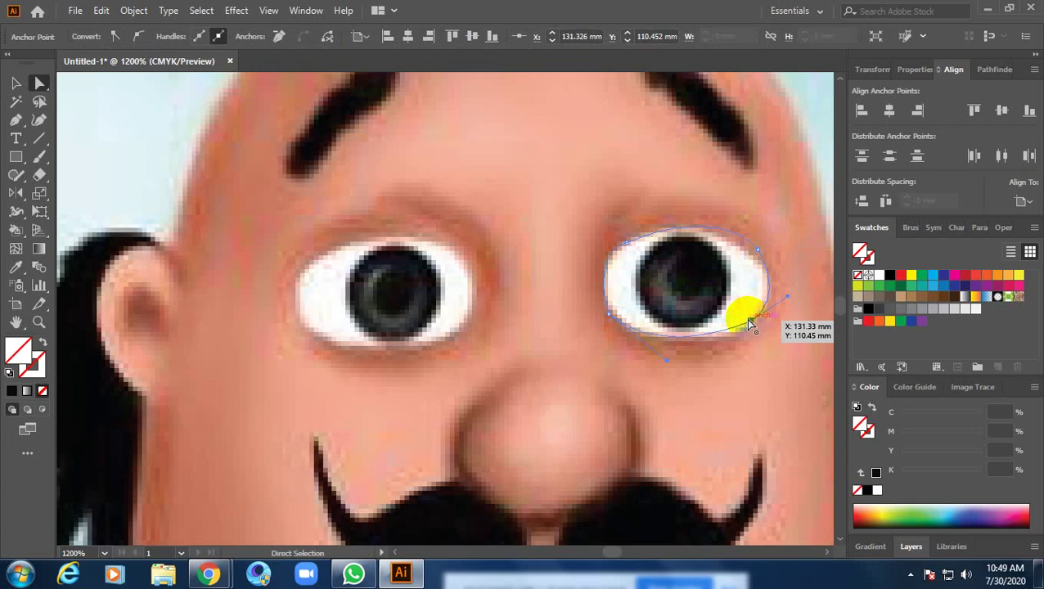
{"action": "left_click_drag", "start_coordinate": [747, 325], "coordinate": [747, 330]}
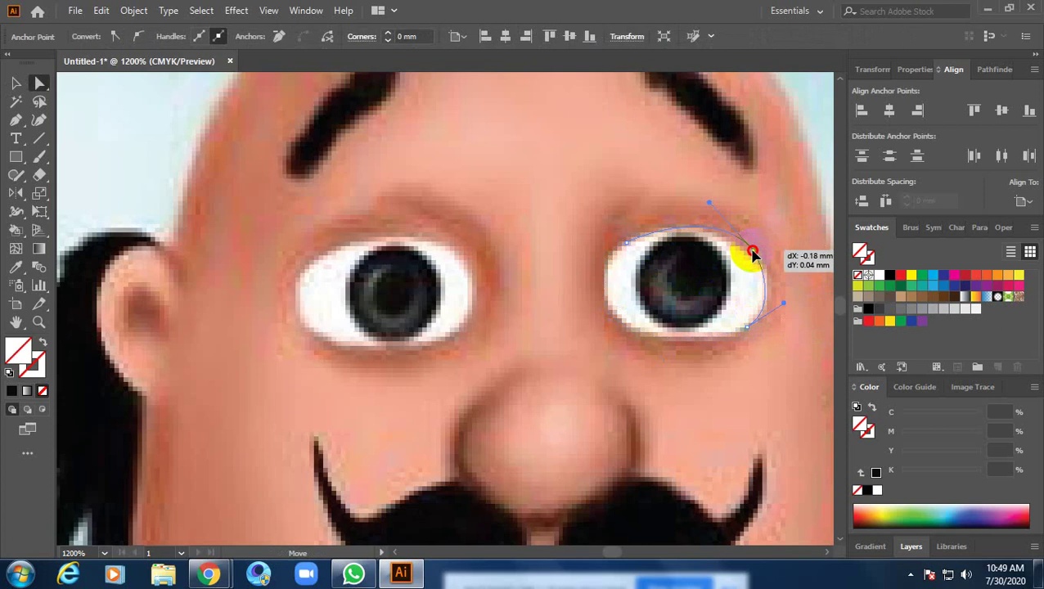
{"action": "left_click_drag", "start_coordinate": [754, 255], "coordinate": [753, 254]}
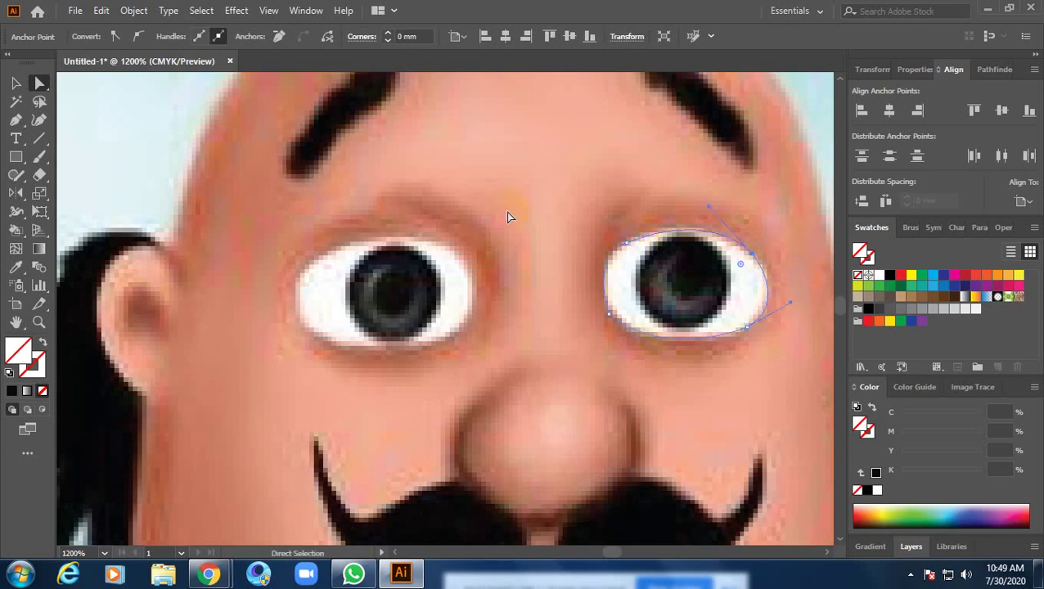
{"action": "left_click", "coordinate": [16, 83]}
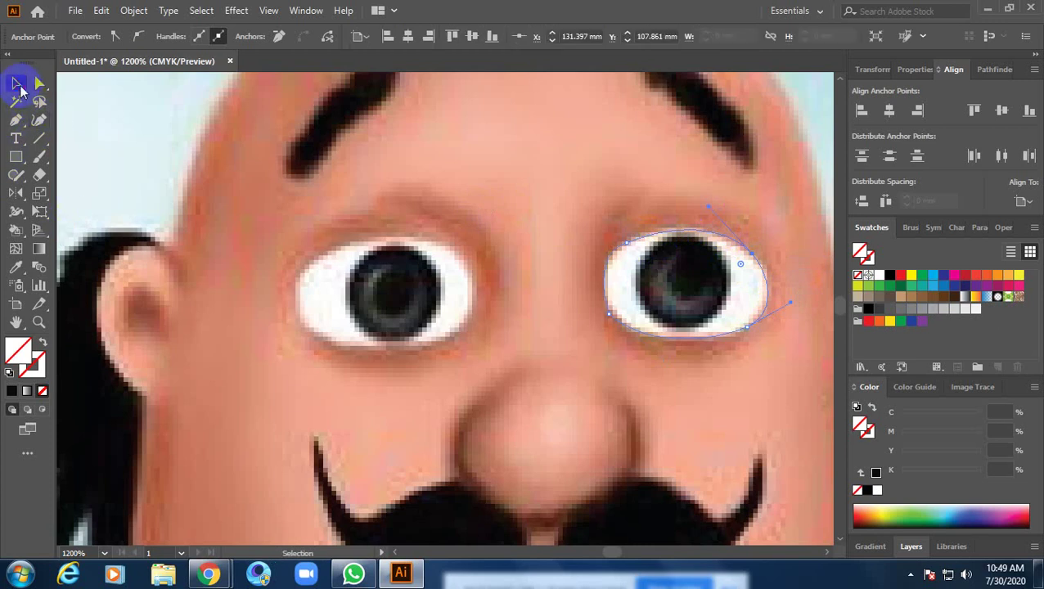
Select both eye outlines and fill them with white sampled from the image
{"action": "left_click", "coordinate": [358, 245]}
{"action": "left_click", "coordinate": [665, 235], "text": "shift"}
{"action": "left_click", "coordinate": [668, 236], "text": "shift"}
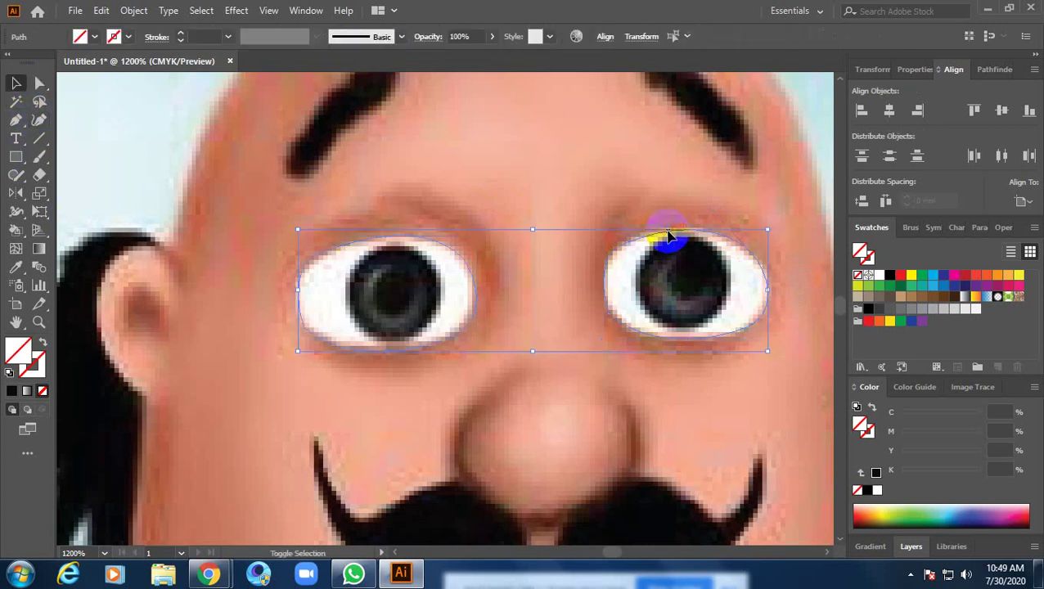
{"action": "key", "text": "i"}
{"action": "left_click", "coordinate": [446, 272]}
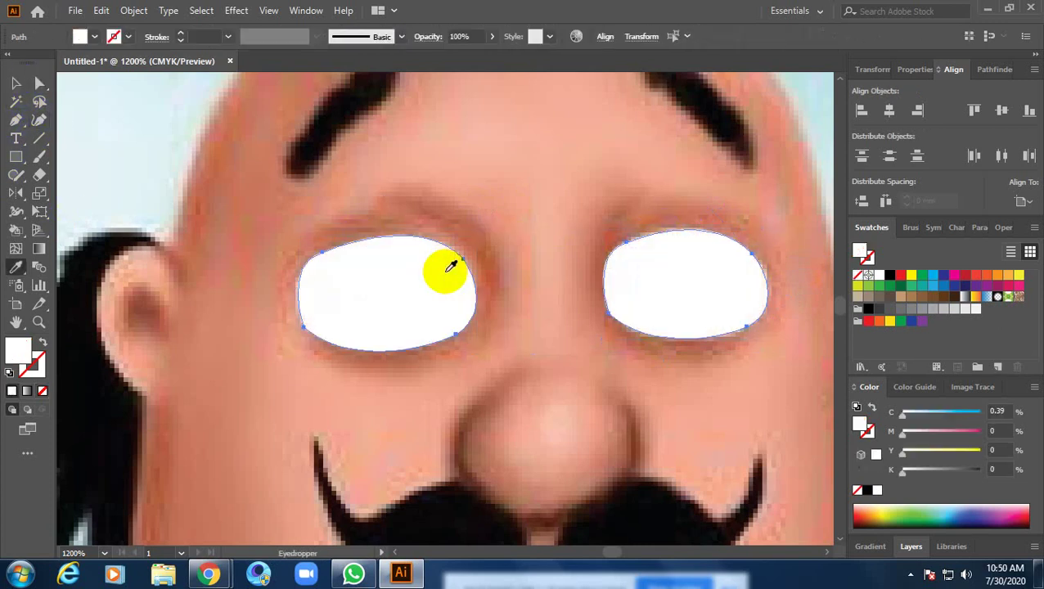
Send the white eye shapes back one level and deselect them
{"action": "left_click", "coordinate": [15, 82]}
{"action": "right_click", "coordinate": [409, 238]}
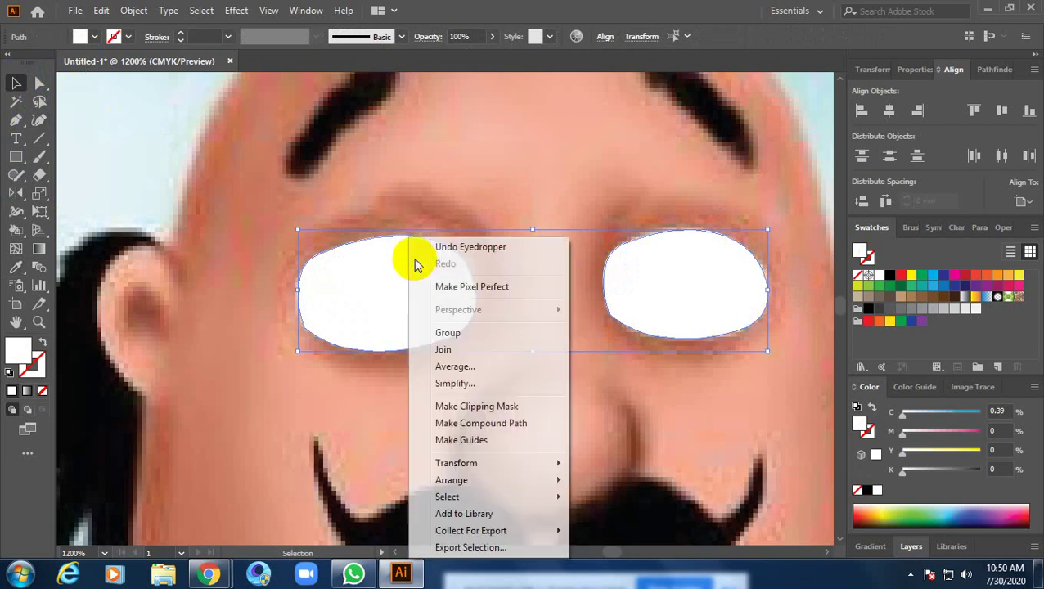
{"action": "mouse_move", "coordinate": [452, 480]}
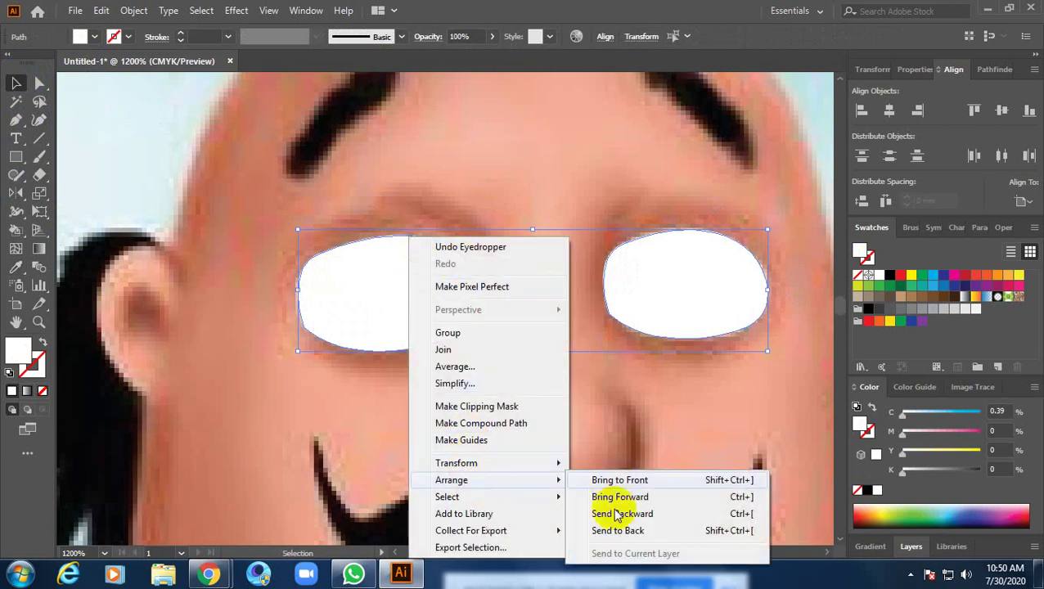
{"action": "left_click", "coordinate": [637, 530]}
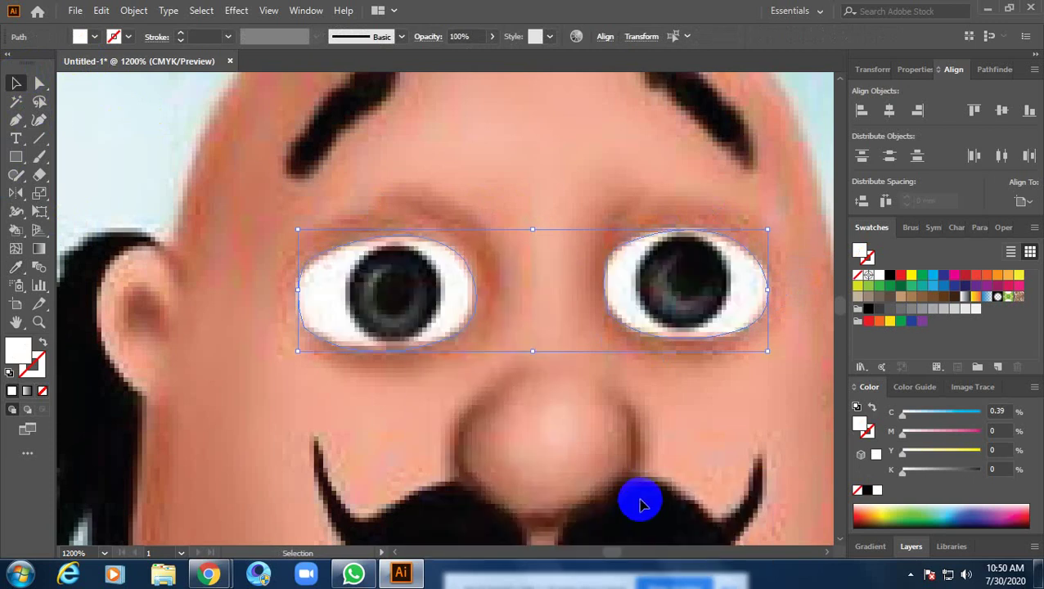
{"action": "key", "text": "a"}
{"action": "left_click", "coordinate": [628, 520]}
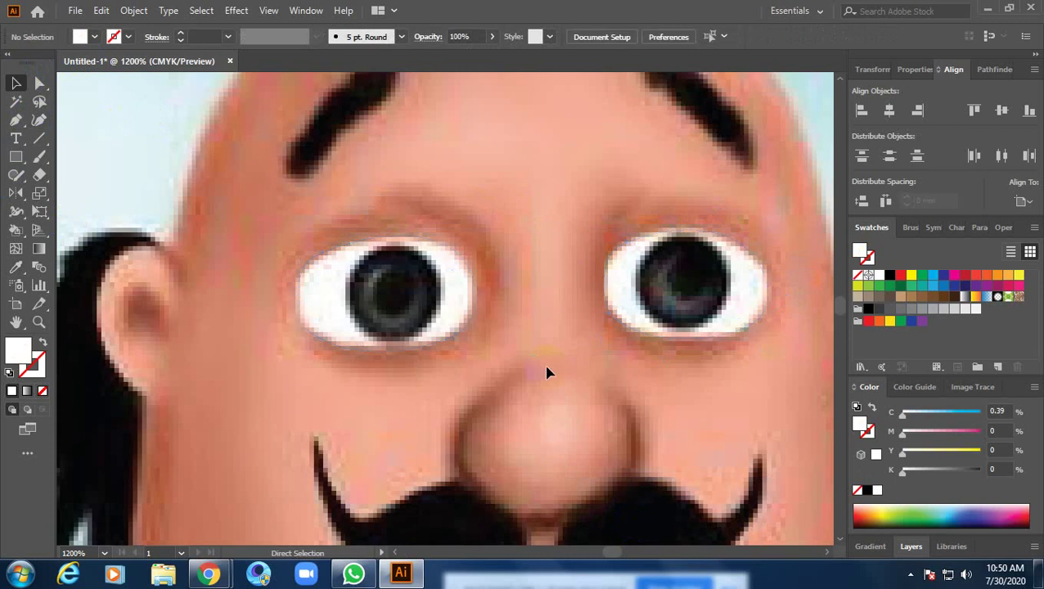
{"action": "left_click", "coordinate": [30, 78]}
{"action": "left_click", "coordinate": [36, 81]}
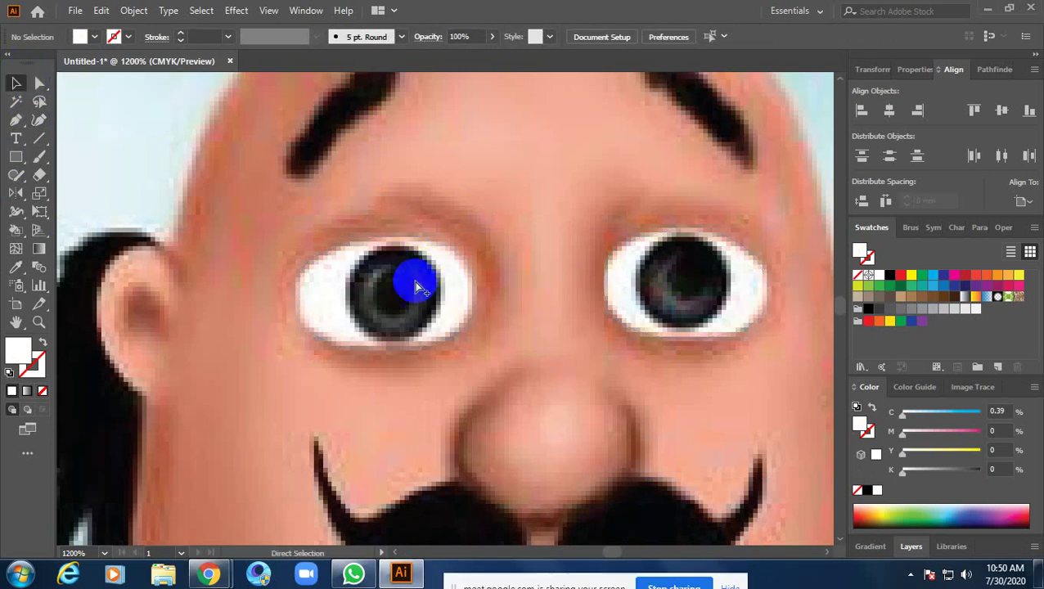
Draw an unfilled circle with the Ellipse tool, sized to cover the left pupil
{"action": "scroll", "coordinate": [411, 300], "scroll_direction": "up", "scroll_amount": 3}
{"action": "left_click_drag", "start_coordinate": [411, 300], "coordinate": [460, 270]}
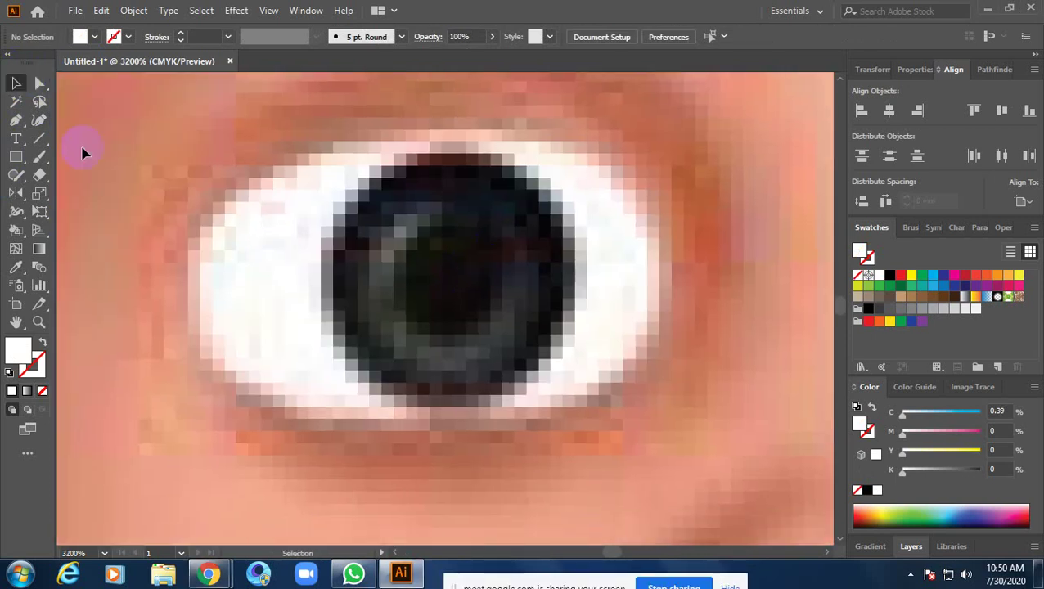
{"action": "left_click", "coordinate": [16, 156]}
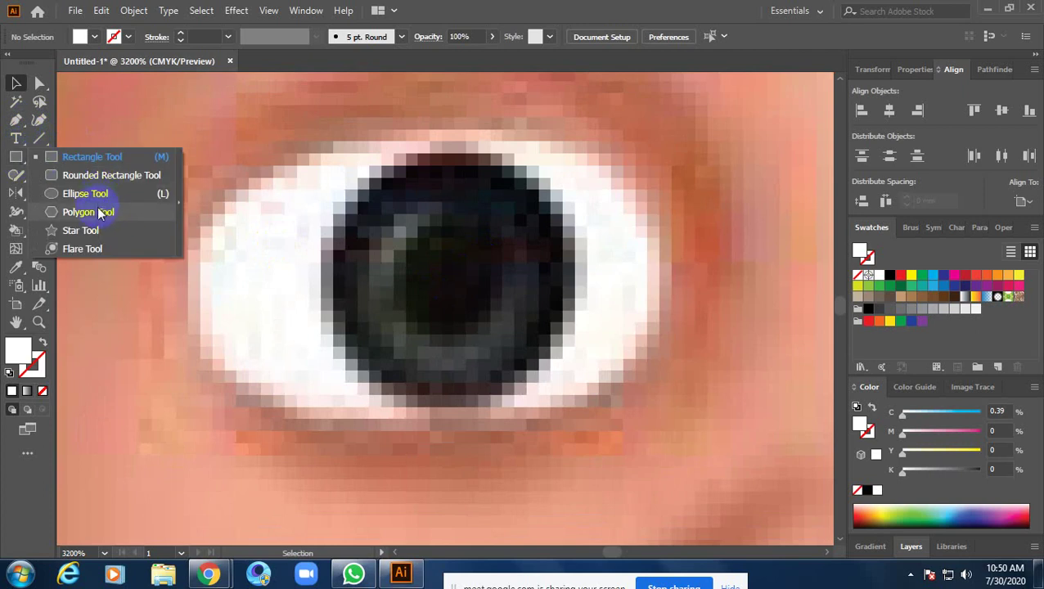
{"action": "left_click", "coordinate": [86, 193]}
{"action": "left_click_drag", "start_coordinate": [456, 271], "coordinate": [525, 332]}
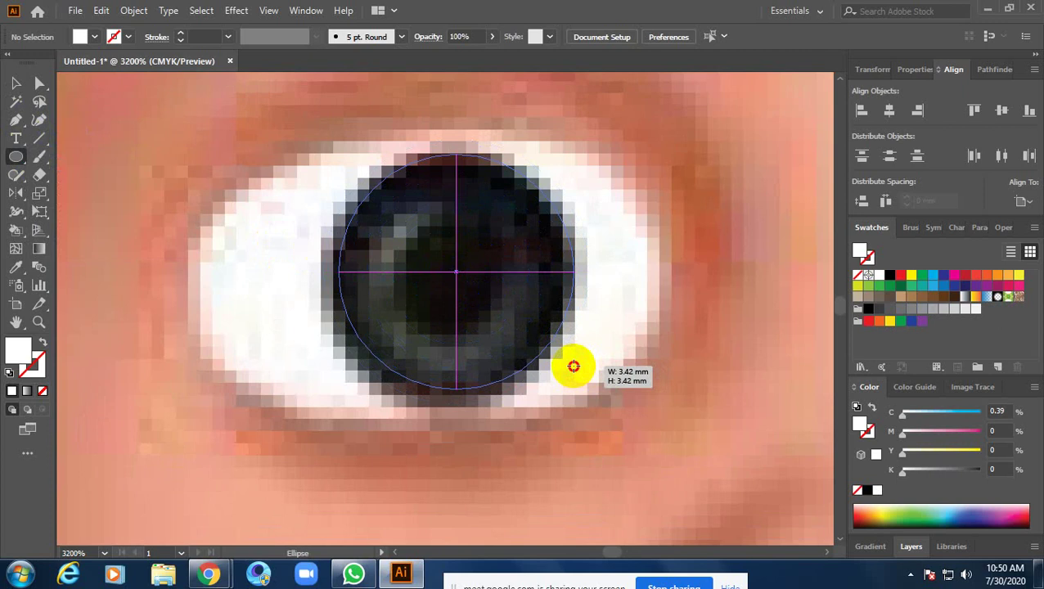
{"action": "left_click_drag", "start_coordinate": [526, 332], "coordinate": [574, 358]}
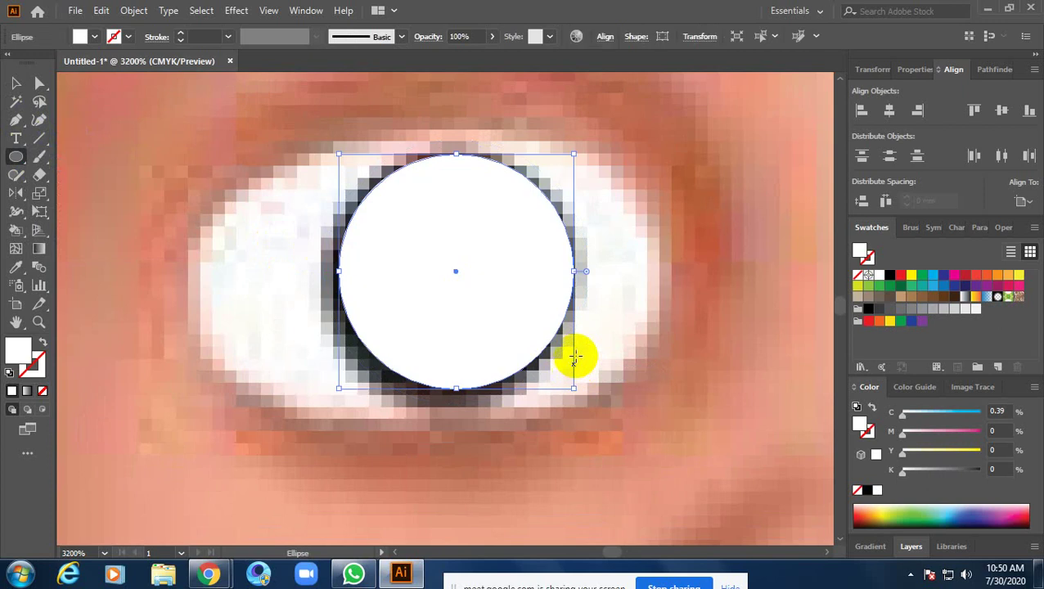
{"action": "left_click", "coordinate": [44, 390]}
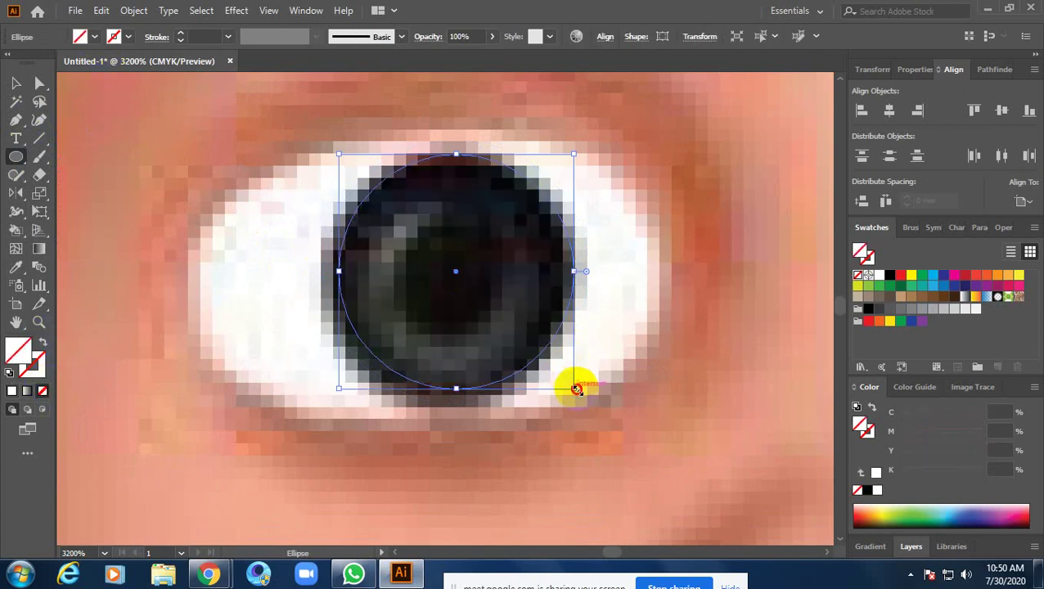
{"action": "left_click_drag", "start_coordinate": [576, 389], "coordinate": [591, 398]}
Fill the circle with the dark navy colour sampled from the pupil
{"action": "key", "text": "p"}
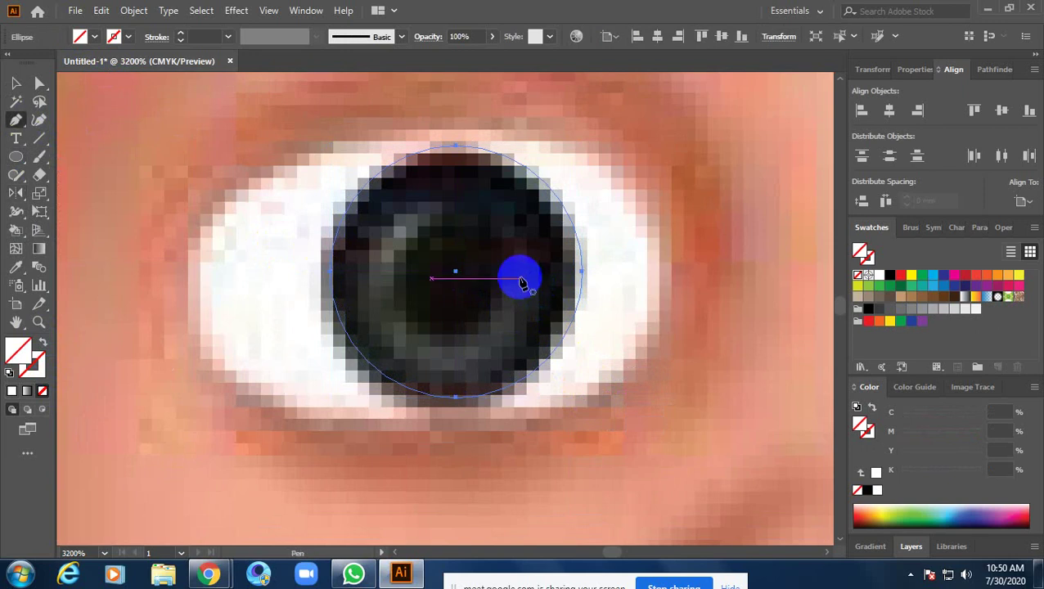
{"action": "key", "text": "i"}
{"action": "left_click", "coordinate": [520, 281]}
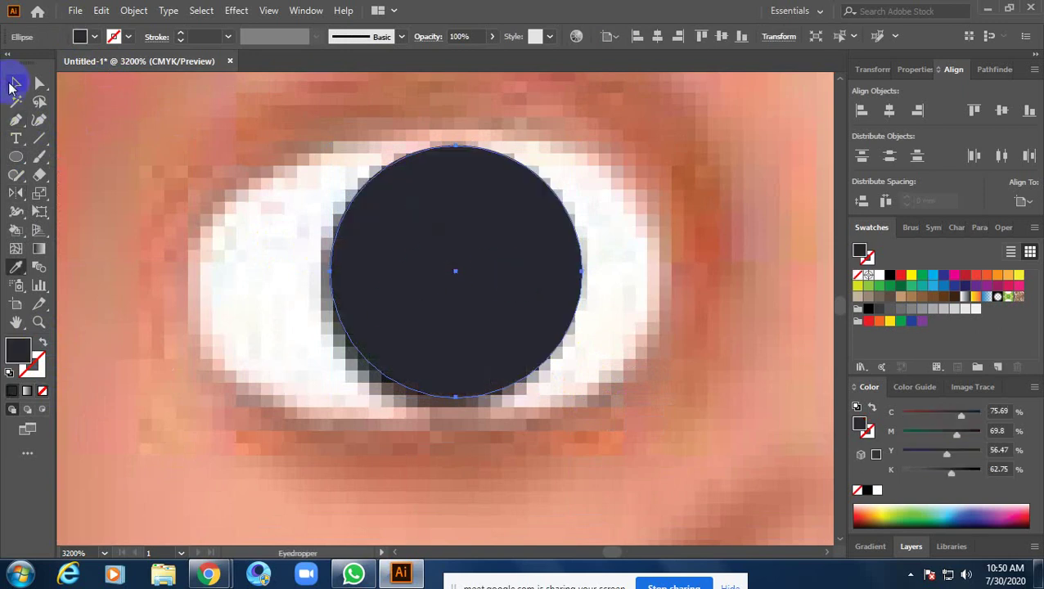
{"action": "left_click", "coordinate": [14, 84]}
{"action": "scroll", "coordinate": [443, 209], "scroll_direction": "down", "scroll_amount": 2}
{"action": "scroll", "coordinate": [494, 226], "scroll_direction": "down", "scroll_amount": 2}
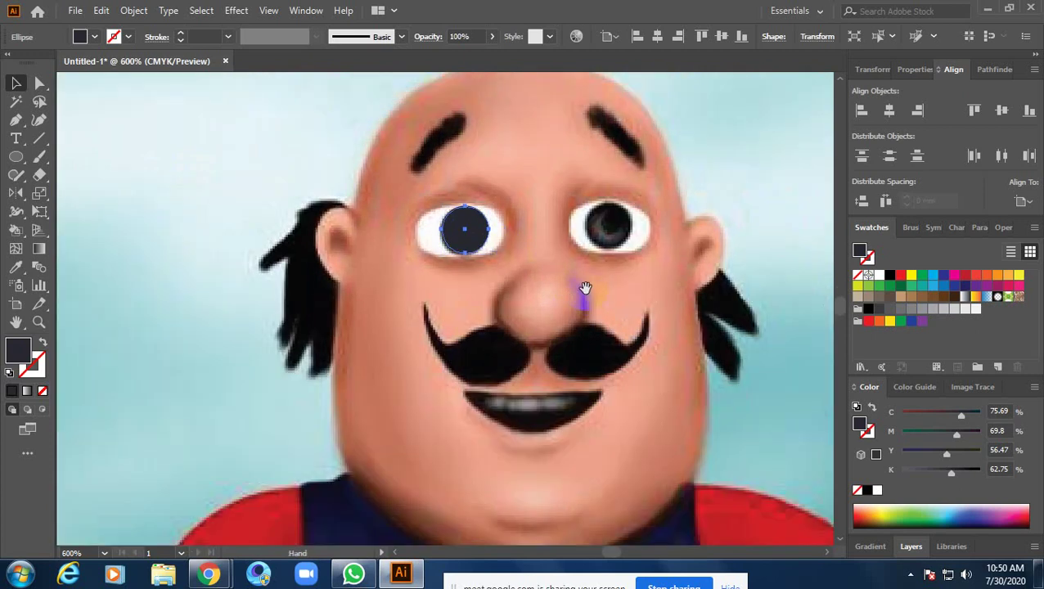
Copy the pupil circle onto the right eye and centre it there
{"action": "left_click_drag", "start_coordinate": [585, 288], "coordinate": [494, 337]}
{"action": "left_click_drag", "start_coordinate": [378, 285], "coordinate": [536, 284], "text": "alt"}
{"action": "left_click", "coordinate": [533, 279]}
{"action": "left_click", "coordinate": [533, 278]}
{"action": "left_click", "coordinate": [533, 278]}
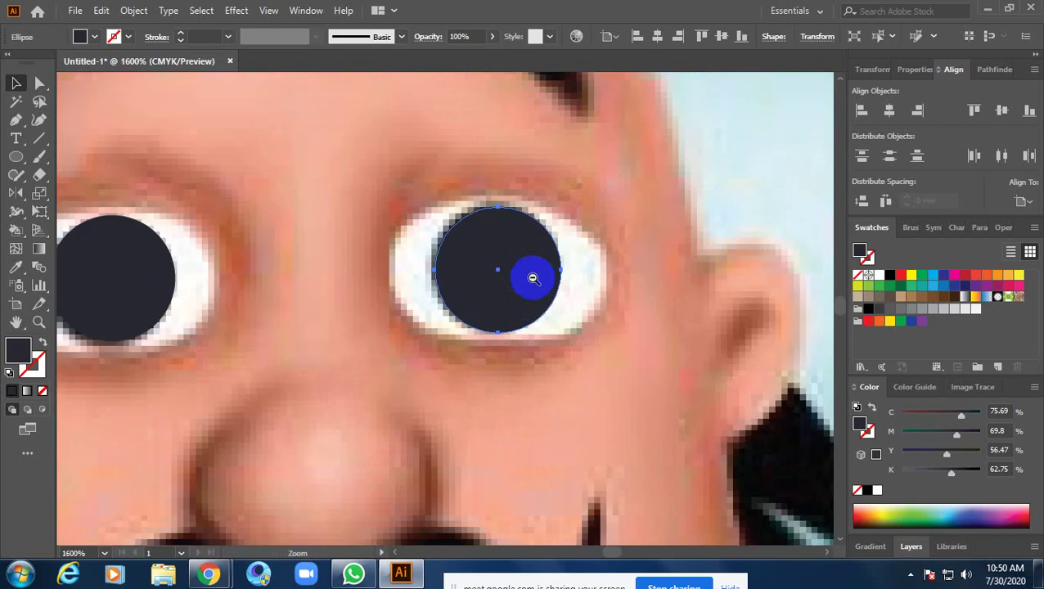
{"action": "left_click_drag", "start_coordinate": [528, 282], "coordinate": [373, 276]}
{"action": "scroll", "coordinate": [513, 276], "scroll_direction": "down", "scroll_amount": 3}
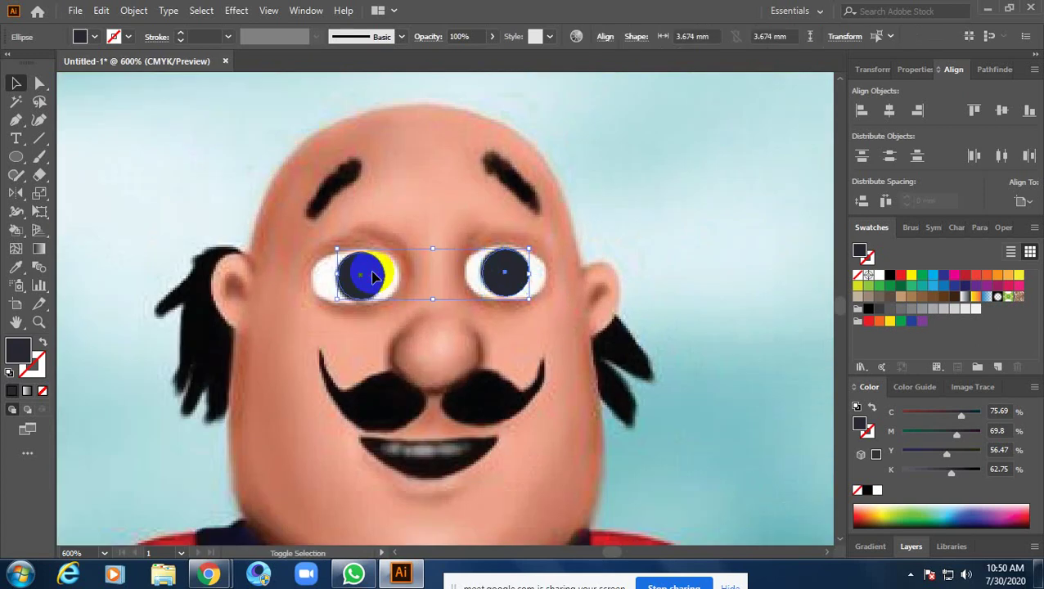
Send both pupil circles to the back with Arrange > Send to Back, then deselect
{"action": "right_click", "coordinate": [372, 276]}
{"action": "mouse_move", "coordinate": [419, 463]}
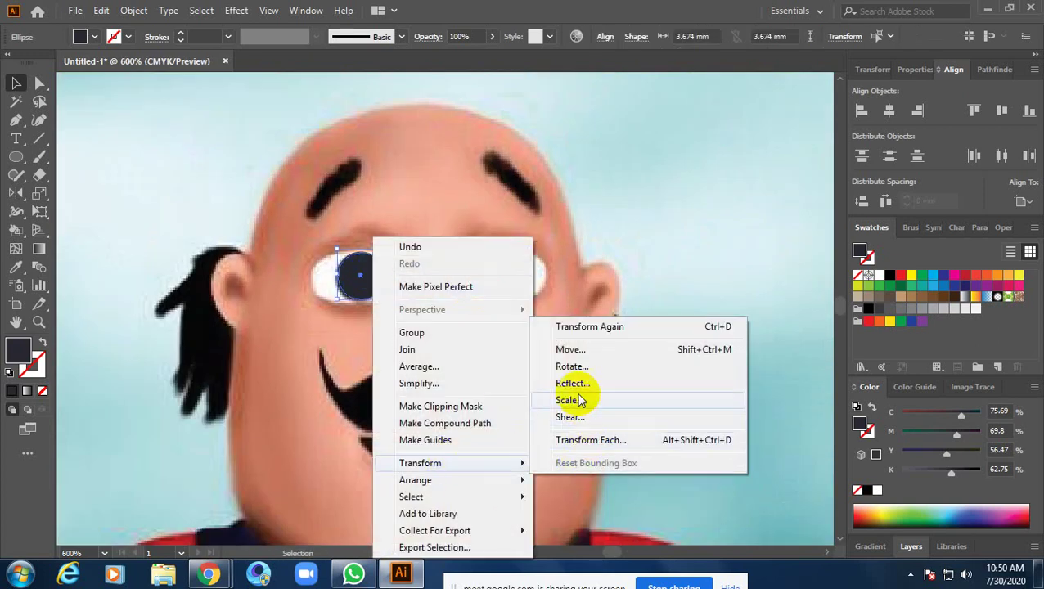
{"action": "left_click", "coordinate": [604, 530]}
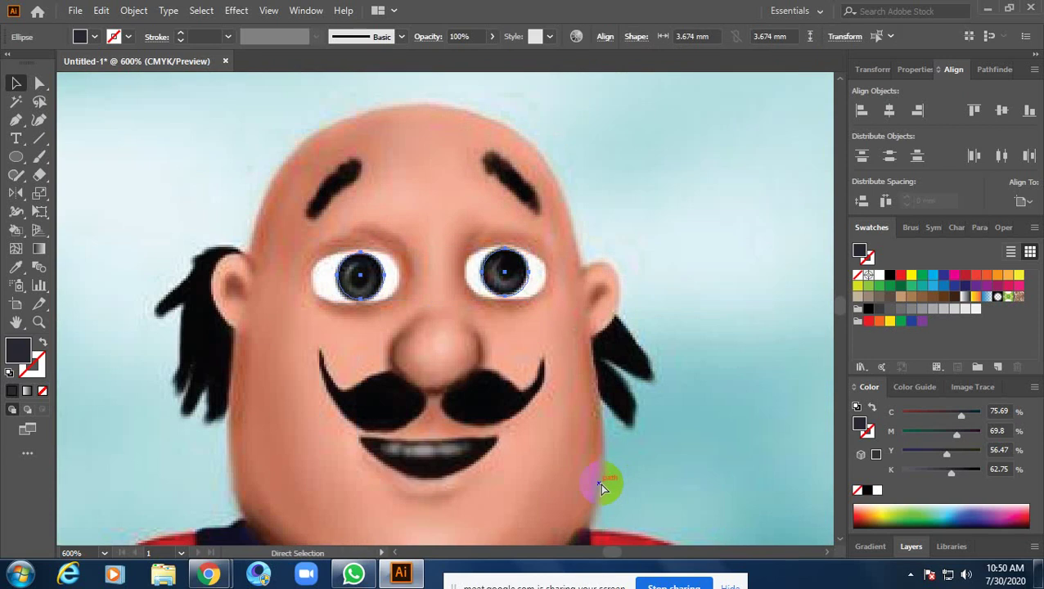
{"action": "left_click", "coordinate": [594, 490]}
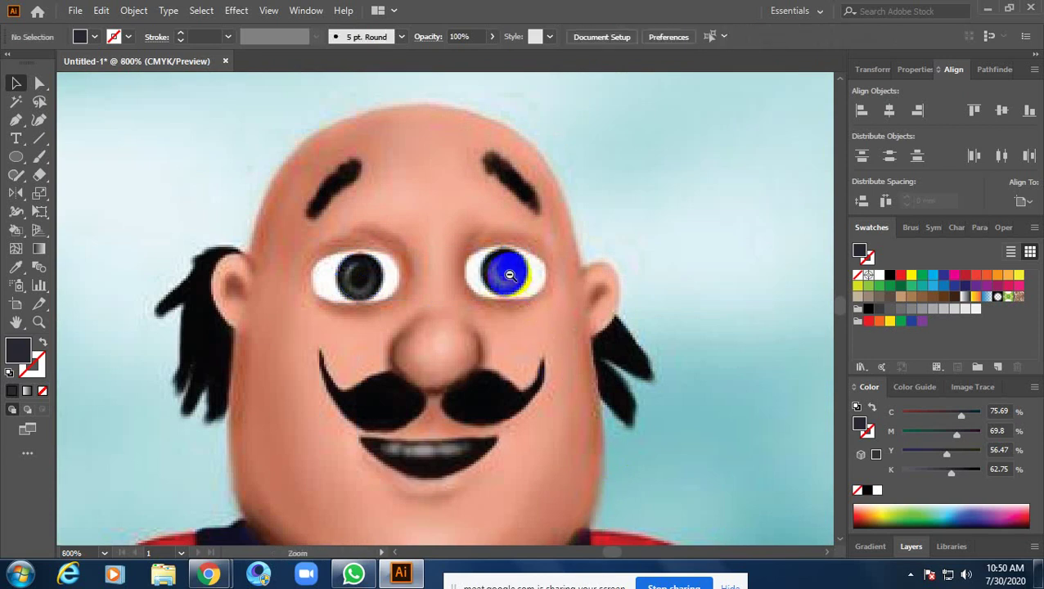
{"action": "scroll", "coordinate": [503, 274], "scroll_direction": "up", "scroll_amount": 5}
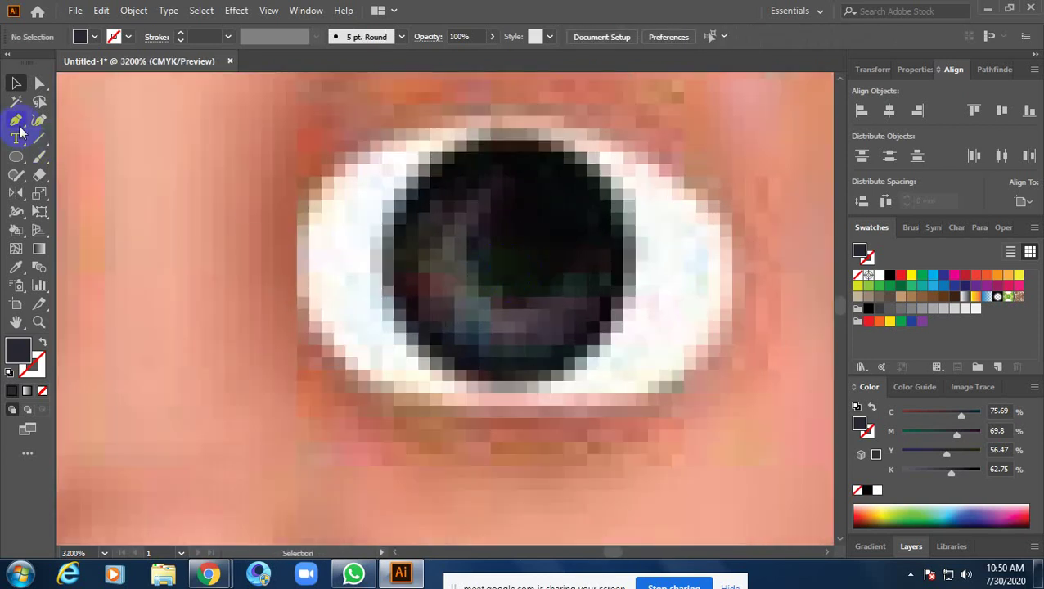
Draw a closed, unfilled crescent Pen path inside the right pupil and open its fill colour picker
{"action": "left_click", "coordinate": [17, 121]}
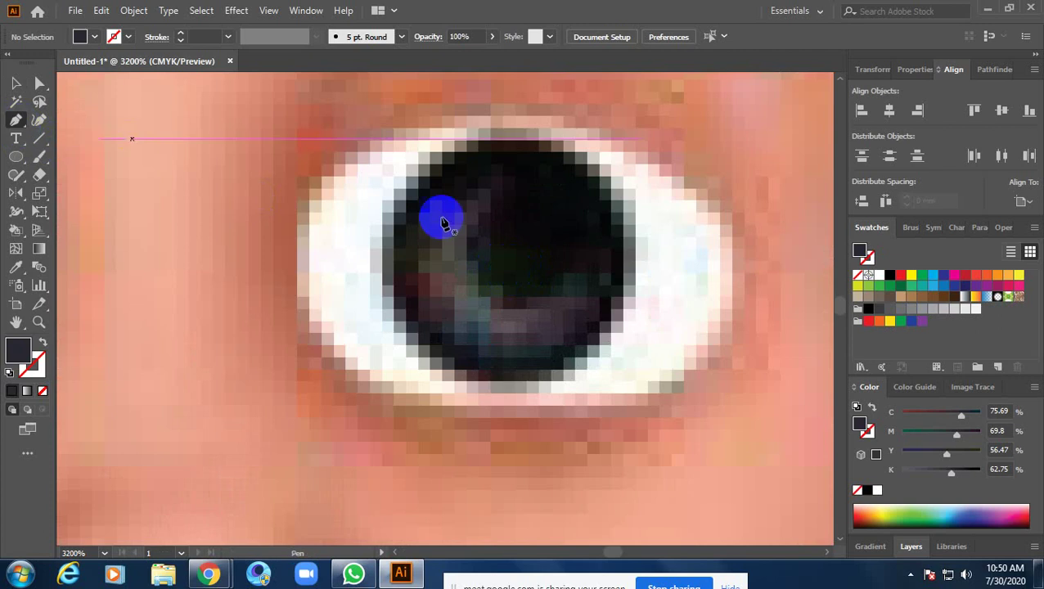
{"action": "left_click", "coordinate": [505, 192]}
{"action": "left_click_drag", "start_coordinate": [505, 318], "coordinate": [601, 370]}
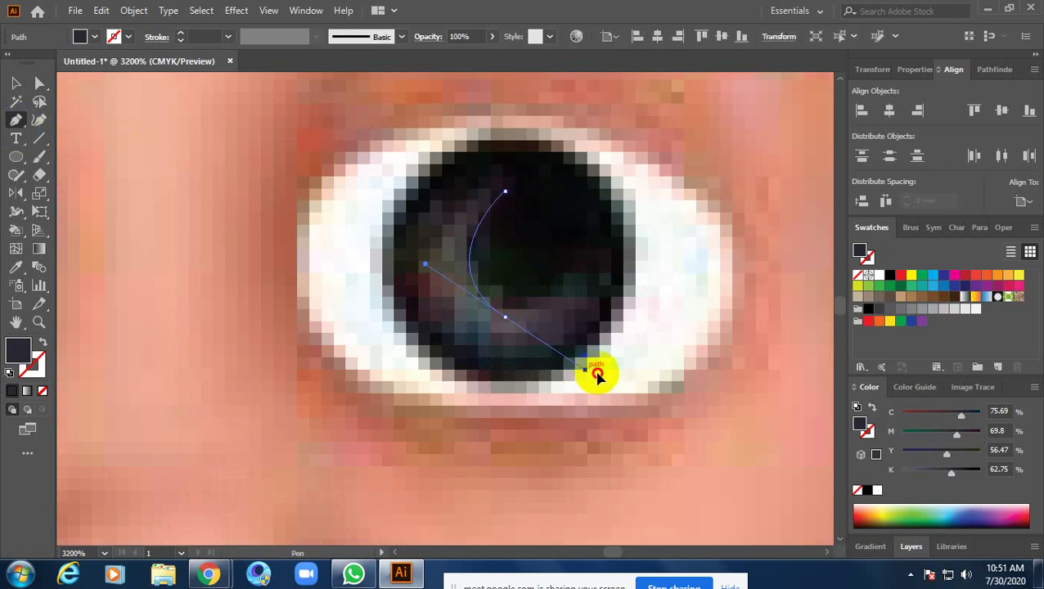
{"action": "left_click_drag", "start_coordinate": [552, 347], "coordinate": [506, 320]}
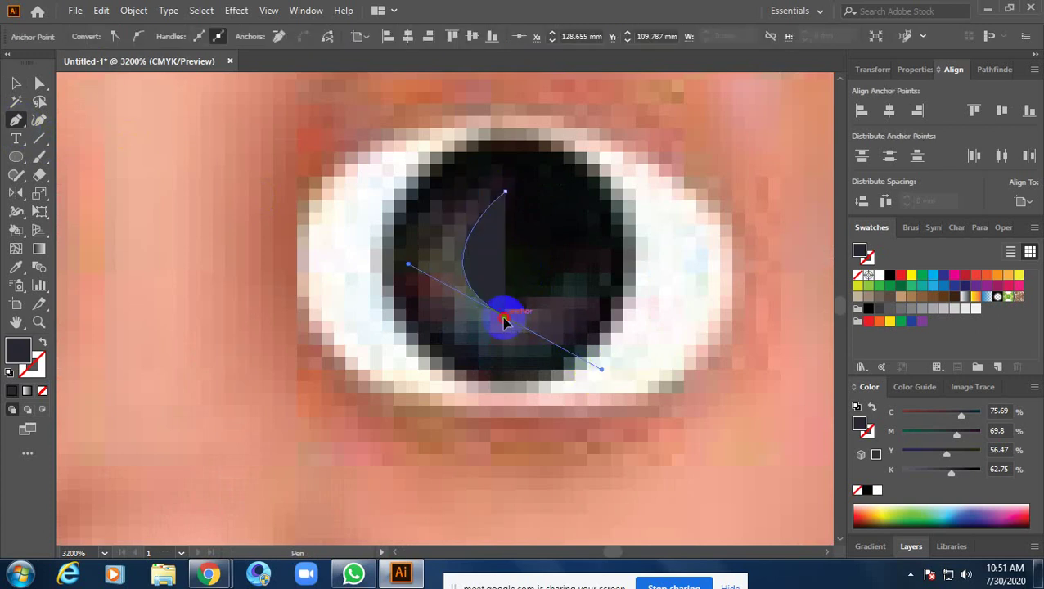
{"action": "left_click", "coordinate": [43, 390]}
{"action": "left_click", "coordinate": [585, 267]}
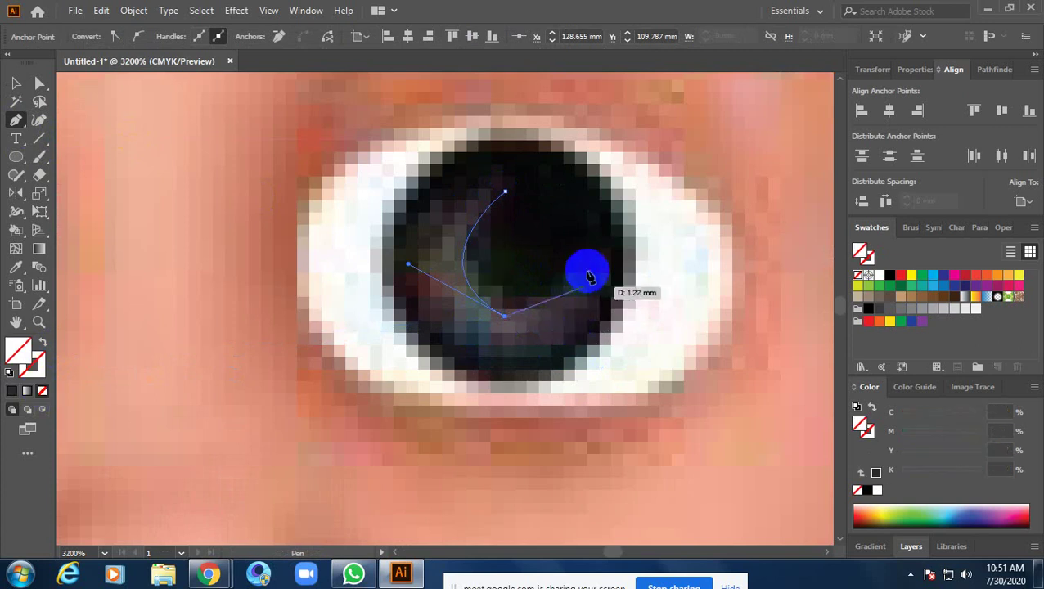
{"action": "mouse_move", "coordinate": [584, 268]}
{"action": "left_mouse_down"}
{"action": "mouse_move", "coordinate": [566, 345]}
{"action": "mouse_move", "coordinate": [566, 333]}
{"action": "left_mouse_up"}
{"action": "left_click_drag", "start_coordinate": [431, 303], "coordinate": [393, 212]}
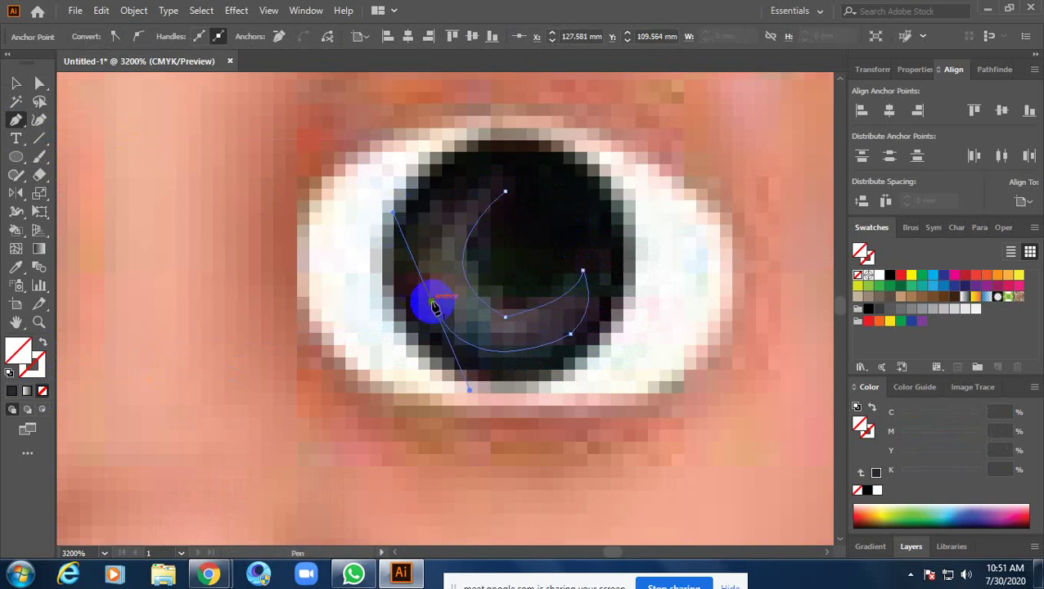
{"action": "left_click", "coordinate": [435, 307]}
{"action": "mouse_move", "coordinate": [479, 190]}
{"action": "left_mouse_down"}
{"action": "mouse_move", "coordinate": [547, 170]}
{"action": "mouse_move", "coordinate": [509, 196]}
{"action": "mouse_move", "coordinate": [357, 247]}
{"action": "left_mouse_up"}
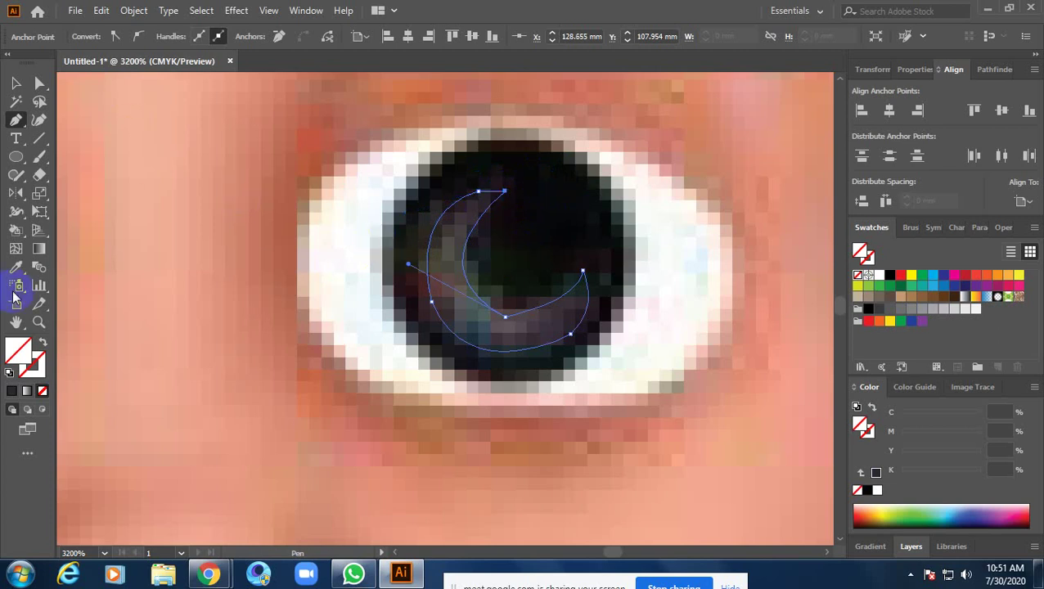
{"action": "double_click", "coordinate": [19, 349]}
Give the crescent a pale pinkish-grey fill at 28% opacity
{"action": "left_click", "coordinate": [554, 248]}
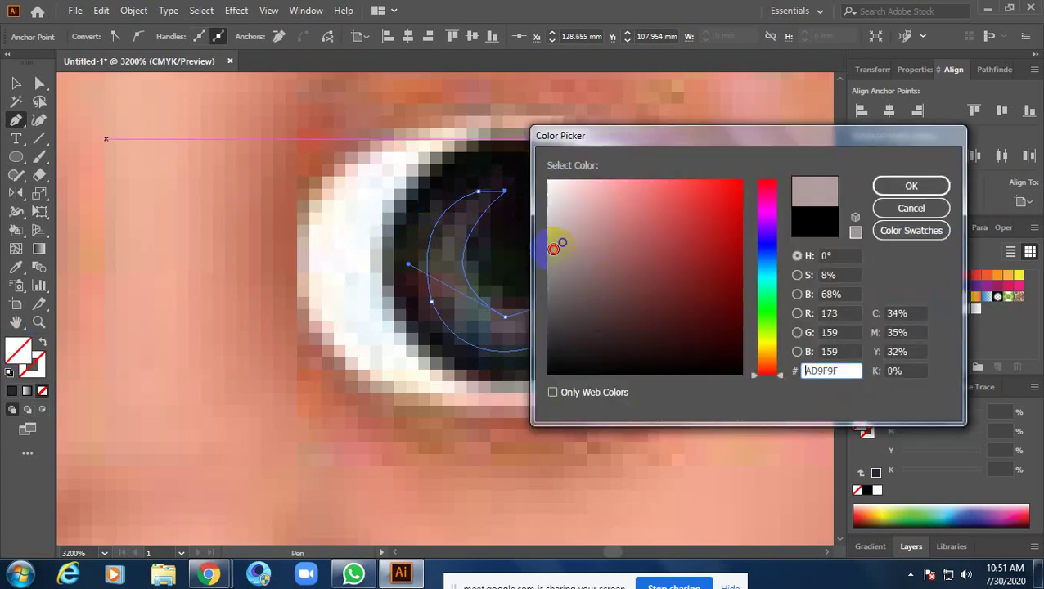
{"action": "left_click", "coordinate": [909, 185]}
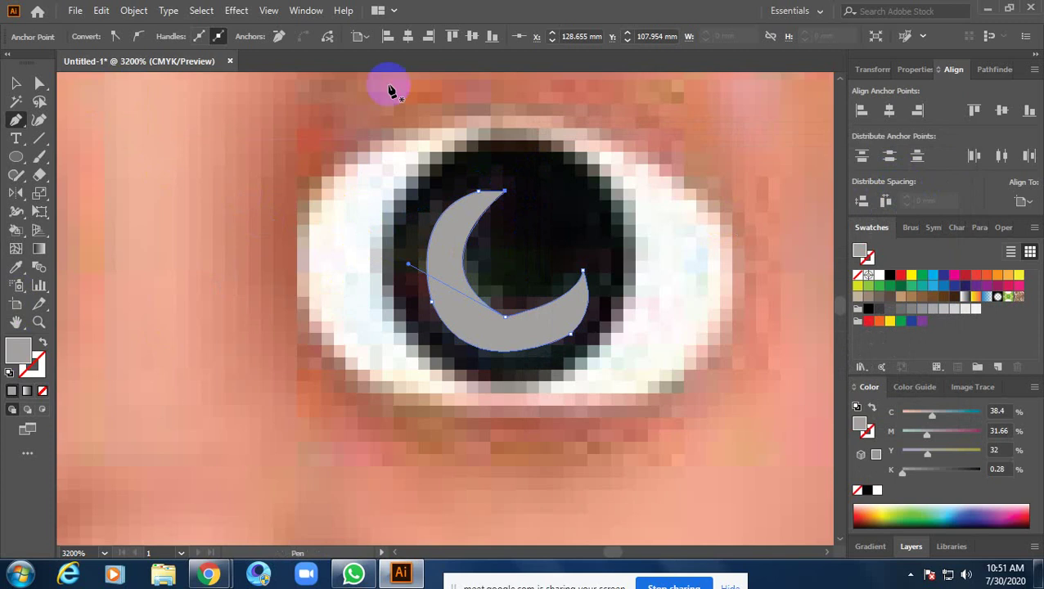
{"action": "left_click", "coordinate": [16, 83]}
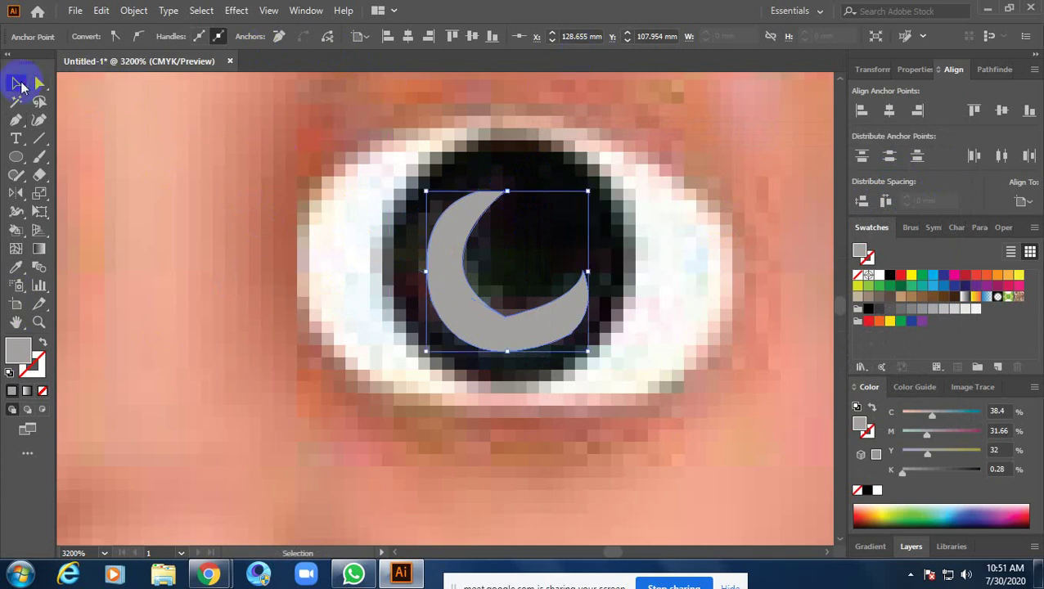
{"action": "left_click", "coordinate": [528, 224], "text": "ctrl"}
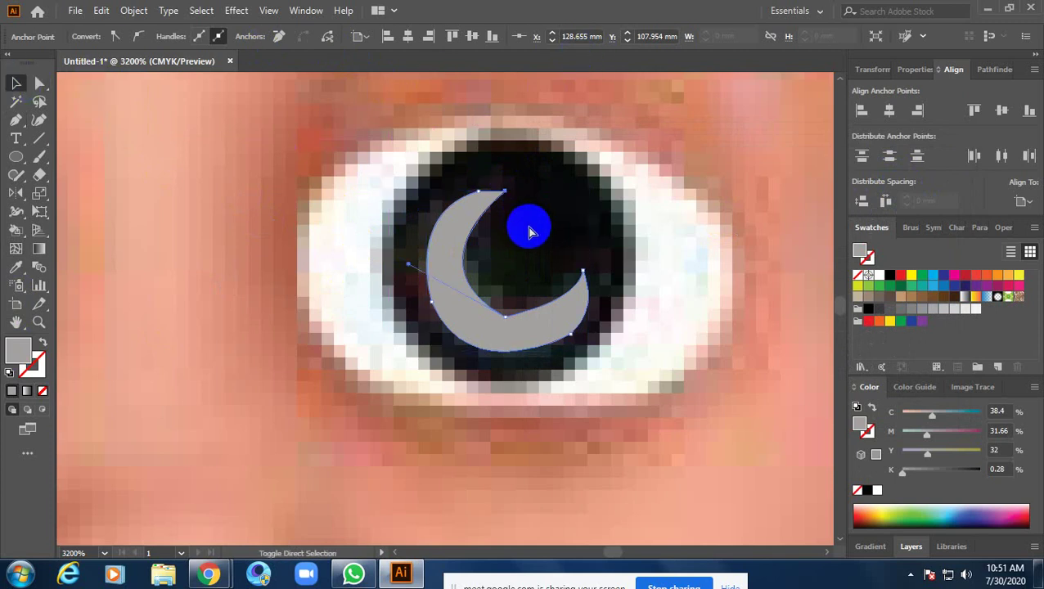
{"action": "left_click", "coordinate": [482, 223]}
{"action": "left_click", "coordinate": [476, 226]}
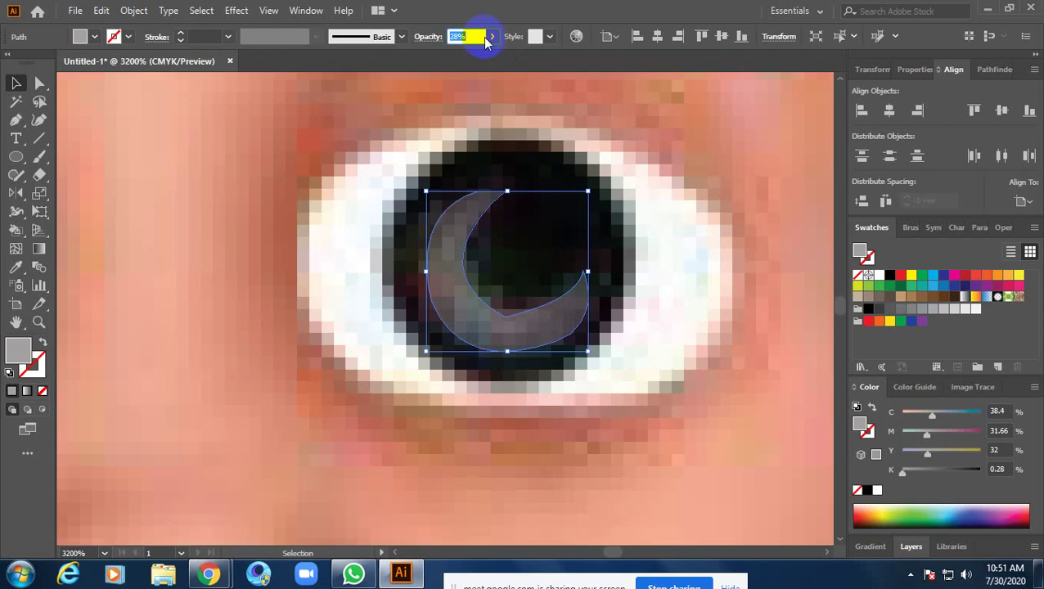
{"action": "left_click", "coordinate": [634, 307]}
{"action": "key", "text": "a"}
Nudge the crescent's top anchor to refine its tip, then deselect
{"action": "left_click", "coordinate": [507, 325]}
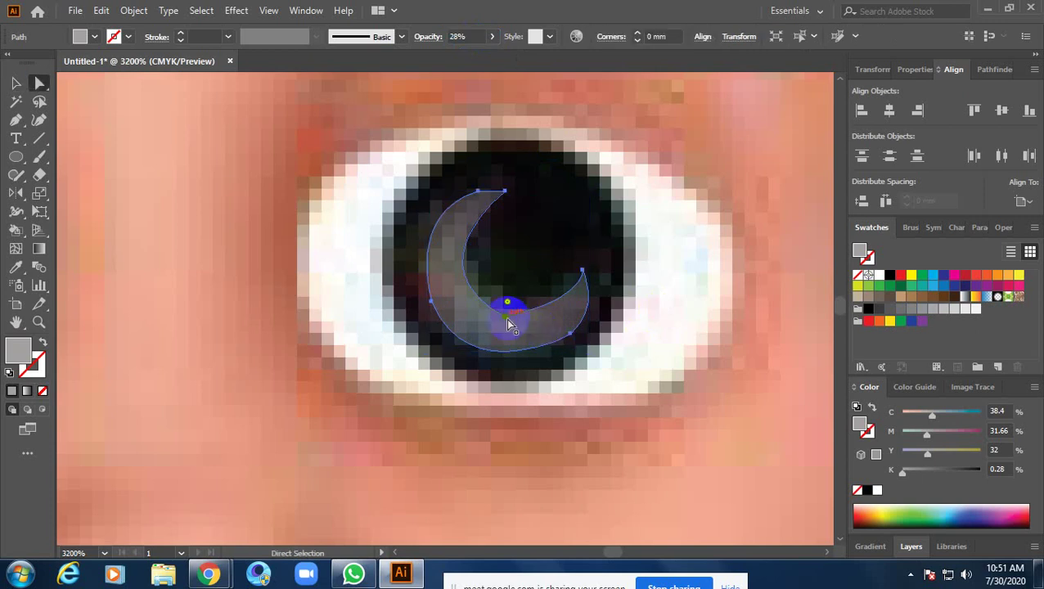
{"action": "left_click", "coordinate": [507, 307]}
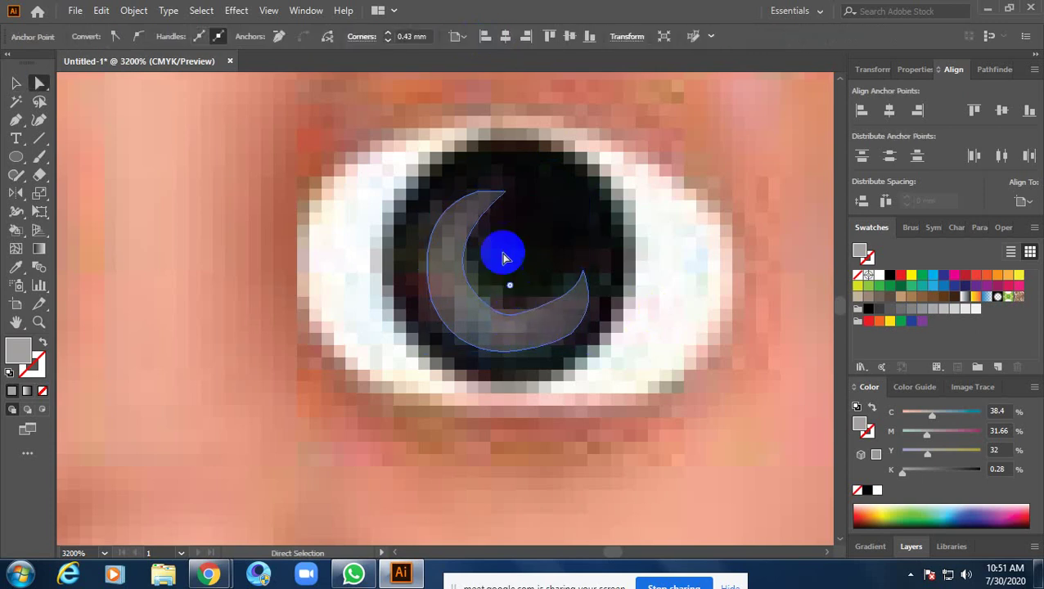
{"action": "left_click", "coordinate": [479, 195]}
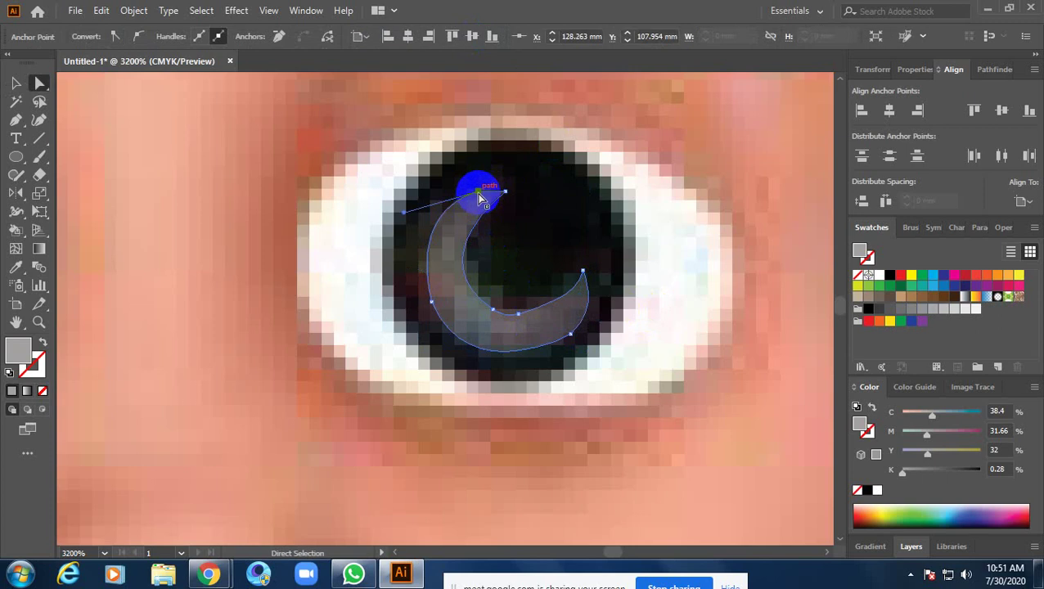
{"action": "left_click_drag", "start_coordinate": [478, 206], "coordinate": [478, 205]}
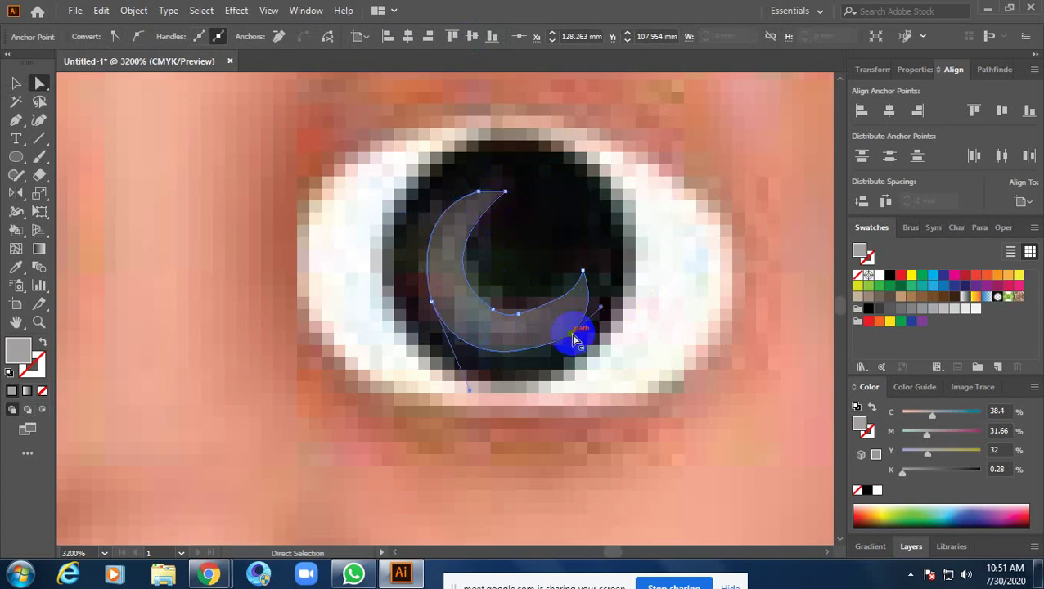
{"action": "left_click", "coordinate": [537, 245]}
Copy the crescent highlight into the left pupil and select both crescents
{"action": "left_click", "coordinate": [18, 82]}
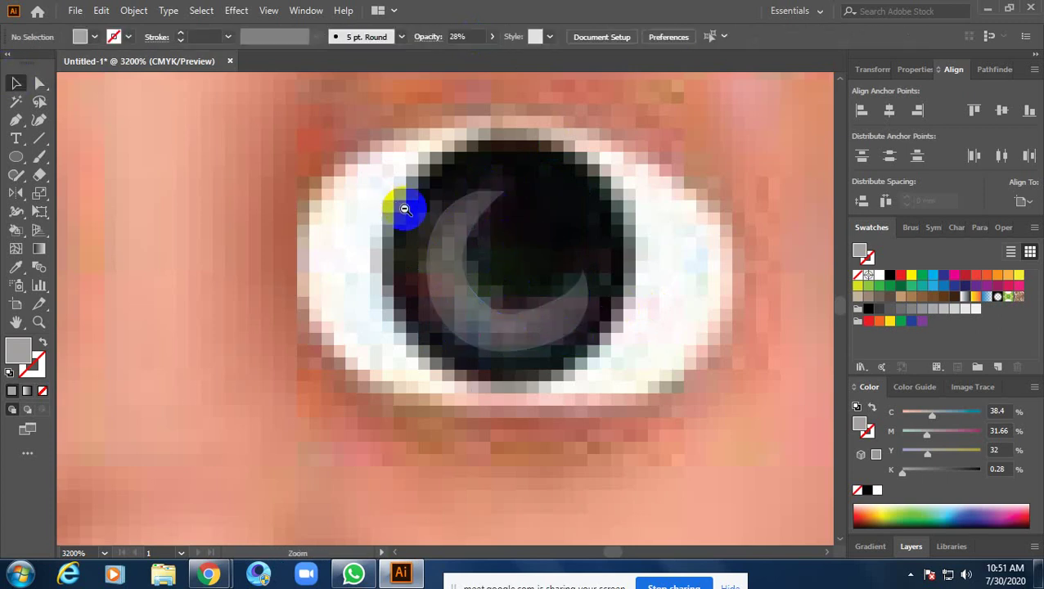
{"action": "scroll", "coordinate": [407, 209], "scroll_direction": "down", "scroll_amount": 3, "text": "alt"}
{"action": "mouse_move", "coordinate": [608, 385]}
{"action": "left_mouse_down"}
{"action": "mouse_move", "coordinate": [625, 360]}
{"action": "mouse_move", "coordinate": [336, 364]}
{"action": "left_mouse_up"}
{"action": "scroll", "coordinate": [572, 389], "scroll_direction": "down", "scroll_amount": 1, "text": "alt"}
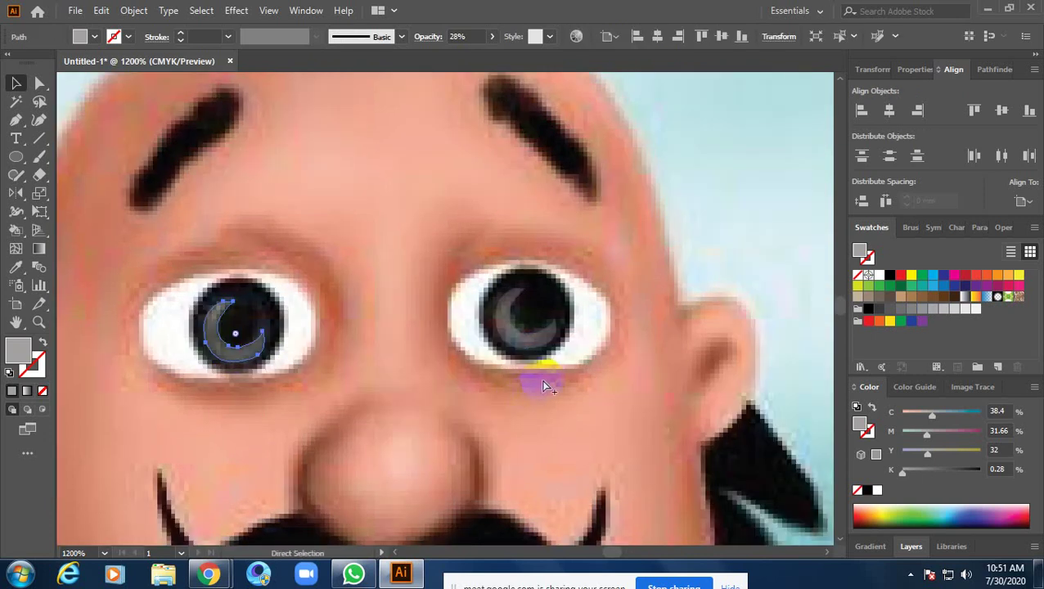
{"action": "scroll", "coordinate": [540, 380], "scroll_direction": "down", "scroll_amount": 1, "text": "alt"}
{"action": "left_click", "coordinate": [553, 367], "text": "shift"}
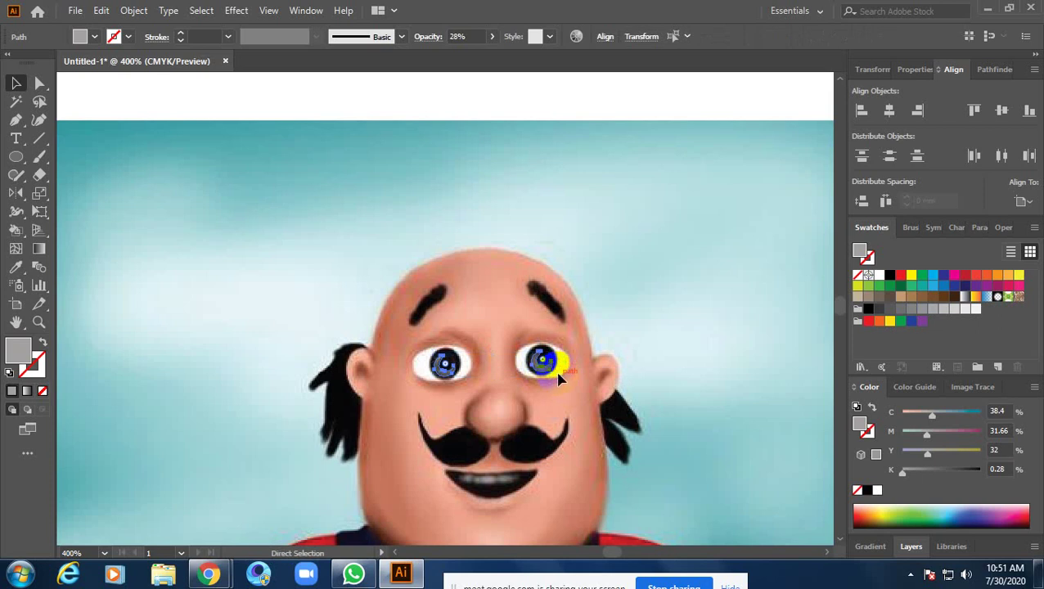
Send the crescents and selected eye objects to the back, then deselect
{"action": "right_click", "coordinate": [559, 378]}
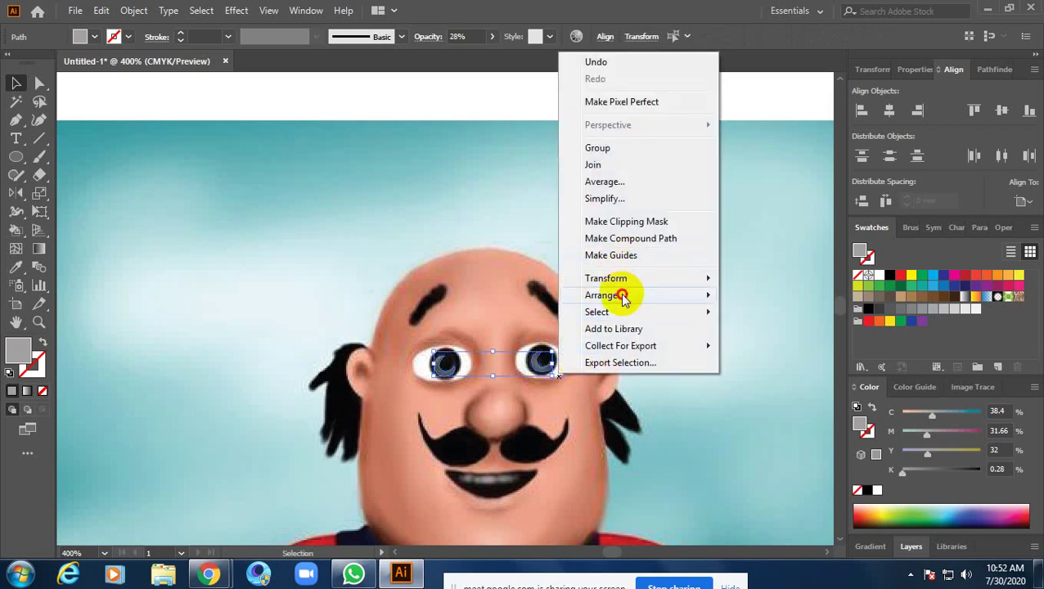
{"action": "left_click", "coordinate": [794, 343]}
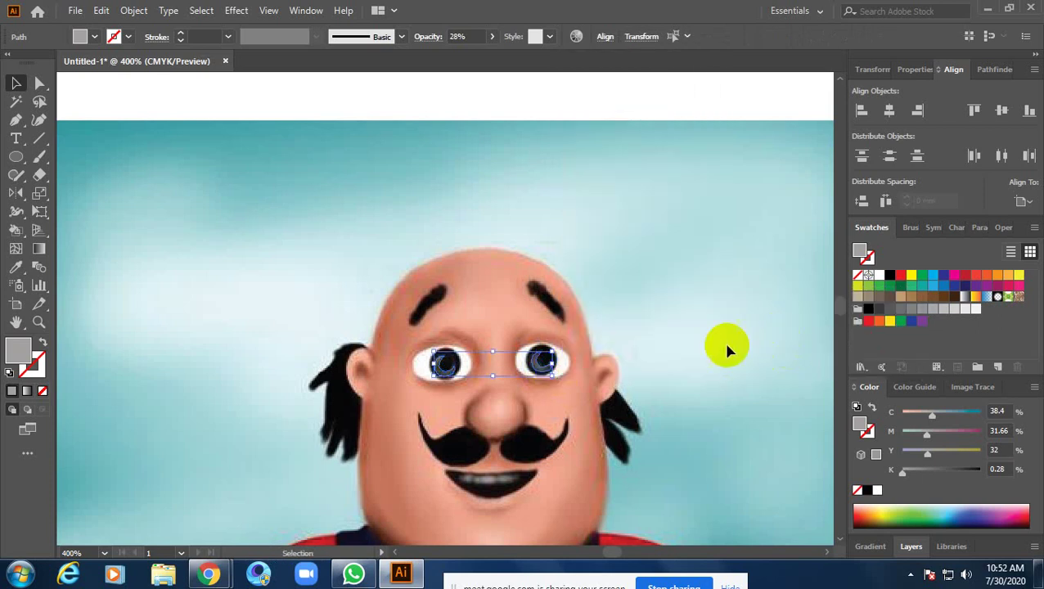
{"action": "right_click", "coordinate": [530, 372]}
{"action": "mouse_move", "coordinate": [578, 289]}
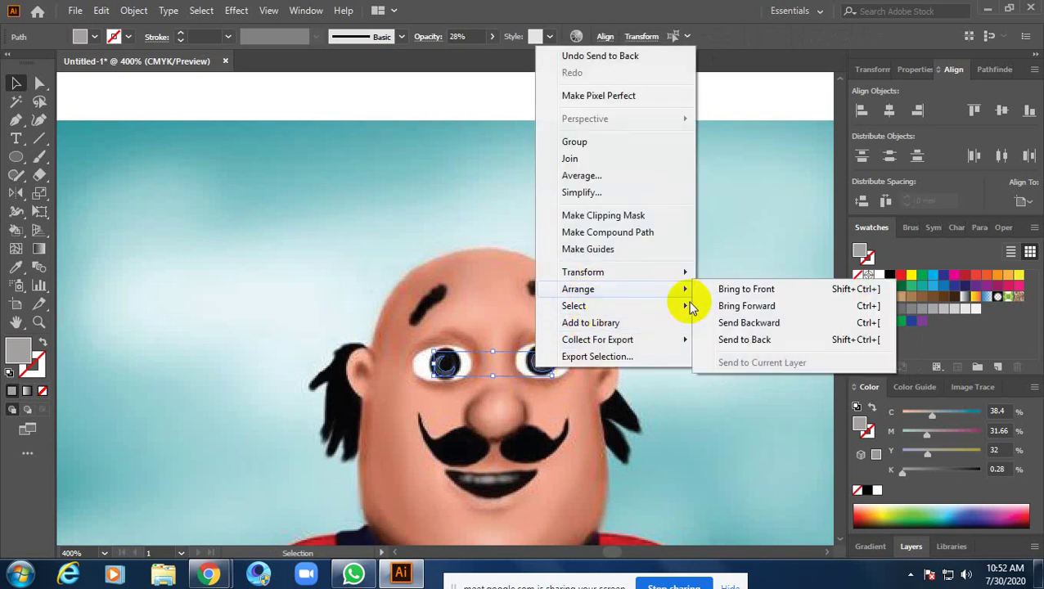
{"action": "left_click", "coordinate": [745, 340]}
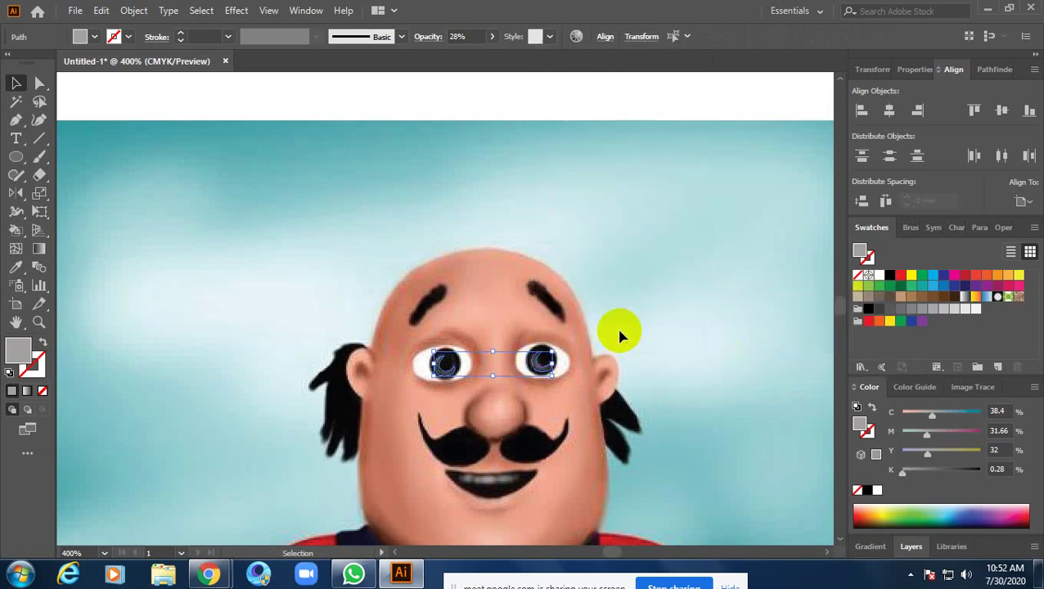
{"action": "scroll", "coordinate": [565, 360], "scroll_direction": "up", "scroll_amount": 5}
{"action": "left_click", "coordinate": [678, 281]}
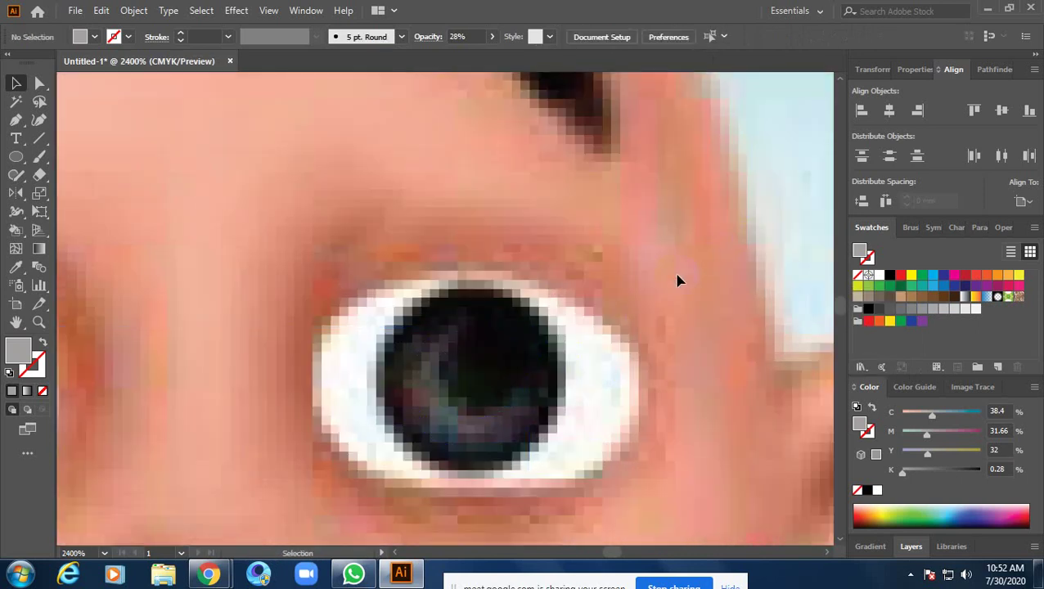
Check both crescent highlights, deselect them, and pan the face back to centre
{"action": "left_click", "coordinate": [438, 380]}
{"action": "scroll", "coordinate": [664, 328], "scroll_direction": "left", "scroll_amount": 5}
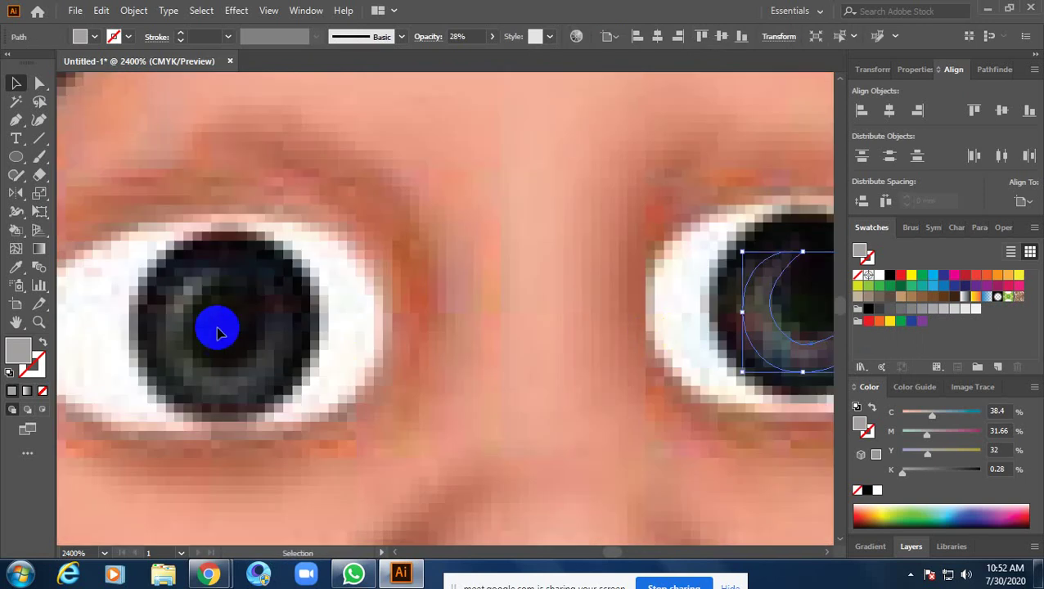
{"action": "left_click", "coordinate": [257, 358], "text": "shift"}
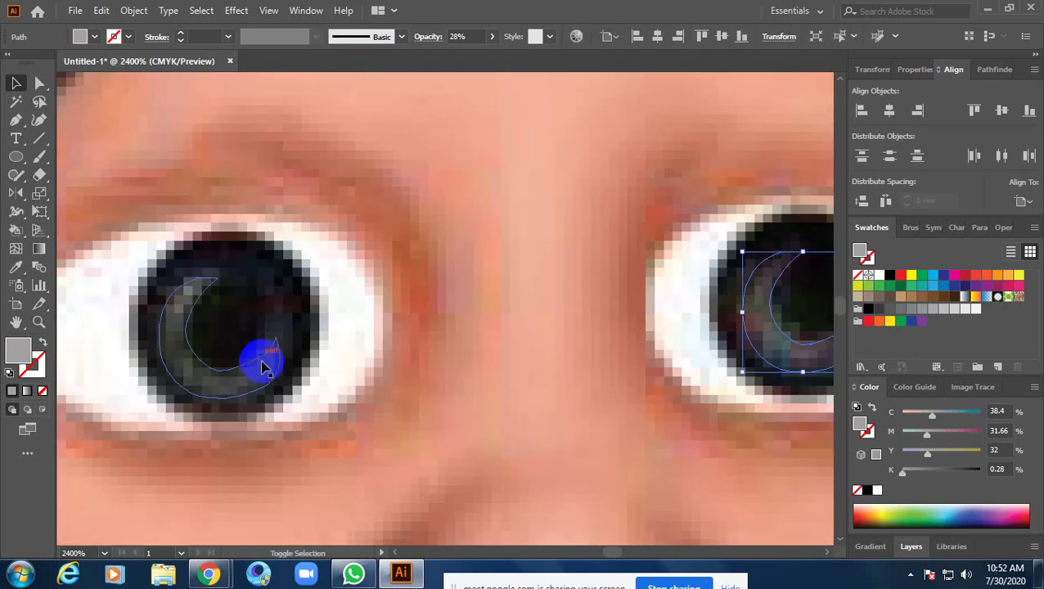
{"action": "scroll", "coordinate": [446, 349], "scroll_direction": "down", "scroll_amount": 1}
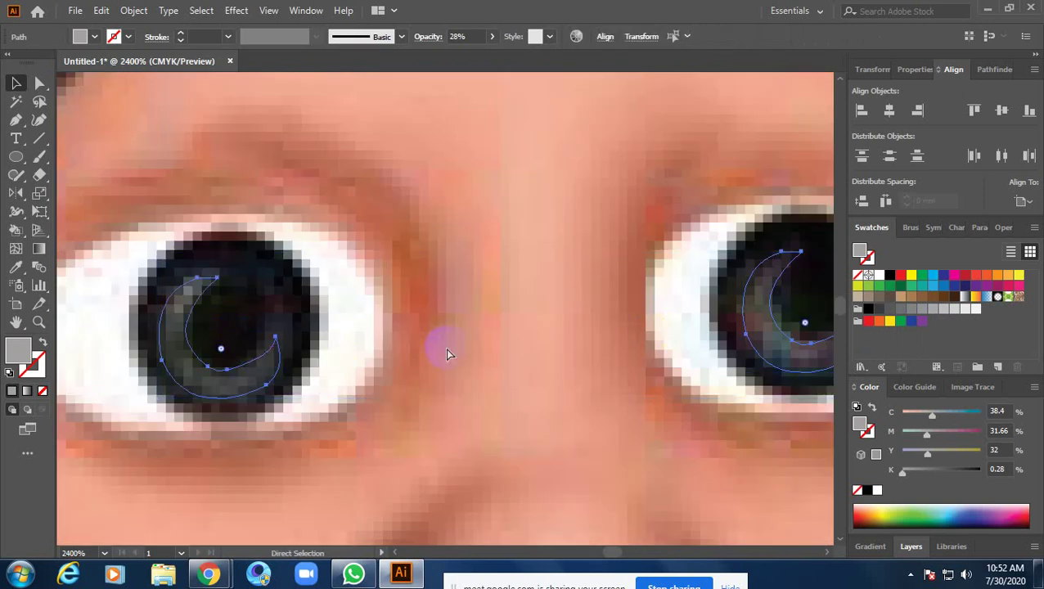
{"action": "left_click", "coordinate": [538, 297]}
{"action": "scroll", "coordinate": [538, 296], "scroll_direction": "down", "scroll_amount": 4}
{"action": "left_click_drag", "start_coordinate": [679, 336], "coordinate": [571, 325]}
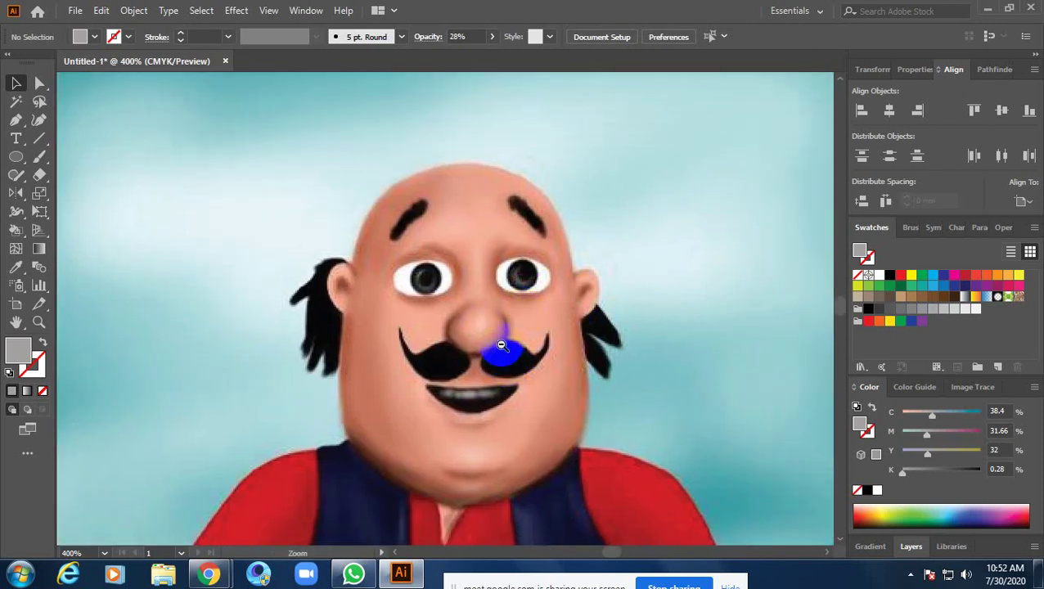
Zoom to the nose and start an unfilled Pen path from its upper right to a corner below it
{"action": "scroll", "coordinate": [502, 345], "scroll_direction": "up", "scroll_amount": 3}
{"action": "scroll", "coordinate": [505, 343], "scroll_direction": "up", "scroll_amount": 1}
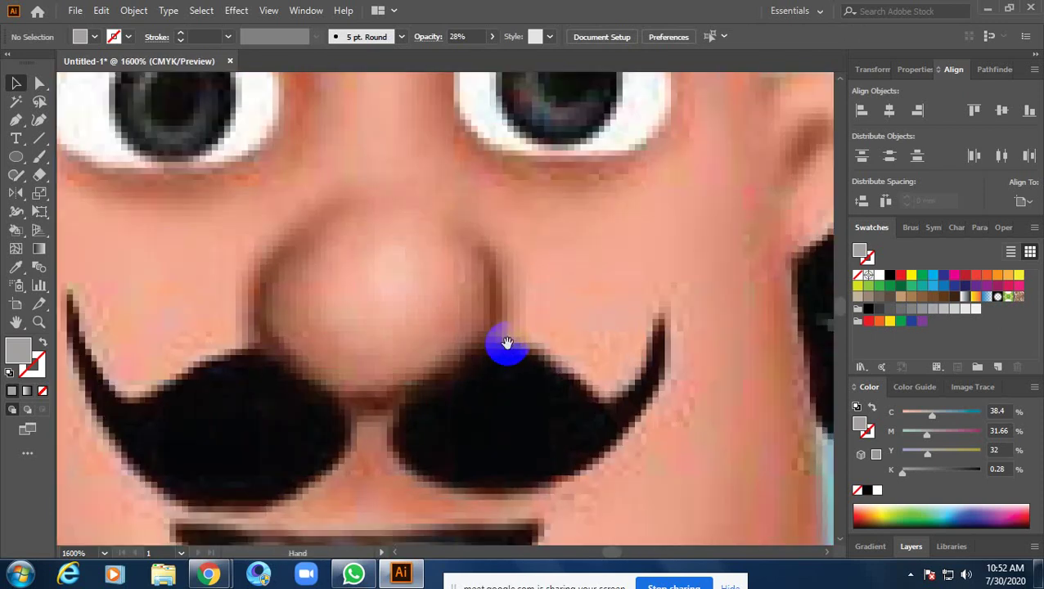
{"action": "scroll", "coordinate": [506, 343], "scroll_direction": "left", "scroll_amount": 2}
{"action": "scroll", "coordinate": [505, 345], "scroll_direction": "left", "scroll_amount": 2}
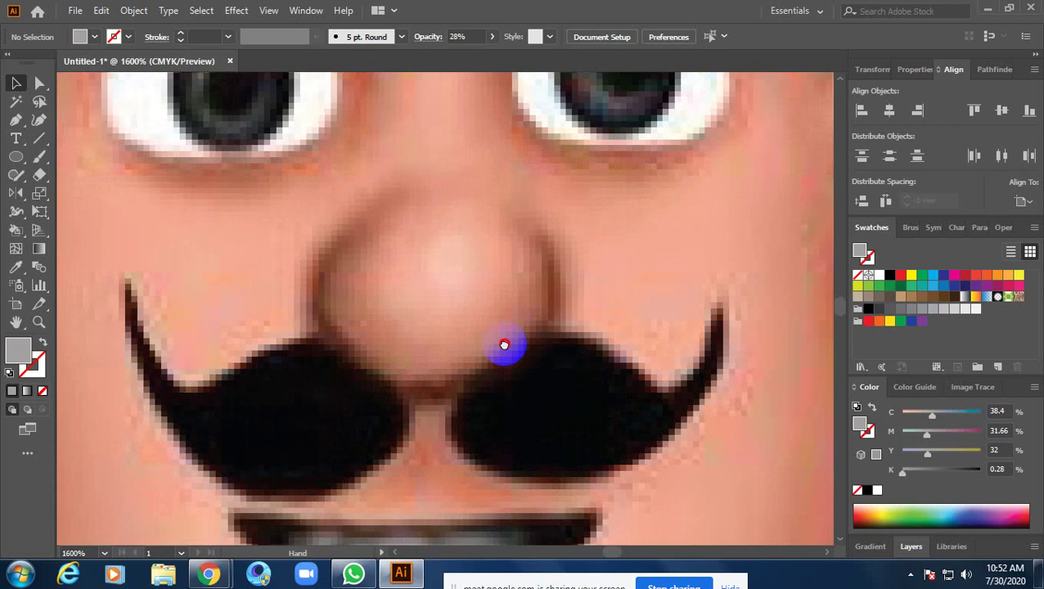
{"action": "scroll", "coordinate": [504, 345], "scroll_direction": "left", "scroll_amount": 1}
{"action": "left_click", "coordinate": [15, 121]}
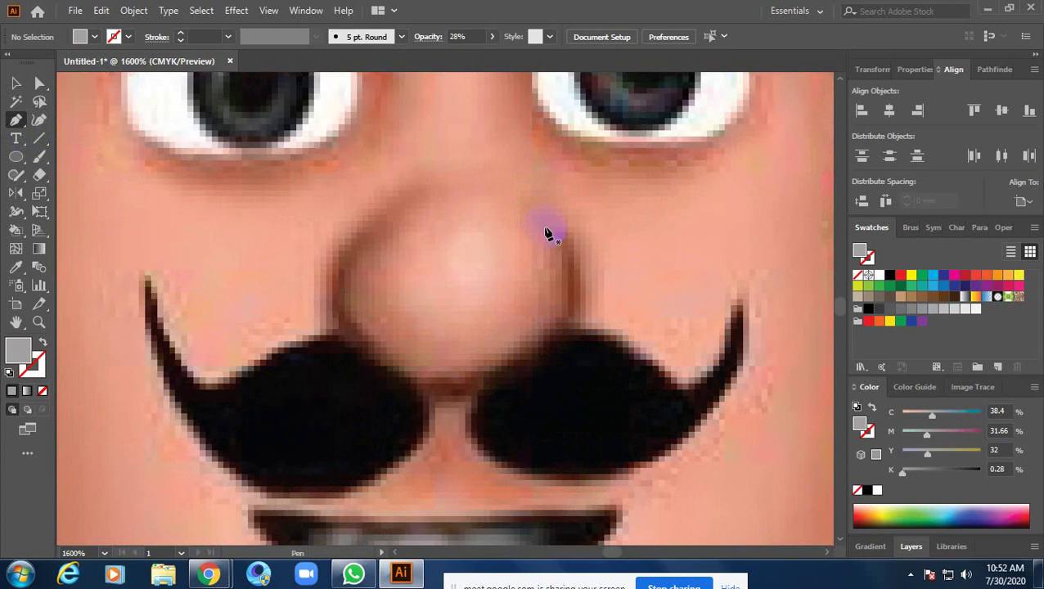
{"action": "left_click", "coordinate": [546, 227]}
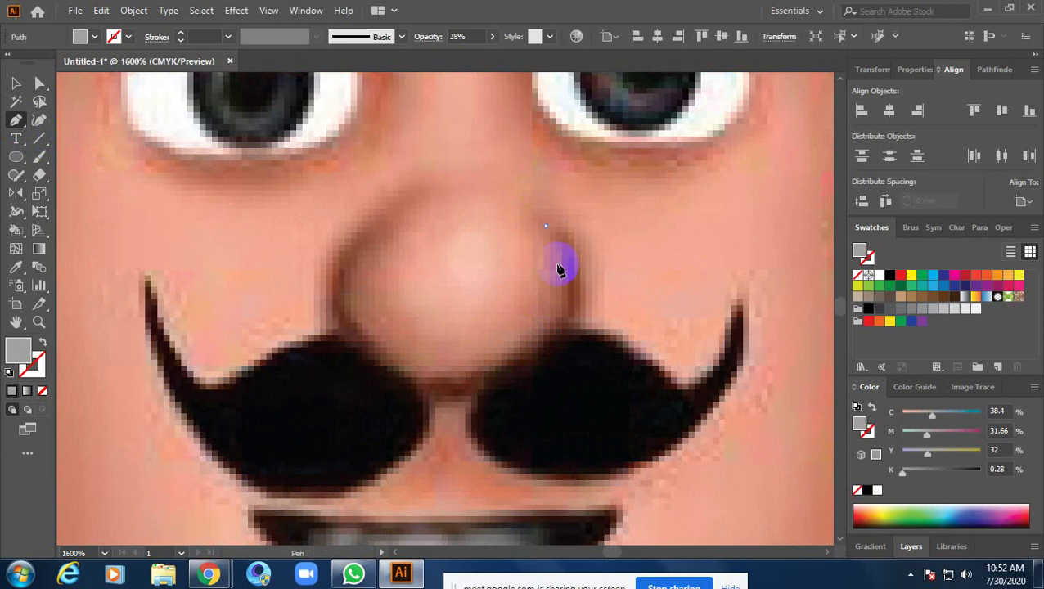
{"action": "left_click_drag", "start_coordinate": [465, 374], "coordinate": [324, 378]}
{"action": "left_click", "coordinate": [465, 374]}
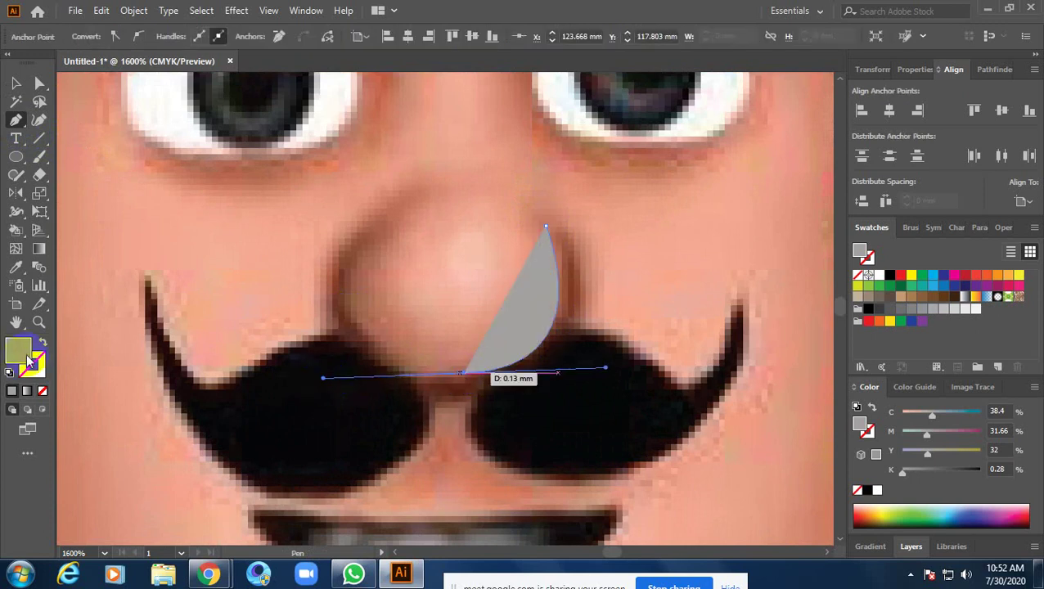
{"action": "key", "text": "slash"}
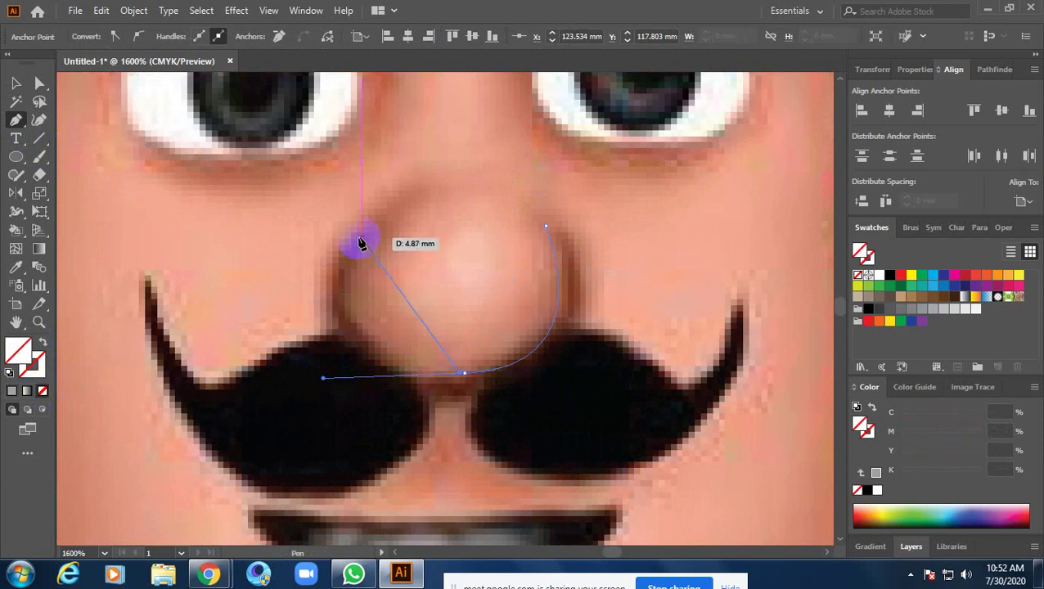
Curve the path up the nose's left side and along its bottom edge
{"action": "left_click_drag", "start_coordinate": [361, 239], "coordinate": [402, 152]}
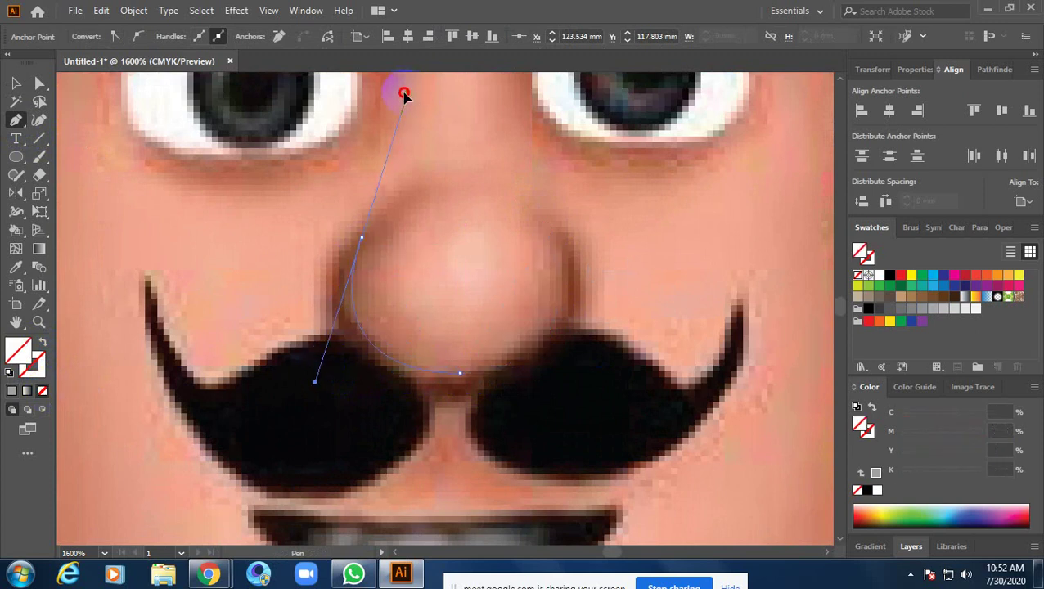
{"action": "left_click_drag", "start_coordinate": [432, 104], "coordinate": [415, 92]}
{"action": "mouse_move", "coordinate": [372, 279]}
{"action": "left_mouse_down"}
{"action": "mouse_move", "coordinate": [314, 360]}
{"action": "mouse_move", "coordinate": [333, 324]}
{"action": "left_mouse_up"}
{"action": "left_click_drag", "start_coordinate": [442, 441], "coordinate": [556, 450]}
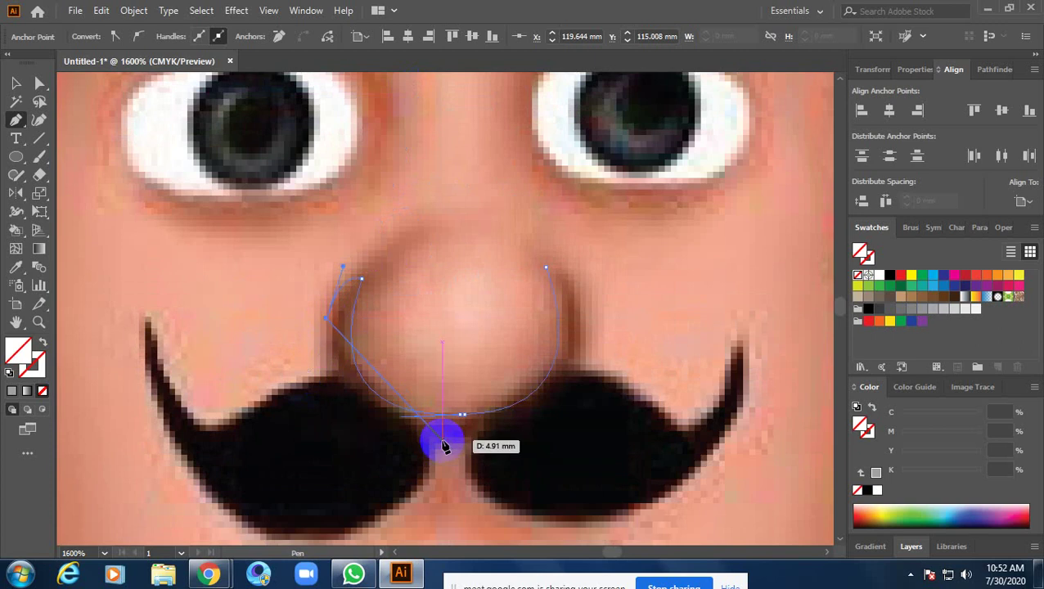
{"action": "mouse_move", "coordinate": [442, 442]}
{"action": "left_mouse_down"}
{"action": "mouse_move", "coordinate": [598, 287]}
{"action": "mouse_move", "coordinate": [583, 327]}
{"action": "mouse_move", "coordinate": [582, 305]}
{"action": "mouse_move", "coordinate": [591, 324]}
{"action": "mouse_move", "coordinate": [548, 270]}
{"action": "left_mouse_up"}
{"action": "left_click", "coordinate": [523, 270], "text": "ctrl"}
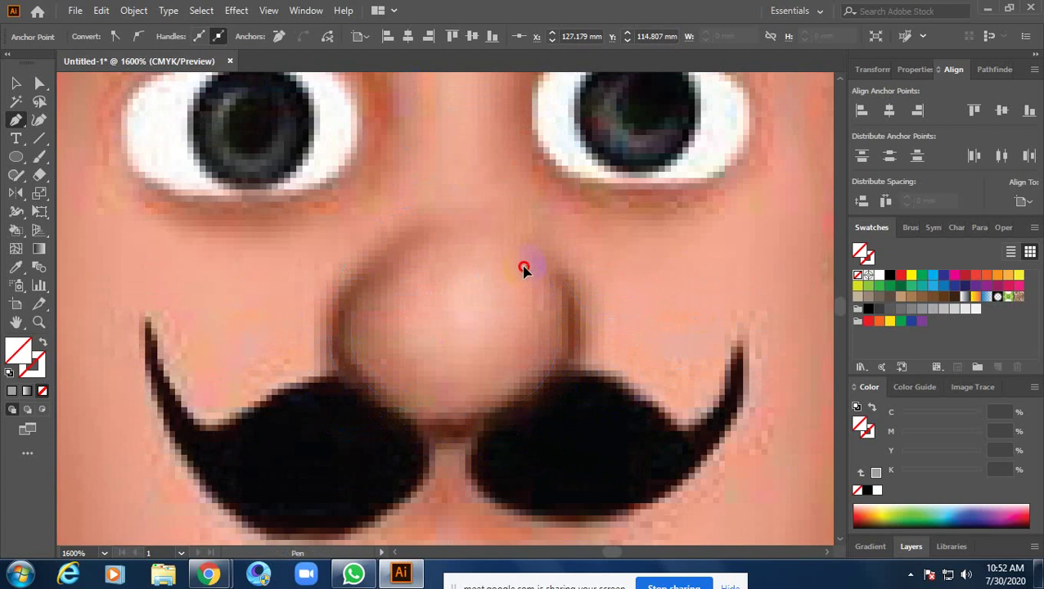
{"action": "left_click", "coordinate": [496, 282], "text": "ctrl"}
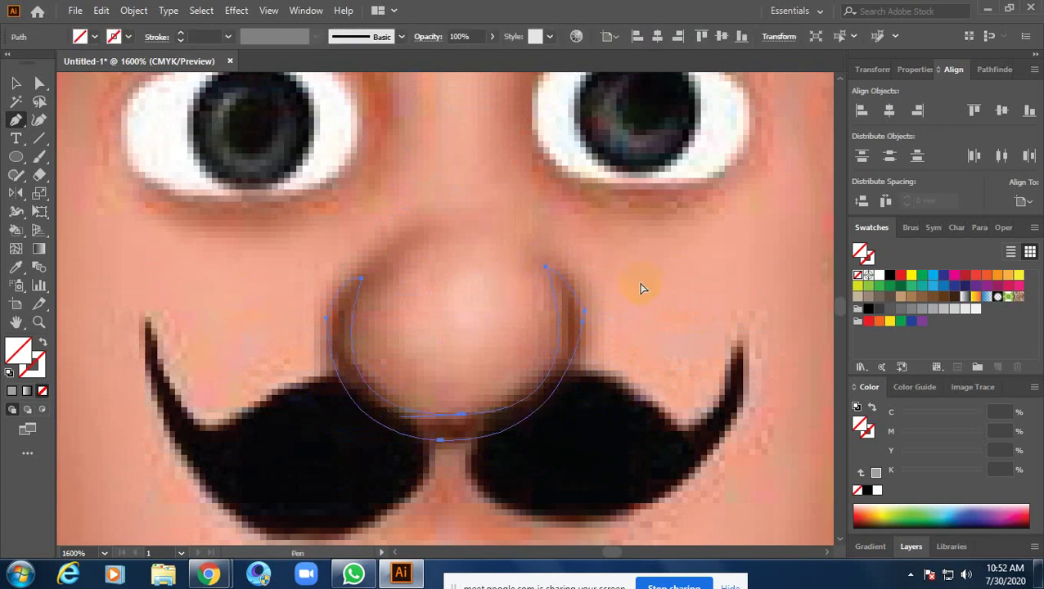
Continue the nose path and close it into a crescent
{"action": "mouse_move", "coordinate": [641, 289]}
{"action": "left_mouse_down"}
{"action": "mouse_move", "coordinate": [550, 285]}
{"action": "mouse_move", "coordinate": [560, 268]}
{"action": "mouse_move", "coordinate": [524, 269]}
{"action": "left_mouse_up"}
{"action": "scroll", "coordinate": [547, 283], "scroll_direction": "up", "scroll_amount": 2}
{"action": "scroll", "coordinate": [547, 282], "scroll_direction": "up", "scroll_amount": 2}
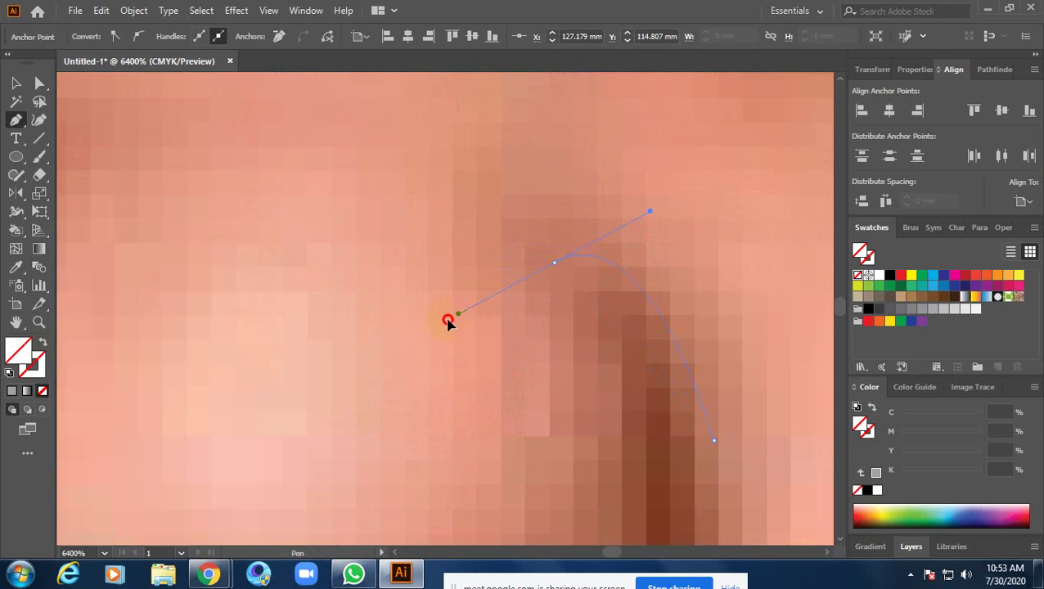
{"action": "scroll", "coordinate": [539, 294], "scroll_direction": "down", "scroll_amount": 2}
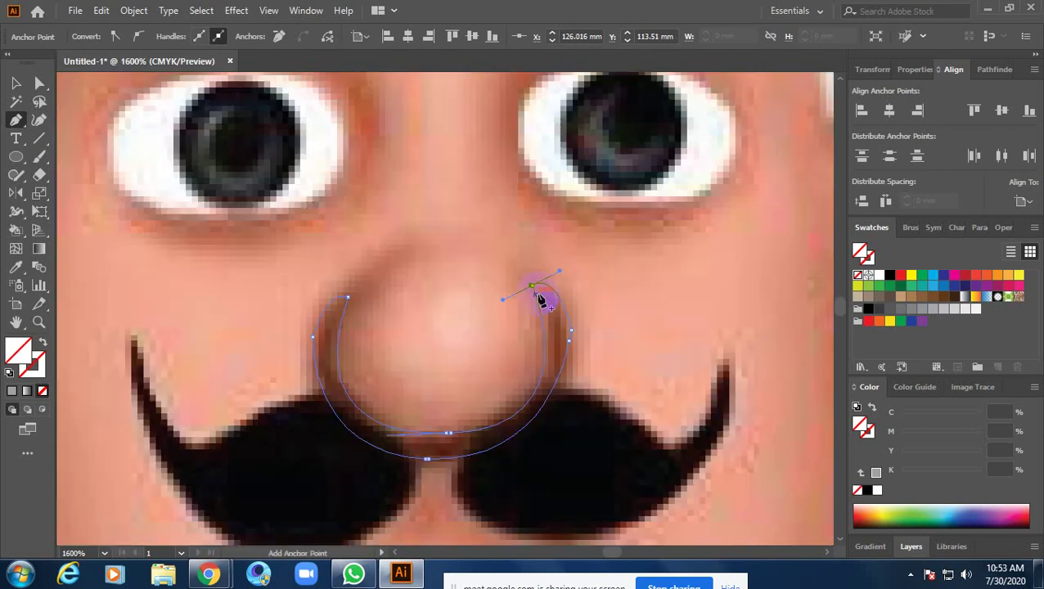
{"action": "left_click_drag", "start_coordinate": [540, 300], "coordinate": [541, 301]}
{"action": "left_click", "coordinate": [540, 300], "text": "ctrl"}
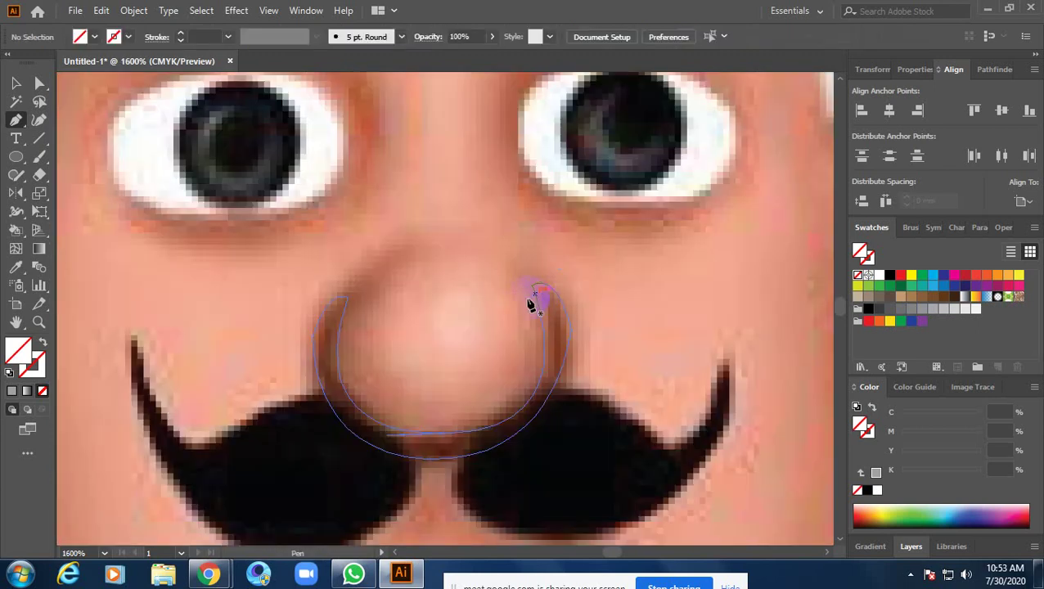
Restore default fill and stroke colours and select the nose crescent
{"action": "key", "text": "m"}
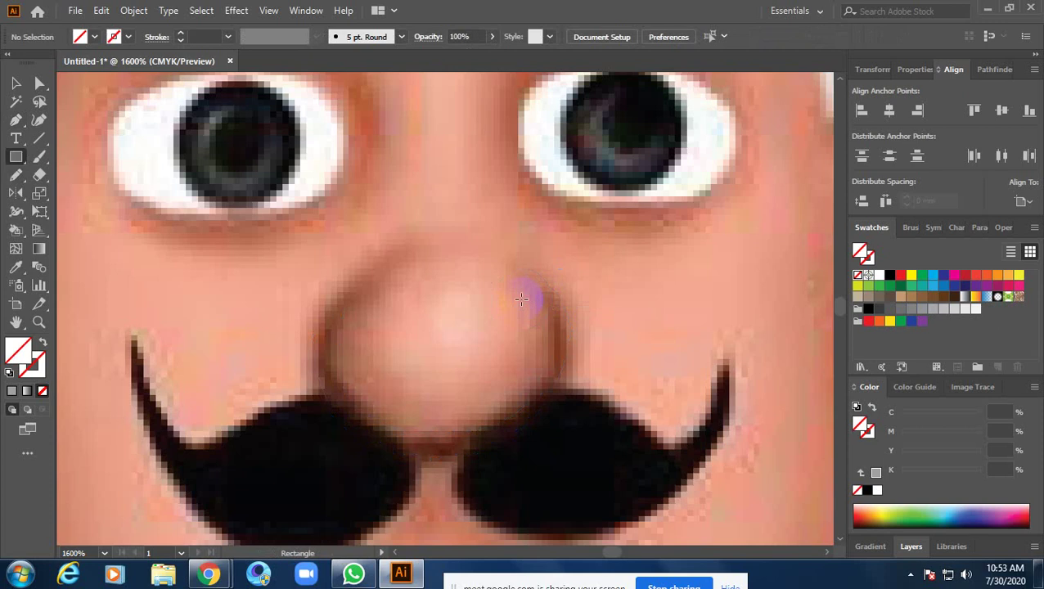
{"action": "key", "text": "comma"}
{"action": "key", "text": "n"}
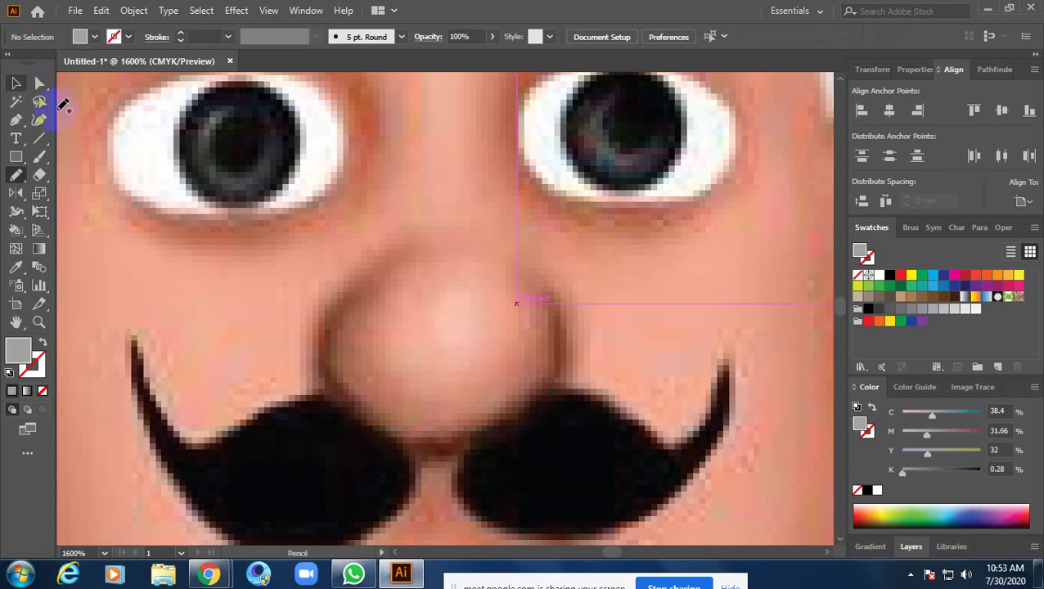
{"action": "left_click_drag", "start_coordinate": [559, 356], "coordinate": [565, 368]}
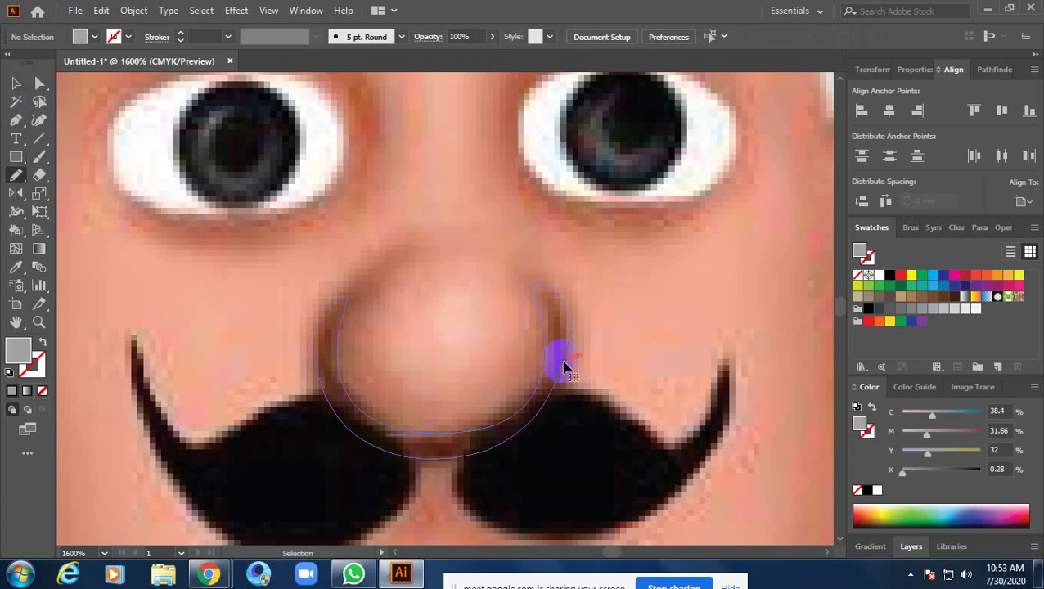
{"action": "left_click", "coordinate": [564, 369], "text": "ctrl"}
Fill the crescent with reddish-brown sampled from the nose shadow using the Eyedropper
{"action": "key", "text": "i"}
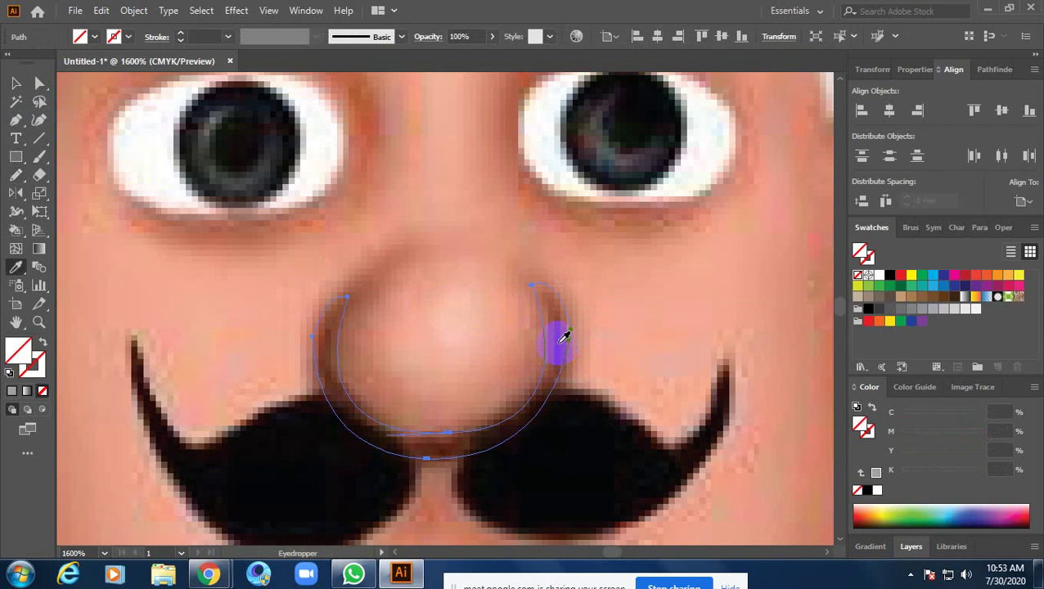
{"action": "left_click", "coordinate": [563, 320]}
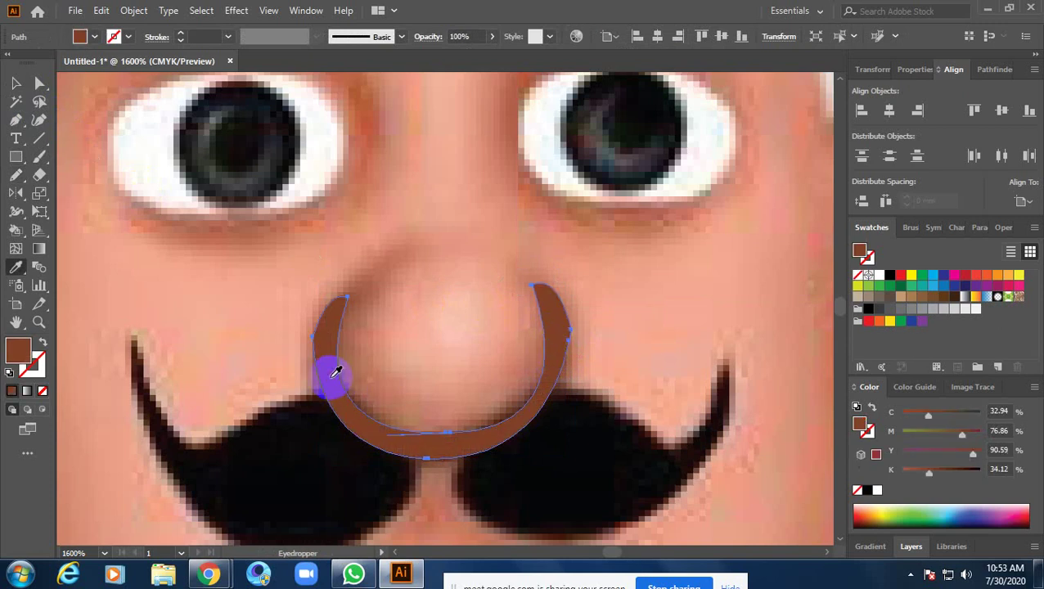
{"action": "left_click", "coordinate": [355, 283]}
{"action": "left_click", "coordinate": [336, 287]}
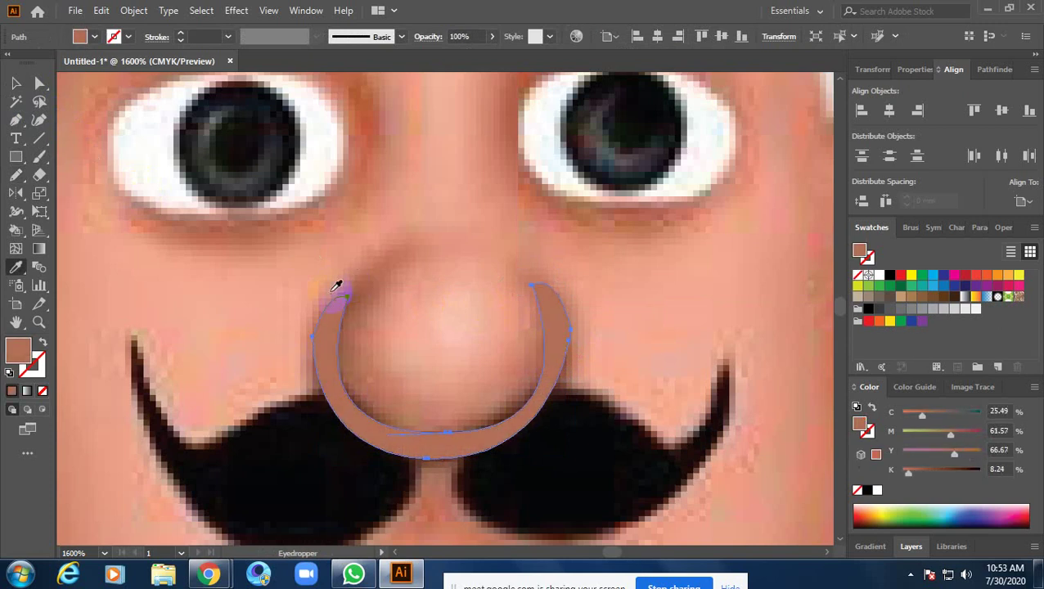
{"action": "left_click", "coordinate": [318, 379]}
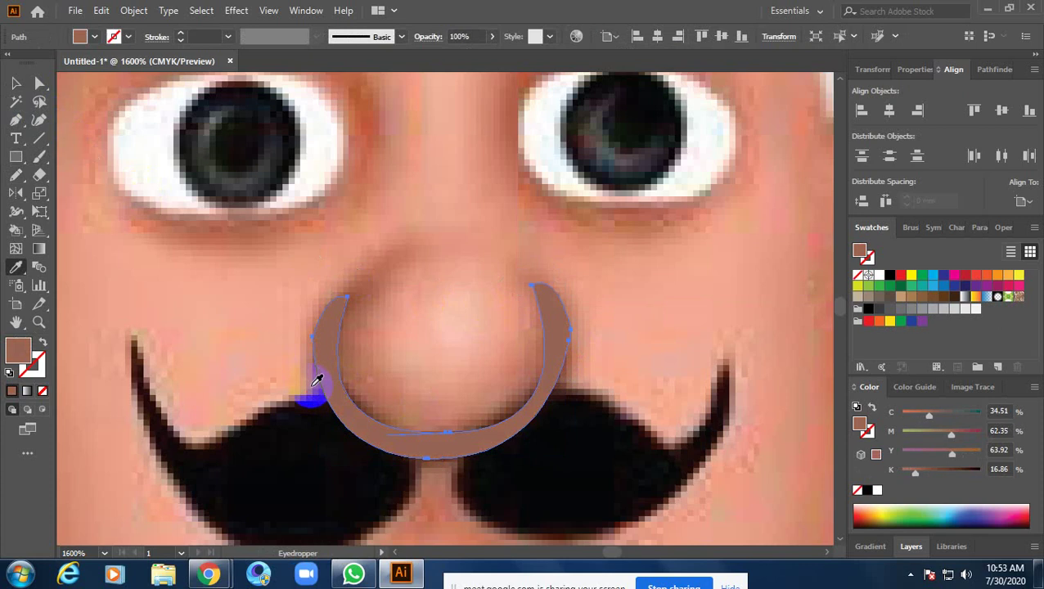
{"action": "left_click", "coordinate": [364, 300]}
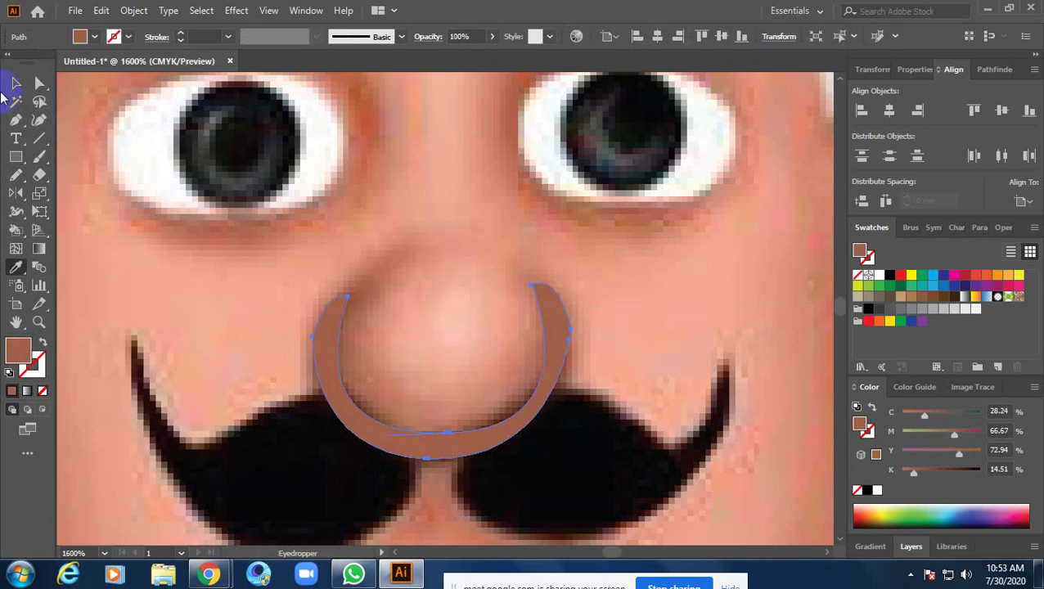
{"action": "left_click", "coordinate": [15, 82]}
{"action": "left_click", "coordinate": [477, 36]}
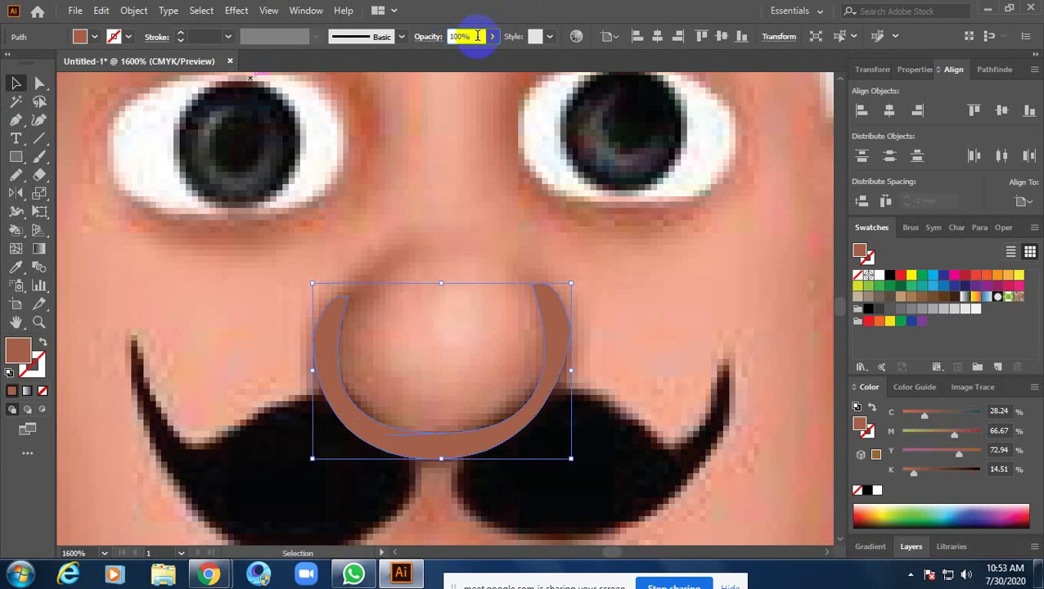
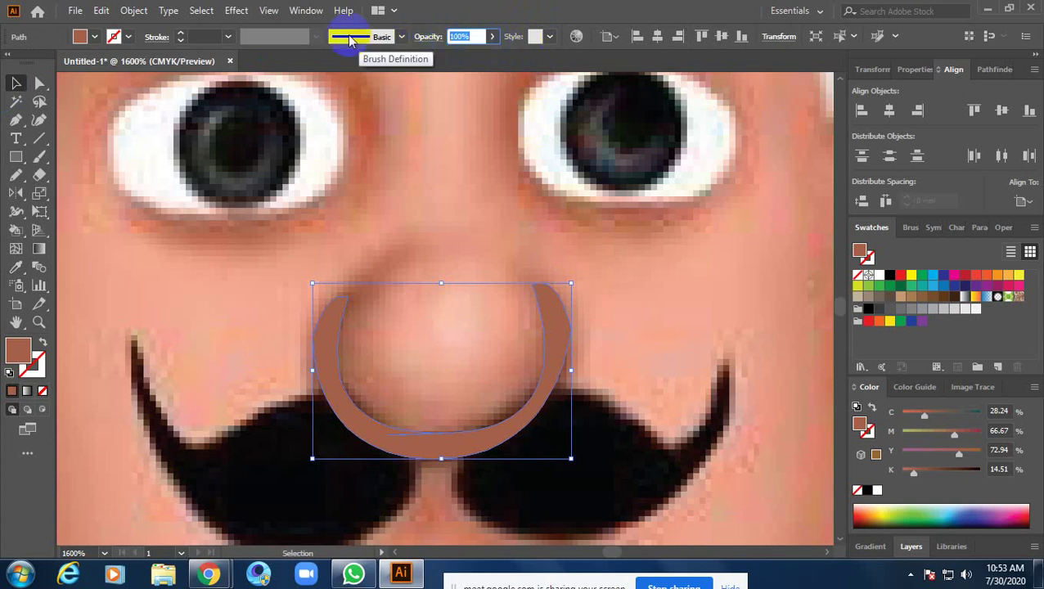
{"action": "type", "text": "60"}
Set the nose ring's opacity to 60% and zoom in on the nose
{"action": "key", "text": "Return"}
{"action": "left_click", "coordinate": [649, 290]}
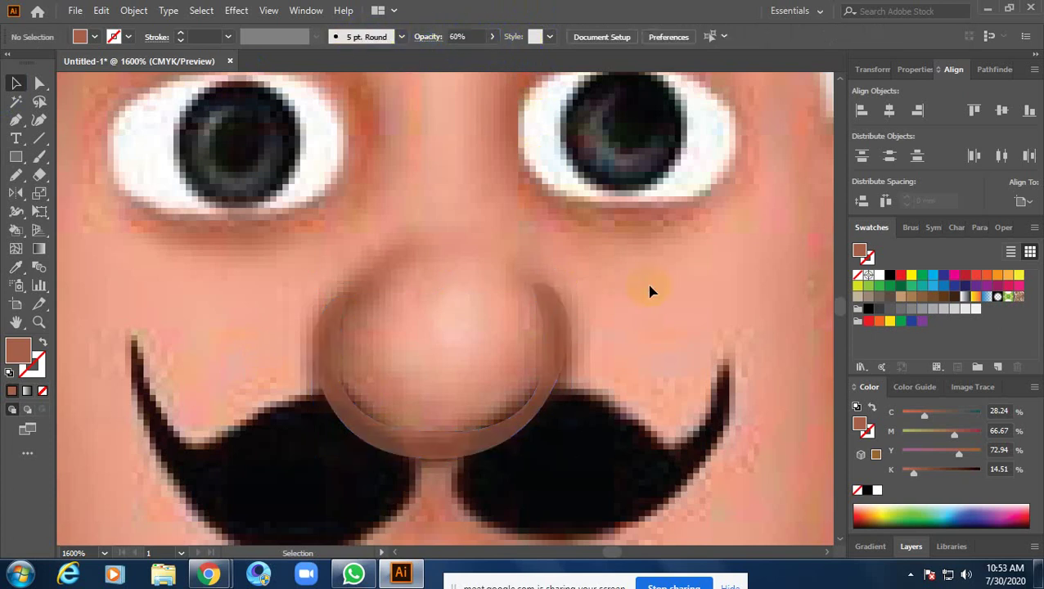
{"action": "left_click", "coordinate": [653, 286], "text": "ctrl+alt"}
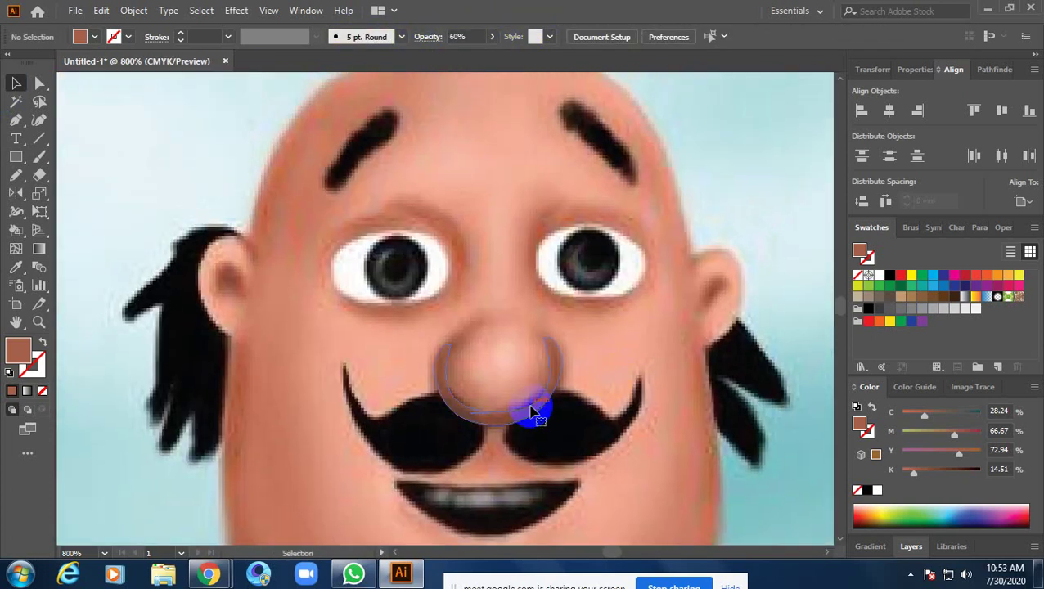
{"action": "left_click", "coordinate": [532, 412]}
{"action": "left_click", "coordinate": [491, 373], "text": "ctrl"}
{"action": "left_click", "coordinate": [492, 374], "text": "ctrl"}
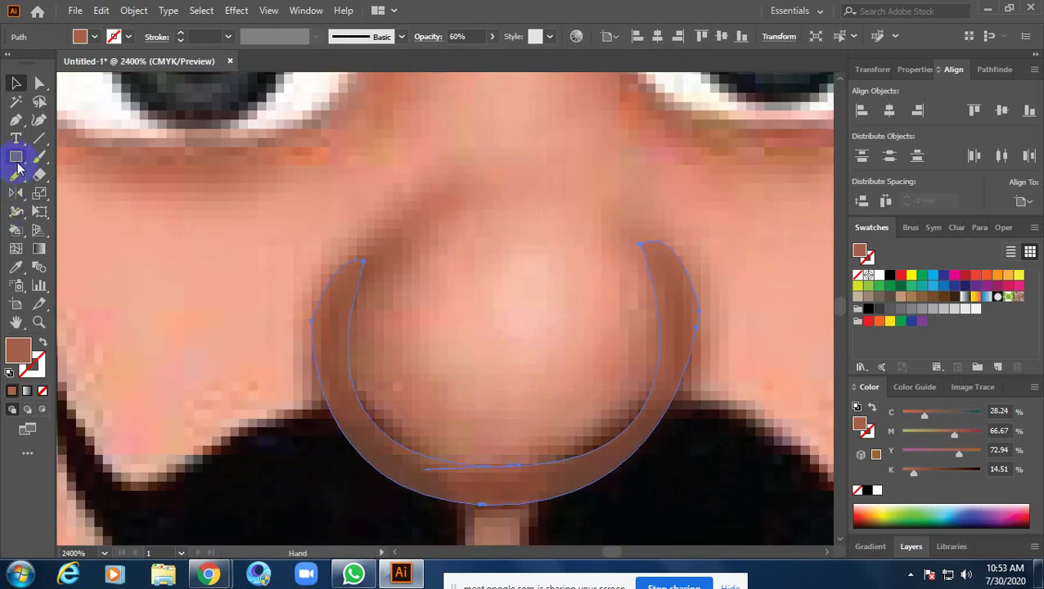
Draw an ellipse over the nose and enlarge it to fit the nose's edges
{"action": "left_click_drag", "start_coordinate": [18, 163], "coordinate": [82, 194]}
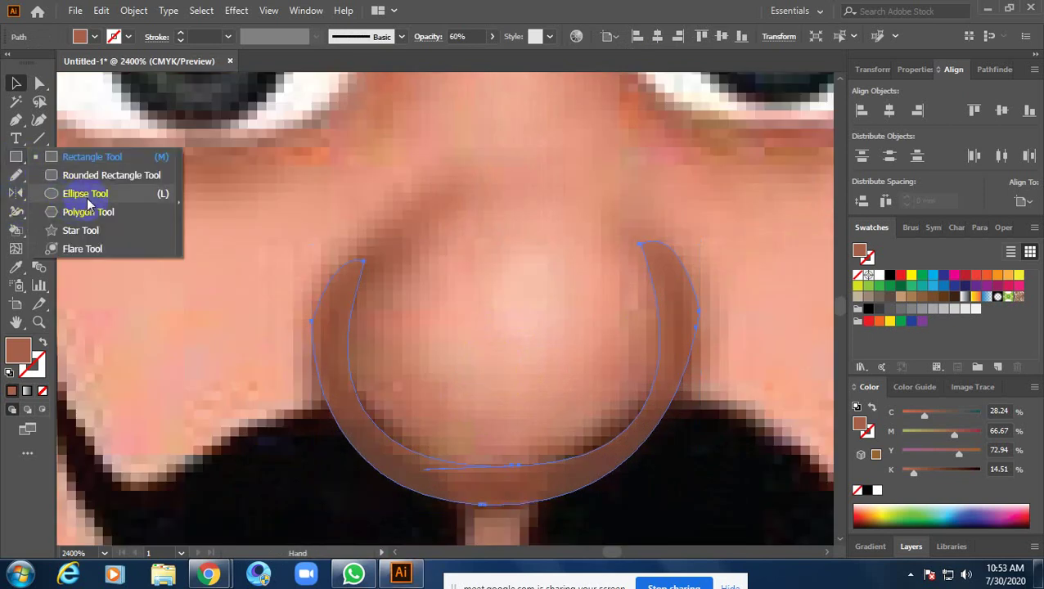
{"action": "mouse_move", "coordinate": [501, 331]}
{"action": "left_mouse_down"}
{"action": "mouse_move", "coordinate": [652, 434]}
{"action": "mouse_move", "coordinate": [670, 482]}
{"action": "left_mouse_up"}
{"action": "left_click", "coordinate": [15, 83]}
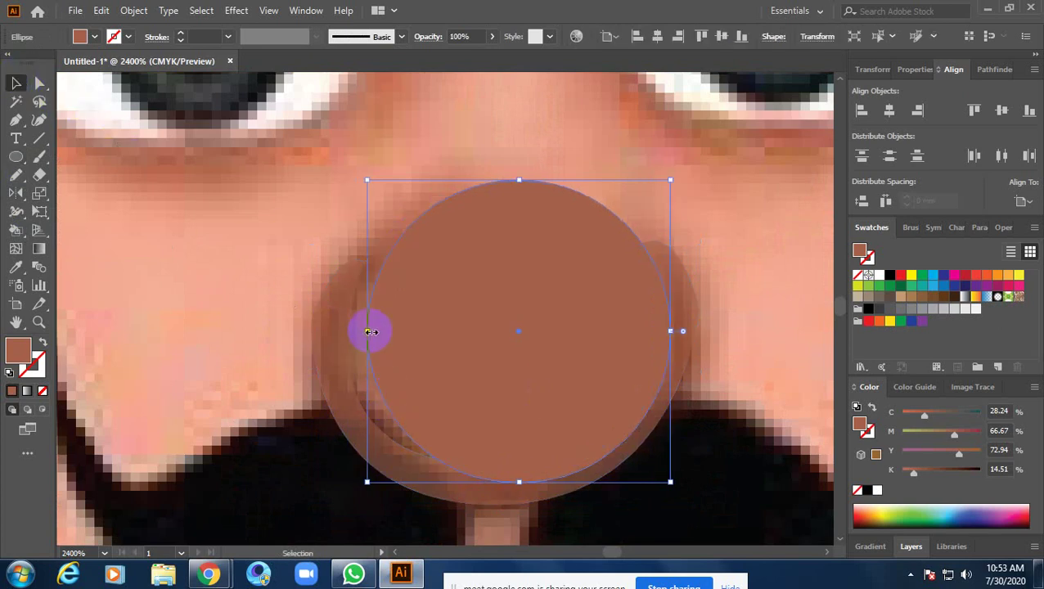
{"action": "left_click_drag", "start_coordinate": [361, 332], "coordinate": [349, 332]}
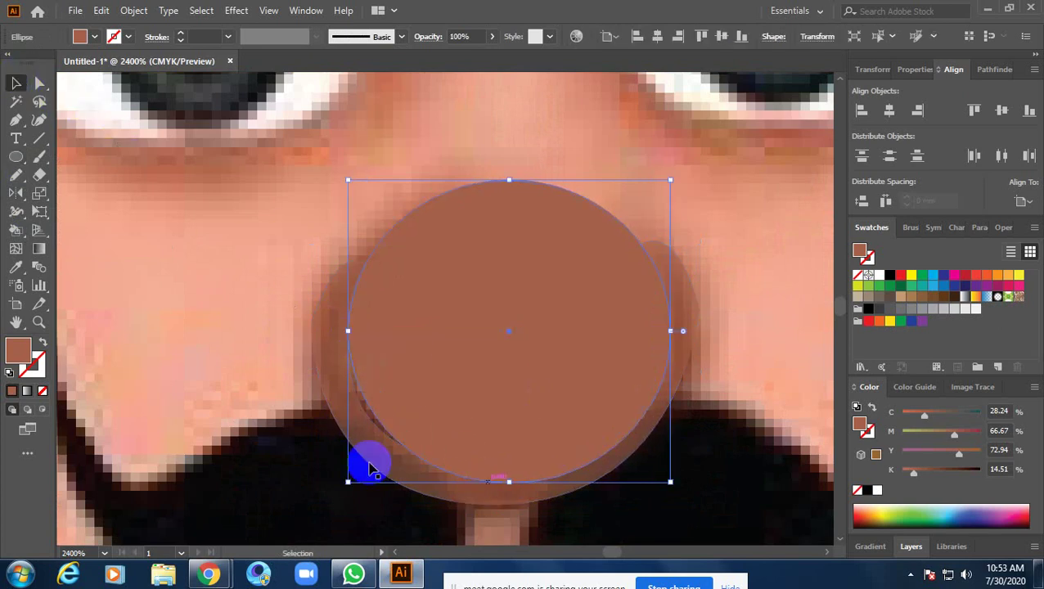
{"action": "left_click_drag", "start_coordinate": [348, 482], "coordinate": [339, 492]}
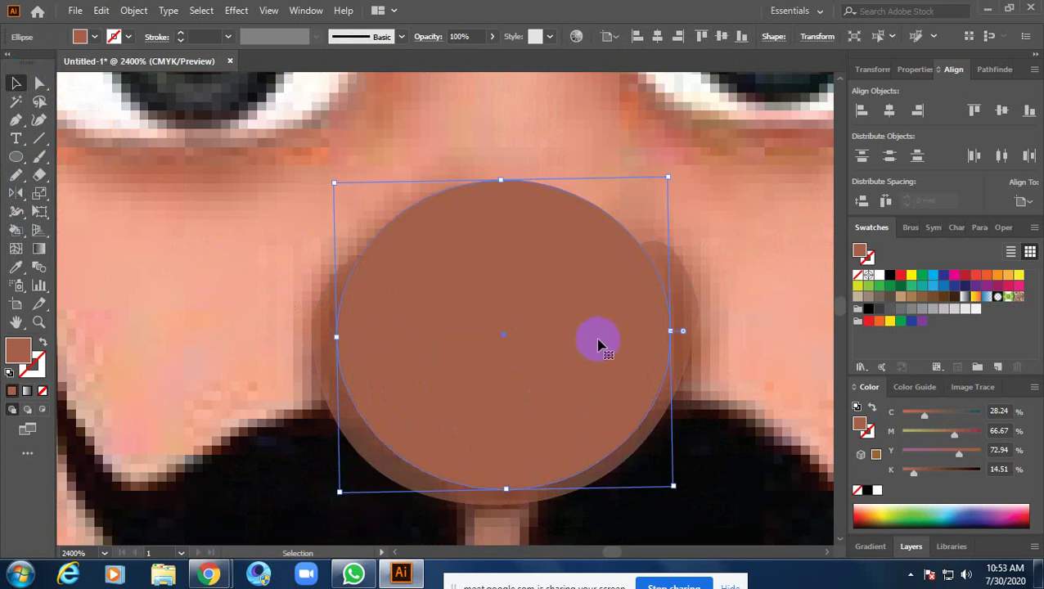
Fill the nose circle with the light skin colour sampled from the photo
{"action": "key", "text": "p"}
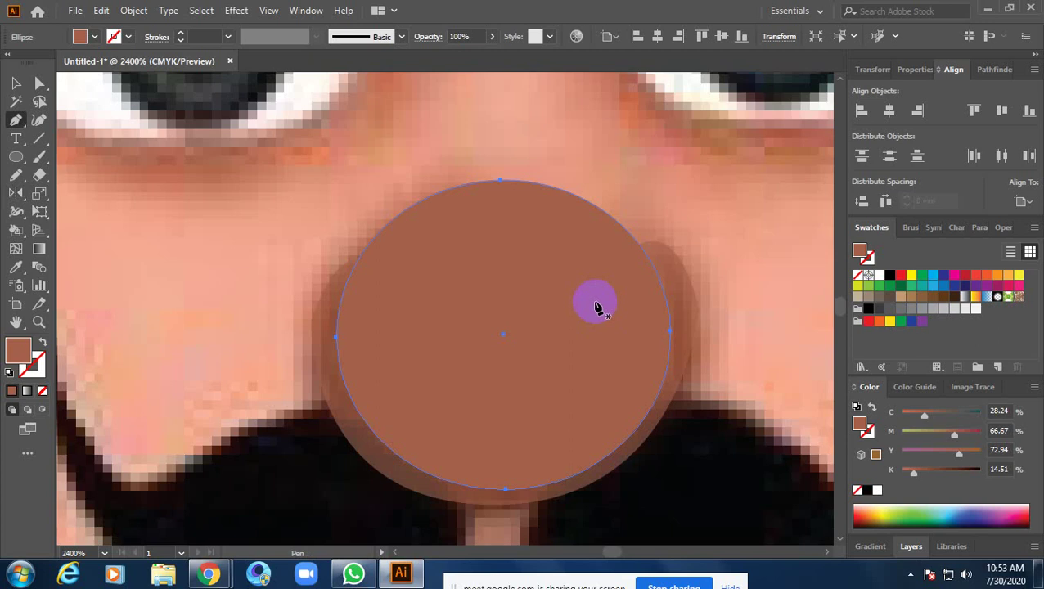
{"action": "key", "text": "i"}
{"action": "left_click", "coordinate": [541, 104]}
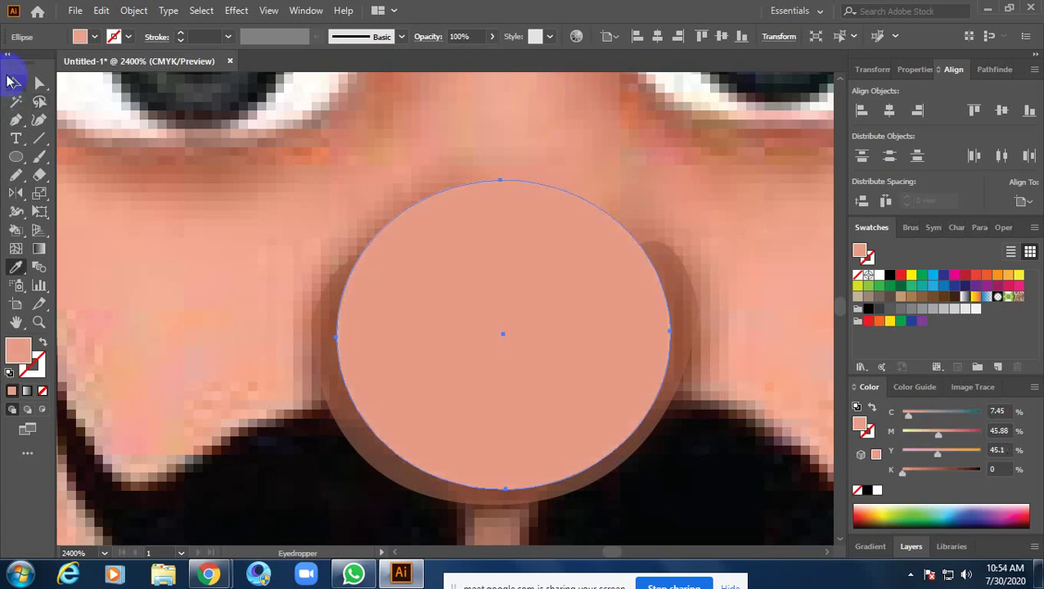
{"action": "left_click", "coordinate": [12, 82]}
Apply a white-to-black linear gradient to the nose circle's fill
{"action": "left_click", "coordinate": [621, 293], "text": "ctrl+alt"}
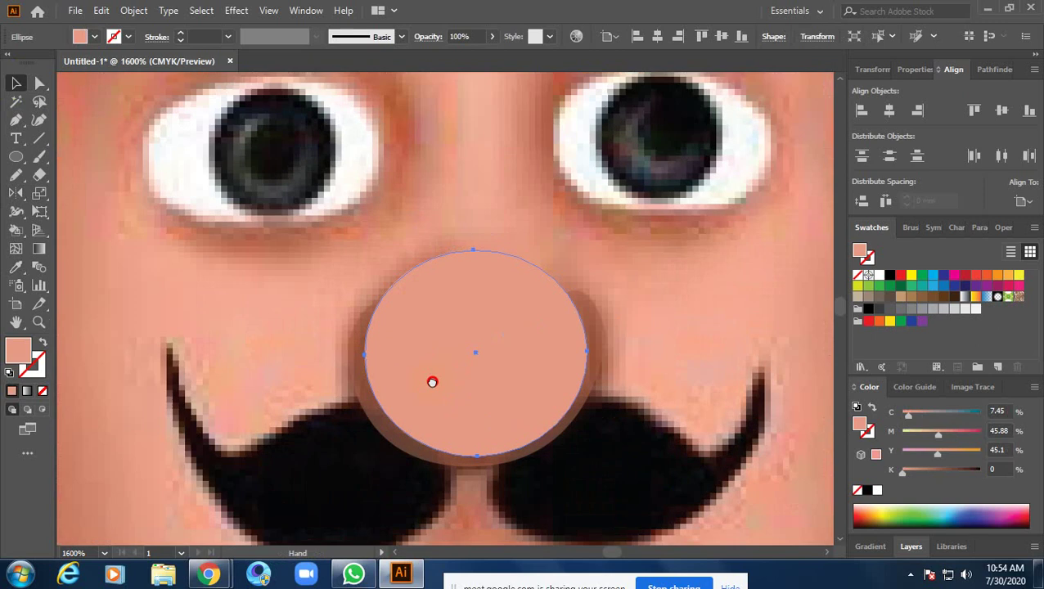
{"action": "left_click", "coordinate": [38, 248]}
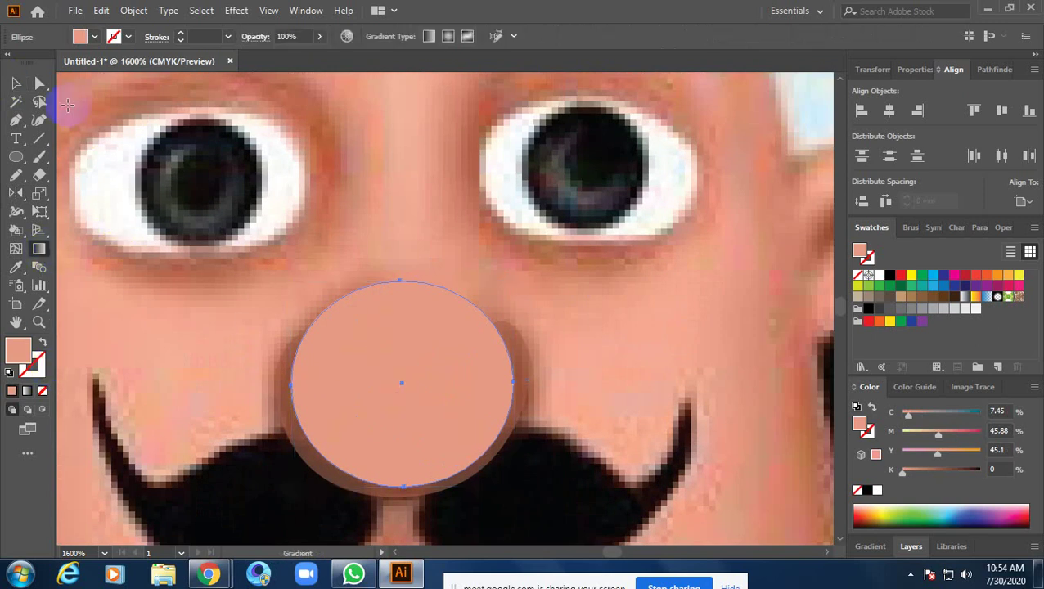
{"action": "left_click", "coordinate": [15, 83]}
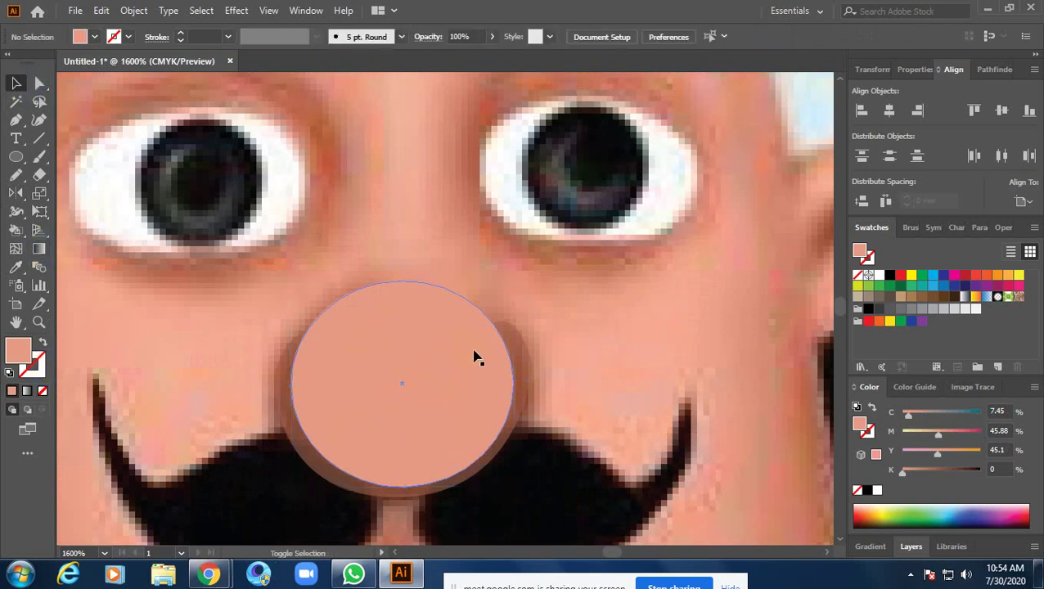
{"action": "left_click", "coordinate": [907, 471]}
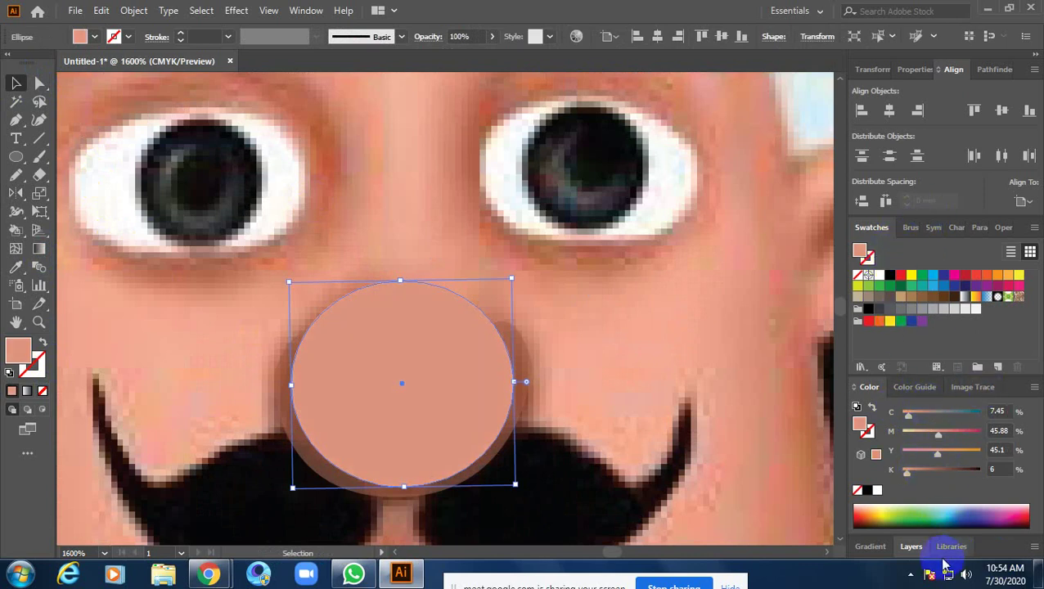
{"action": "left_click", "coordinate": [870, 547]}
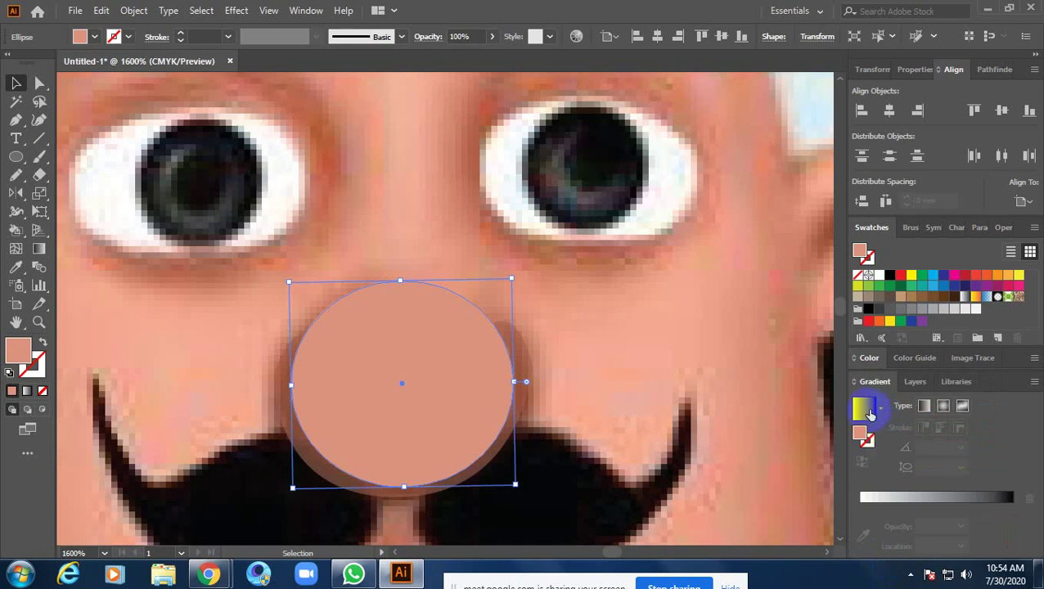
{"action": "left_click", "coordinate": [867, 409]}
{"action": "key", "text": "ctrl+z"}
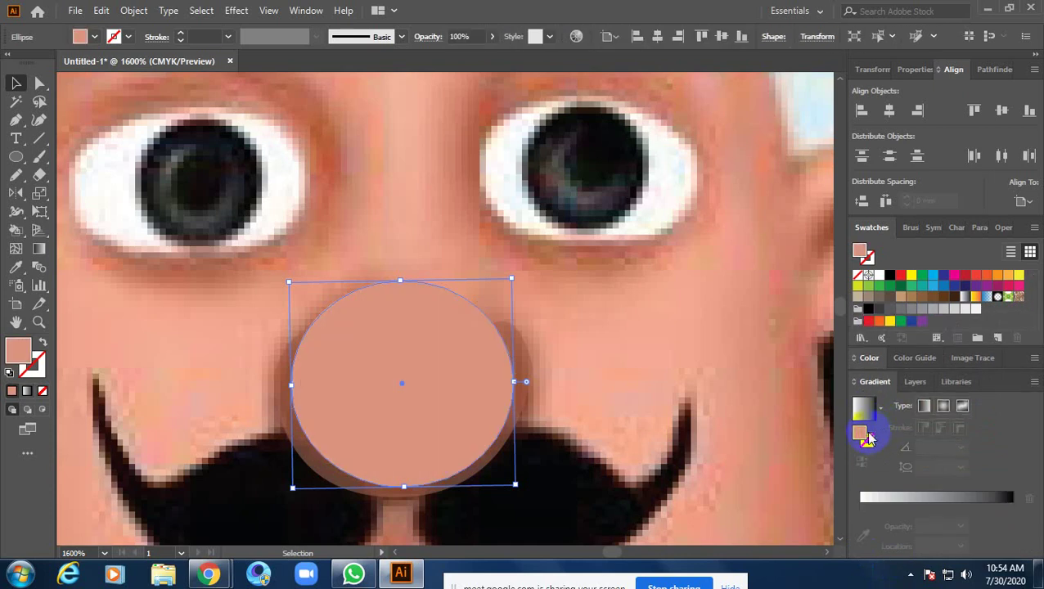
{"action": "left_click", "coordinate": [900, 497]}
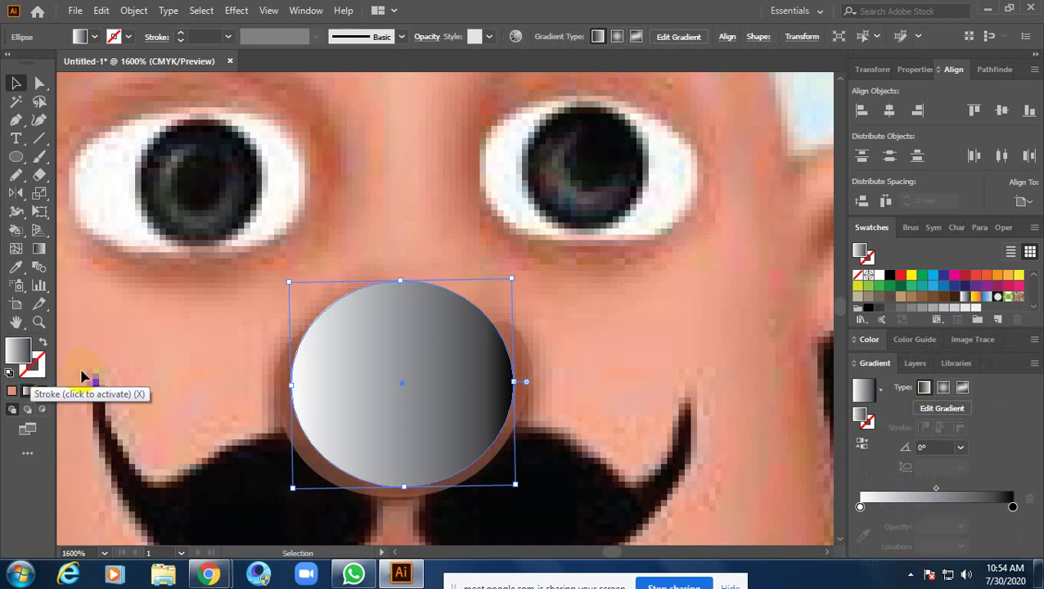
Make a reflected copy of the nose beside the head, filled with sampled skin colour
{"action": "left_click", "coordinate": [360, 366], "text": "ctrl+alt"}
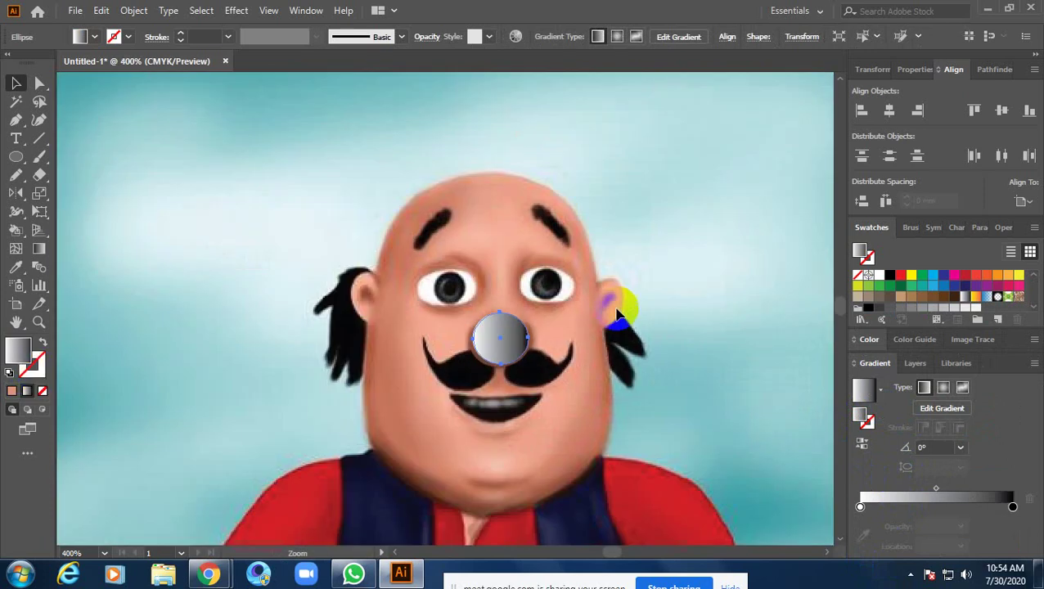
{"action": "left_click", "coordinate": [619, 300], "text": "ctrl+alt"}
{"action": "left_click", "coordinate": [16, 192]}
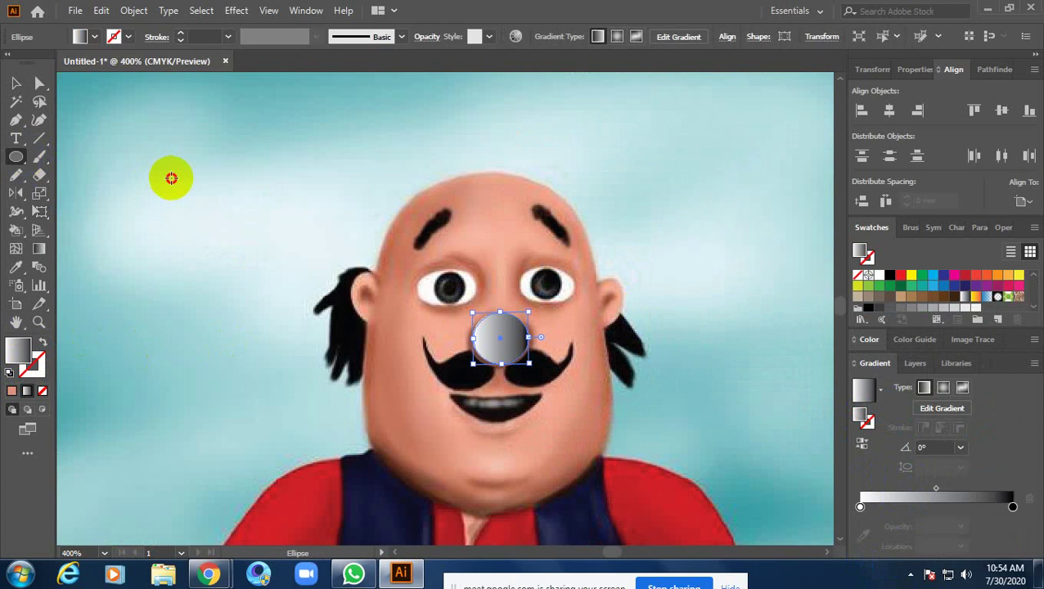
{"action": "left_click_drag", "start_coordinate": [173, 174], "coordinate": [249, 286]}
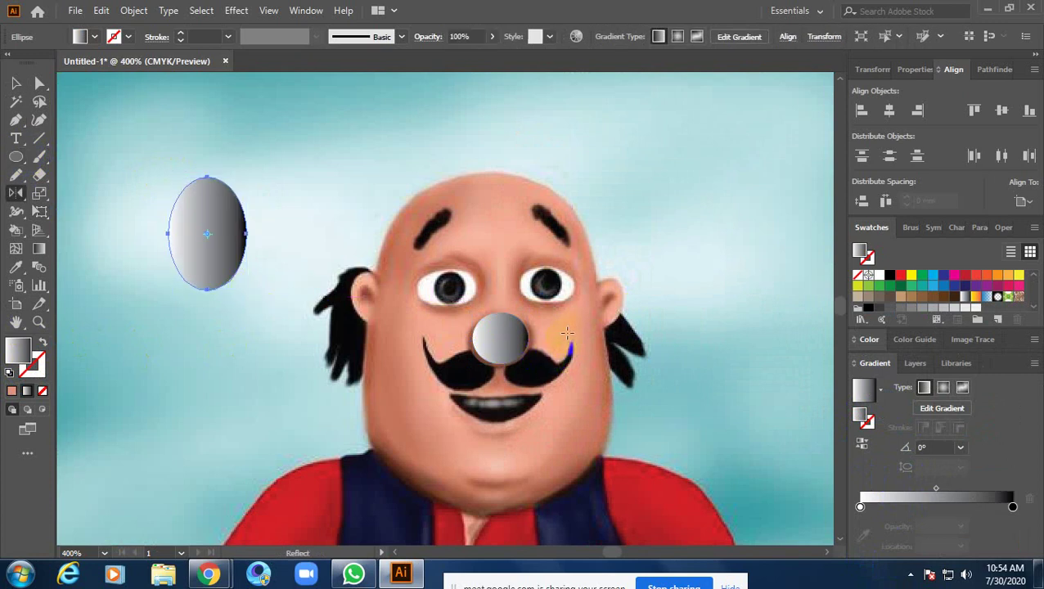
{"action": "key", "text": "p"}
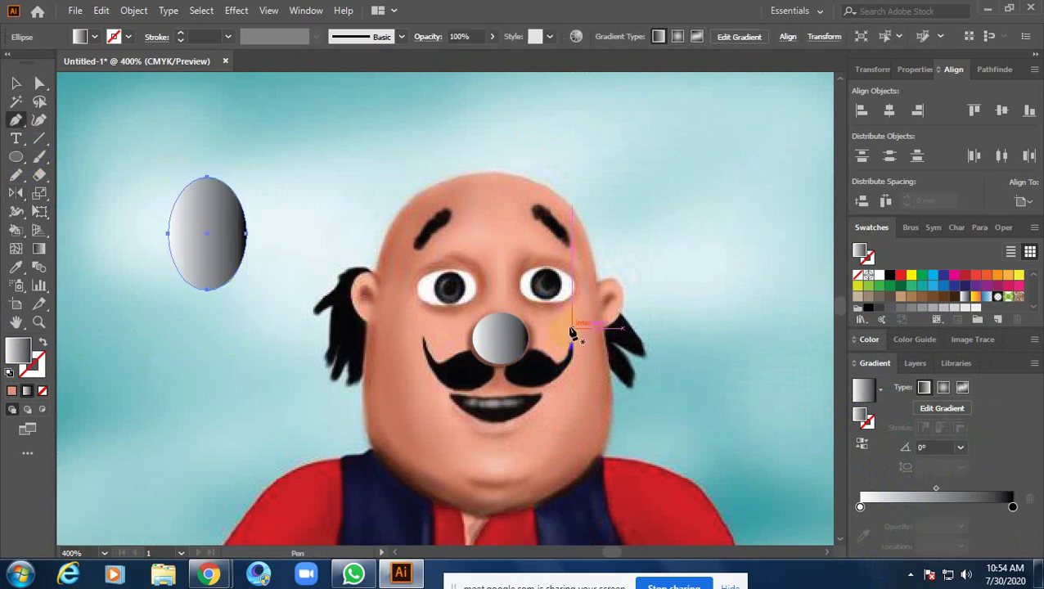
{"action": "key", "text": "i"}
{"action": "left_click", "coordinate": [569, 327]}
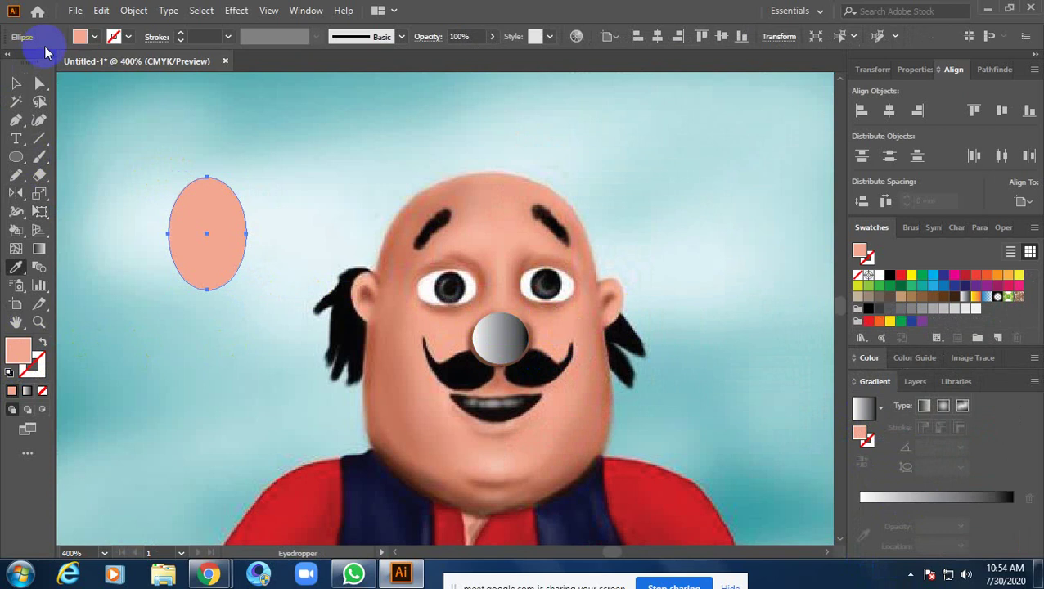
{"action": "left_click", "coordinate": [17, 83]}
Copy the copied oval's skin hex code F1A68F from the colour picker
{"action": "left_click", "coordinate": [223, 242]}
{"action": "double_click", "coordinate": [15, 353]}
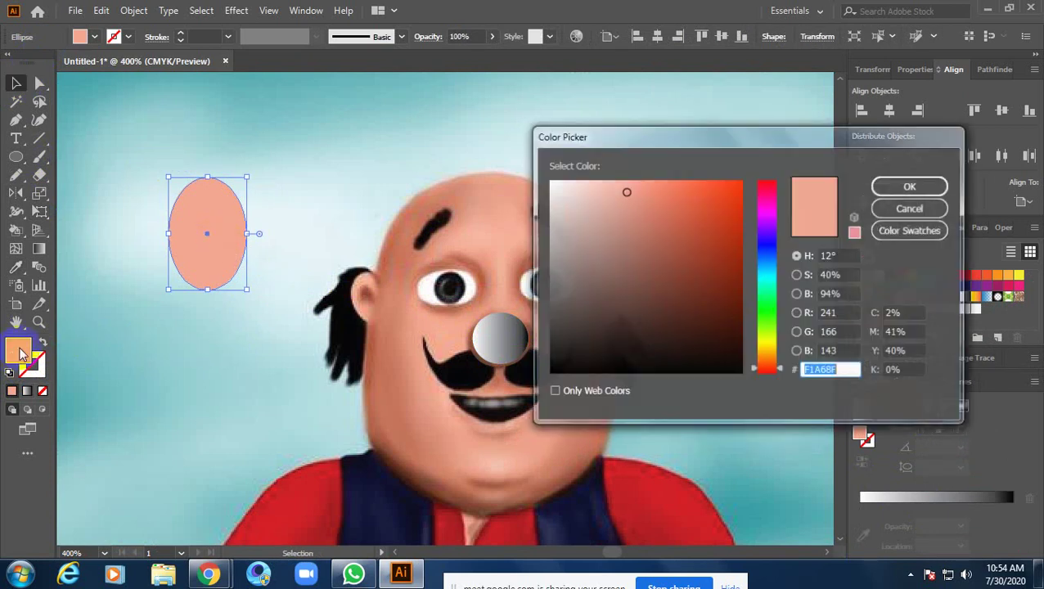
{"action": "right_click", "coordinate": [831, 371]}
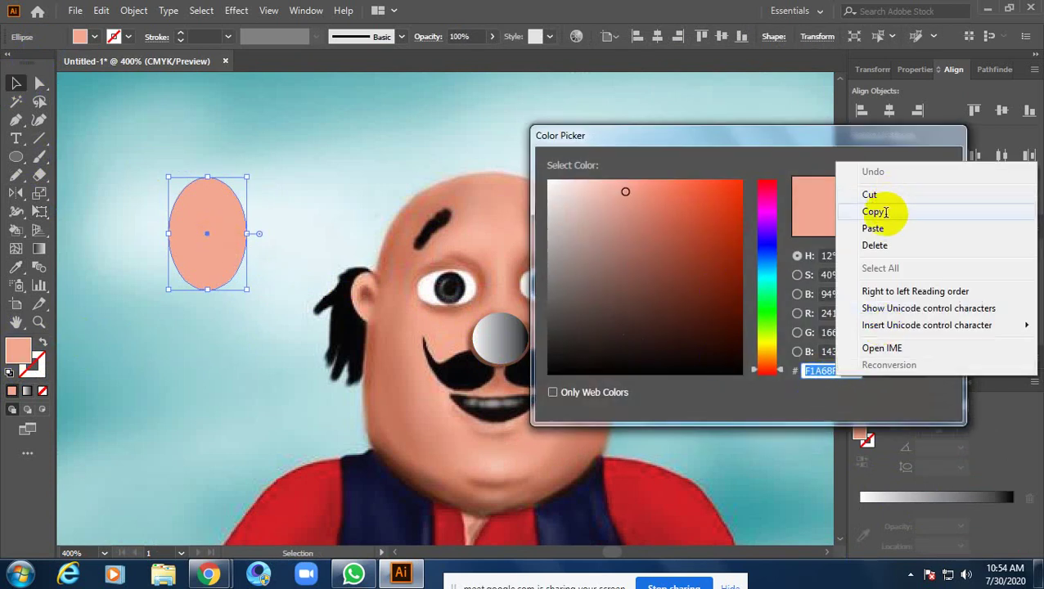
{"action": "left_click", "coordinate": [874, 212]}
{"action": "left_click", "coordinate": [904, 181]}
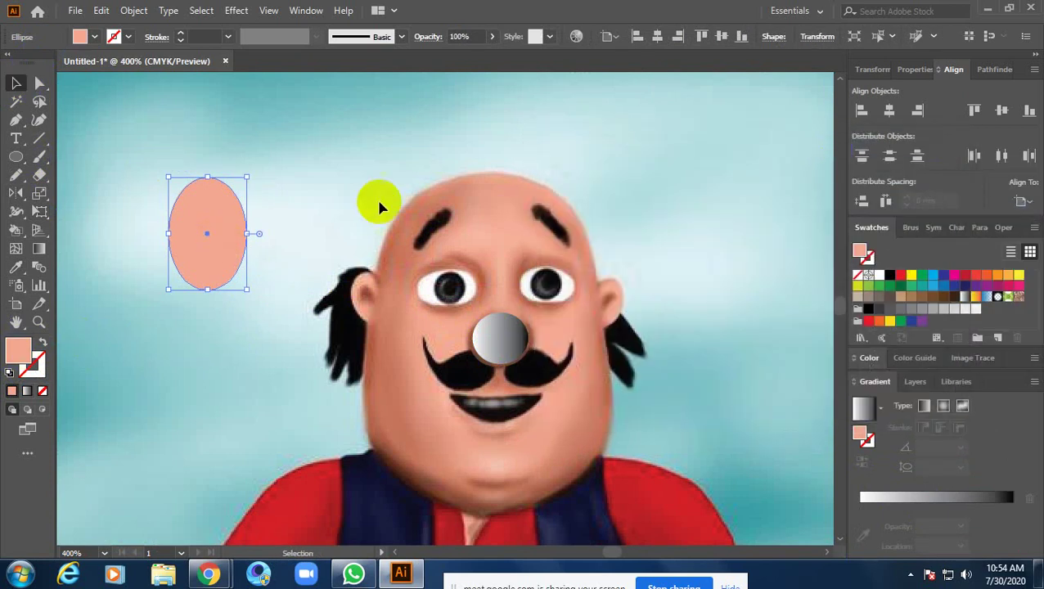
Delete the temporary skin-coloured oval and select the gradient nose circle
{"action": "key", "text": "Delete"}
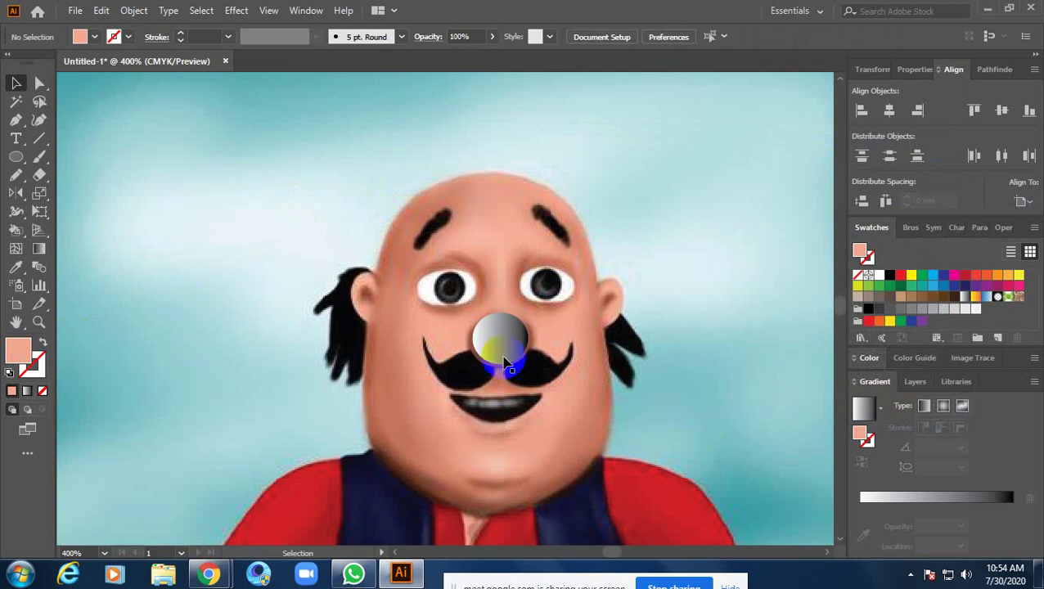
{"action": "left_click", "coordinate": [507, 344]}
{"action": "scroll", "coordinate": [507, 343], "scroll_direction": "up", "scroll_amount": 2}
{"action": "left_click_drag", "start_coordinate": [778, 413], "coordinate": [609, 413]}
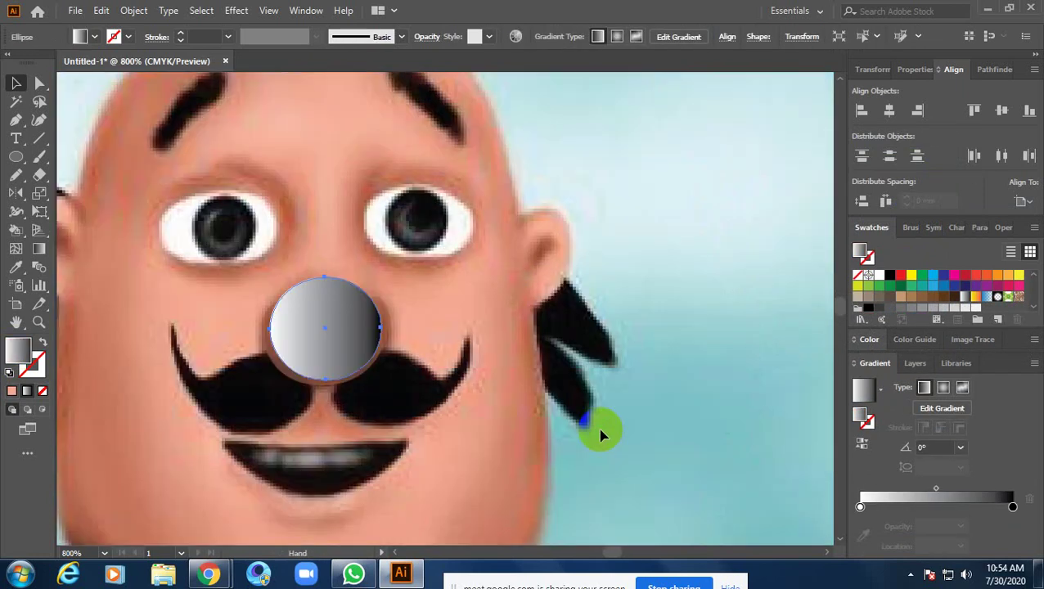
Set the gradient's left stop to RGB hex F1A68F
{"action": "left_click", "coordinate": [874, 516]}
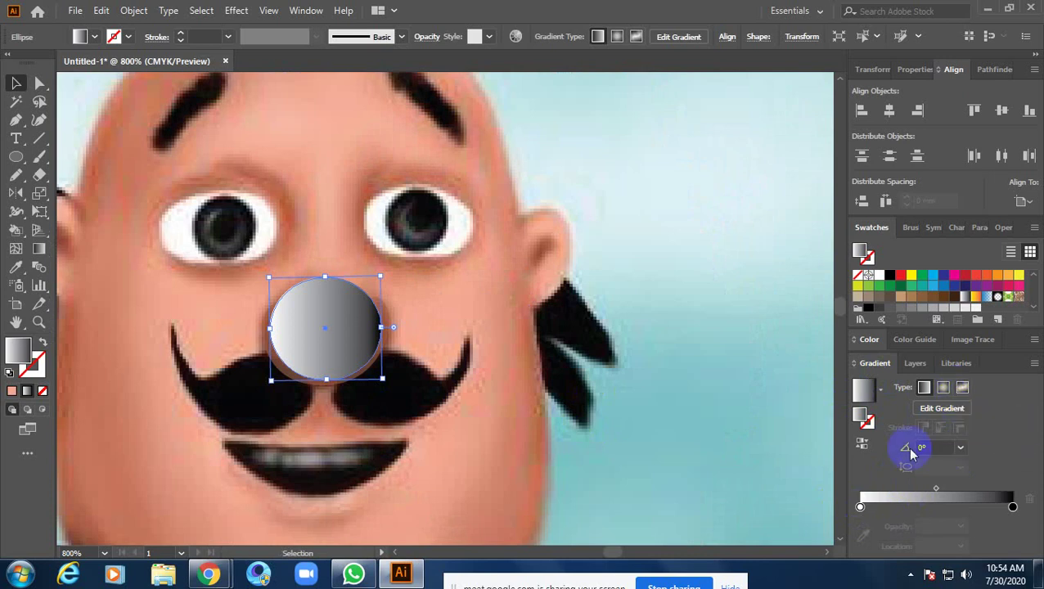
{"action": "double_click", "coordinate": [860, 507]}
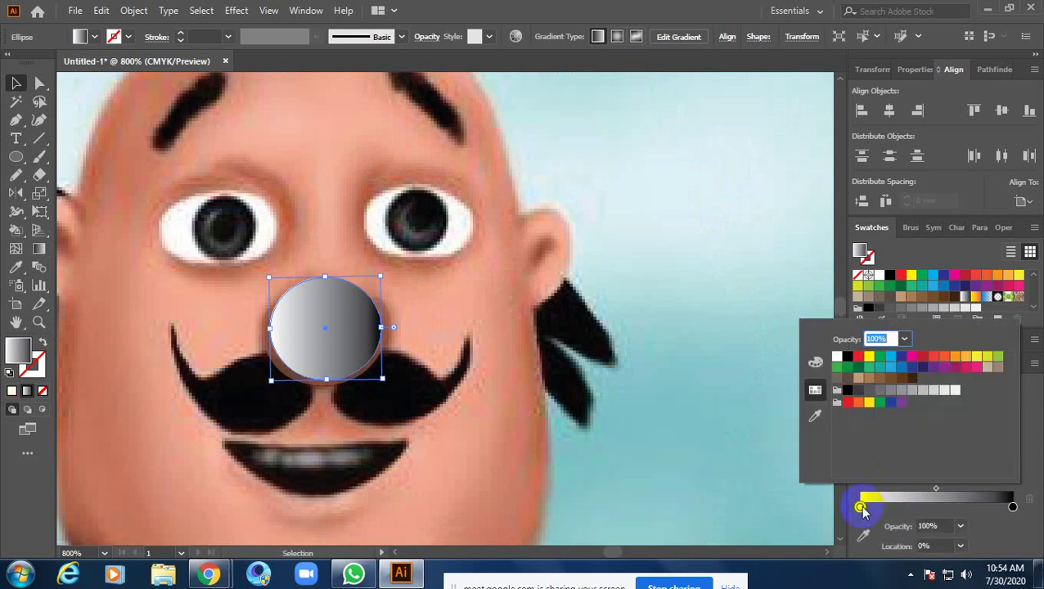
{"action": "left_click", "coordinate": [815, 362]}
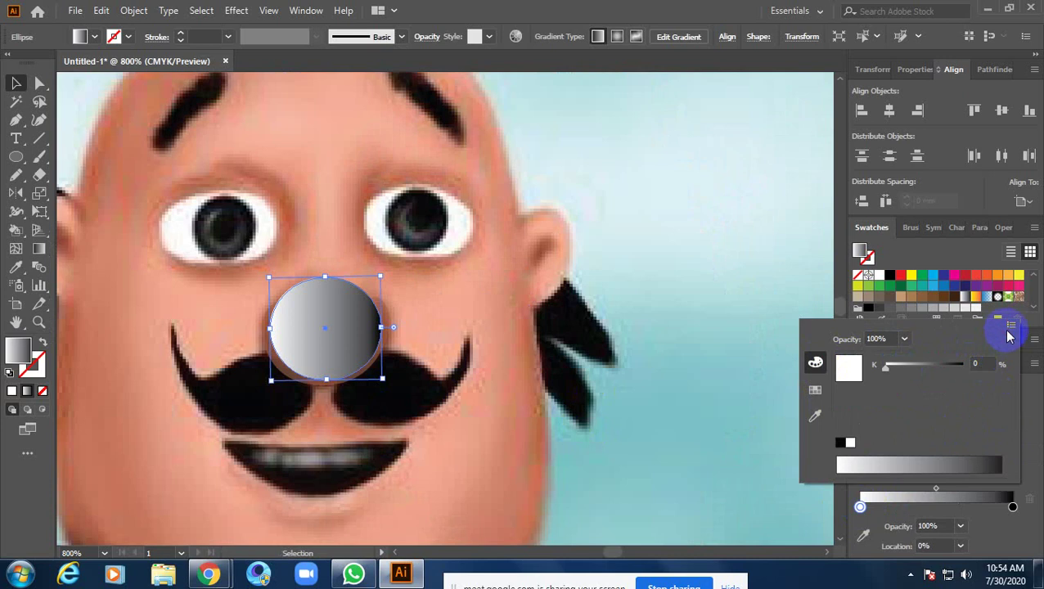
{"action": "left_click", "coordinate": [1011, 326]}
{"action": "left_click", "coordinate": [874, 352]}
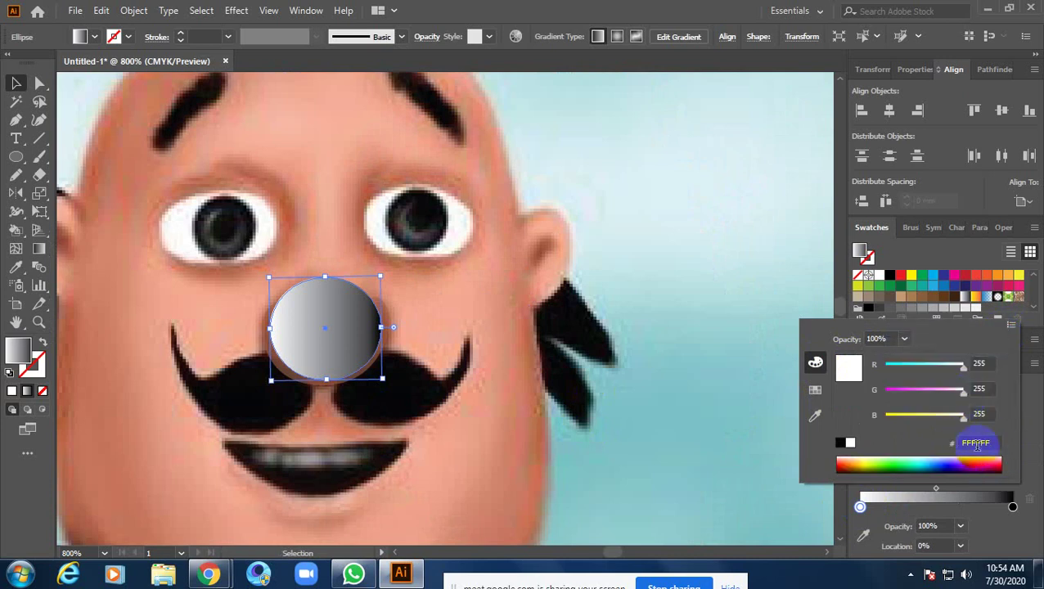
{"action": "left_click_drag", "start_coordinate": [992, 442], "coordinate": [916, 442]}
{"action": "type", "text": "F1A68F"}
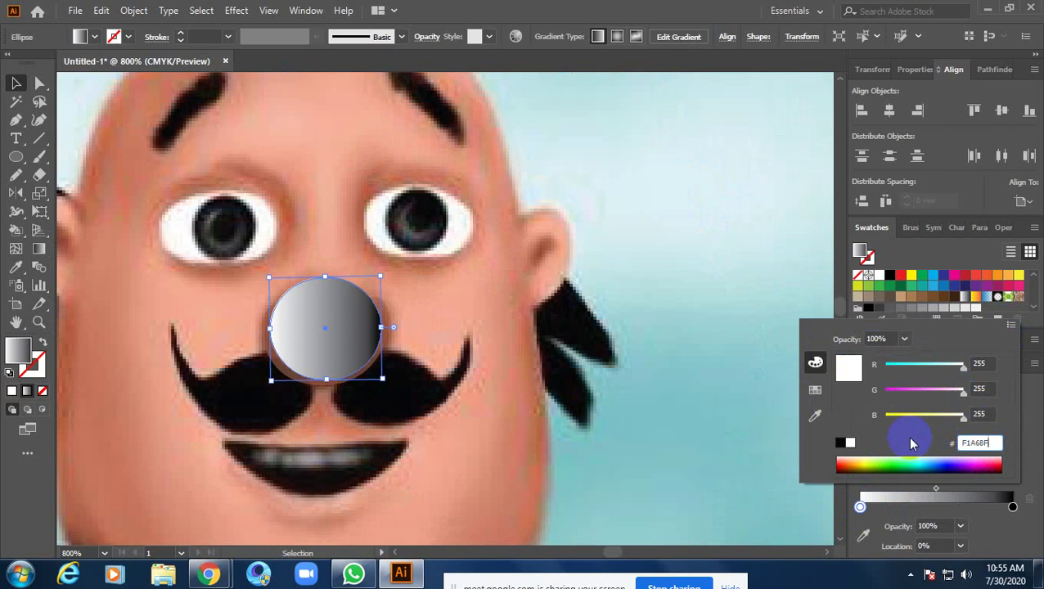
{"action": "key", "text": "Return"}
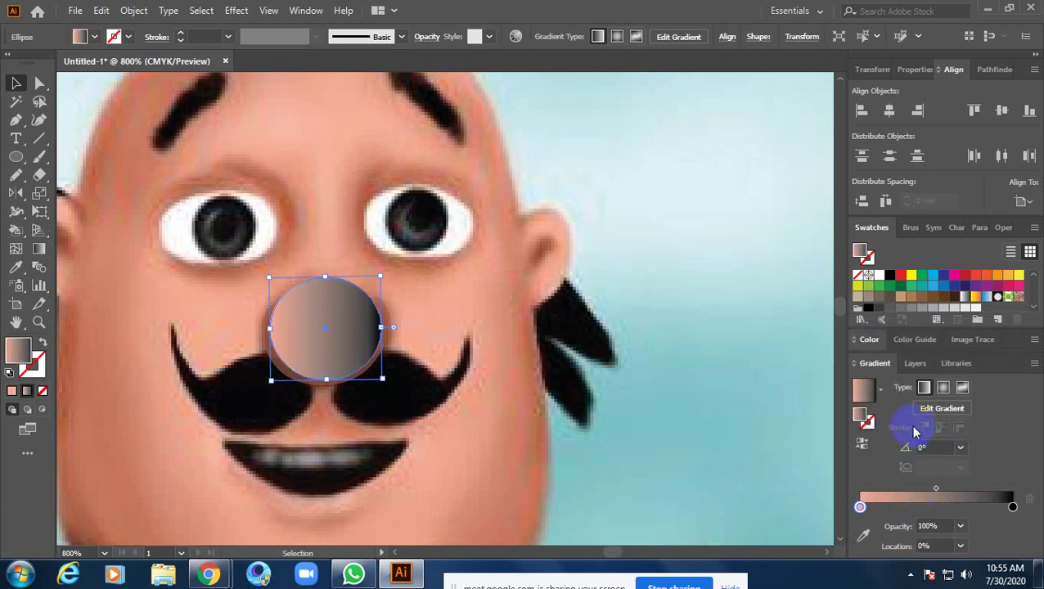
Set the gradient's right stop to RGB hex F1A68F as well
{"action": "left_click", "coordinate": [1012, 507]}
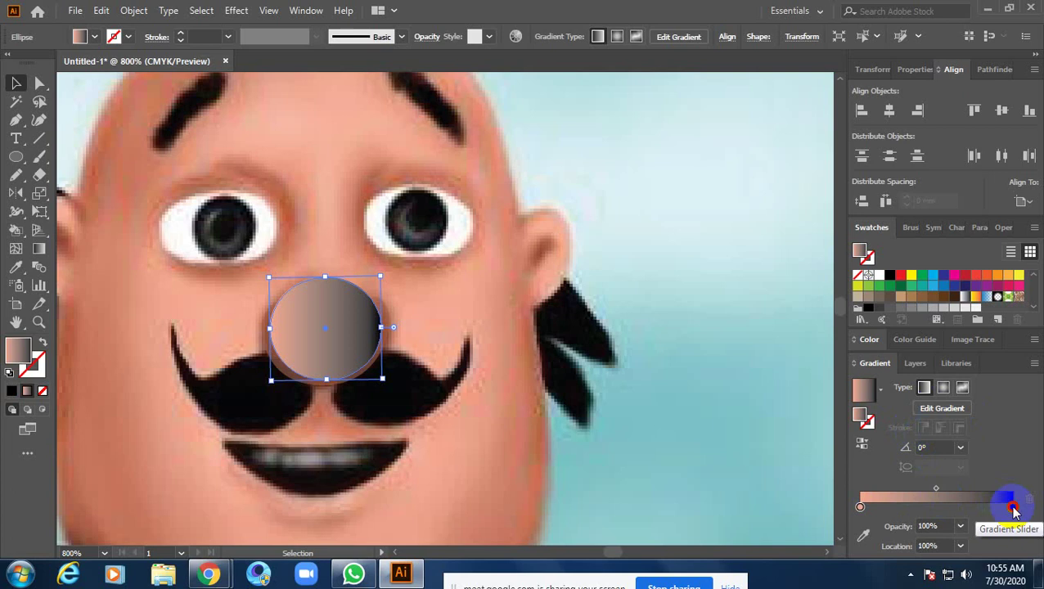
{"action": "double_click", "coordinate": [1012, 507]}
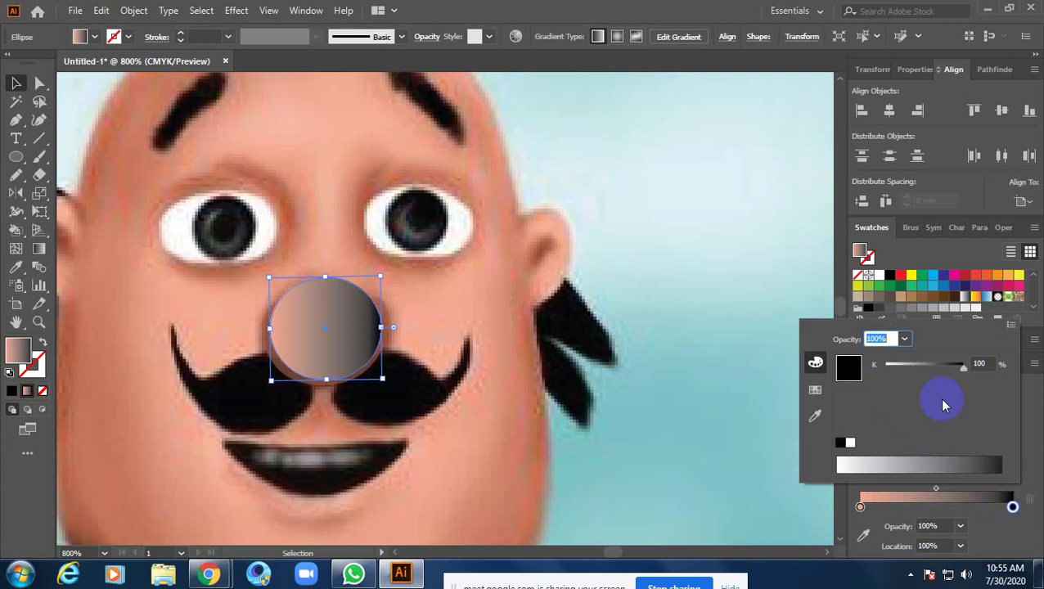
{"action": "left_click", "coordinate": [1008, 326]}
{"action": "left_click", "coordinate": [938, 352]}
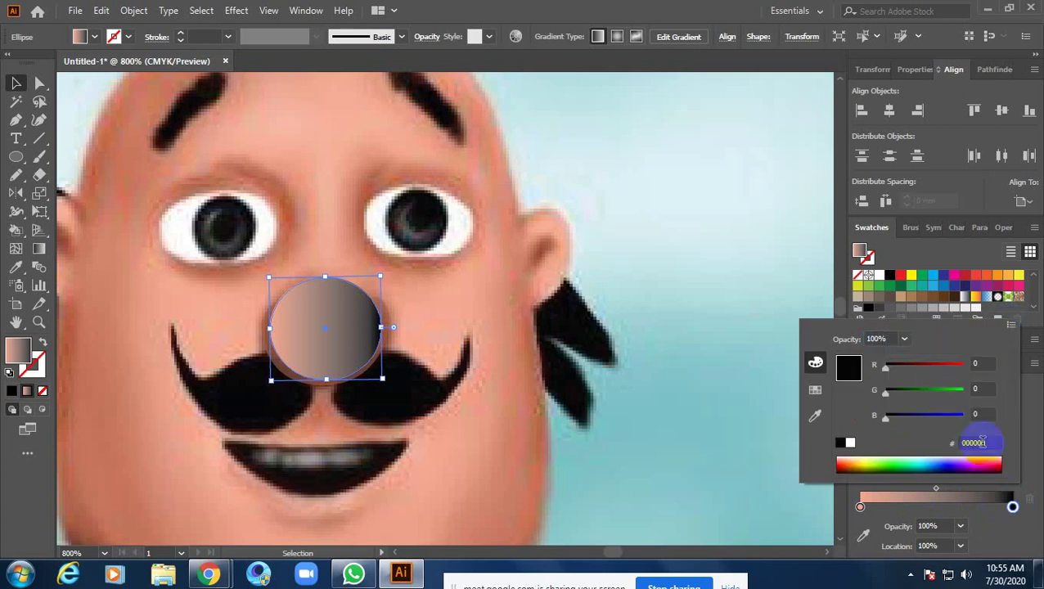
{"action": "left_click", "coordinate": [980, 443]}
{"action": "type", "text": "F1A68F"}
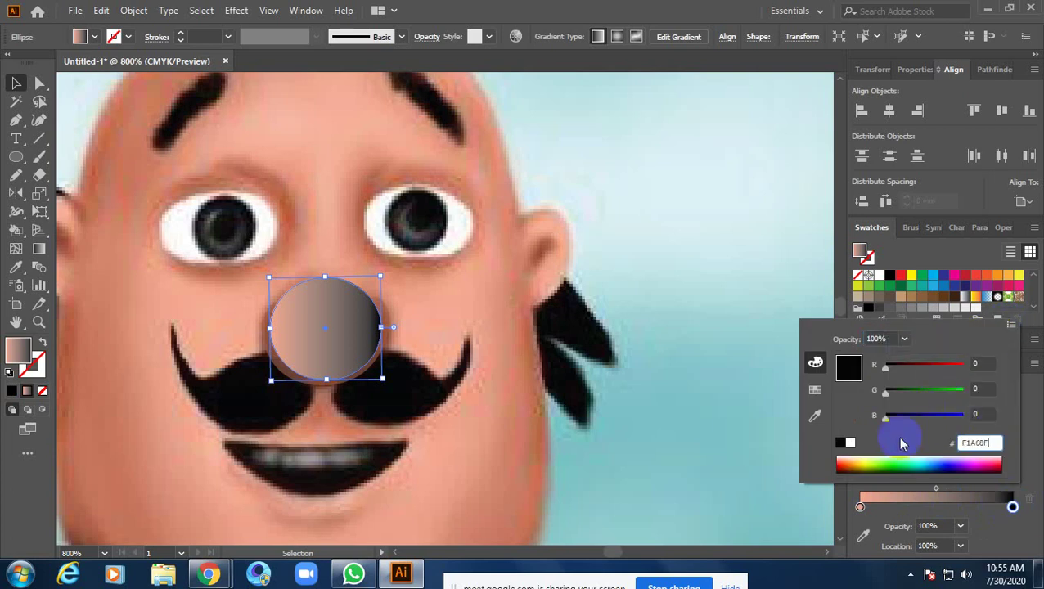
{"action": "key", "text": "Return"}
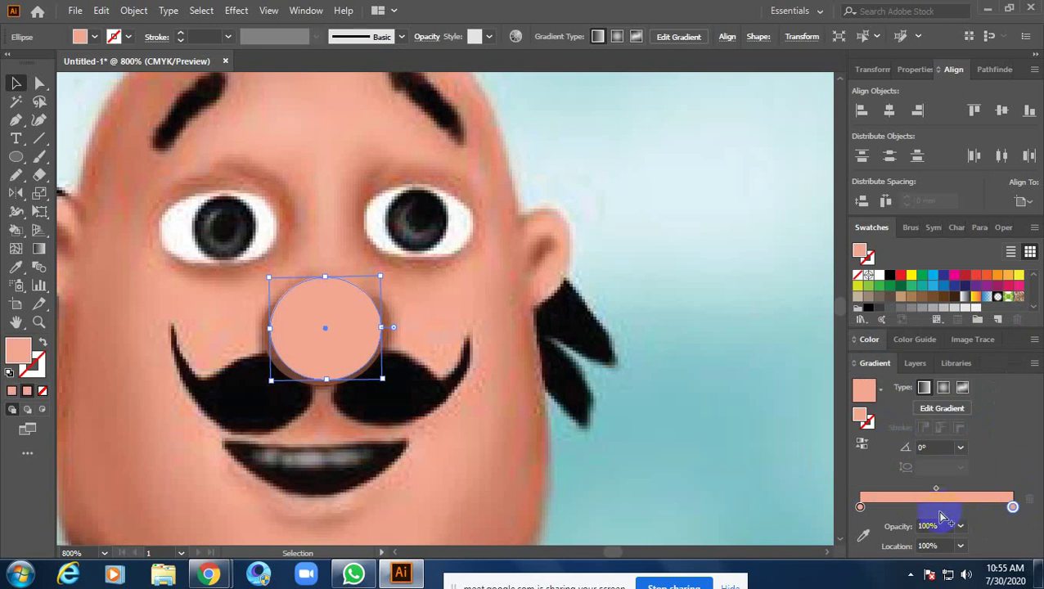
Lower the left gradient stop's opacity to 40%
{"action": "left_click", "coordinate": [860, 507]}
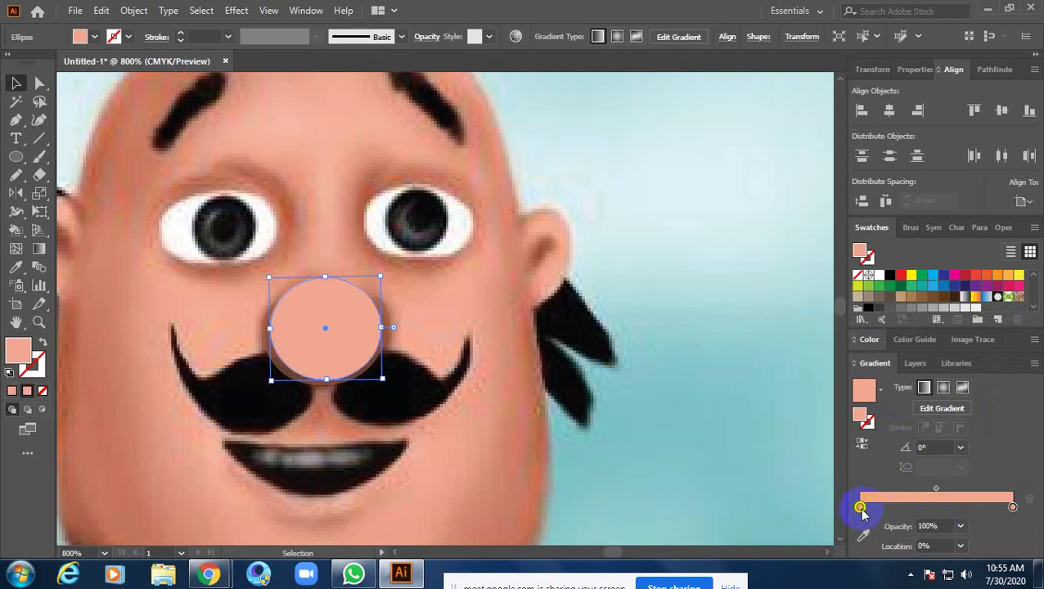
{"action": "left_click", "coordinate": [940, 525]}
{"action": "type", "text": "60"}
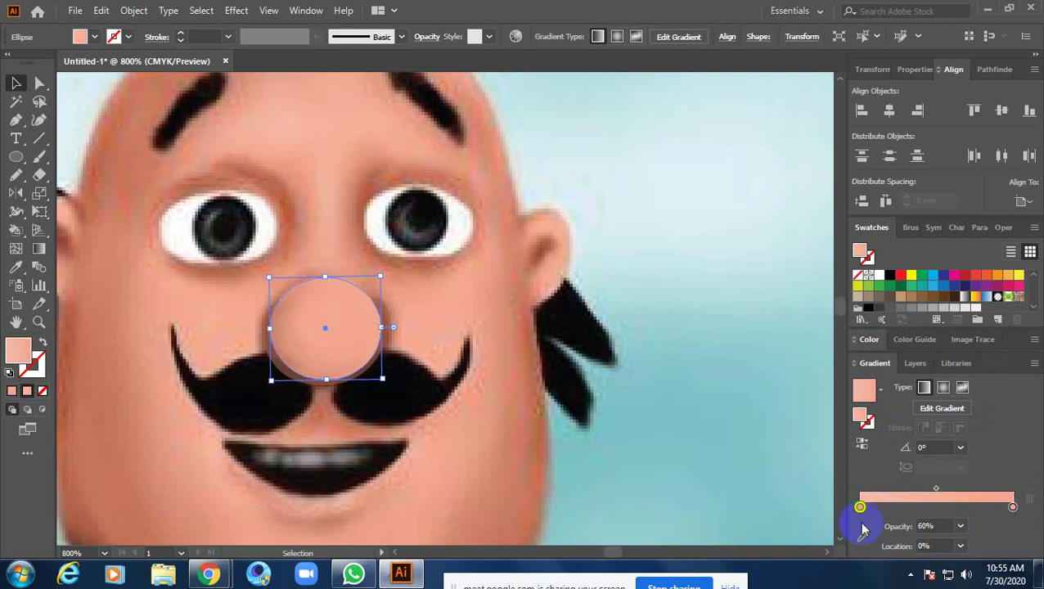
{"action": "left_click", "coordinate": [911, 525]}
{"action": "type", "text": "40"}
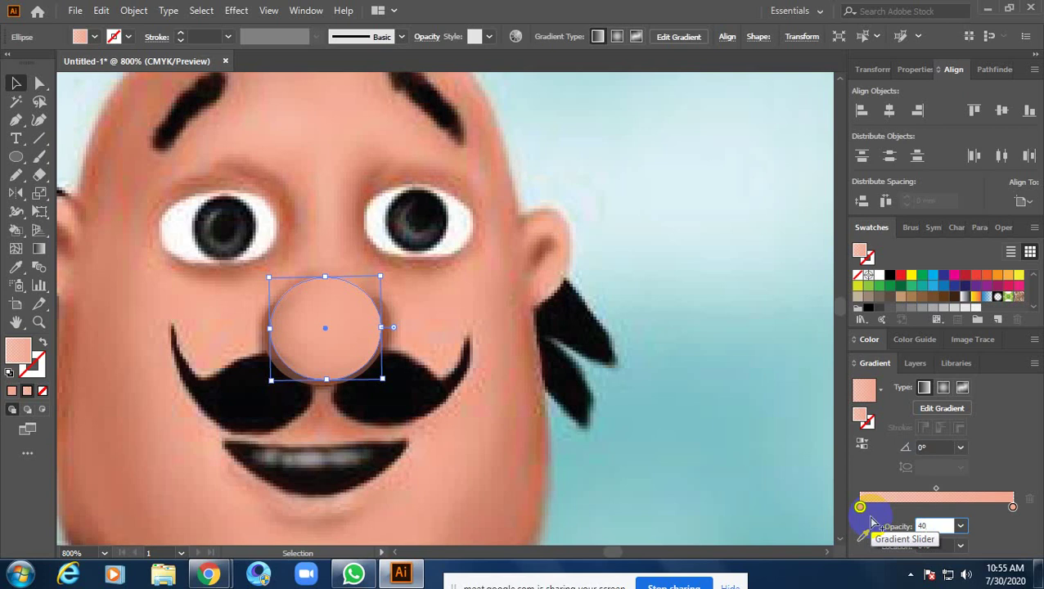
{"action": "left_click", "coordinate": [861, 507]}
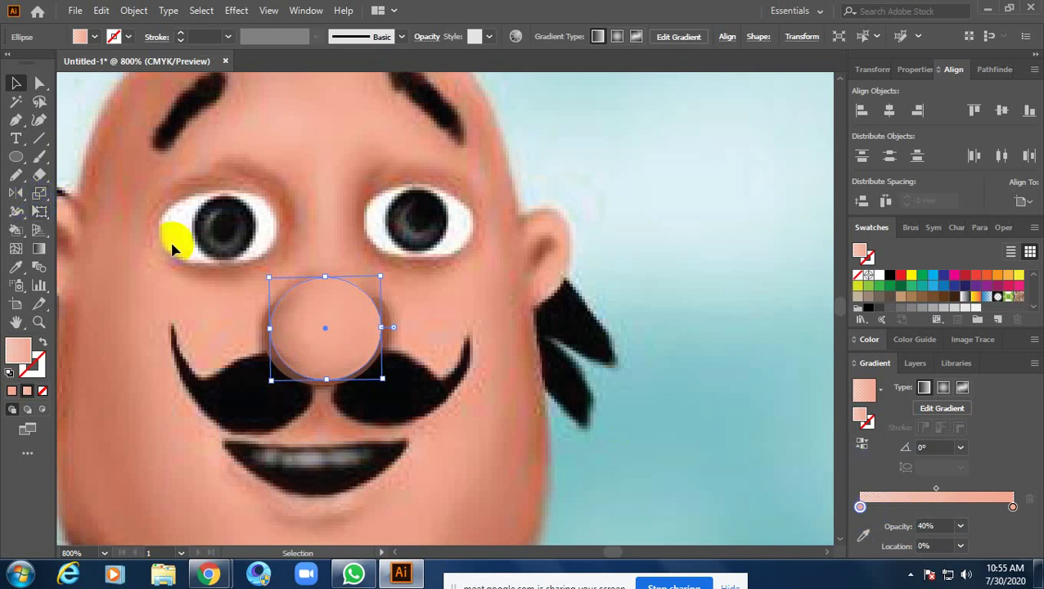
Run the nose gradient vertically across the nose and preview the result
{"action": "left_click", "coordinate": [37, 253]}
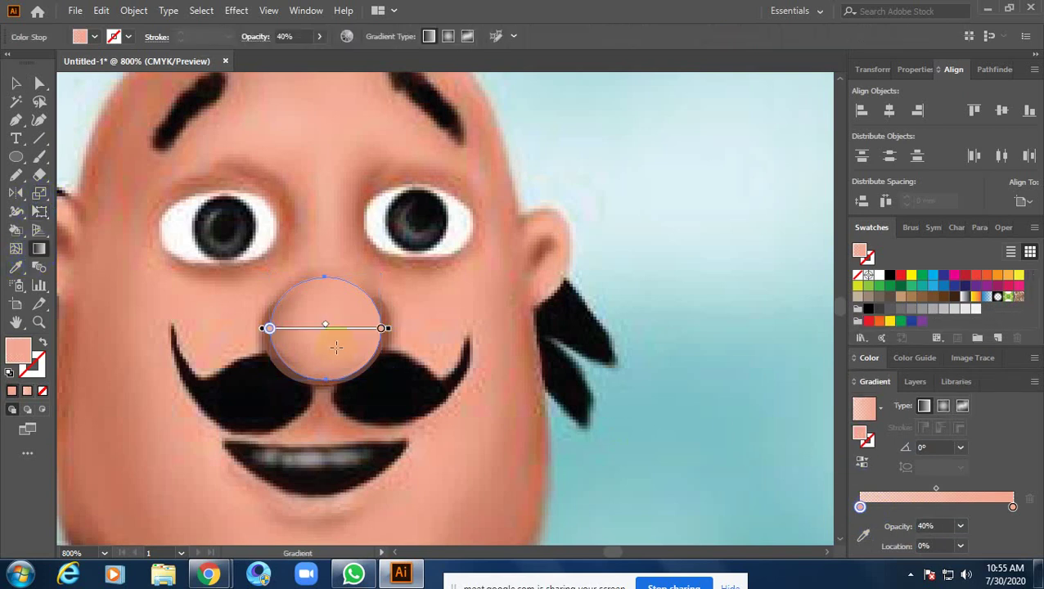
{"action": "left_click_drag", "start_coordinate": [331, 365], "coordinate": [327, 288]}
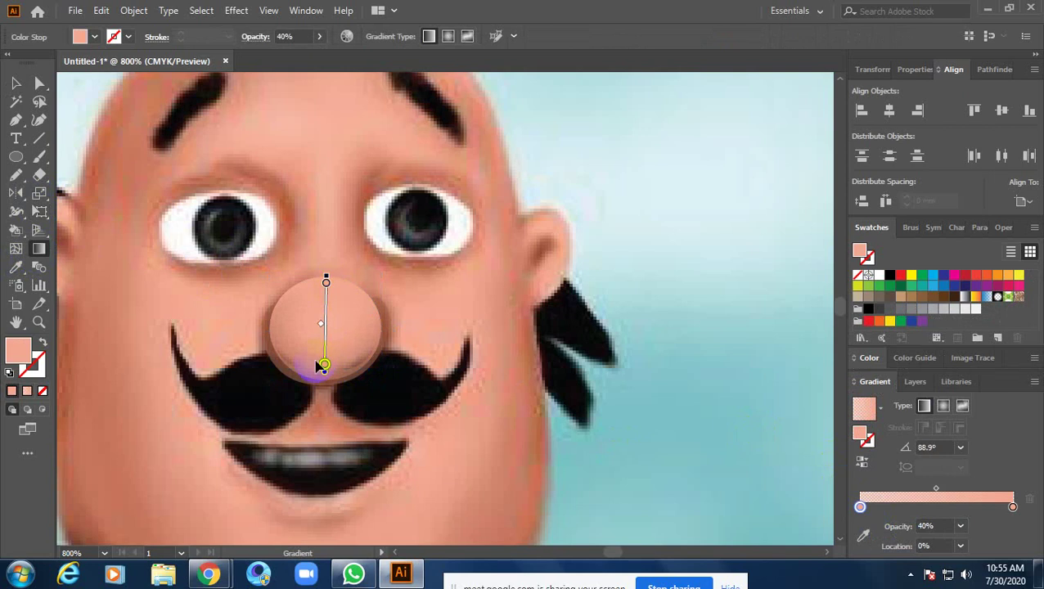
{"action": "left_click_drag", "start_coordinate": [325, 367], "coordinate": [328, 307]}
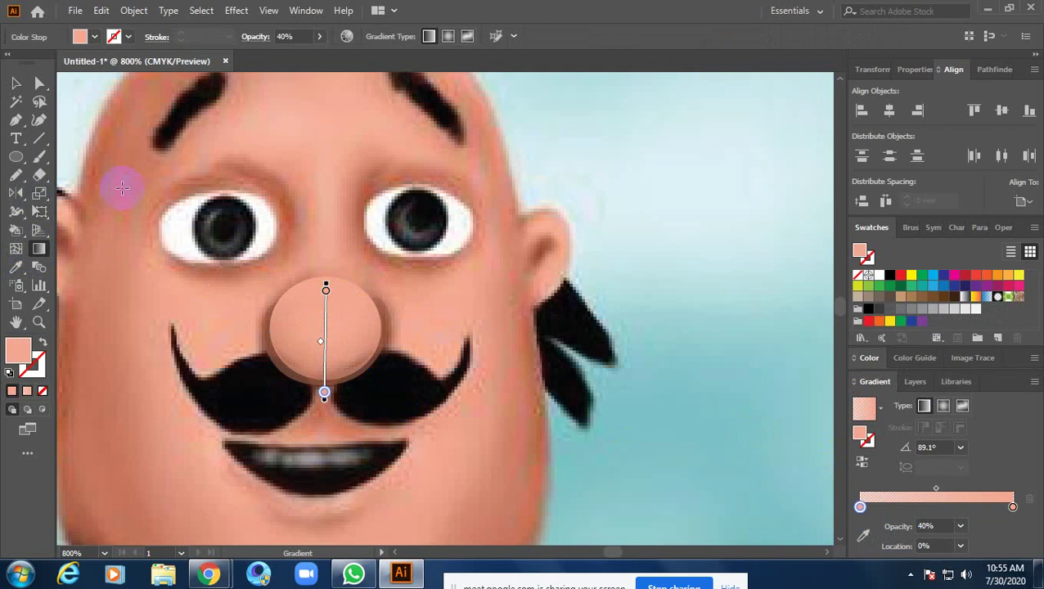
{"action": "left_click", "coordinate": [16, 82]}
{"action": "left_click", "coordinate": [560, 344]}
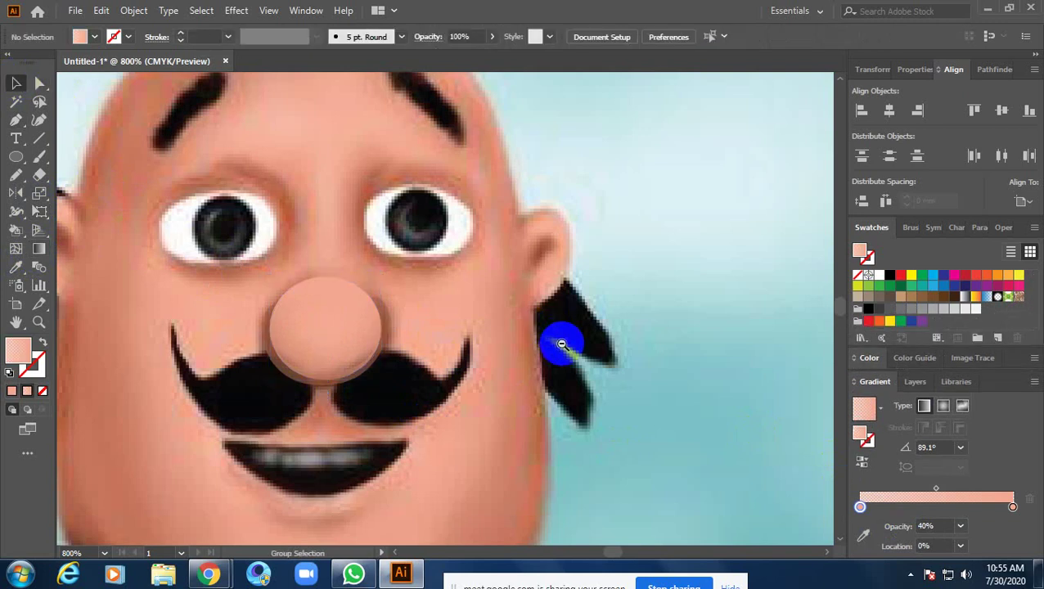
{"action": "left_click", "coordinate": [562, 345], "text": "ctrl+alt"}
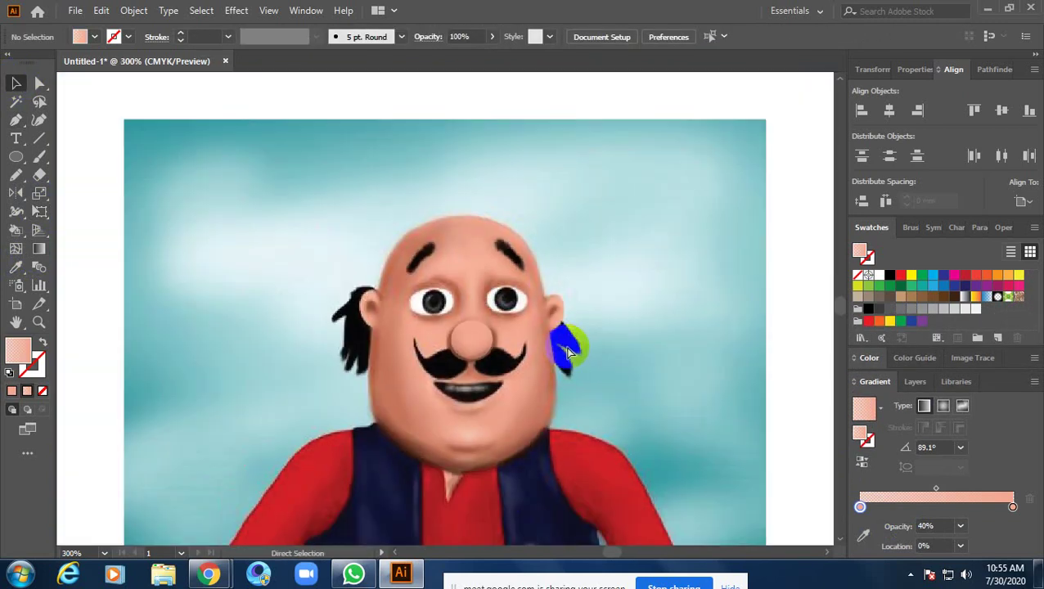
{"action": "left_click", "coordinate": [497, 314], "text": "ctrl"}
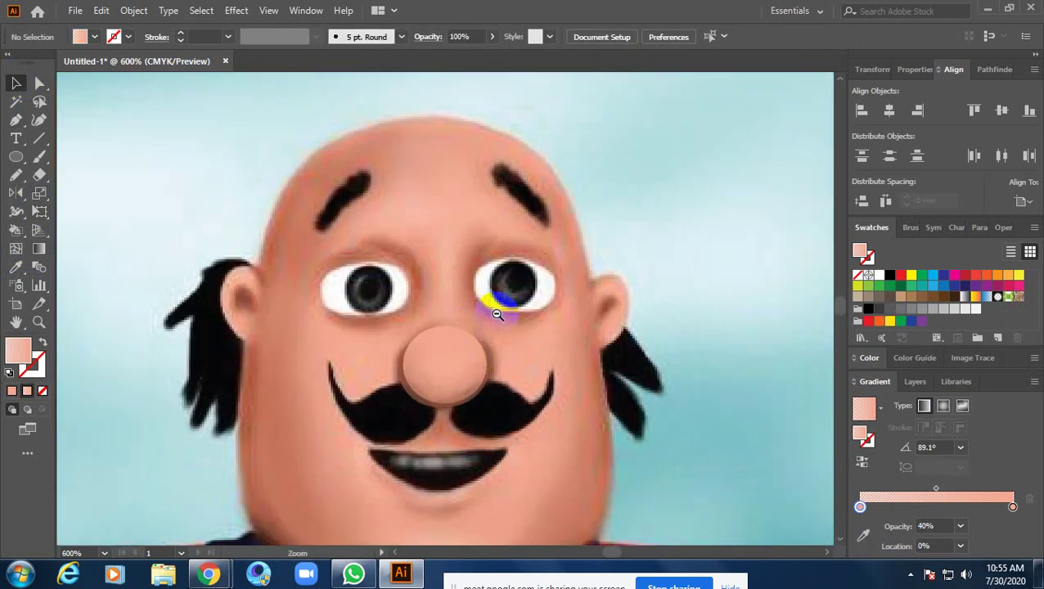
Restore the left stop to full opacity and make the right stop 40% opaque
{"action": "left_click", "coordinate": [458, 370]}
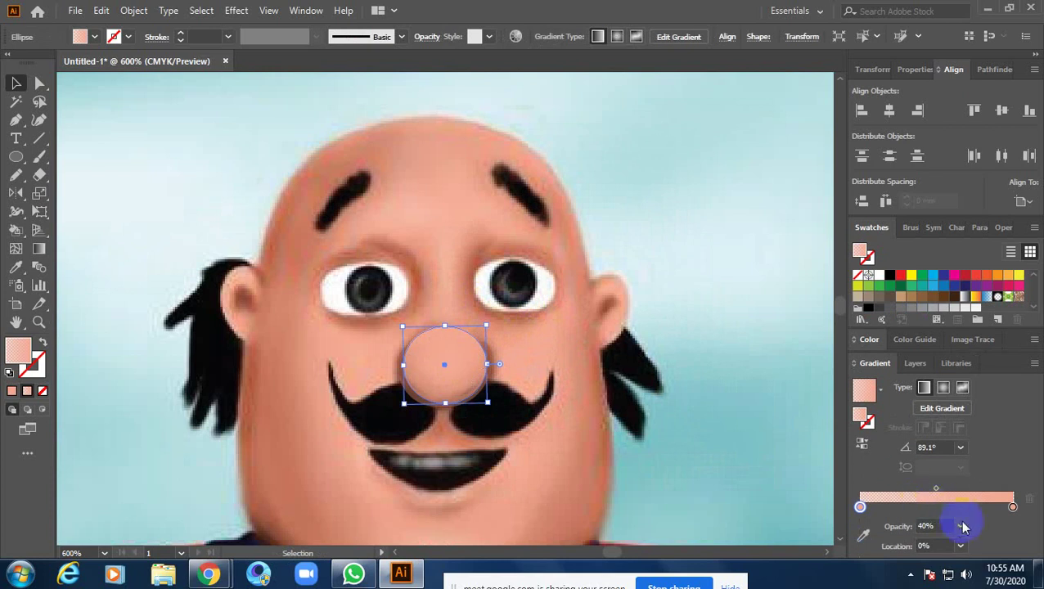
{"action": "left_click", "coordinate": [941, 524]}
{"action": "type", "text": "30"}
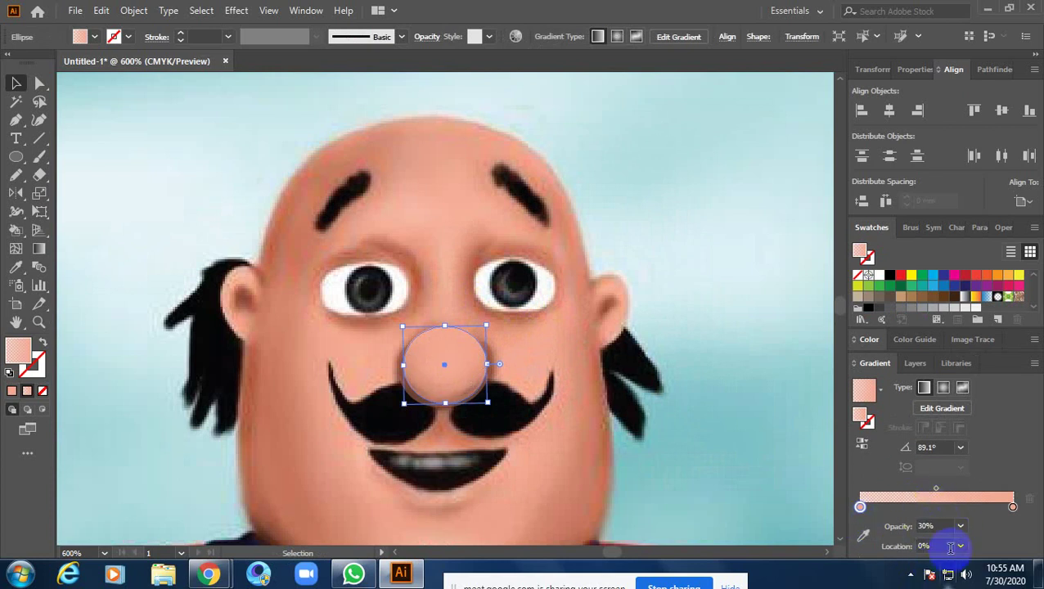
{"action": "left_click", "coordinate": [942, 525]}
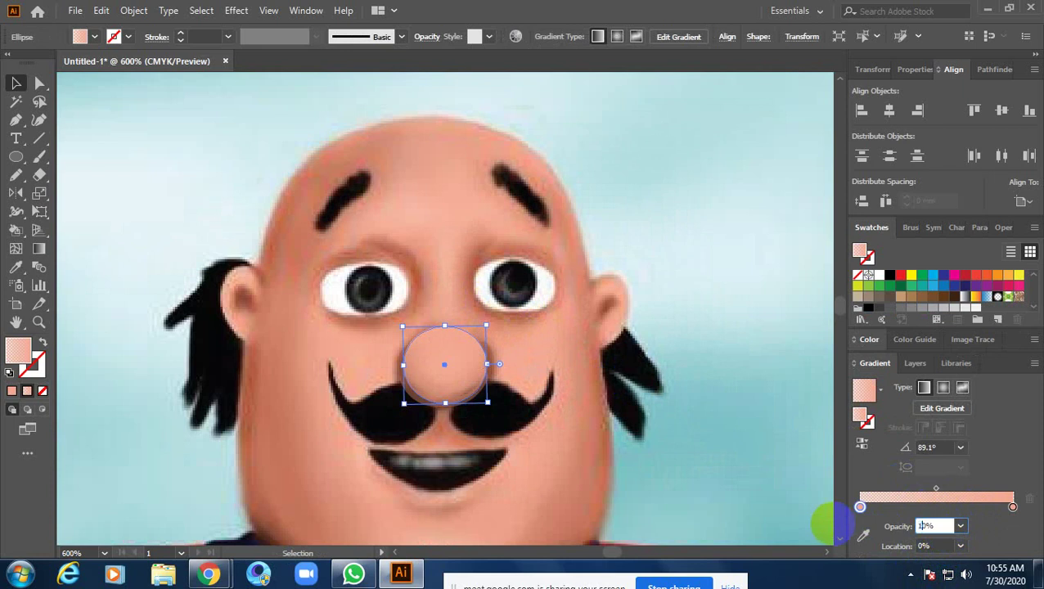
{"action": "type", "text": "100"}
{"action": "key", "text": "Return"}
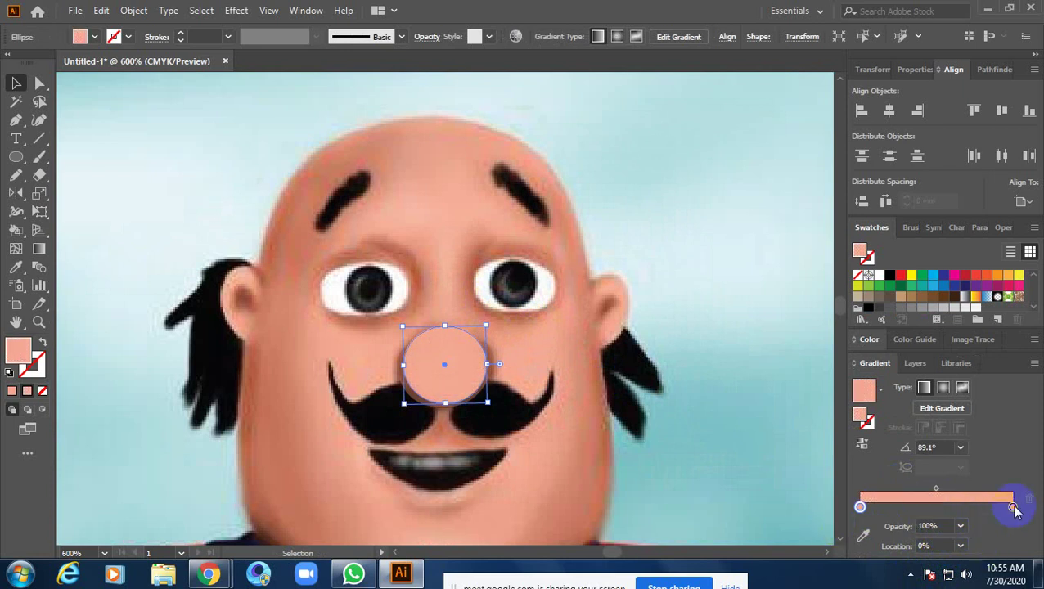
{"action": "left_click", "coordinate": [1012, 507]}
{"action": "left_click", "coordinate": [941, 527]}
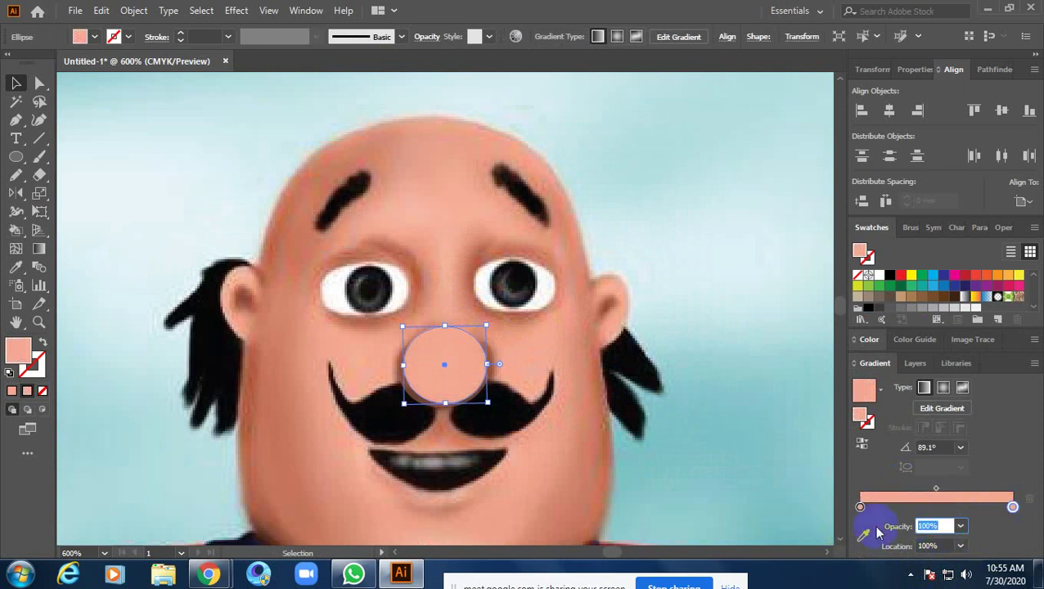
{"action": "type", "text": "40"}
{"action": "key", "text": "Return"}
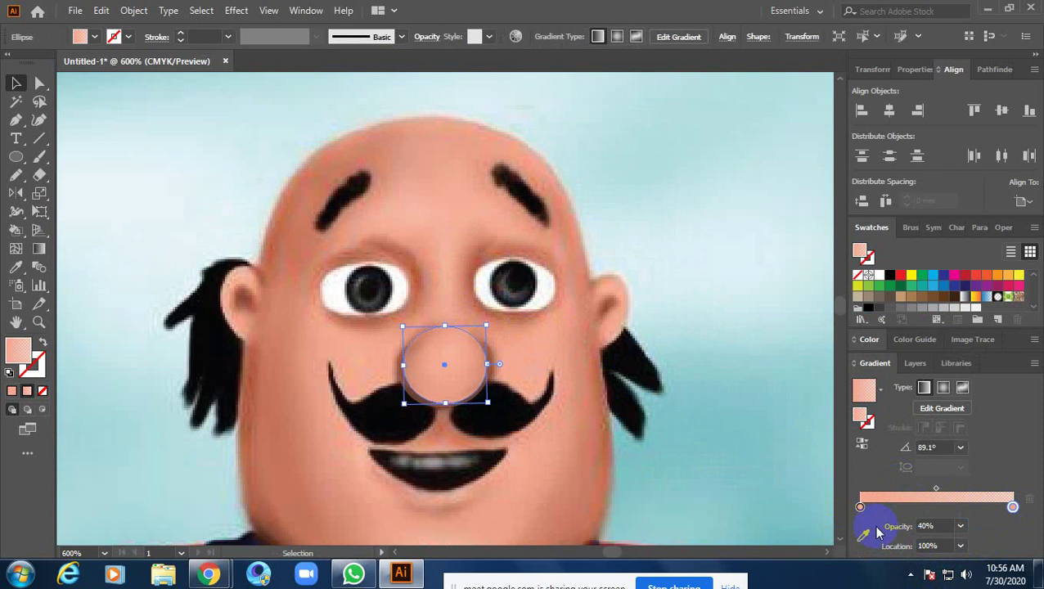
{"action": "left_click", "coordinate": [649, 468]}
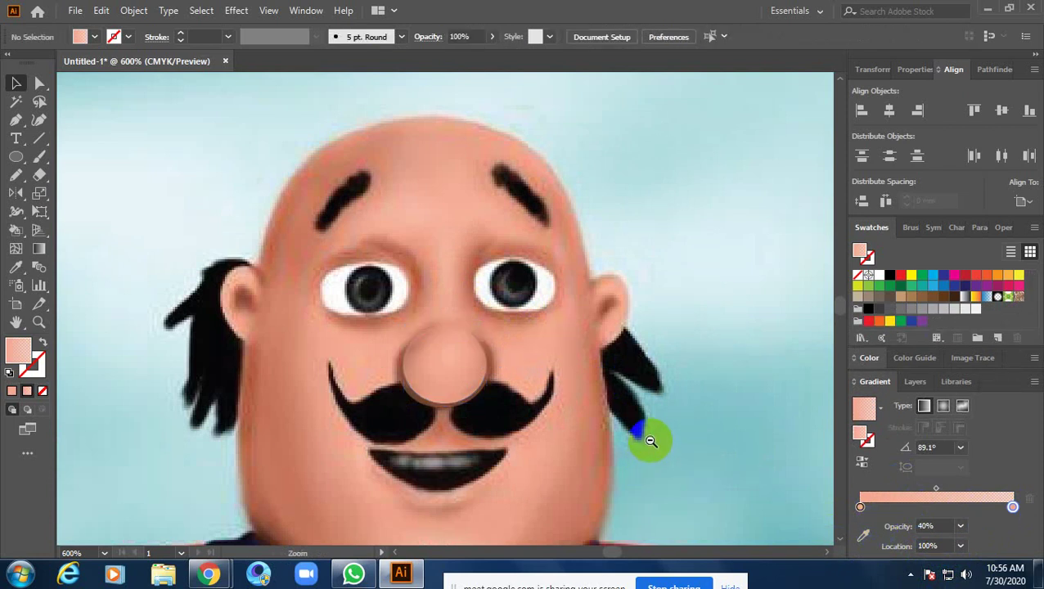
{"action": "left_click", "coordinate": [491, 358]}
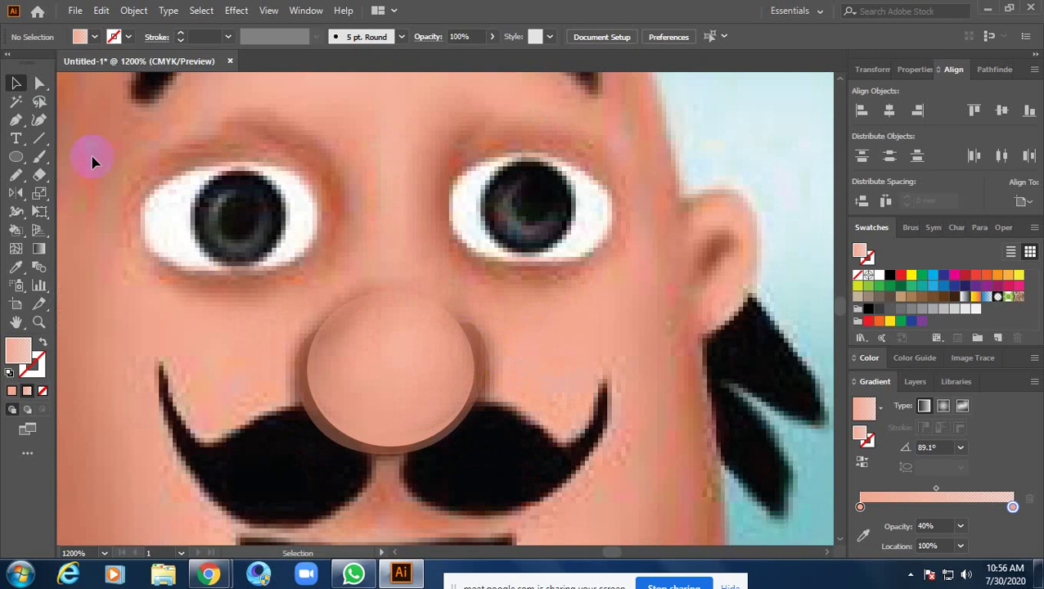
Redraw the gradient from the mustache up past the nose, ending at 15% opacity
{"action": "left_click", "coordinate": [387, 374]}
{"action": "left_click", "coordinate": [38, 248]}
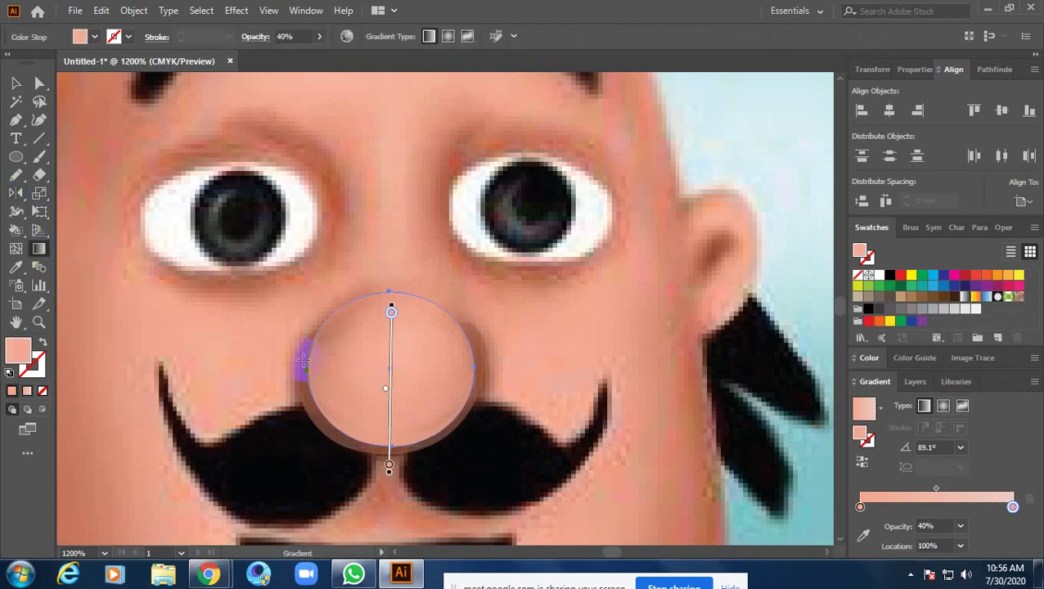
{"action": "left_click_drag", "start_coordinate": [413, 477], "coordinate": [417, 295]}
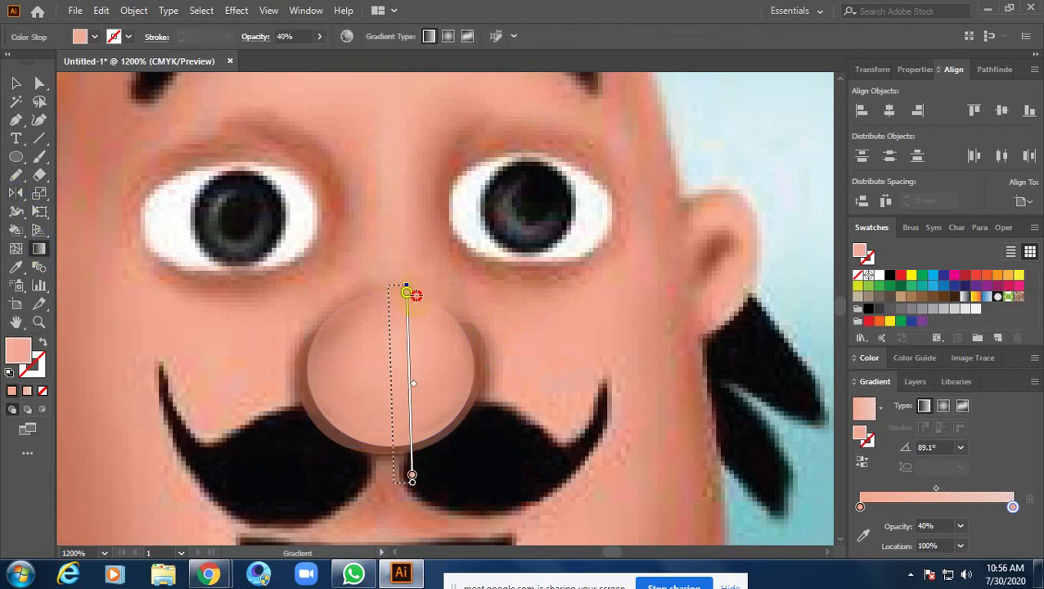
{"action": "mouse_move", "coordinate": [405, 486]}
{"action": "left_mouse_down"}
{"action": "mouse_move", "coordinate": [415, 169]}
{"action": "mouse_move", "coordinate": [397, 167]}
{"action": "left_mouse_up"}
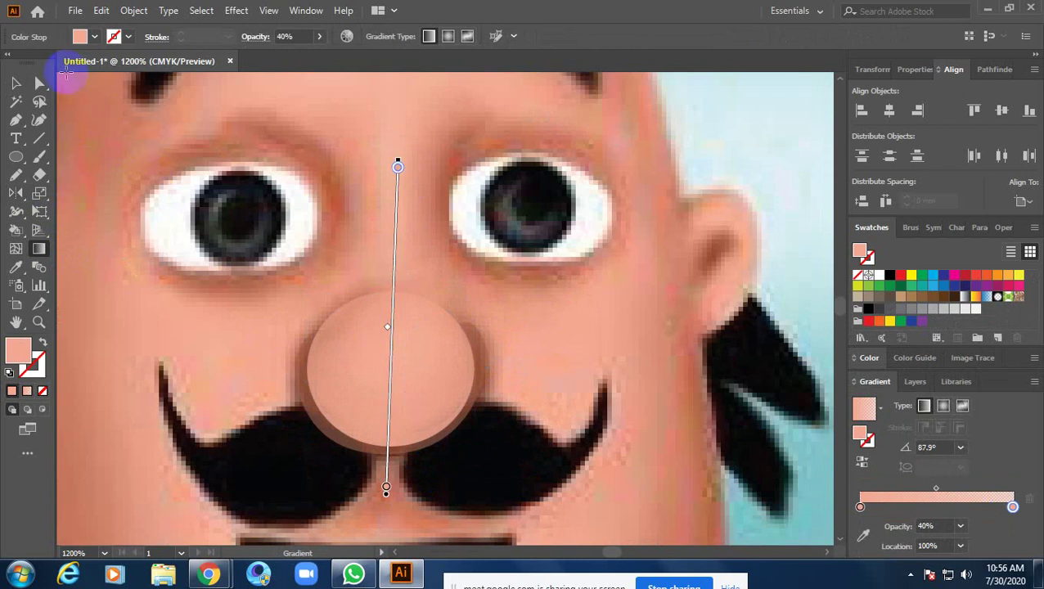
{"action": "left_click", "coordinate": [13, 79]}
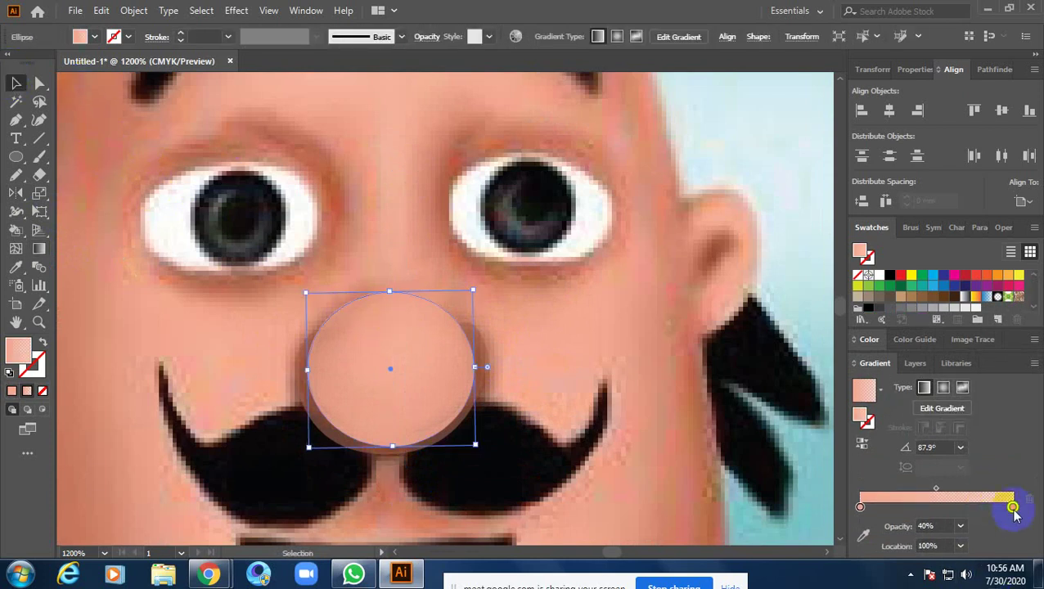
{"action": "left_click", "coordinate": [949, 527]}
{"action": "type", "text": "20"}
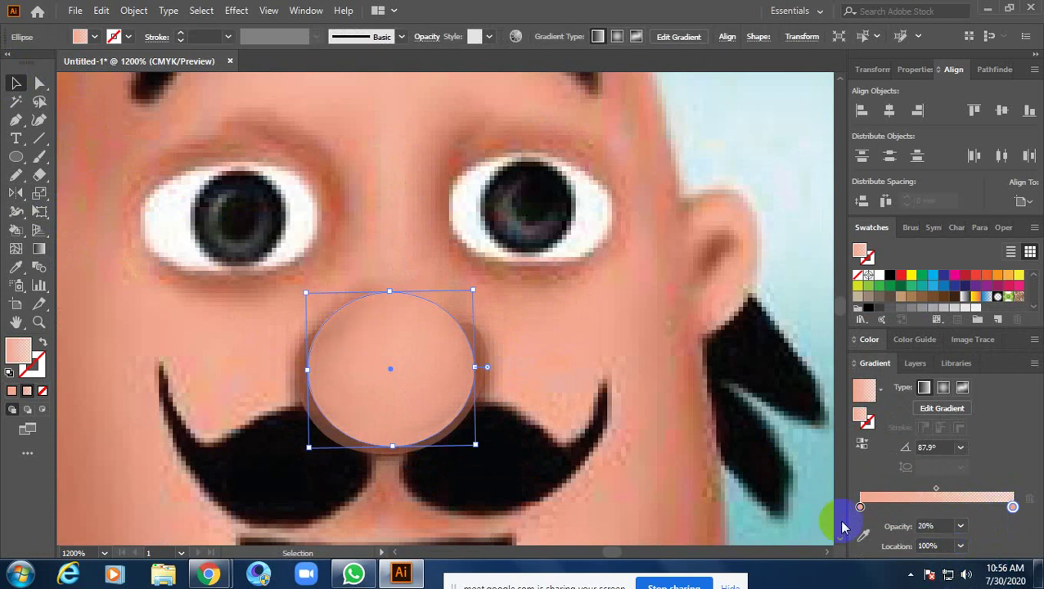
{"action": "left_click", "coordinate": [944, 525]}
{"action": "scroll", "coordinate": [500, 414], "scroll_direction": "down", "scroll_amount": 3}
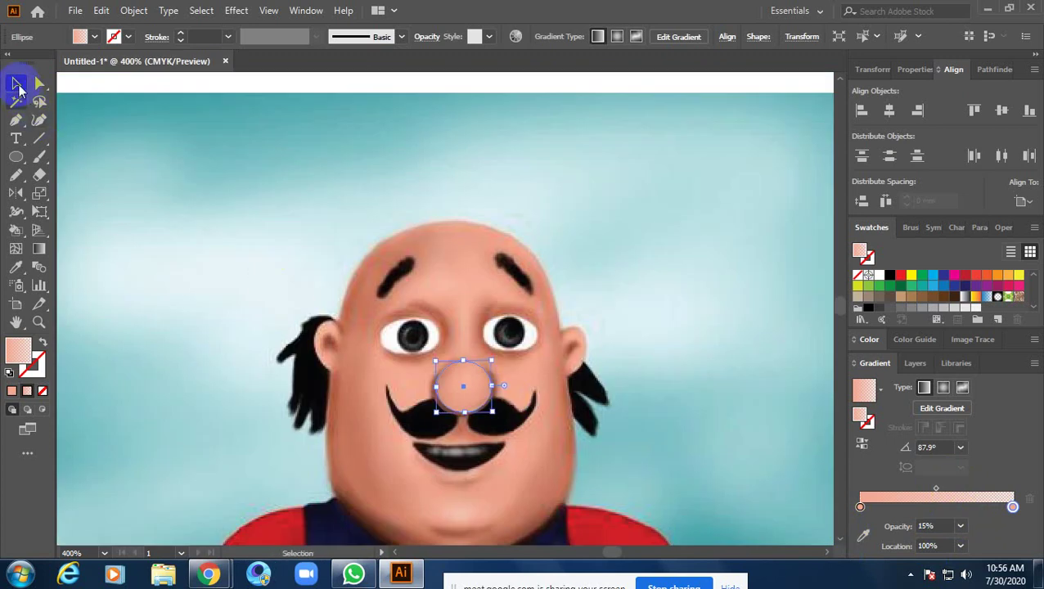
Squash the nose circle into a flatter oval of about 6.48 × 5.37 mm
{"action": "left_click", "coordinate": [659, 279]}
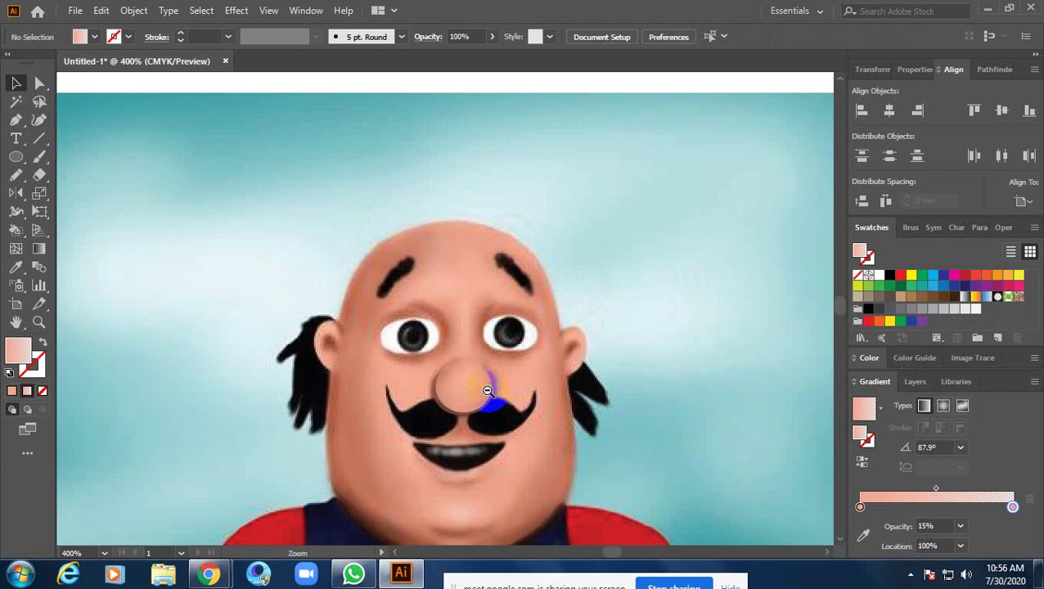
{"action": "scroll", "coordinate": [488, 399], "scroll_direction": "up", "scroll_amount": 3}
{"action": "left_click", "coordinate": [467, 326]}
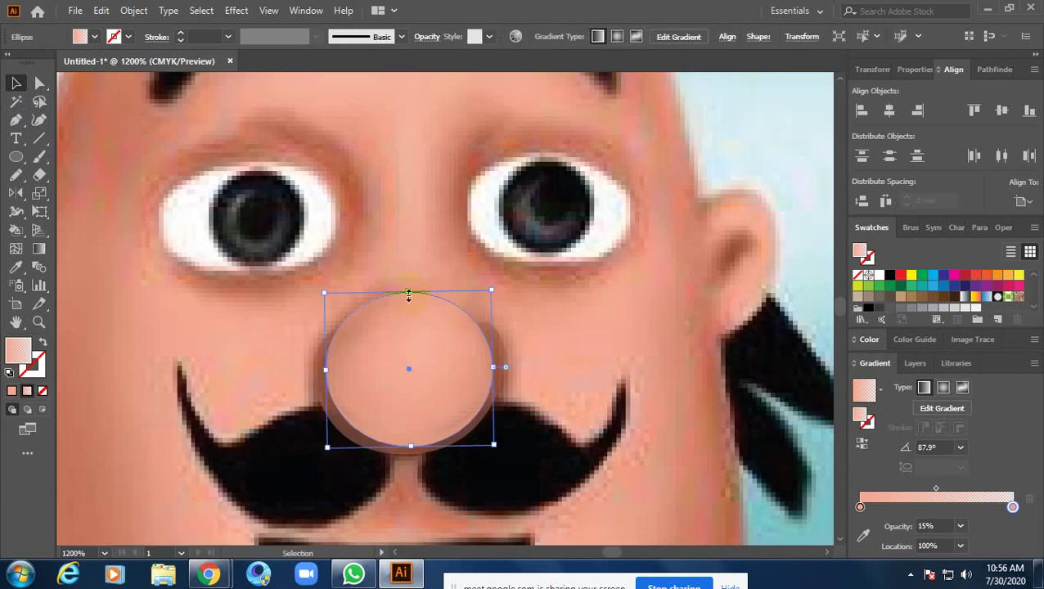
{"action": "mouse_move", "coordinate": [409, 294]}
{"action": "left_mouse_down"}
{"action": "mouse_move", "coordinate": [401, 317]}
{"action": "mouse_move", "coordinate": [410, 296]}
{"action": "left_mouse_up"}
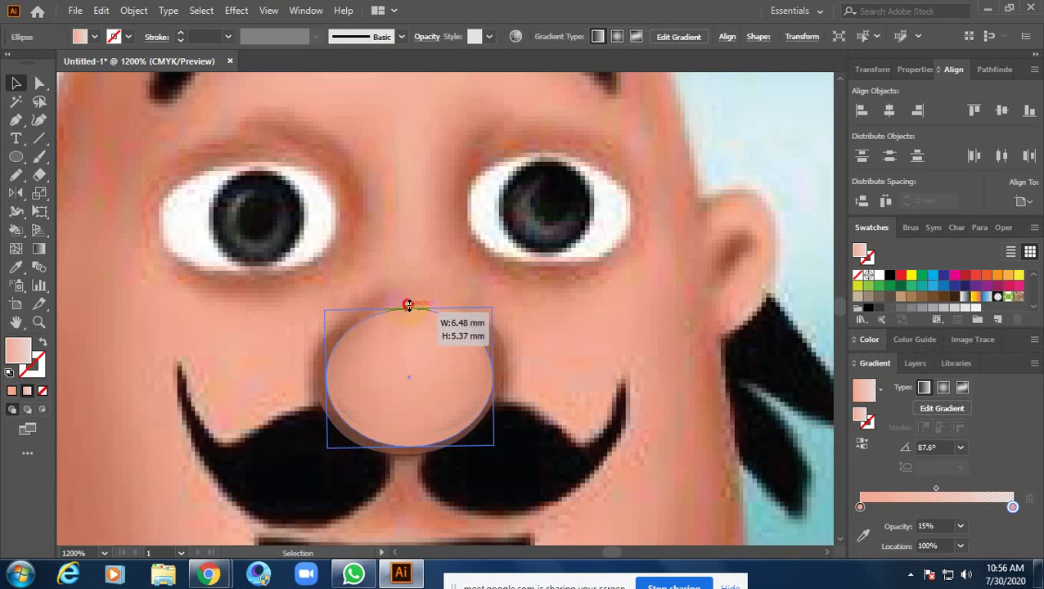
Send the nose oval to the back, beneath the mustache, via Arrange > Send to Back
{"action": "scroll", "coordinate": [597, 319], "scroll_direction": "down", "scroll_amount": 2}
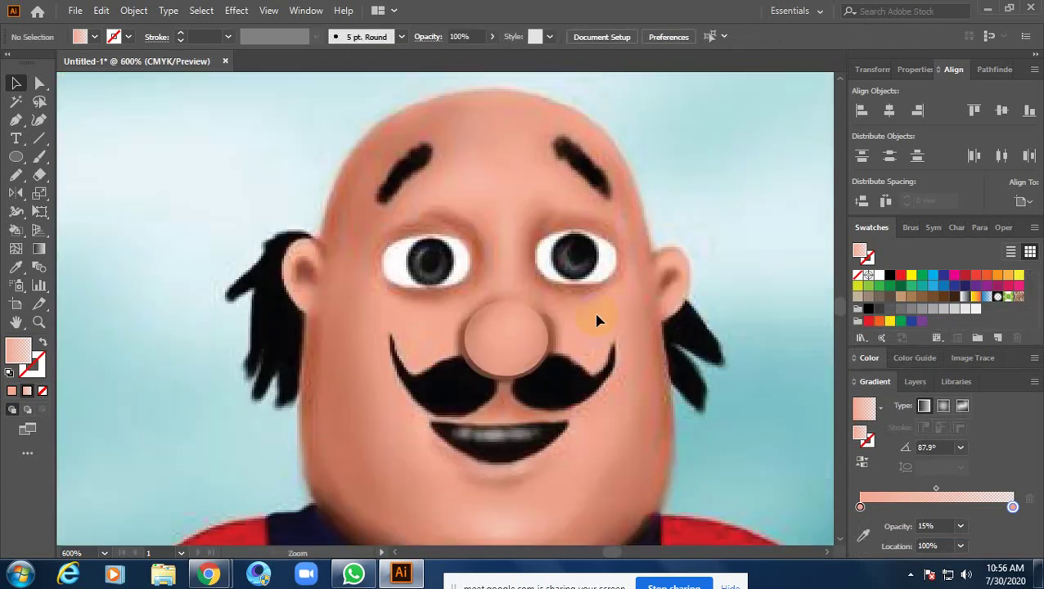
{"action": "right_click", "coordinate": [514, 334]}
{"action": "left_click", "coordinate": [557, 391]}
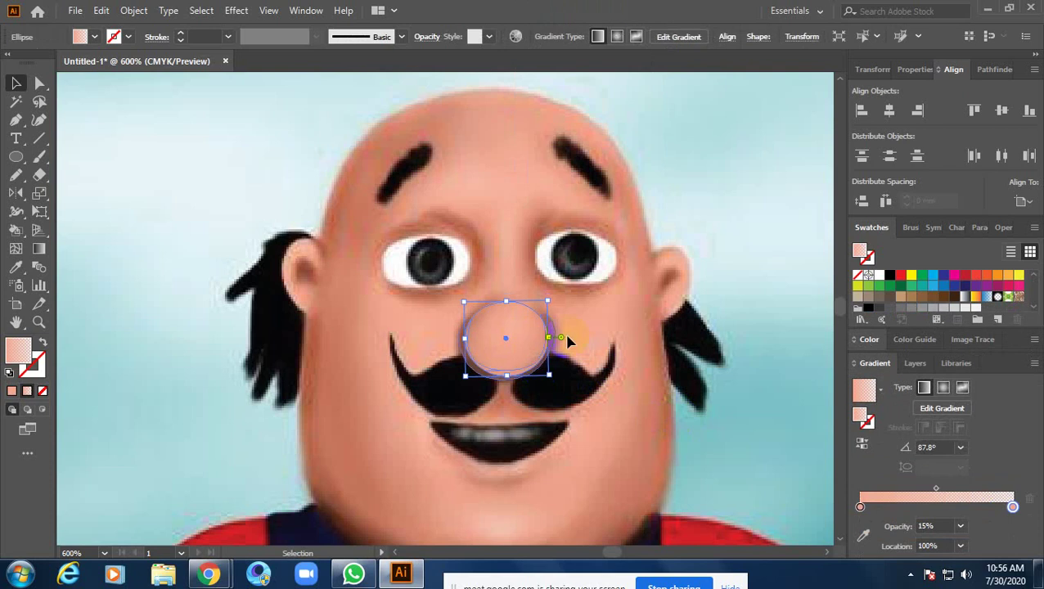
{"action": "left_click", "coordinate": [530, 363]}
{"action": "left_click_drag", "start_coordinate": [530, 363], "coordinate": [533, 372]}
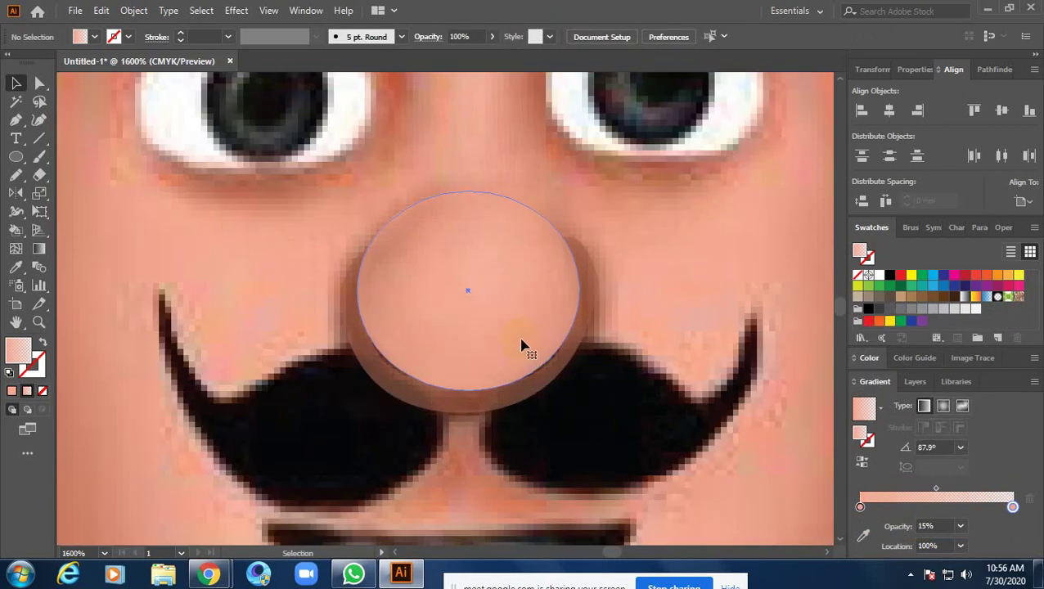
{"action": "left_click", "coordinate": [523, 347]}
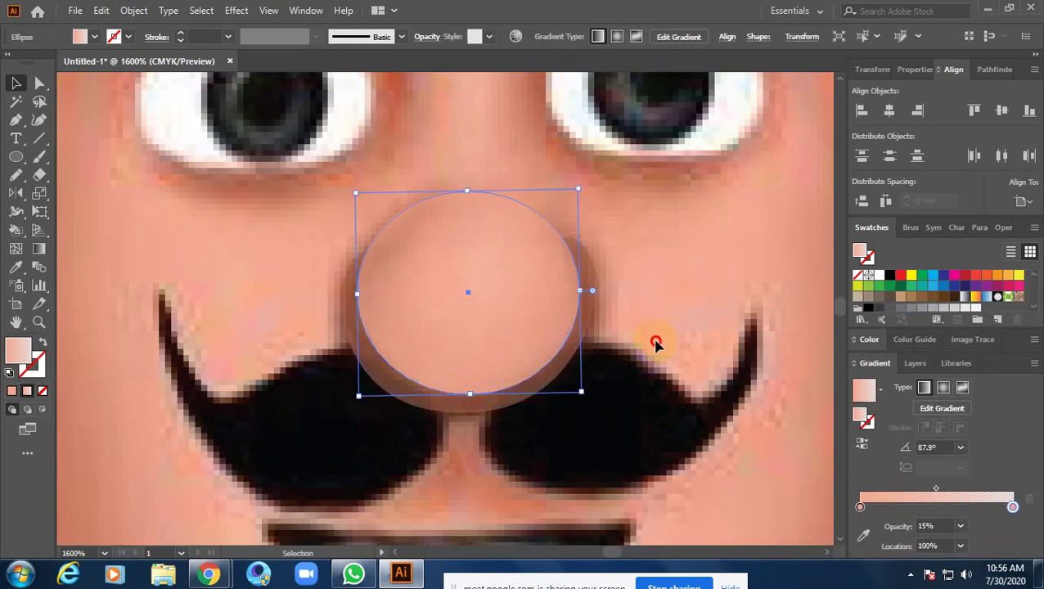
{"action": "right_click", "coordinate": [492, 321]}
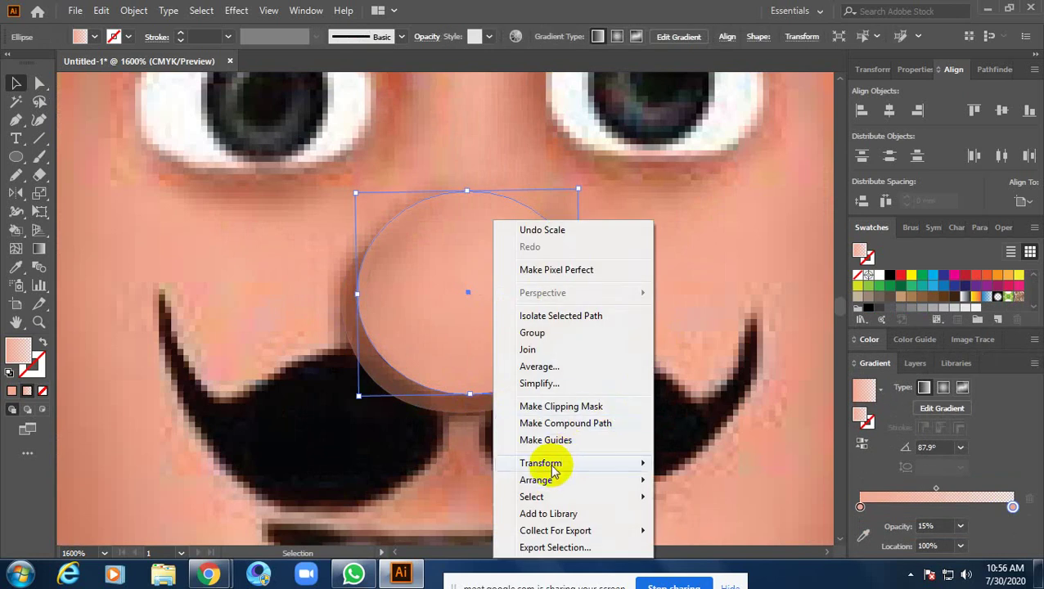
{"action": "left_click", "coordinate": [701, 531]}
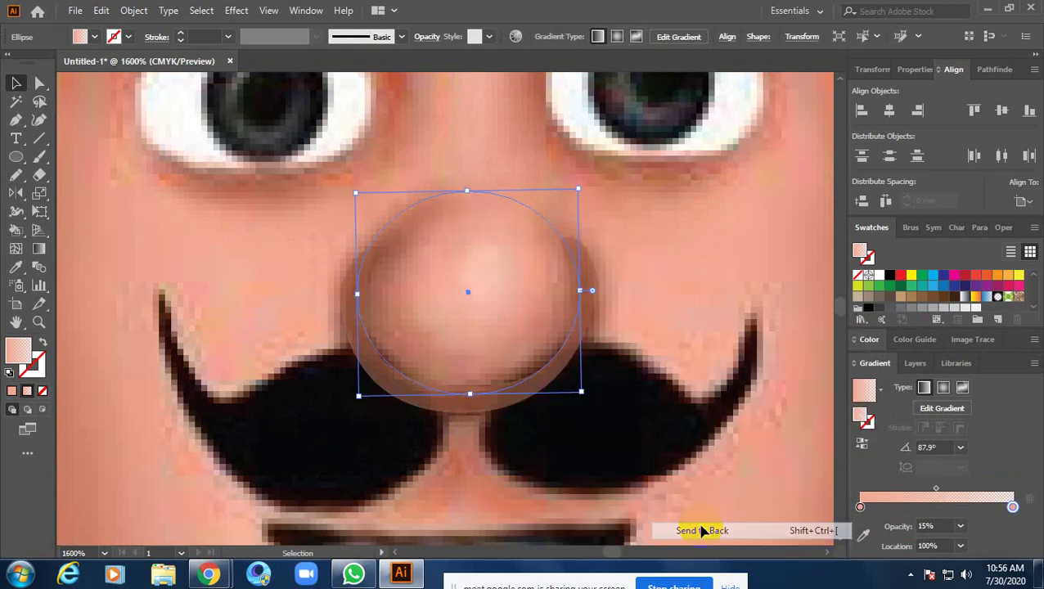
{"action": "left_click", "coordinate": [704, 402]}
Reselect the nose outline path, then deselect everything on the canvas
{"action": "left_click", "coordinate": [469, 396]}
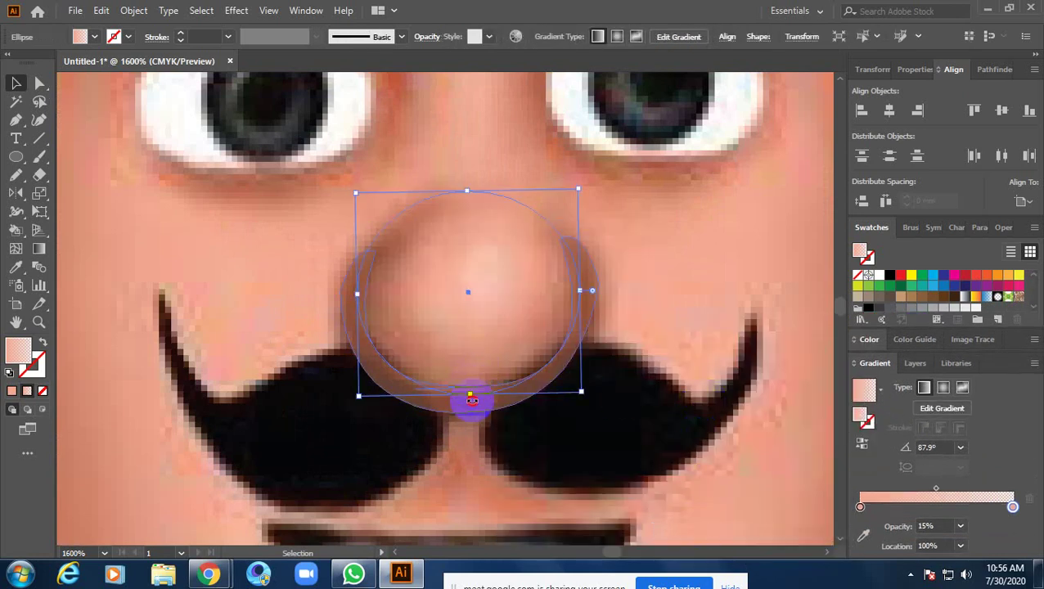
{"action": "left_click", "coordinate": [665, 287]}
{"action": "left_click", "coordinate": [478, 338]}
{"action": "key", "text": "a"}
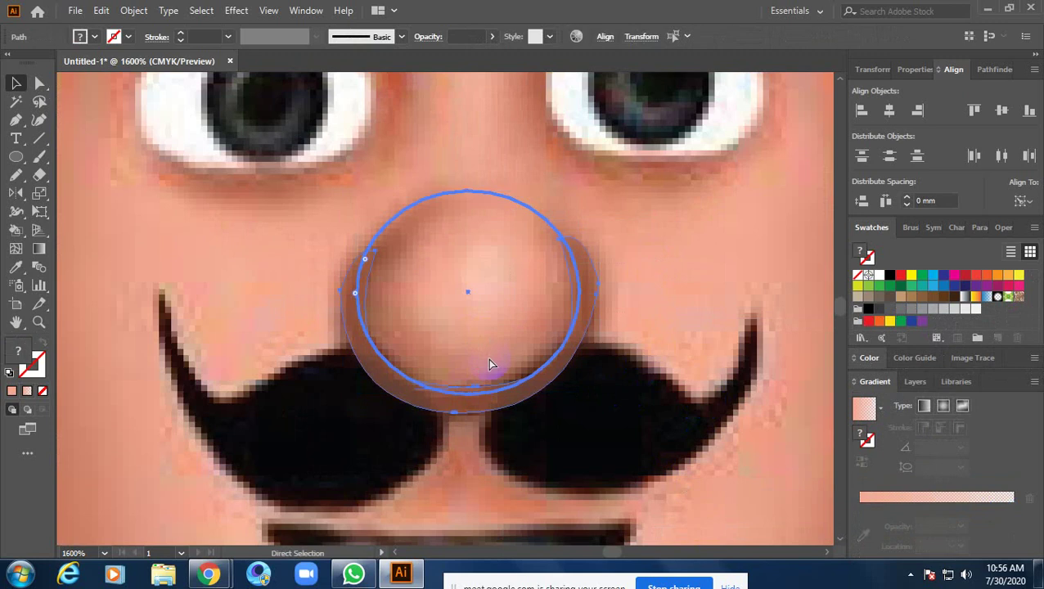
{"action": "key", "text": "v"}
{"action": "key", "text": "ctrl+shift+a"}
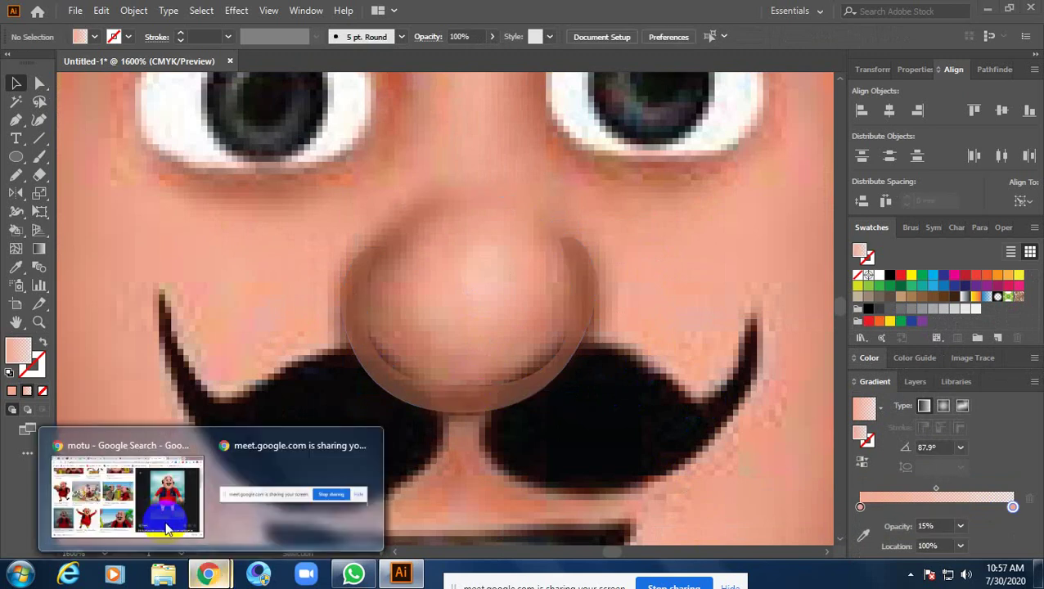
Switch to the browser's video meeting tab and admit the person waiting to join
{"action": "left_click", "coordinate": [208, 575]}
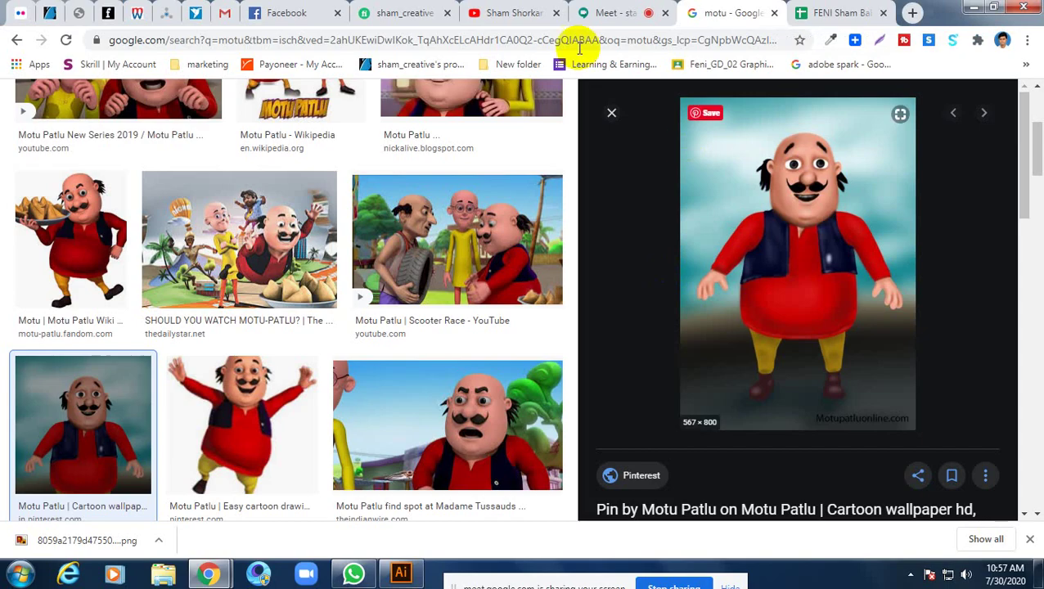
{"action": "left_click", "coordinate": [622, 13]}
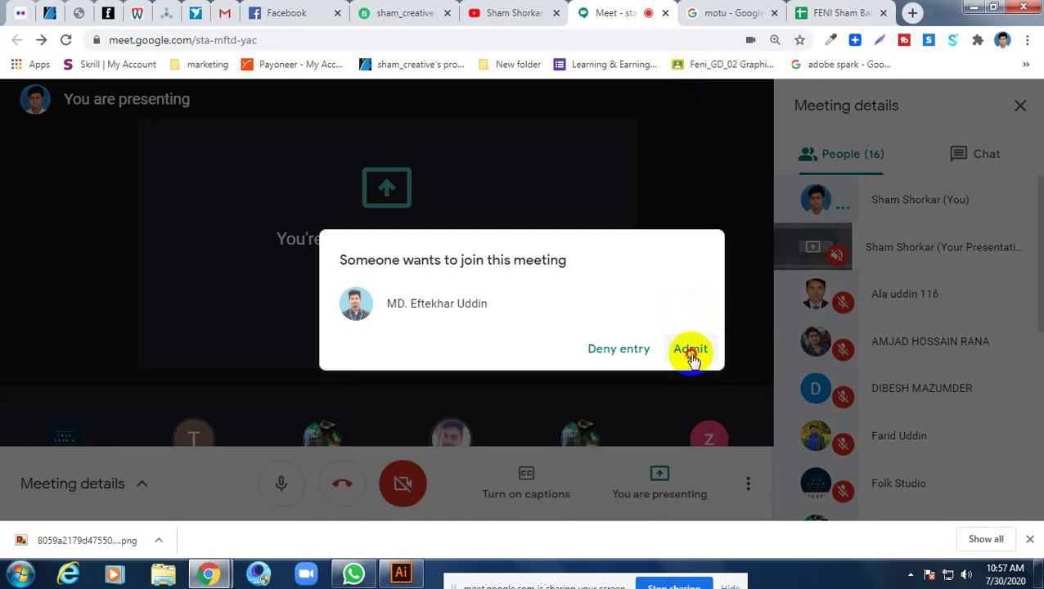
{"action": "left_click", "coordinate": [689, 352]}
Frame the mustache and start a Pen path at the left mustache tip
{"action": "left_click", "coordinate": [401, 574]}
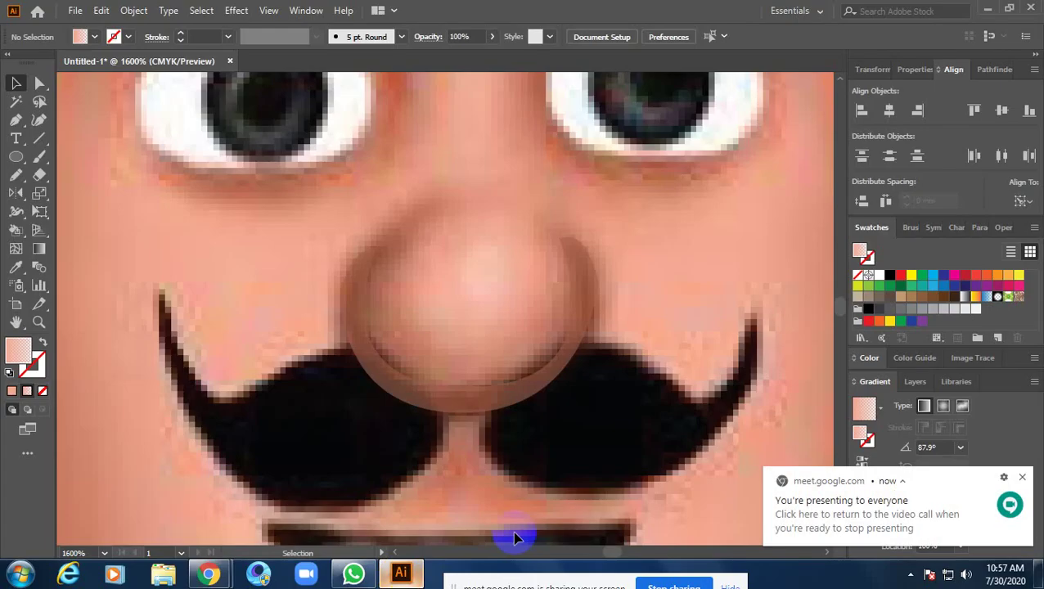
{"action": "scroll", "coordinate": [688, 341], "scroll_direction": "down", "scroll_amount": 3, "text": "alt"}
{"action": "scroll", "coordinate": [578, 366], "scroll_direction": "down", "scroll_amount": 2, "text": "alt"}
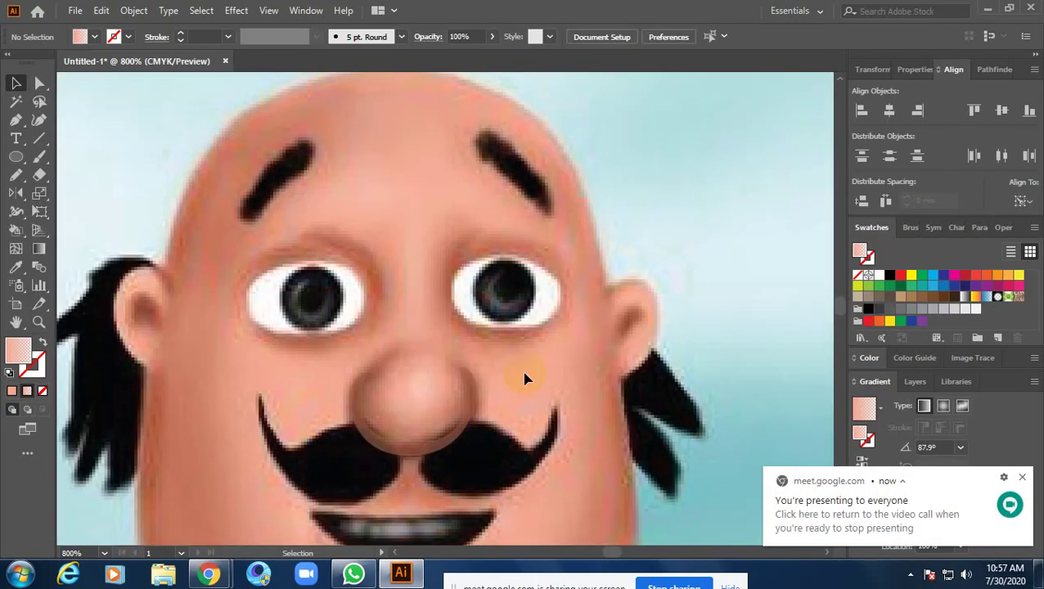
{"action": "scroll", "coordinate": [457, 438], "scroll_direction": "up", "scroll_amount": 3, "text": "alt"}
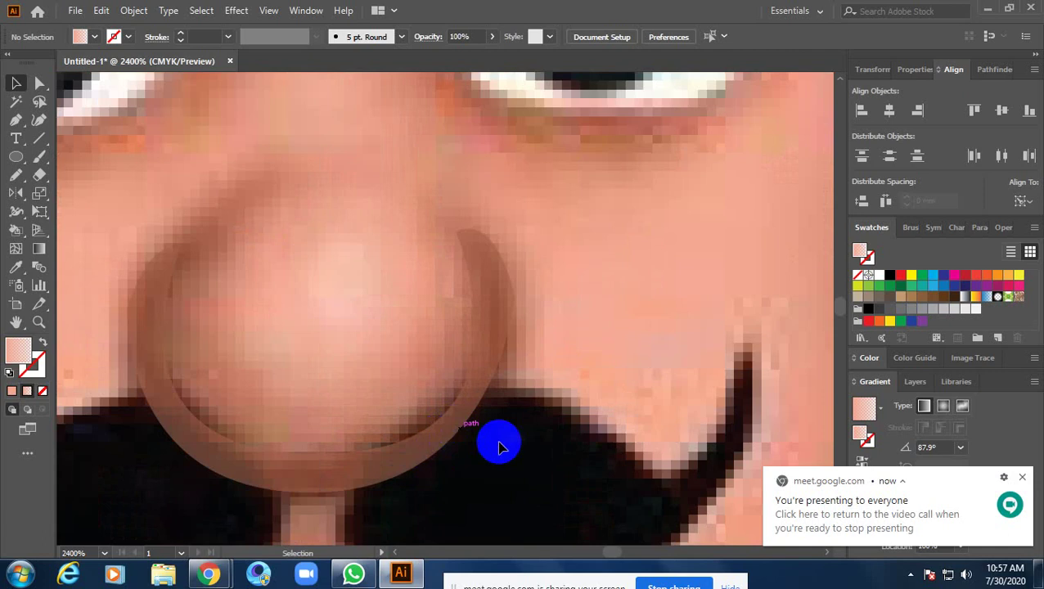
{"action": "scroll", "coordinate": [491, 442], "scroll_direction": "down", "scroll_amount": 2, "text": "alt"}
{"action": "left_click_drag", "start_coordinate": [491, 461], "coordinate": [562, 393]}
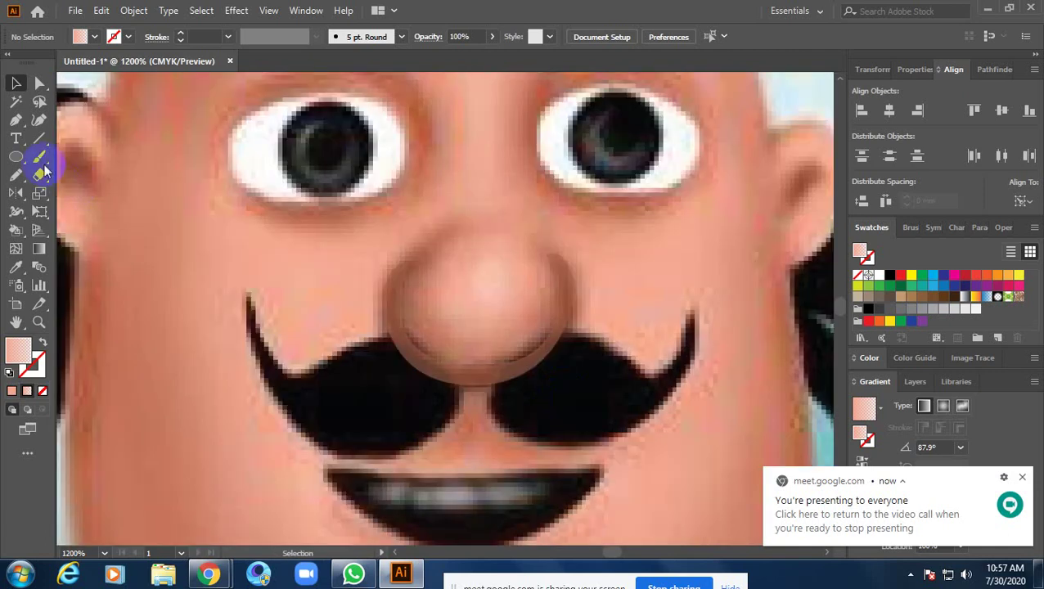
{"action": "left_click", "coordinate": [16, 120]}
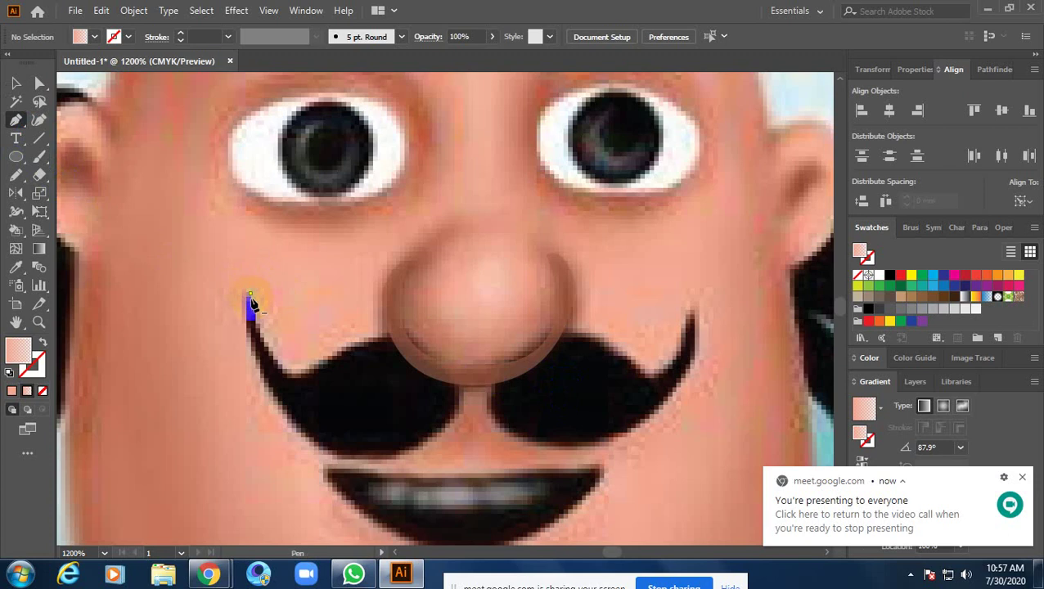
{"action": "left_click_drag", "start_coordinate": [250, 301], "coordinate": [280, 361]}
{"action": "scroll", "coordinate": [258, 313], "scroll_direction": "up", "scroll_amount": 3, "text": "alt"}
{"action": "scroll", "coordinate": [283, 335], "scroll_direction": "up", "scroll_amount": 2, "text": "alt"}
{"action": "left_click", "coordinate": [215, 313]}
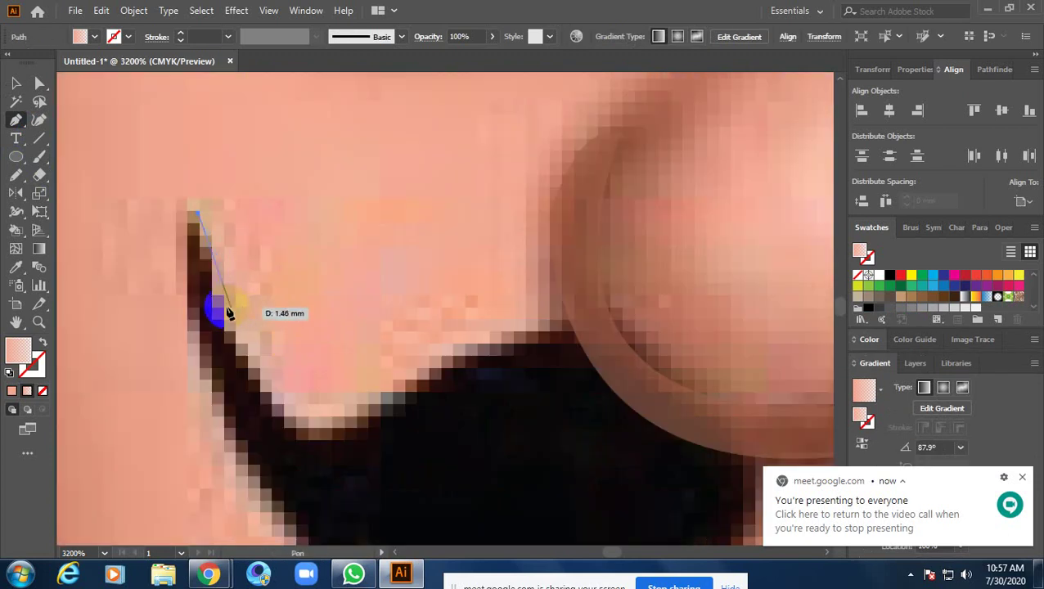
{"action": "left_click", "coordinate": [295, 422]}
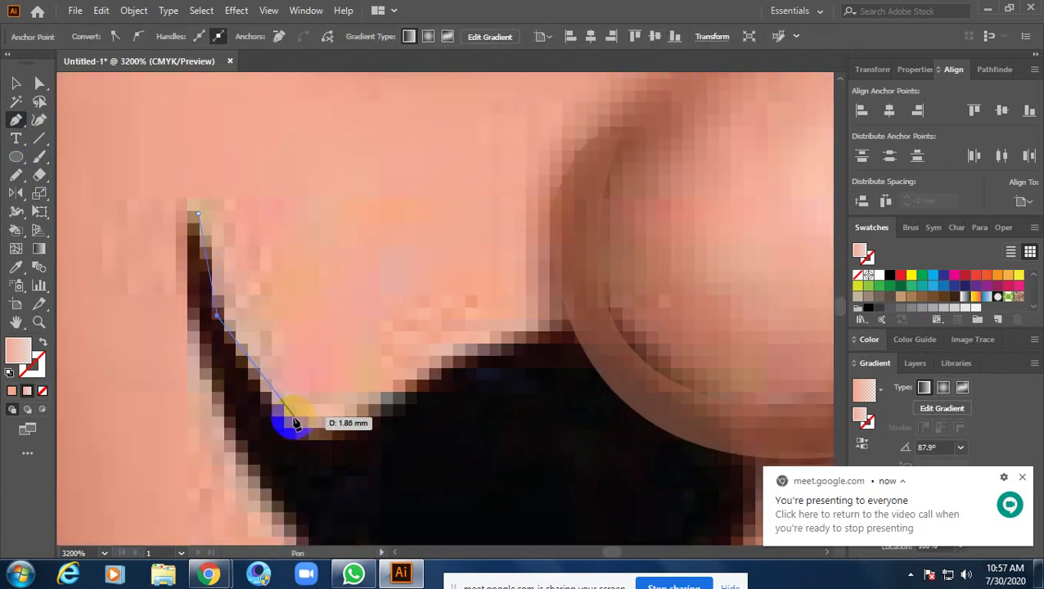
{"action": "key", "text": "ctrl+z"}
Add curved anchors along the mustache's upper edge toward the nose
{"action": "mouse_move", "coordinate": [298, 426]}
{"action": "left_mouse_down"}
{"action": "mouse_move", "coordinate": [333, 459]}
{"action": "mouse_move", "coordinate": [58, 368]}
{"action": "left_mouse_up"}
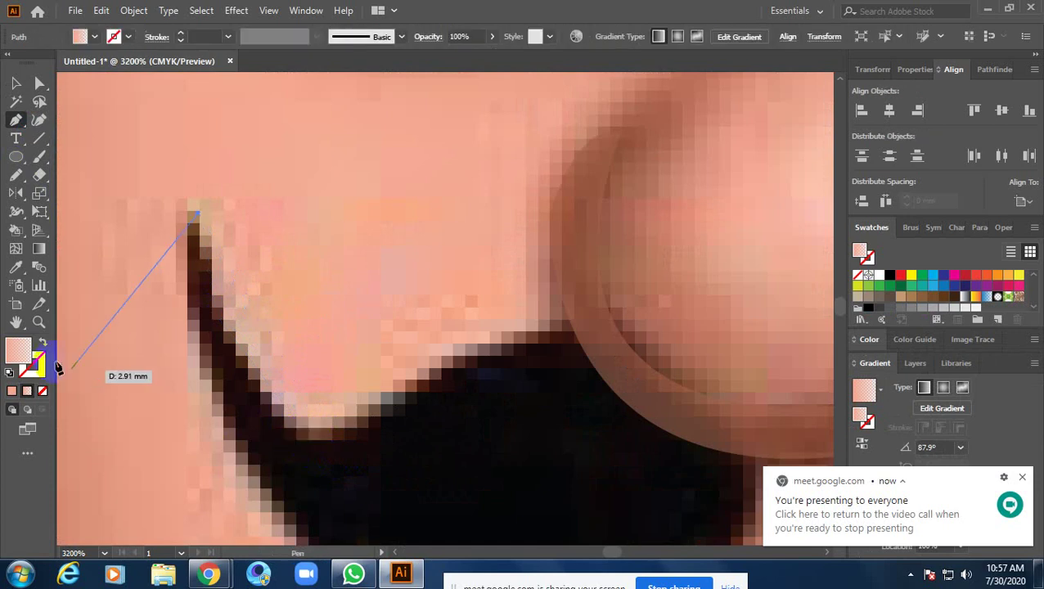
{"action": "left_click_drag", "start_coordinate": [254, 421], "coordinate": [375, 465]}
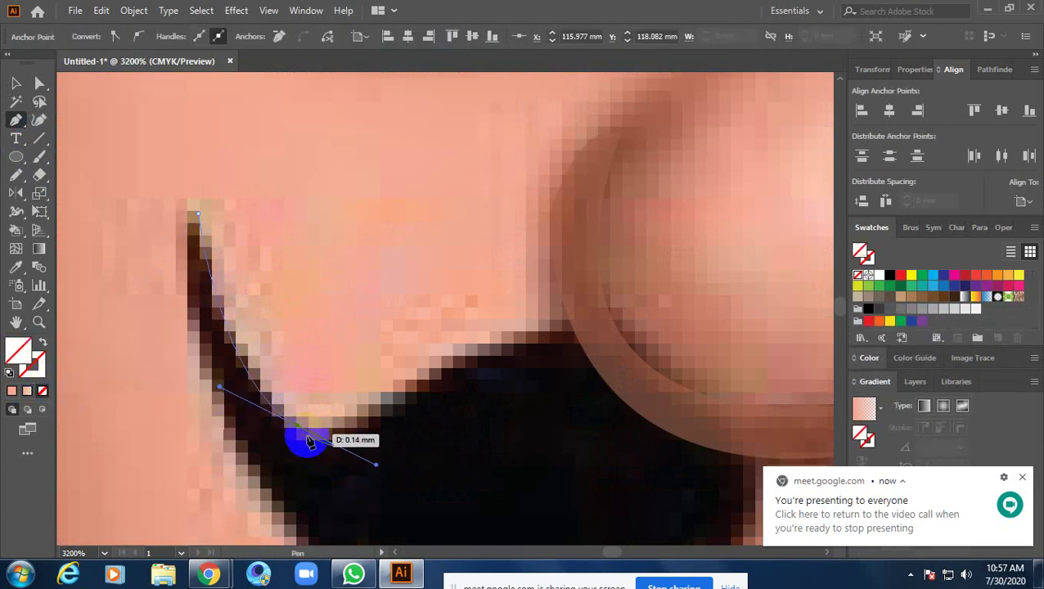
{"action": "mouse_move", "coordinate": [309, 442]}
{"action": "left_mouse_down"}
{"action": "mouse_move", "coordinate": [340, 439]}
{"action": "mouse_move", "coordinate": [293, 404]}
{"action": "left_mouse_up"}
{"action": "scroll", "coordinate": [319, 442], "scroll_direction": "up", "scroll_amount": 5}
{"action": "scroll", "coordinate": [437, 402], "scroll_direction": "down", "scroll_amount": 3}
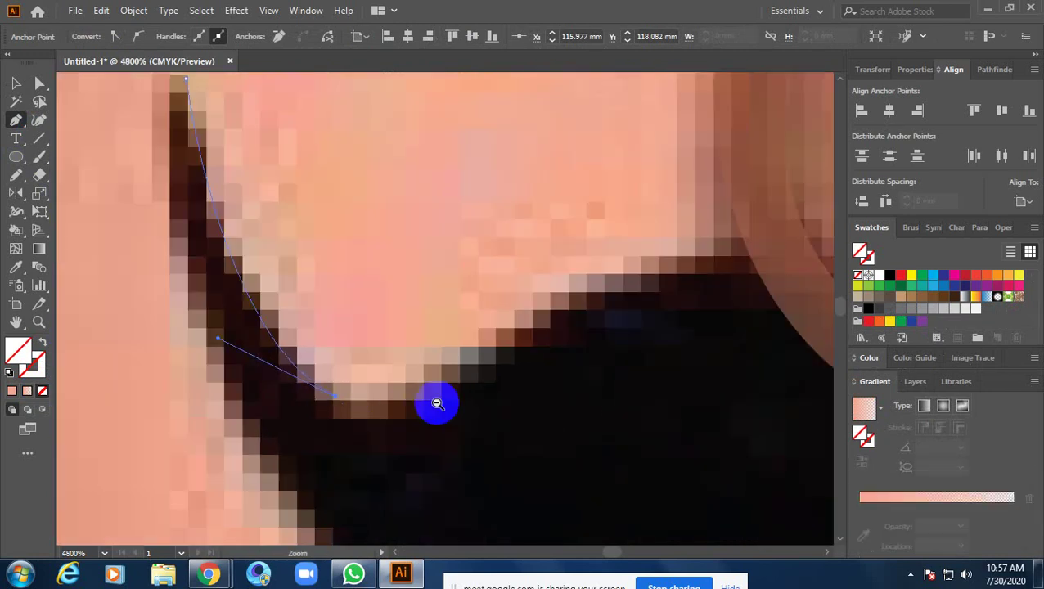
{"action": "scroll", "coordinate": [437, 403], "scroll_direction": "down", "scroll_amount": 2}
{"action": "scroll", "coordinate": [503, 413], "scroll_direction": "down", "scroll_amount": 1}
{"action": "mouse_move", "coordinate": [432, 396]}
{"action": "left_mouse_down"}
{"action": "mouse_move", "coordinate": [414, 402]}
{"action": "mouse_move", "coordinate": [468, 336]}
{"action": "left_mouse_up"}
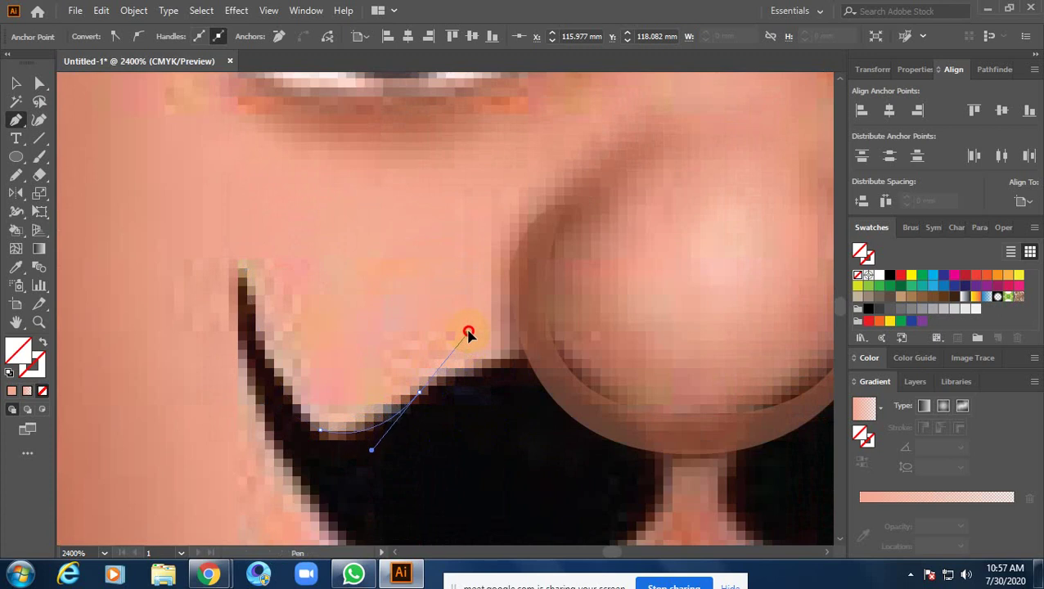
{"action": "left_click_drag", "start_coordinate": [419, 393], "coordinate": [588, 365]}
{"action": "left_click_drag", "start_coordinate": [588, 363], "coordinate": [635, 399]}
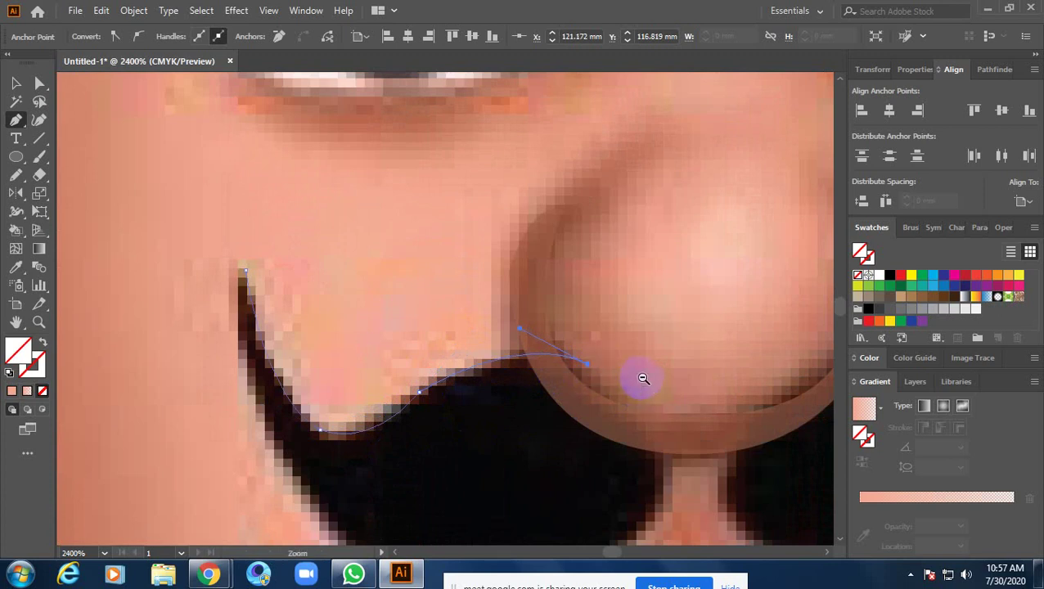
Replace the misplaced anchor with a curved anchor just under the nose
{"action": "scroll", "coordinate": [647, 384], "scroll_direction": "down", "scroll_amount": 4}
{"action": "scroll", "coordinate": [622, 422], "scroll_direction": "up", "scroll_amount": 1}
{"action": "scroll", "coordinate": [606, 438], "scroll_direction": "up", "scroll_amount": 1}
{"action": "scroll", "coordinate": [616, 439], "scroll_direction": "up", "scroll_amount": 2}
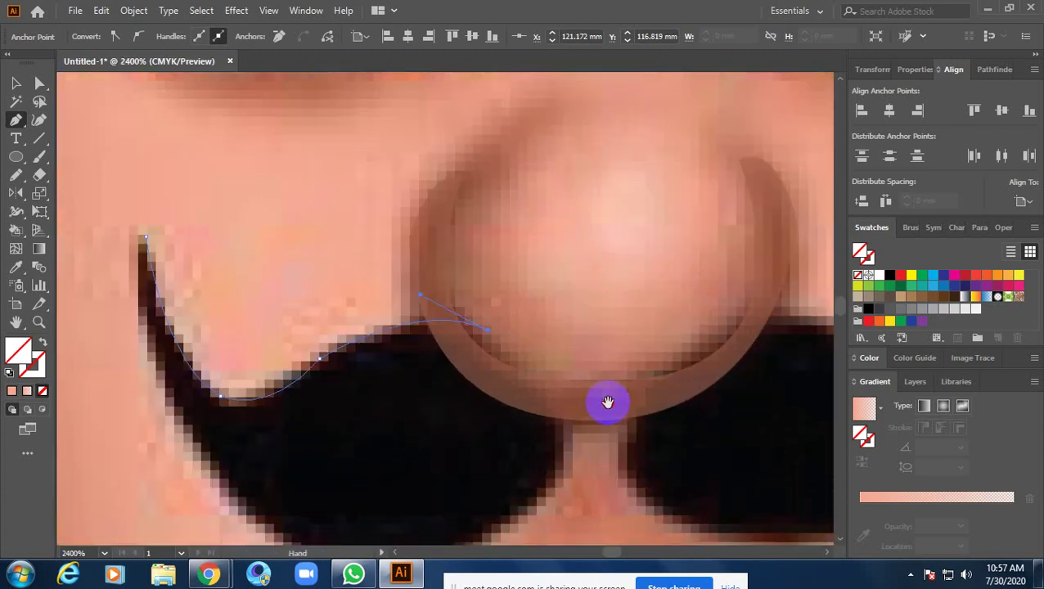
{"action": "left_click_drag", "start_coordinate": [524, 504], "coordinate": [450, 531]}
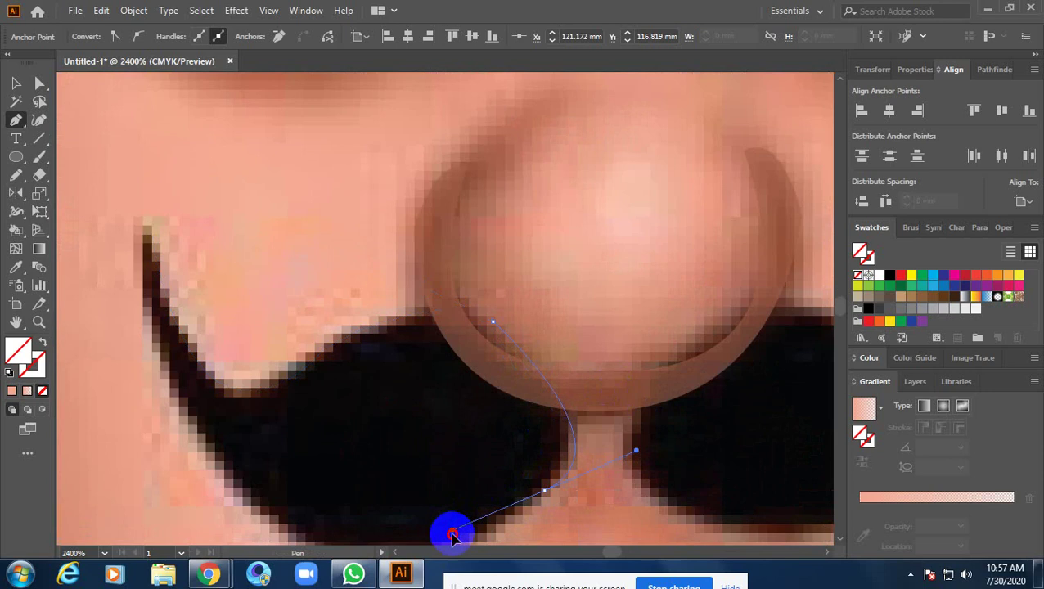
{"action": "scroll", "coordinate": [458, 540], "scroll_direction": "down", "scroll_amount": 4}
{"action": "scroll", "coordinate": [470, 516], "scroll_direction": "down", "scroll_amount": 1}
{"action": "key", "text": "ctrl+z"}
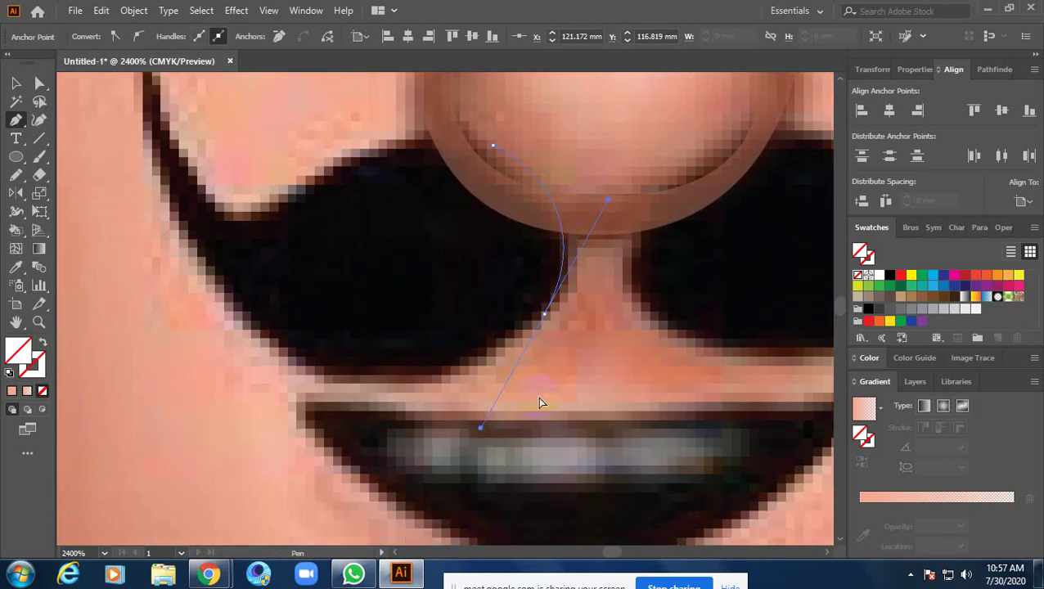
{"action": "left_click_drag", "start_coordinate": [531, 331], "coordinate": [435, 430]}
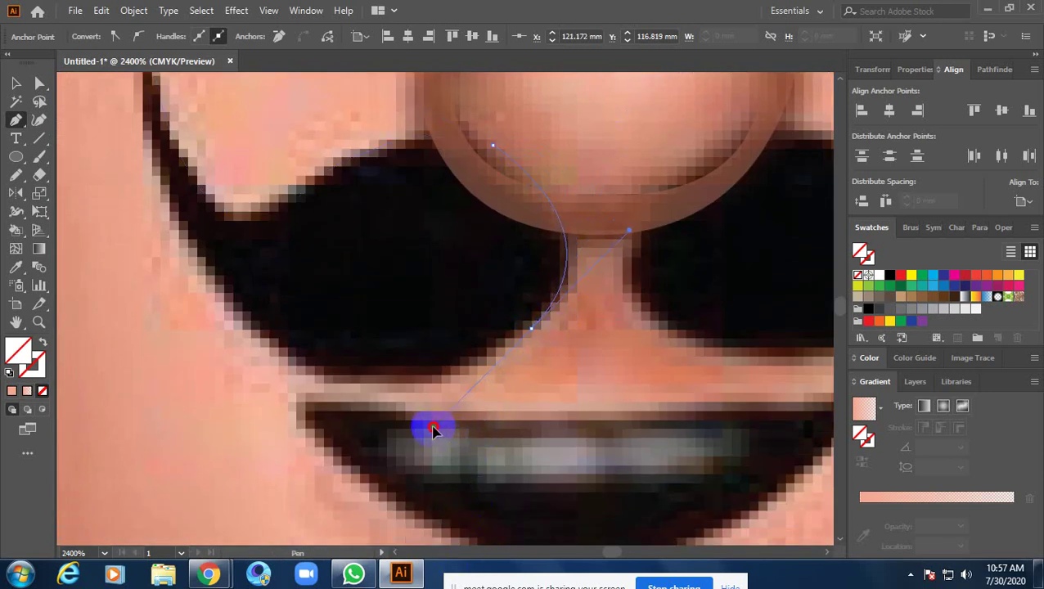
{"action": "left_click_drag", "start_coordinate": [524, 331], "coordinate": [530, 338]}
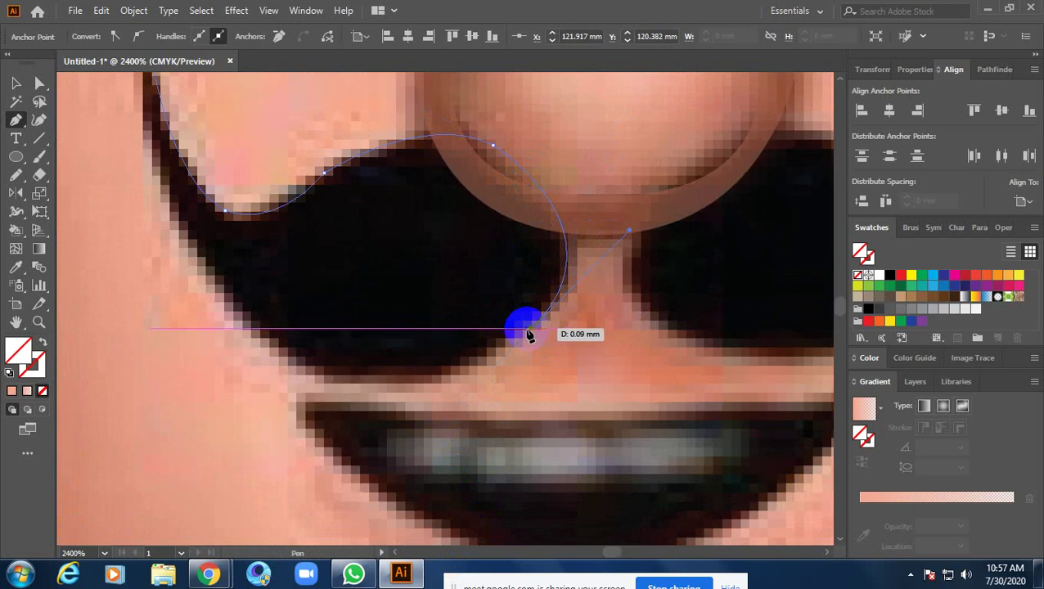
Trace the mustache's lower edge back to the left tip, shaping the curves
{"action": "left_click_drag", "start_coordinate": [532, 330], "coordinate": [238, 323]}
{"action": "left_click_drag", "start_coordinate": [137, 246], "coordinate": [94, 202]}
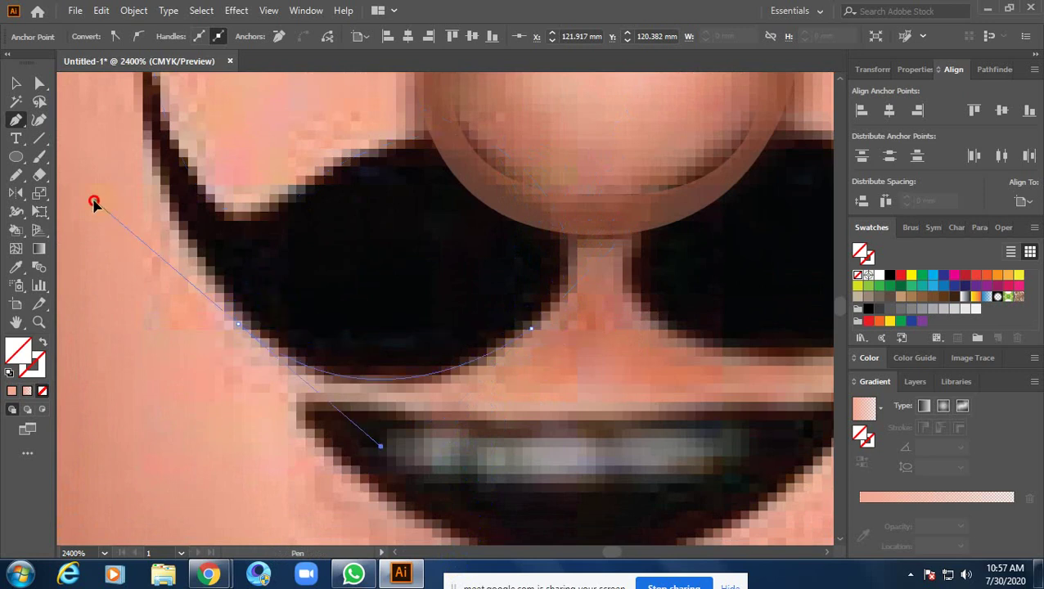
{"action": "left_click_drag", "start_coordinate": [361, 267], "coordinate": [405, 393]}
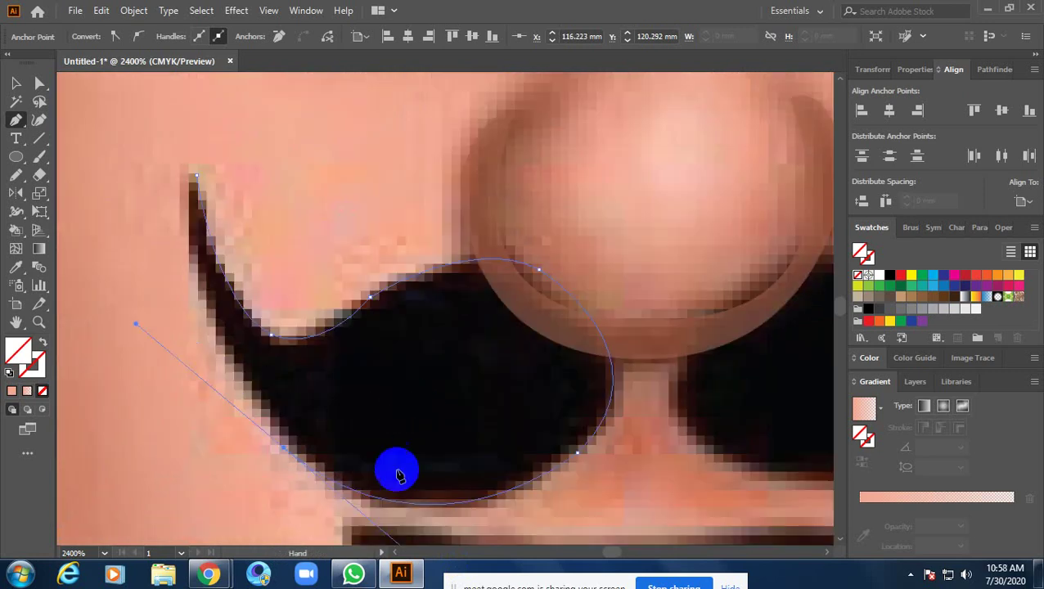
{"action": "left_click_drag", "start_coordinate": [282, 450], "coordinate": [282, 452]}
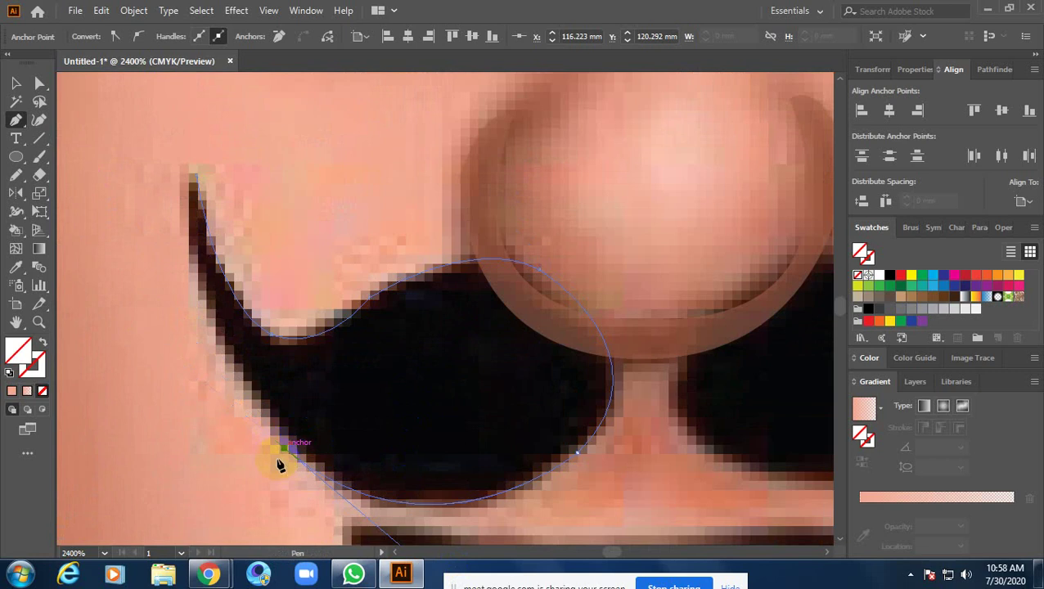
{"action": "mouse_move", "coordinate": [186, 178]}
{"action": "left_mouse_down"}
{"action": "mouse_move", "coordinate": [192, 164]}
{"action": "mouse_move", "coordinate": [181, 164]}
{"action": "left_mouse_up"}
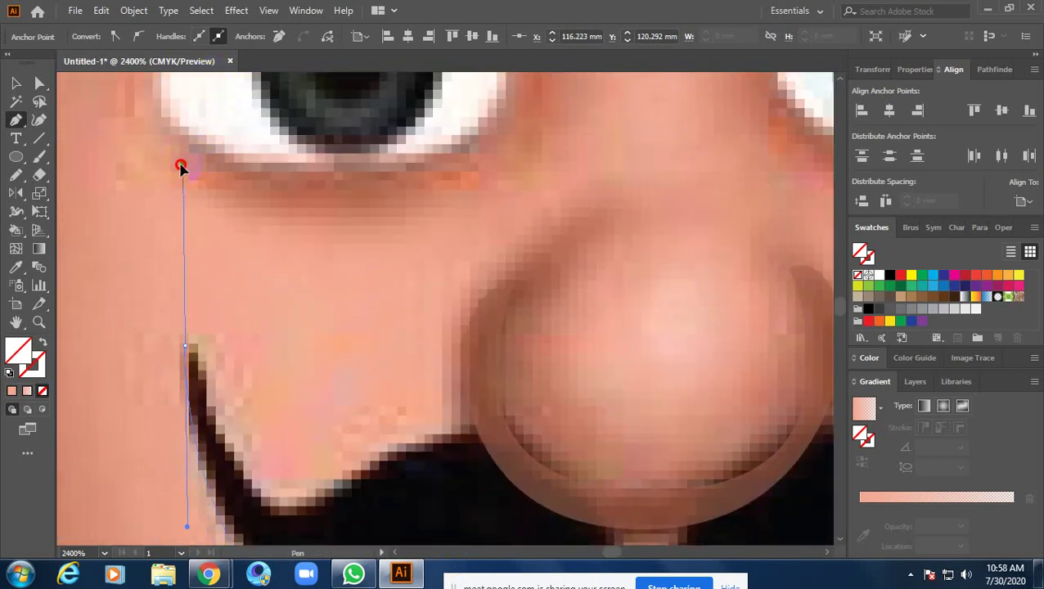
{"action": "left_click", "coordinate": [186, 348]}
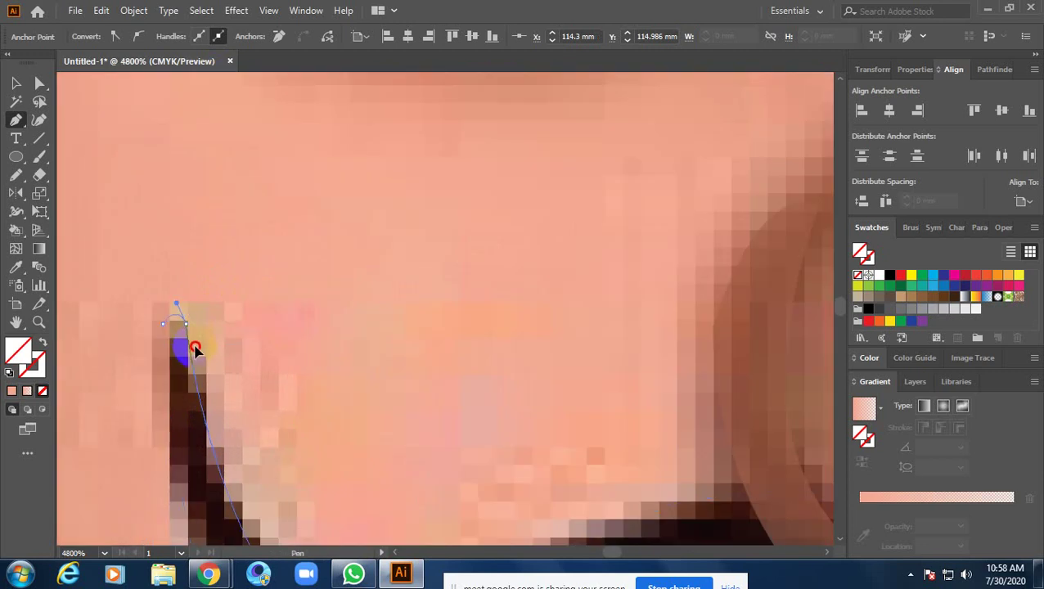
{"action": "scroll", "coordinate": [208, 291], "scroll_direction": "down", "scroll_amount": 5}
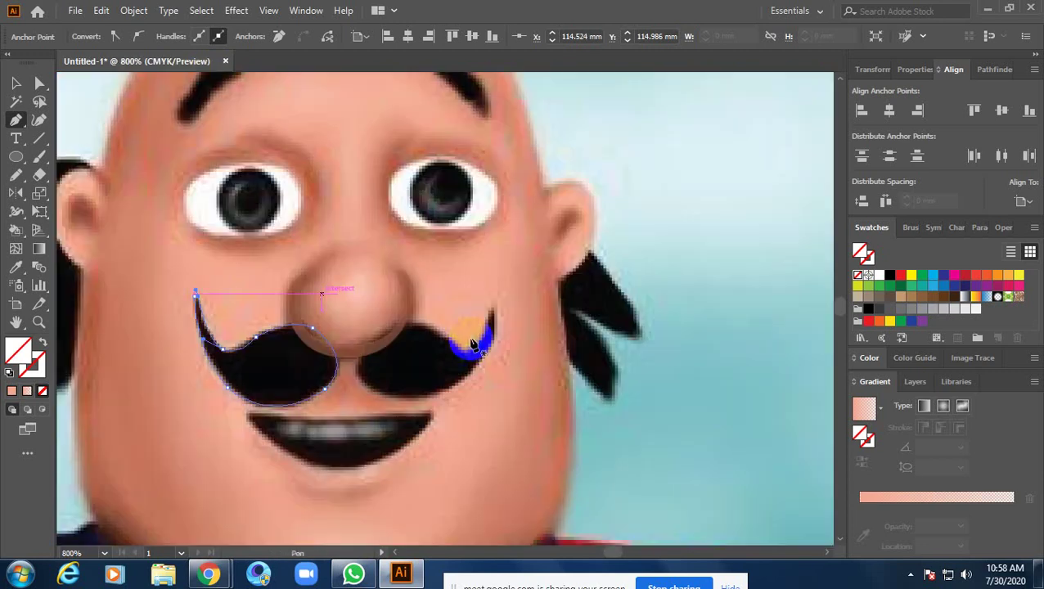
Close the left mustache outline and select it
{"action": "left_click_drag", "start_coordinate": [352, 320], "coordinate": [261, 337]}
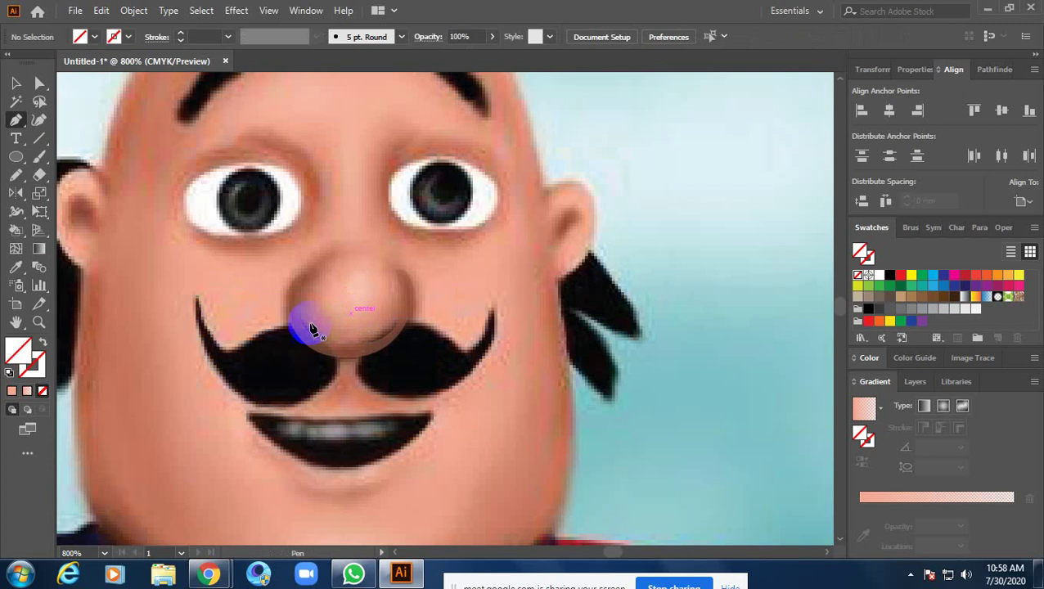
{"action": "key", "text": "ctrl+shift+a"}
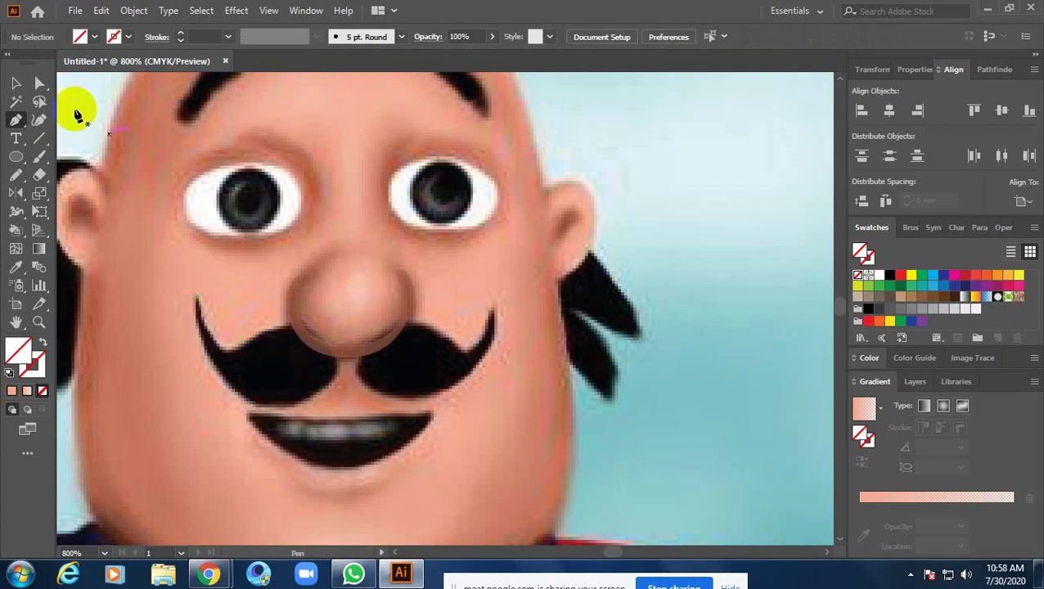
{"action": "left_click", "coordinate": [15, 83]}
{"action": "left_click", "coordinate": [277, 338]}
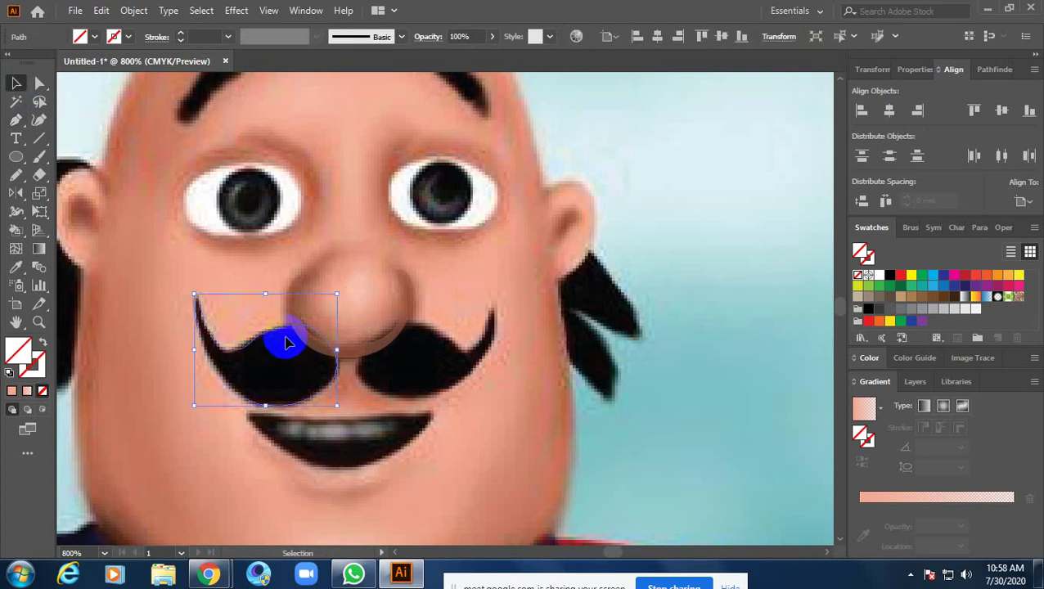
Fill the outline with black sampled from the reference mustache using the Eyedropper
{"action": "key", "text": "p"}
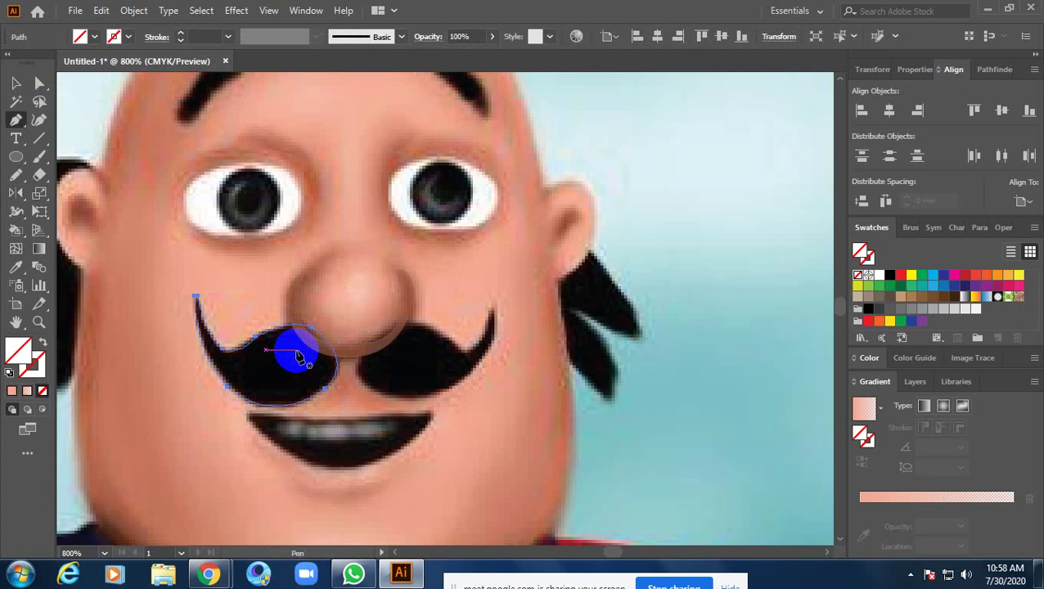
{"action": "key", "text": "i"}
{"action": "left_click", "coordinate": [295, 354]}
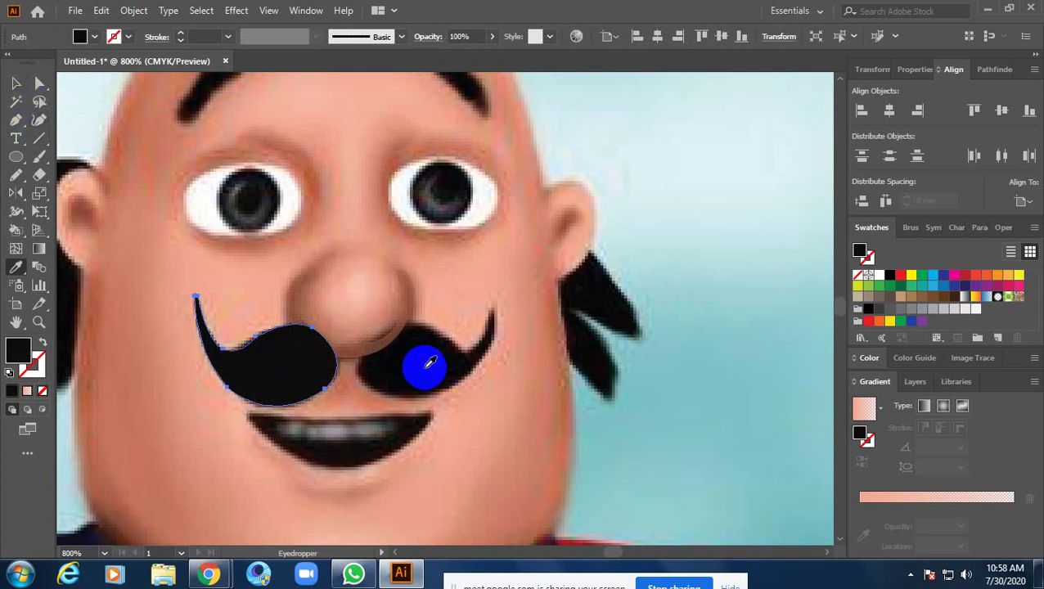
{"action": "left_click", "coordinate": [420, 364]}
{"action": "left_click", "coordinate": [21, 81]}
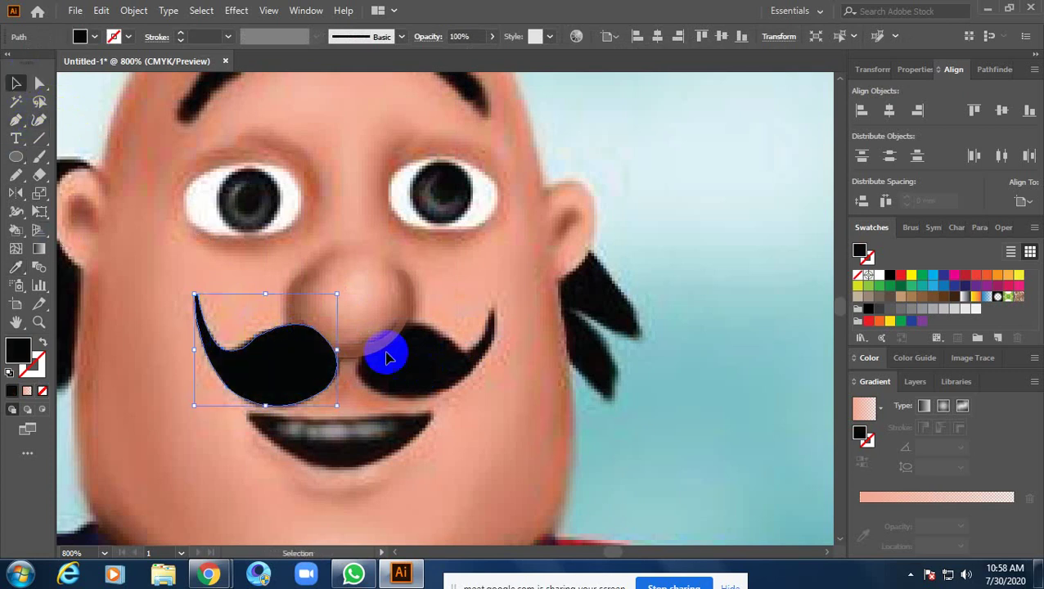
Make a vertically reflected copy of the mustache and nudge it into place on the right
{"action": "right_click", "coordinate": [291, 368]}
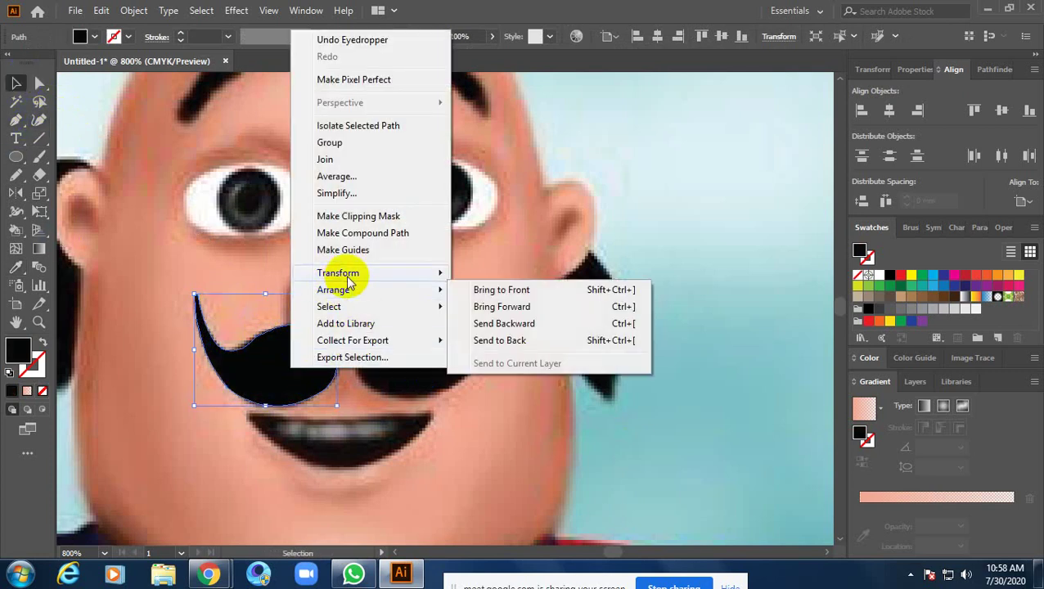
{"action": "left_click", "coordinate": [502, 329]}
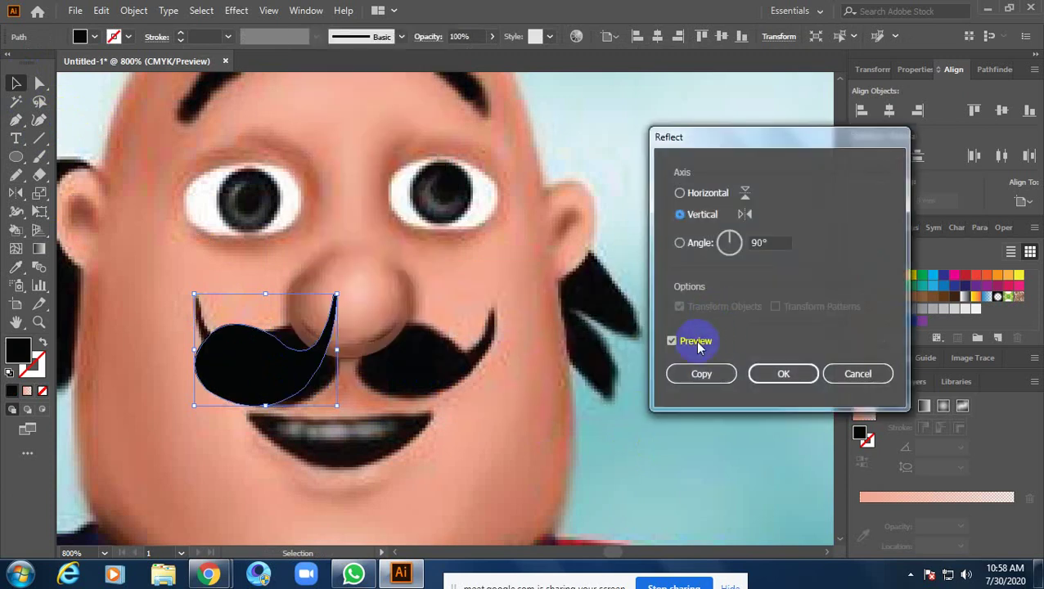
{"action": "left_click", "coordinate": [703, 371]}
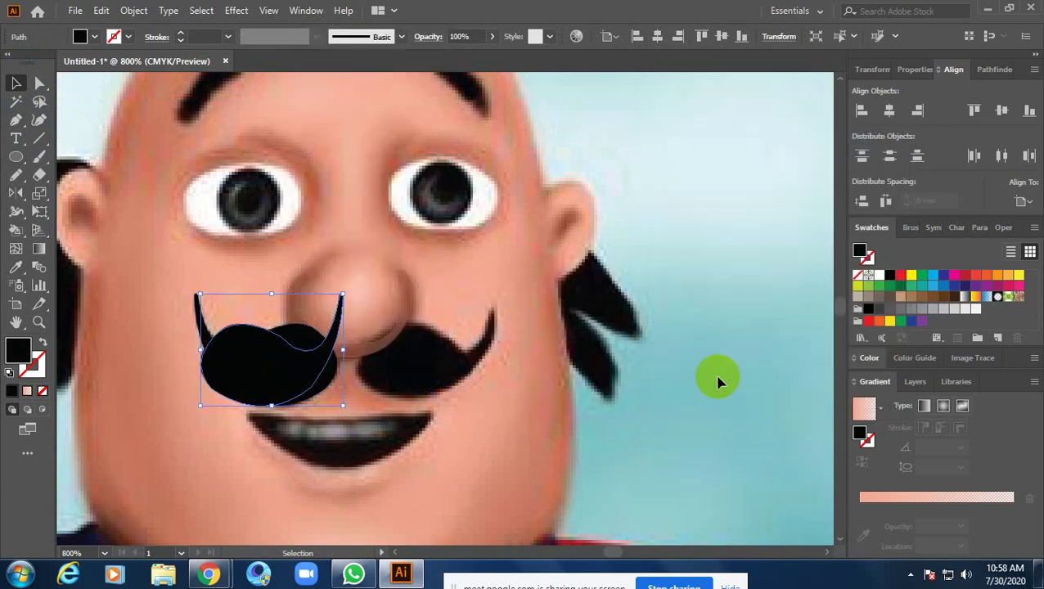
{"action": "key", "text": "Right"}
{"action": "key", "text": "Right"}
{"action": "key", "text": "Right"}
{"action": "key", "text": "Right"}
{"action": "key", "text": "Right"}
{"action": "key", "text": "Right"}
{"action": "key", "text": "Right"}
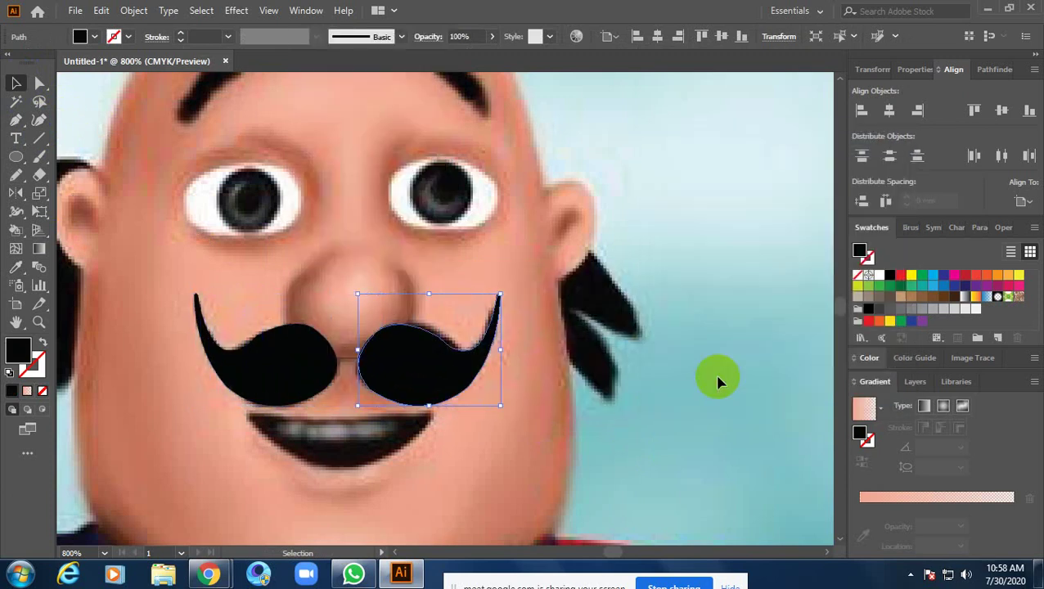
{"action": "key", "text": "Right"}
{"action": "key", "text": "Left"}
{"action": "key", "text": "Up"}
{"action": "key", "text": "Left"}
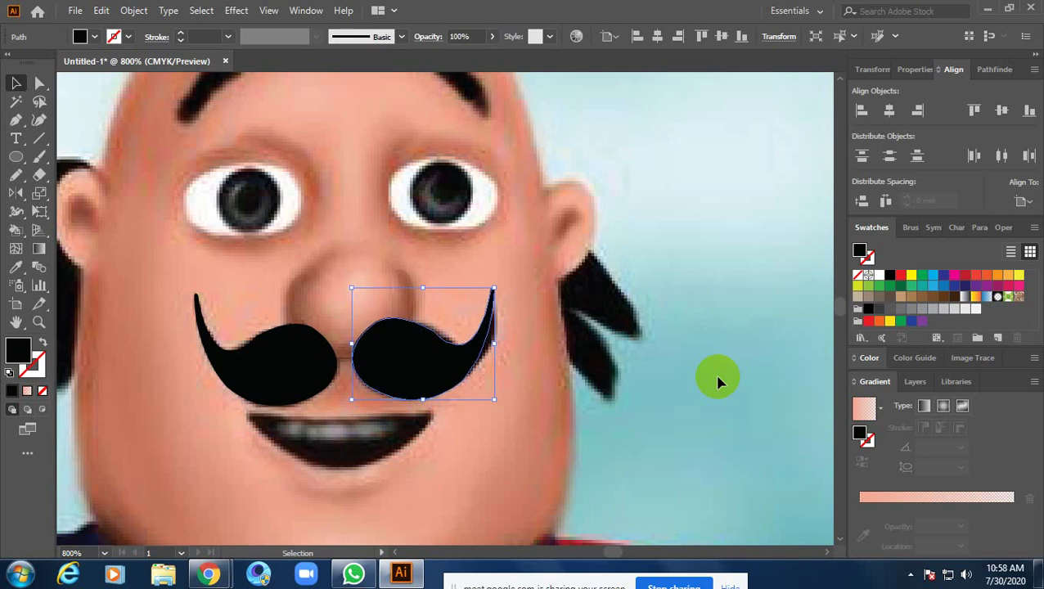
{"action": "key", "text": "Right"}
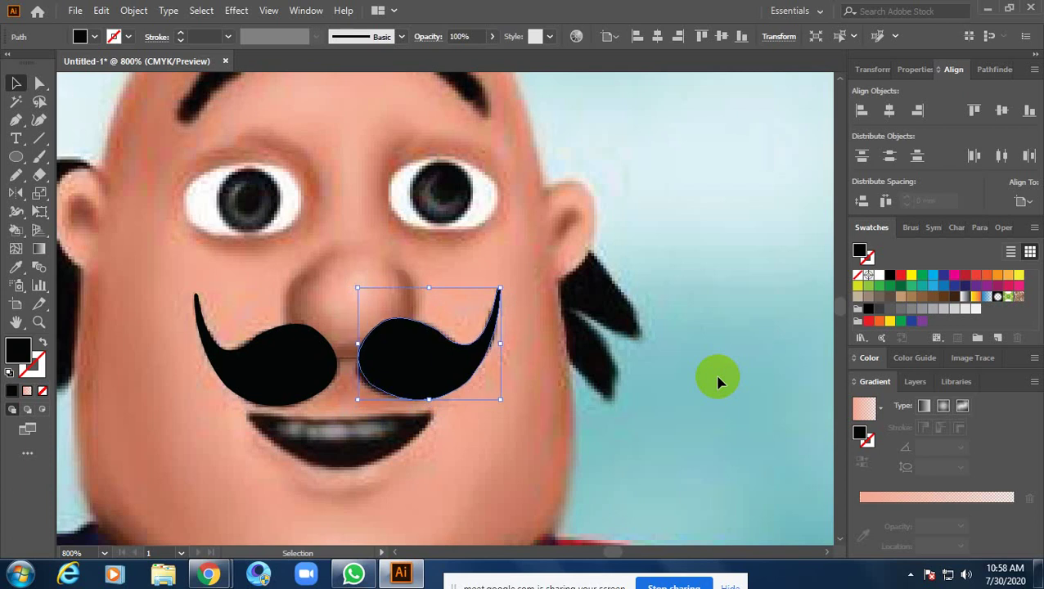
{"action": "left_click", "coordinate": [456, 391]}
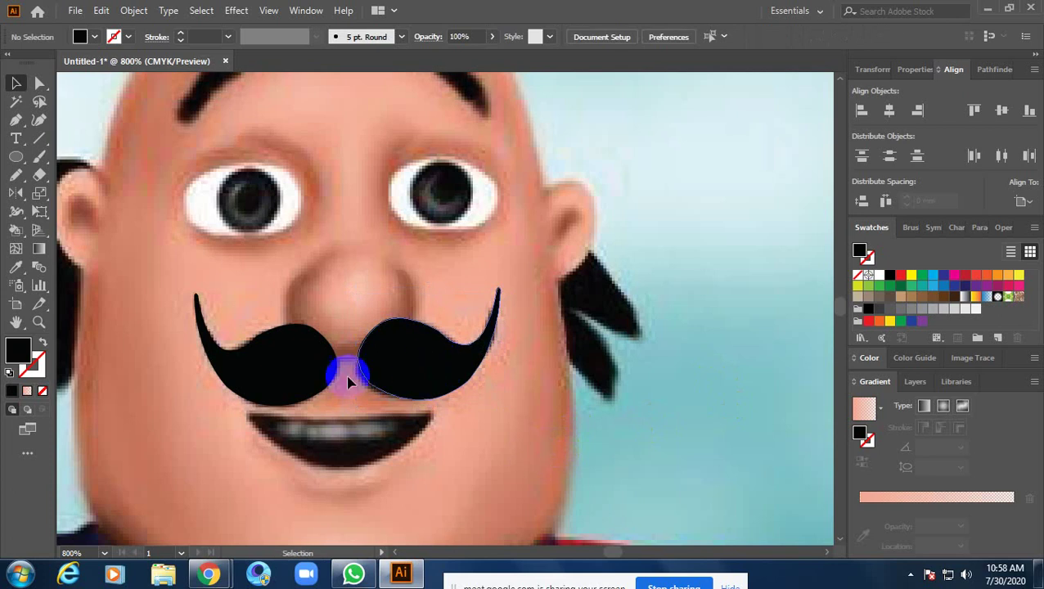
Send both mustache halves to the back, behind the nose
{"action": "left_click_drag", "start_coordinate": [348, 382], "coordinate": [321, 370]}
{"action": "right_click", "coordinate": [321, 370]}
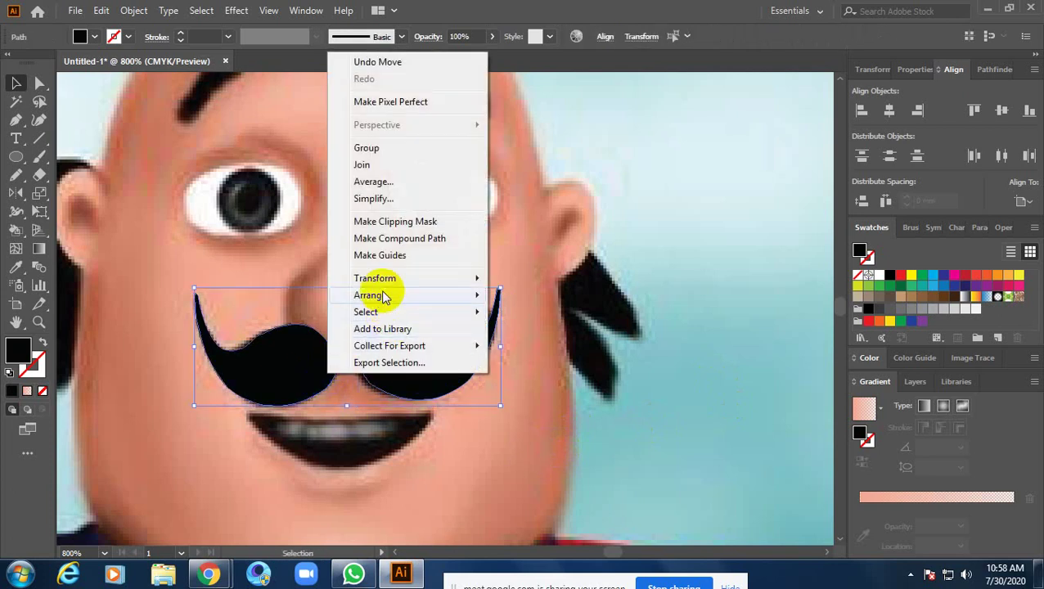
{"action": "mouse_move", "coordinate": [369, 295]}
{"action": "left_click", "coordinate": [545, 347]}
{"action": "key", "text": "a"}
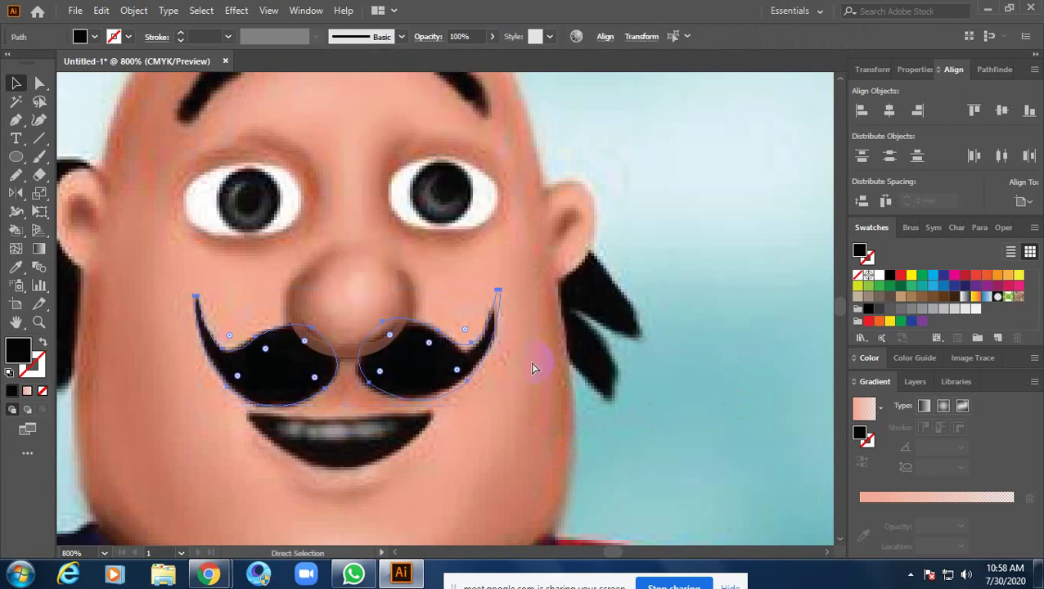
{"action": "left_click", "coordinate": [529, 375]}
{"action": "scroll", "coordinate": [472, 415], "scroll_direction": "down", "scroll_amount": 1}
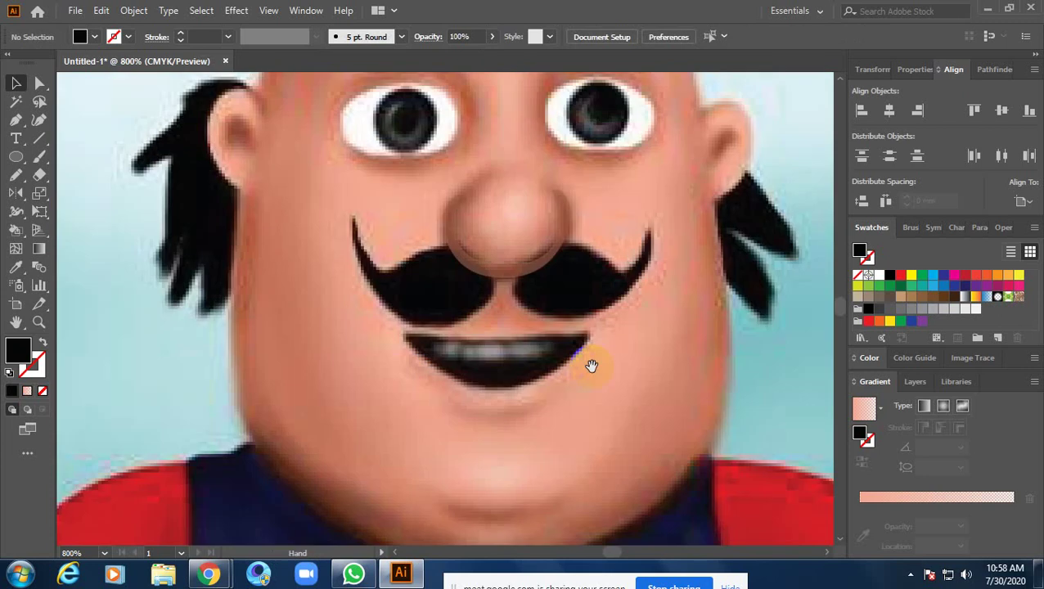
{"action": "scroll", "coordinate": [591, 366], "scroll_direction": "down", "scroll_amount": 1}
{"action": "scroll", "coordinate": [597, 366], "scroll_direction": "down", "scroll_amount": 1}
{"action": "scroll", "coordinate": [587, 372], "scroll_direction": "up", "scroll_amount": 2}
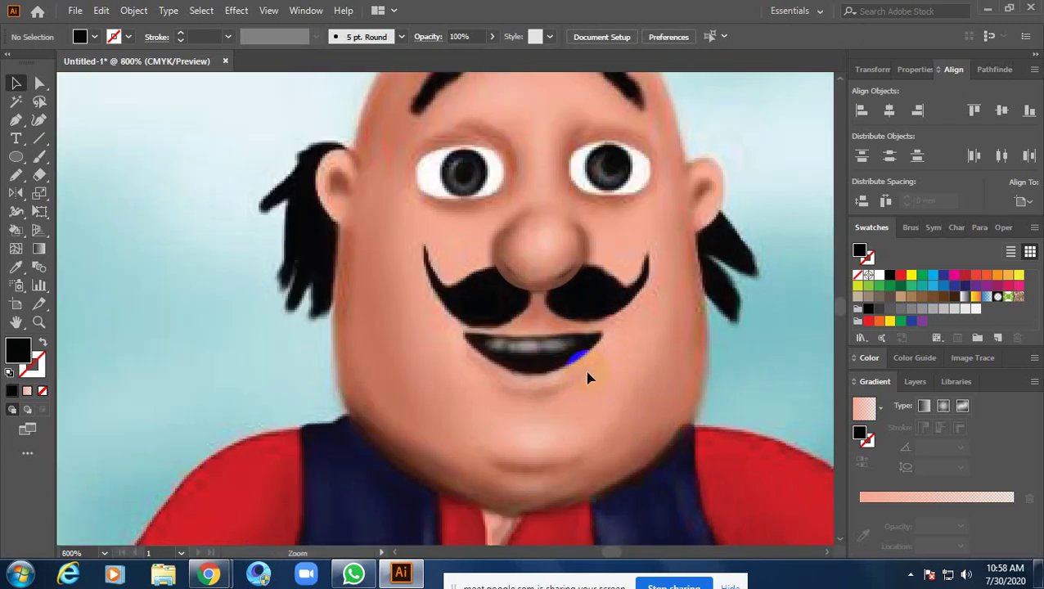
{"action": "scroll", "coordinate": [588, 375], "scroll_direction": "up", "scroll_amount": 1}
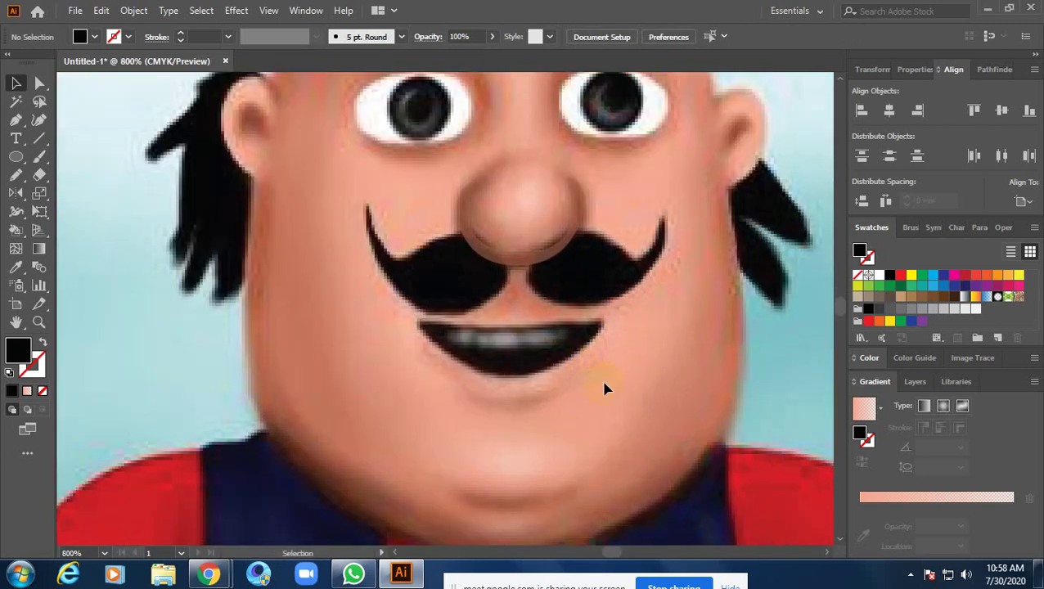
{"action": "mouse_move", "coordinate": [604, 388]}
{"action": "left_mouse_down"}
{"action": "mouse_move", "coordinate": [459, 425]}
{"action": "mouse_move", "coordinate": [489, 401]}
{"action": "mouse_move", "coordinate": [441, 419]}
{"action": "left_mouse_up"}
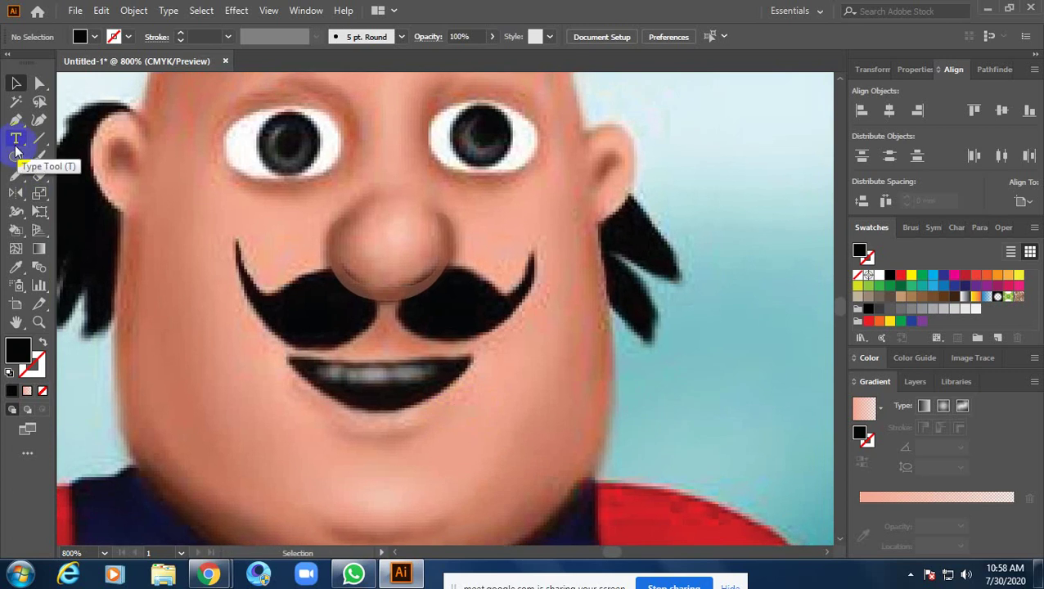
{"action": "scroll", "coordinate": [181, 252], "scroll_direction": "up", "scroll_amount": 1}
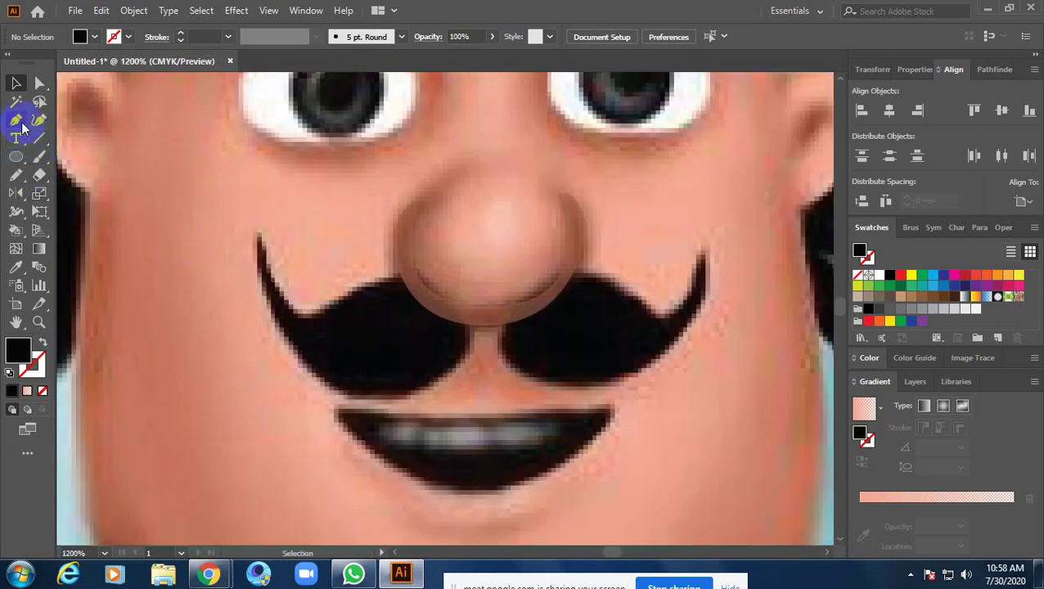
{"action": "left_click", "coordinate": [16, 120]}
{"action": "scroll", "coordinate": [432, 459], "scroll_direction": "up", "scroll_amount": 2}
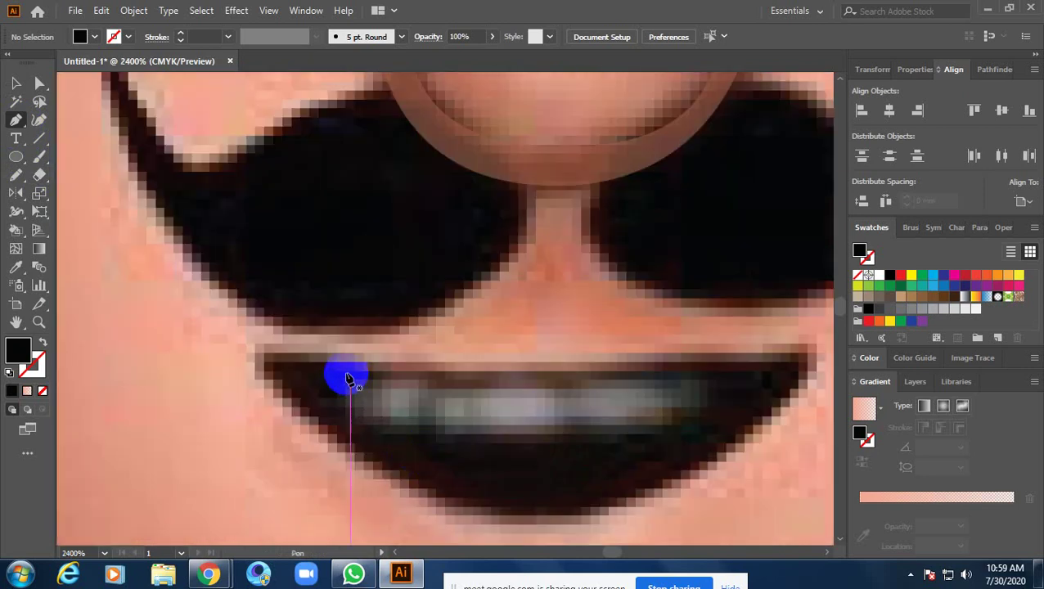
{"action": "left_click", "coordinate": [348, 375]}
{"action": "left_click", "coordinate": [705, 377]}
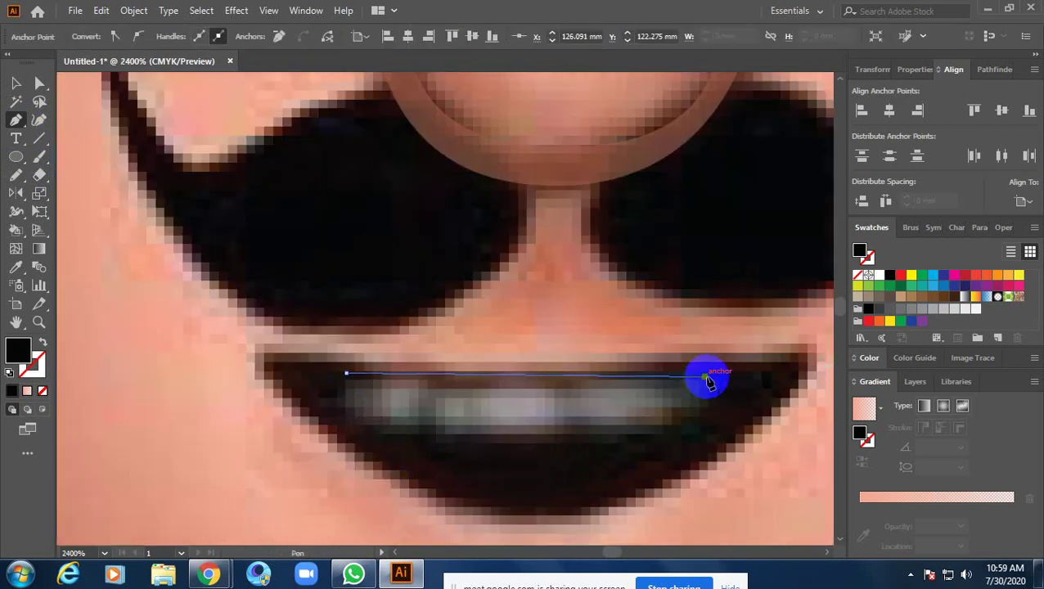
{"action": "left_click_drag", "start_coordinate": [708, 383], "coordinate": [715, 385]}
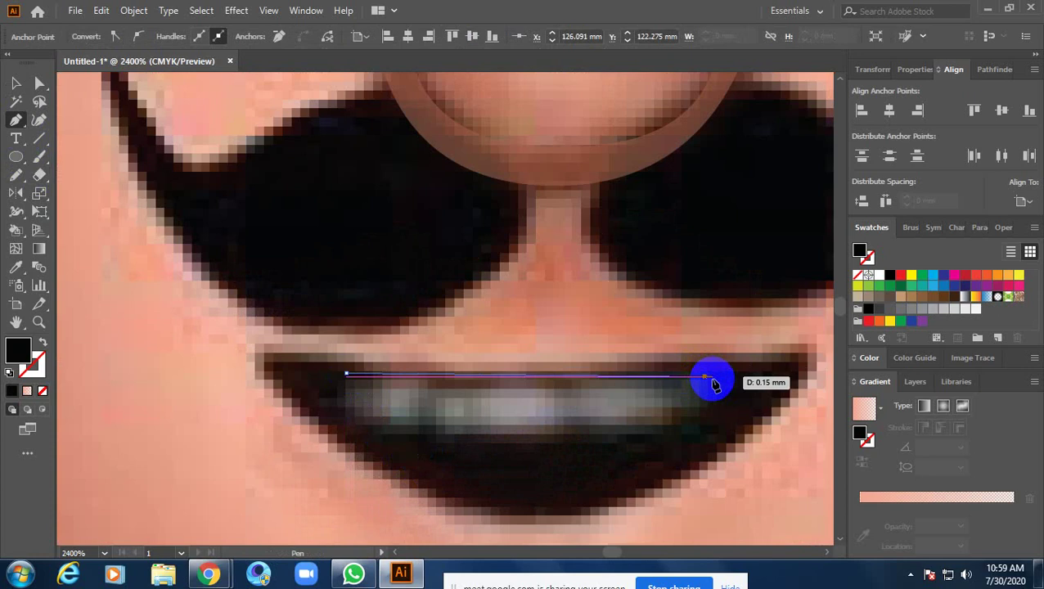
{"action": "left_click_drag", "start_coordinate": [714, 385], "coordinate": [273, 233]}
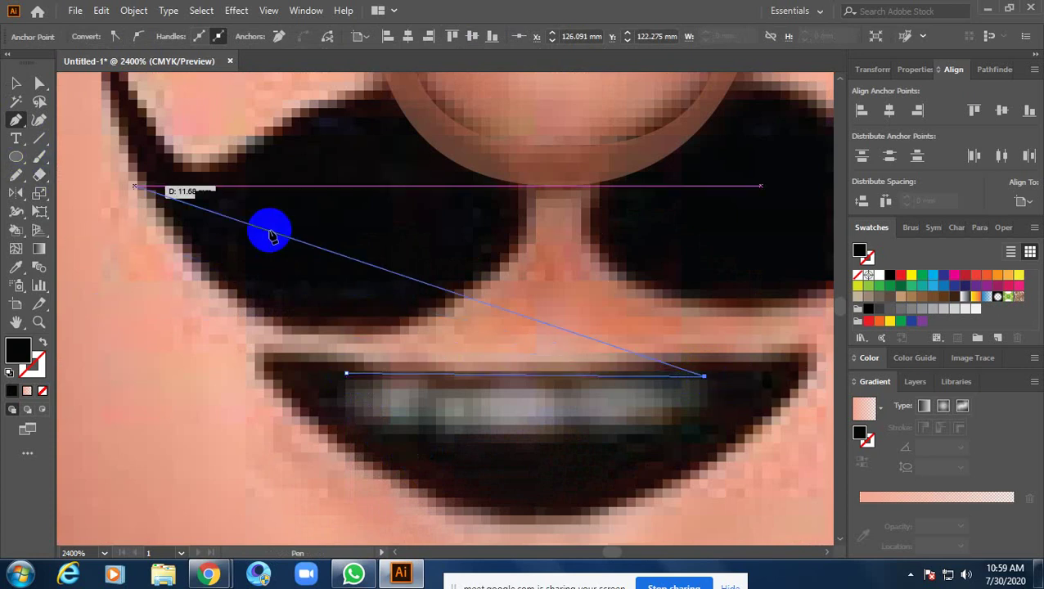
{"action": "key", "text": "ctrl+z"}
{"action": "key", "text": "ctrl+z"}
{"action": "key", "text": "ctrl+z"}
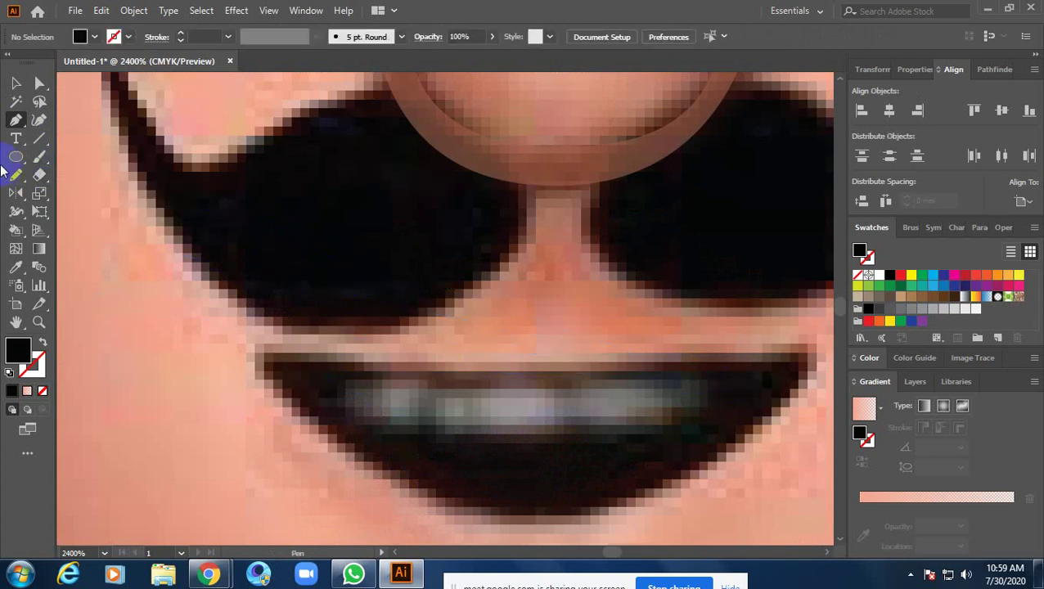
{"action": "mouse_move", "coordinate": [15, 157]}
{"action": "left_mouse_down"}
{"action": "mouse_move", "coordinate": [100, 208]}
{"action": "mouse_move", "coordinate": [82, 156]}
{"action": "left_mouse_up"}
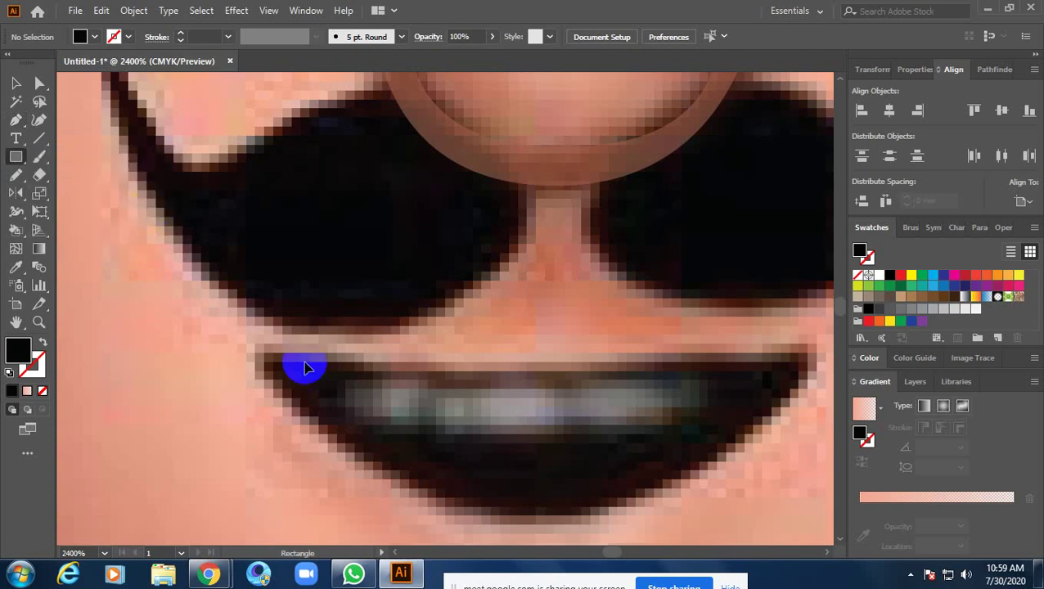
Draw the first tooth rectangle and round its bottom corners
{"action": "scroll", "coordinate": [354, 392], "scroll_direction": "up", "scroll_amount": 1}
{"action": "scroll", "coordinate": [371, 397], "scroll_direction": "up", "scroll_amount": 1}
{"action": "left_click_drag", "start_coordinate": [371, 397], "coordinate": [423, 481]}
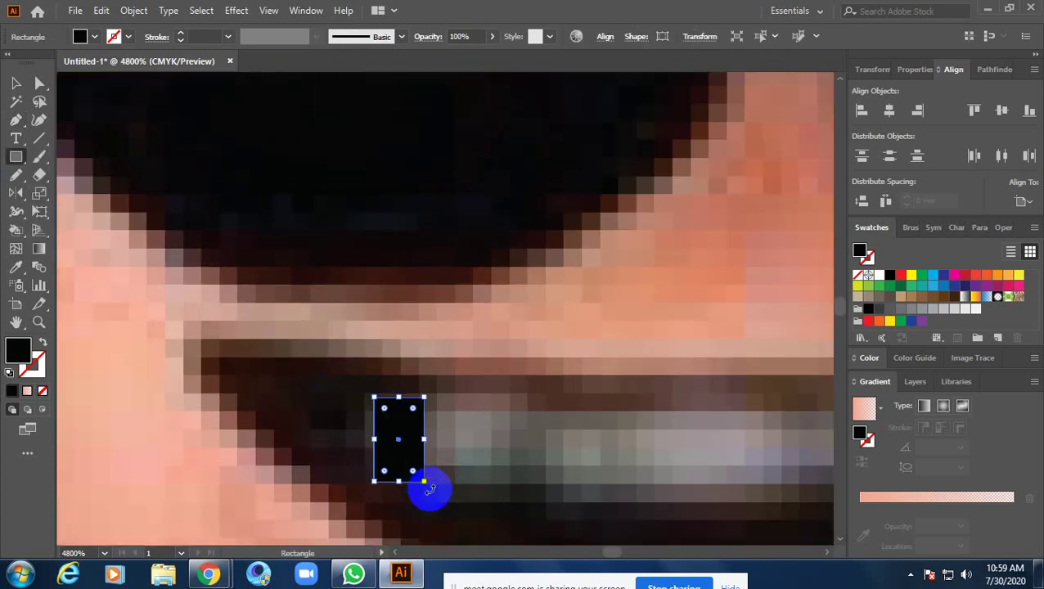
{"action": "left_click_drag", "start_coordinate": [373, 440], "coordinate": [368, 440]}
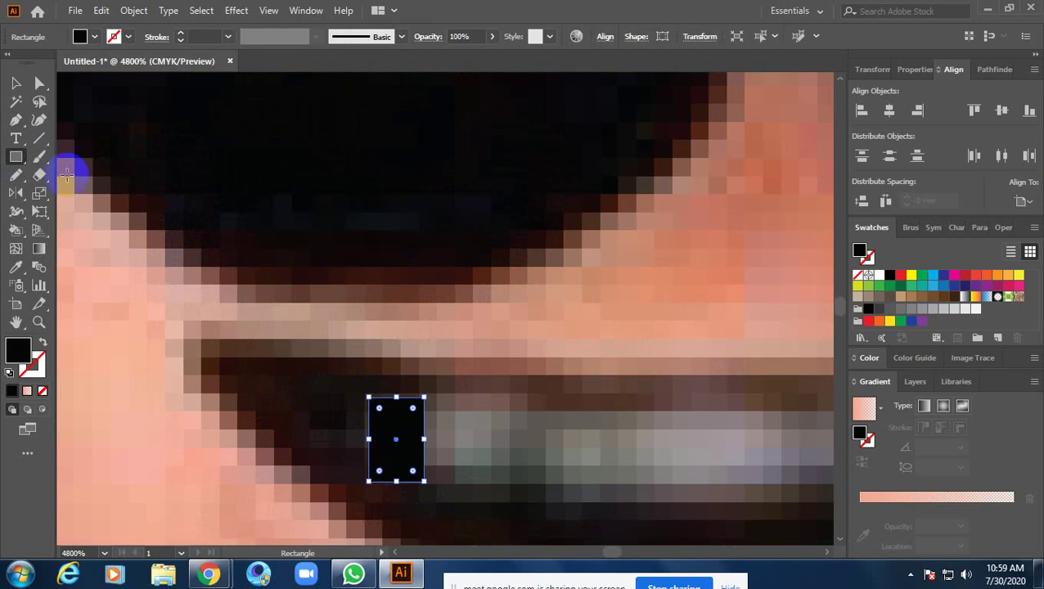
{"action": "left_click", "coordinate": [39, 82]}
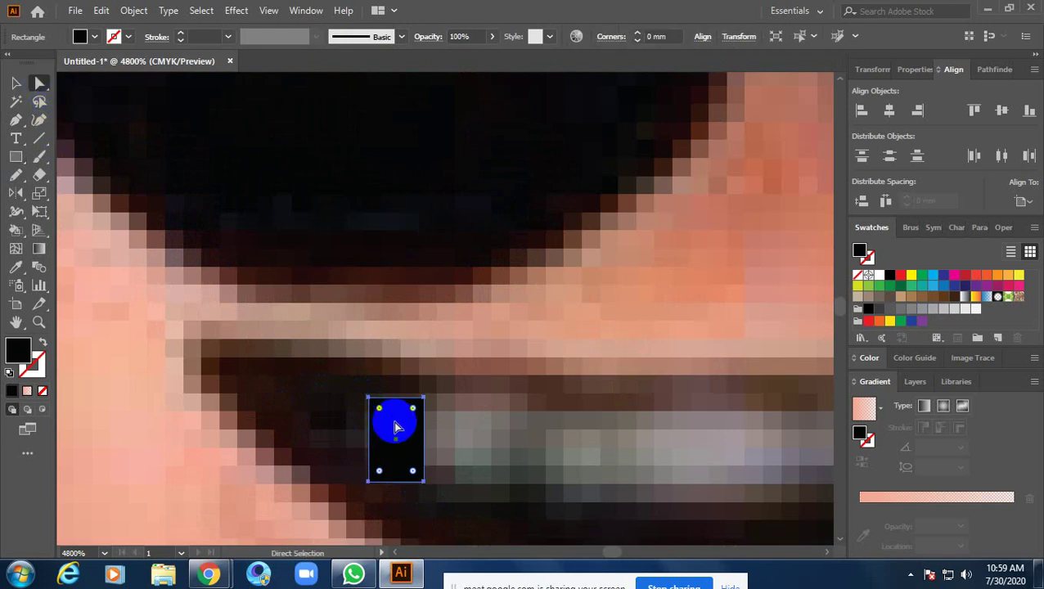
{"action": "left_click", "coordinate": [422, 481]}
{"action": "left_click_drag", "start_coordinate": [395, 489], "coordinate": [412, 467]}
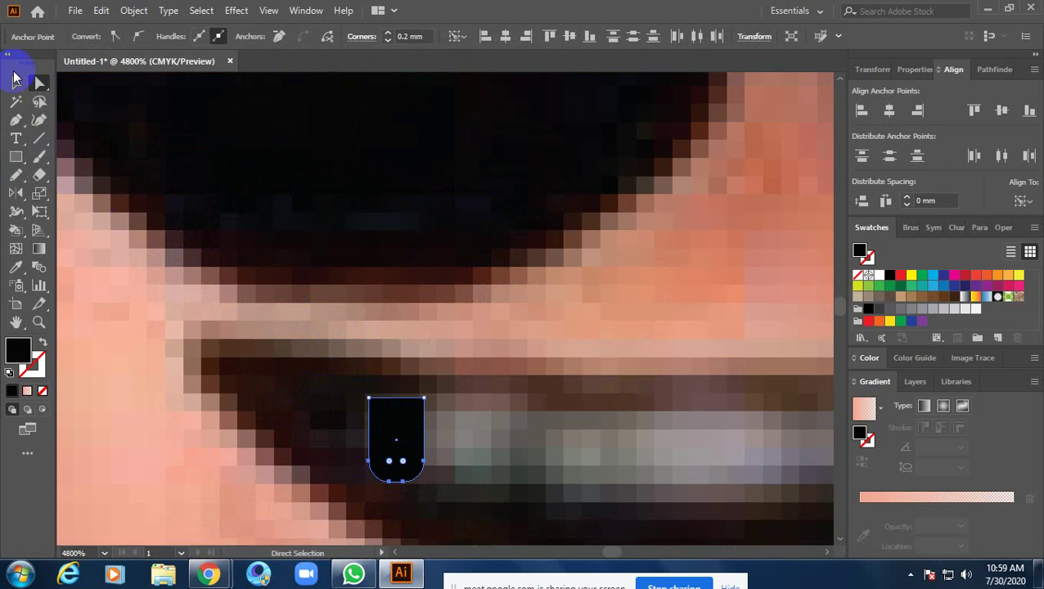
{"action": "left_click", "coordinate": [16, 83]}
{"action": "mouse_move", "coordinate": [470, 446]}
{"action": "left_mouse_down"}
{"action": "mouse_move", "coordinate": [322, 374]}
{"action": "mouse_move", "coordinate": [329, 386]}
{"action": "mouse_move", "coordinate": [302, 415]}
{"action": "left_mouse_up"}
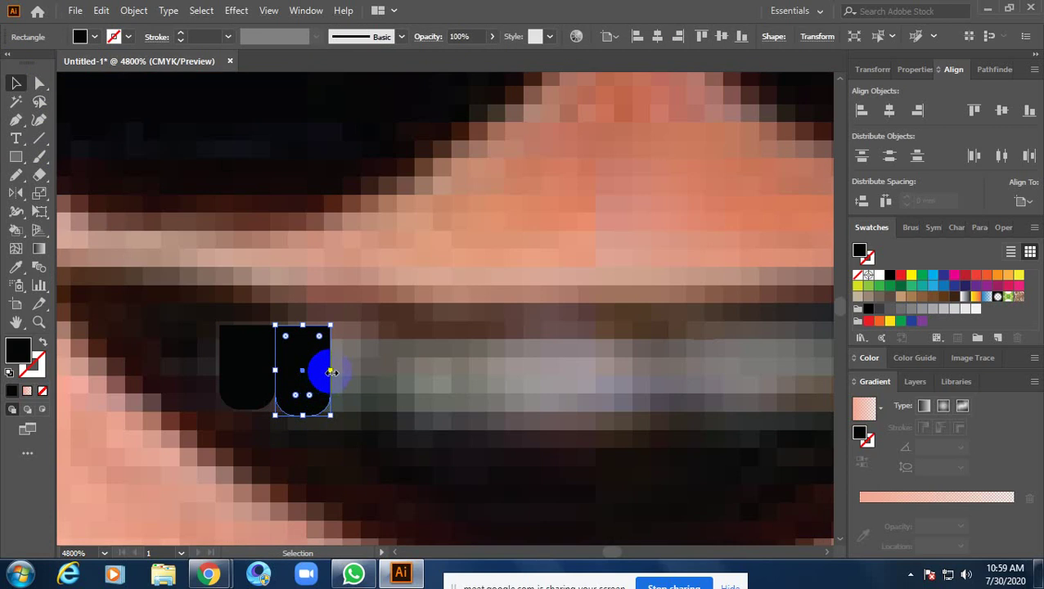
Duplicate the tooth twice to the right and make the rightmost one taller
{"action": "mouse_move", "coordinate": [331, 372]}
{"action": "left_mouse_down"}
{"action": "mouse_move", "coordinate": [315, 380]}
{"action": "mouse_move", "coordinate": [380, 383]}
{"action": "mouse_move", "coordinate": [369, 430]}
{"action": "left_mouse_up"}
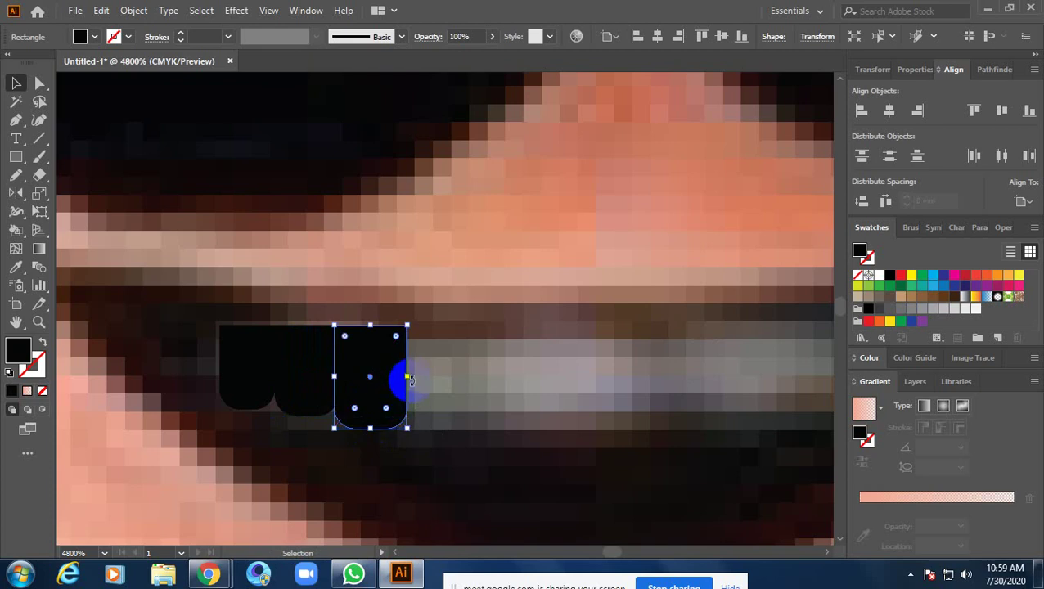
{"action": "mouse_move", "coordinate": [403, 374]}
{"action": "left_mouse_down"}
{"action": "mouse_move", "coordinate": [474, 374]}
{"action": "mouse_move", "coordinate": [501, 400]}
{"action": "left_mouse_up"}
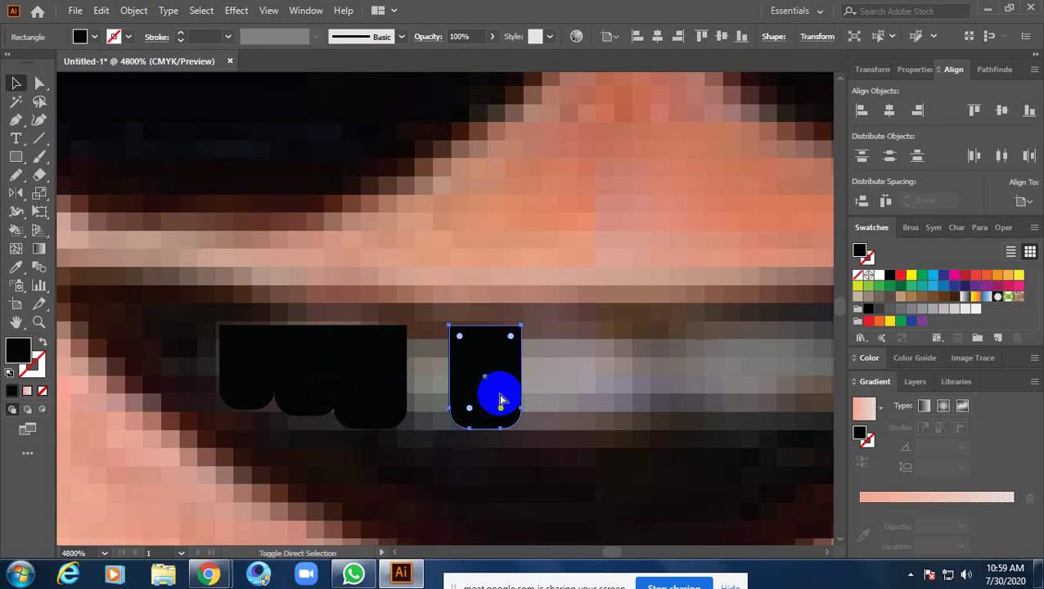
{"action": "key", "text": "Left"}
{"action": "left_click", "coordinate": [519, 408]}
{"action": "left_click", "coordinate": [454, 391]}
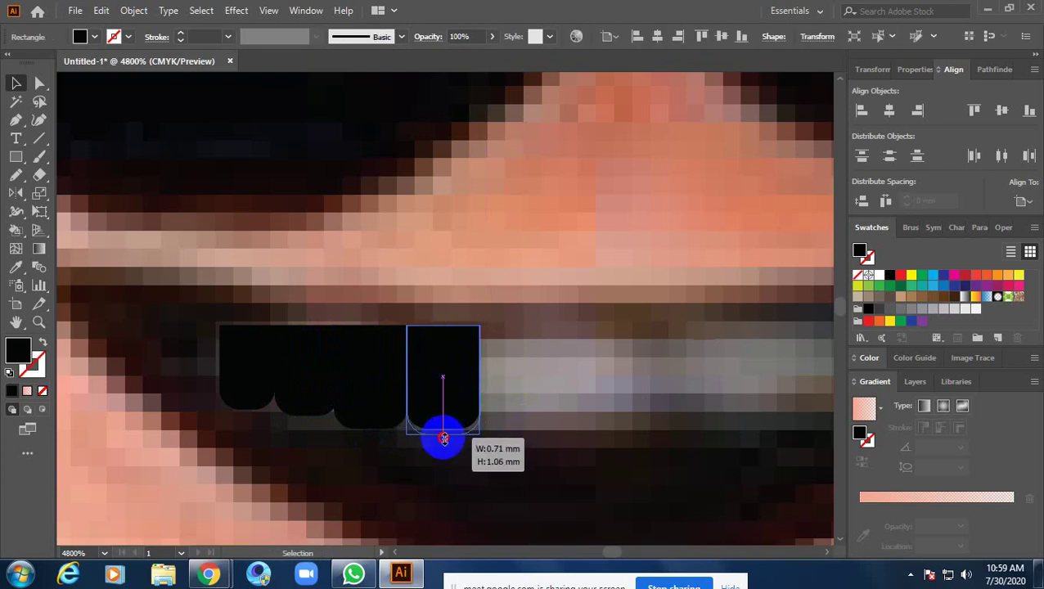
{"action": "left_click_drag", "start_coordinate": [443, 429], "coordinate": [443, 440]}
Add more tooth copies to the right, shortening and narrowing the newest one
{"action": "left_click_drag", "start_coordinate": [457, 391], "coordinate": [533, 392]}
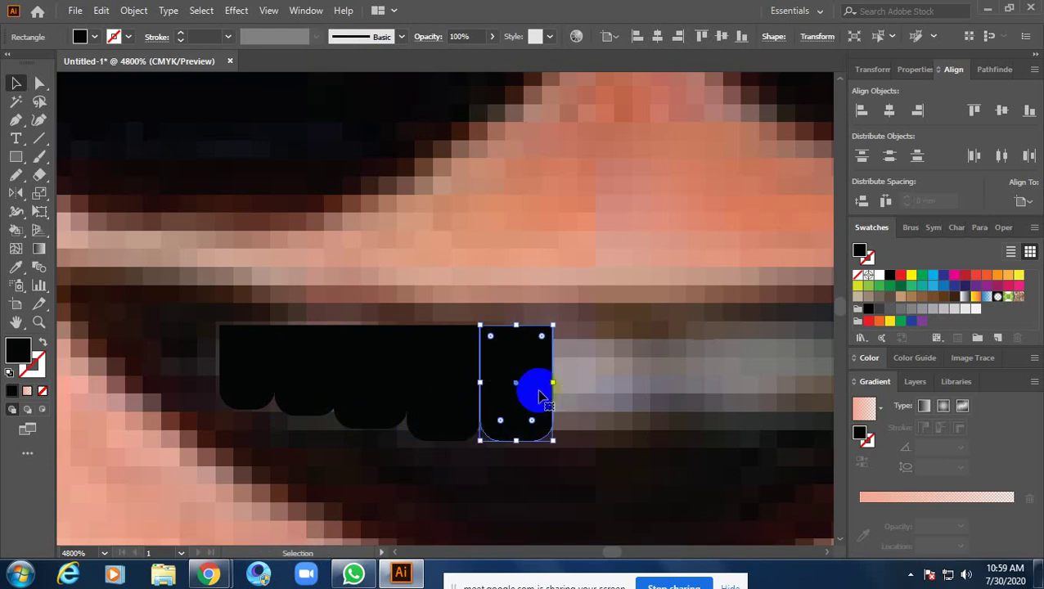
{"action": "left_click", "coordinate": [579, 389]}
{"action": "left_click", "coordinate": [532, 396]}
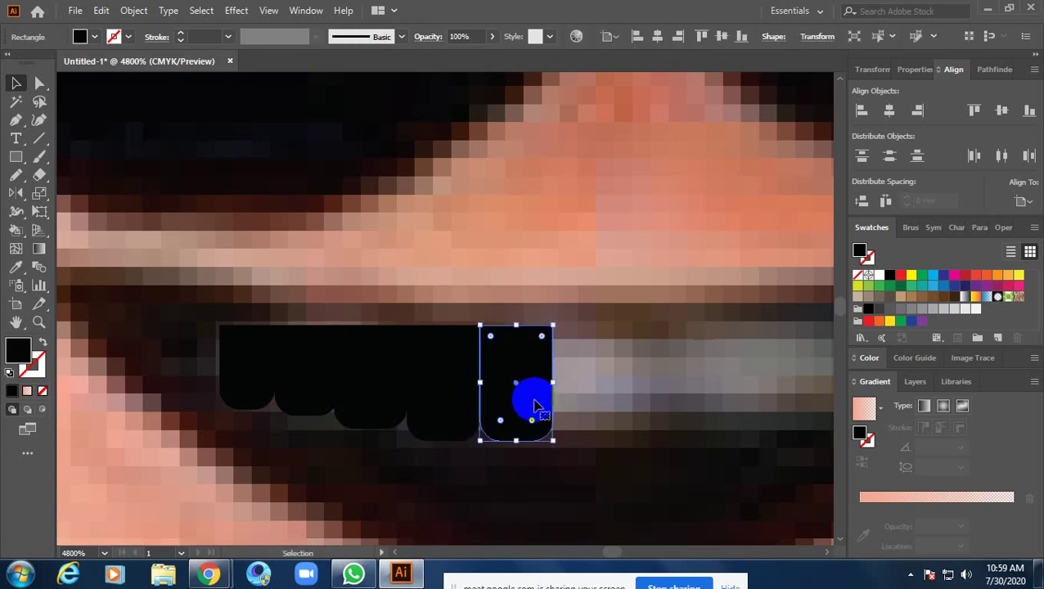
{"action": "left_click", "coordinate": [564, 399]}
{"action": "left_click", "coordinate": [531, 393]}
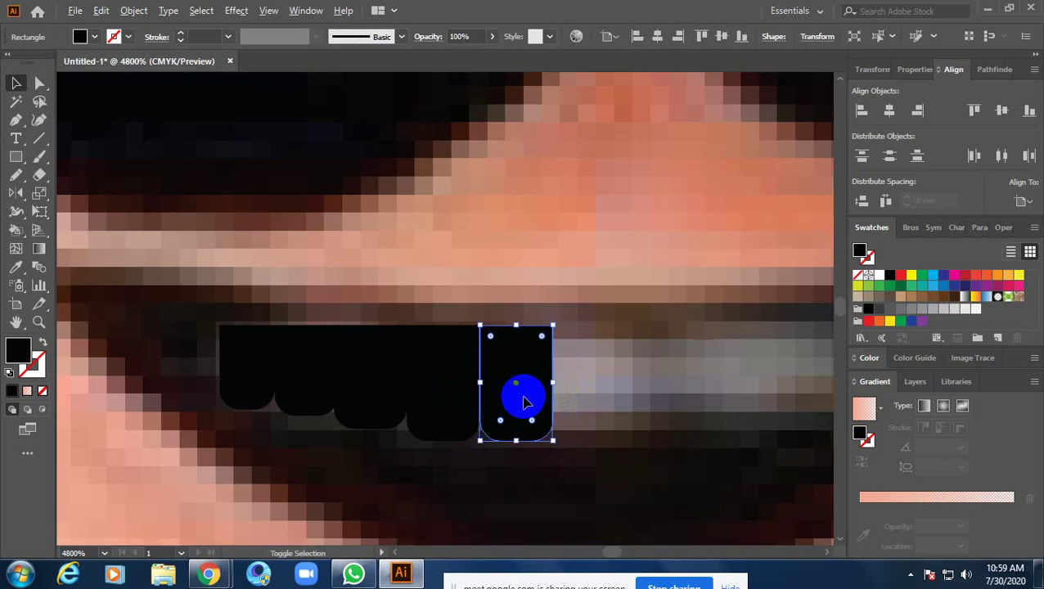
{"action": "left_click", "coordinate": [579, 400]}
{"action": "left_click_drag", "start_coordinate": [534, 401], "coordinate": [604, 400]}
{"action": "left_click_drag", "start_coordinate": [697, 417], "coordinate": [438, 427]}
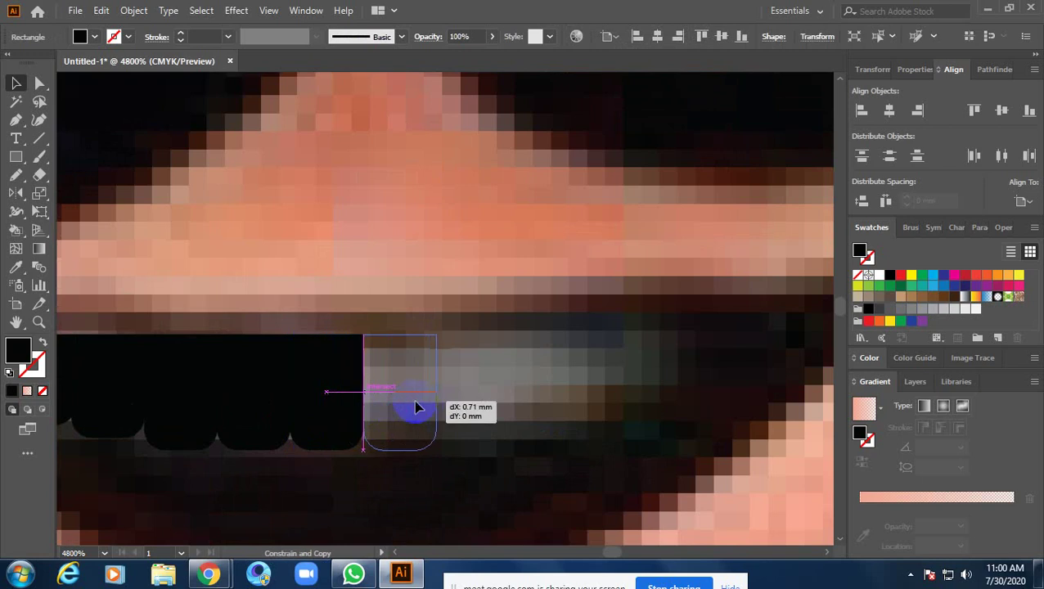
{"action": "left_click_drag", "start_coordinate": [343, 407], "coordinate": [415, 407]}
{"action": "left_click_drag", "start_coordinate": [403, 452], "coordinate": [410, 425]}
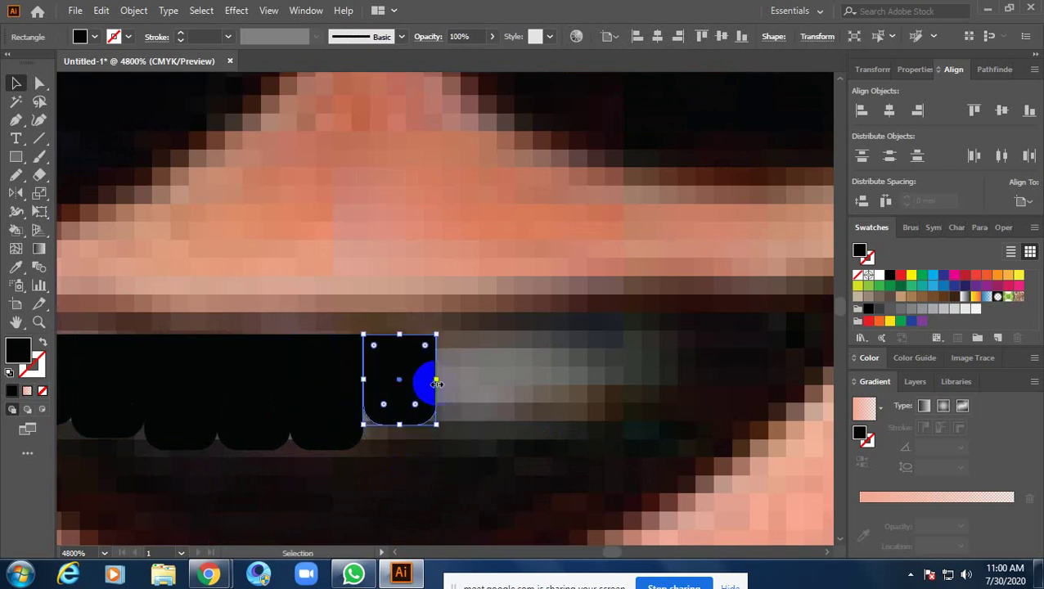
{"action": "mouse_move", "coordinate": [436, 384]}
{"action": "left_mouse_down"}
{"action": "mouse_move", "coordinate": [417, 390]}
{"action": "mouse_move", "coordinate": [490, 393]}
{"action": "mouse_move", "coordinate": [476, 419]}
{"action": "mouse_move", "coordinate": [477, 406]}
{"action": "left_mouse_up"}
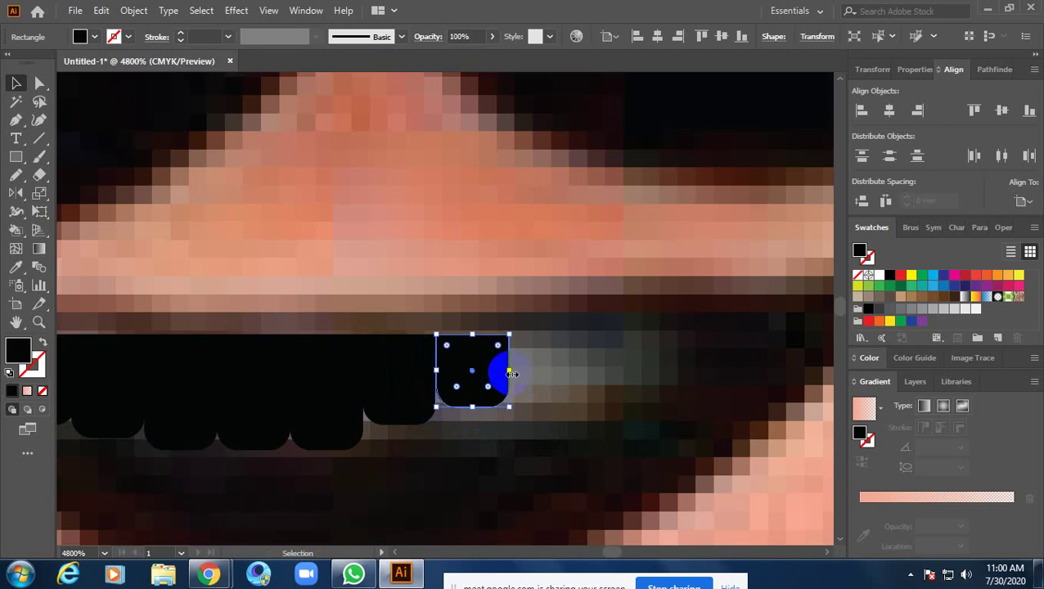
{"action": "mouse_move", "coordinate": [507, 374]}
{"action": "left_mouse_down"}
{"action": "mouse_move", "coordinate": [485, 369]}
{"action": "mouse_move", "coordinate": [462, 434]}
{"action": "left_mouse_up"}
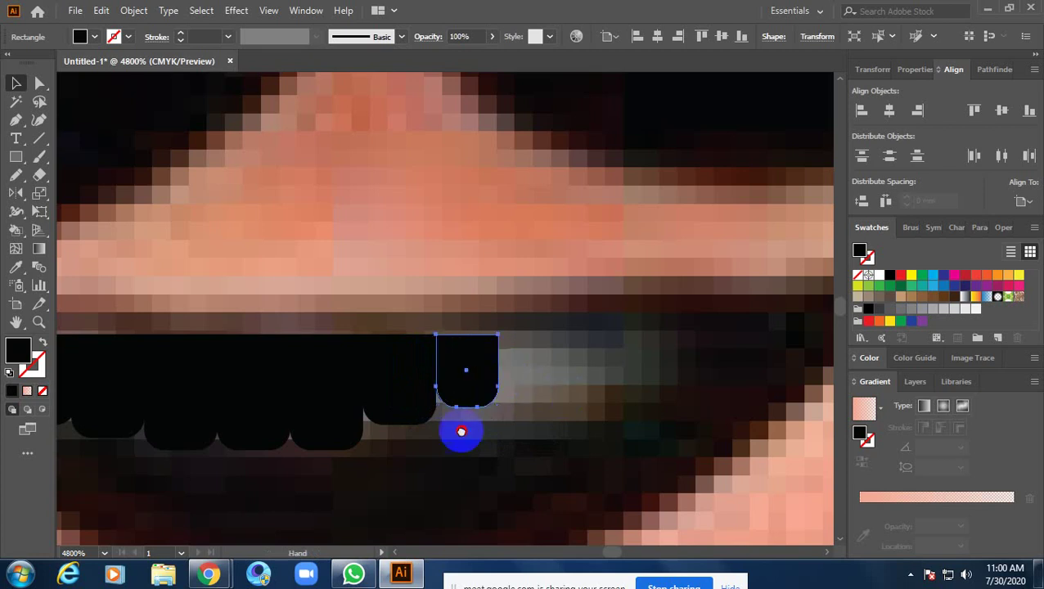
Place a final tooth near the mouth's right end and shorten it
{"action": "scroll", "coordinate": [461, 433], "scroll_direction": "up", "scroll_amount": 2}
{"action": "left_click_drag", "start_coordinate": [370, 433], "coordinate": [425, 419]}
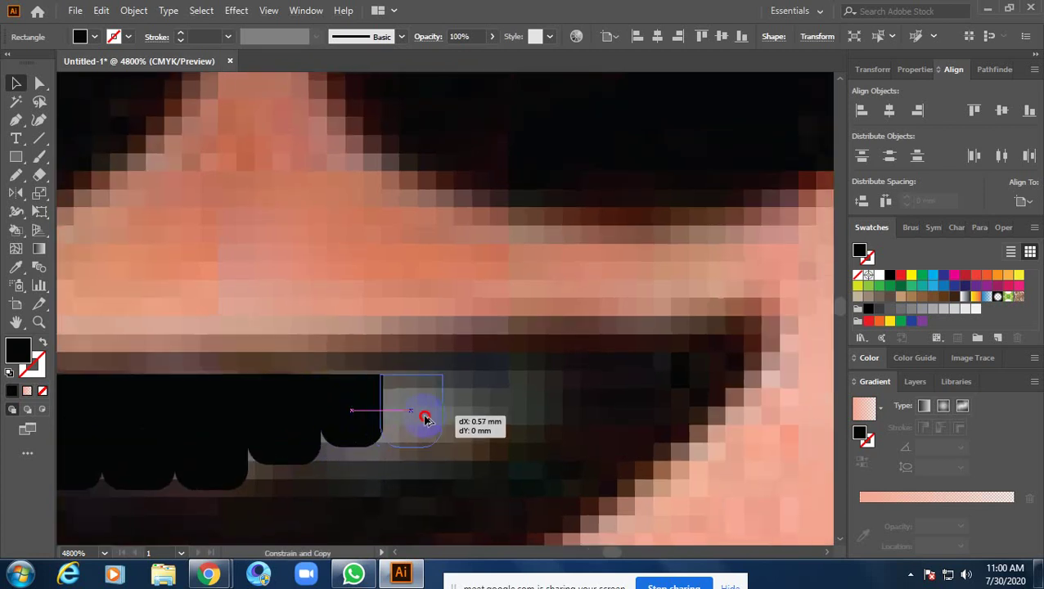
{"action": "left_click_drag", "start_coordinate": [425, 419], "coordinate": [427, 418]}
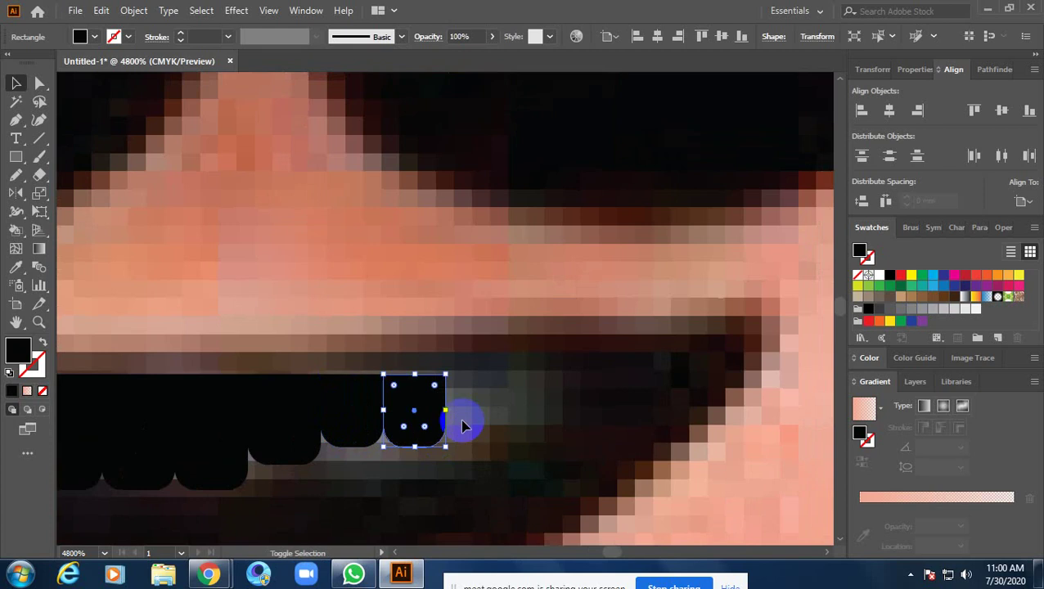
{"action": "scroll", "coordinate": [466, 420], "scroll_direction": "up", "scroll_amount": 1}
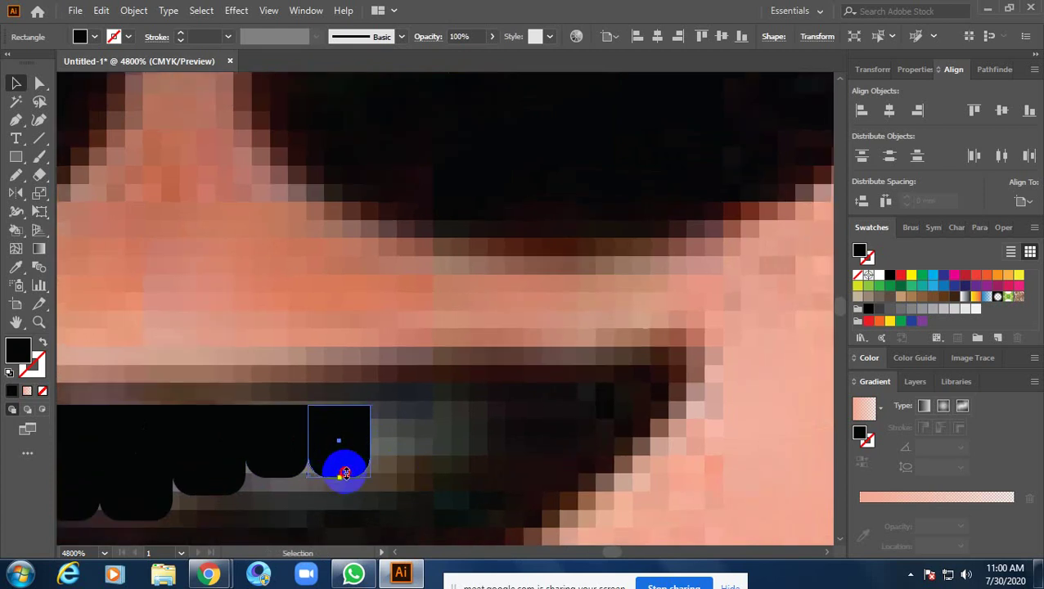
{"action": "mouse_move", "coordinate": [344, 473]}
{"action": "left_mouse_down"}
{"action": "mouse_move", "coordinate": [366, 438]}
{"action": "mouse_move", "coordinate": [411, 440]}
{"action": "mouse_move", "coordinate": [395, 459]}
{"action": "mouse_move", "coordinate": [396, 448]}
{"action": "left_mouse_up"}
{"action": "scroll", "coordinate": [343, 451], "scroll_direction": "down", "scroll_amount": 3}
Resize the middle and right teeth so the row tapers toward the mouth corner
{"action": "left_click_drag", "start_coordinate": [354, 488], "coordinate": [497, 489]}
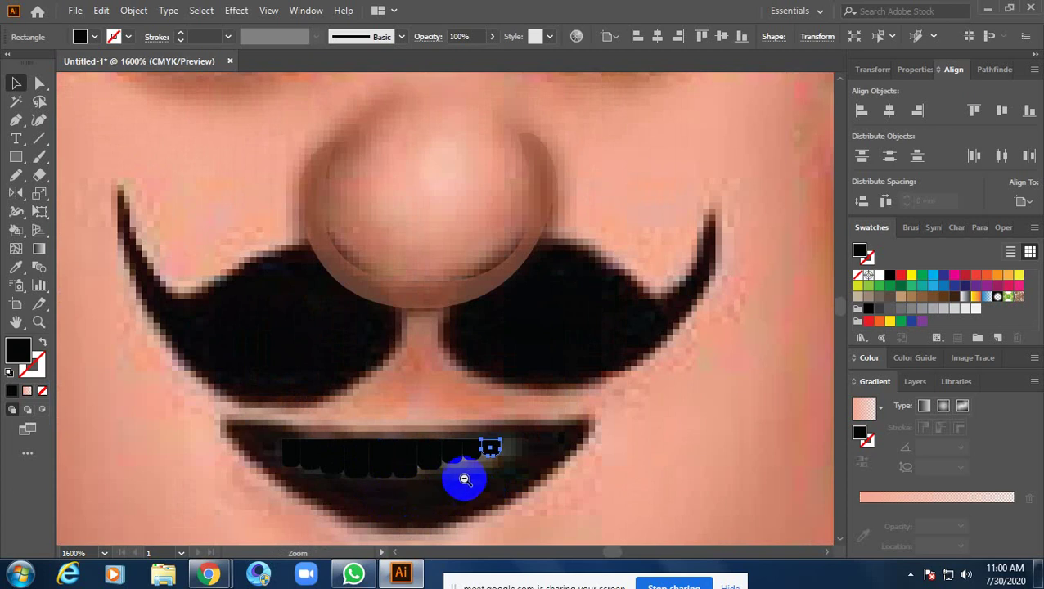
{"action": "left_click", "coordinate": [468, 474]}
{"action": "left_click_drag", "start_coordinate": [401, 484], "coordinate": [497, 490]}
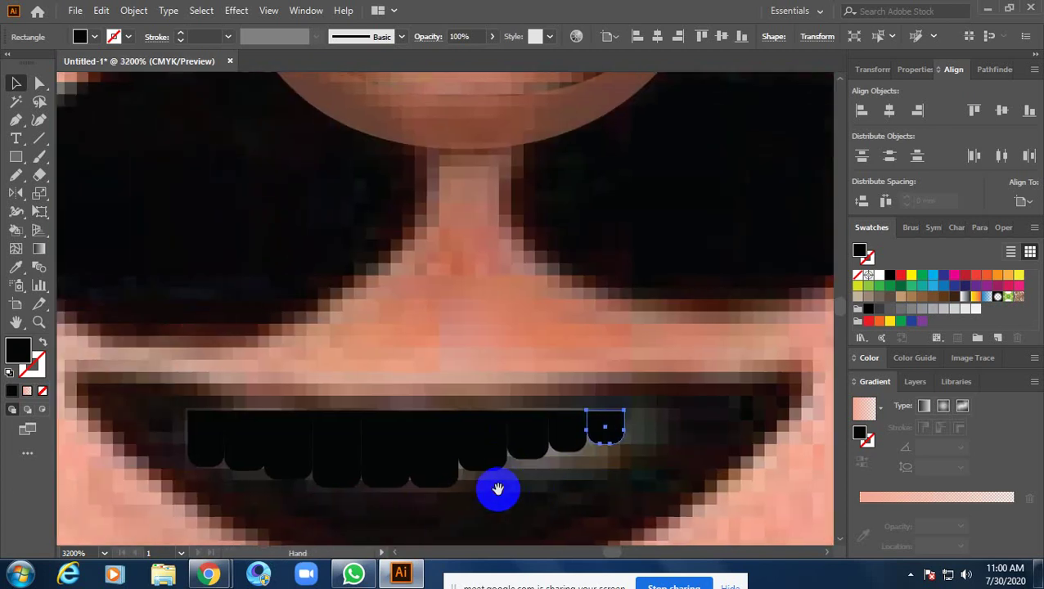
{"action": "left_click", "coordinate": [486, 471]}
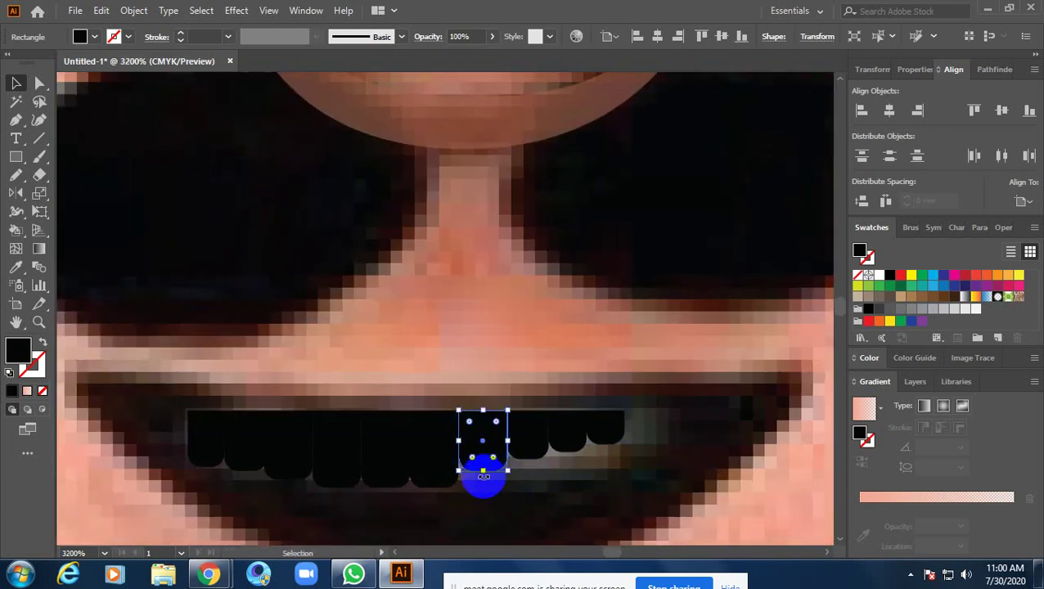
{"action": "mouse_move", "coordinate": [485, 471]}
{"action": "left_mouse_down"}
{"action": "mouse_move", "coordinate": [484, 481]}
{"action": "mouse_move", "coordinate": [530, 477]}
{"action": "mouse_move", "coordinate": [567, 463]}
{"action": "left_mouse_up"}
{"action": "left_click", "coordinate": [527, 454]}
{"action": "left_click", "coordinate": [577, 450]}
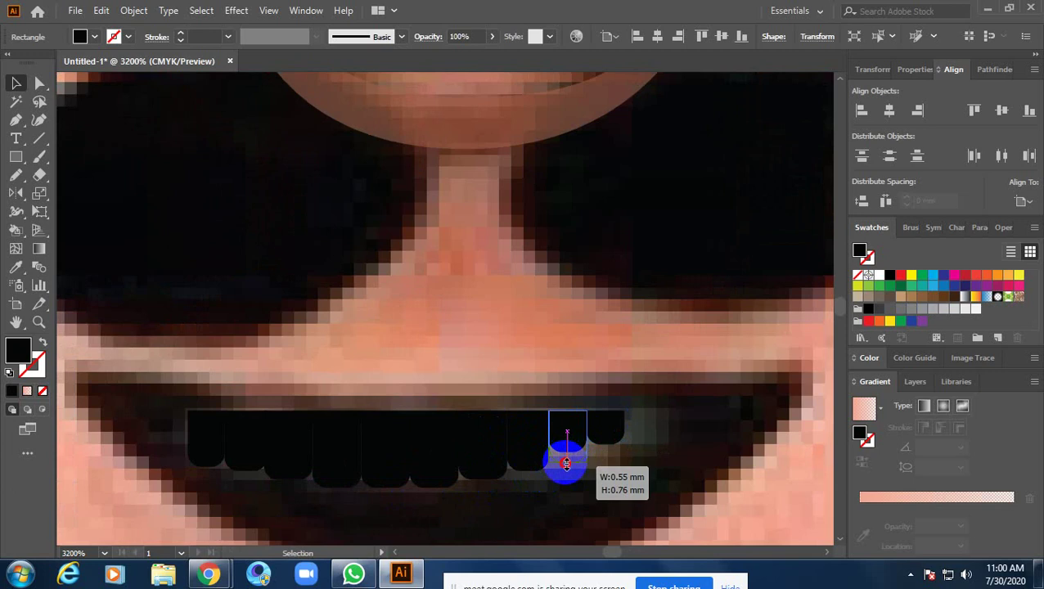
{"action": "left_click_drag", "start_coordinate": [566, 464], "coordinate": [620, 455]}
{"action": "left_click", "coordinate": [613, 445]}
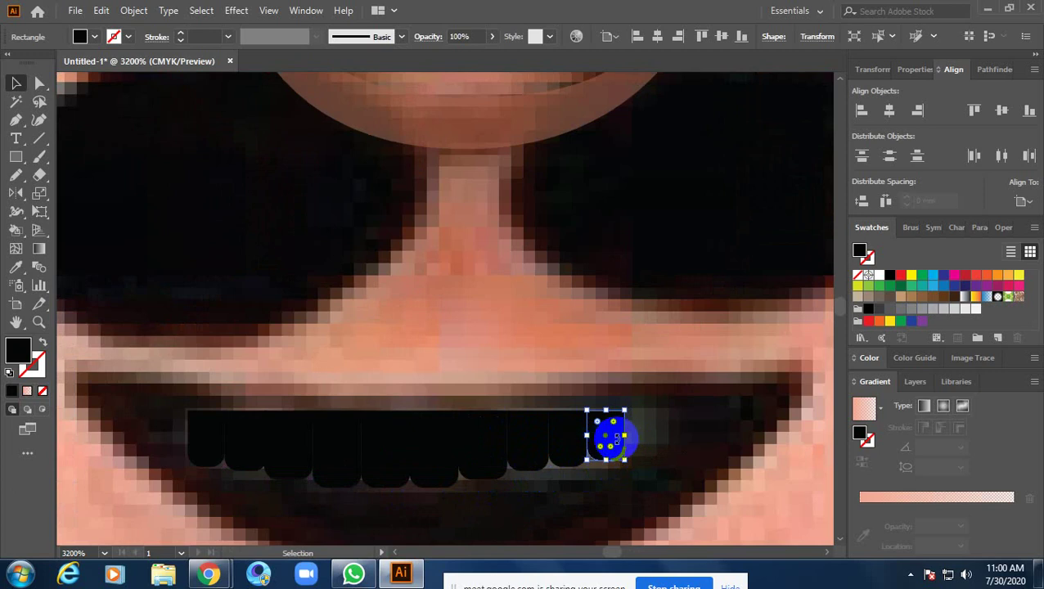
{"action": "left_click", "coordinate": [665, 446]}
Select all teeth and fill them with a dark grey swatch
{"action": "left_click_drag", "start_coordinate": [660, 499], "coordinate": [171, 428]}
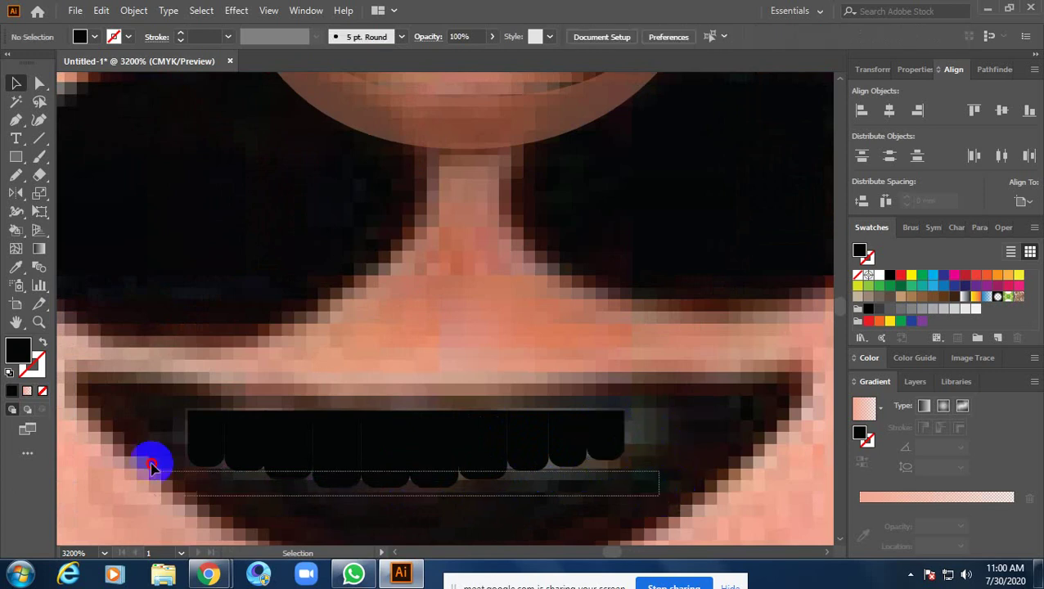
{"action": "key", "text": "Right"}
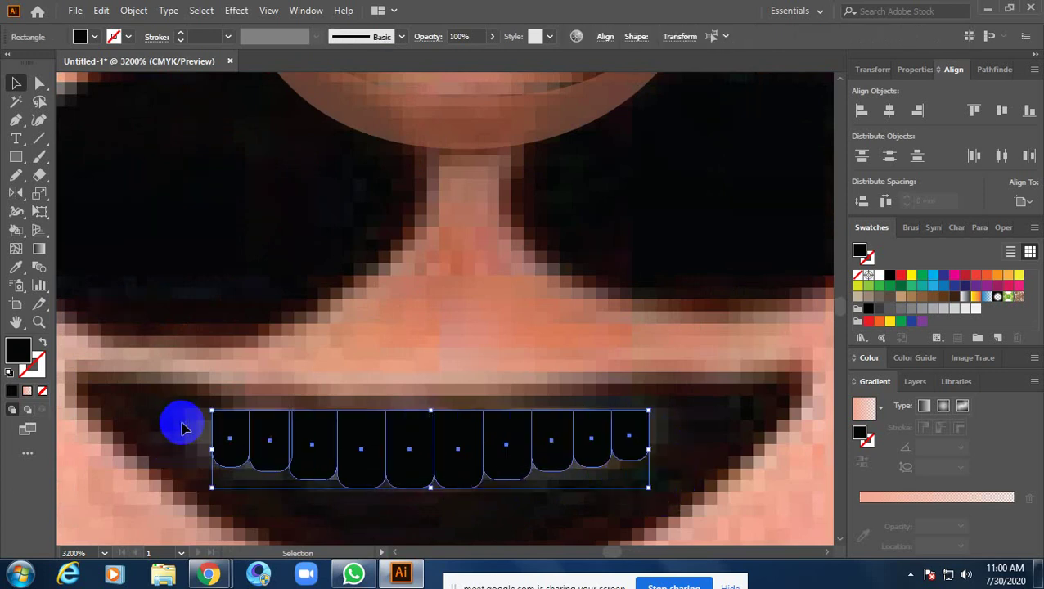
{"action": "key", "text": "Right"}
{"action": "key", "text": "Left"}
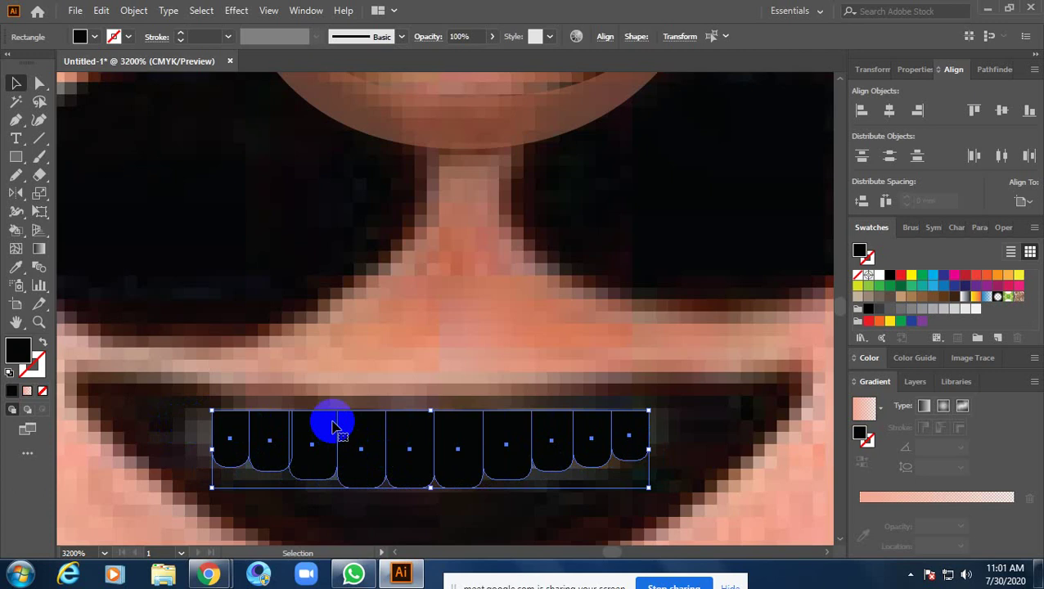
{"action": "left_click", "coordinate": [95, 38]}
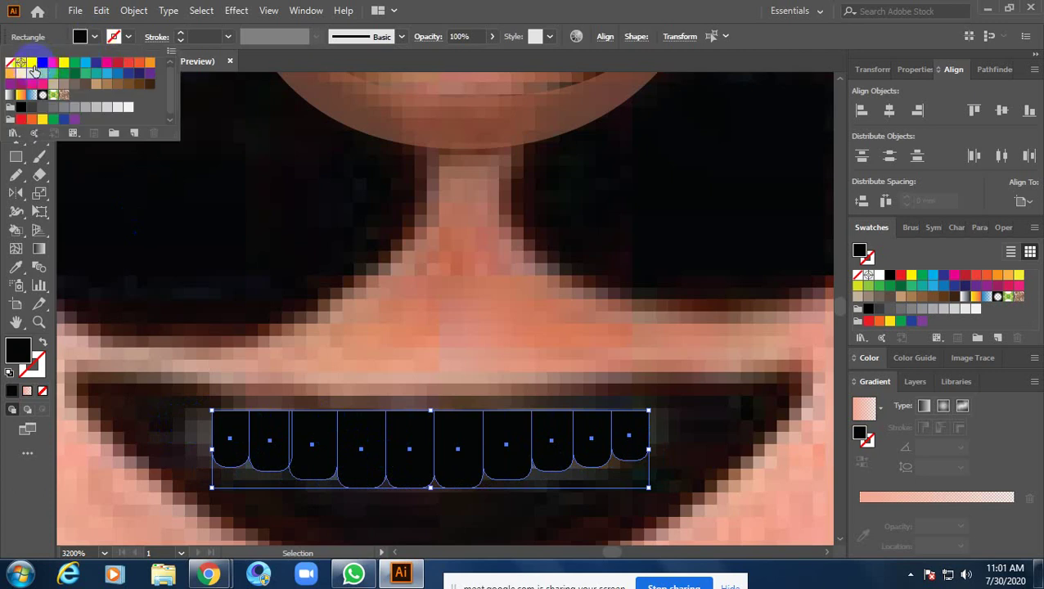
{"action": "left_click", "coordinate": [97, 108]}
{"action": "left_click", "coordinate": [82, 111]}
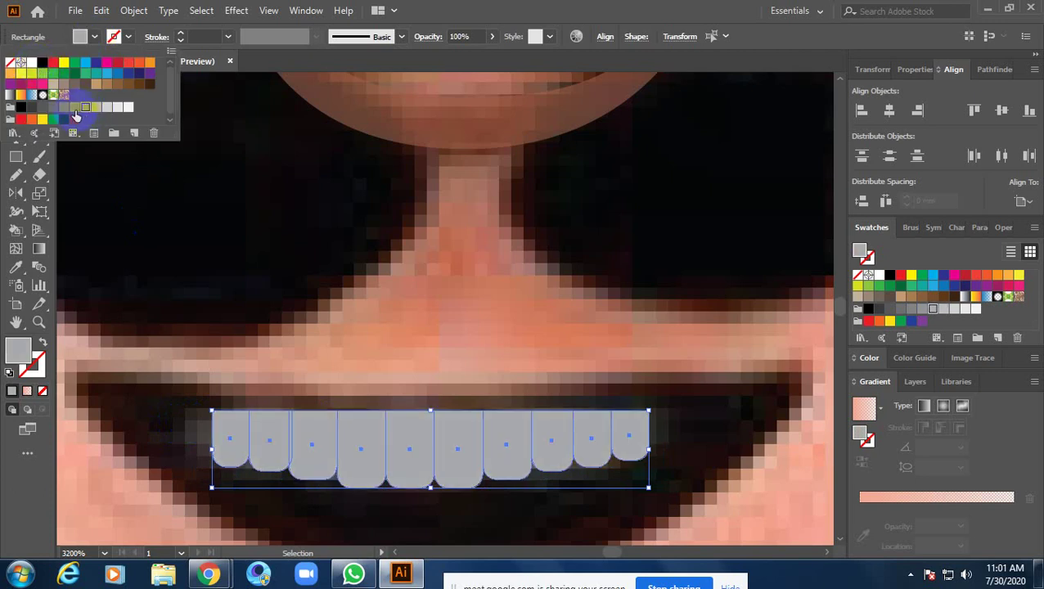
{"action": "left_click", "coordinate": [70, 113]}
{"action": "left_click", "coordinate": [354, 272]}
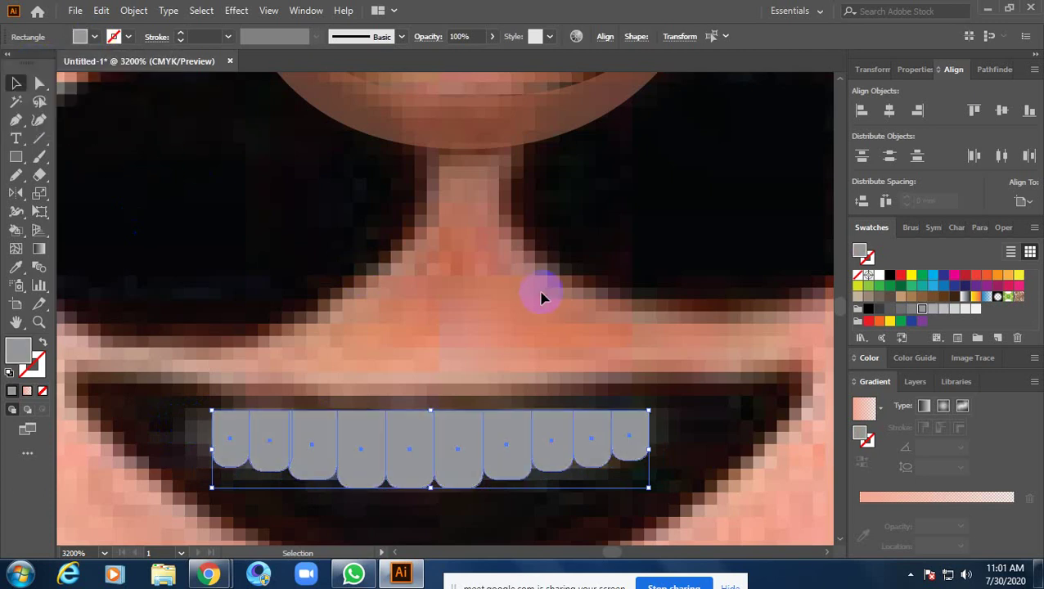
Zoom out to the whole face, then zoom back in on the mouth and chin
{"action": "left_click", "coordinate": [540, 294]}
{"action": "left_click", "coordinate": [546, 293], "text": "alt"}
{"action": "left_click", "coordinate": [548, 291], "text": "alt"}
{"action": "left_click", "coordinate": [553, 286], "text": "alt"}
{"action": "left_click", "coordinate": [573, 291], "text": "alt"}
{"action": "left_click", "coordinate": [606, 299], "text": "alt"}
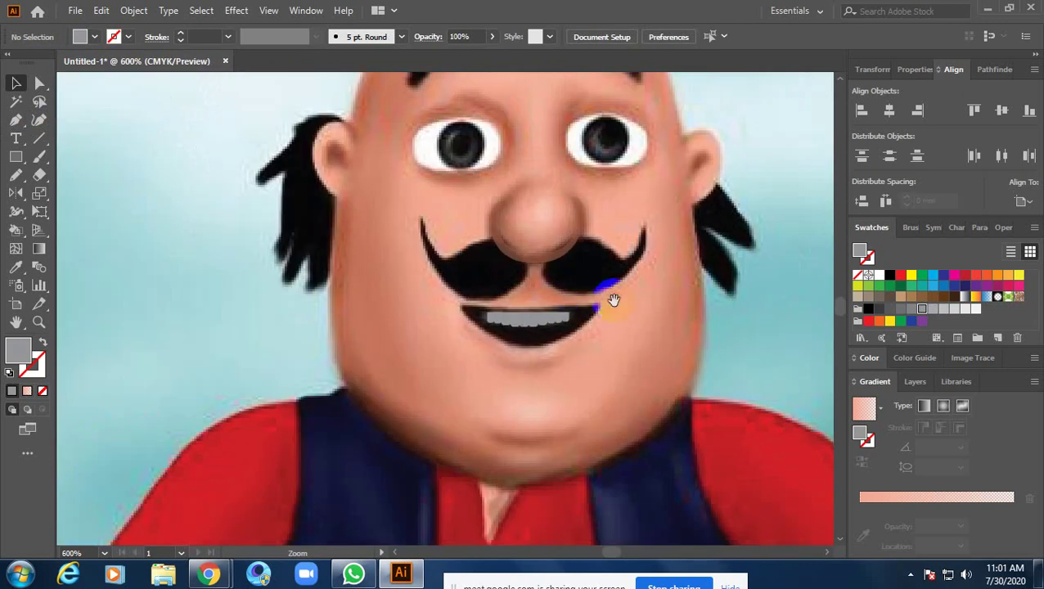
{"action": "left_click", "coordinate": [631, 348], "text": "alt"}
{"action": "left_click", "coordinate": [450, 421]}
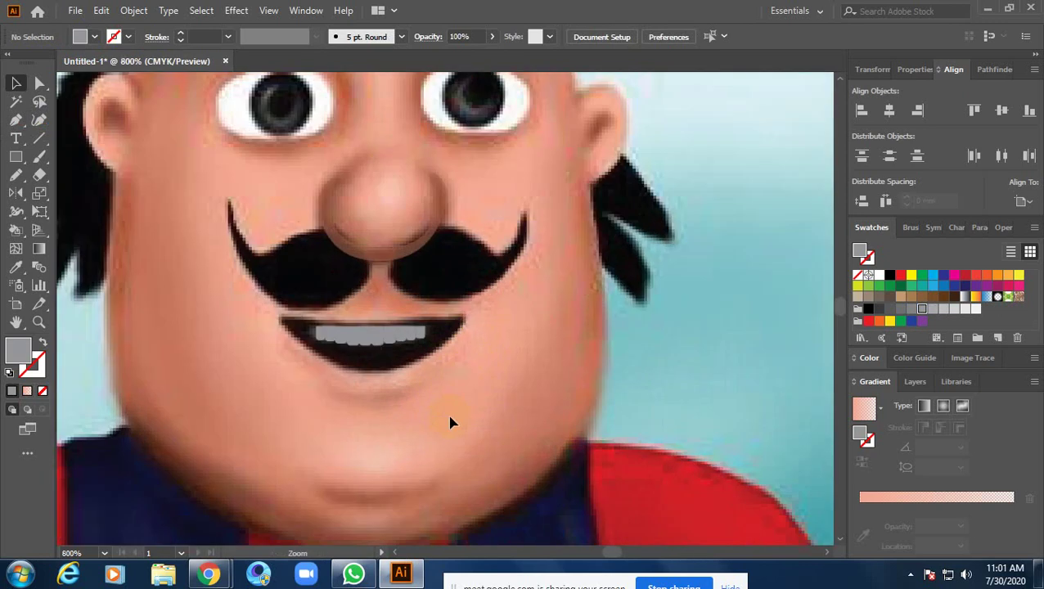
{"action": "mouse_move", "coordinate": [450, 422]}
{"action": "left_mouse_down"}
{"action": "mouse_move", "coordinate": [451, 435]}
{"action": "mouse_move", "coordinate": [282, 334]}
{"action": "left_mouse_up"}
Reselect the teeth and nudge them up slightly
{"action": "left_click_drag", "start_coordinate": [444, 389], "coordinate": [285, 338]}
{"action": "right_click", "coordinate": [362, 381]}
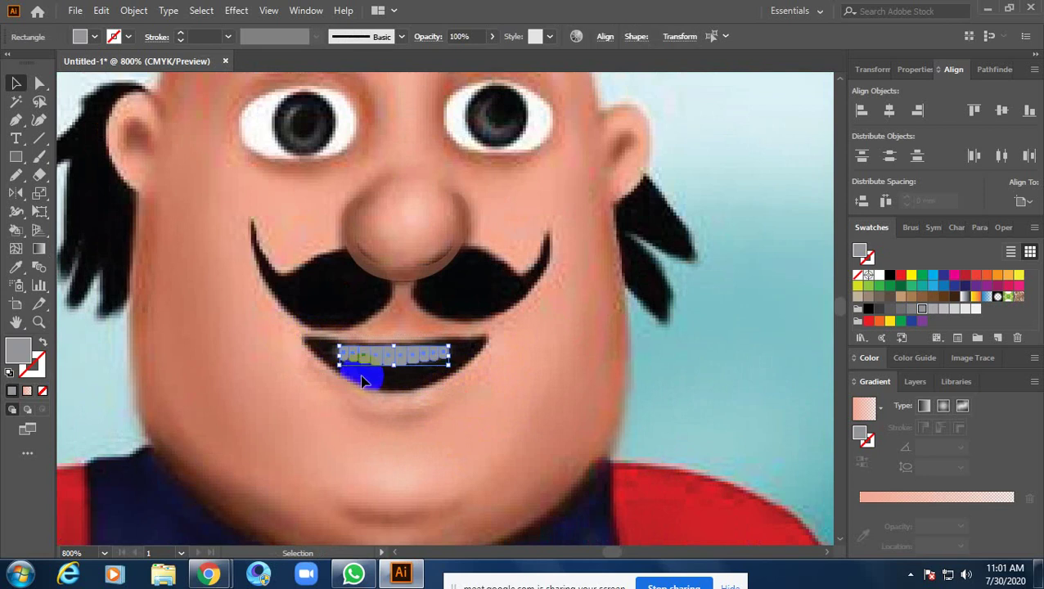
{"action": "key", "text": "Up"}
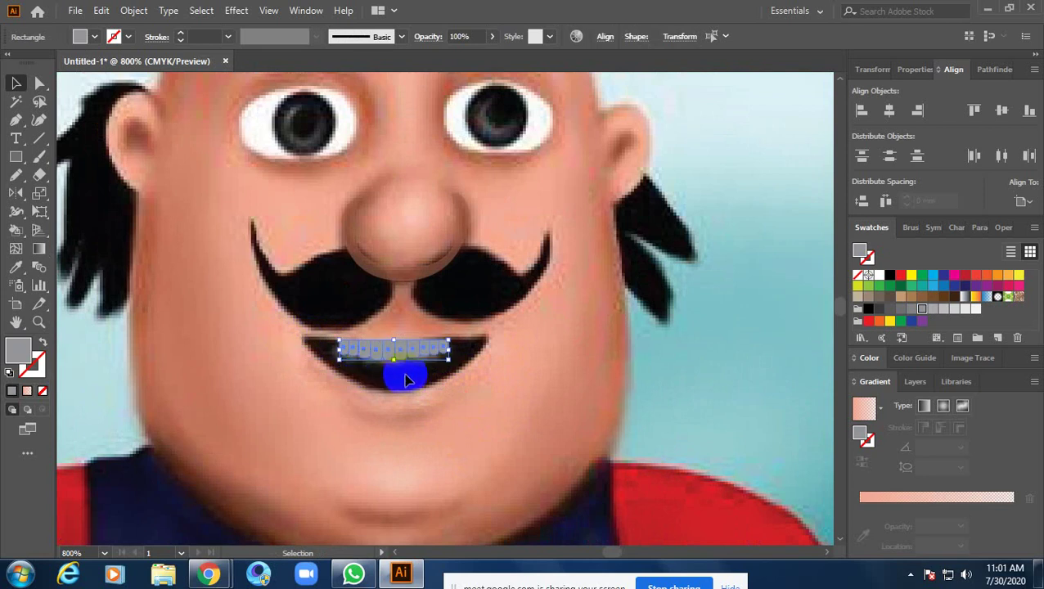
{"action": "left_click", "coordinate": [429, 399]}
{"action": "left_click", "coordinate": [313, 348]}
Group the teeth and send the group to the back
{"action": "right_click", "coordinate": [449, 362]}
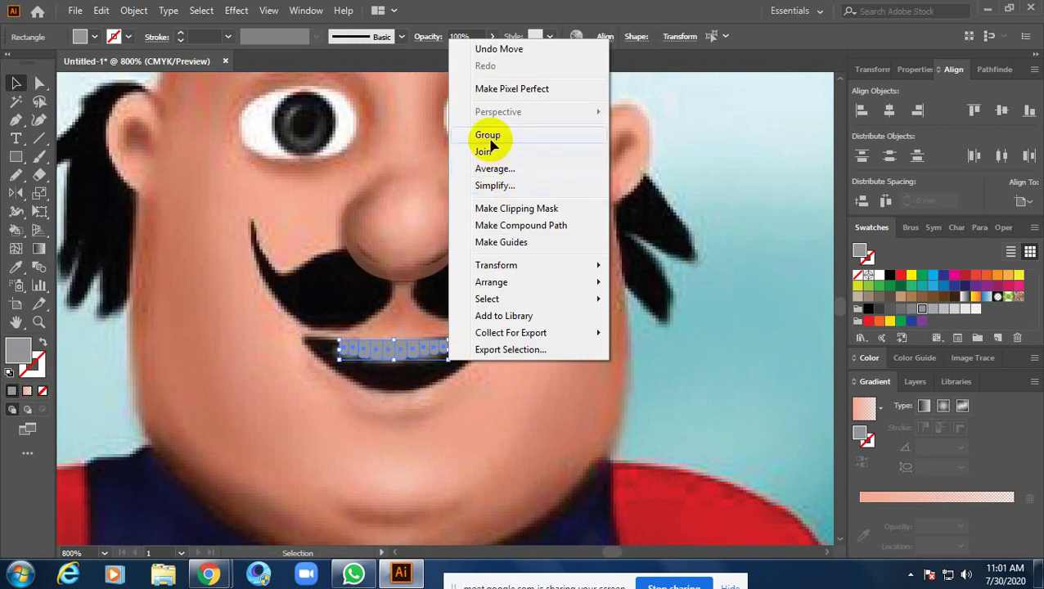
{"action": "left_click", "coordinate": [489, 136]}
{"action": "right_click", "coordinate": [404, 356]}
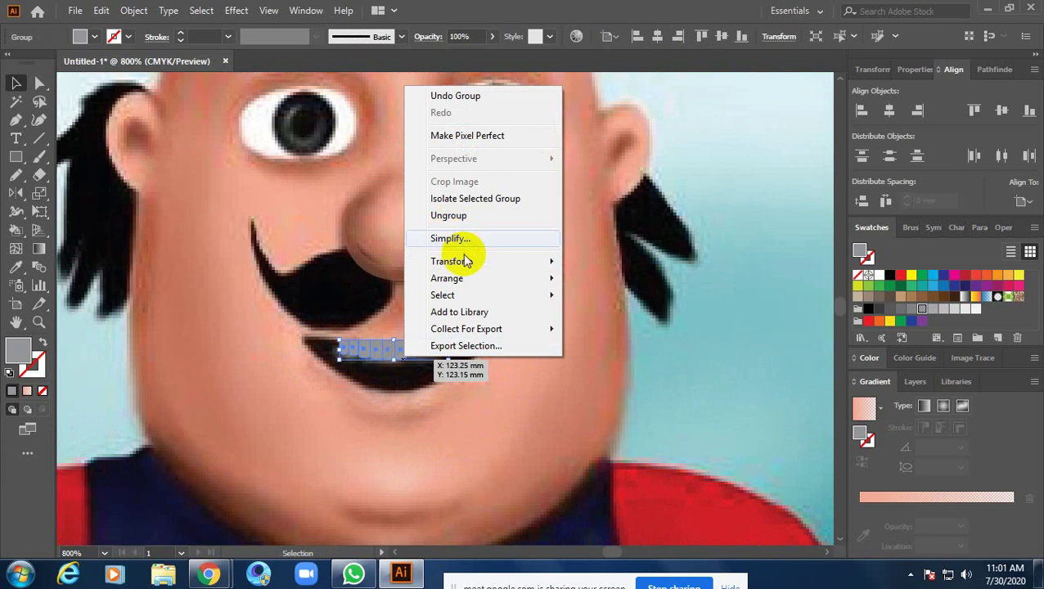
{"action": "left_click", "coordinate": [641, 330]}
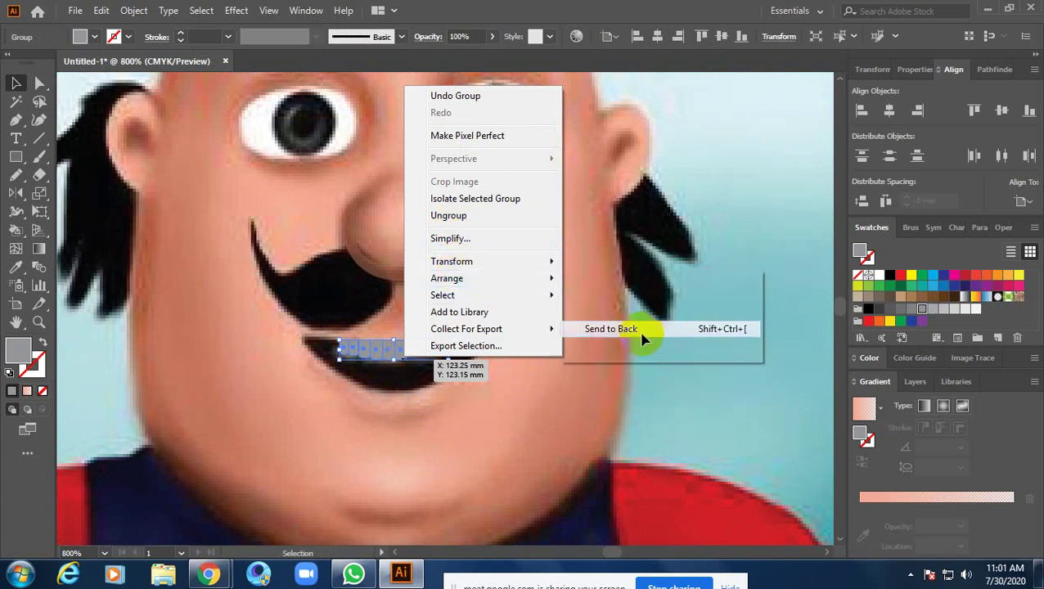
{"action": "key", "text": "ctrl"}
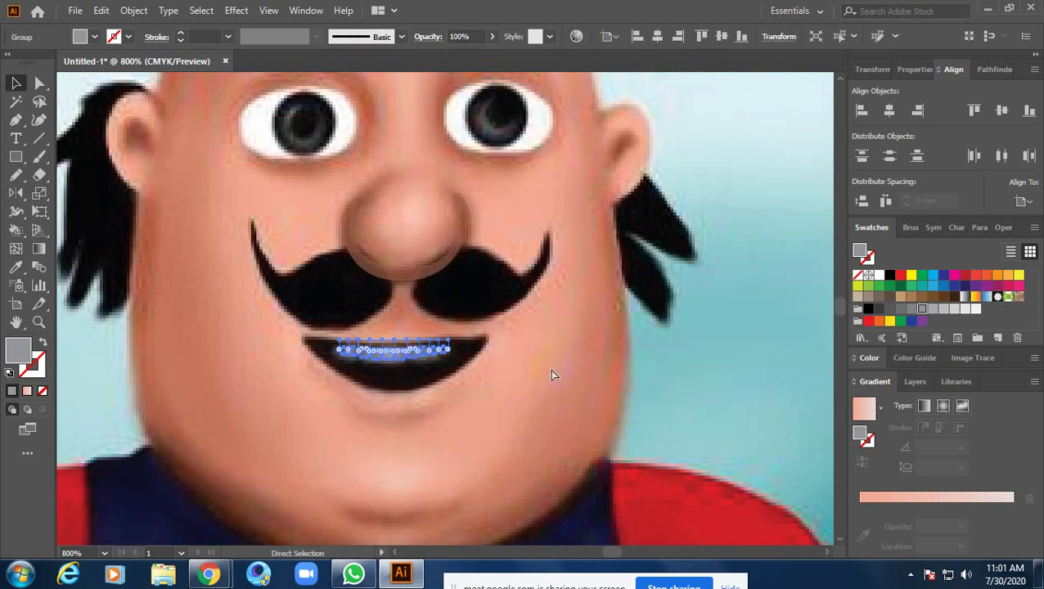
{"action": "left_click", "coordinate": [543, 387]}
Start the mouth path along its straight top edge, from left corner to right corner
{"action": "scroll", "coordinate": [429, 362], "scroll_direction": "up", "scroll_amount": 4}
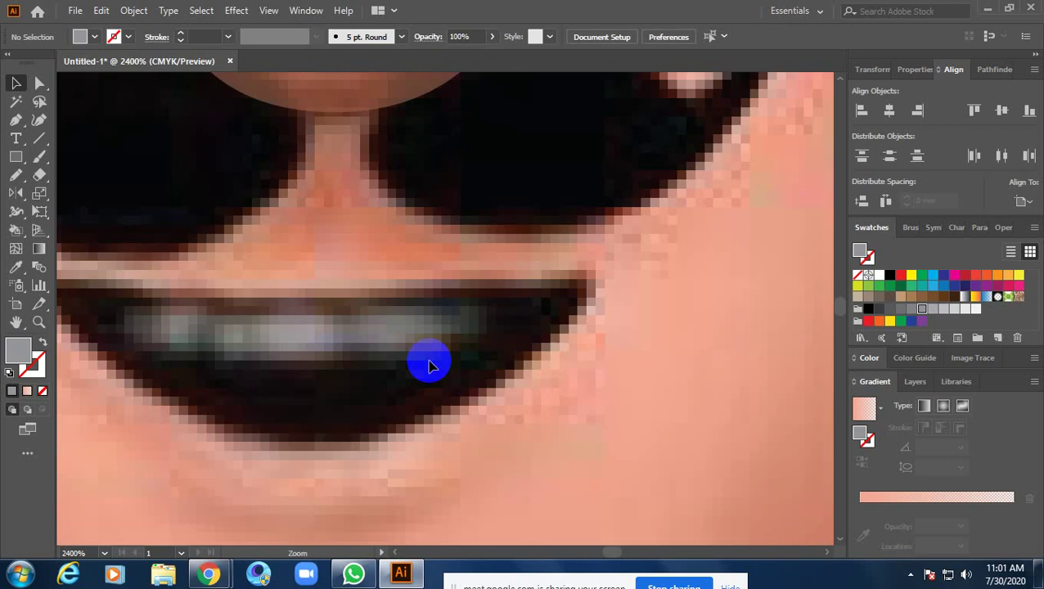
{"action": "scroll", "coordinate": [577, 374], "scroll_direction": "left", "scroll_amount": 3}
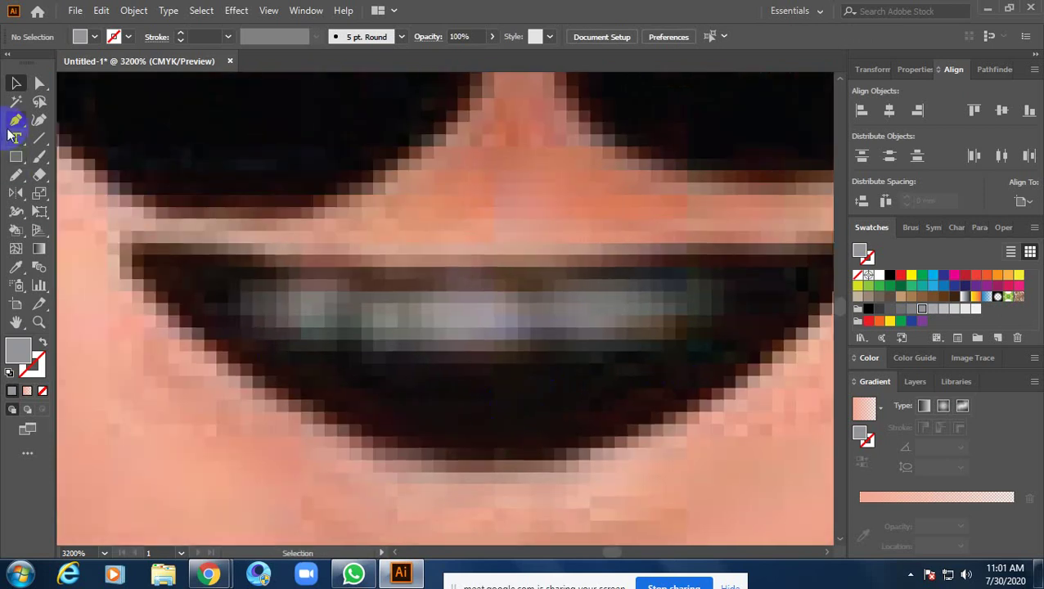
{"action": "left_click", "coordinate": [15, 121]}
{"action": "left_click", "coordinate": [129, 244]}
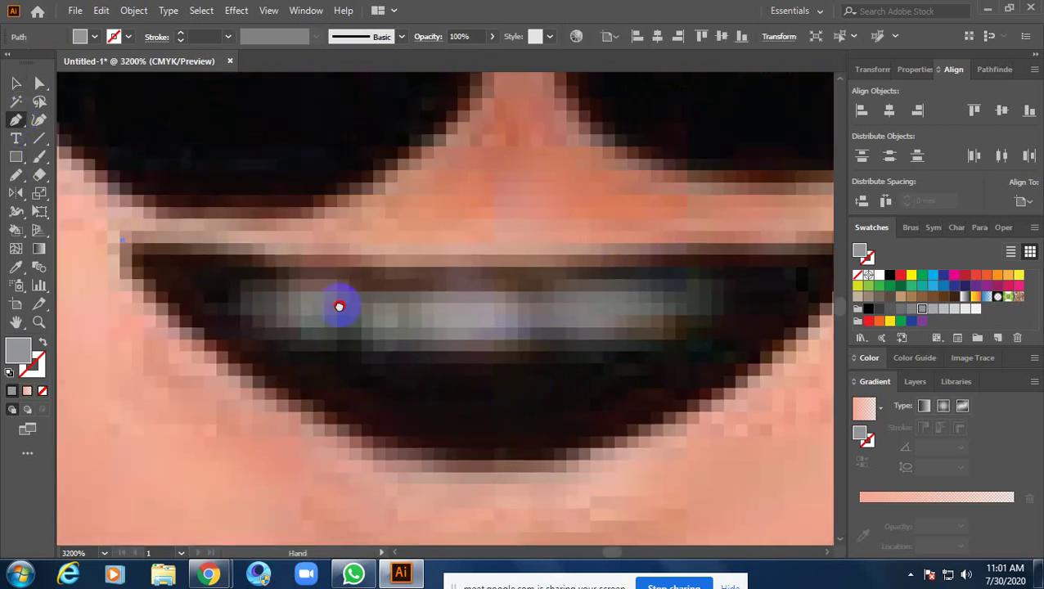
{"action": "scroll", "coordinate": [338, 303], "scroll_direction": "right", "scroll_amount": 6}
{"action": "left_click", "coordinate": [522, 252]}
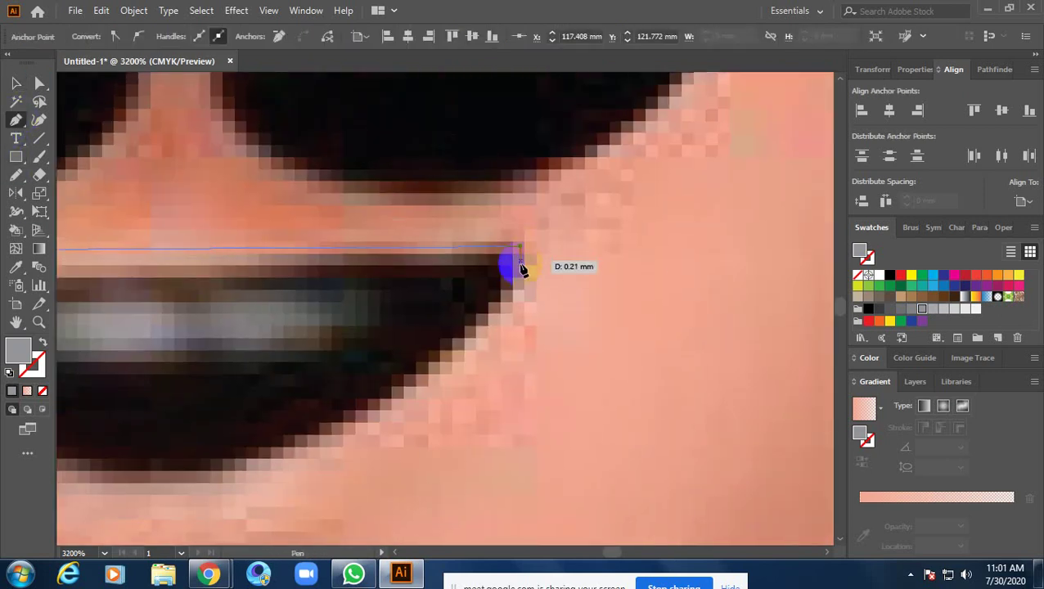
{"action": "left_click", "coordinate": [522, 282]}
{"action": "scroll", "coordinate": [459, 372], "scroll_direction": "down", "scroll_amount": 1}
{"action": "left_click_drag", "start_coordinate": [425, 409], "coordinate": [549, 348]}
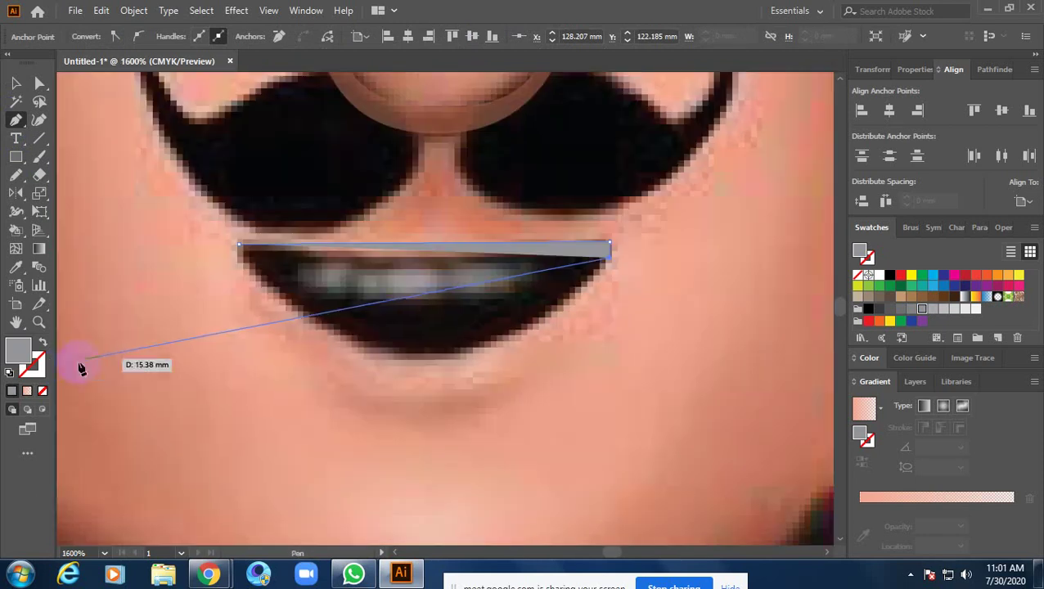
Set the path to no fill and add curved anchors along the lower lip
{"action": "left_click", "coordinate": [43, 390]}
{"action": "mouse_move", "coordinate": [450, 364]}
{"action": "left_mouse_down"}
{"action": "mouse_move", "coordinate": [376, 371]}
{"action": "mouse_move", "coordinate": [354, 357]}
{"action": "left_mouse_up"}
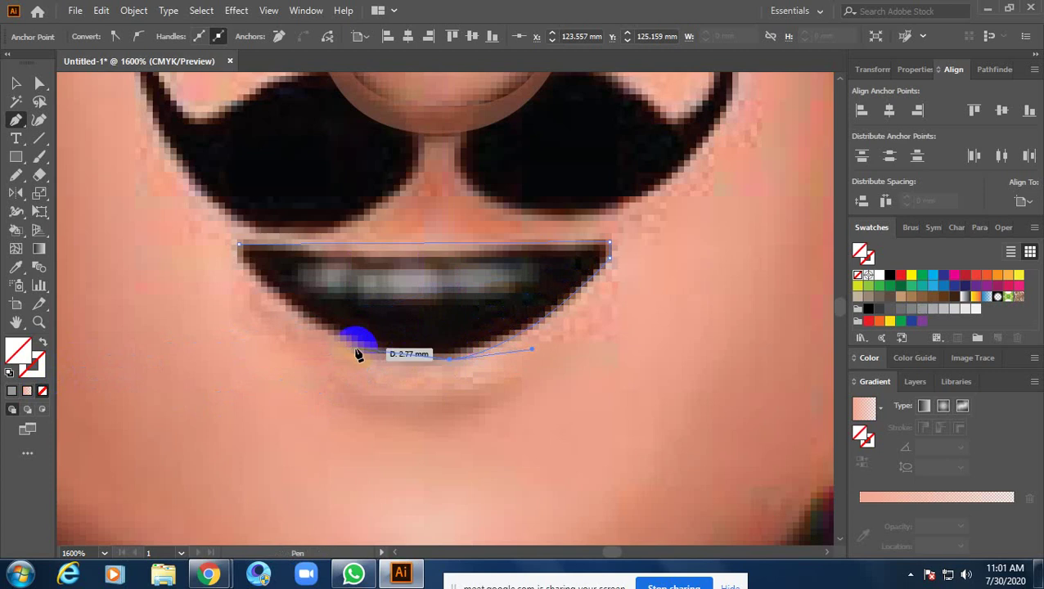
{"action": "left_click_drag", "start_coordinate": [367, 354], "coordinate": [362, 344]}
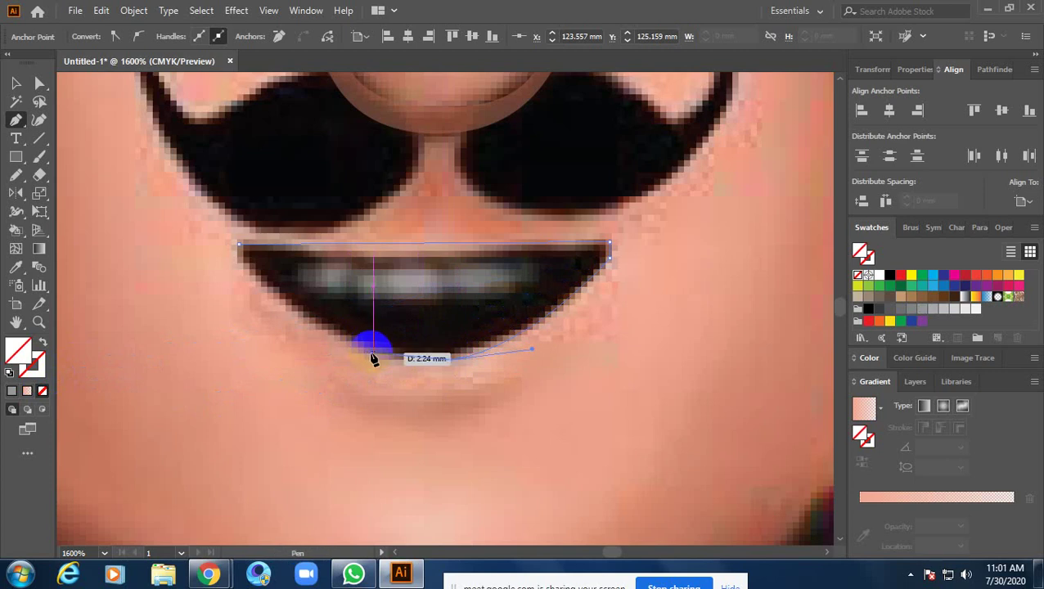
{"action": "left_click", "coordinate": [362, 345]}
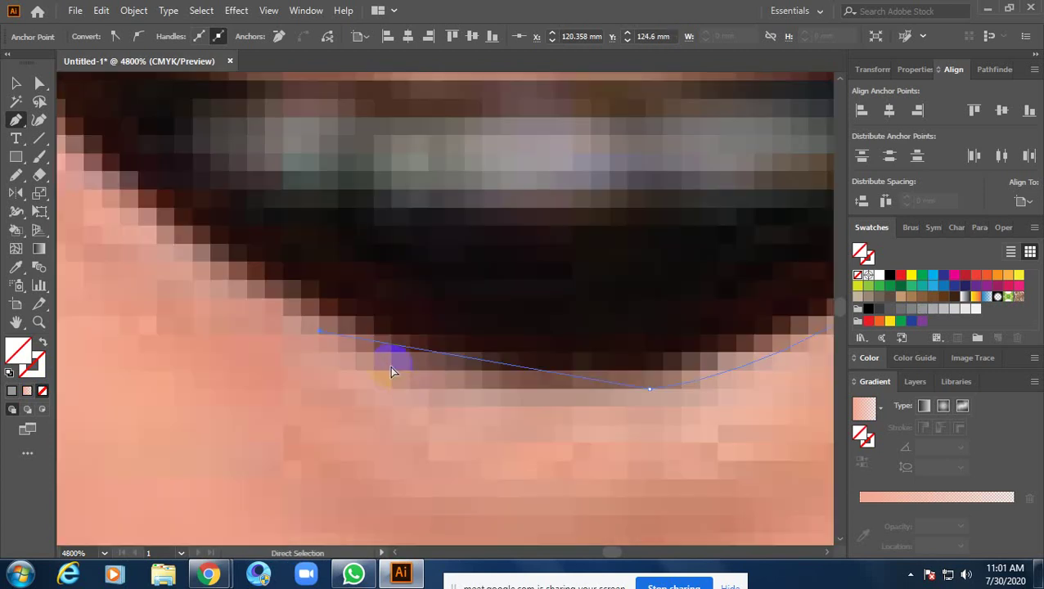
{"action": "left_click_drag", "start_coordinate": [390, 378], "coordinate": [279, 338]}
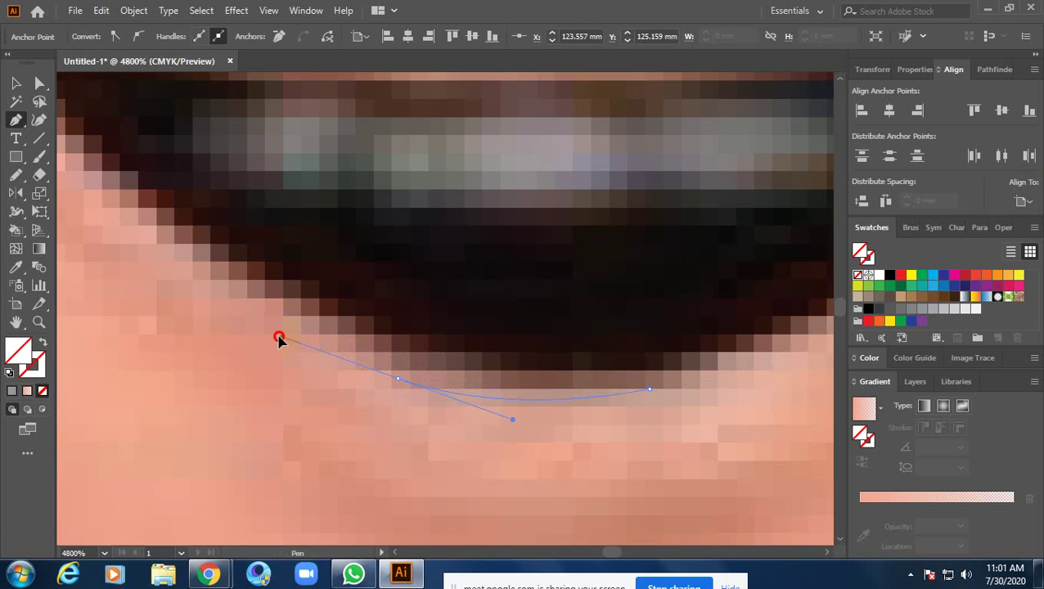
{"action": "left_click", "coordinate": [398, 378]}
{"action": "scroll", "coordinate": [366, 333], "scroll_direction": "down", "scroll_amount": 4}
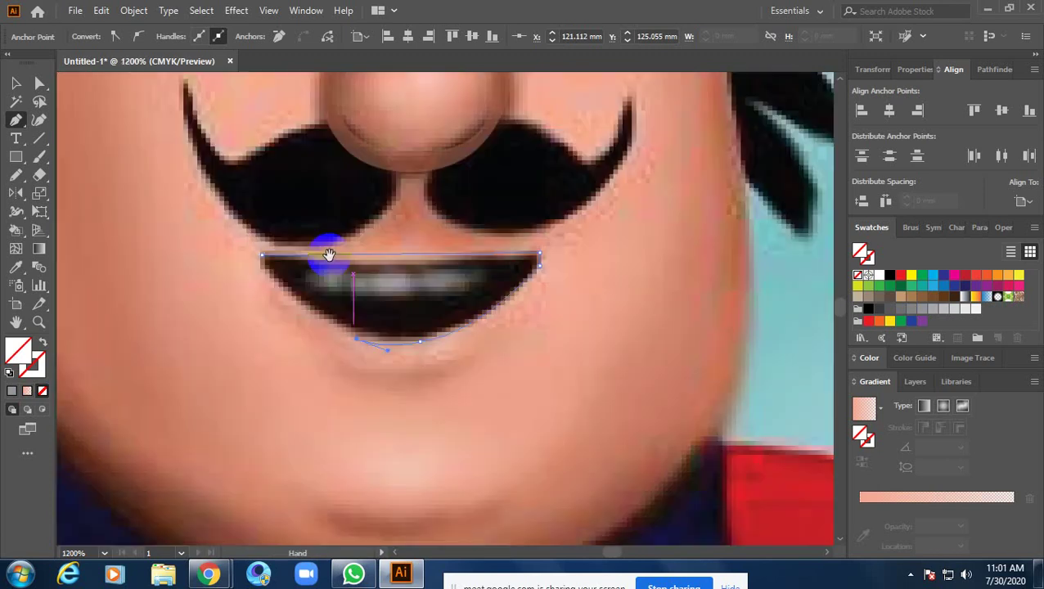
{"action": "left_click_drag", "start_coordinate": [320, 361], "coordinate": [321, 366]}
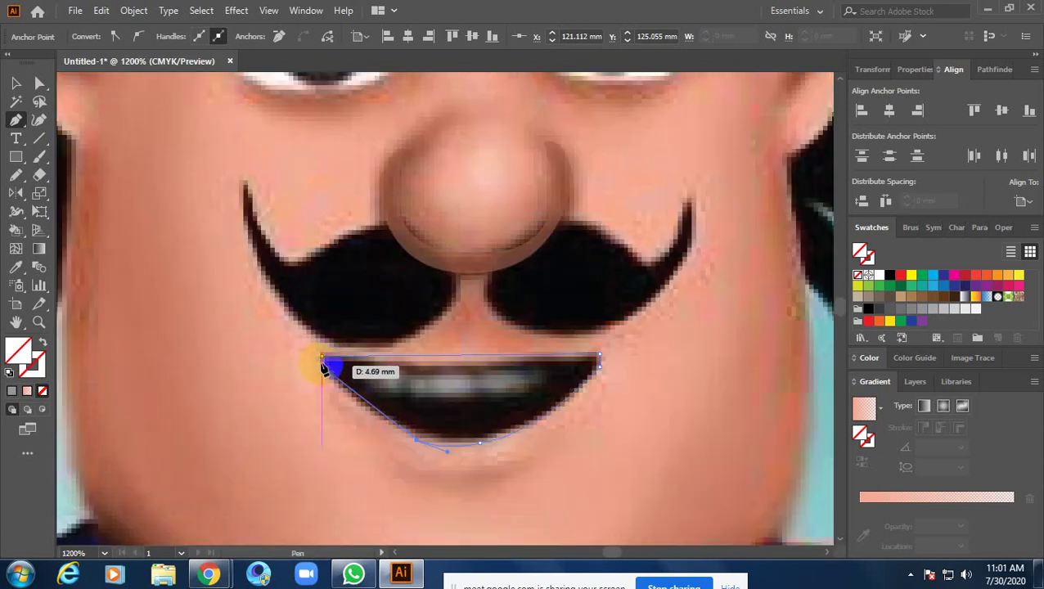
Curve the path around the left mouth corner and close it at the starting anchor
{"action": "scroll", "coordinate": [325, 370], "scroll_direction": "up", "scroll_amount": 1}
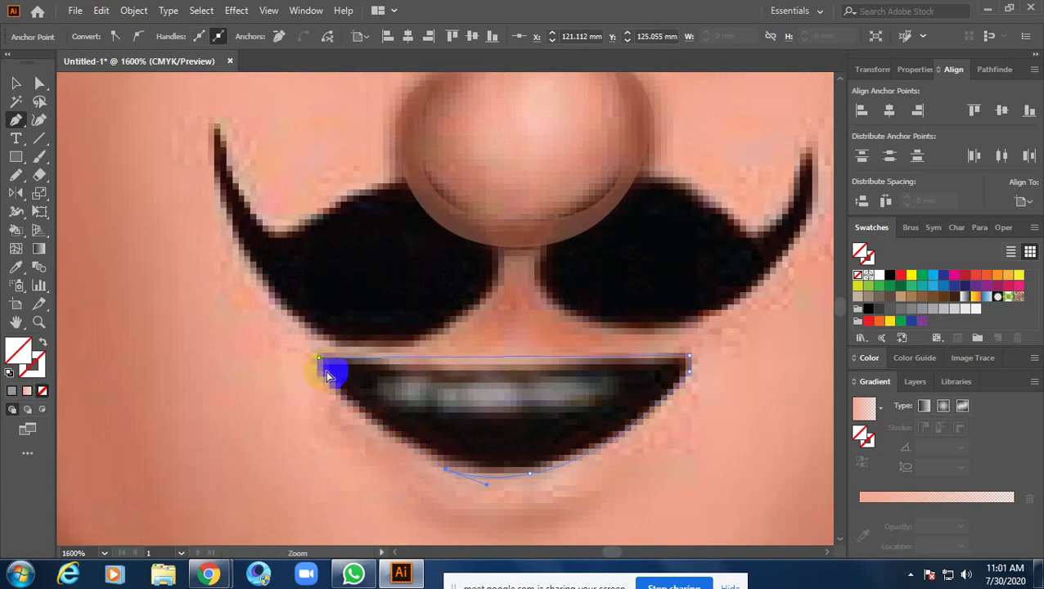
{"action": "mouse_move", "coordinate": [320, 373]}
{"action": "left_mouse_down"}
{"action": "mouse_move", "coordinate": [306, 357]}
{"action": "mouse_move", "coordinate": [320, 364]}
{"action": "left_mouse_up"}
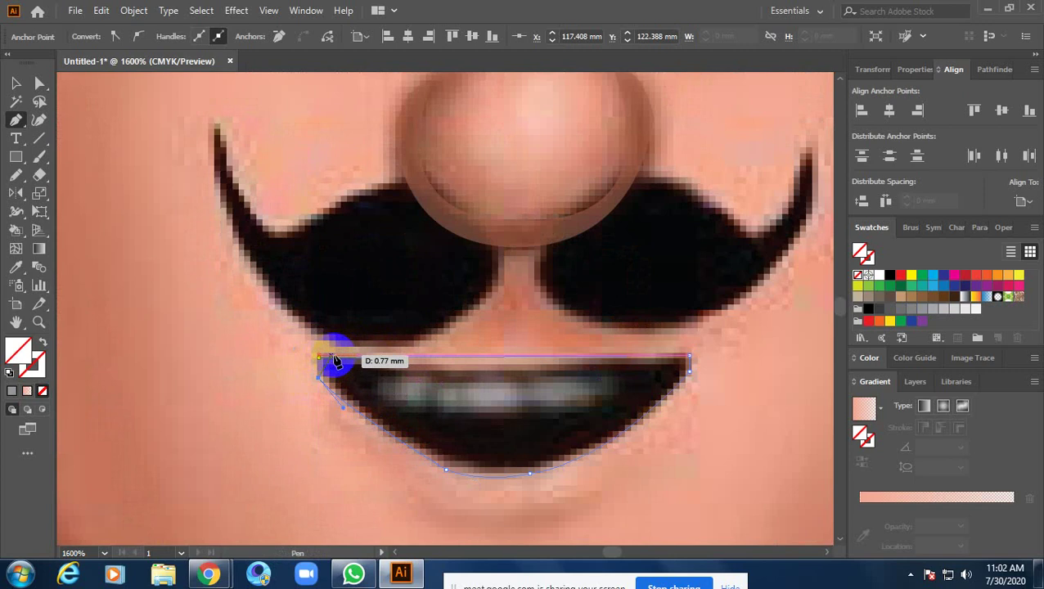
{"action": "left_click", "coordinate": [334, 354], "text": "ctrl"}
{"action": "left_click", "coordinate": [334, 354], "text": "ctrl"}
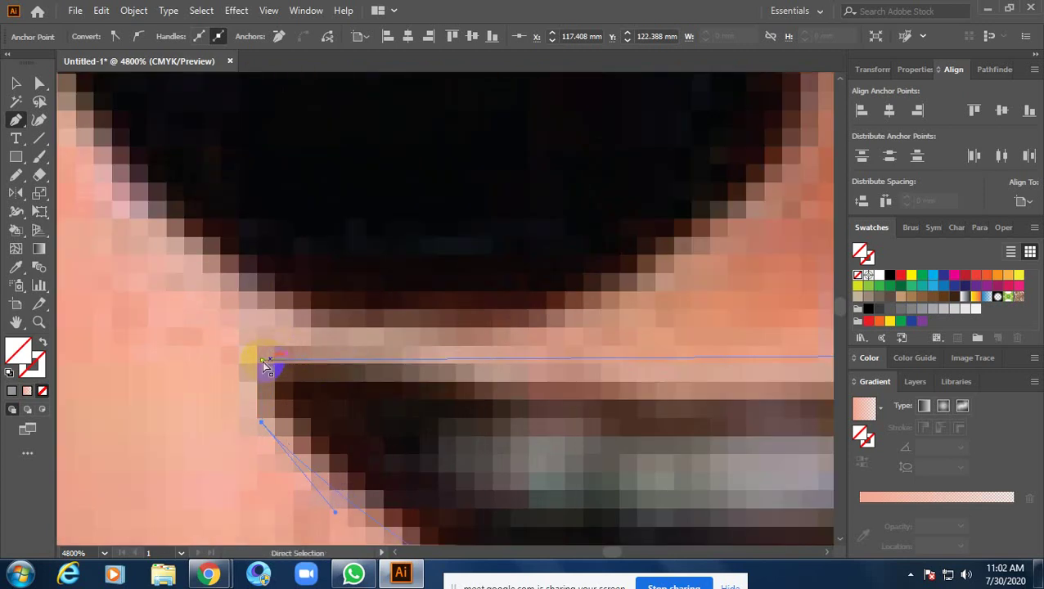
{"action": "left_click", "coordinate": [262, 361]}
{"action": "left_click", "coordinate": [380, 456], "text": "ctrl+alt"}
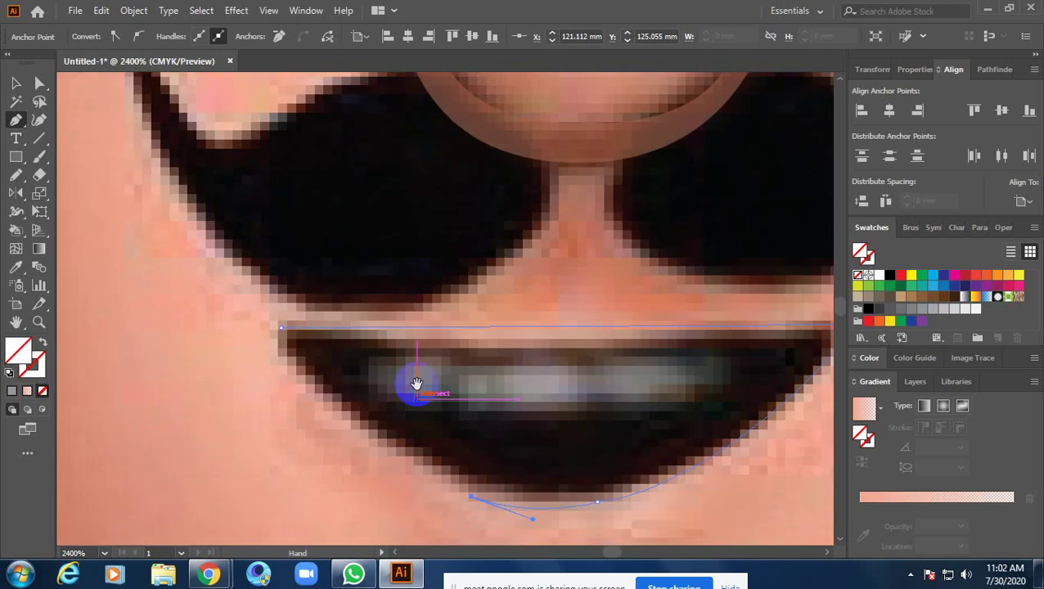
{"action": "left_click_drag", "start_coordinate": [310, 393], "coordinate": [304, 384]}
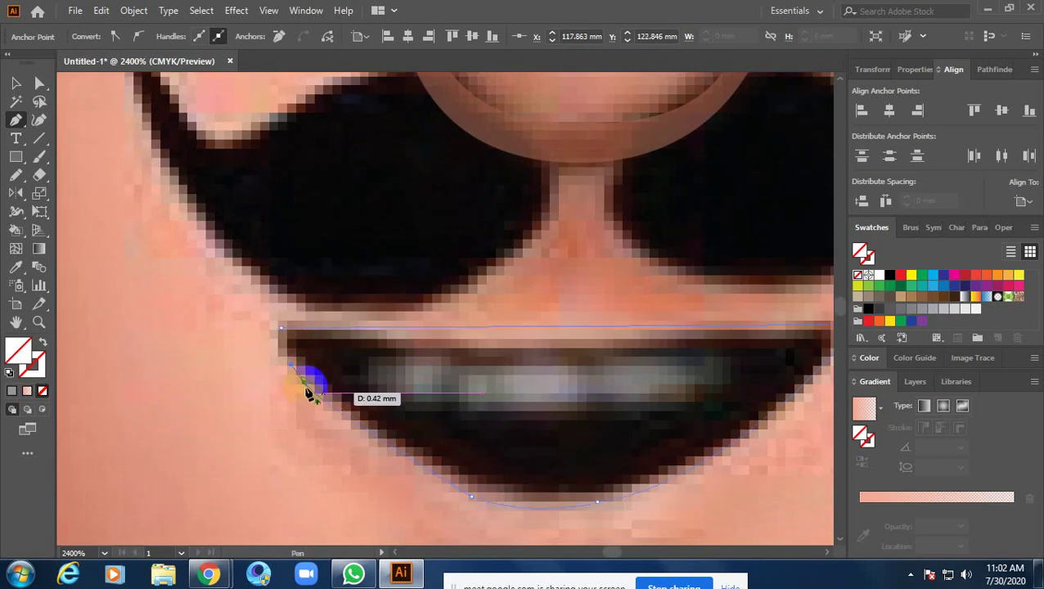
{"action": "key", "text": "ctrl+plus"}
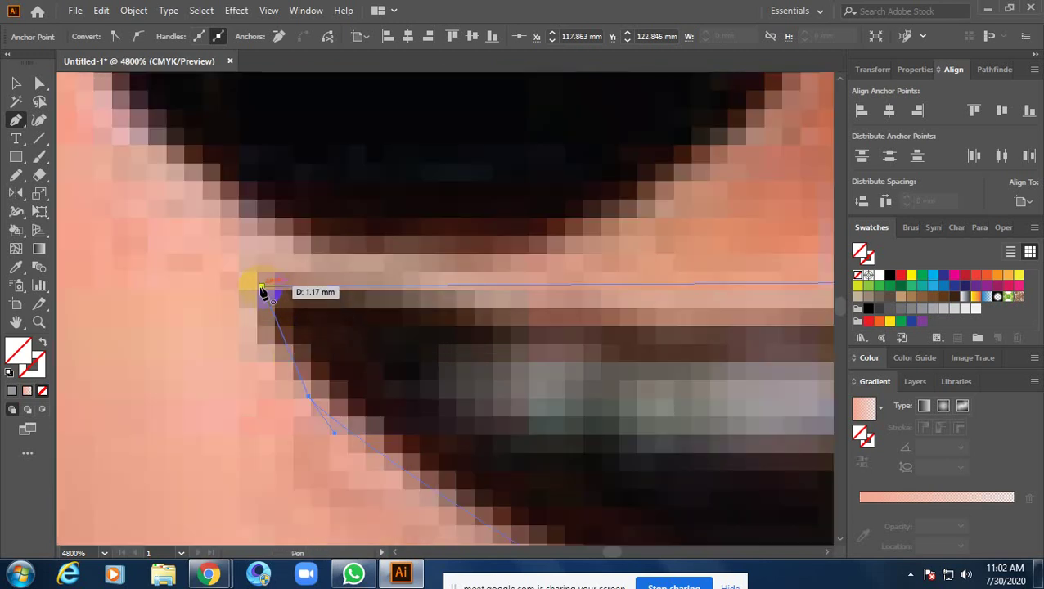
{"action": "left_click_drag", "start_coordinate": [275, 301], "coordinate": [277, 249]}
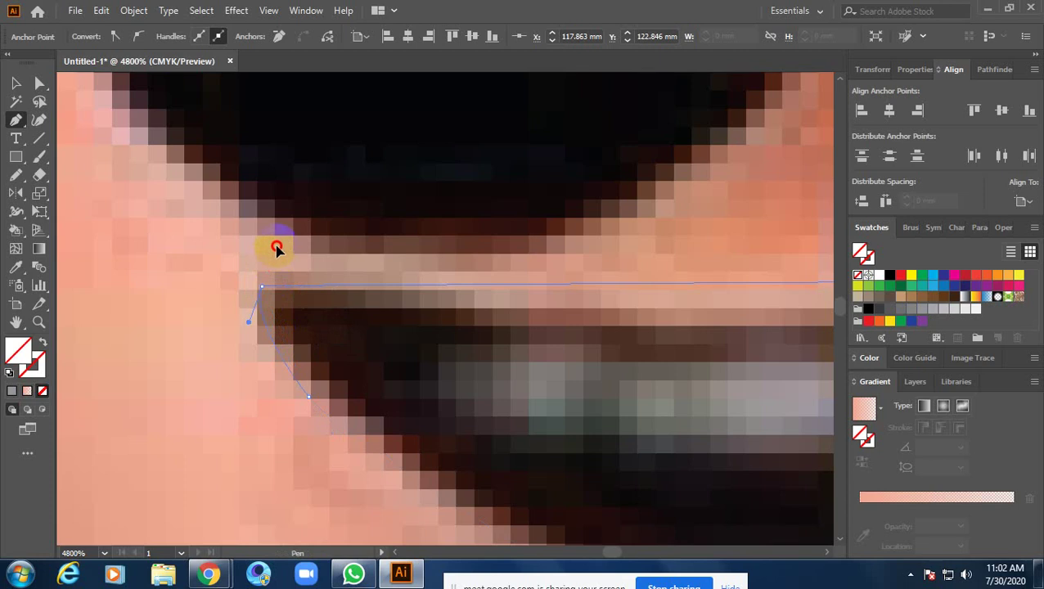
{"action": "scroll", "coordinate": [433, 299], "scroll_direction": "down", "scroll_amount": 5}
Fill the traced mouth shape with dark grey from the swatches
{"action": "left_click", "coordinate": [432, 312], "text": "ctrl"}
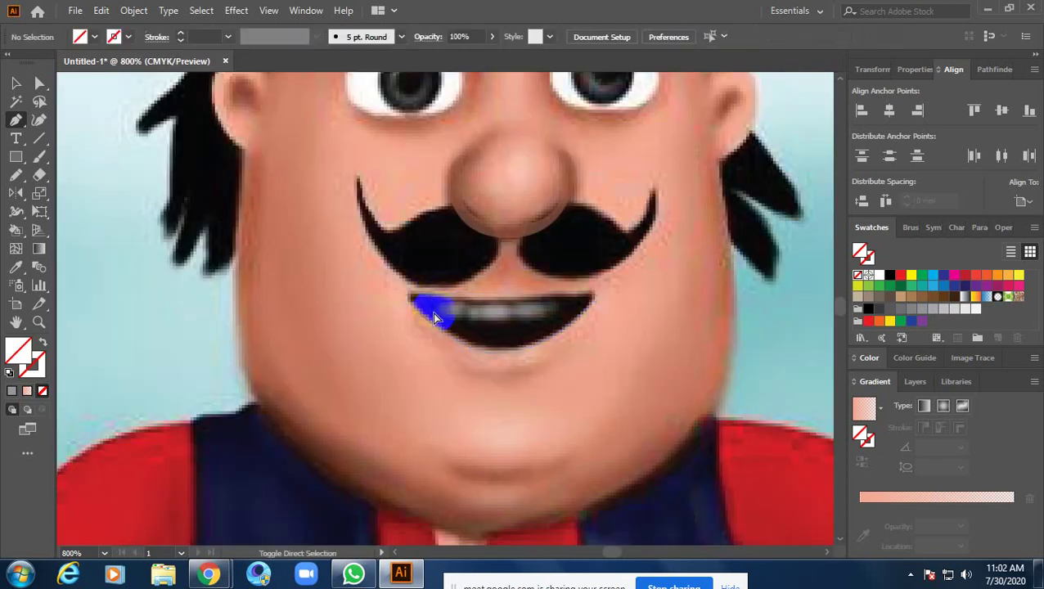
{"action": "left_click", "coordinate": [17, 82]}
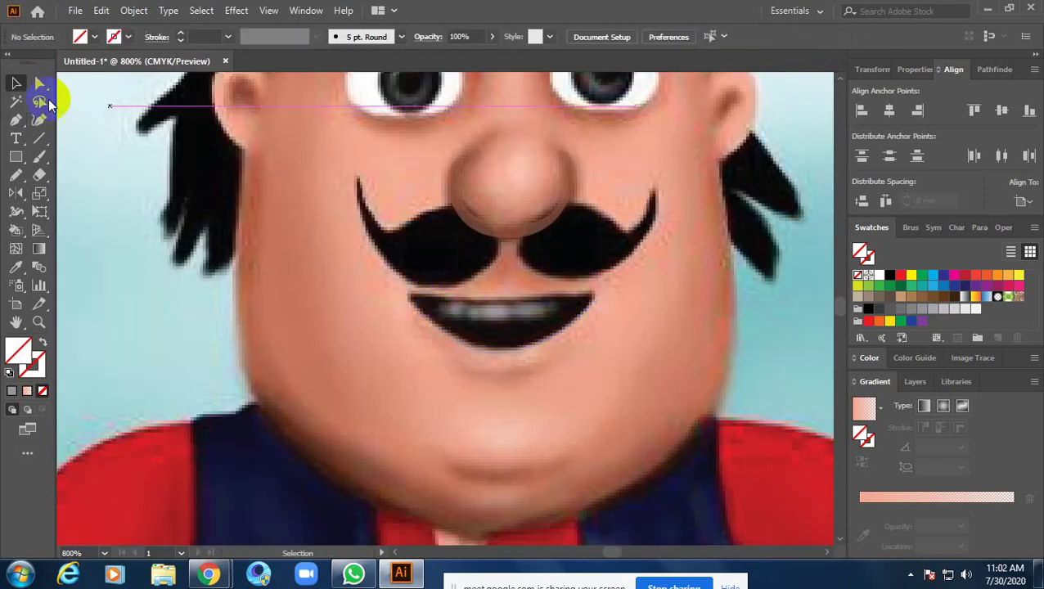
{"action": "left_click", "coordinate": [456, 295]}
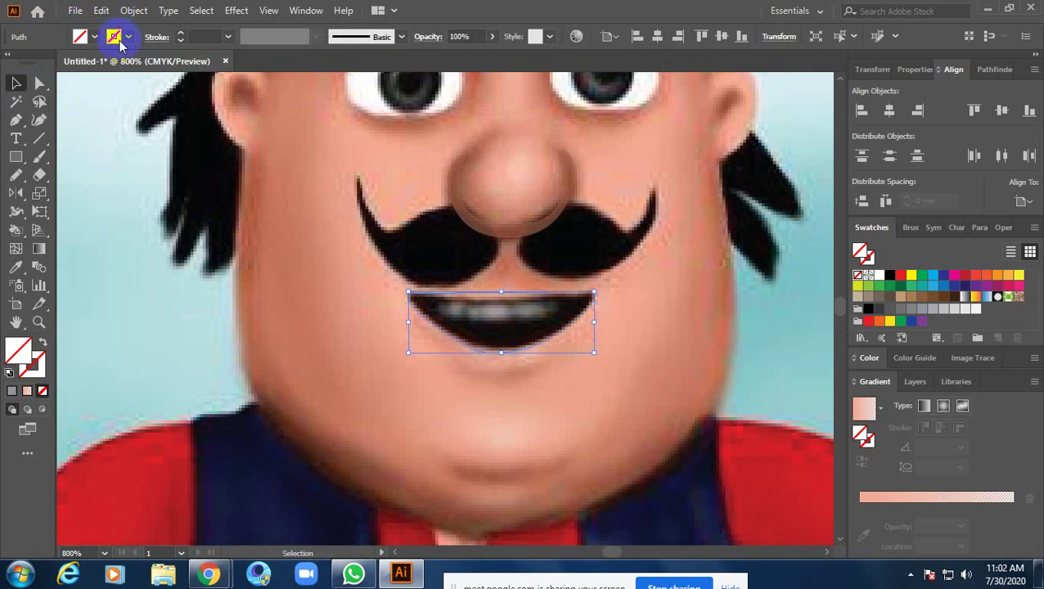
{"action": "left_click", "coordinate": [95, 37]}
{"action": "left_click", "coordinate": [29, 108]}
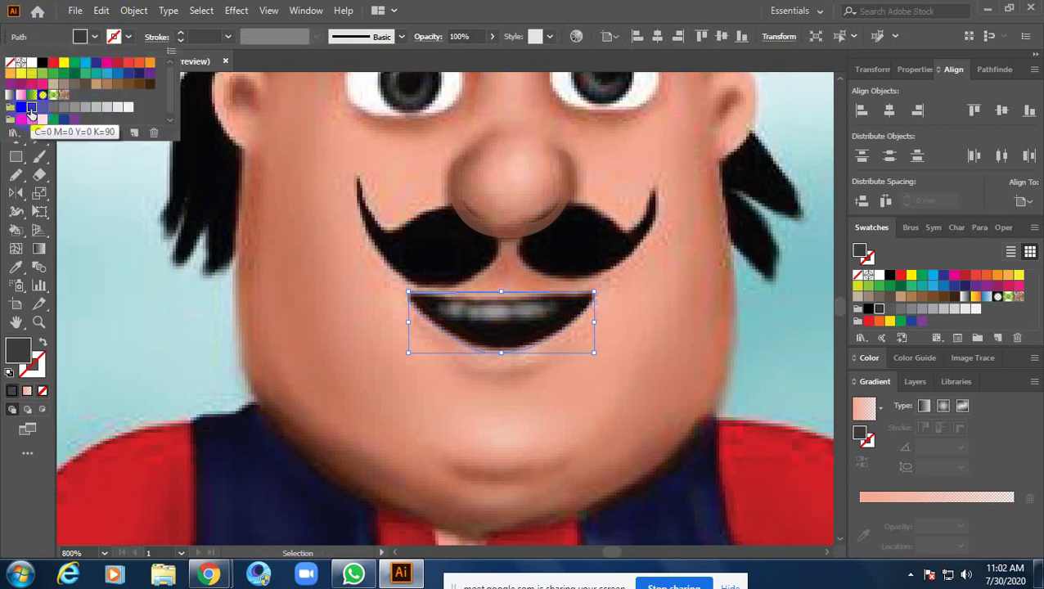
{"action": "left_click", "coordinate": [230, 277]}
{"action": "left_click", "coordinate": [438, 289]}
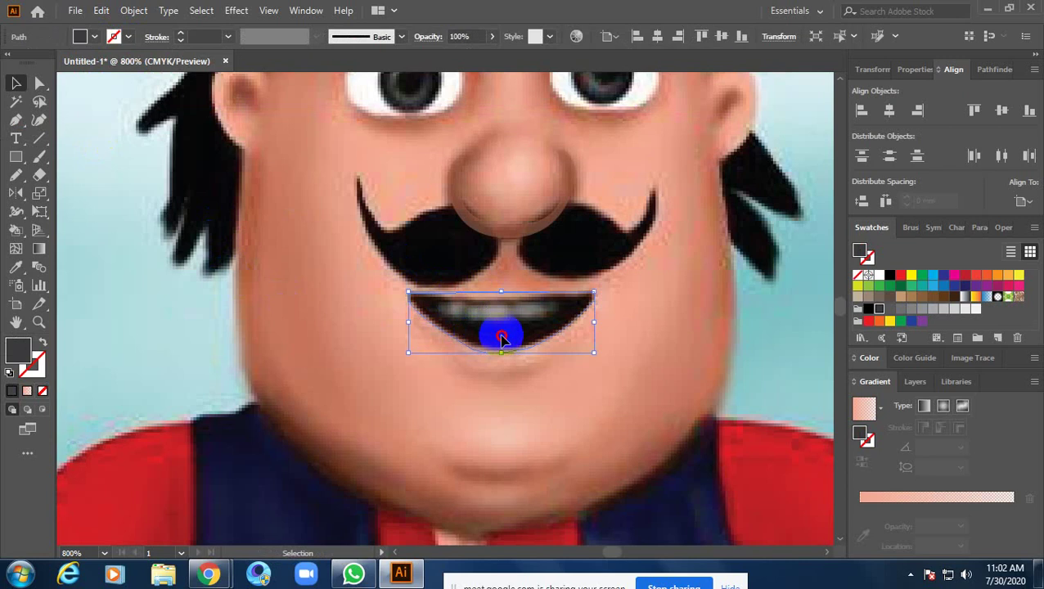
Nudge the mouth shape slightly and bring it to the front
{"action": "mouse_move", "coordinate": [500, 333]}
{"action": "left_mouse_down"}
{"action": "mouse_move", "coordinate": [508, 361]}
{"action": "mouse_move", "coordinate": [491, 330]}
{"action": "left_mouse_up"}
{"action": "left_click", "coordinate": [186, 376]}
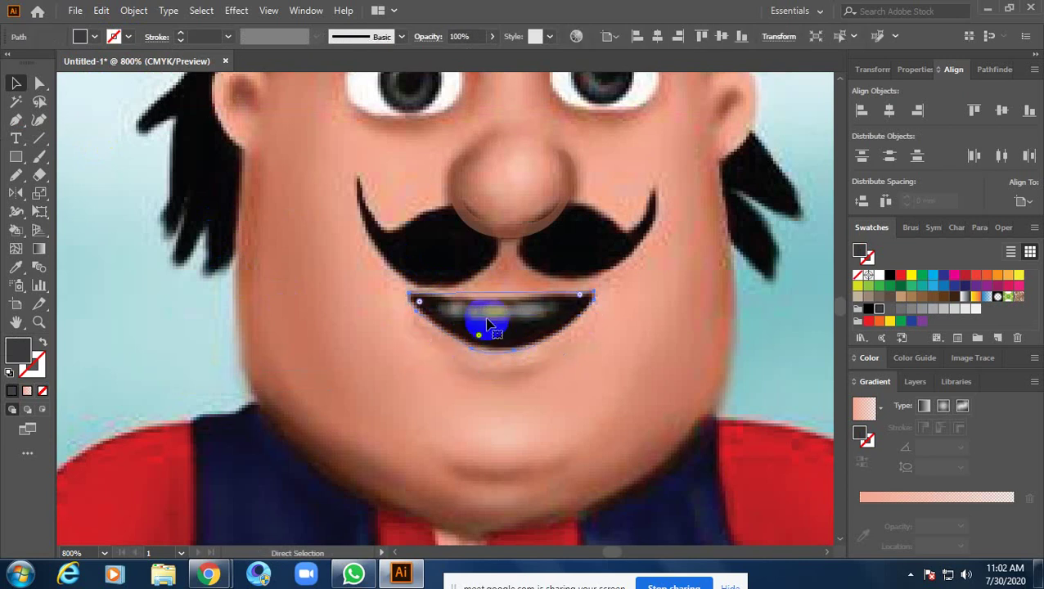
{"action": "right_click", "coordinate": [473, 299]}
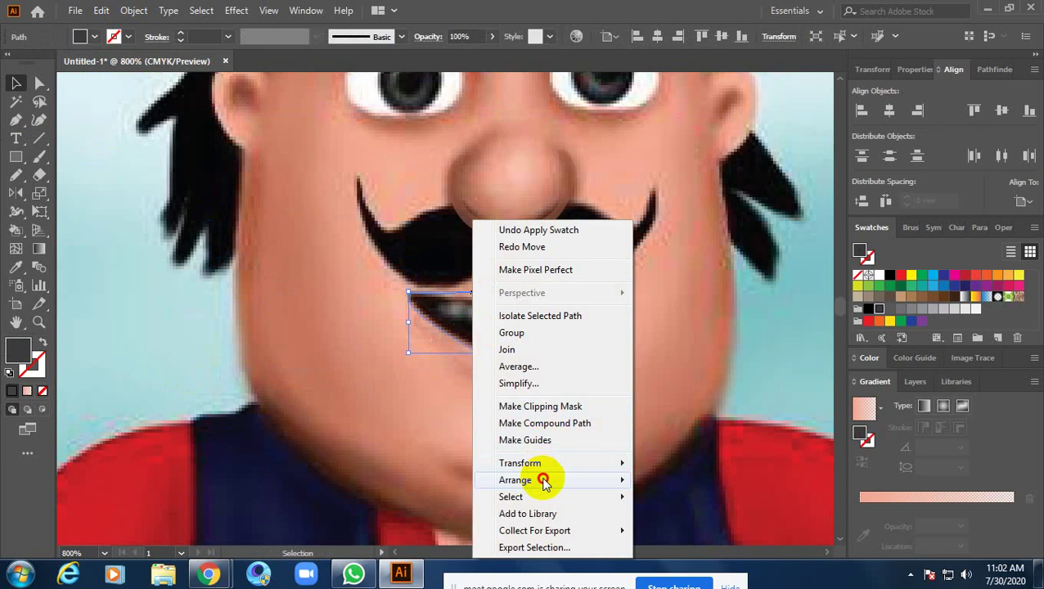
{"action": "mouse_move", "coordinate": [516, 481]}
{"action": "left_click", "coordinate": [646, 482]}
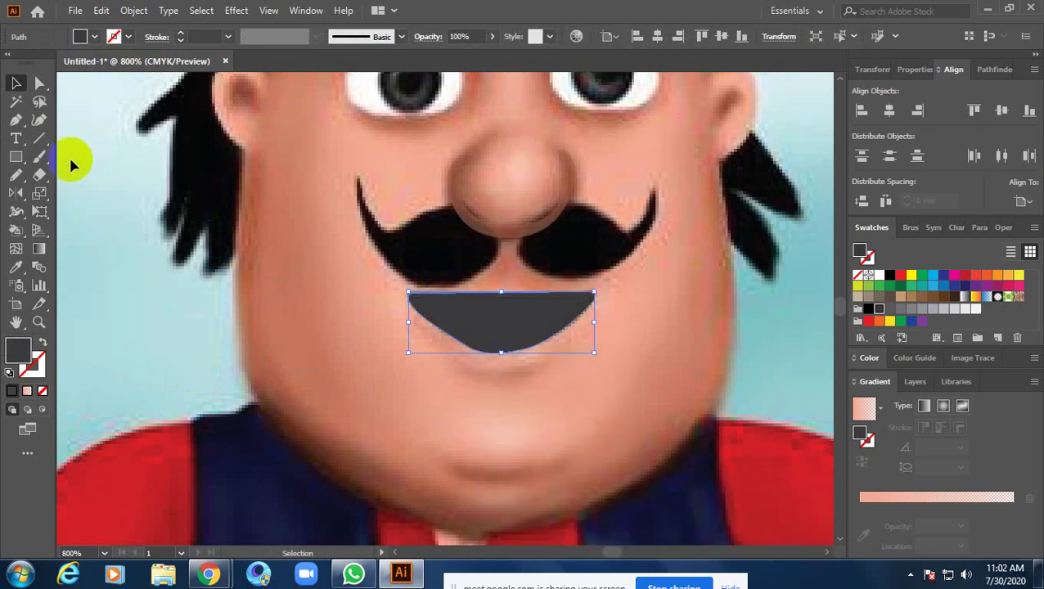
{"action": "left_click", "coordinate": [671, 342]}
Change the mouth fill to near-black 181819 in the colour picker
{"action": "scroll", "coordinate": [518, 371], "scroll_direction": "right", "scroll_amount": 3}
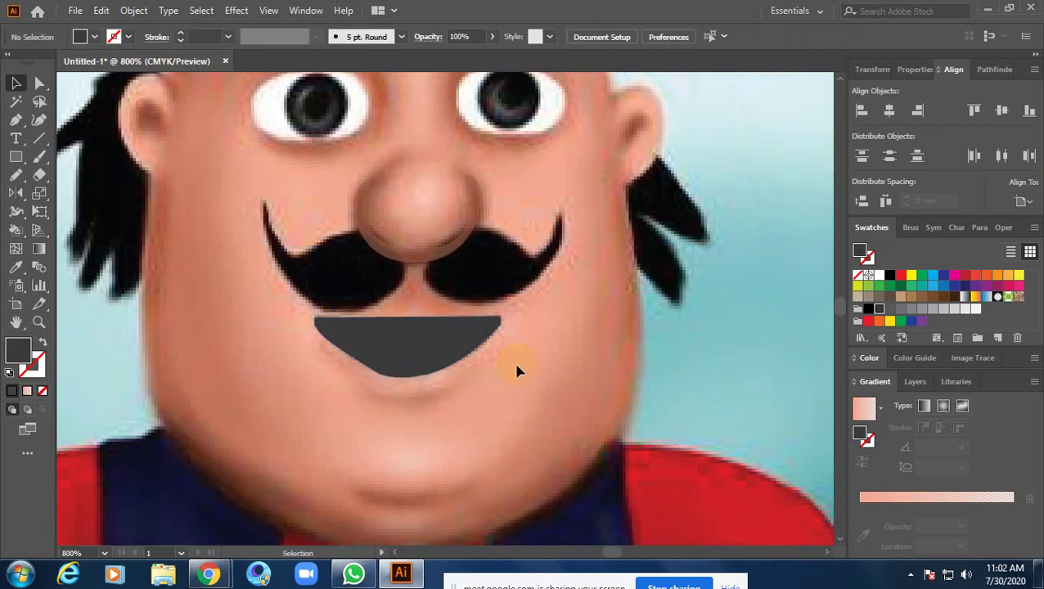
{"action": "left_click", "coordinate": [421, 333]}
{"action": "double_click", "coordinate": [18, 349]}
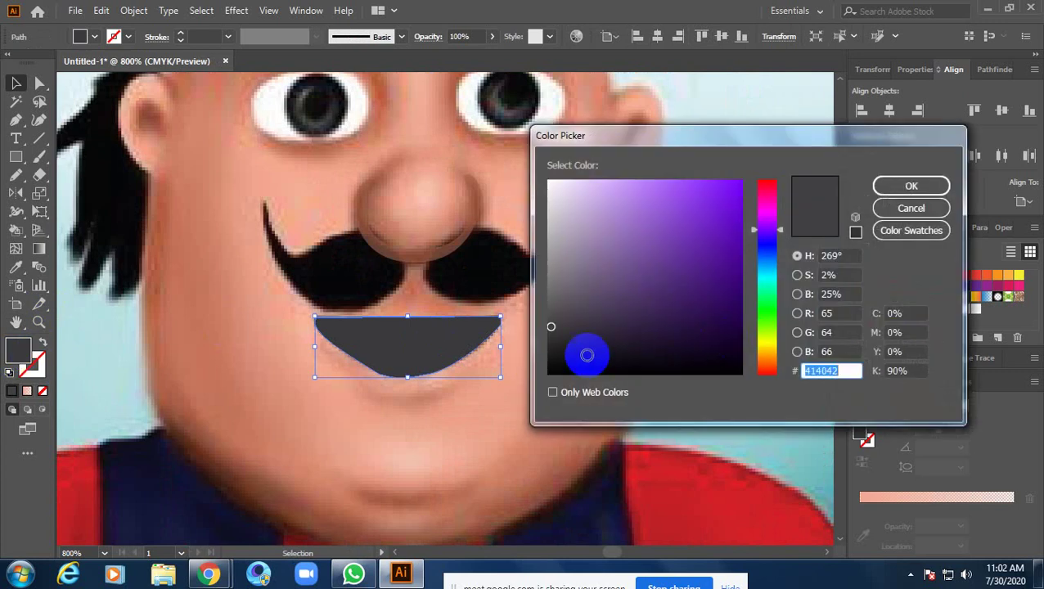
{"action": "left_click", "coordinate": [558, 356]}
{"action": "left_click", "coordinate": [910, 187]}
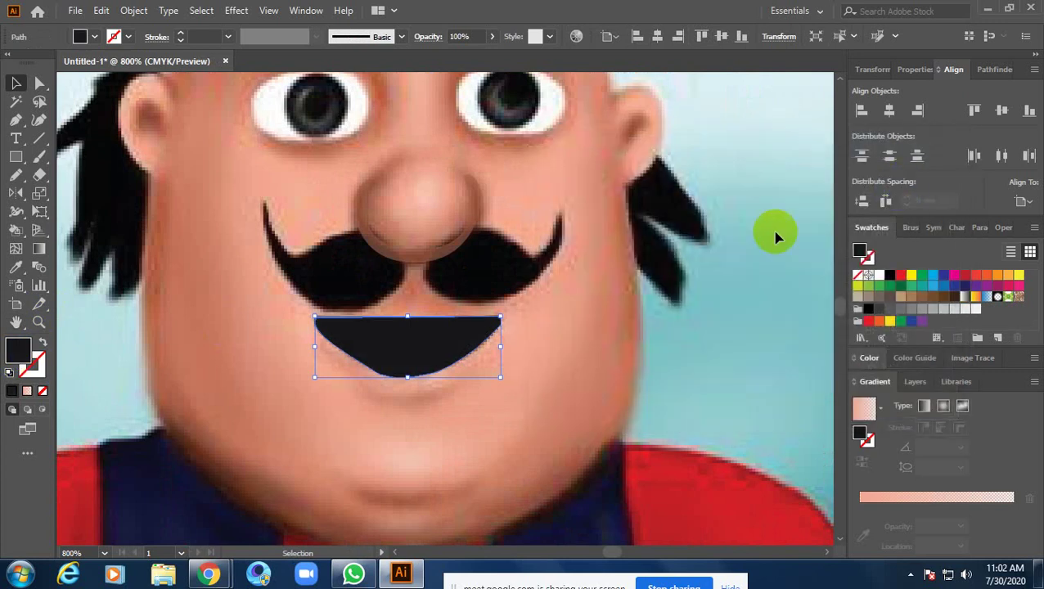
{"action": "left_click", "coordinate": [664, 280]}
{"action": "left_click_drag", "start_coordinate": [540, 365], "coordinate": [578, 360]}
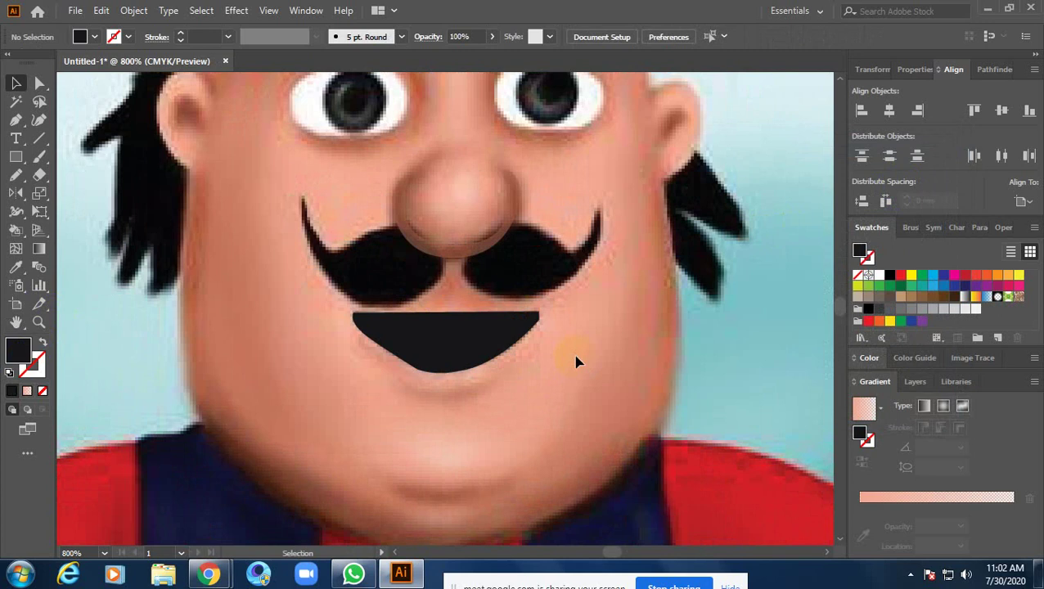
Stretch the black mouth shape's bottom edge slightly downward
{"action": "left_click", "coordinate": [424, 345]}
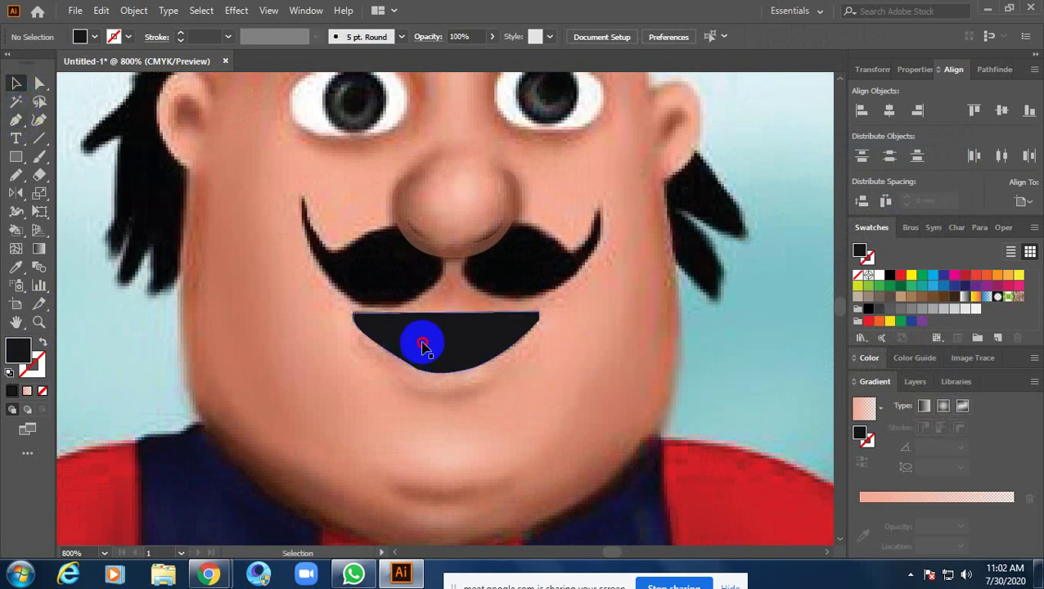
{"action": "left_click", "coordinate": [434, 358]}
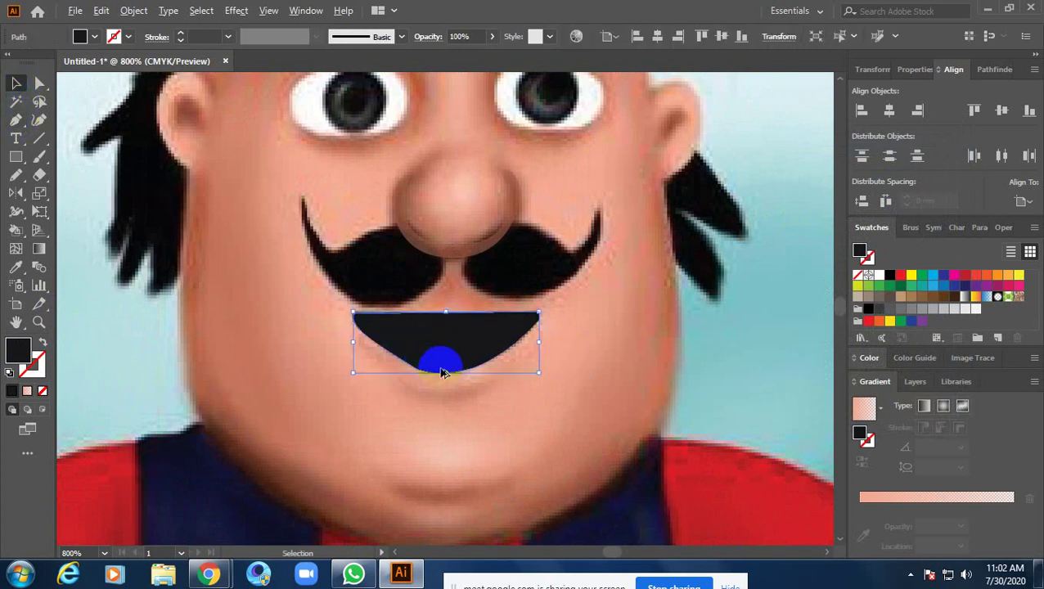
{"action": "key", "text": "a"}
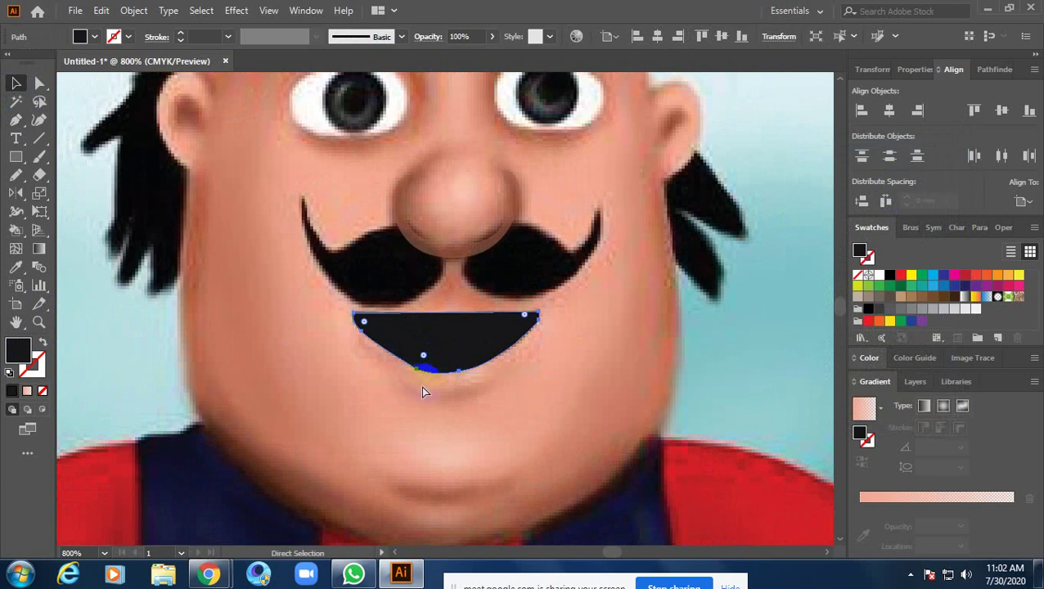
{"action": "key", "text": "v"}
{"action": "left_click_drag", "start_coordinate": [446, 373], "coordinate": [446, 377]}
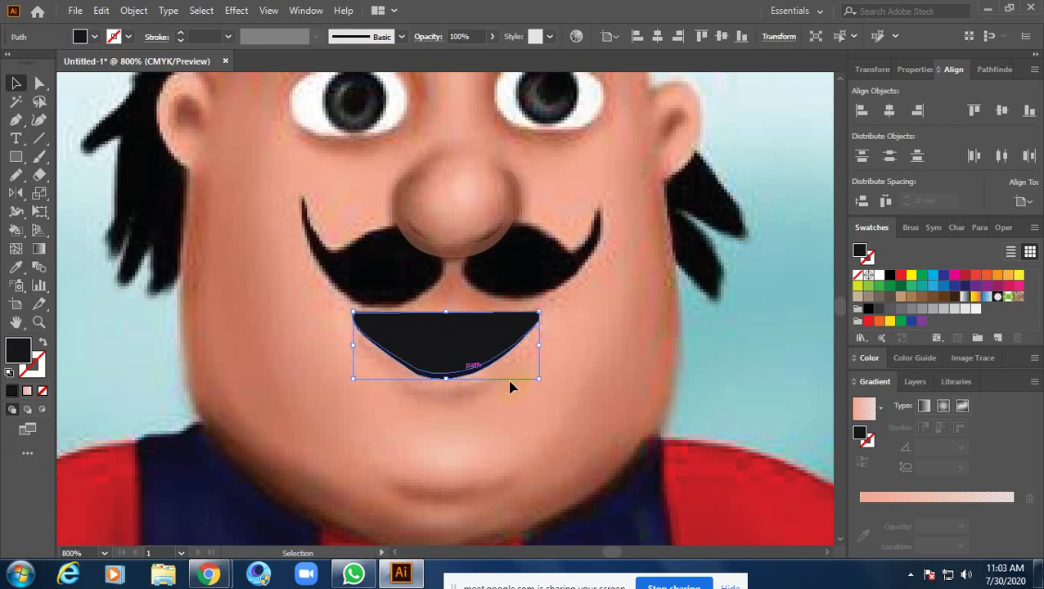
Switch to the Eyedropper and sample a skin colour from the face
{"action": "key", "text": "i"}
{"action": "key", "text": "o"}
{"action": "key", "text": "i"}
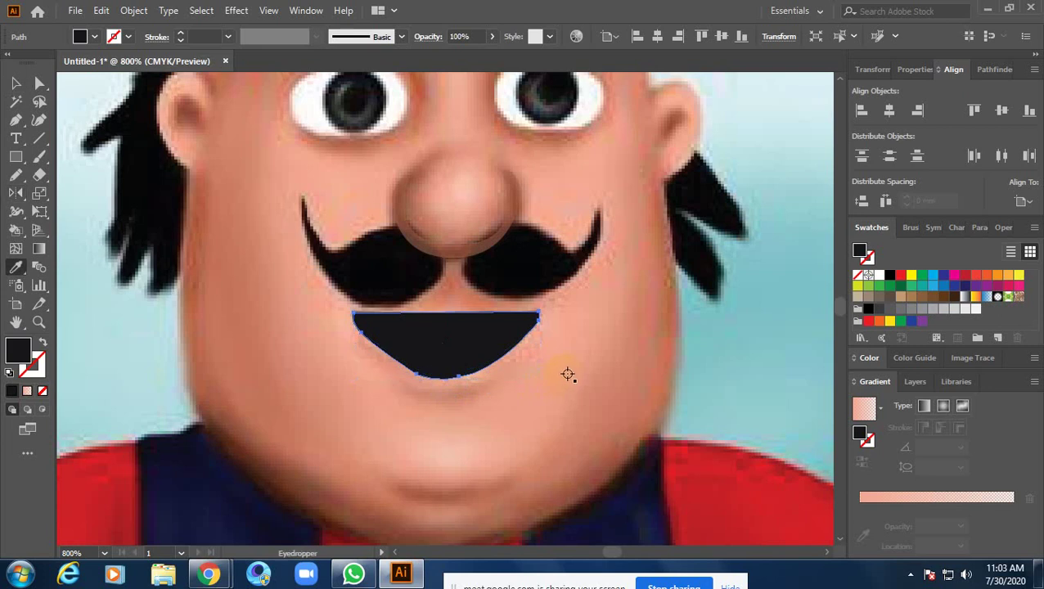
{"action": "key", "text": "u"}
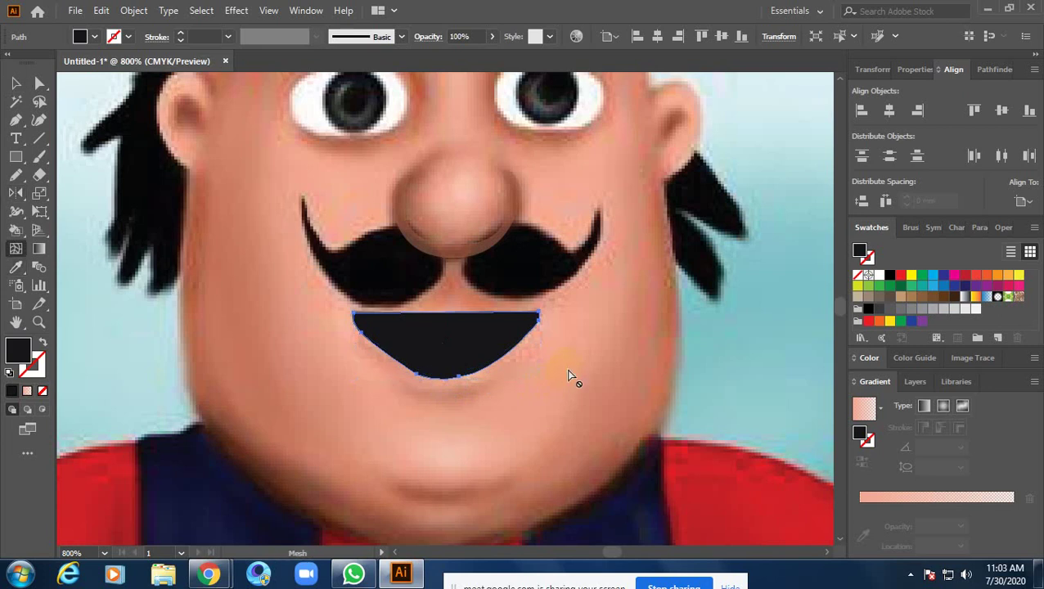
{"action": "key", "text": "o"}
{"action": "key", "text": "p"}
{"action": "key", "text": "i"}
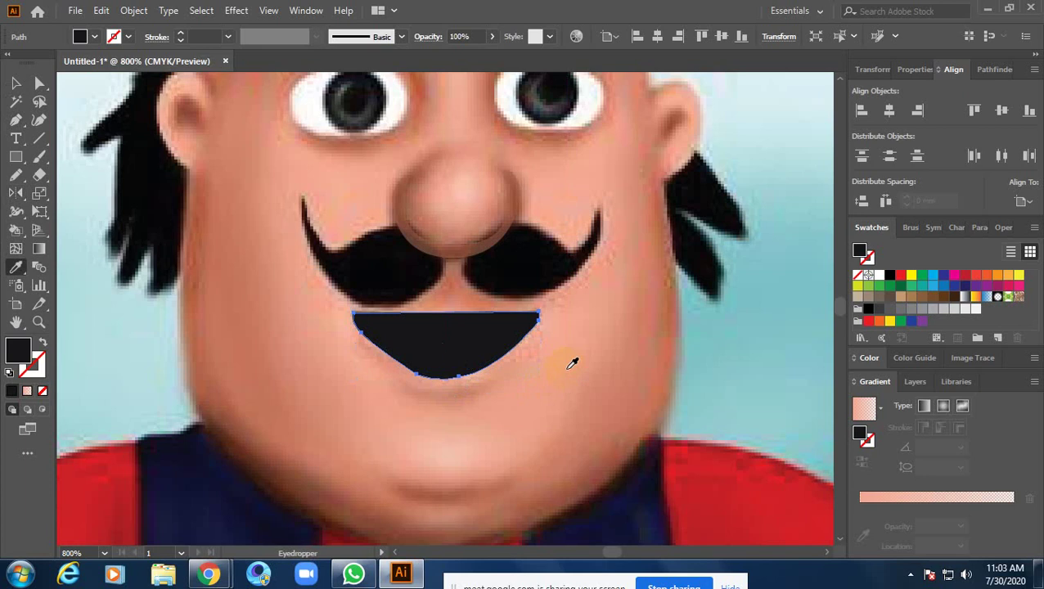
{"action": "left_click", "coordinate": [567, 369]}
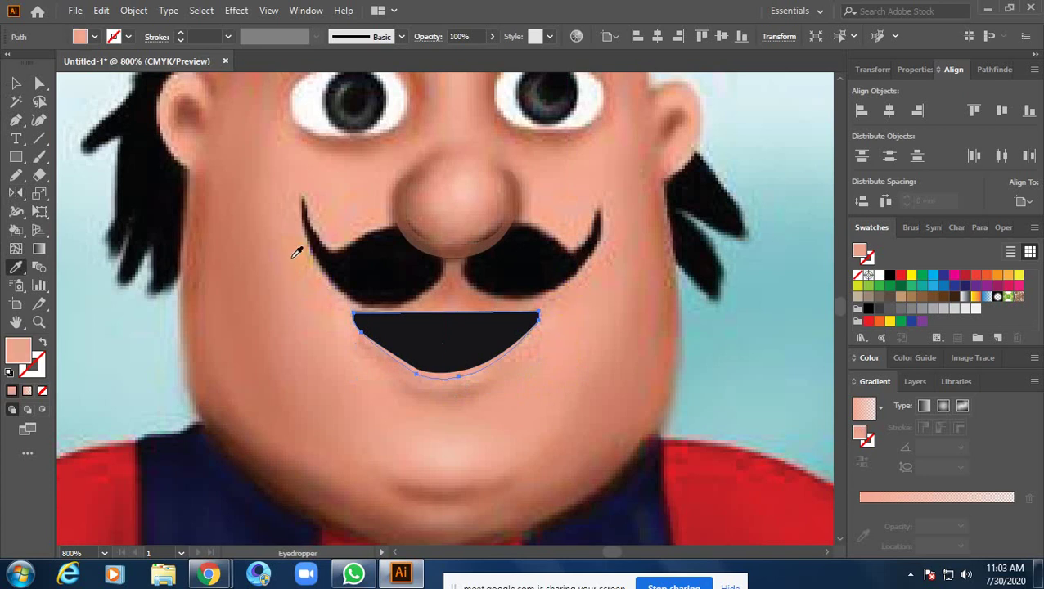
Resample colours until the fill is the ear's reddish-brown, then deselect
{"action": "left_click", "coordinate": [385, 268]}
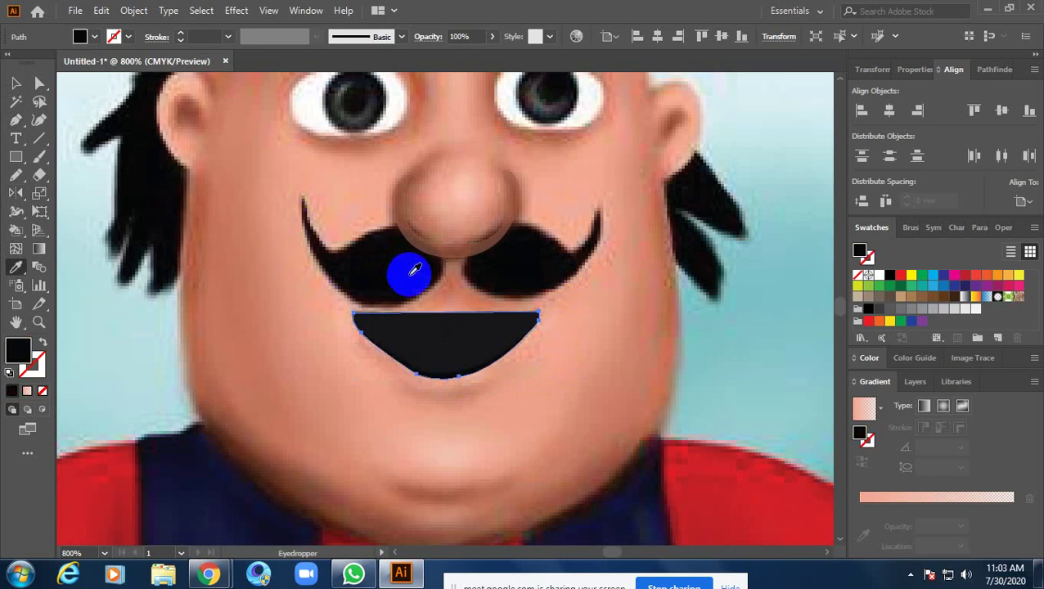
{"action": "left_click", "coordinate": [636, 194]}
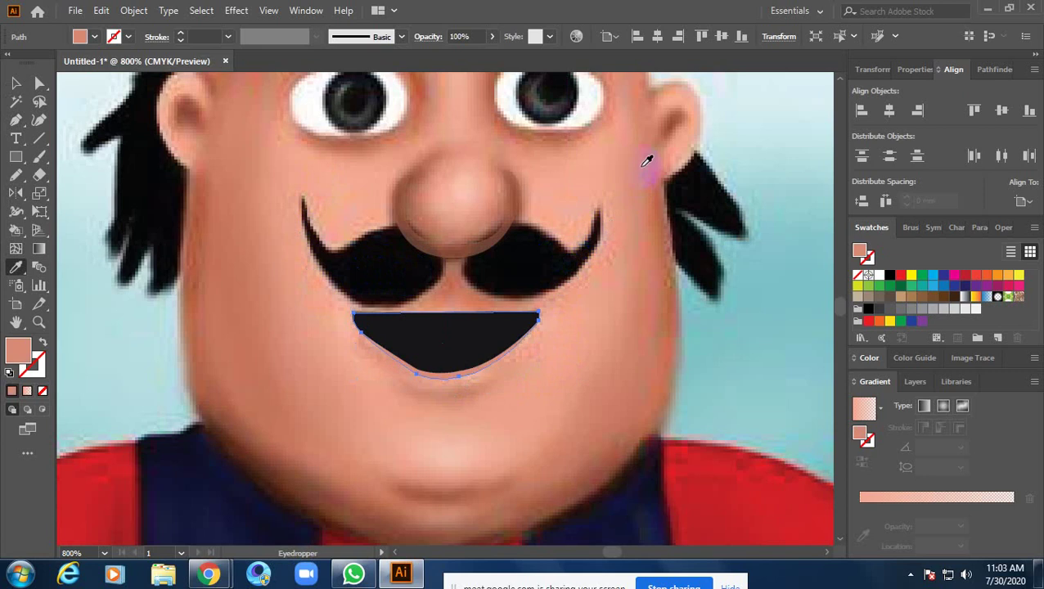
{"action": "left_click", "coordinate": [679, 115]}
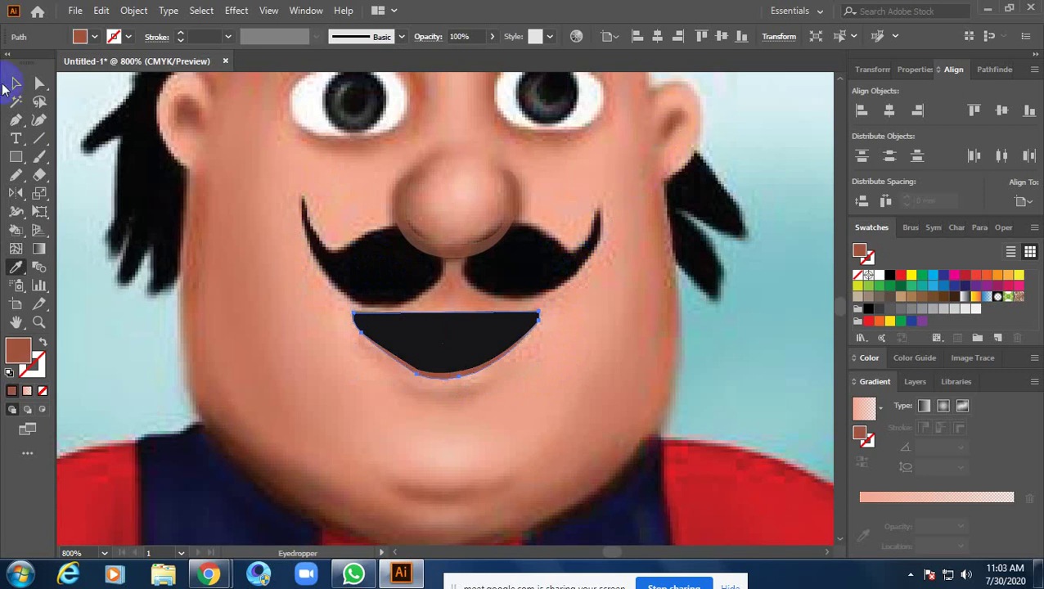
{"action": "left_click", "coordinate": [14, 82]}
{"action": "left_click", "coordinate": [642, 354]}
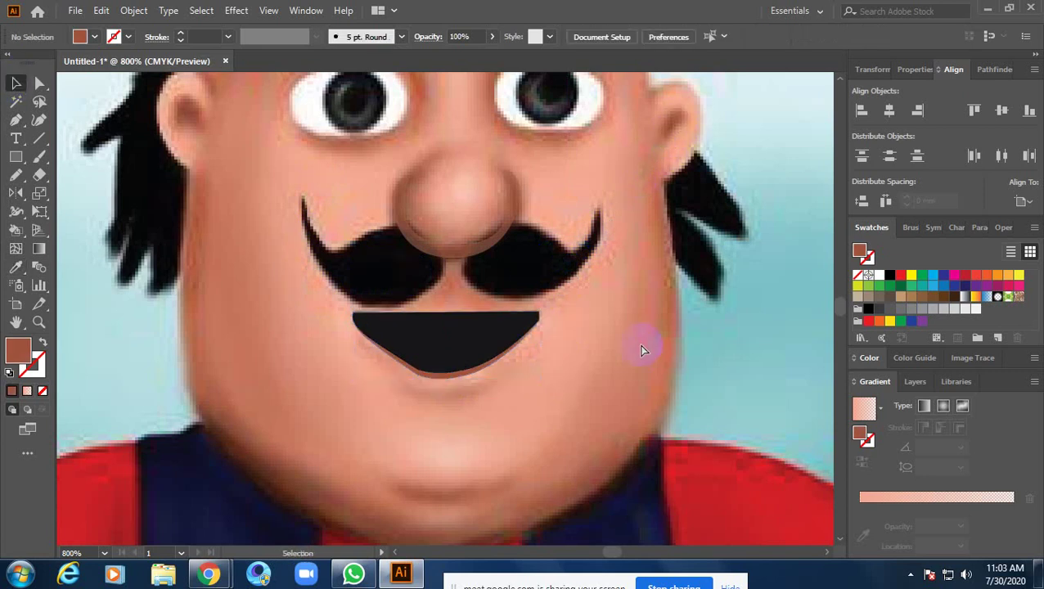
{"action": "scroll", "coordinate": [642, 350], "scroll_direction": "down", "scroll_amount": 2}
{"action": "scroll", "coordinate": [641, 344], "scroll_direction": "down", "scroll_amount": 2}
Draw an unfilled crescent path under the mouth
{"action": "left_click_drag", "start_coordinate": [641, 350], "coordinate": [547, 371]}
{"action": "scroll", "coordinate": [528, 380], "scroll_direction": "up", "scroll_amount": 2}
{"action": "scroll", "coordinate": [525, 380], "scroll_direction": "up", "scroll_amount": 1}
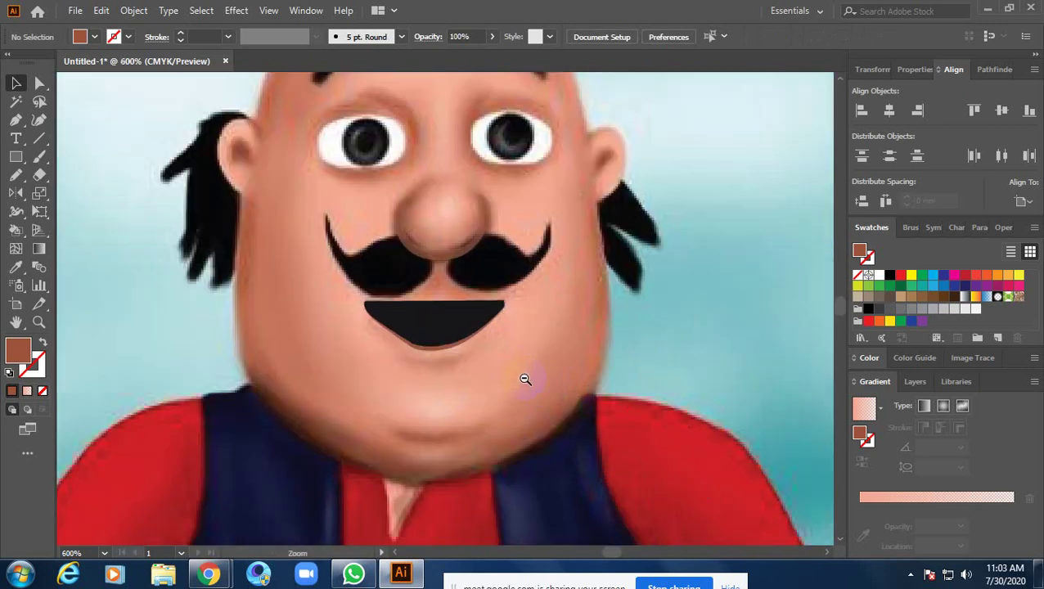
{"action": "scroll", "coordinate": [477, 376], "scroll_direction": "up", "scroll_amount": 1}
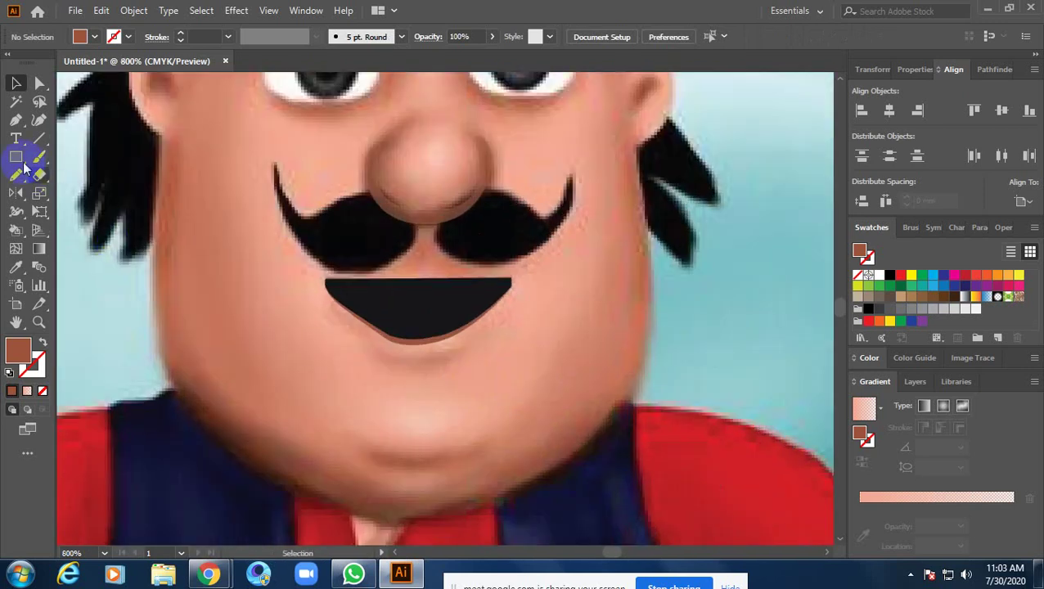
{"action": "left_click", "coordinate": [16, 120]}
{"action": "left_click", "coordinate": [352, 338]}
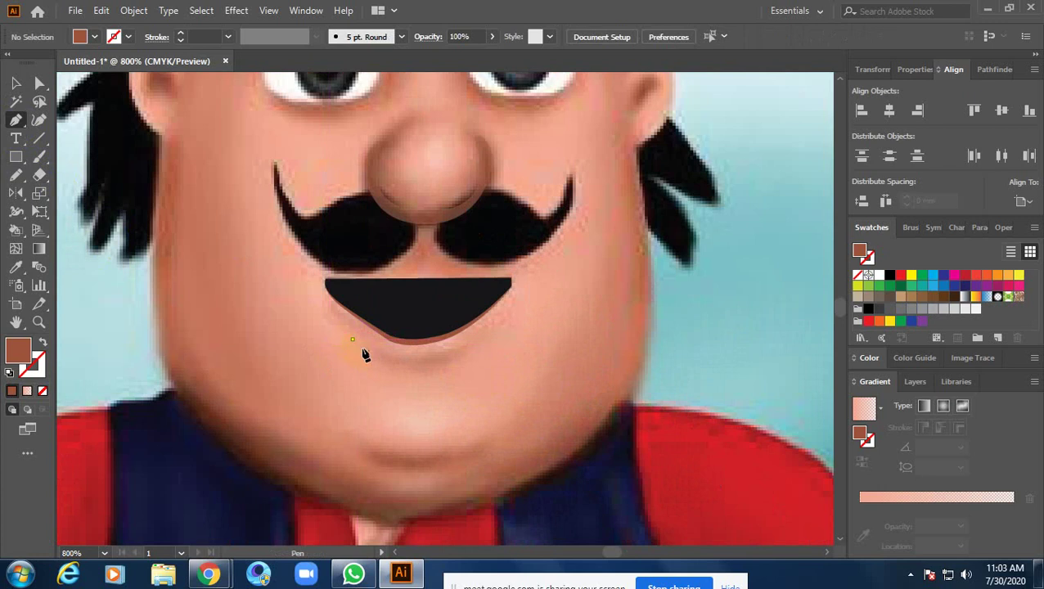
{"action": "mouse_move", "coordinate": [479, 346]}
{"action": "left_mouse_down"}
{"action": "mouse_move", "coordinate": [493, 314]}
{"action": "mouse_move", "coordinate": [31, 417]}
{"action": "left_mouse_up"}
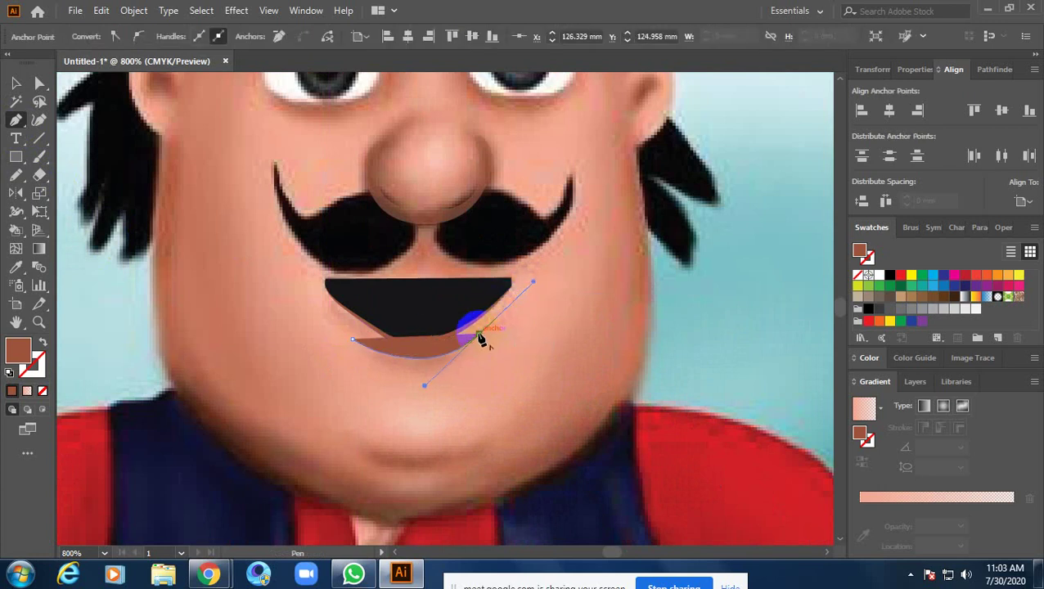
{"action": "left_click", "coordinate": [42, 390]}
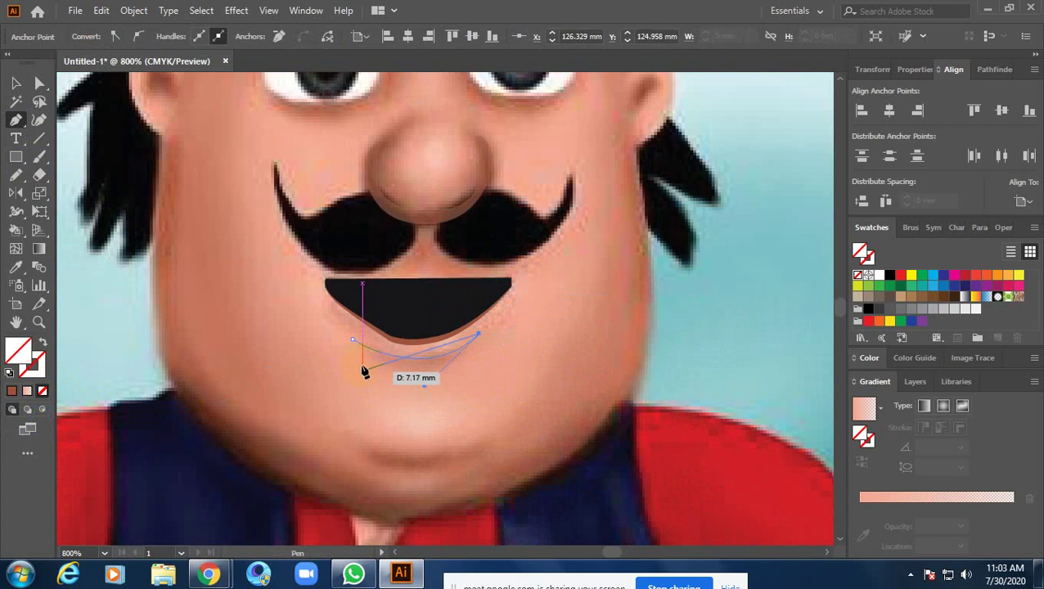
{"action": "mouse_move", "coordinate": [368, 371]}
{"action": "left_mouse_down"}
{"action": "mouse_move", "coordinate": [343, 366]}
{"action": "mouse_move", "coordinate": [389, 373]}
{"action": "mouse_move", "coordinate": [356, 350]}
{"action": "left_mouse_up"}
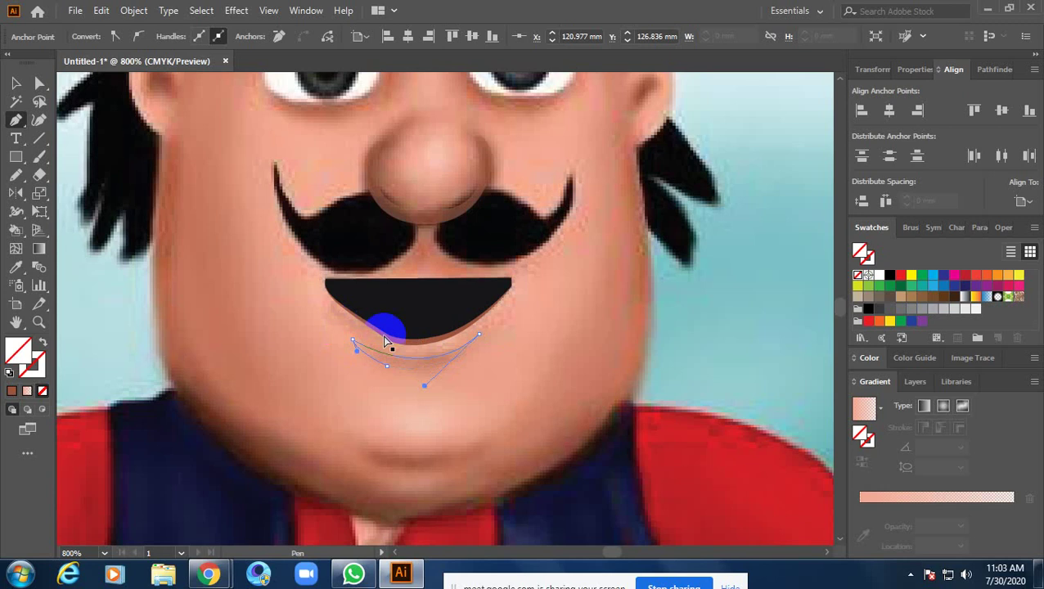
{"action": "scroll", "coordinate": [388, 341], "scroll_direction": "up", "scroll_amount": 2}
{"action": "scroll", "coordinate": [415, 348], "scroll_direction": "up", "scroll_amount": 2}
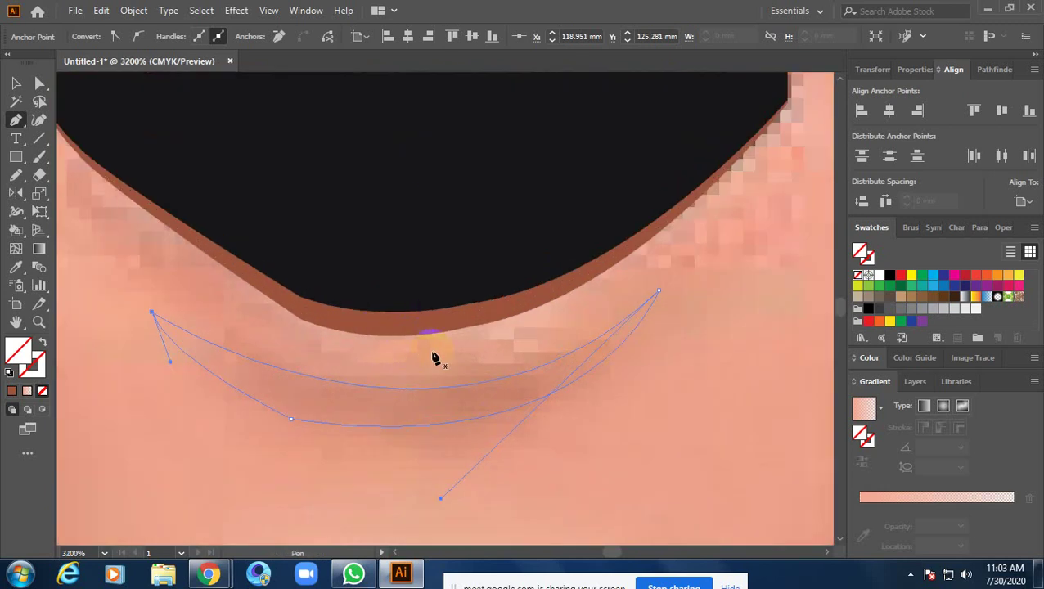
{"action": "left_click", "coordinate": [433, 364], "text": "ctrl"}
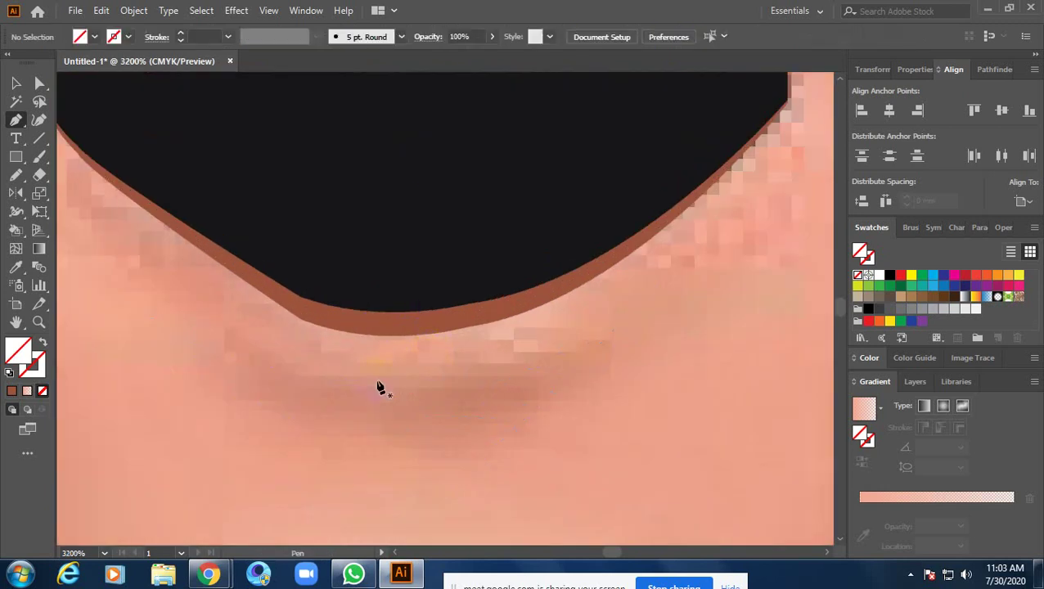
Fill the crescent with a sampled skin colour and set its opacity to 70%
{"action": "left_click", "coordinate": [16, 83]}
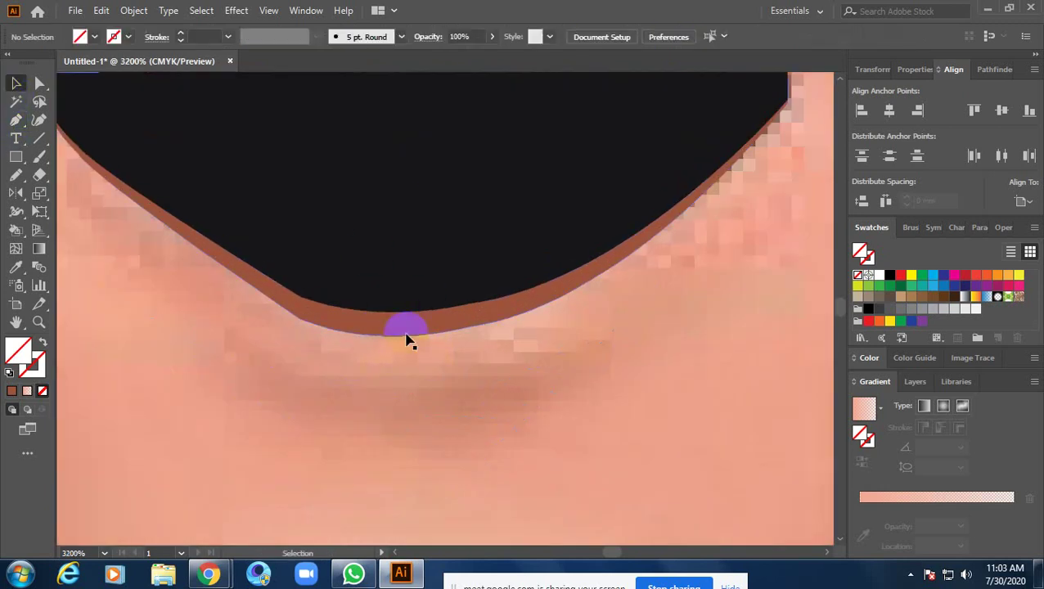
{"action": "left_click", "coordinate": [352, 387]}
{"action": "key", "text": "i"}
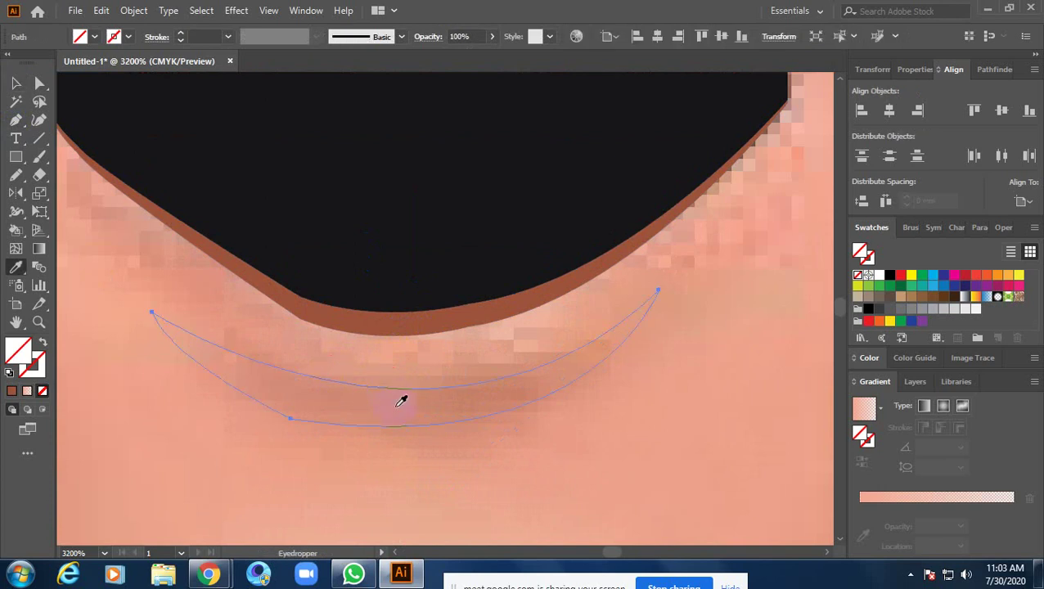
{"action": "left_click", "coordinate": [401, 400]}
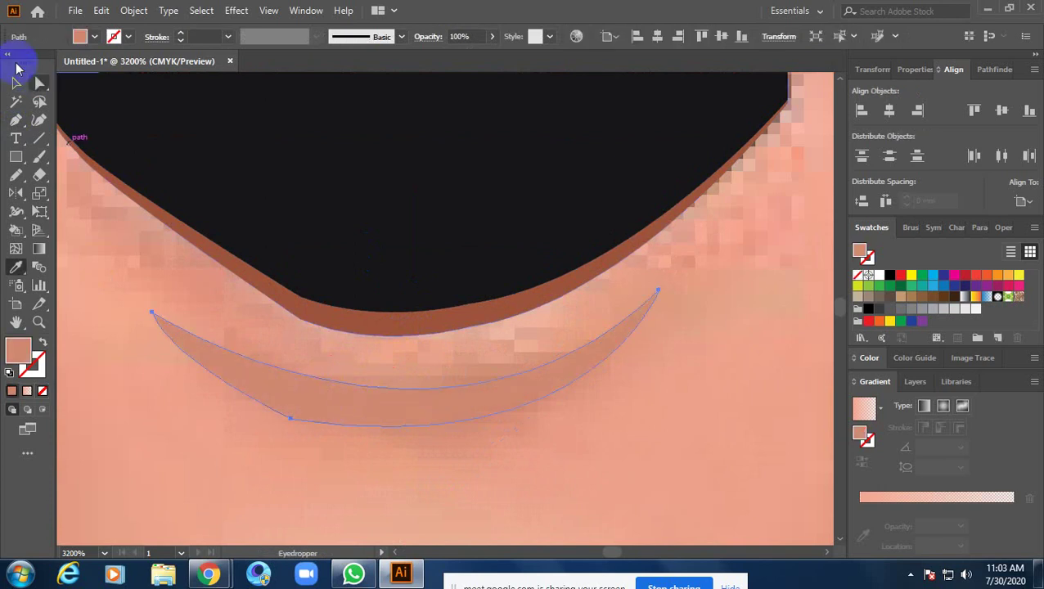
{"action": "left_click", "coordinate": [15, 83]}
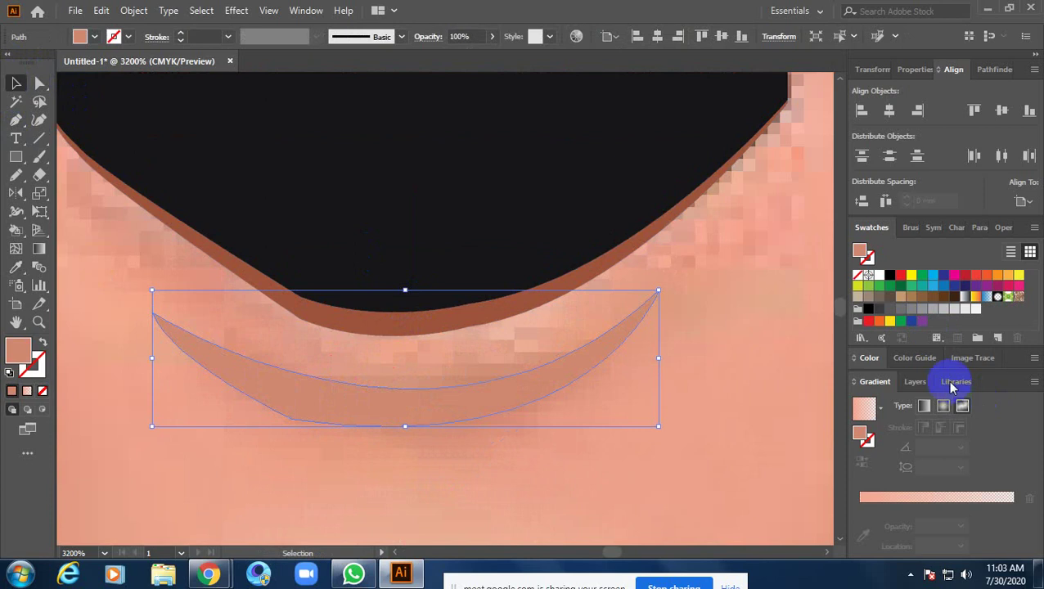
{"action": "left_click", "coordinate": [477, 36]}
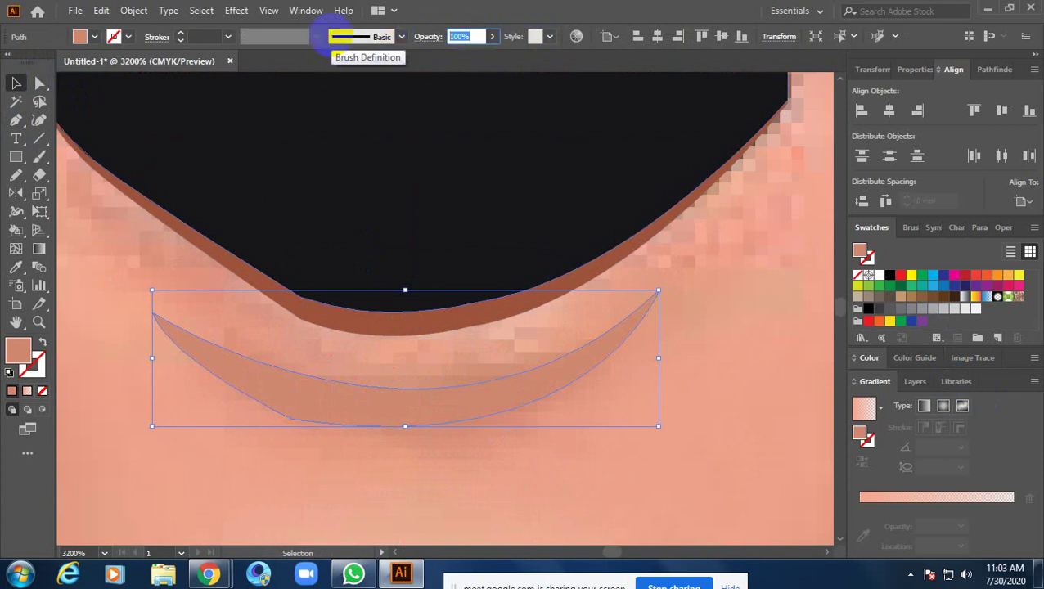
{"action": "type", "text": "70"}
{"action": "key", "text": "Return"}
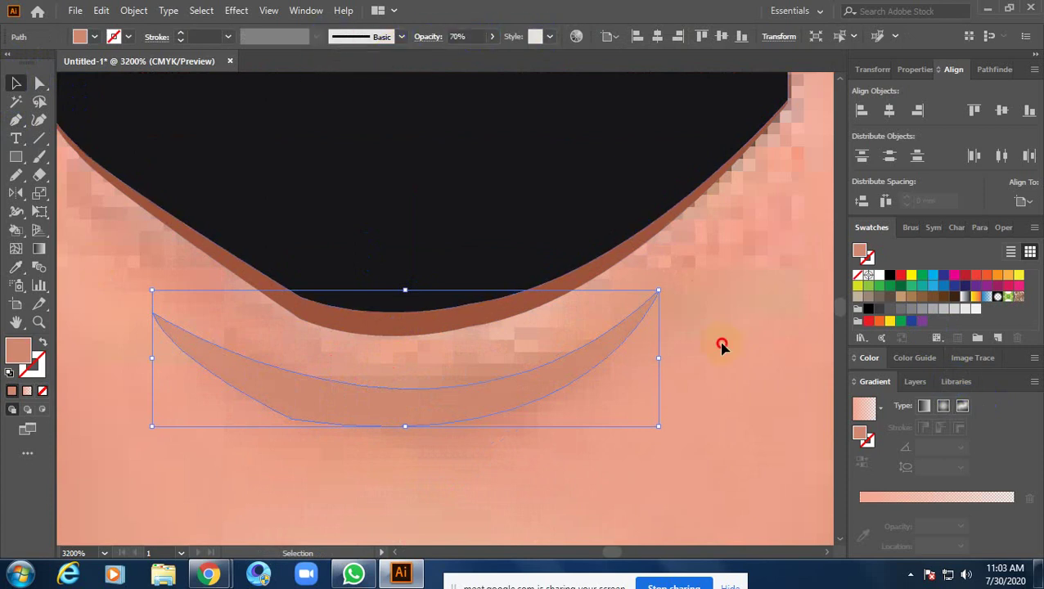
{"action": "left_click", "coordinate": [724, 346]}
{"action": "scroll", "coordinate": [723, 346], "scroll_direction": "down", "scroll_amount": 3}
{"action": "scroll", "coordinate": [729, 344], "scroll_direction": "down", "scroll_amount": 2}
Start the chin-crease path with anchors curving along the bottom of the chin
{"action": "left_click_drag", "start_coordinate": [745, 403], "coordinate": [563, 405]}
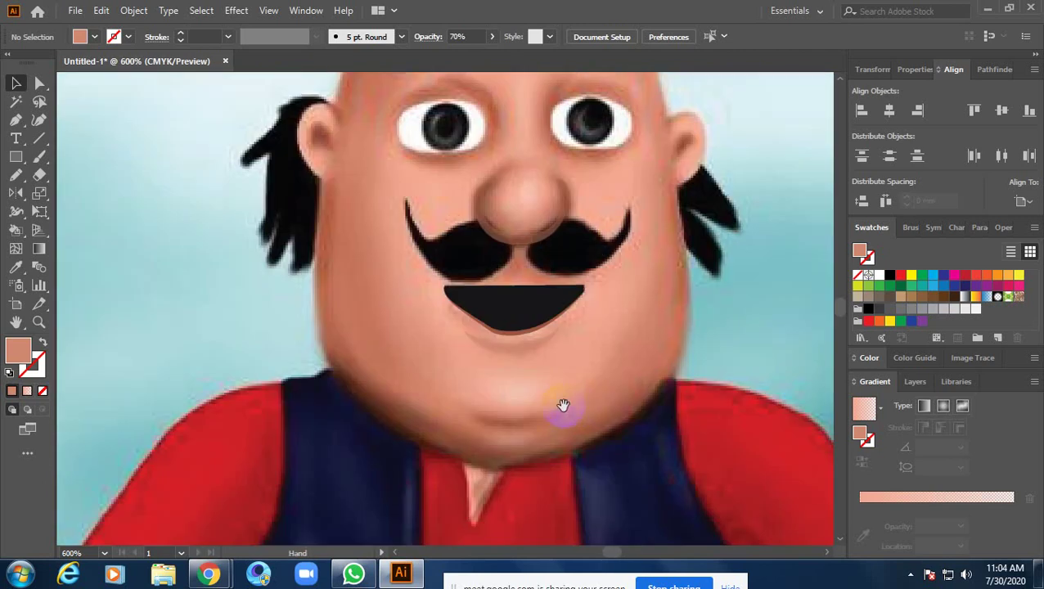
{"action": "scroll", "coordinate": [557, 387], "scroll_direction": "down", "scroll_amount": 2}
{"action": "scroll", "coordinate": [561, 404], "scroll_direction": "up", "scroll_amount": 2}
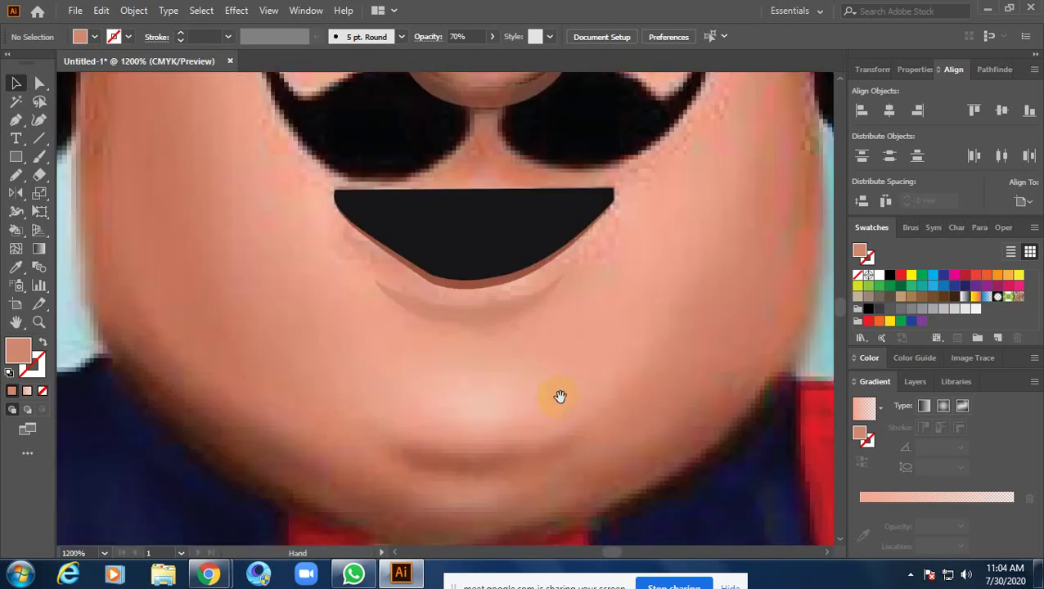
{"action": "scroll", "coordinate": [559, 396], "scroll_direction": "down", "scroll_amount": 1}
{"action": "scroll", "coordinate": [531, 383], "scroll_direction": "down", "scroll_amount": 1}
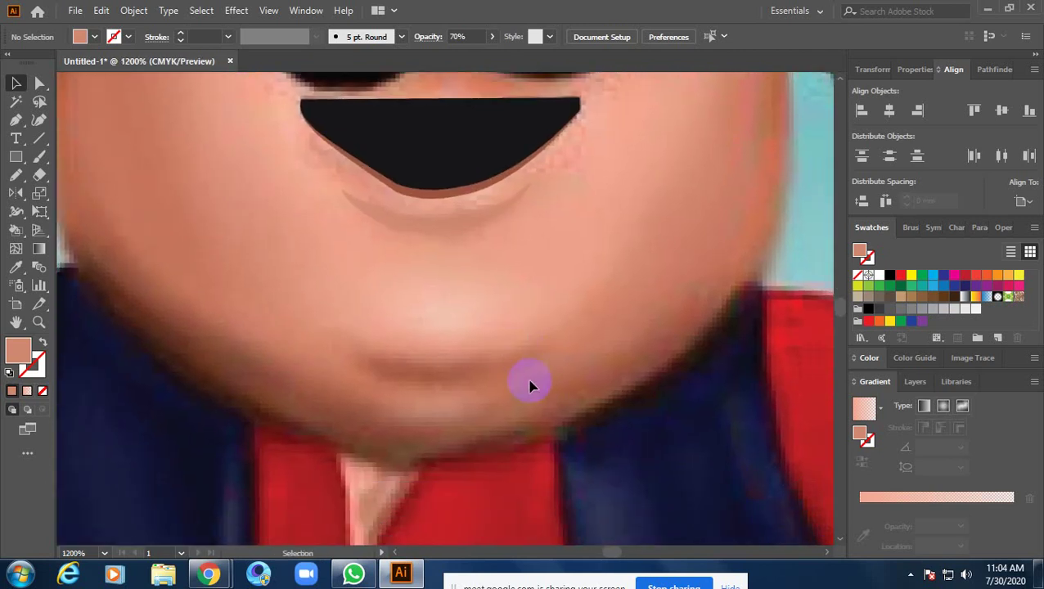
{"action": "scroll", "coordinate": [473, 374], "scroll_direction": "up", "scroll_amount": 1}
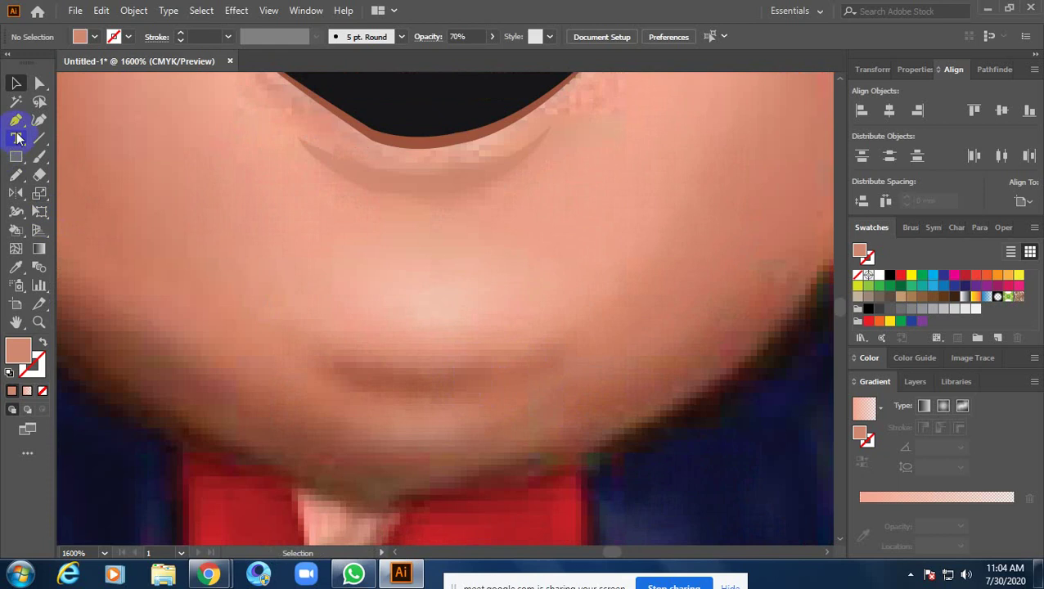
{"action": "left_click", "coordinate": [15, 120]}
{"action": "left_click_drag", "start_coordinate": [308, 421], "coordinate": [309, 356]}
{"action": "left_click", "coordinate": [299, 338]}
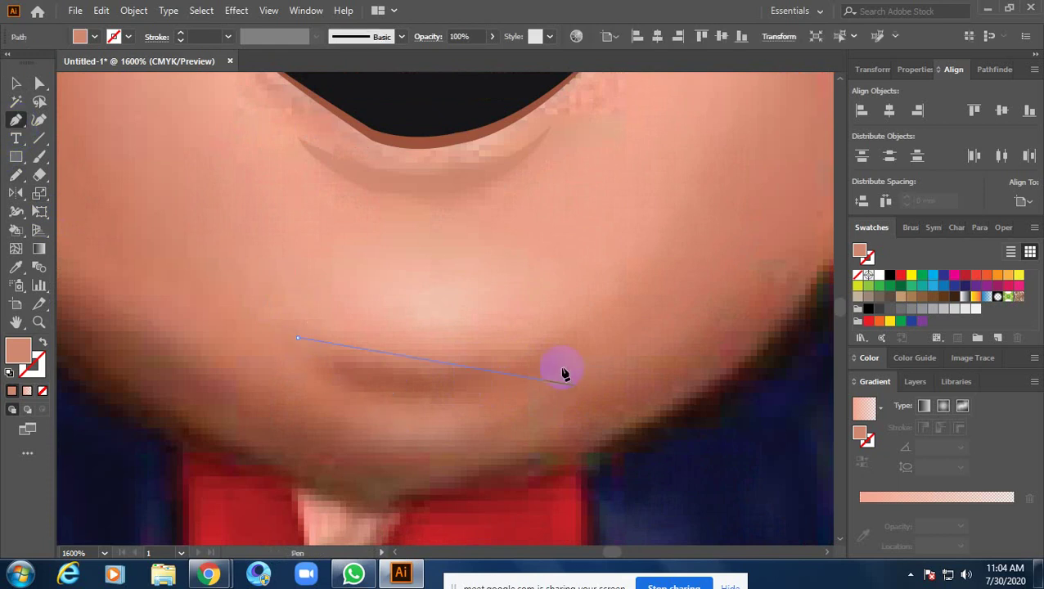
{"action": "left_click_drag", "start_coordinate": [546, 338], "coordinate": [618, 279]}
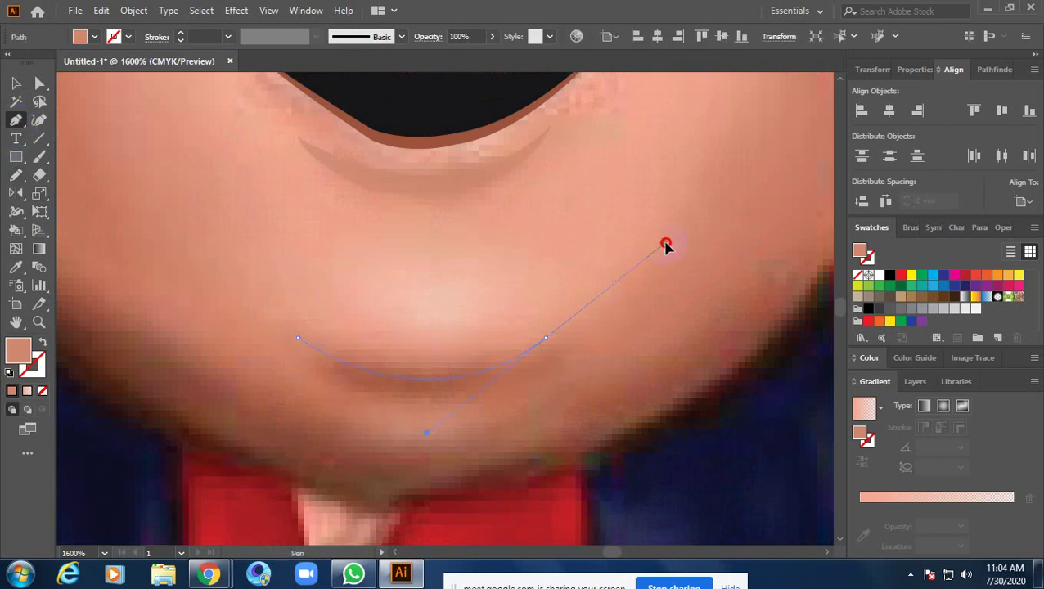
{"action": "left_click", "coordinate": [546, 338]}
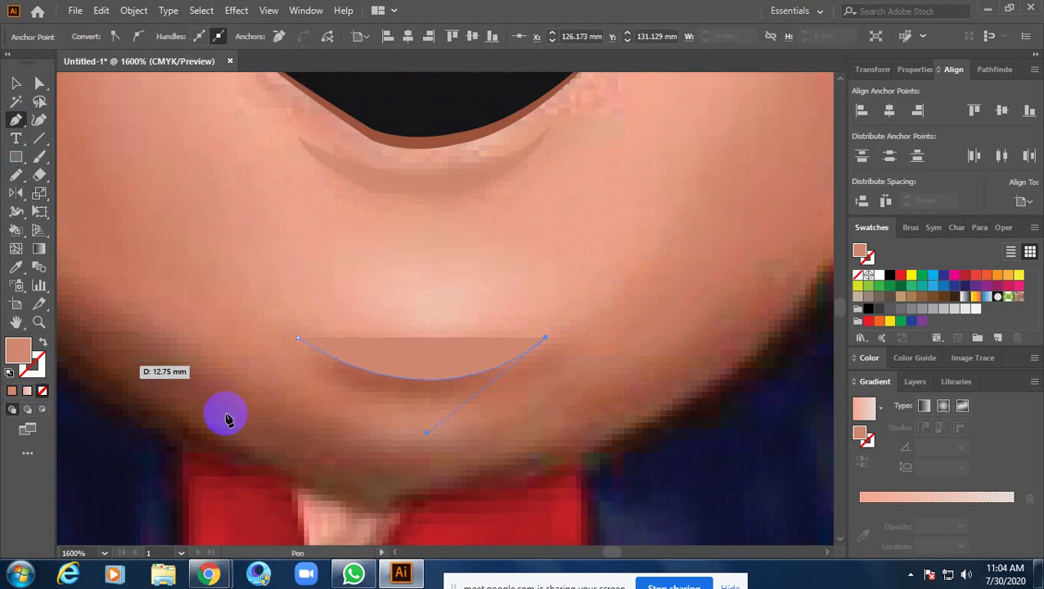
Clear the crease path's fill and close the crescent at its starting anchor
{"action": "key", "text": "/"}
{"action": "mouse_move", "coordinate": [388, 403]}
{"action": "left_mouse_down"}
{"action": "mouse_move", "coordinate": [246, 405]}
{"action": "mouse_move", "coordinate": [415, 413]}
{"action": "mouse_move", "coordinate": [399, 413]}
{"action": "left_mouse_up"}
{"action": "key", "text": "ctrl+z"}
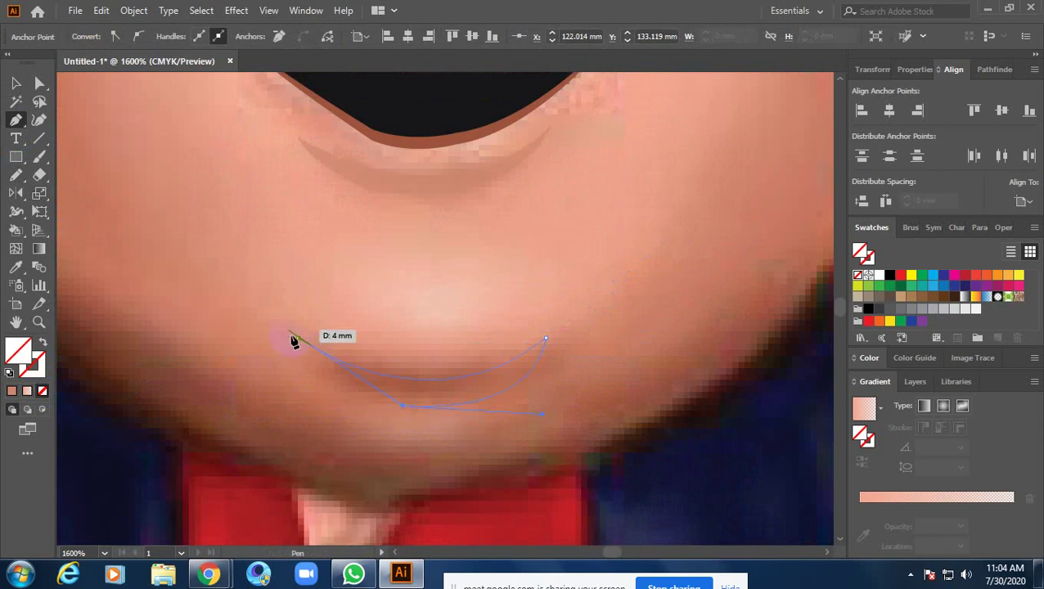
{"action": "left_click_drag", "start_coordinate": [298, 330], "coordinate": [279, 280]}
{"action": "left_click", "coordinate": [409, 364], "text": "ctrl"}
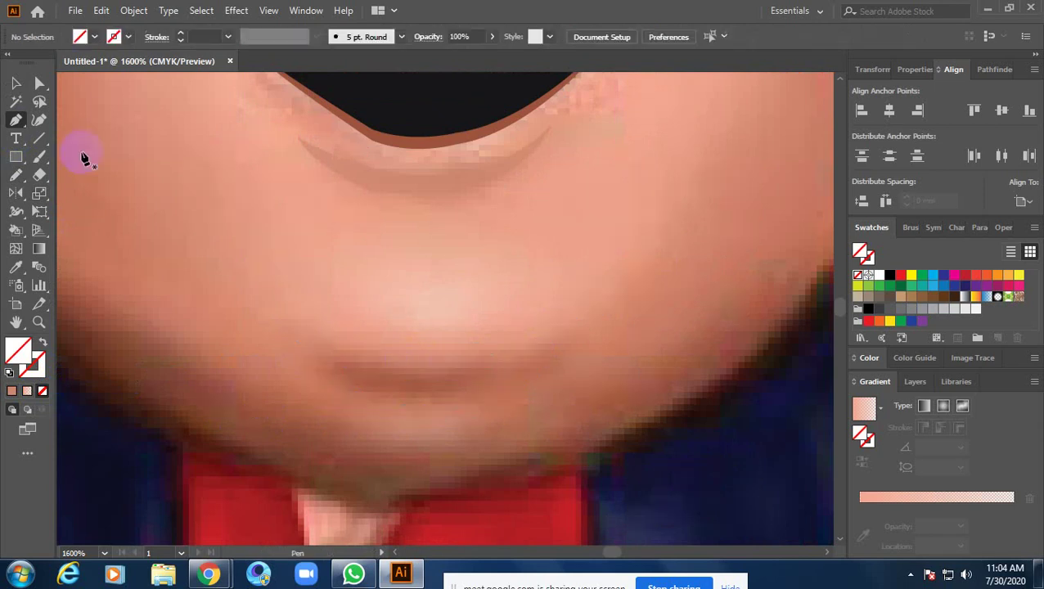
Fill the chin crescent with a brown tone sampled from the image
{"action": "left_click", "coordinate": [16, 84]}
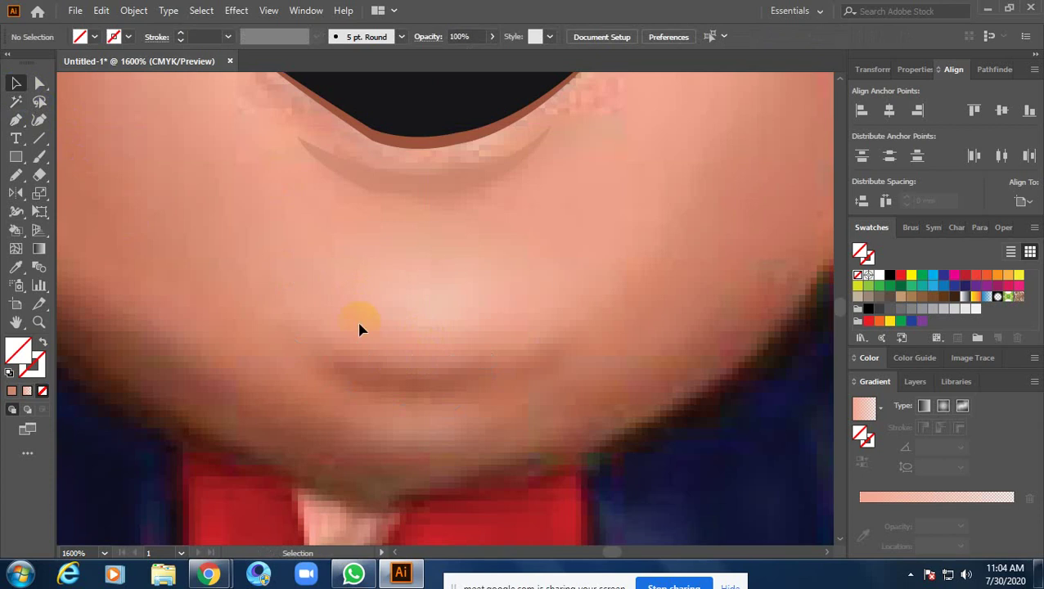
{"action": "left_click", "coordinate": [365, 376]}
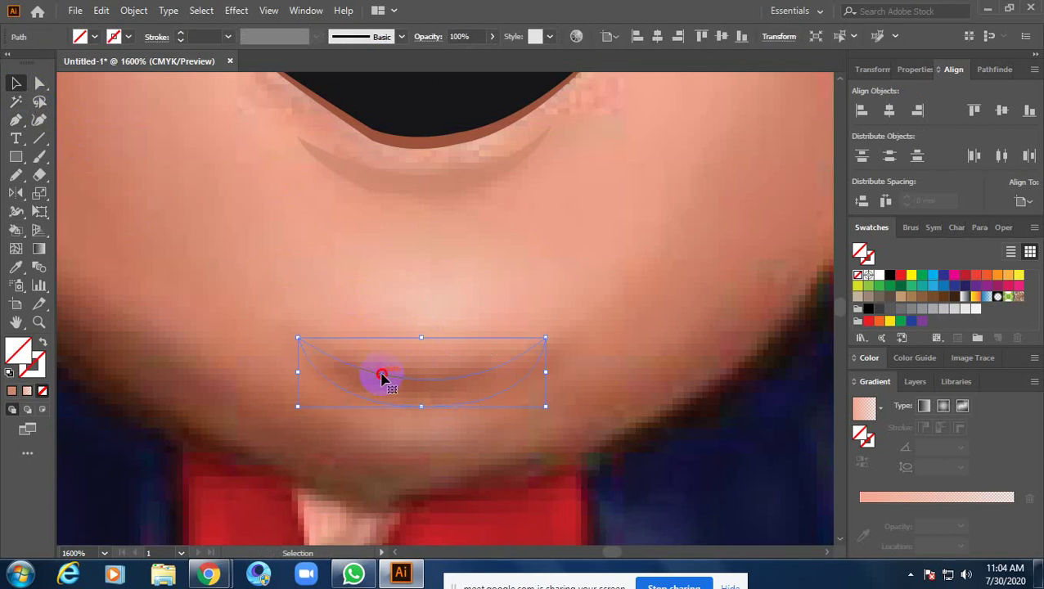
{"action": "key", "text": "o"}
{"action": "key", "text": "i"}
{"action": "left_click", "coordinate": [446, 382]}
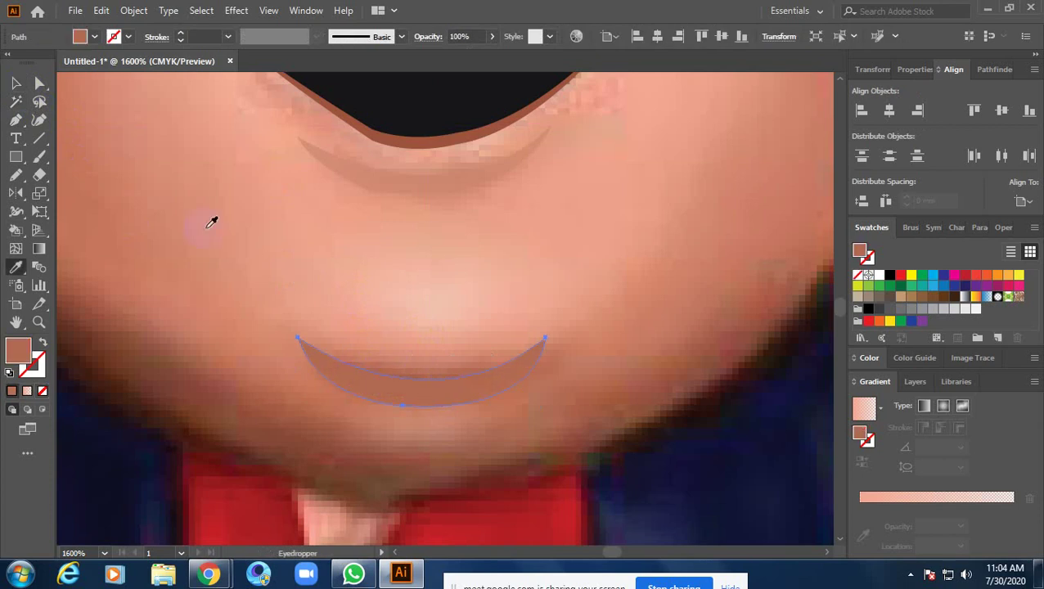
{"action": "left_click", "coordinate": [13, 85]}
Begin an unfilled head outline curving from the crown down the left cheek
{"action": "left_click", "coordinate": [641, 272], "text": "ctrl+alt"}
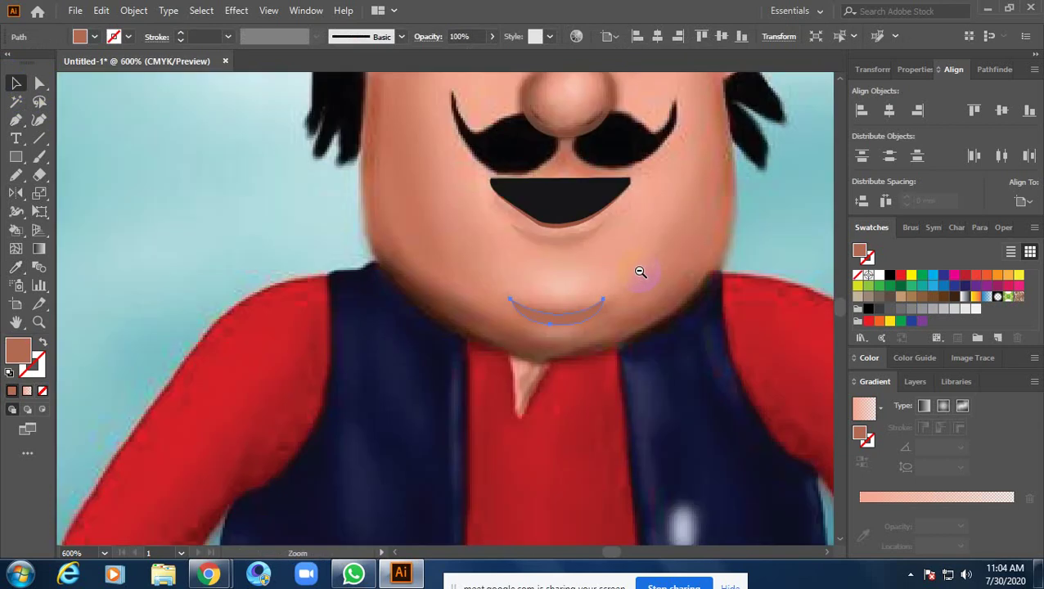
{"action": "left_click", "coordinate": [639, 301], "text": "ctrl+alt"}
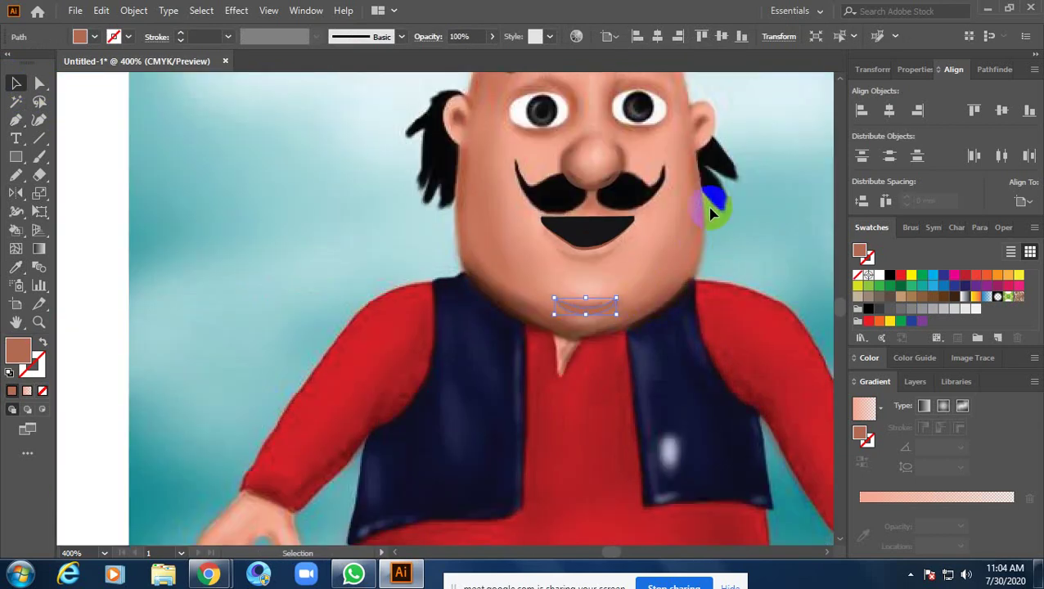
{"action": "left_click", "coordinate": [641, 186], "text": "ctrl+alt"}
{"action": "left_click", "coordinate": [588, 222], "text": "ctrl"}
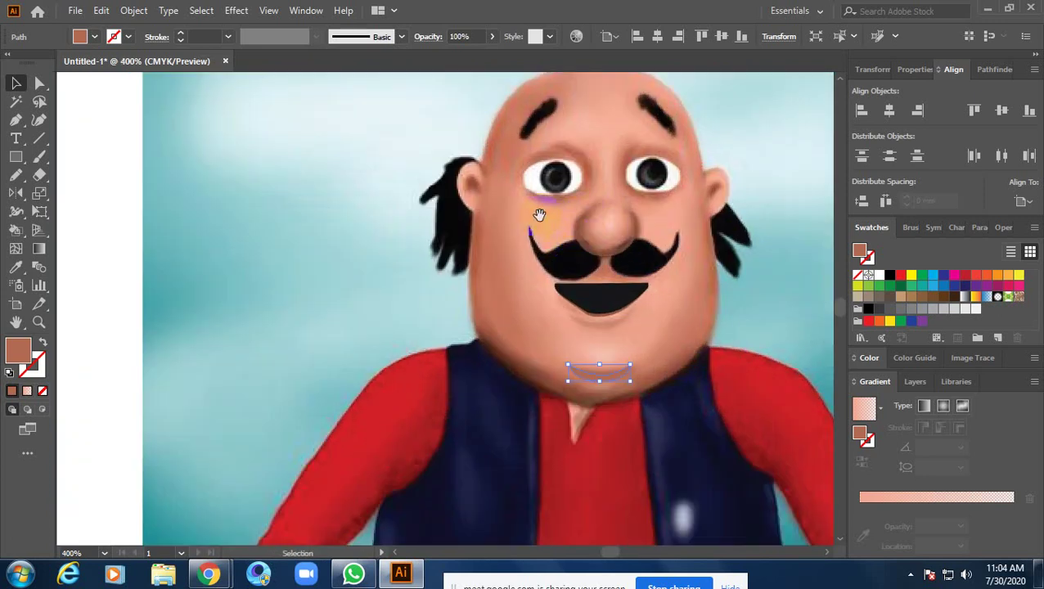
{"action": "left_click_drag", "start_coordinate": [539, 215], "coordinate": [502, 279]}
{"action": "left_click", "coordinate": [16, 119]}
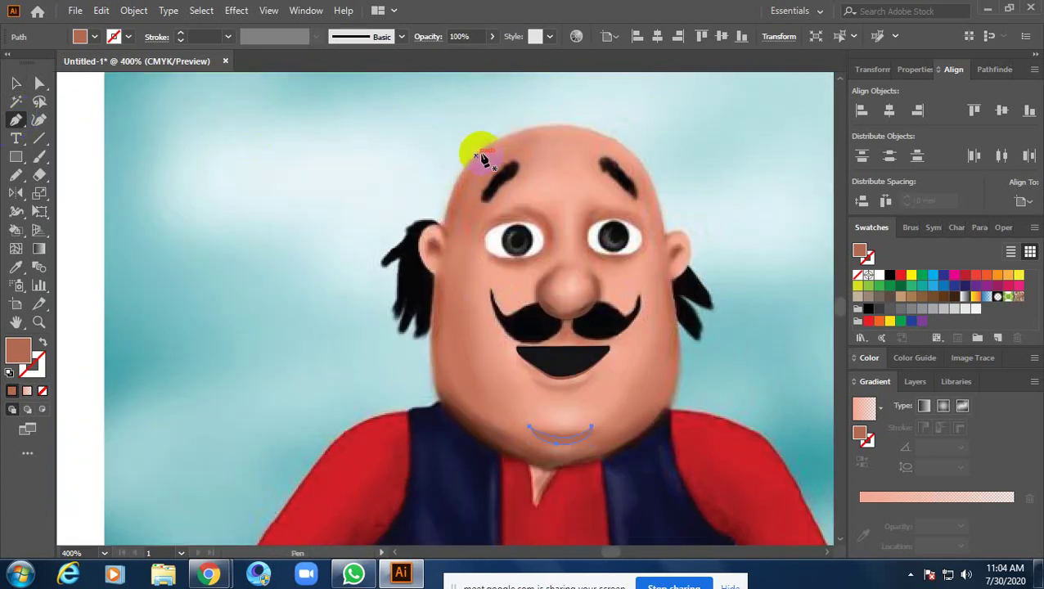
{"action": "left_click_drag", "start_coordinate": [443, 373], "coordinate": [466, 514]}
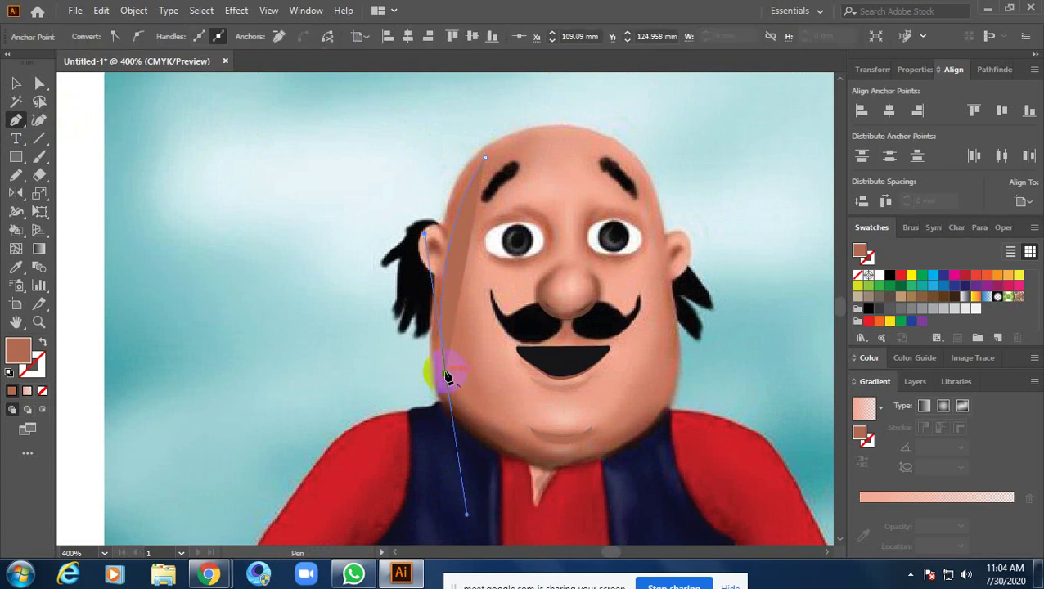
{"action": "left_click", "coordinate": [446, 377]}
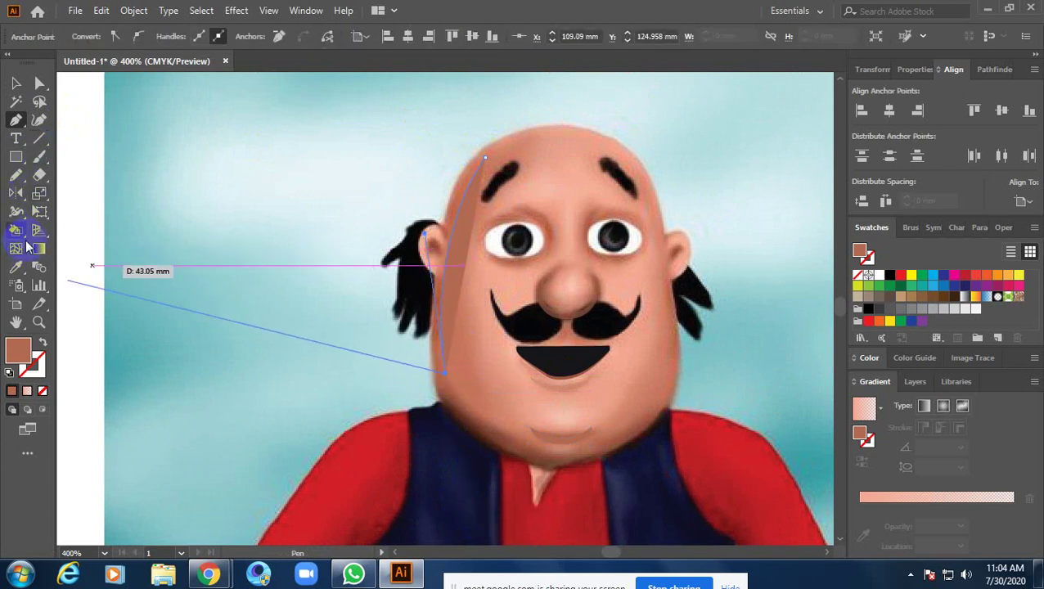
{"action": "left_click", "coordinate": [43, 390]}
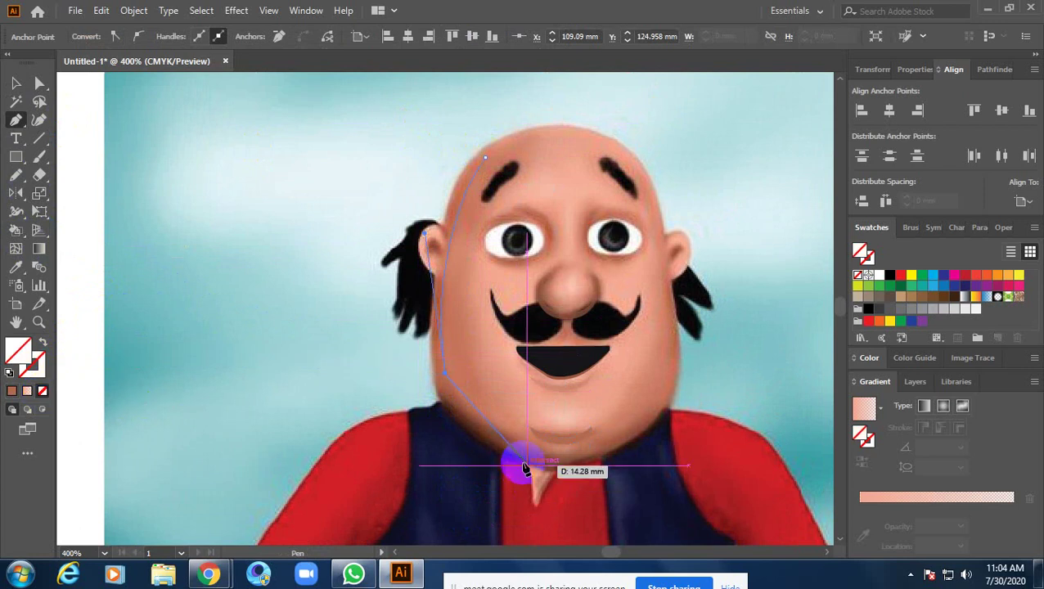
Curve the head outline around the chin and up toward the right eyebrow
{"action": "mouse_move", "coordinate": [519, 463]}
{"action": "left_mouse_down"}
{"action": "mouse_move", "coordinate": [579, 471]}
{"action": "mouse_move", "coordinate": [655, 434]}
{"action": "mouse_move", "coordinate": [736, 358]}
{"action": "left_mouse_up"}
{"action": "left_click", "coordinate": [655, 425]}
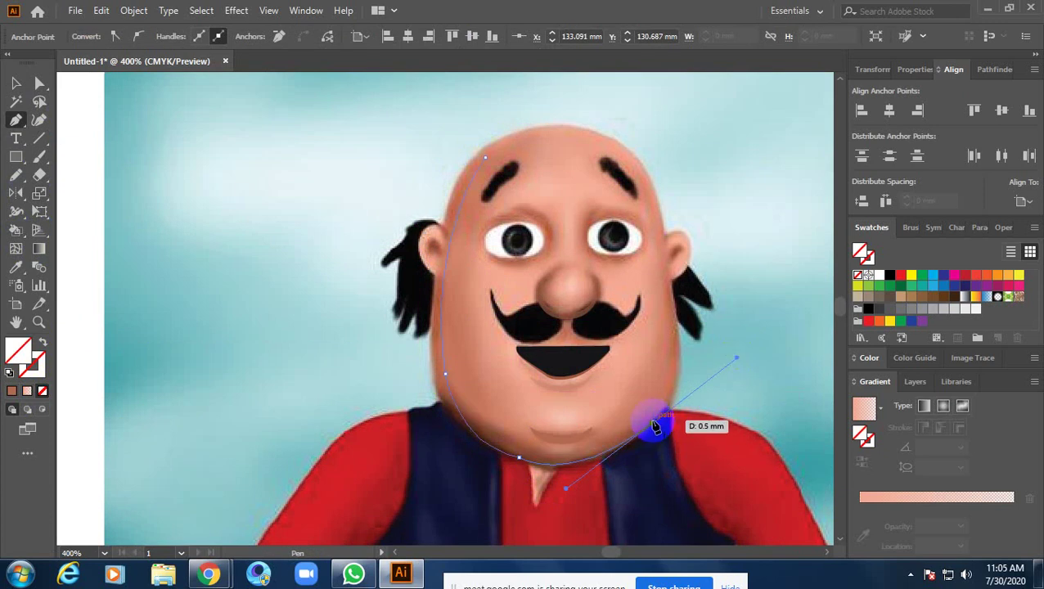
{"action": "left_click_drag", "start_coordinate": [655, 426], "coordinate": [694, 263]}
{"action": "mouse_move", "coordinate": [657, 219]}
{"action": "left_mouse_down"}
{"action": "mouse_move", "coordinate": [630, 175]}
{"action": "mouse_move", "coordinate": [642, 182]}
{"action": "left_mouse_up"}
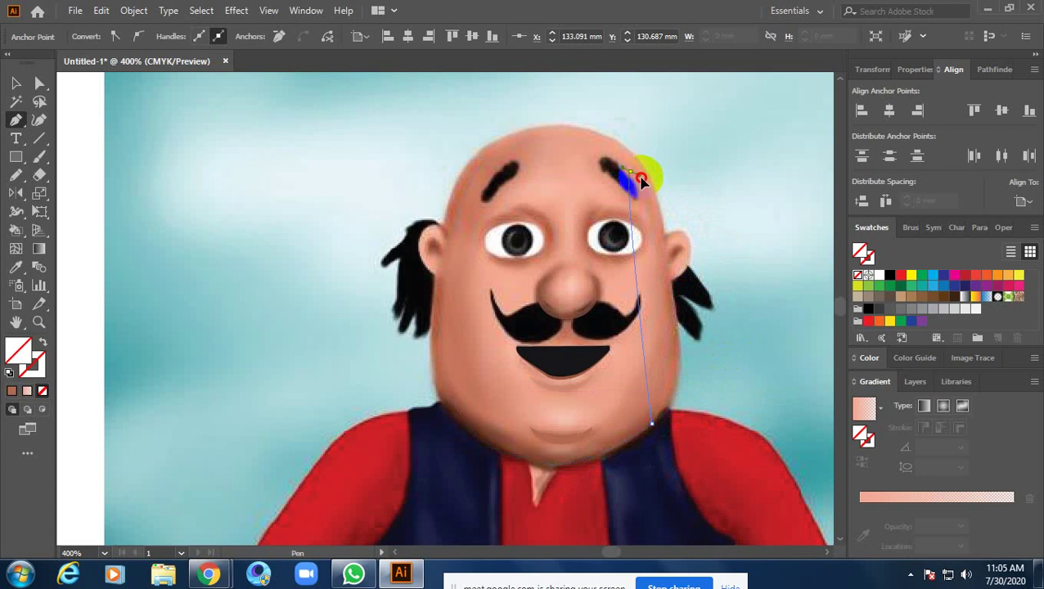
{"action": "left_click", "coordinate": [645, 173]}
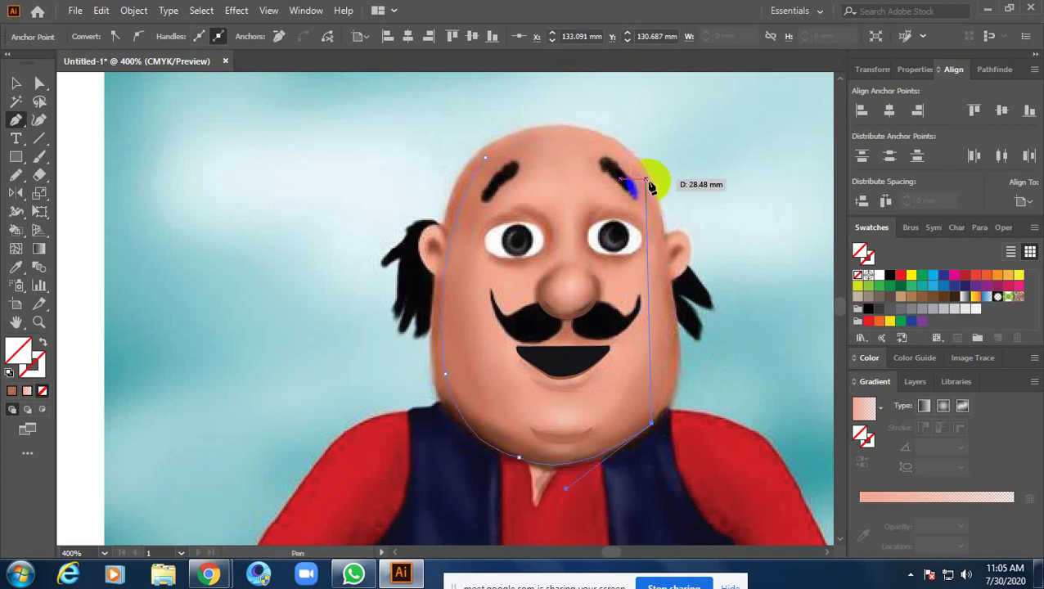
{"action": "left_click_drag", "start_coordinate": [650, 187], "coordinate": [649, 181]}
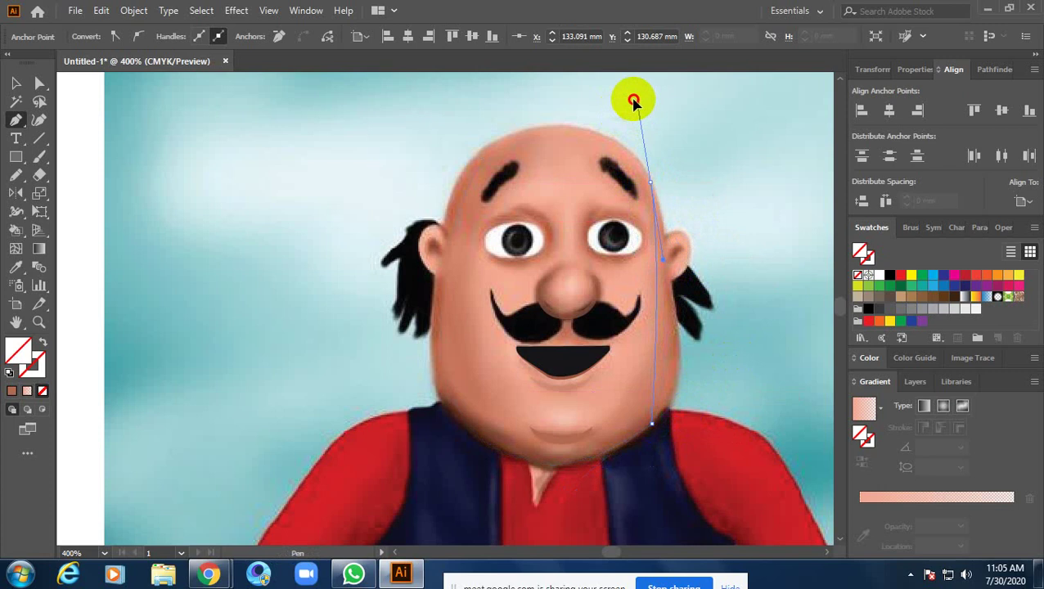
Continue the outline along the face's right side past the ear to the lower jaw
{"action": "scroll", "coordinate": [640, 147], "scroll_direction": "up", "scroll_amount": 3}
{"action": "scroll", "coordinate": [730, 378], "scroll_direction": "up", "scroll_amount": 1}
{"action": "scroll", "coordinate": [593, 179], "scroll_direction": "up", "scroll_amount": 1}
{"action": "scroll", "coordinate": [573, 147], "scroll_direction": "down", "scroll_amount": 8}
{"action": "scroll", "coordinate": [554, 117], "scroll_direction": "right", "scroll_amount": 4}
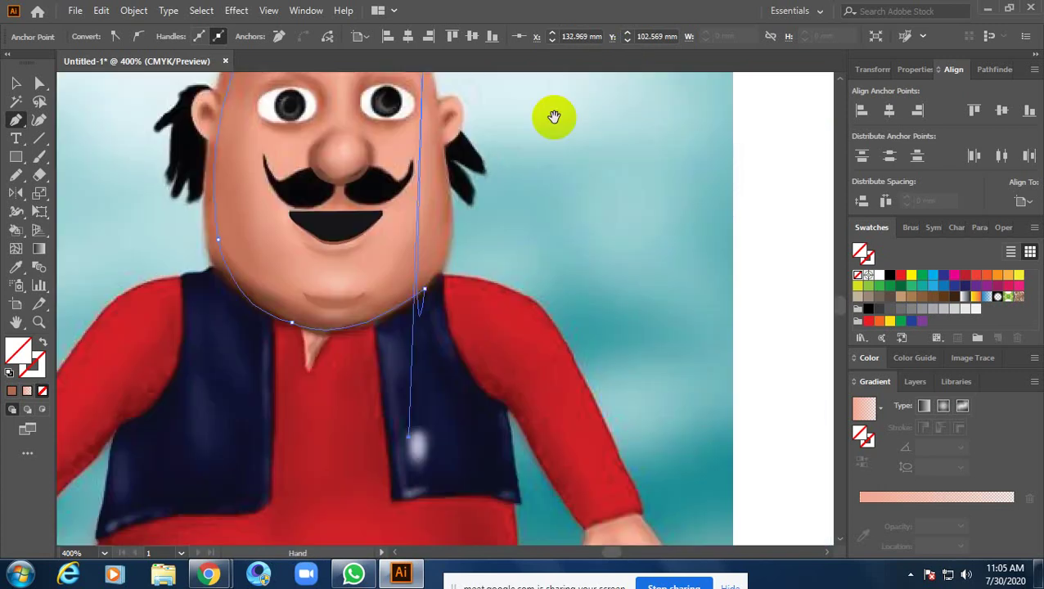
{"action": "scroll", "coordinate": [492, 298], "scroll_direction": "up", "scroll_amount": 3}
{"action": "left_click", "coordinate": [438, 299]}
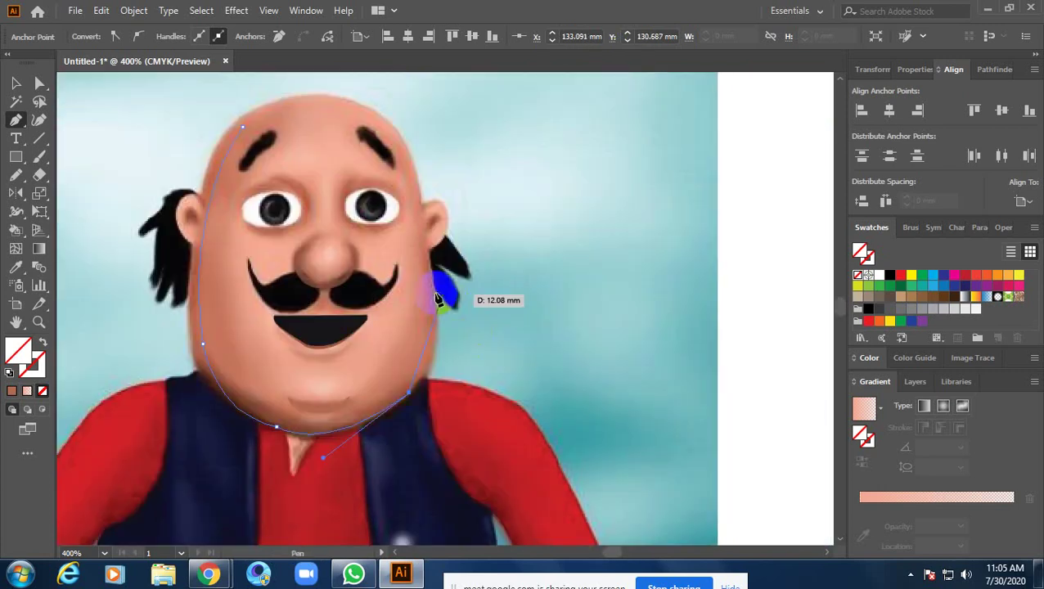
{"action": "left_click_drag", "start_coordinate": [435, 300], "coordinate": [393, 151]}
{"action": "scroll", "coordinate": [438, 234], "scroll_direction": "up", "scroll_amount": 3}
{"action": "left_click_drag", "start_coordinate": [411, 277], "coordinate": [420, 338]}
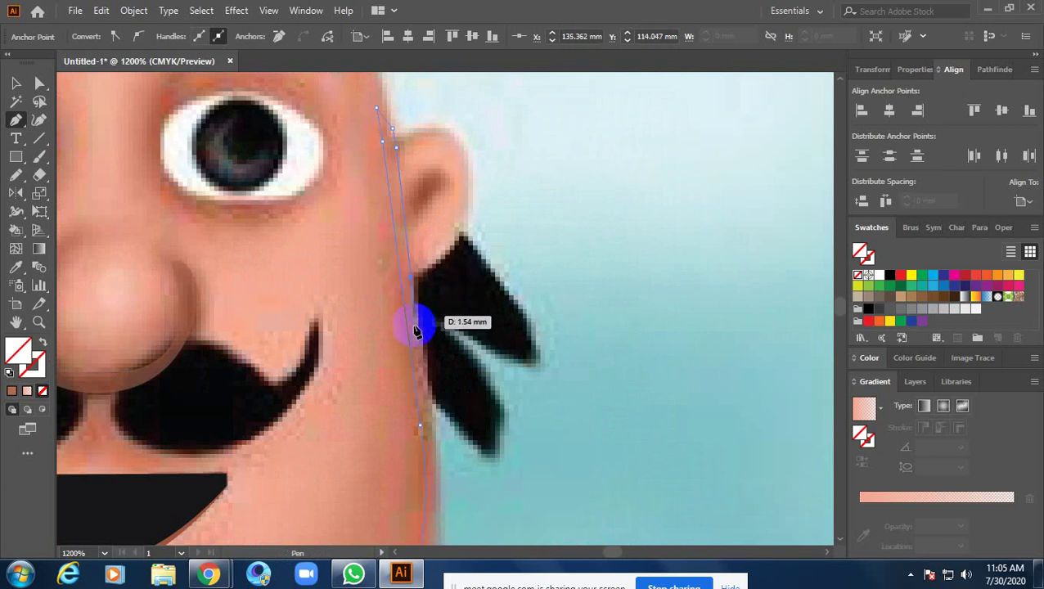
{"action": "scroll", "coordinate": [476, 283], "scroll_direction": "down", "scroll_amount": 1}
{"action": "scroll", "coordinate": [495, 284], "scroll_direction": "down", "scroll_amount": 2}
{"action": "mouse_move", "coordinate": [460, 368]}
{"action": "left_mouse_down"}
{"action": "mouse_move", "coordinate": [408, 410]}
{"action": "mouse_move", "coordinate": [442, 415]}
{"action": "left_mouse_up"}
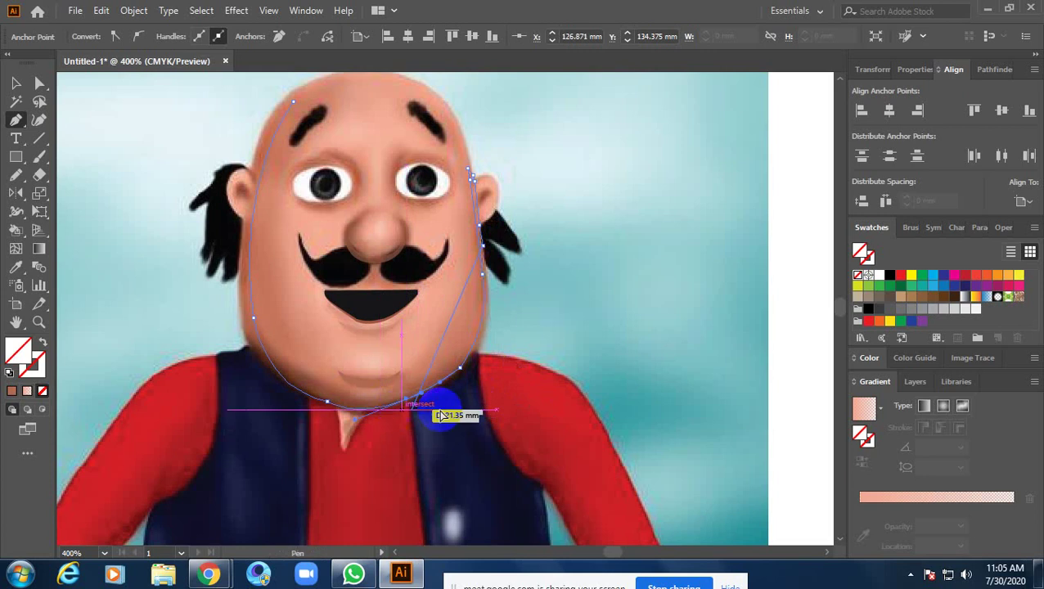
Extend the head outline with curved anchors around the right jaw and beneath the chin
{"action": "left_click", "coordinate": [456, 401], "text": "ctrl"}
{"action": "scroll", "coordinate": [481, 386], "scroll_direction": "up", "scroll_amount": 2}
{"action": "left_click_drag", "start_coordinate": [501, 301], "coordinate": [453, 395]}
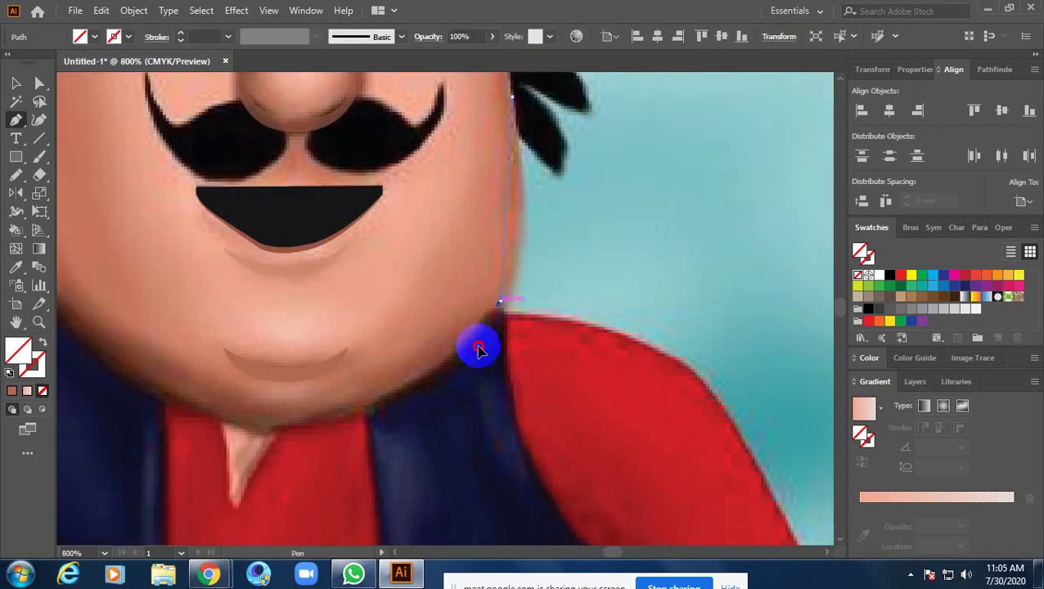
{"action": "left_click_drag", "start_coordinate": [501, 303], "coordinate": [503, 313]}
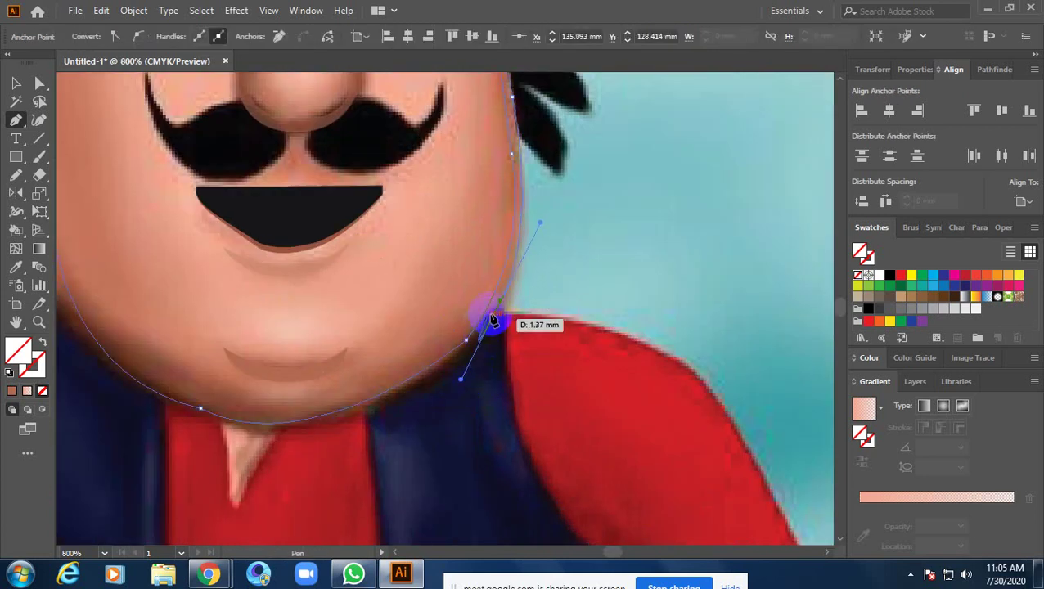
{"action": "left_click_drag", "start_coordinate": [288, 376], "coordinate": [199, 385]}
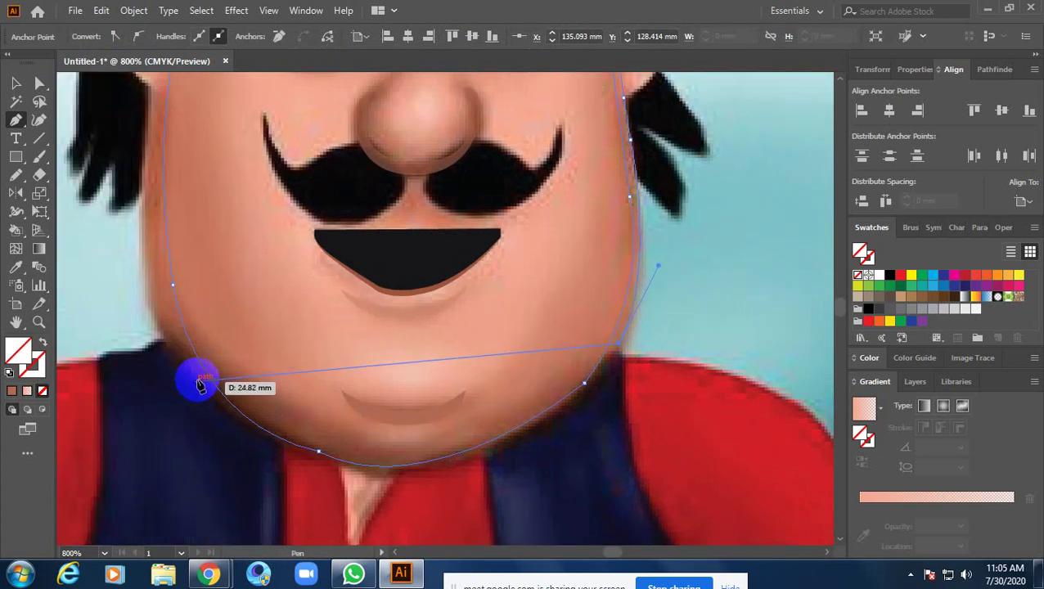
{"action": "left_click_drag", "start_coordinate": [199, 385], "coordinate": [444, 186]}
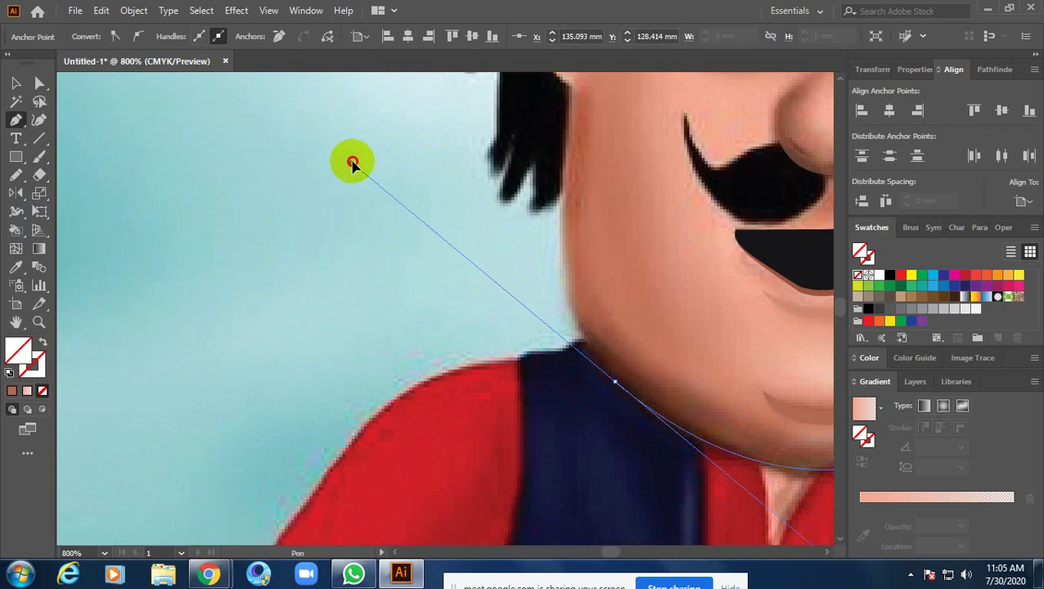
{"action": "left_click_drag", "start_coordinate": [443, 187], "coordinate": [352, 162]}
{"action": "mouse_move", "coordinate": [467, 264]}
{"action": "left_mouse_down"}
{"action": "mouse_move", "coordinate": [249, 292]}
{"action": "mouse_move", "coordinate": [303, 345]}
{"action": "mouse_move", "coordinate": [412, 324]}
{"action": "mouse_move", "coordinate": [264, 165]}
{"action": "left_mouse_up"}
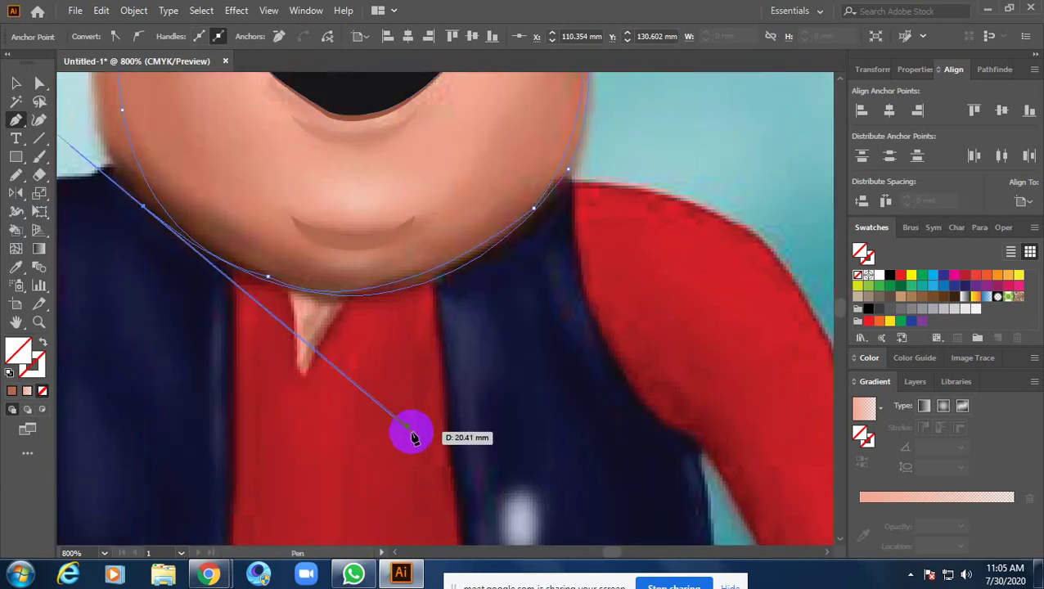
{"action": "left_click_drag", "start_coordinate": [411, 433], "coordinate": [408, 424]}
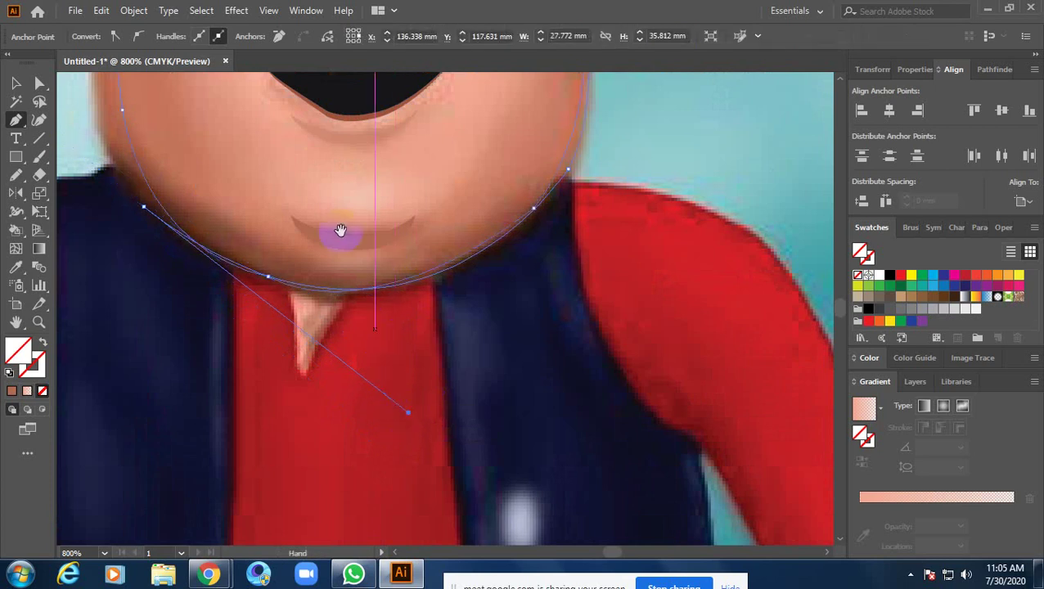
{"action": "left_click_drag", "start_coordinate": [340, 233], "coordinate": [471, 407]}
{"action": "mouse_move", "coordinate": [393, 303]}
{"action": "left_mouse_down"}
{"action": "mouse_move", "coordinate": [346, 305]}
{"action": "mouse_move", "coordinate": [293, 398]}
{"action": "mouse_move", "coordinate": [275, 396]}
{"action": "left_mouse_up"}
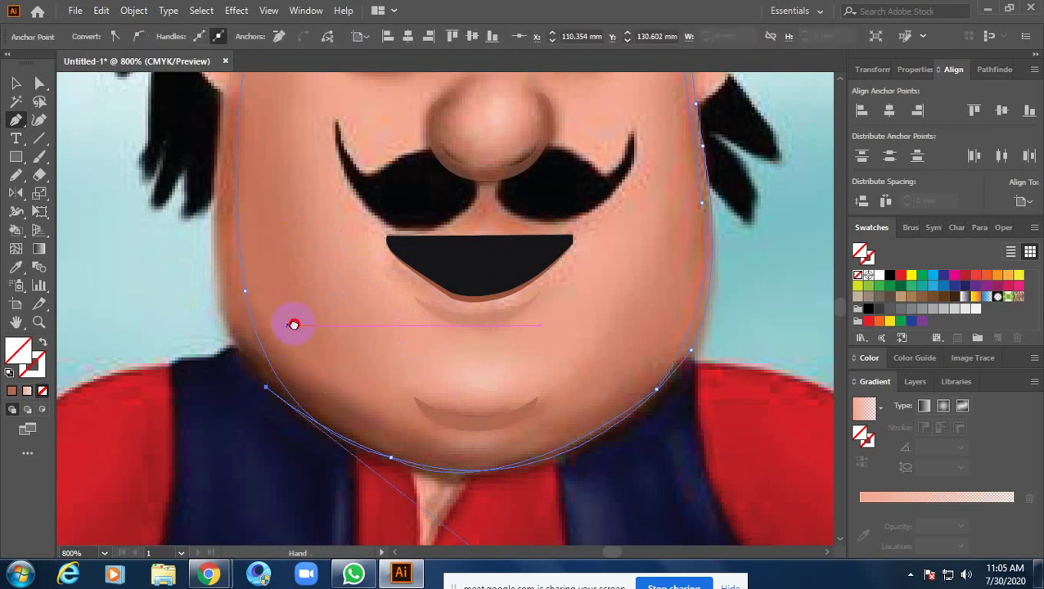
Curve the outline up the left cheek, snapping the new anchor onto the existing outline
{"action": "scroll", "coordinate": [291, 322], "scroll_direction": "up", "scroll_amount": 2}
{"action": "left_click_drag", "start_coordinate": [226, 226], "coordinate": [240, 102]}
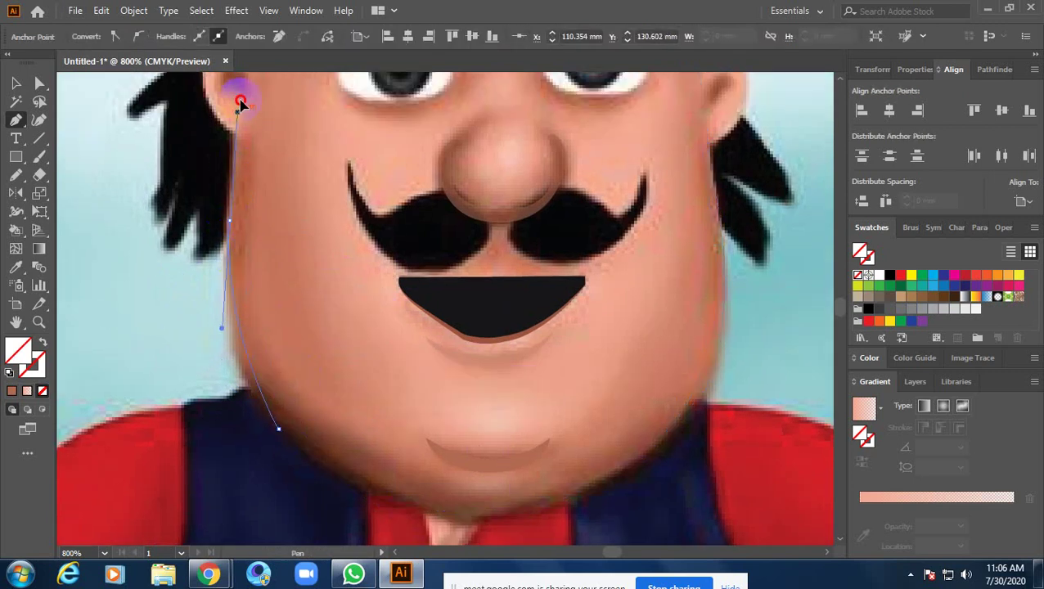
{"action": "scroll", "coordinate": [326, 349], "scroll_direction": "up", "scroll_amount": 4}
{"action": "mouse_move", "coordinate": [163, 388]}
{"action": "left_mouse_down"}
{"action": "mouse_move", "coordinate": [138, 442]}
{"action": "mouse_move", "coordinate": [190, 369]}
{"action": "left_mouse_up"}
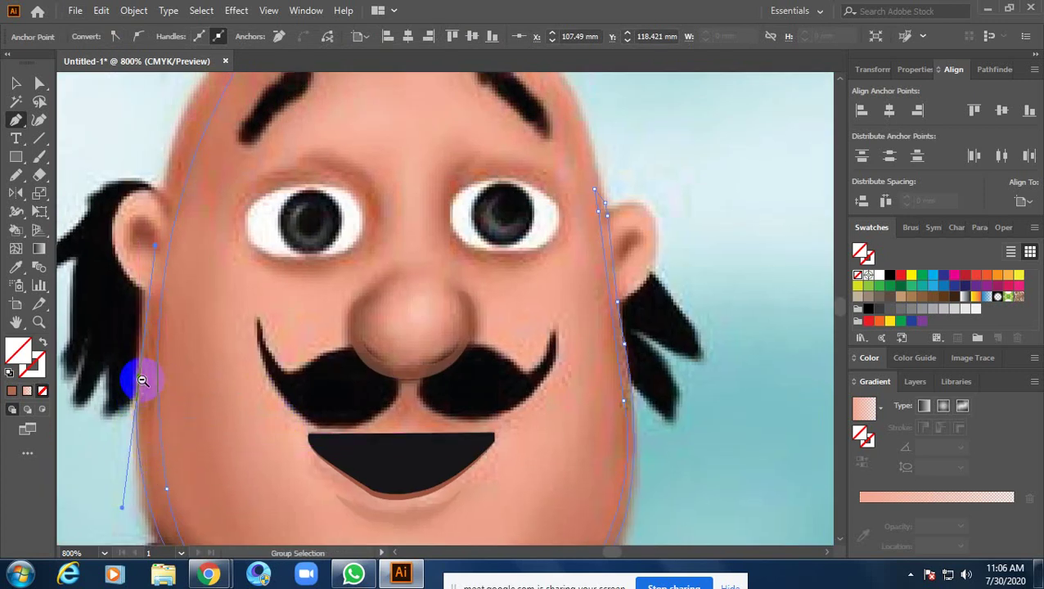
{"action": "scroll", "coordinate": [140, 376], "scroll_direction": "up", "scroll_amount": 2}
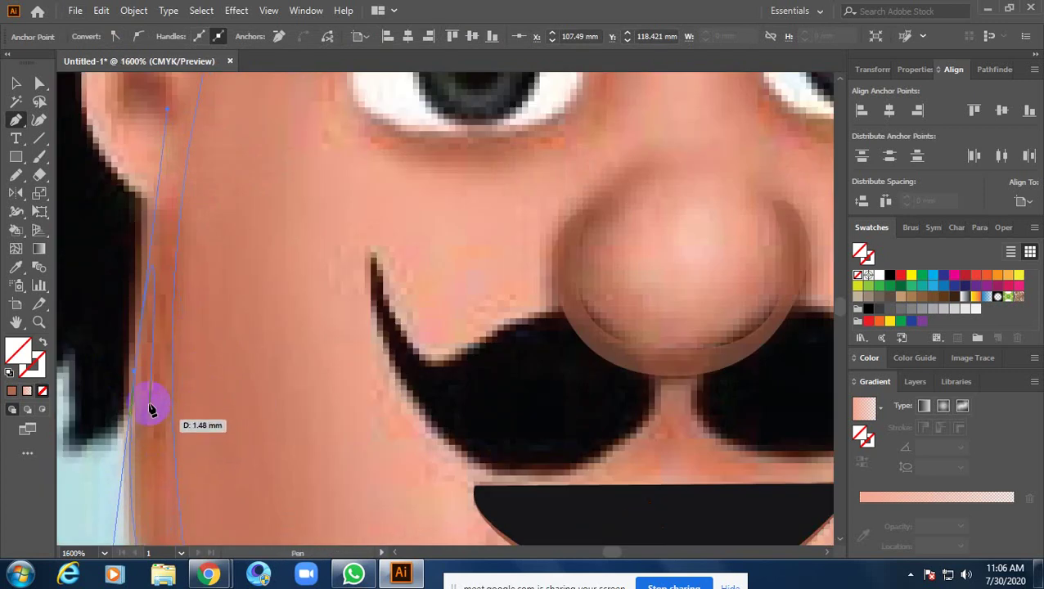
{"action": "left_click_drag", "start_coordinate": [190, 369], "coordinate": [163, 360]}
{"action": "left_click_drag", "start_coordinate": [774, 368], "coordinate": [133, 391]}
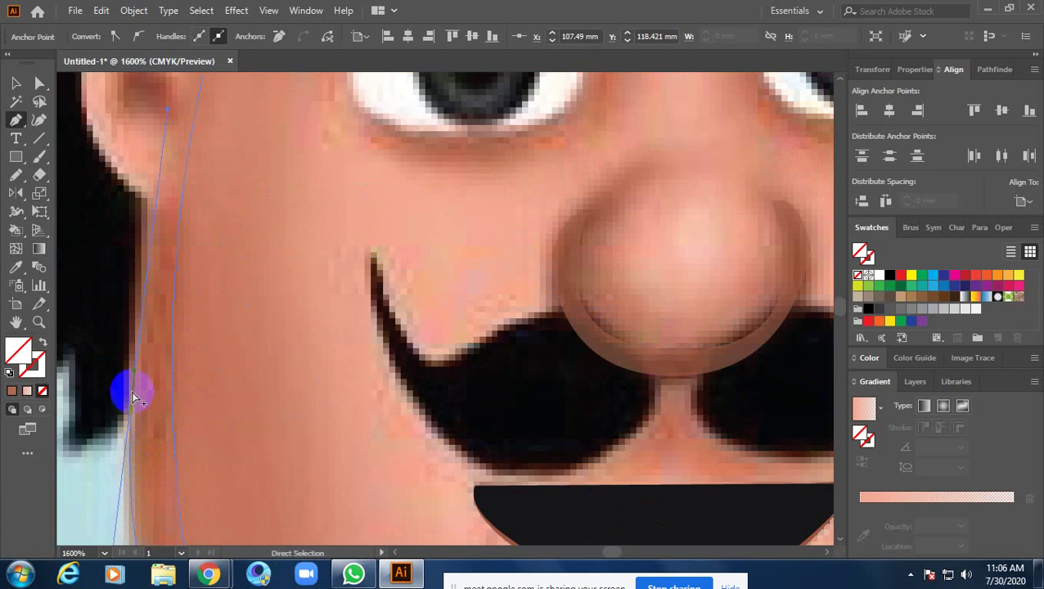
{"action": "scroll", "coordinate": [140, 392], "scroll_direction": "up", "scroll_amount": 5}
{"action": "left_click_drag", "start_coordinate": [170, 315], "coordinate": [172, 315]}
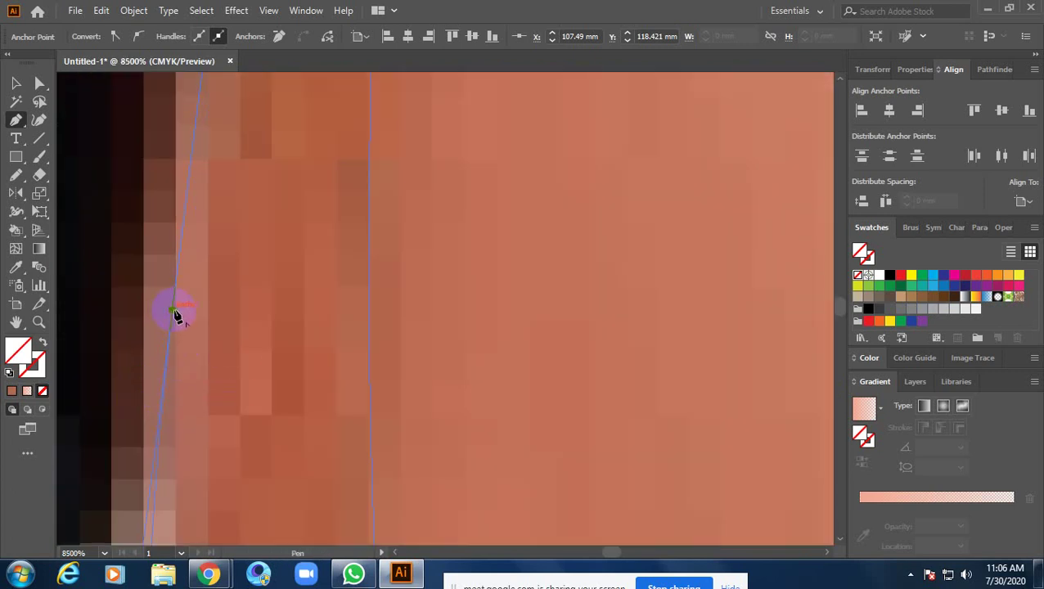
Curve the outline up the left side, closing it at the top-left of the crown
{"action": "scroll", "coordinate": [285, 310], "scroll_direction": "down", "scroll_amount": 5}
{"action": "scroll", "coordinate": [314, 396], "scroll_direction": "down", "scroll_amount": 5}
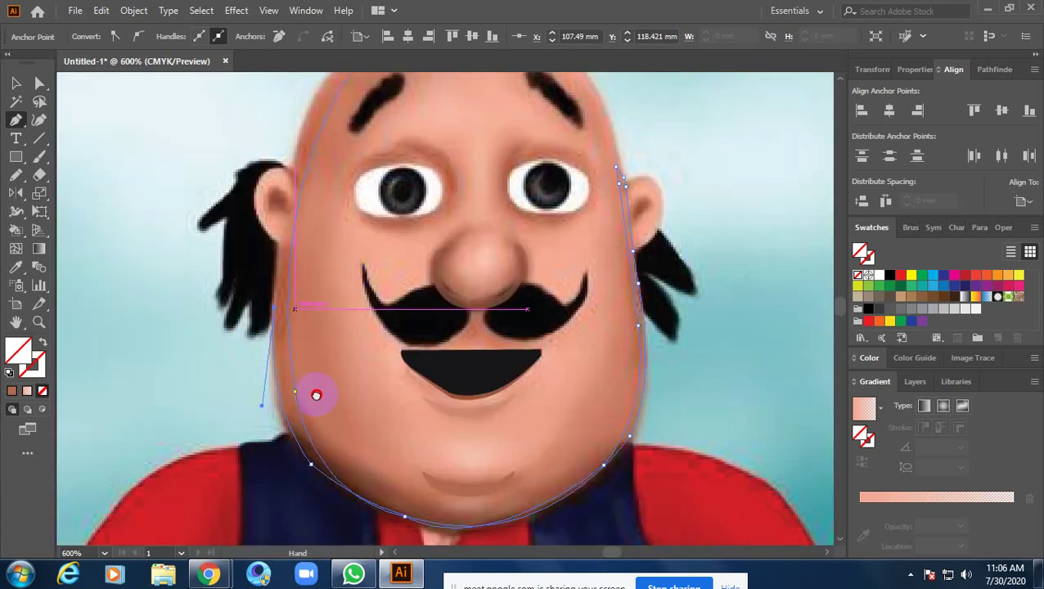
{"action": "scroll", "coordinate": [220, 423], "scroll_direction": "up", "scroll_amount": 3}
{"action": "mouse_move", "coordinate": [219, 423]}
{"action": "left_mouse_down"}
{"action": "mouse_move", "coordinate": [187, 374]}
{"action": "mouse_move", "coordinate": [230, 235]}
{"action": "left_mouse_up"}
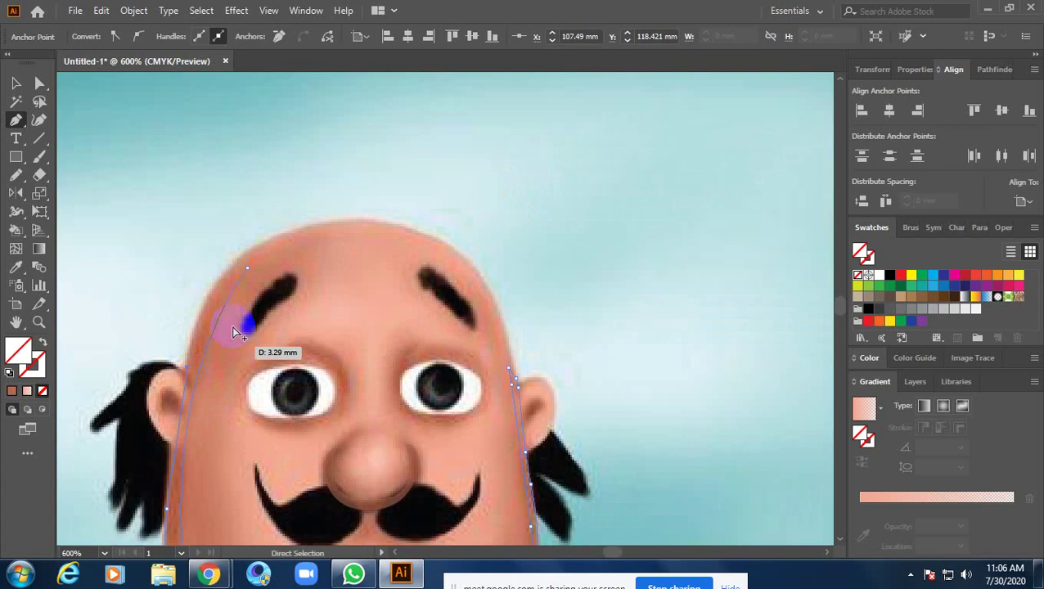
{"action": "scroll", "coordinate": [237, 319], "scroll_direction": "up", "scroll_amount": 2}
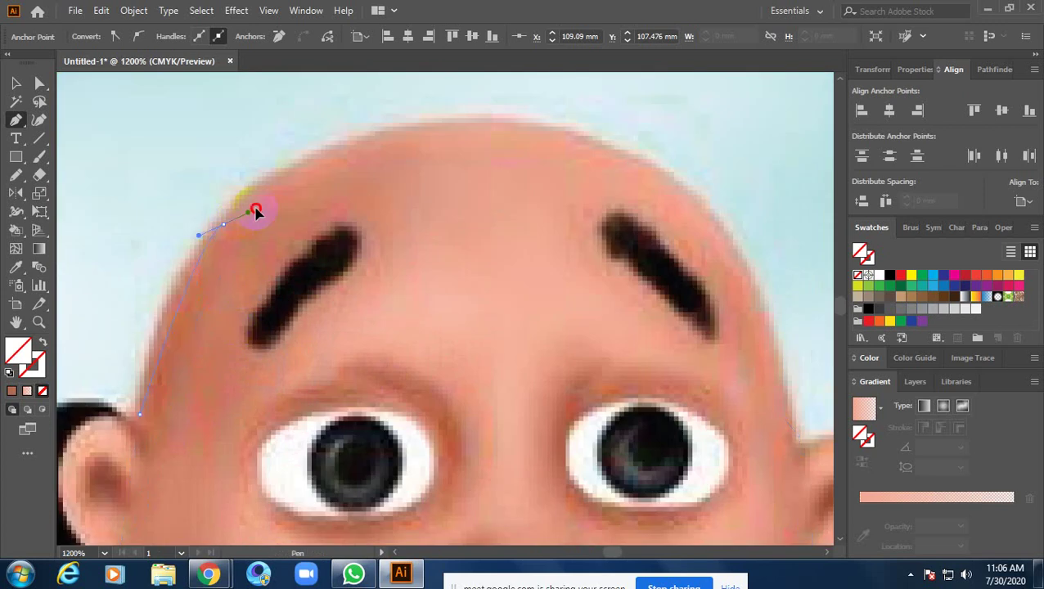
{"action": "left_click_drag", "start_coordinate": [223, 223], "coordinate": [264, 217]}
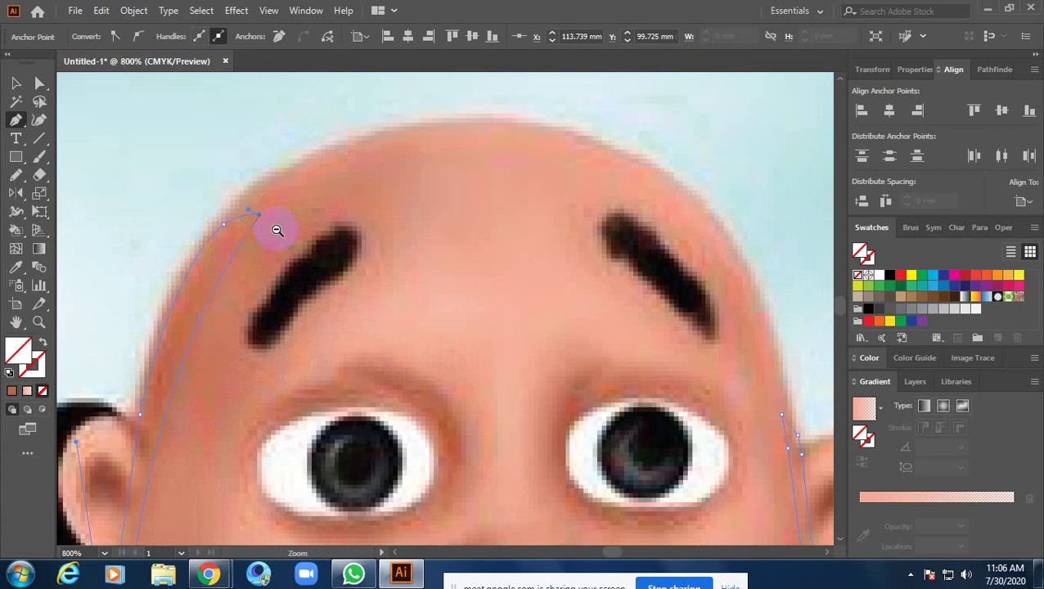
{"action": "scroll", "coordinate": [277, 230], "scroll_direction": "down", "scroll_amount": 2}
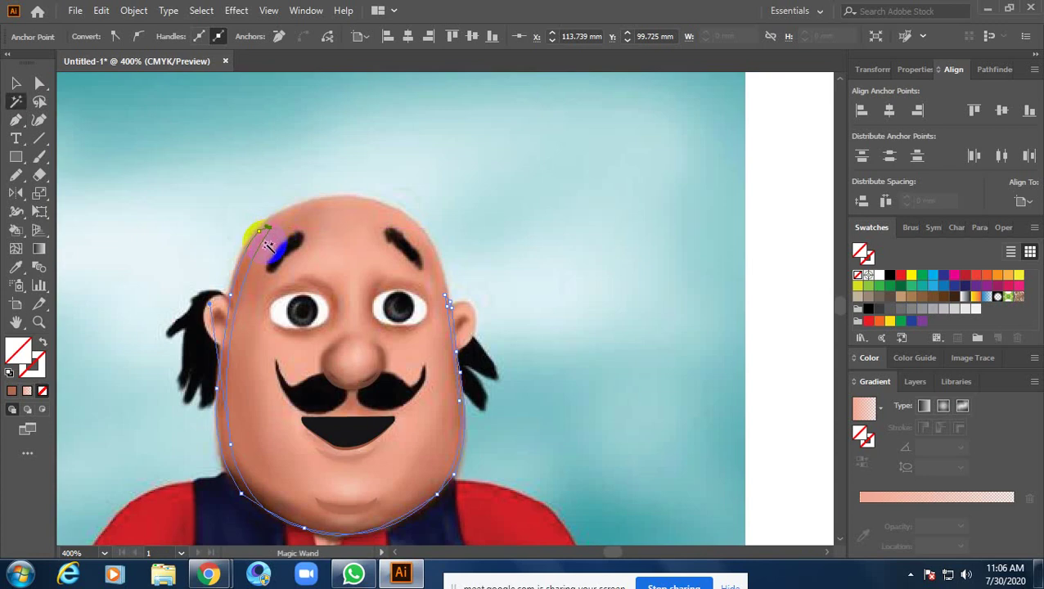
Select the closed head path and give it the reddish-brown skin fill with the Eyedropper
{"action": "left_click", "coordinate": [246, 244], "text": "ctrl"}
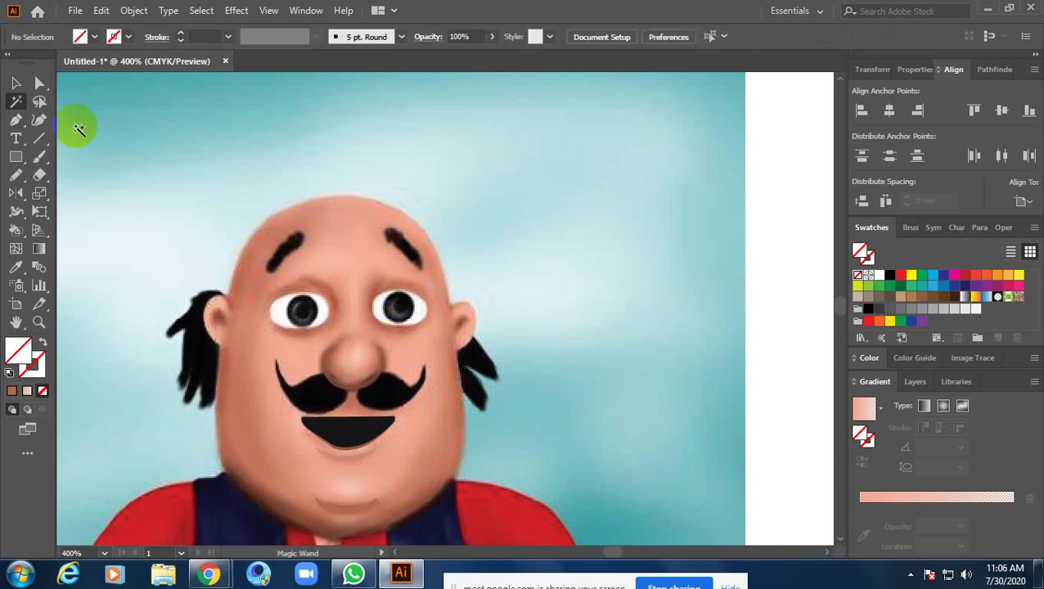
{"action": "left_click", "coordinate": [15, 84]}
{"action": "left_click", "coordinate": [246, 258]}
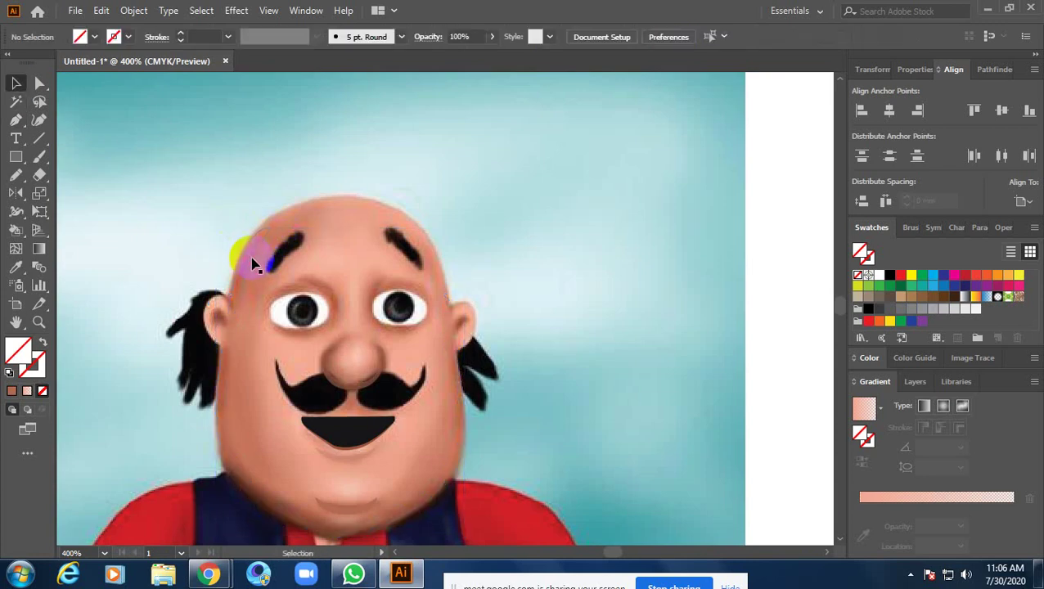
{"action": "left_click", "coordinate": [255, 263]}
{"action": "key", "text": "i"}
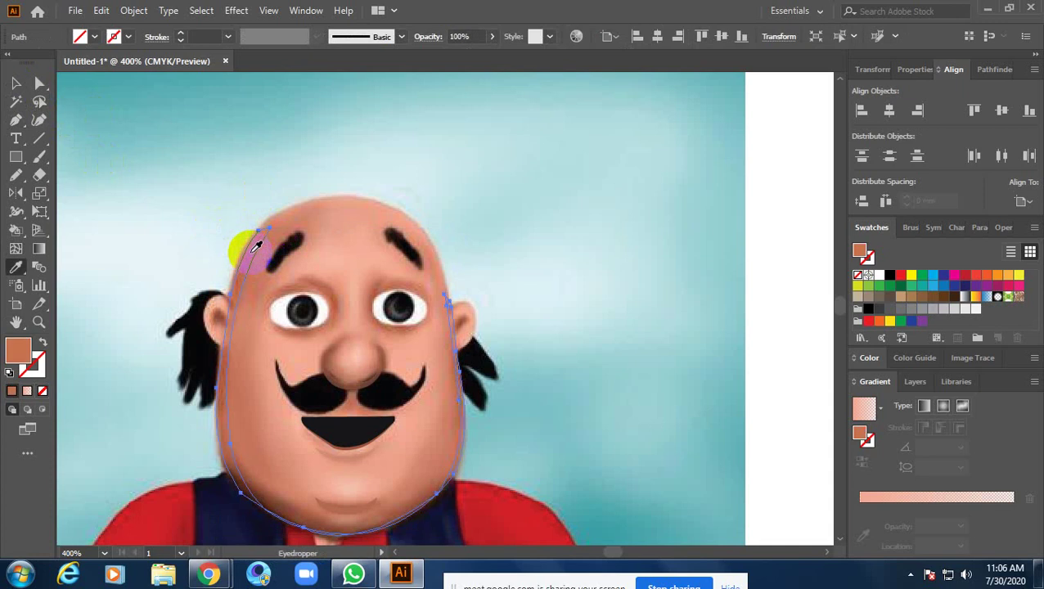
{"action": "left_click", "coordinate": [256, 246]}
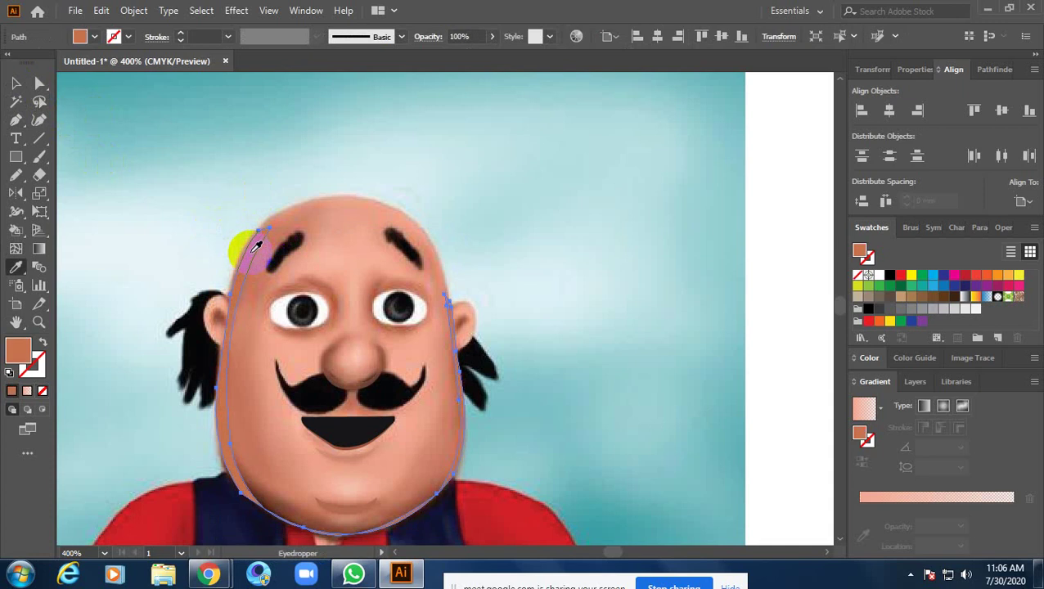
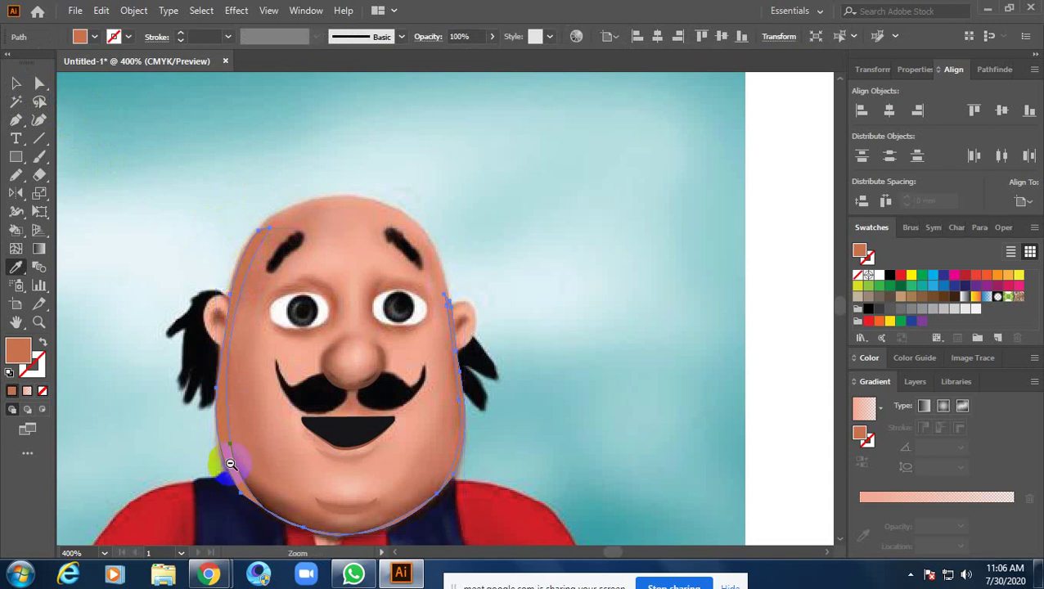
Change the face shape's fill to the deeper orange C96643, then deselect it
{"action": "mouse_move", "coordinate": [221, 454]}
{"action": "left_mouse_down"}
{"action": "mouse_move", "coordinate": [235, 463]}
{"action": "mouse_move", "coordinate": [119, 346]}
{"action": "left_mouse_up"}
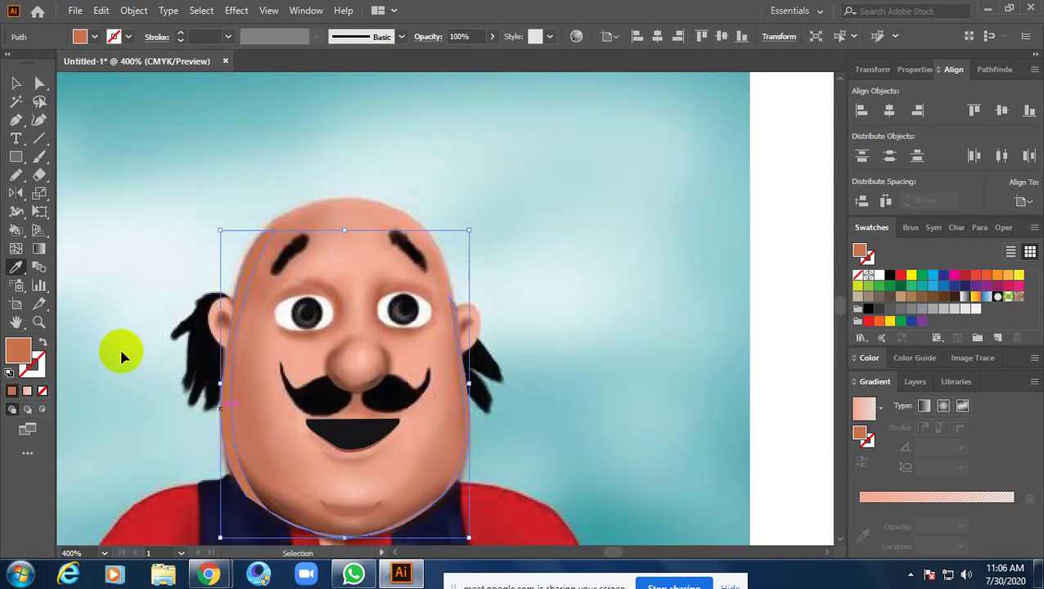
{"action": "left_click", "coordinate": [18, 83]}
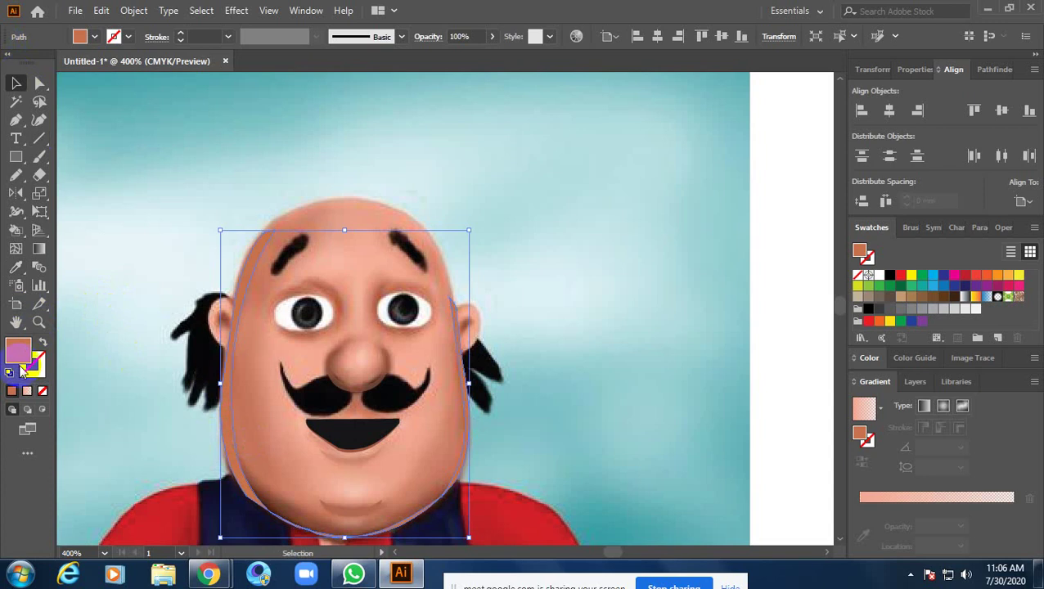
{"action": "double_click", "coordinate": [22, 358]}
{"action": "left_click_drag", "start_coordinate": [636, 142], "coordinate": [798, 126]}
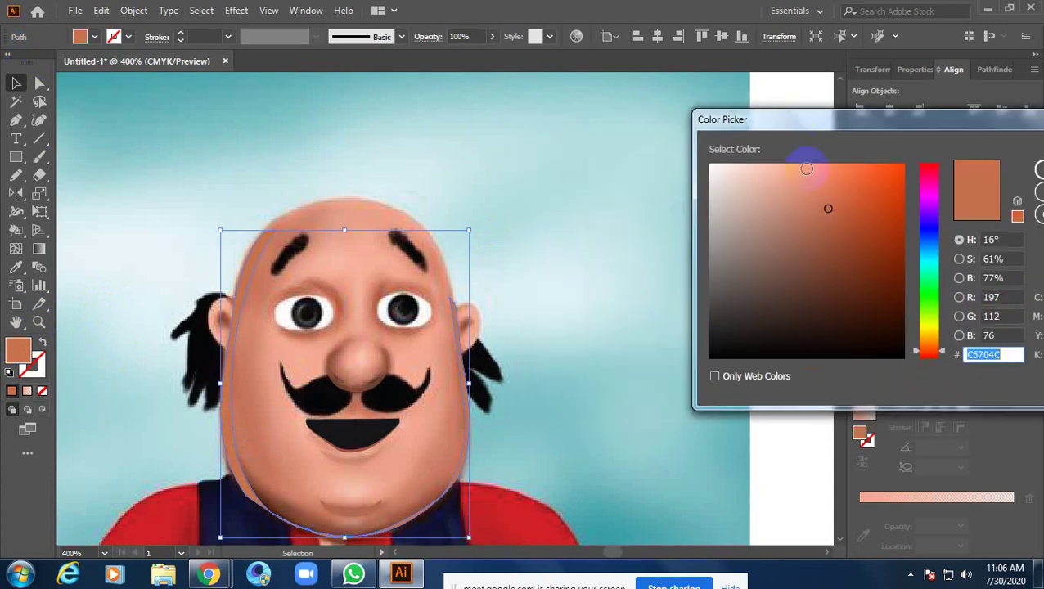
{"action": "mouse_move", "coordinate": [732, 331]}
{"action": "left_mouse_down"}
{"action": "mouse_move", "coordinate": [688, 319]}
{"action": "mouse_move", "coordinate": [693, 287]}
{"action": "mouse_move", "coordinate": [692, 297]}
{"action": "left_mouse_up"}
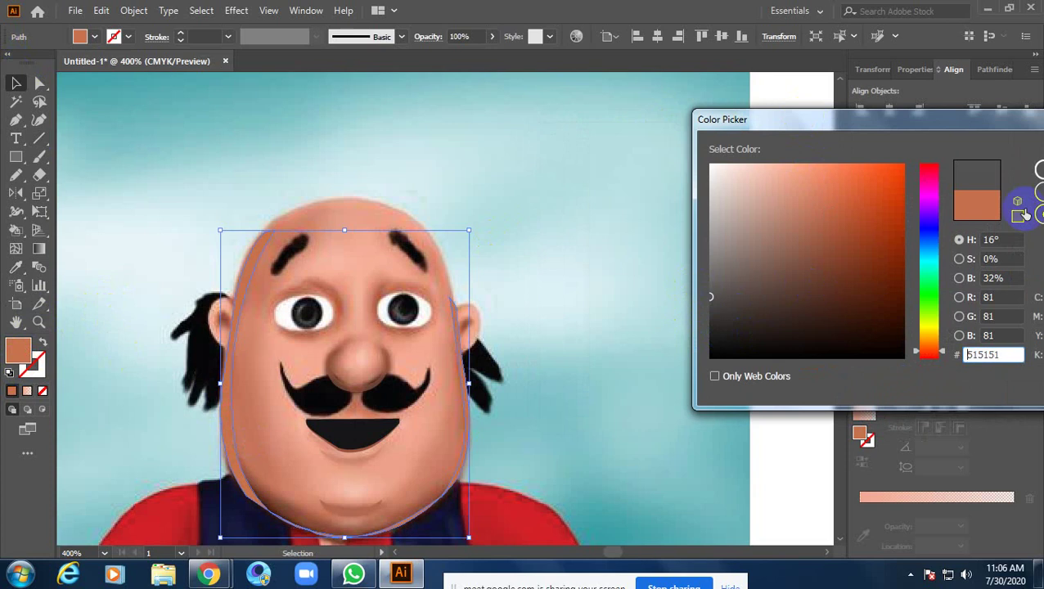
{"action": "left_click", "coordinate": [1039, 174]}
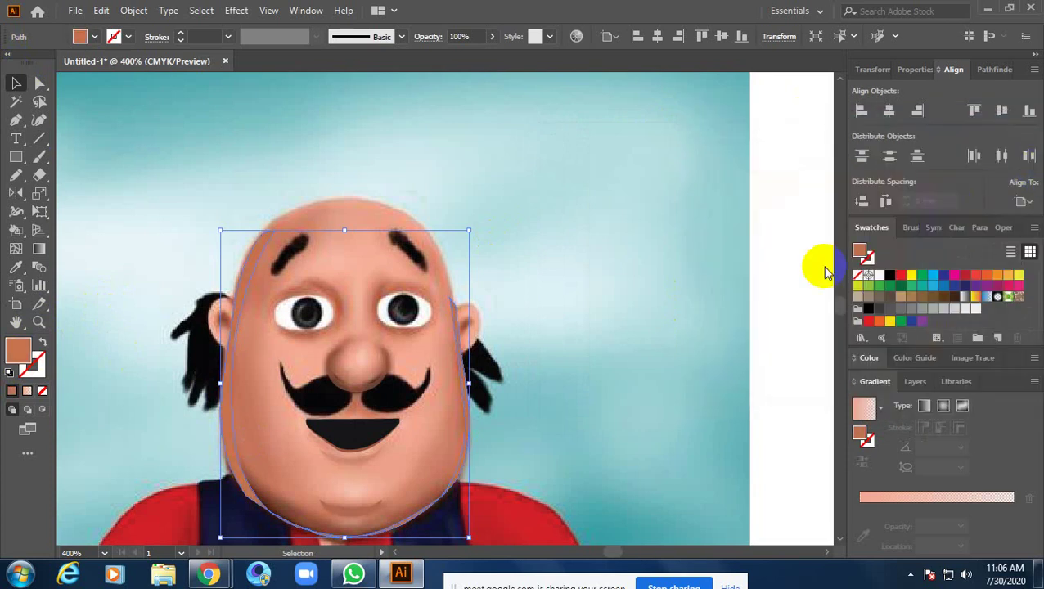
{"action": "left_click_drag", "start_coordinate": [622, 345], "coordinate": [652, 280]}
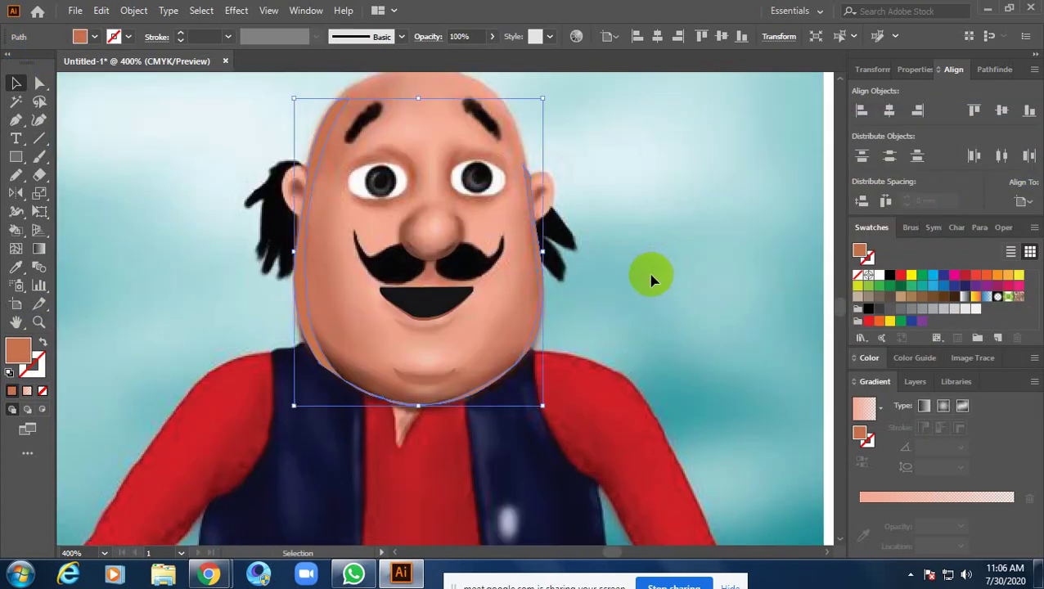
{"action": "double_click", "coordinate": [18, 352]}
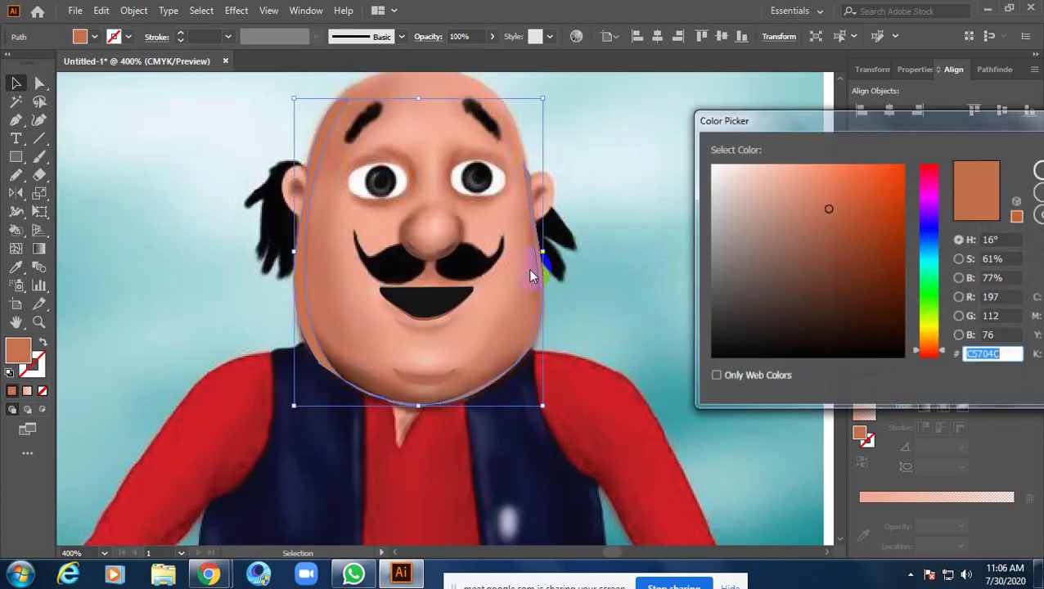
{"action": "left_click", "coordinate": [840, 205]}
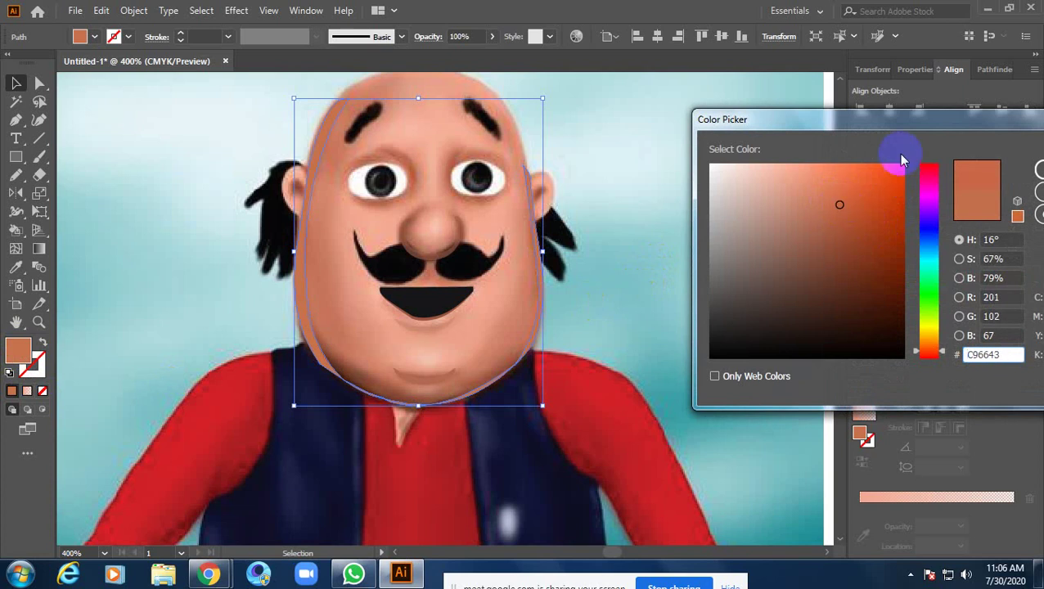
{"action": "left_click_drag", "start_coordinate": [892, 126], "coordinate": [714, 120]}
{"action": "left_click", "coordinate": [912, 167]}
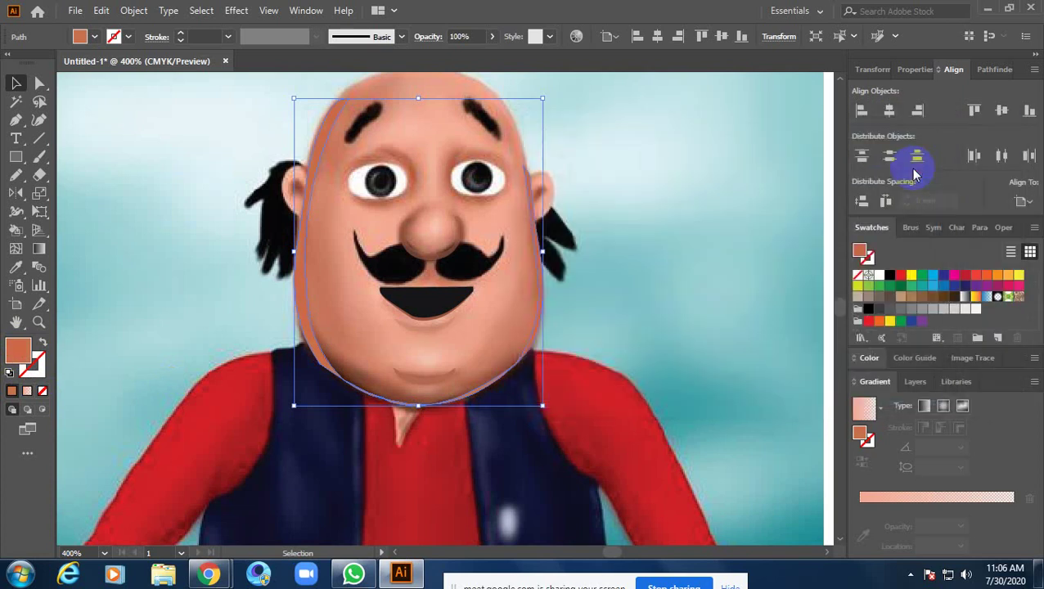
{"action": "left_click", "coordinate": [752, 232]}
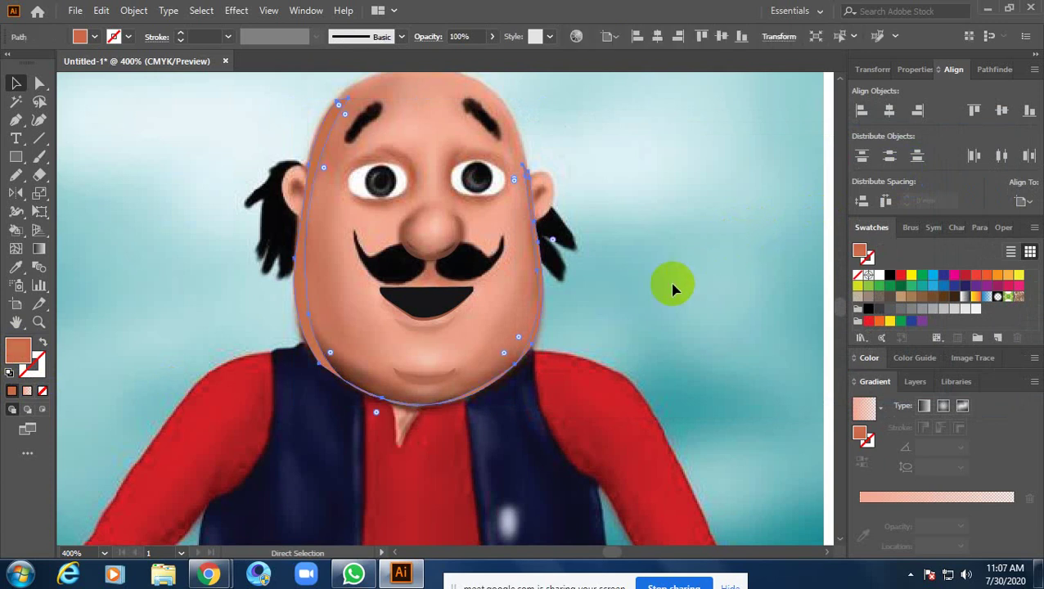
Zoom in on the hair tuft by the right ear and trace its outline with the Pen tool
{"action": "key", "text": "space"}
{"action": "scroll", "coordinate": [723, 279], "scroll_direction": "down", "scroll_amount": 5}
{"action": "left_click_drag", "start_coordinate": [720, 280], "coordinate": [536, 331]}
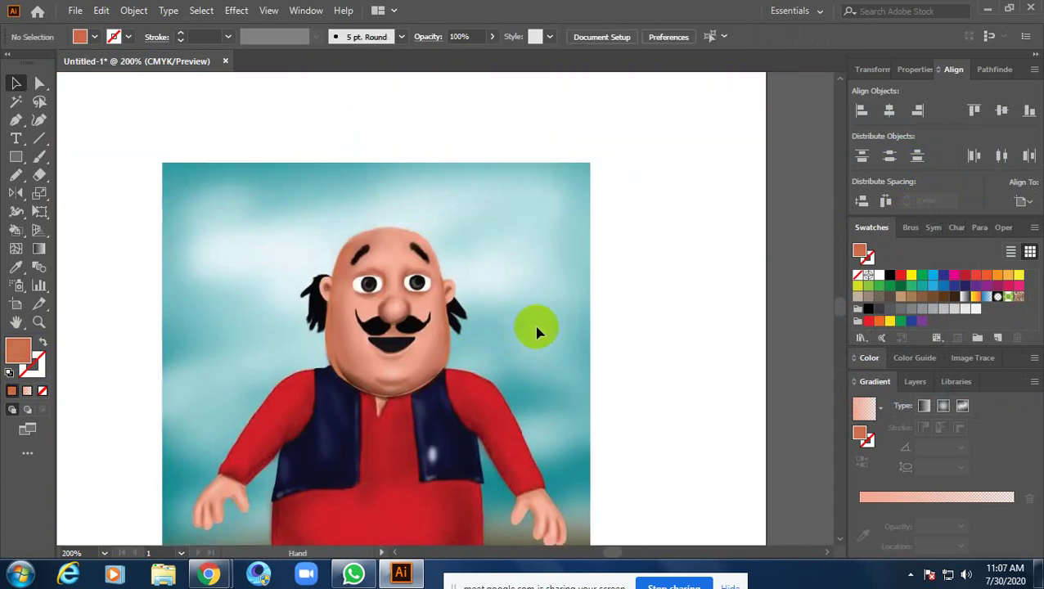
{"action": "left_click_drag", "start_coordinate": [454, 303], "coordinate": [494, 316]}
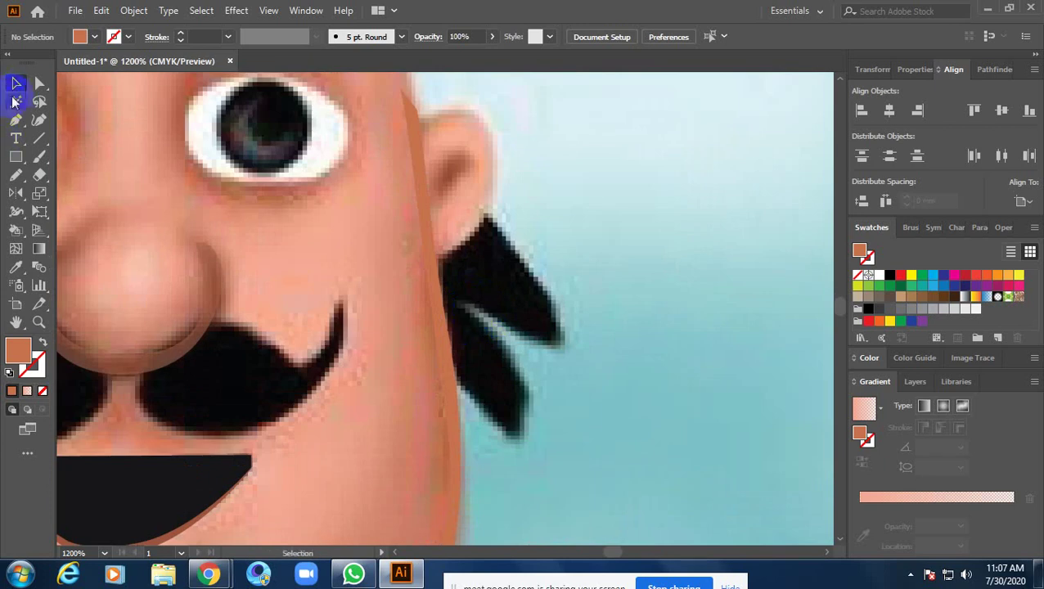
{"action": "left_click", "coordinate": [16, 121]}
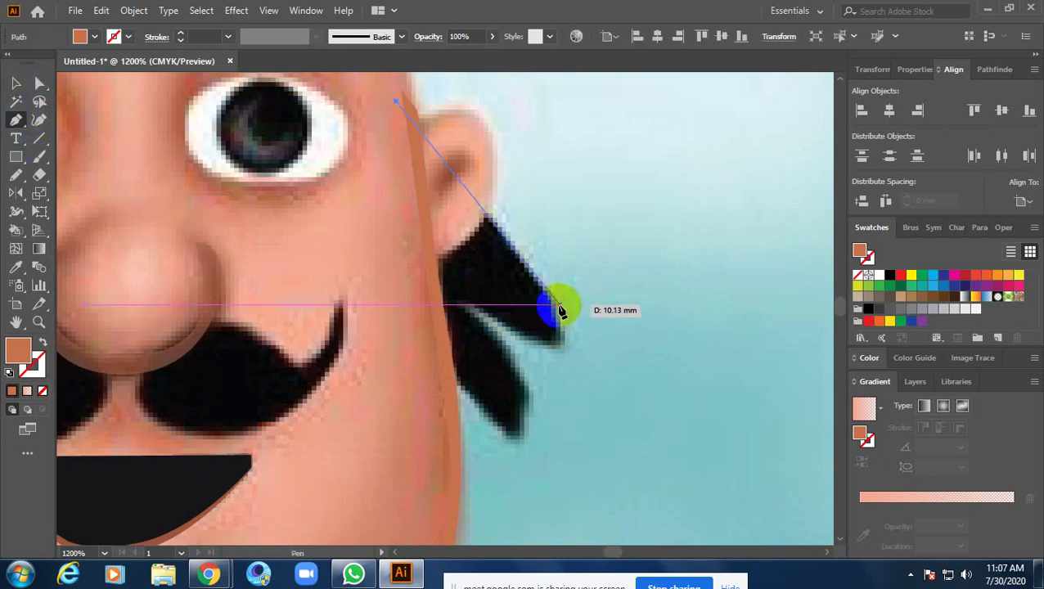
{"action": "left_click_drag", "start_coordinate": [554, 306], "coordinate": [564, 339]}
{"action": "mouse_move", "coordinate": [494, 315]}
{"action": "left_mouse_down"}
{"action": "mouse_move", "coordinate": [489, 331]}
{"action": "mouse_move", "coordinate": [528, 393]}
{"action": "left_mouse_up"}
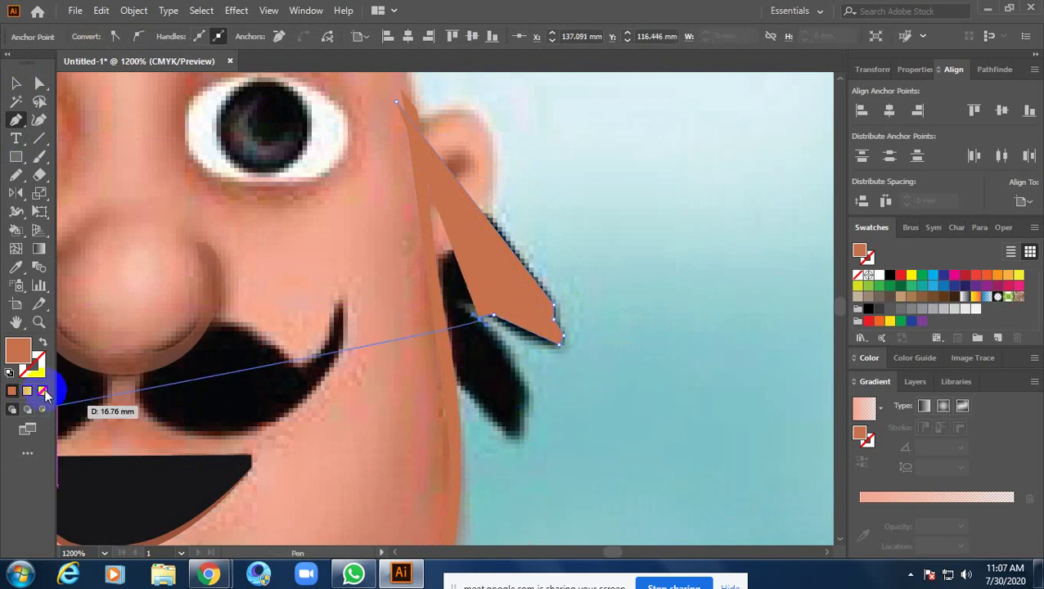
{"action": "left_click", "coordinate": [42, 390]}
{"action": "mouse_move", "coordinate": [523, 392]}
{"action": "left_mouse_down"}
{"action": "mouse_move", "coordinate": [521, 439]}
{"action": "mouse_move", "coordinate": [483, 404]}
{"action": "left_mouse_up"}
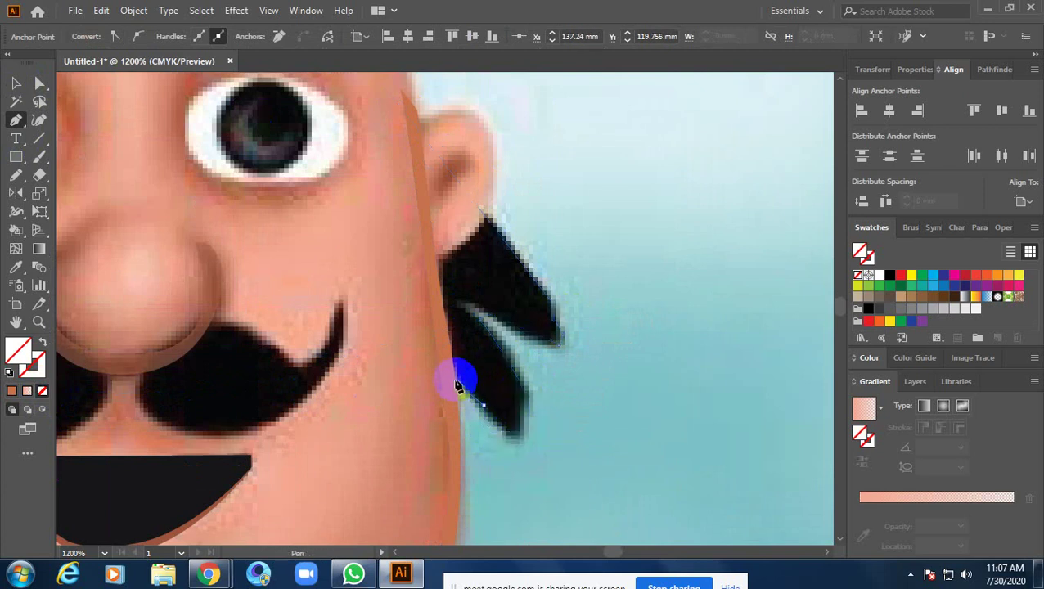
{"action": "left_click_drag", "start_coordinate": [398, 151], "coordinate": [401, 115]}
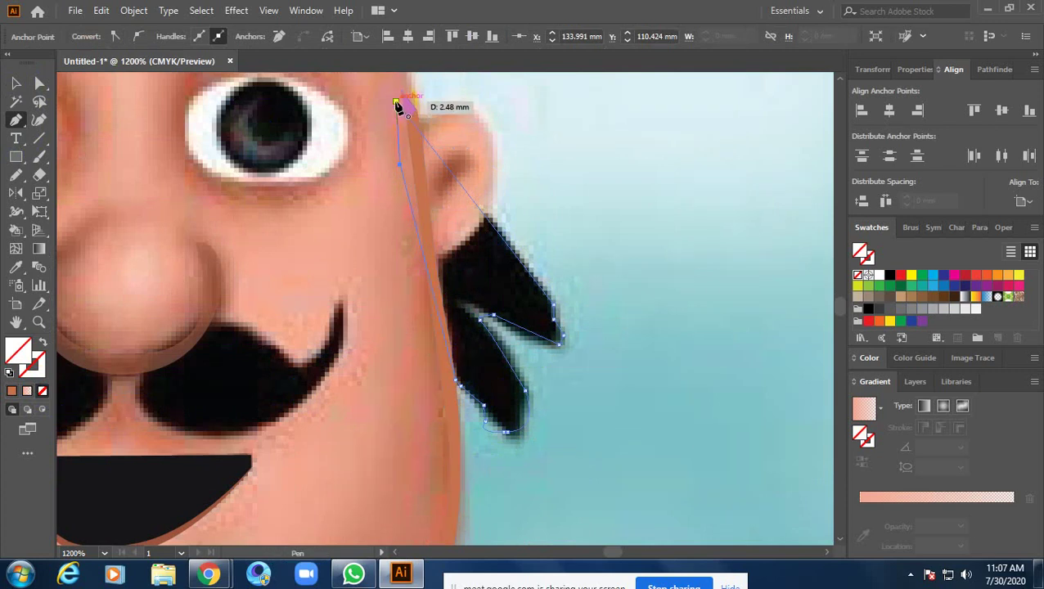
{"action": "key", "text": "ctrl+shift+a"}
Fill the traced tuft with black sampled from the existing hair, then zoom out
{"action": "key", "text": "l"}
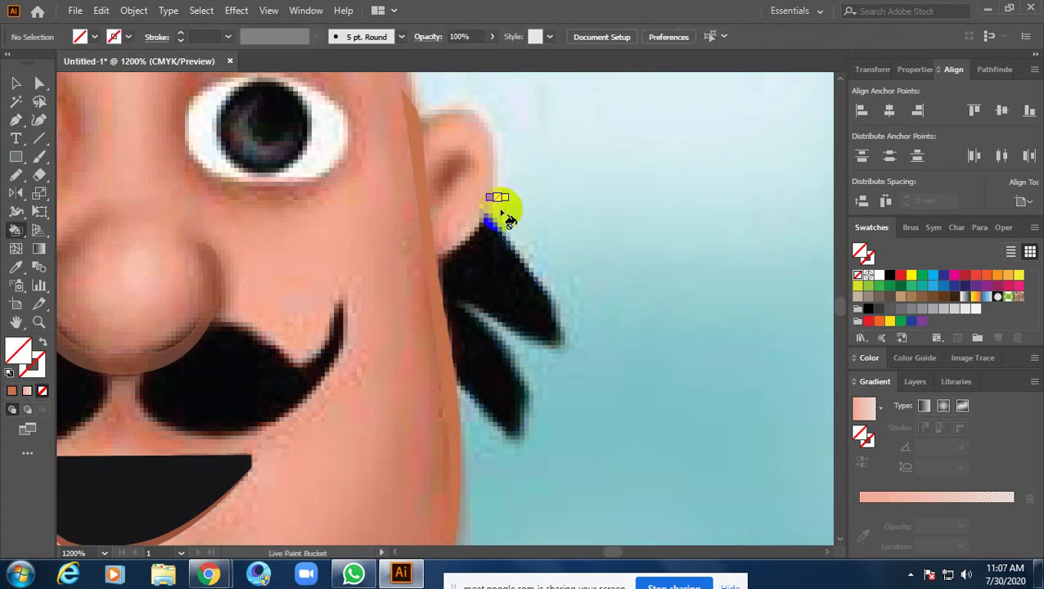
{"action": "key", "text": "p"}
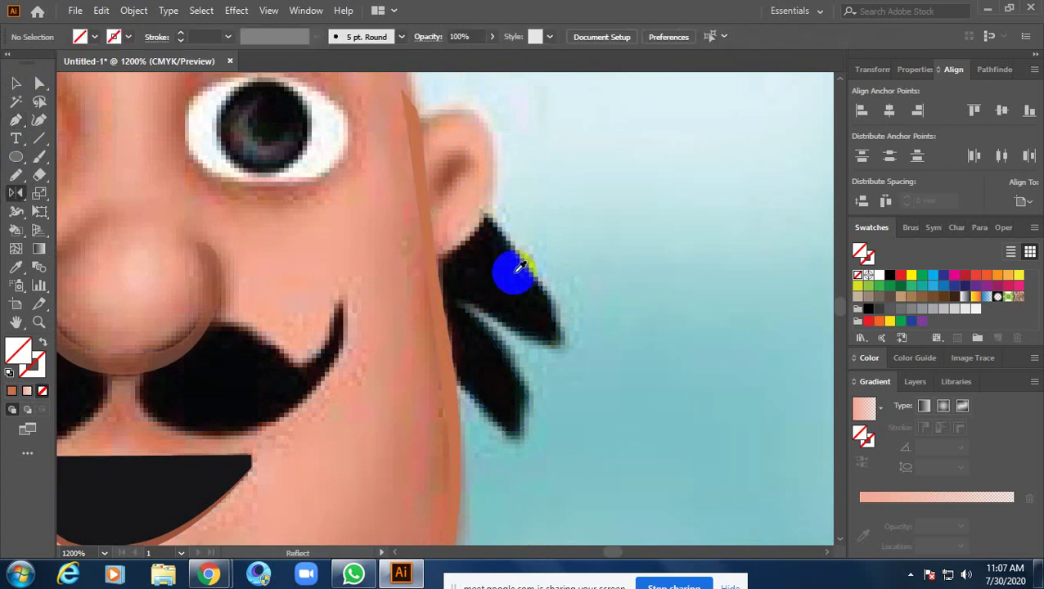
{"action": "left_click", "coordinate": [516, 280]}
{"action": "left_click", "coordinate": [15, 83]}
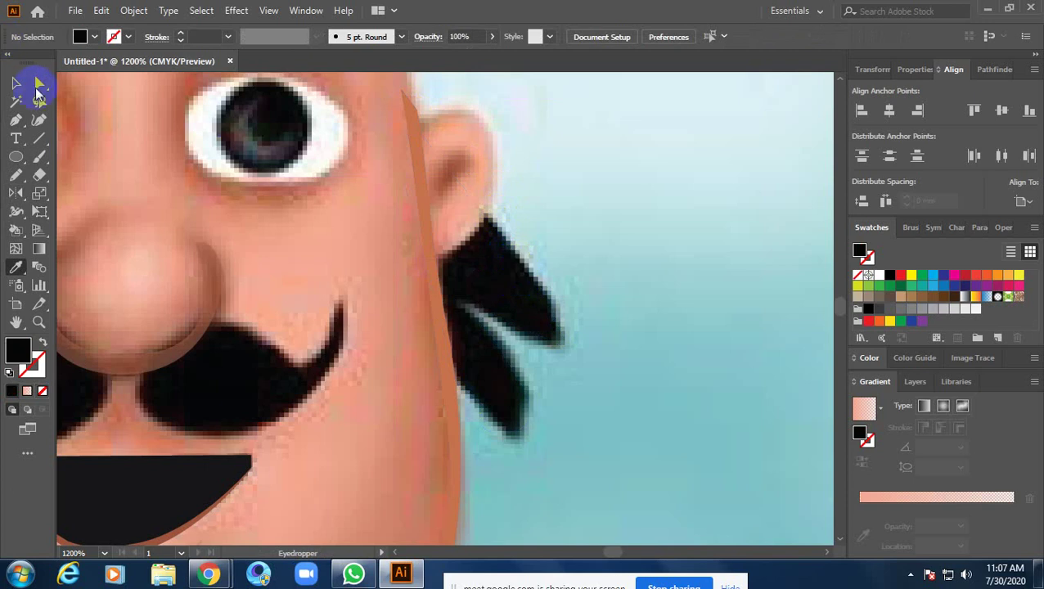
{"action": "left_click", "coordinate": [514, 252]}
{"action": "key", "text": "p"}
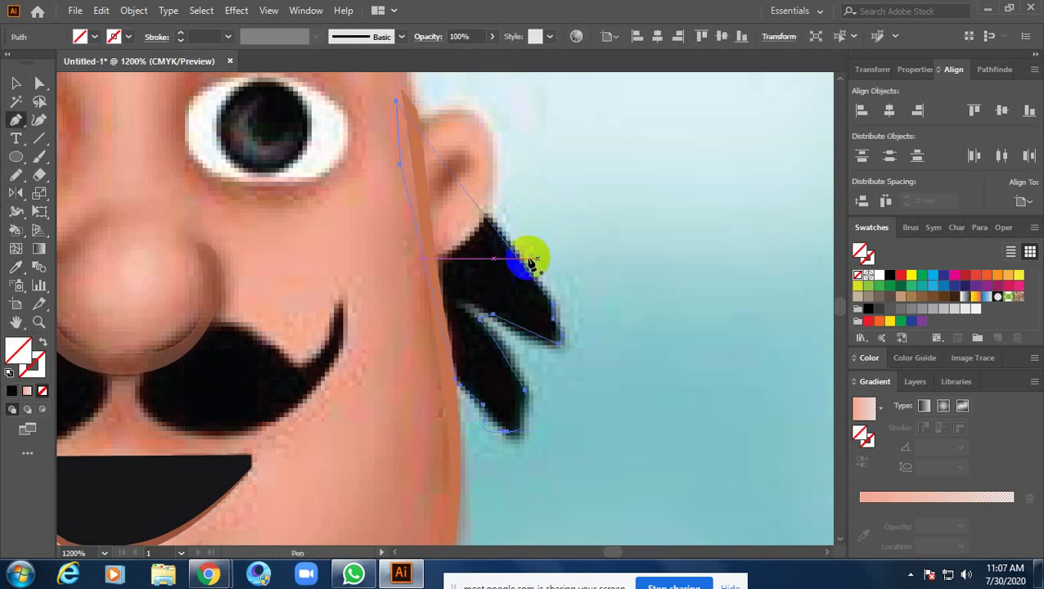
{"action": "left_click_drag", "start_coordinate": [530, 262], "coordinate": [513, 275]}
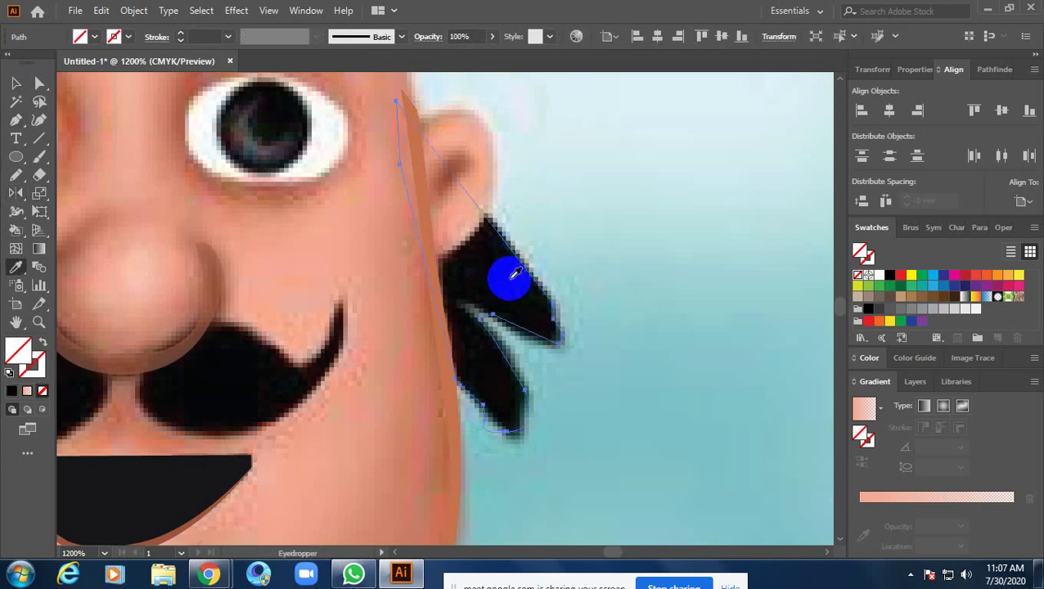
{"action": "left_click", "coordinate": [514, 275]}
{"action": "left_click", "coordinate": [18, 83]}
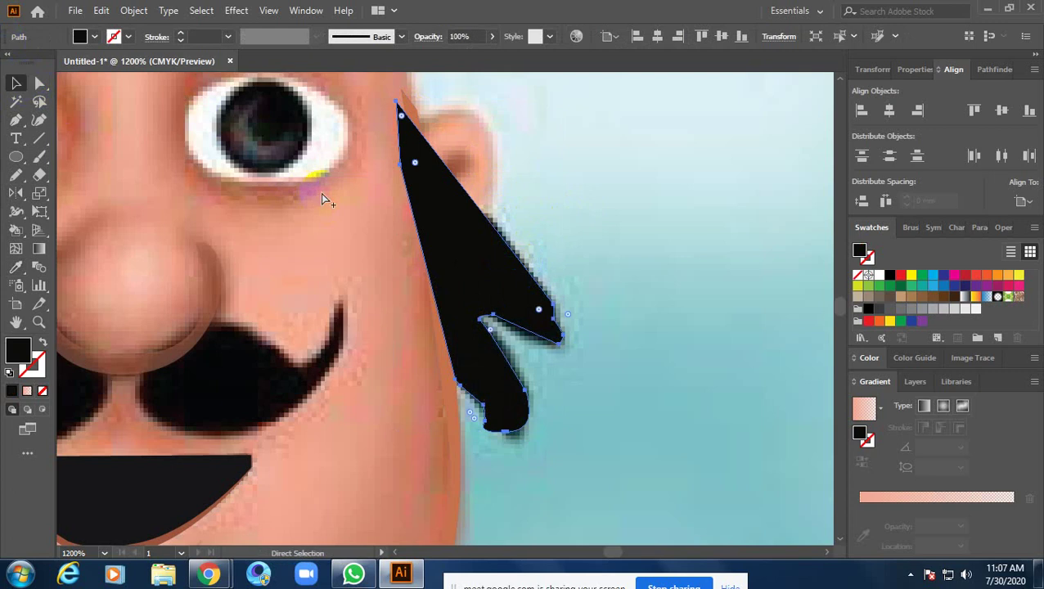
{"action": "scroll", "coordinate": [396, 233], "scroll_direction": "down", "scroll_amount": 3}
{"action": "scroll", "coordinate": [396, 233], "scroll_direction": "down", "scroll_amount": 3}
{"action": "scroll", "coordinate": [608, 284], "scroll_direction": "left", "scroll_amount": 2}
Trace the hair beside the left ear as a closed Pen outline
{"action": "scroll", "coordinate": [430, 278], "scroll_direction": "up", "scroll_amount": 2}
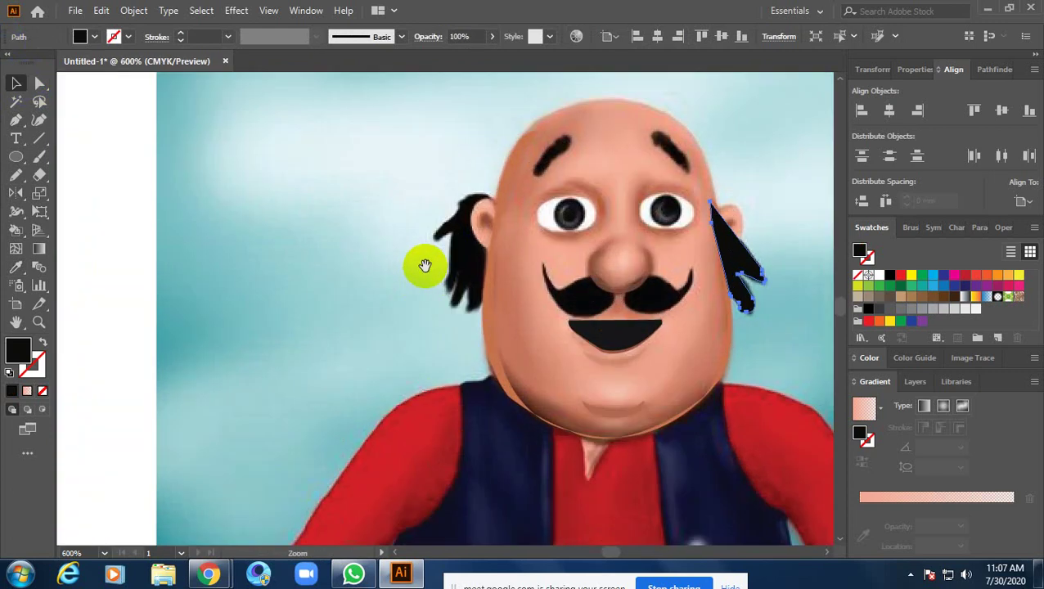
{"action": "scroll", "coordinate": [422, 264], "scroll_direction": "up", "scroll_amount": 1}
{"action": "left_click", "coordinate": [15, 119]}
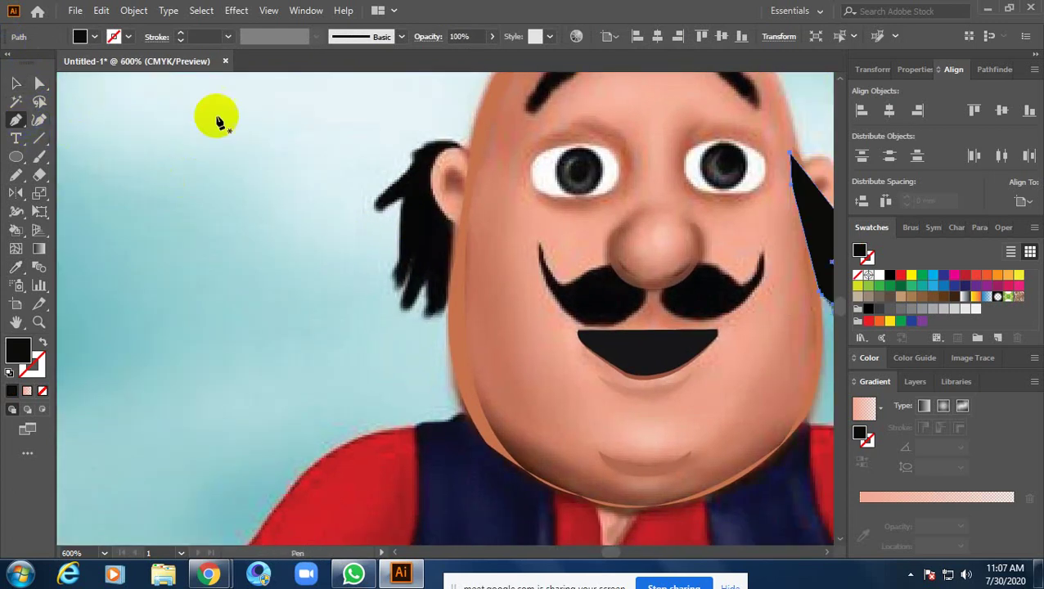
{"action": "left_click", "coordinate": [468, 152]}
{"action": "left_click", "coordinate": [419, 156]}
{"action": "key", "text": "ctrl"}
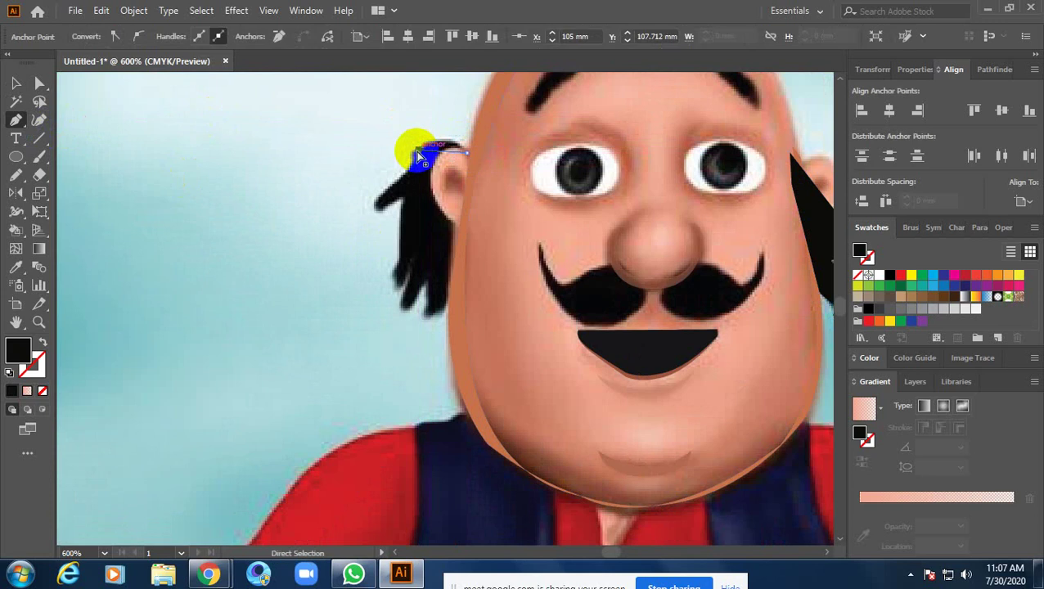
{"action": "mouse_move", "coordinate": [418, 156]}
{"action": "left_mouse_down"}
{"action": "mouse_move", "coordinate": [401, 164]}
{"action": "mouse_move", "coordinate": [380, 218]}
{"action": "left_mouse_up"}
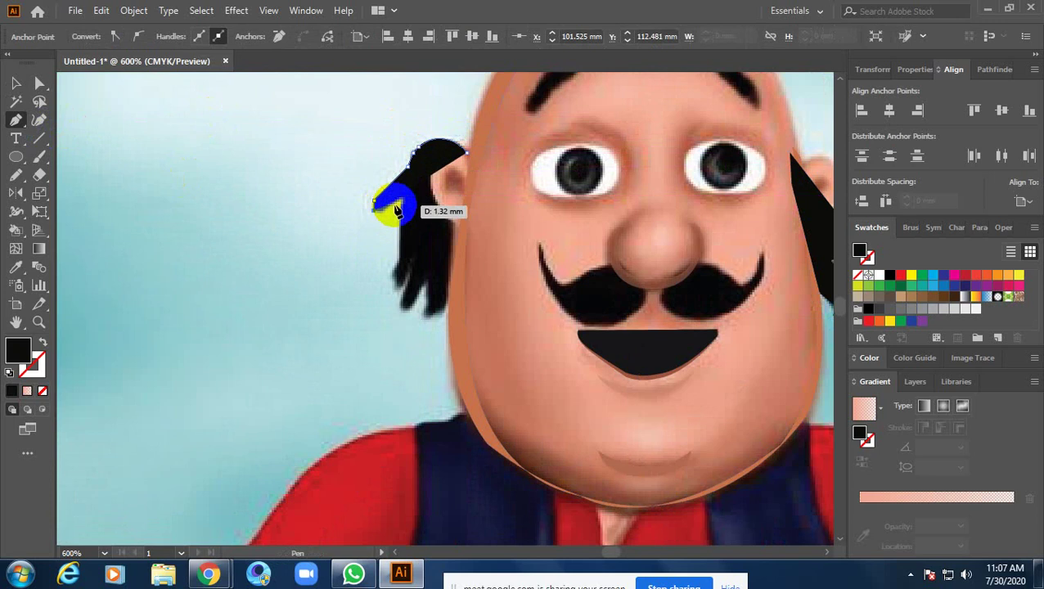
{"action": "mouse_move", "coordinate": [379, 217]}
{"action": "left_mouse_down"}
{"action": "mouse_move", "coordinate": [391, 277]}
{"action": "mouse_move", "coordinate": [405, 290]}
{"action": "left_mouse_up"}
{"action": "left_click", "coordinate": [43, 391]}
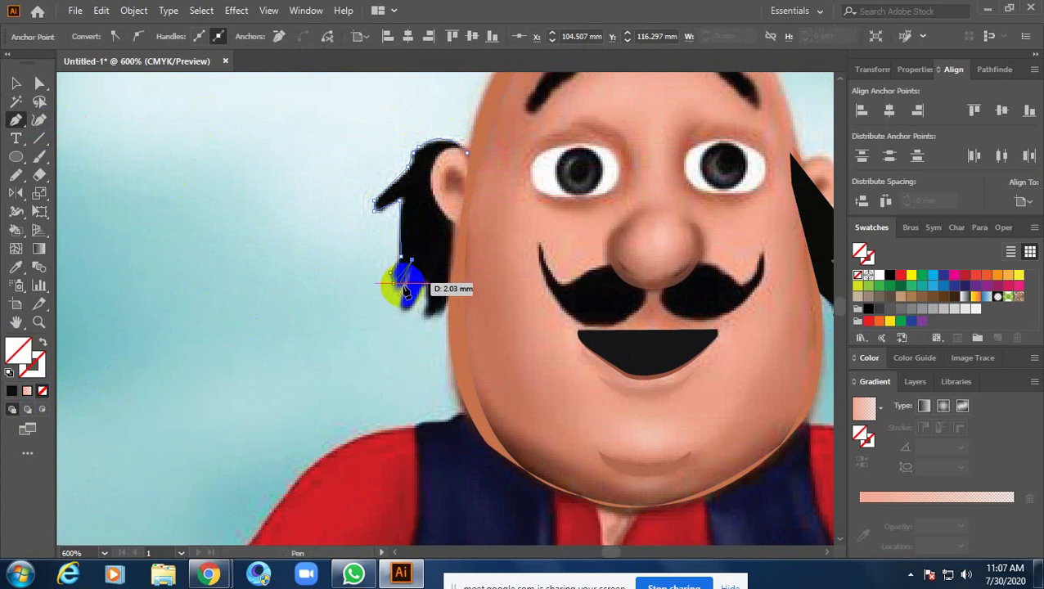
{"action": "mouse_move", "coordinate": [407, 290]}
{"action": "left_mouse_down"}
{"action": "mouse_move", "coordinate": [401, 310]}
{"action": "mouse_move", "coordinate": [424, 319]}
{"action": "mouse_move", "coordinate": [448, 303]}
{"action": "left_mouse_up"}
{"action": "key", "text": "ctrl"}
{"action": "left_click_drag", "start_coordinate": [471, 265], "coordinate": [468, 294]}
{"action": "left_click_drag", "start_coordinate": [468, 148], "coordinate": [495, 170]}
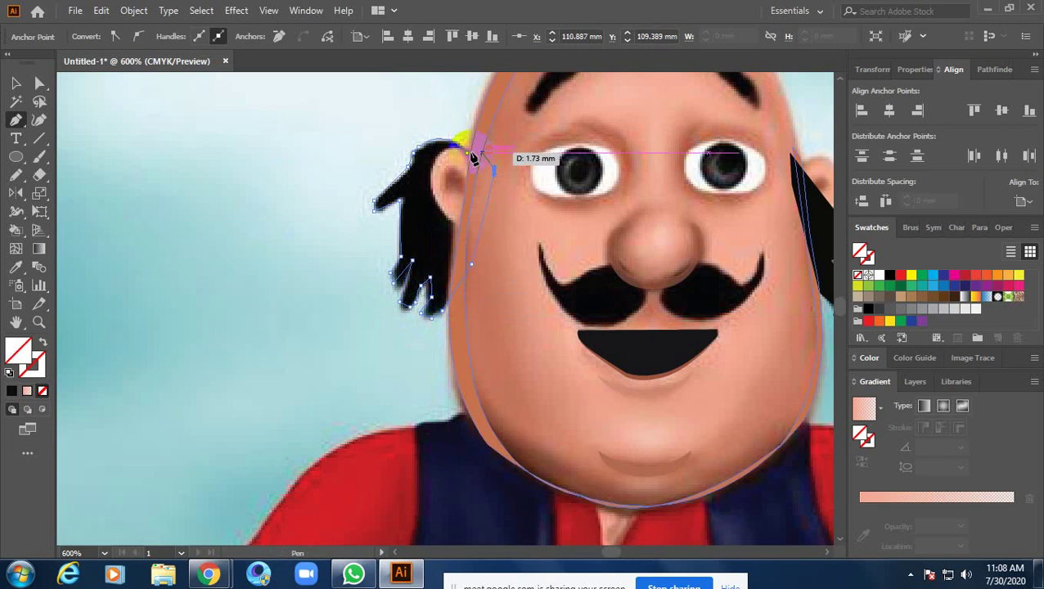
{"action": "left_click", "coordinate": [485, 179], "text": "ctrl"}
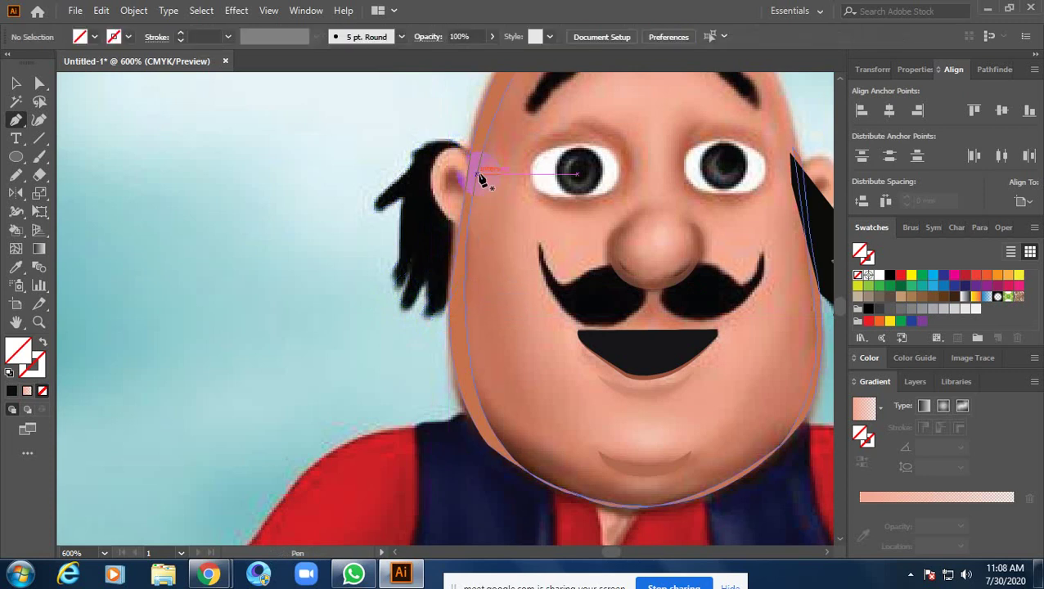
Fill the traced left hair shape with the hair's black using the Eyedropper, then deselect
{"action": "left_click", "coordinate": [426, 212]}
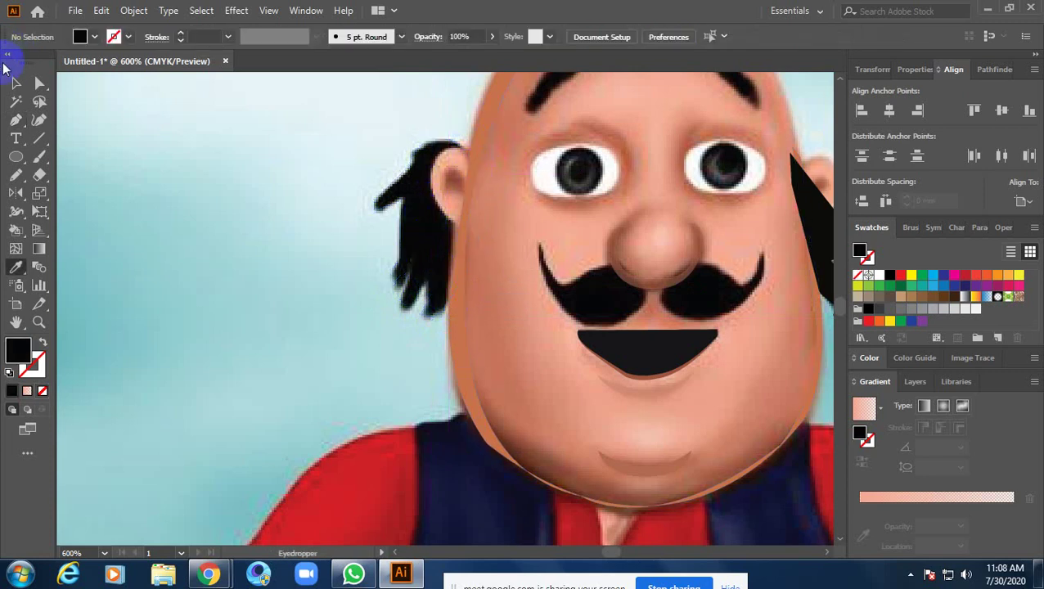
{"action": "left_click", "coordinate": [15, 82]}
{"action": "left_click", "coordinate": [432, 211]}
{"action": "left_click", "coordinate": [405, 165]}
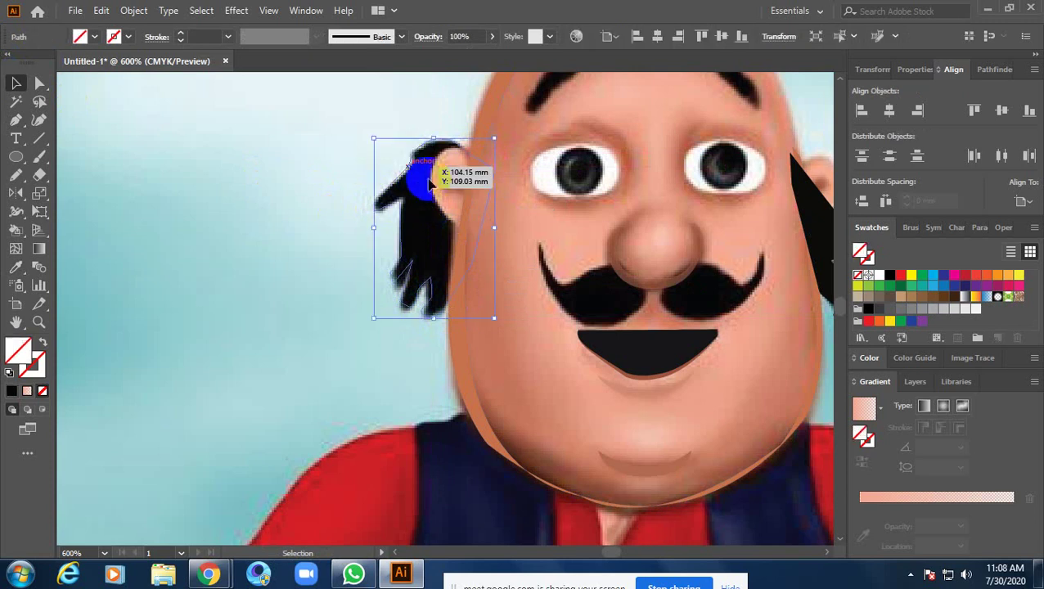
{"action": "key", "text": "o"}
{"action": "left_click", "coordinate": [424, 194]}
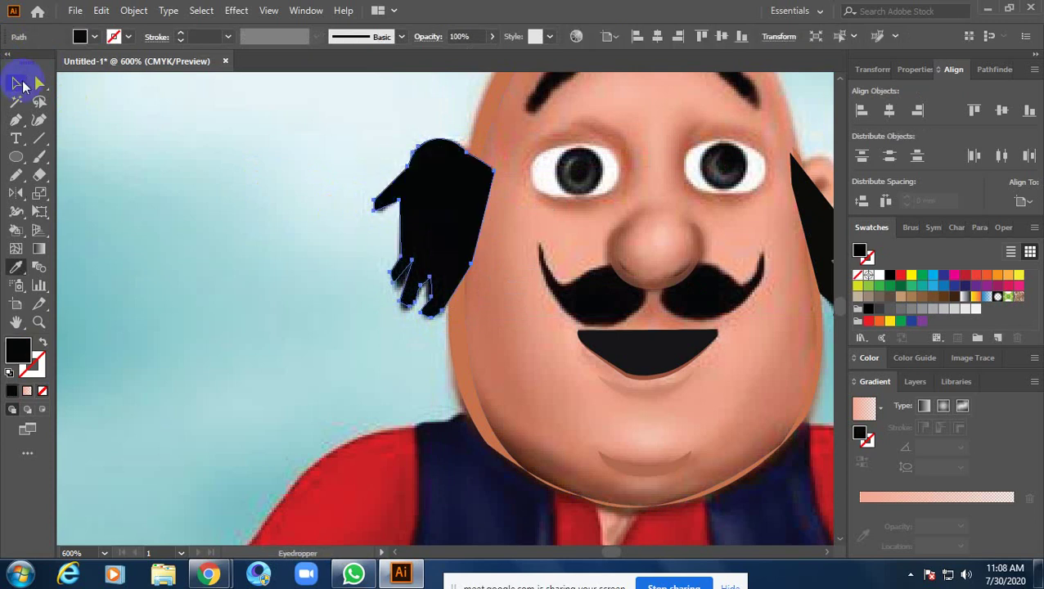
{"action": "left_click", "coordinate": [23, 85]}
{"action": "left_click", "coordinate": [154, 145]}
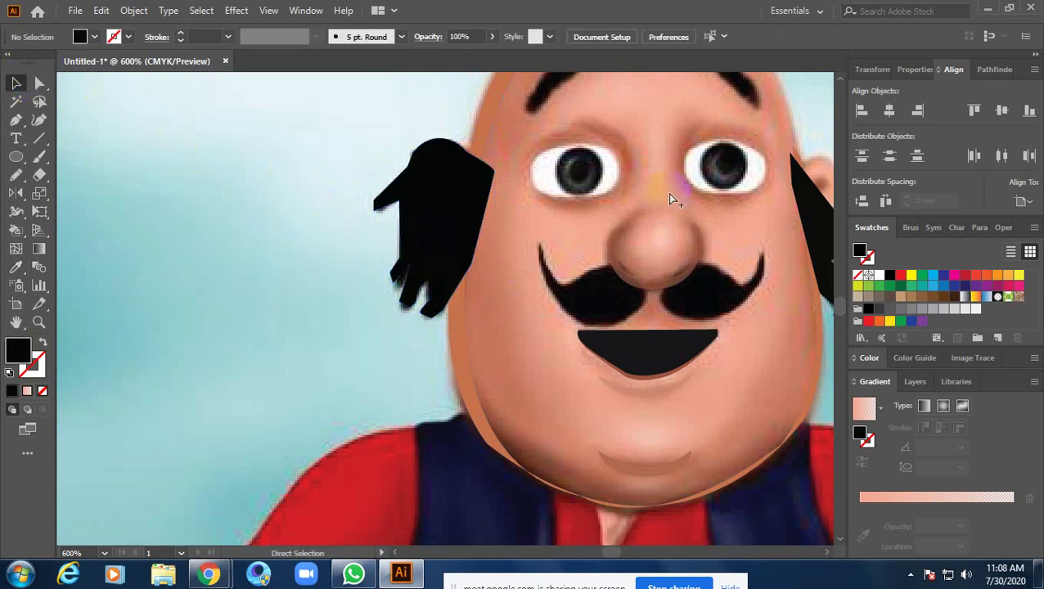
{"action": "scroll", "coordinate": [667, 192], "scroll_direction": "down", "scroll_amount": 3}
{"action": "scroll", "coordinate": [516, 244], "scroll_direction": "right", "scroll_amount": 3}
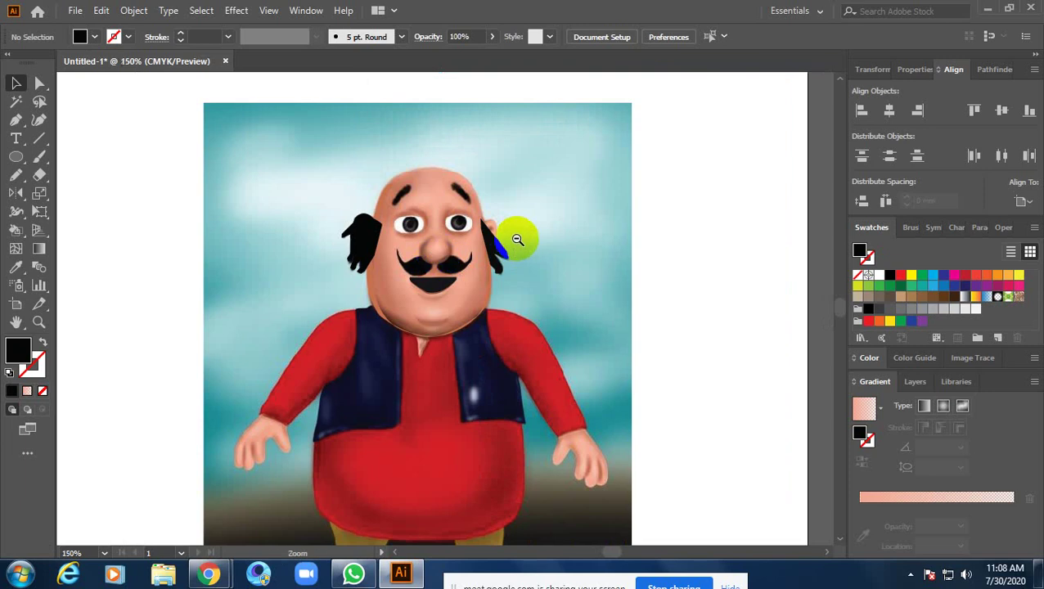
Move the reference photo off the artboard to the left and resize it
{"action": "scroll", "coordinate": [517, 239], "scroll_direction": "down", "scroll_amount": 1}
{"action": "left_click", "coordinate": [555, 220]}
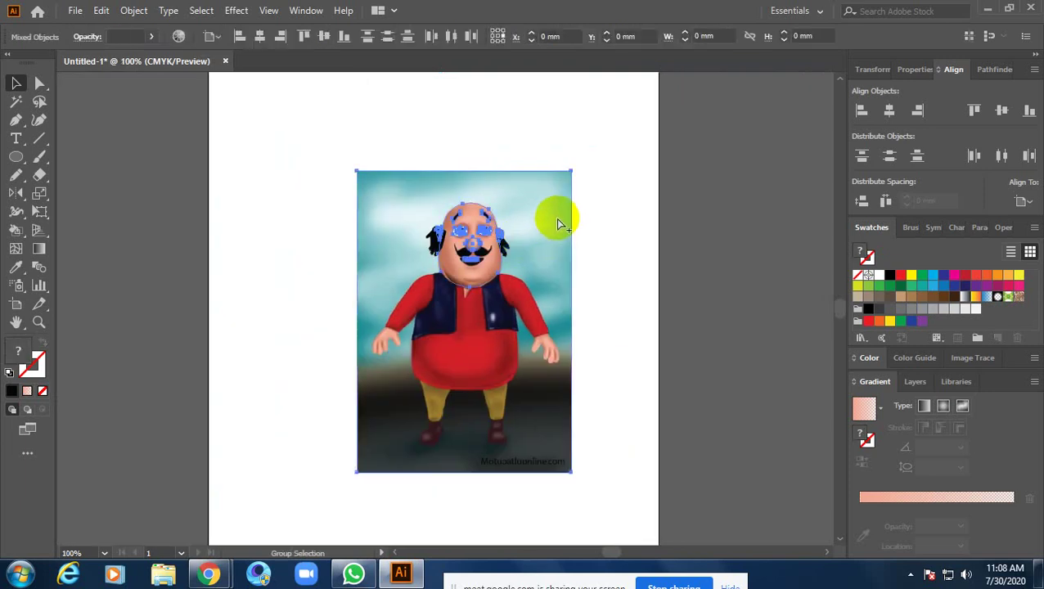
{"action": "left_click", "coordinate": [586, 265]}
{"action": "mouse_move", "coordinate": [543, 230]}
{"action": "left_mouse_down"}
{"action": "mouse_move", "coordinate": [171, 273]}
{"action": "mouse_move", "coordinate": [119, 288]}
{"action": "left_mouse_up"}
{"action": "left_click_drag", "start_coordinate": [135, 231], "coordinate": [135, 225]}
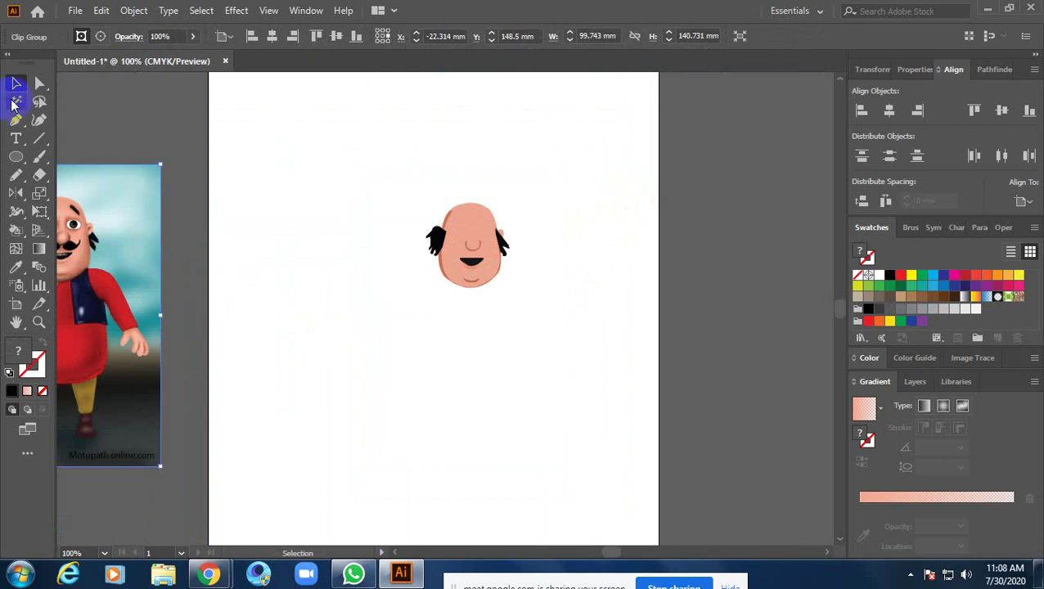
Draw a large square around the face and send it to the back
{"action": "left_click", "coordinate": [20, 159]}
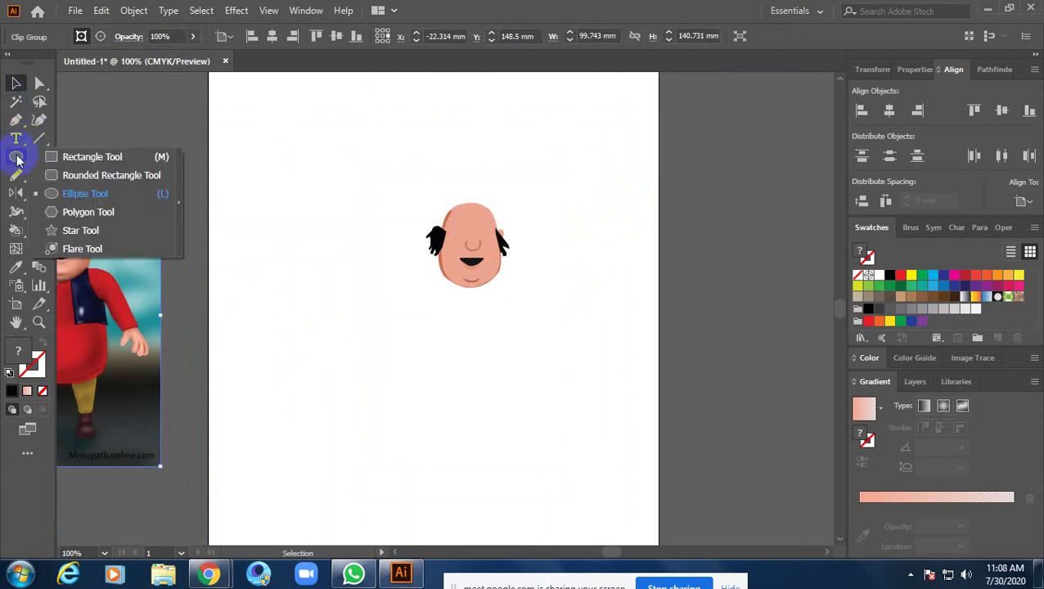
{"action": "left_click", "coordinate": [66, 156]}
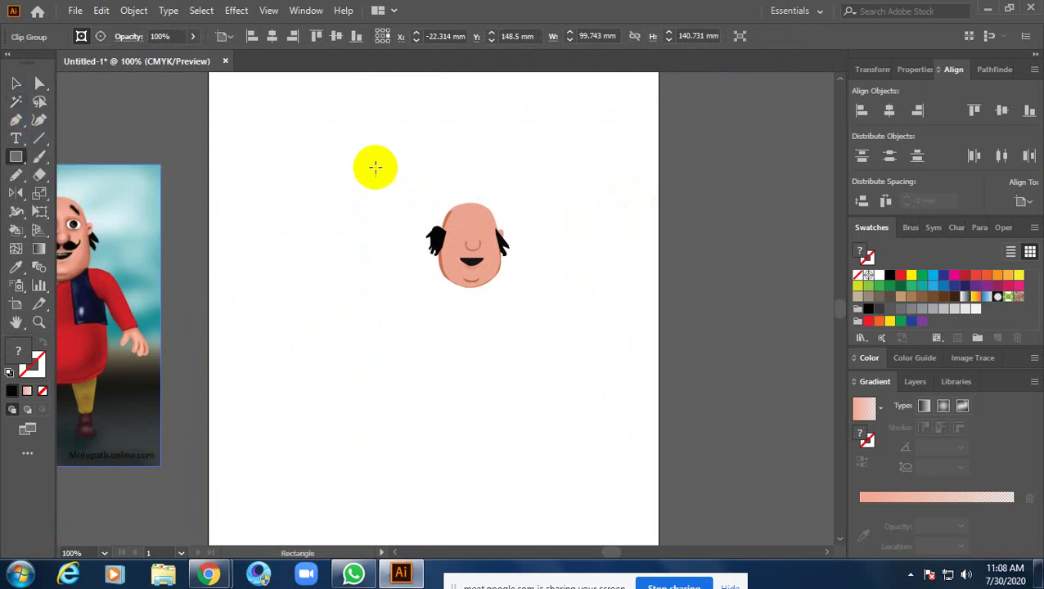
{"action": "left_click_drag", "start_coordinate": [376, 164], "coordinate": [565, 352]}
{"action": "left_click", "coordinate": [16, 83]}
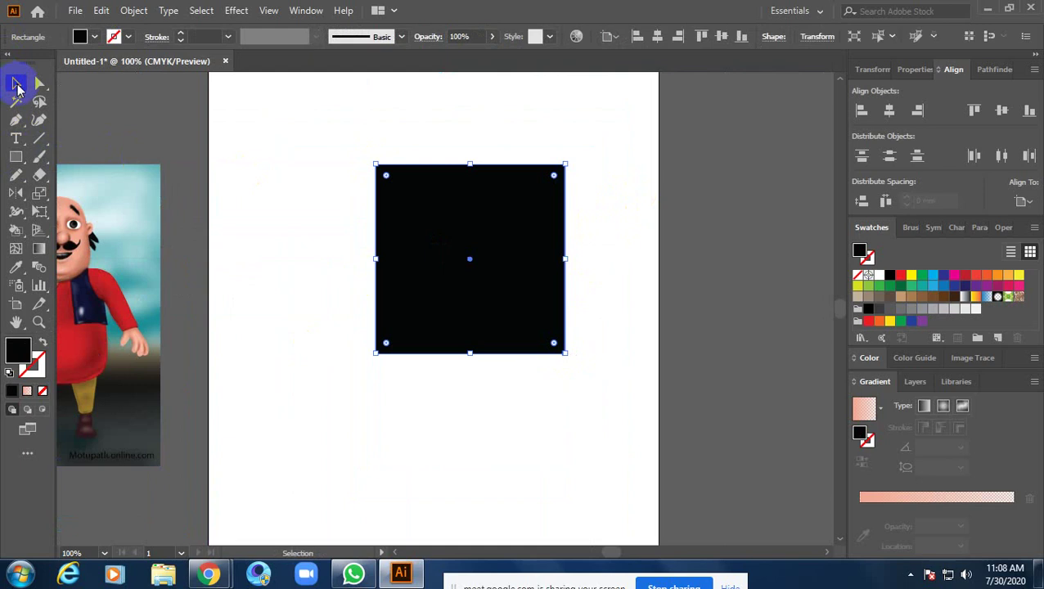
{"action": "right_click", "coordinate": [544, 214]}
{"action": "mouse_move", "coordinate": [587, 469]}
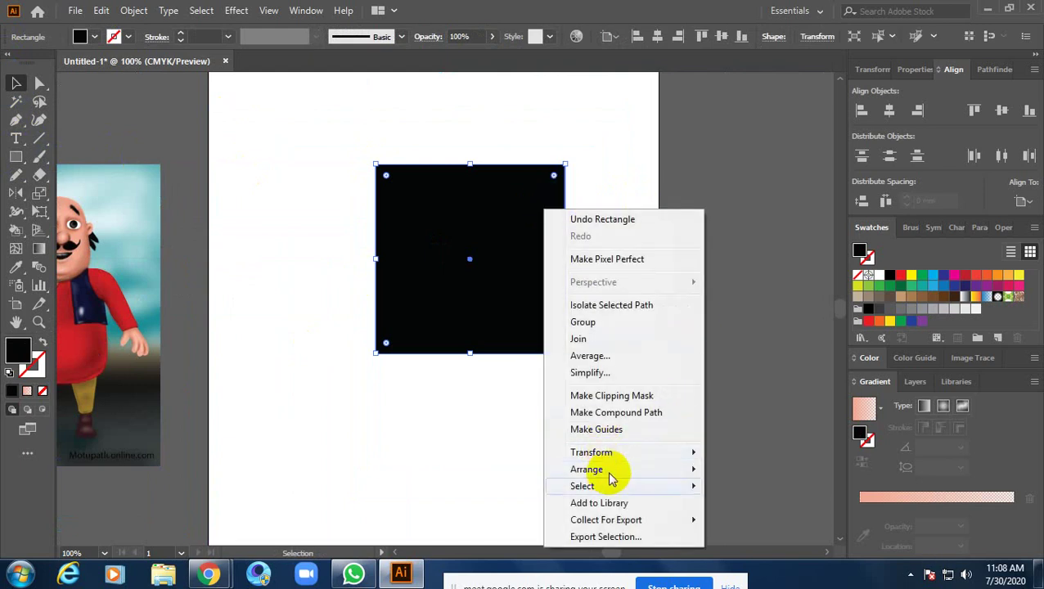
{"action": "left_click", "coordinate": [752, 519]}
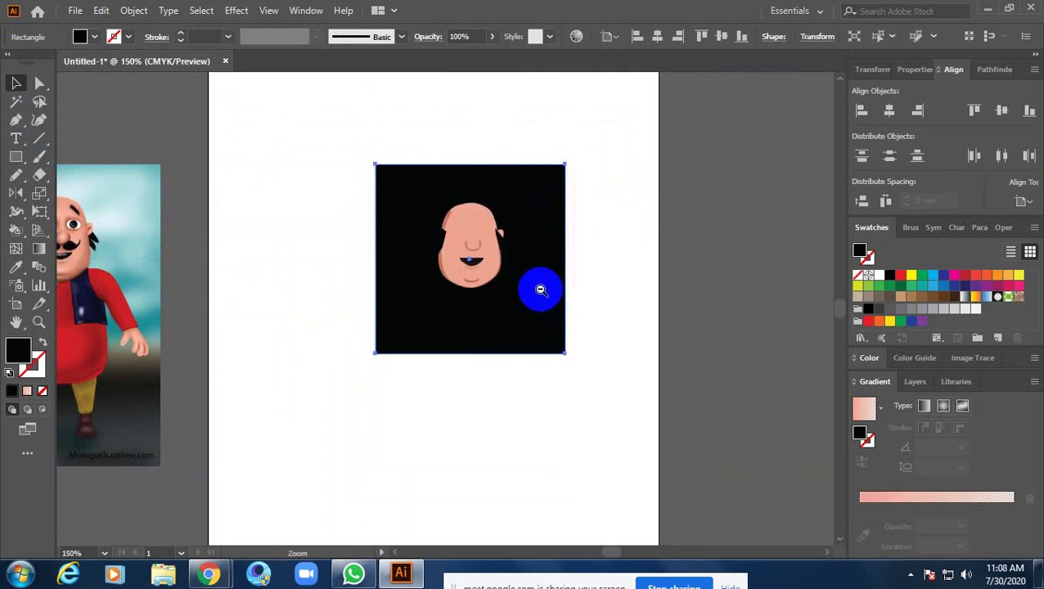
{"action": "scroll", "coordinate": [541, 289], "scroll_direction": "up", "scroll_amount": 3}
{"action": "left_click_drag", "start_coordinate": [534, 288], "coordinate": [578, 396]}
Fill the square red and move it off to the left of the character
{"action": "left_click", "coordinate": [81, 36]}
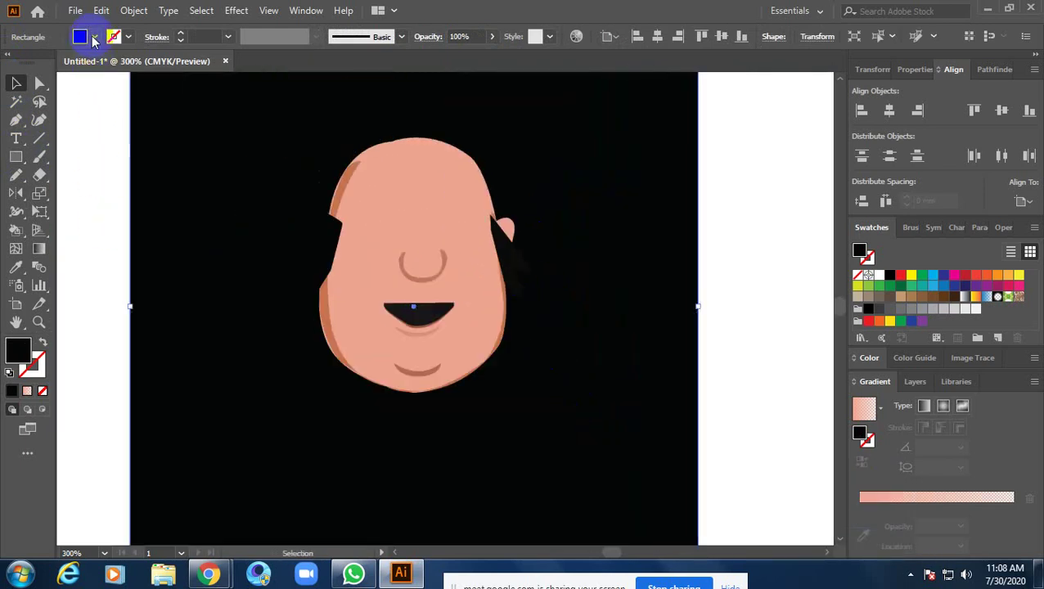
{"action": "left_click", "coordinate": [129, 63]}
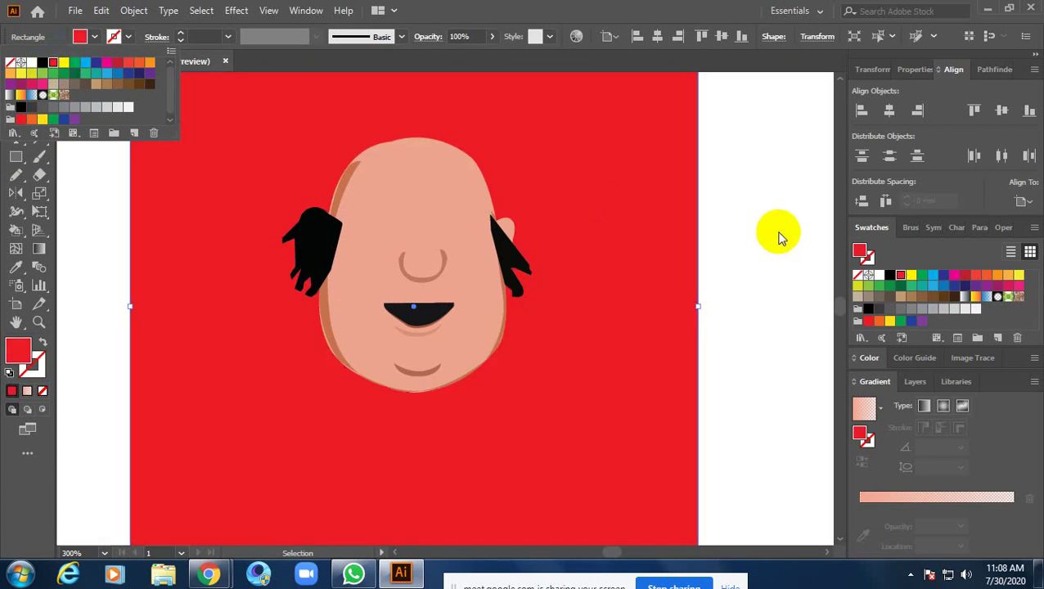
{"action": "key", "text": "Escape"}
{"action": "left_click_drag", "start_coordinate": [643, 255], "coordinate": [673, 282]}
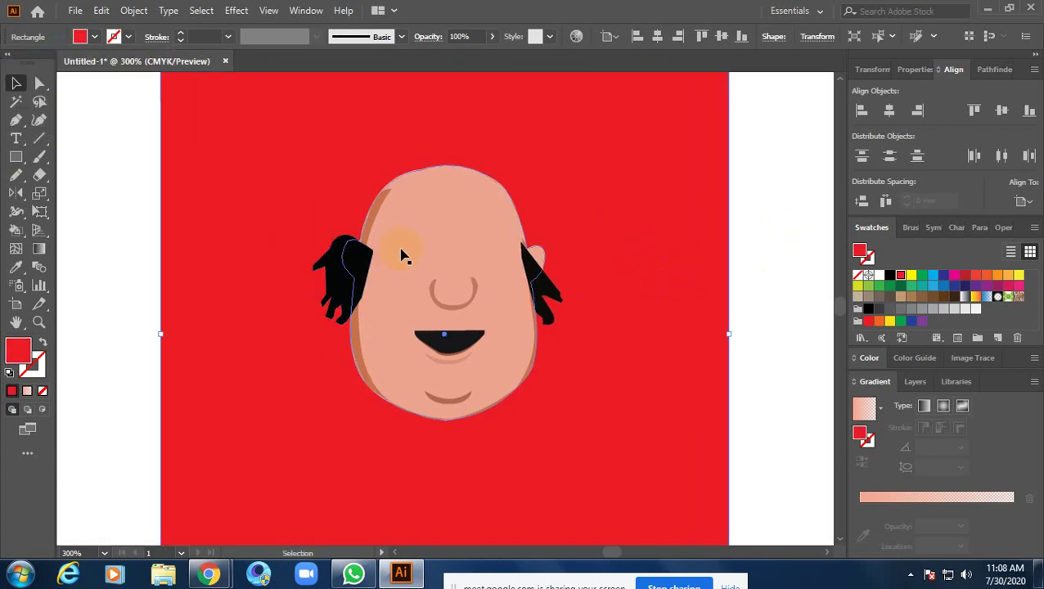
{"action": "left_click", "coordinate": [426, 238]}
{"action": "left_click", "coordinate": [667, 214]}
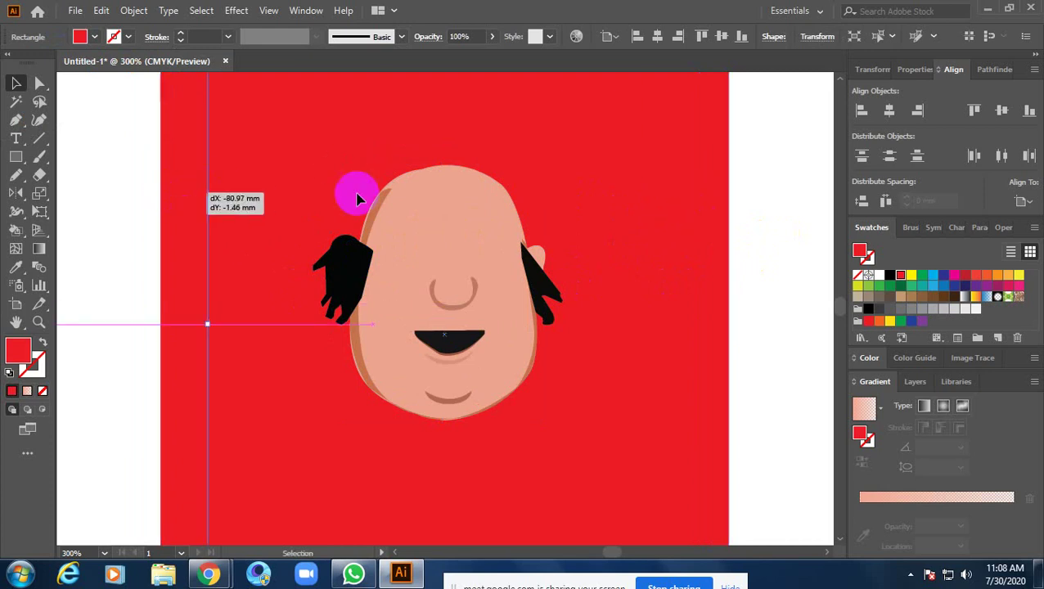
{"action": "left_click_drag", "start_coordinate": [674, 218], "coordinate": [154, 207]}
Send the face skin shape behind its eyes, brows and mouth
{"action": "left_click", "coordinate": [434, 196]}
{"action": "right_click", "coordinate": [434, 193]}
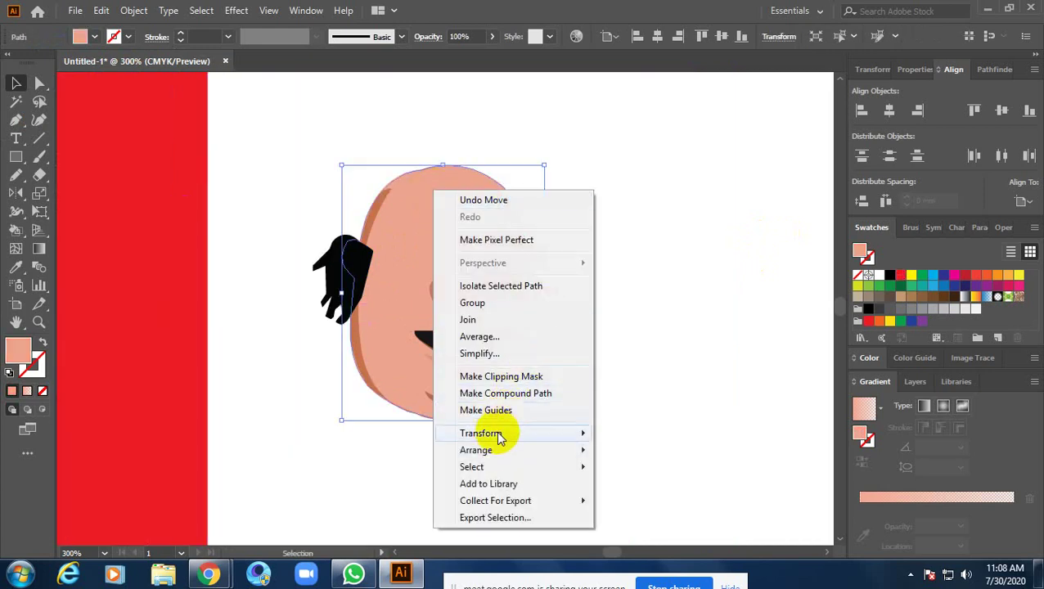
{"action": "left_click", "coordinate": [659, 499]}
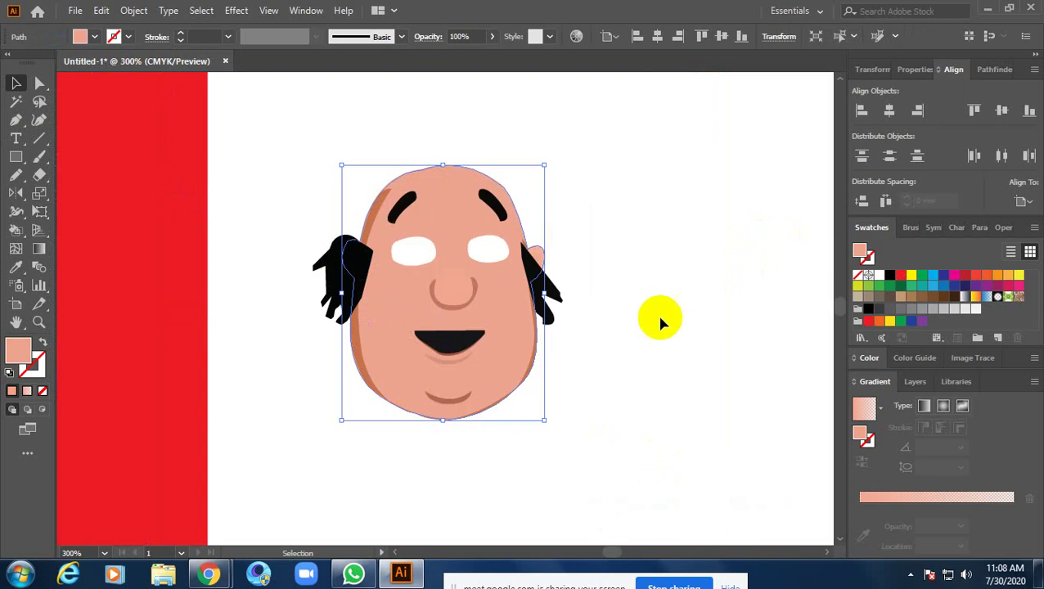
{"action": "left_click", "coordinate": [636, 332]}
{"action": "scroll", "coordinate": [636, 332], "scroll_direction": "up", "scroll_amount": 2}
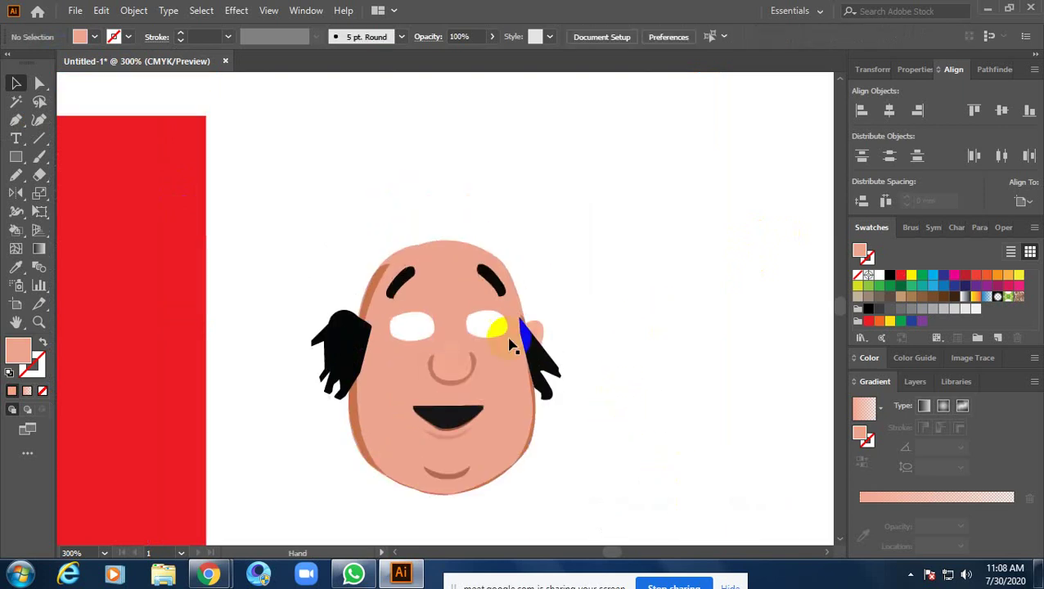
{"action": "left_click", "coordinate": [474, 304]}
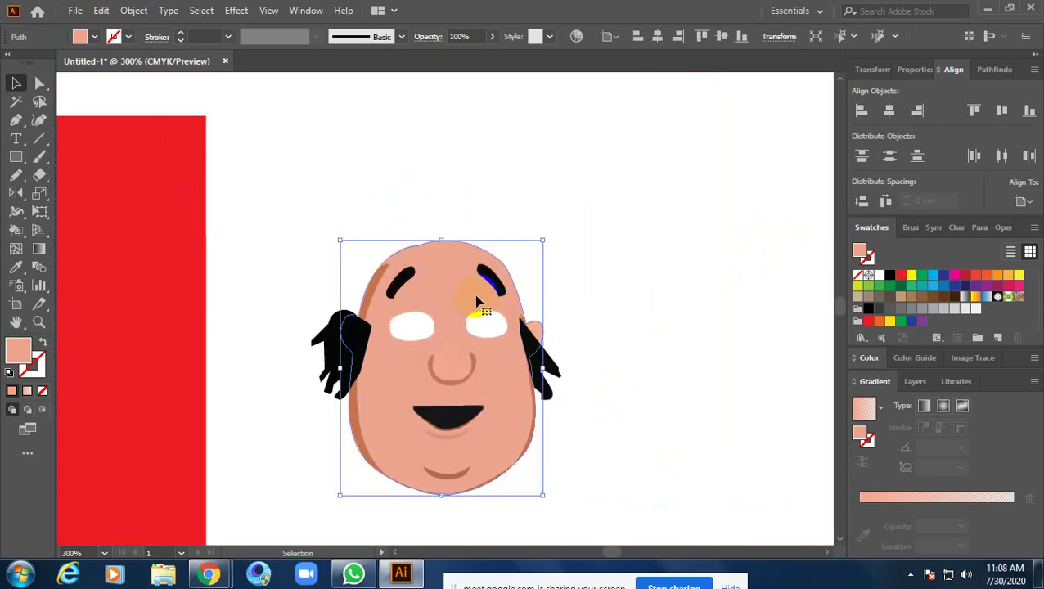
In Outline view, bring the right eye's iris and pupil crescent to the front
{"action": "key", "text": "ctrl+y"}
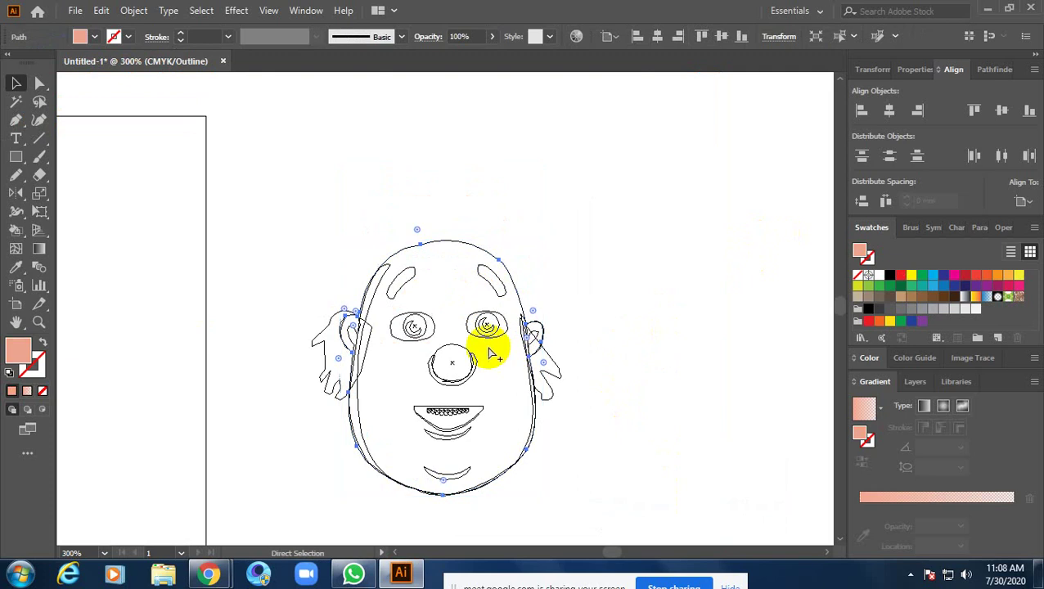
{"action": "left_click", "coordinate": [485, 337]}
{"action": "left_click", "coordinate": [485, 338]}
{"action": "scroll", "coordinate": [629, 374], "scroll_direction": "left", "scroll_amount": 3}
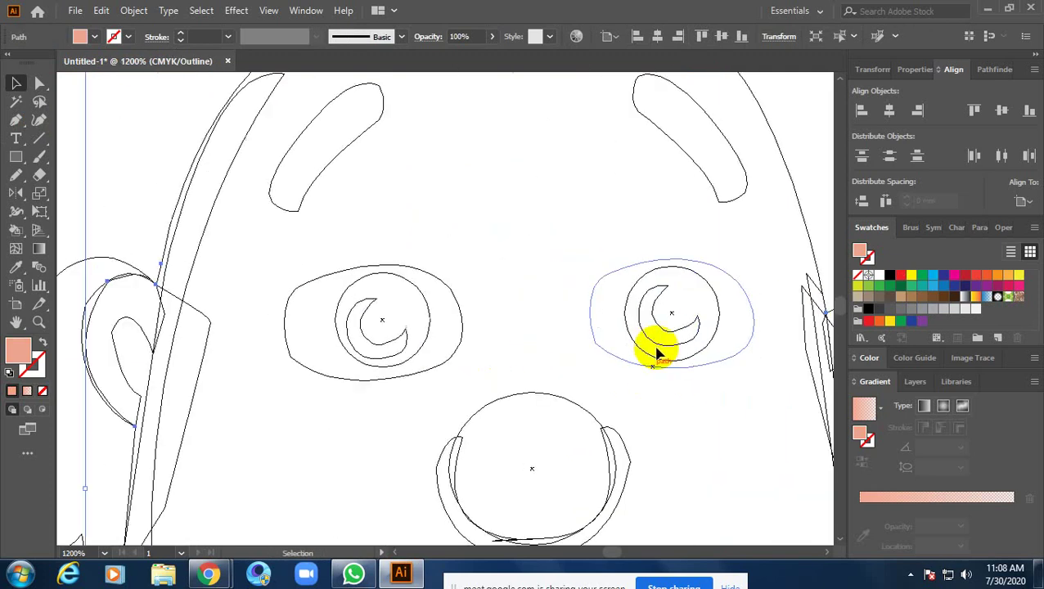
{"action": "right_click", "coordinate": [664, 275]}
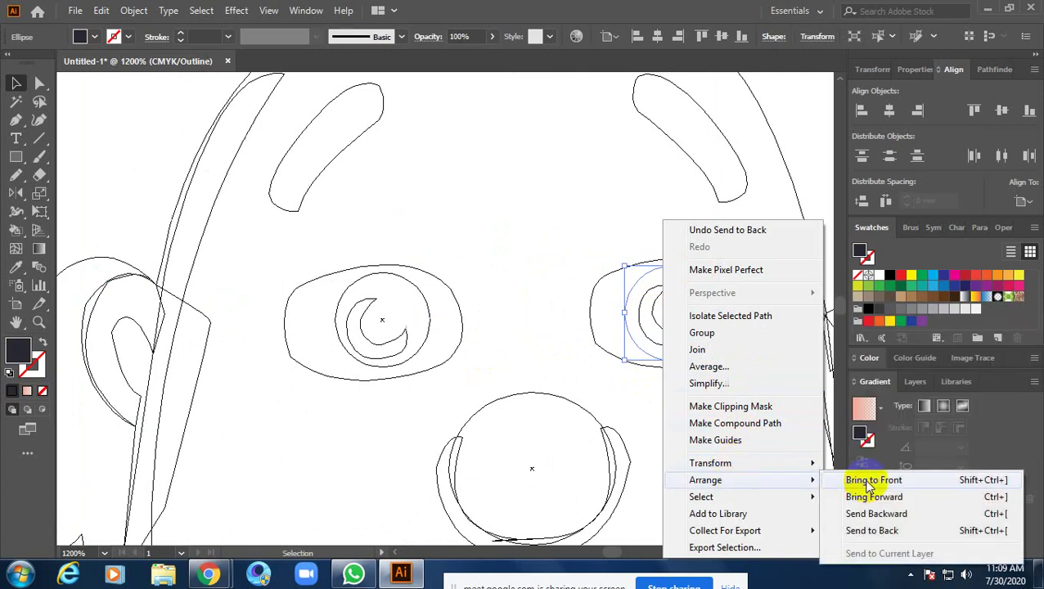
{"action": "left_click", "coordinate": [869, 486]}
{"action": "left_click", "coordinate": [673, 324]}
{"action": "right_click", "coordinate": [677, 324]}
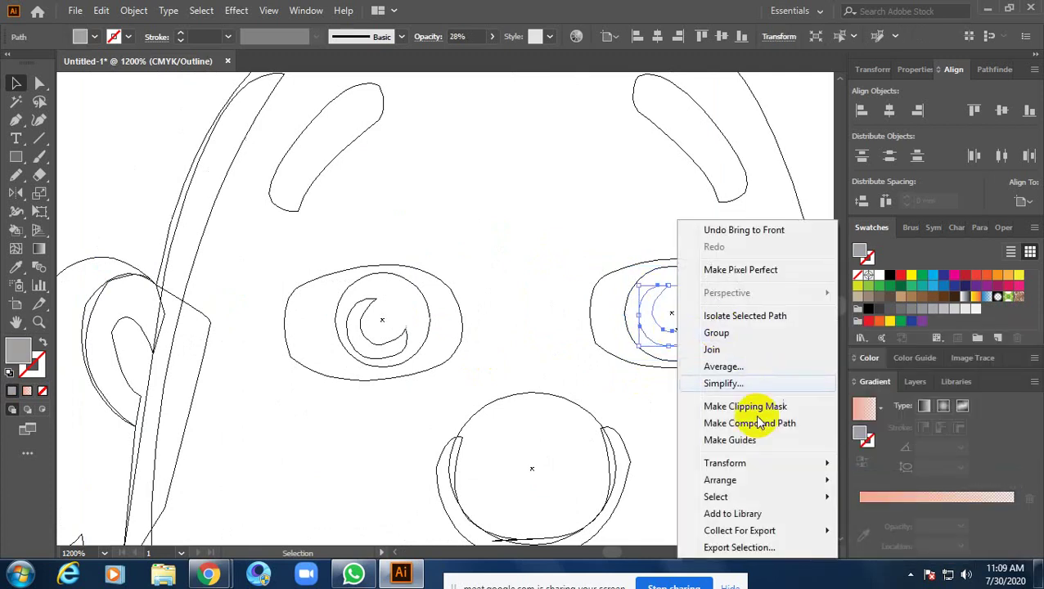
{"action": "mouse_move", "coordinate": [720, 480]}
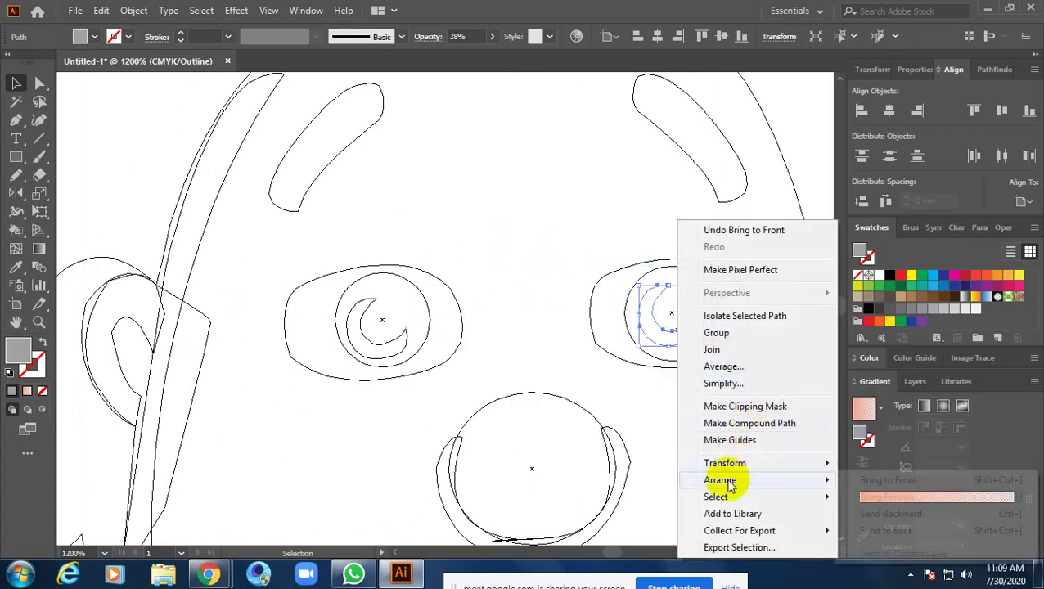
{"action": "left_click", "coordinate": [851, 480]}
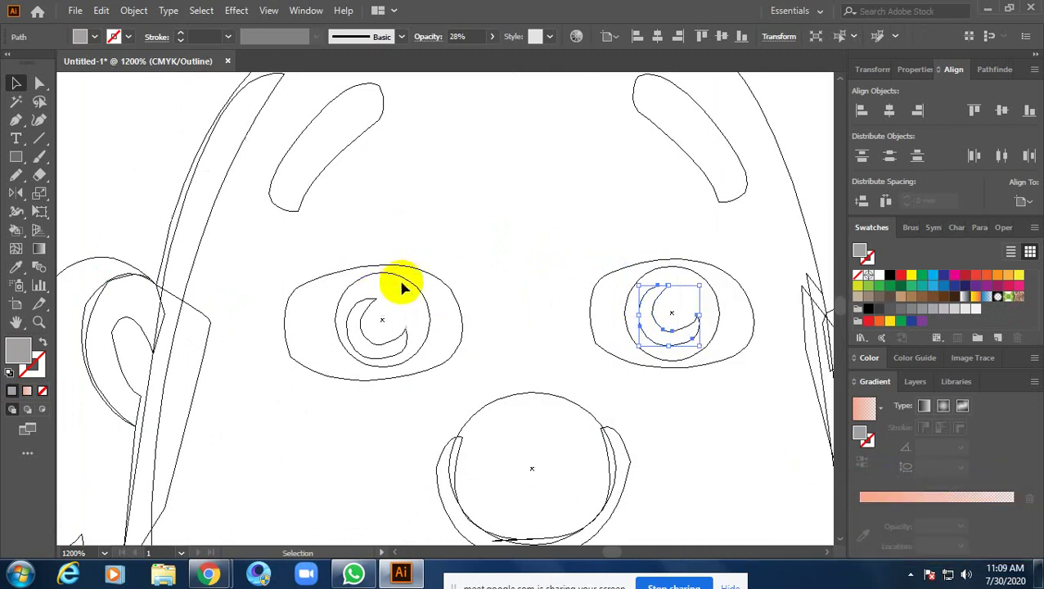
Bring the left eye's iris and pupil crescent to the front, then view the whole face
{"action": "left_click", "coordinate": [411, 282]}
{"action": "right_click", "coordinate": [409, 279]}
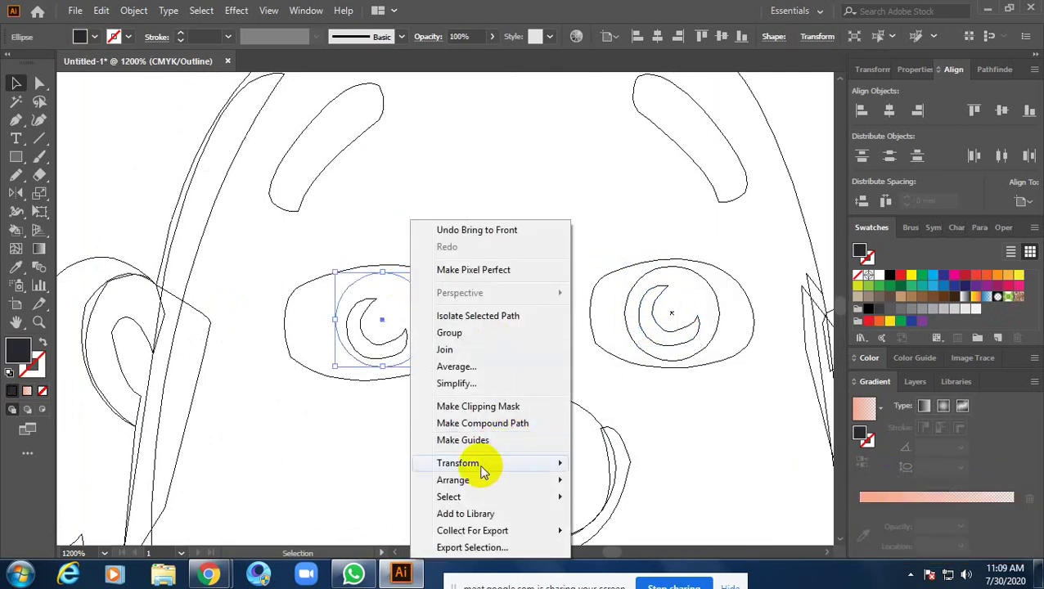
{"action": "mouse_move", "coordinate": [453, 481]}
{"action": "left_click", "coordinate": [628, 478]}
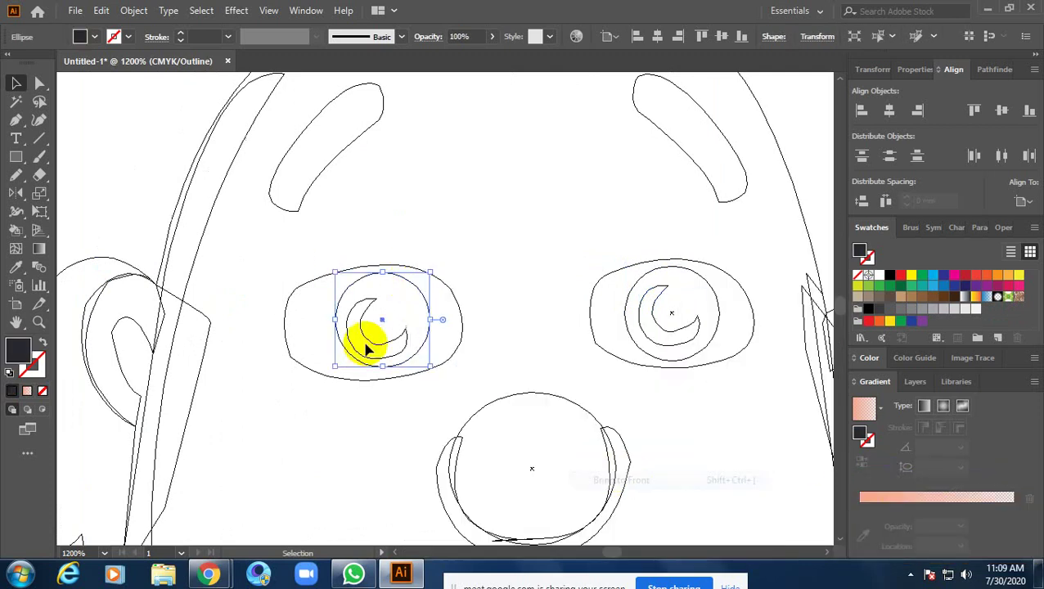
{"action": "left_click", "coordinate": [361, 325]}
{"action": "right_click", "coordinate": [362, 325]}
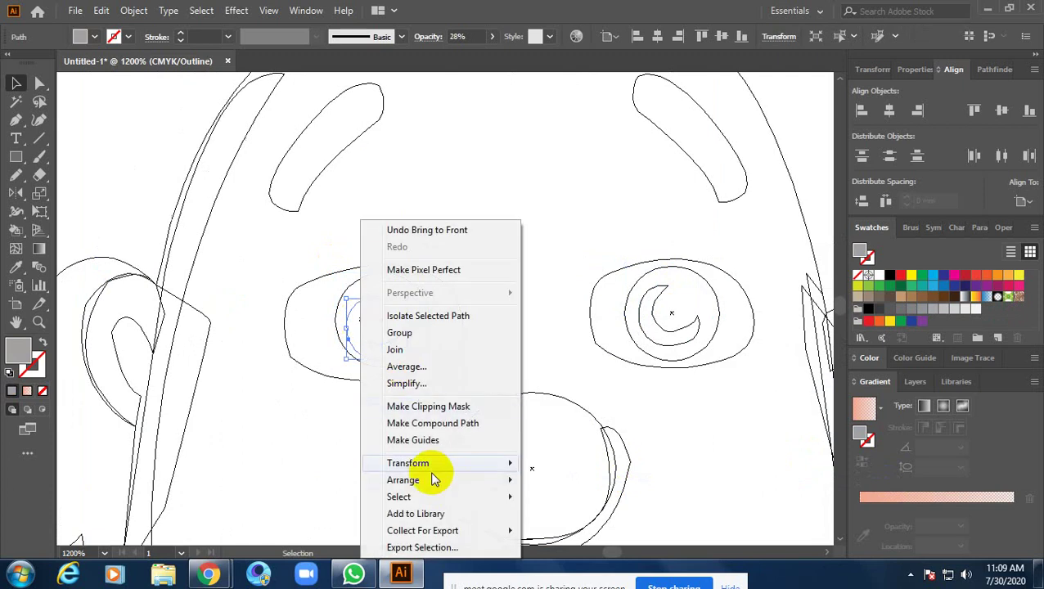
{"action": "left_click", "coordinate": [565, 479]}
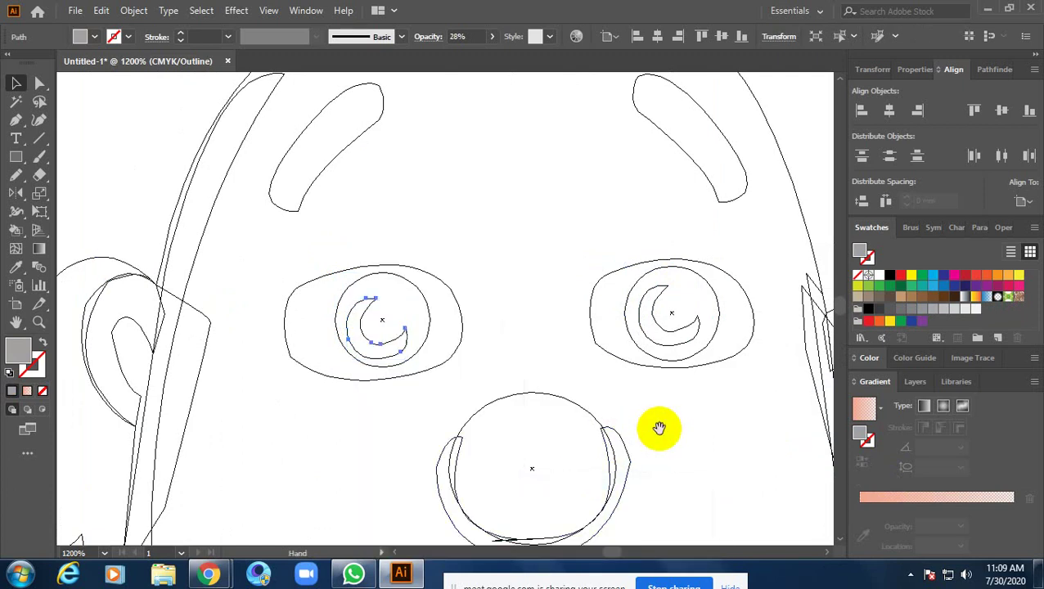
{"action": "mouse_move", "coordinate": [660, 426]}
{"action": "left_mouse_down"}
{"action": "mouse_move", "coordinate": [627, 407]}
{"action": "mouse_move", "coordinate": [593, 413]}
{"action": "left_mouse_up"}
{"action": "left_click_drag", "start_coordinate": [397, 228], "coordinate": [410, 344]}
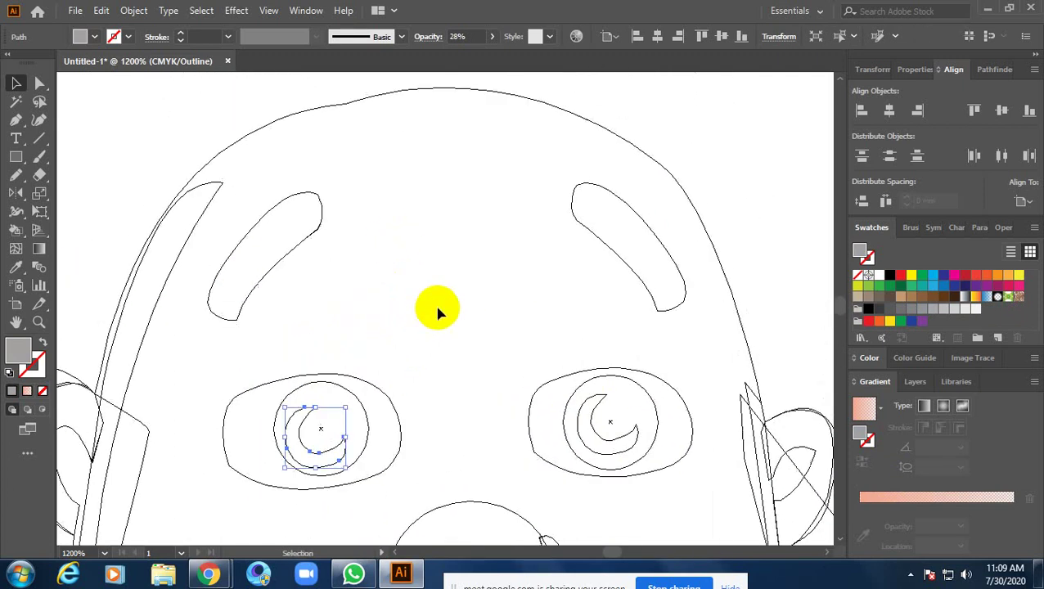
{"action": "left_click_drag", "start_coordinate": [462, 250], "coordinate": [531, 133]}
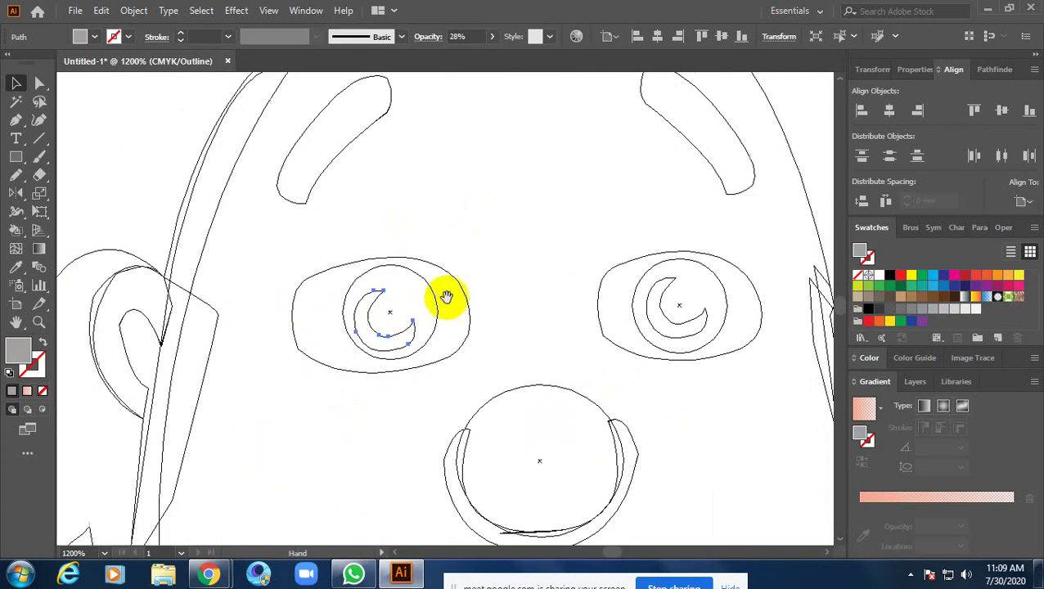
{"action": "left_click", "coordinate": [515, 258]}
{"action": "left_click_drag", "start_coordinate": [613, 336], "coordinate": [587, 306]}
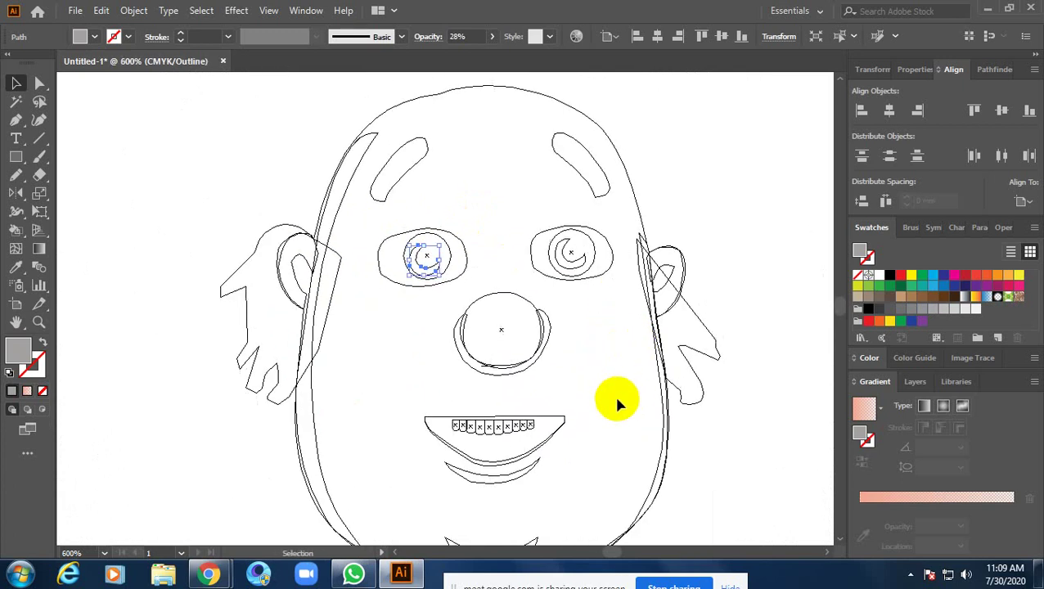
Bring the mouth shape, brown mouth interior and isolated mouth path to the front
{"action": "left_click", "coordinate": [513, 434]}
{"action": "right_click", "coordinate": [561, 422]}
{"action": "mouse_move", "coordinate": [602, 338]}
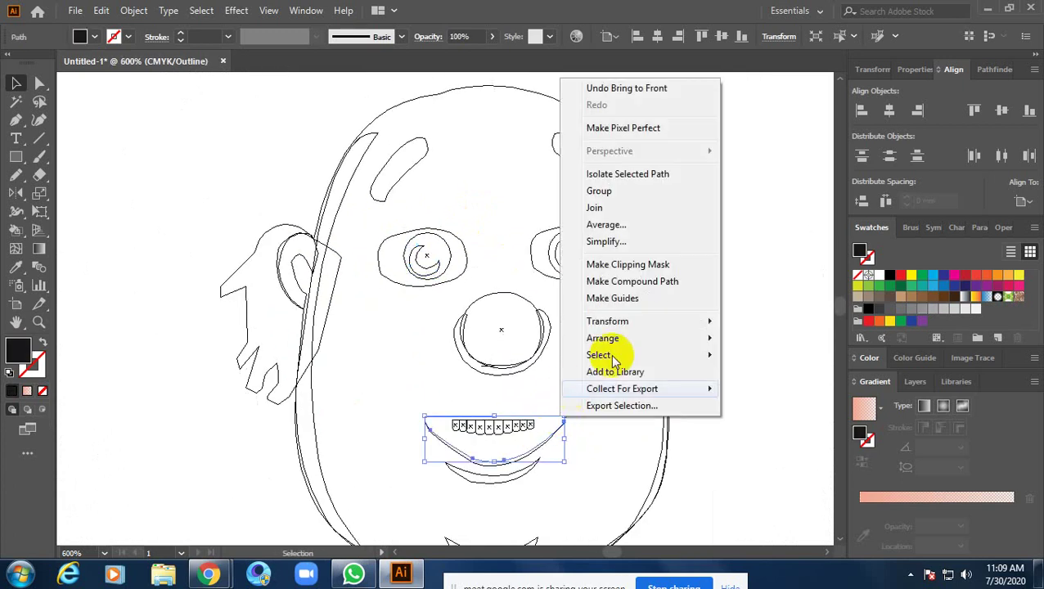
{"action": "left_click", "coordinate": [731, 339]}
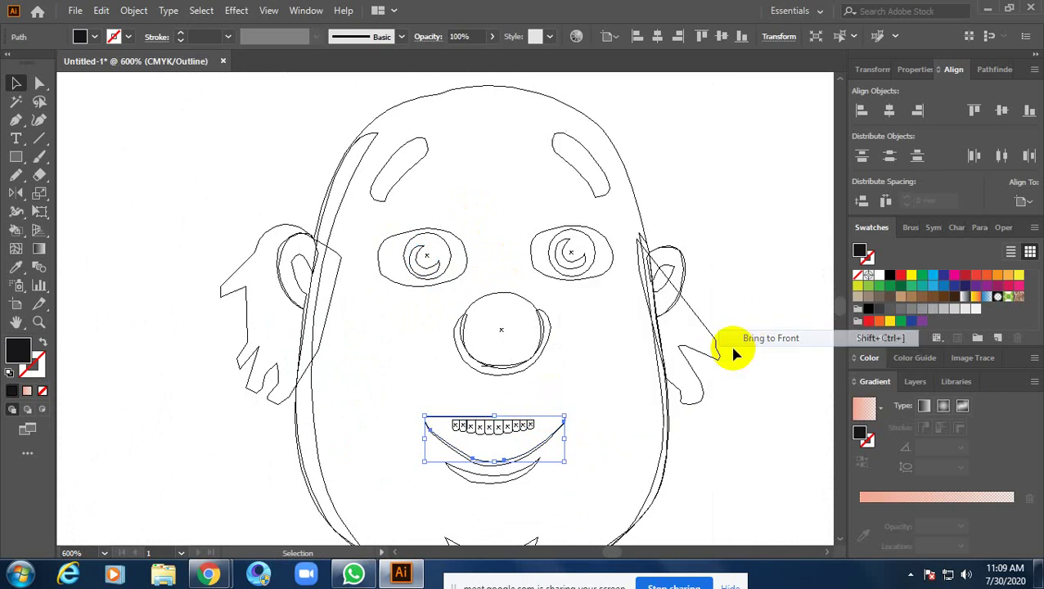
{"action": "left_click", "coordinate": [497, 453]}
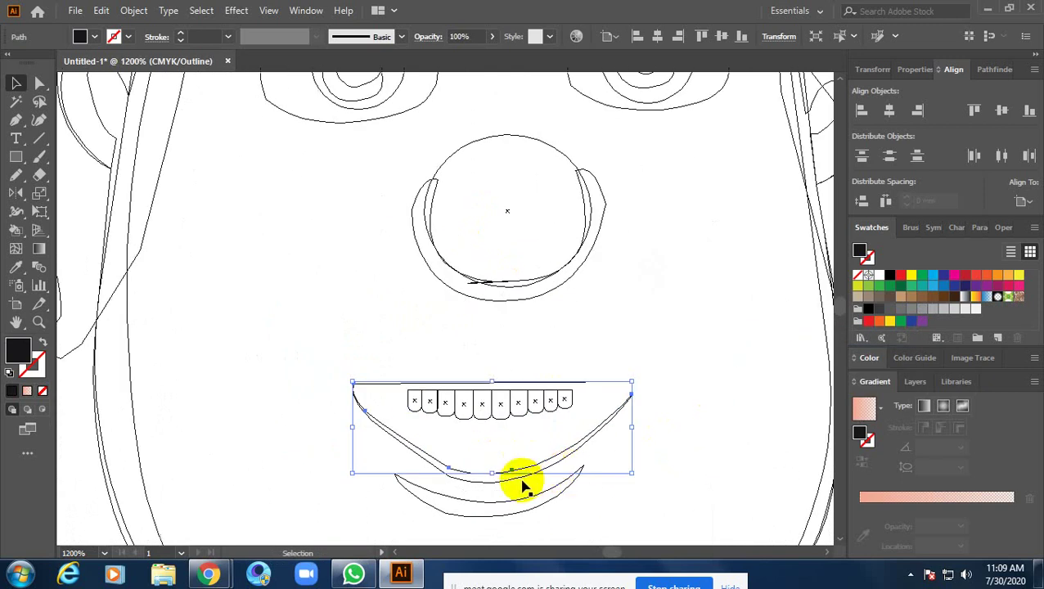
{"action": "left_click", "coordinate": [514, 483]}
{"action": "right_click", "coordinate": [515, 483]}
{"action": "mouse_move", "coordinate": [557, 400]}
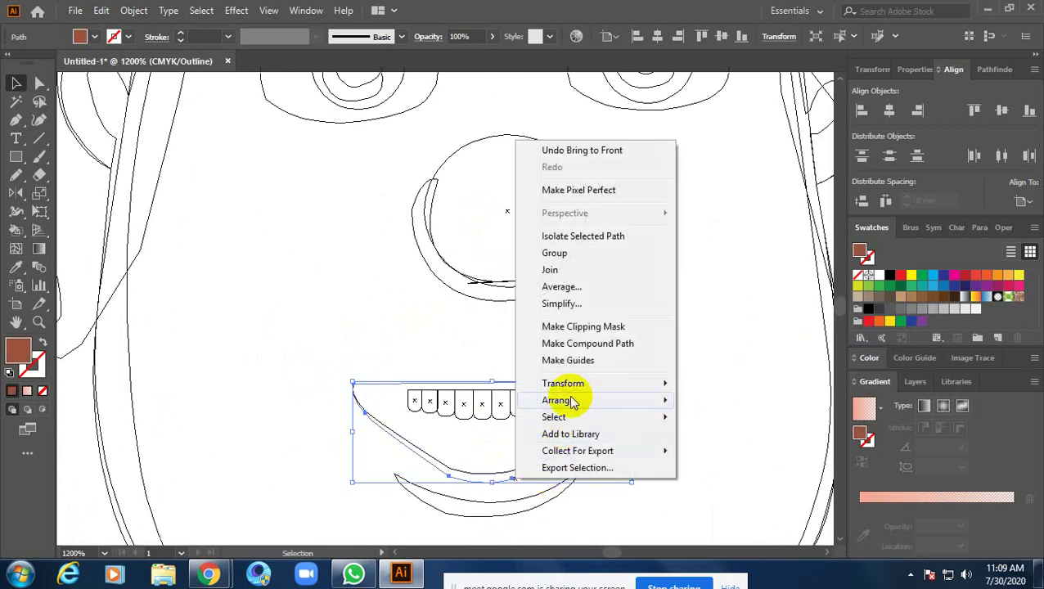
{"action": "left_click", "coordinate": [702, 403]}
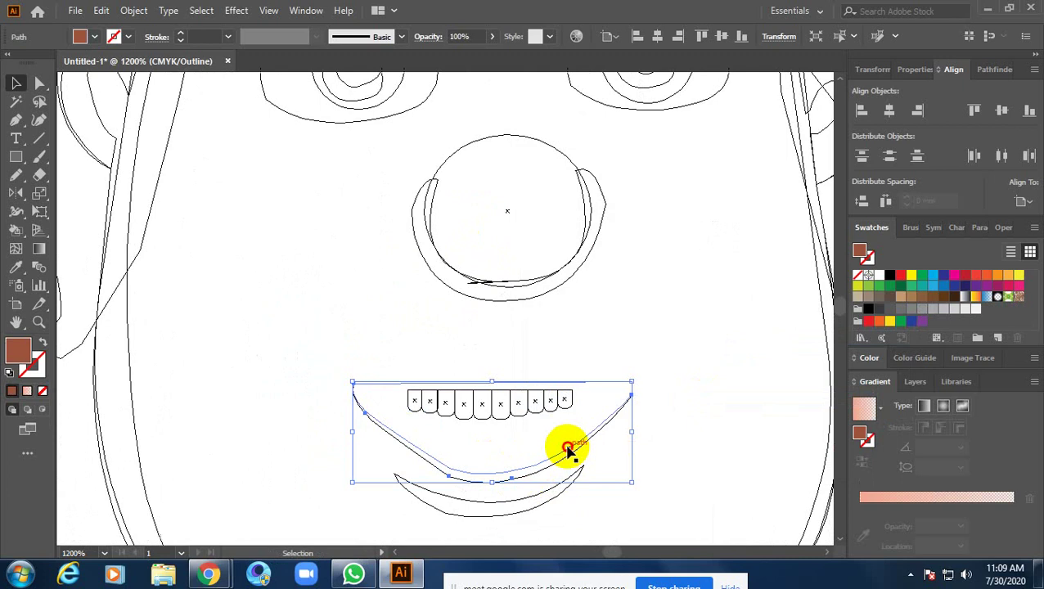
{"action": "double_click", "coordinate": [571, 449]}
{"action": "right_click", "coordinate": [571, 449]}
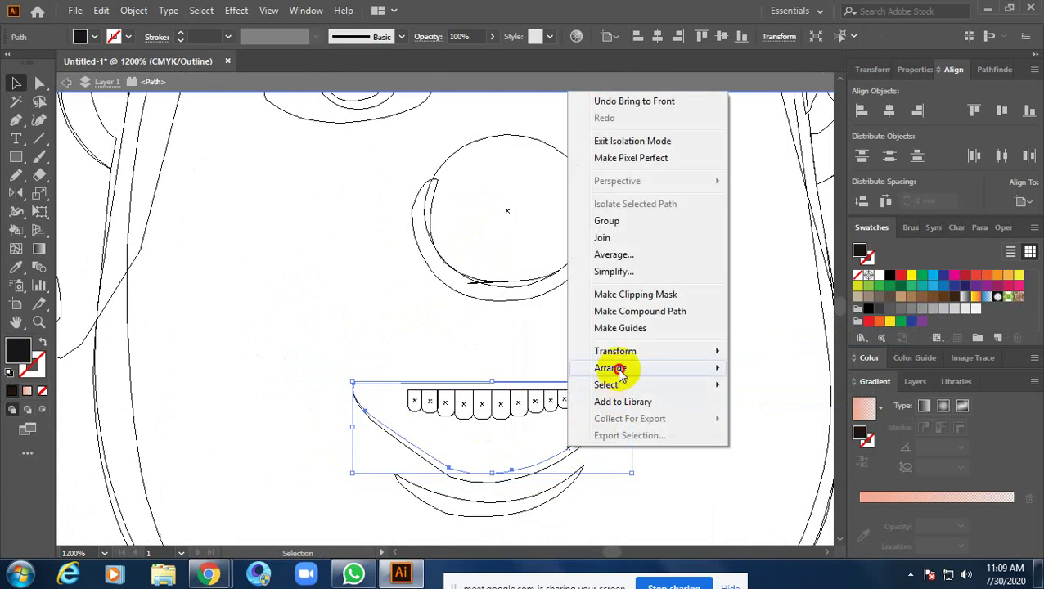
{"action": "left_click", "coordinate": [757, 365]}
{"action": "left_click", "coordinate": [725, 394]}
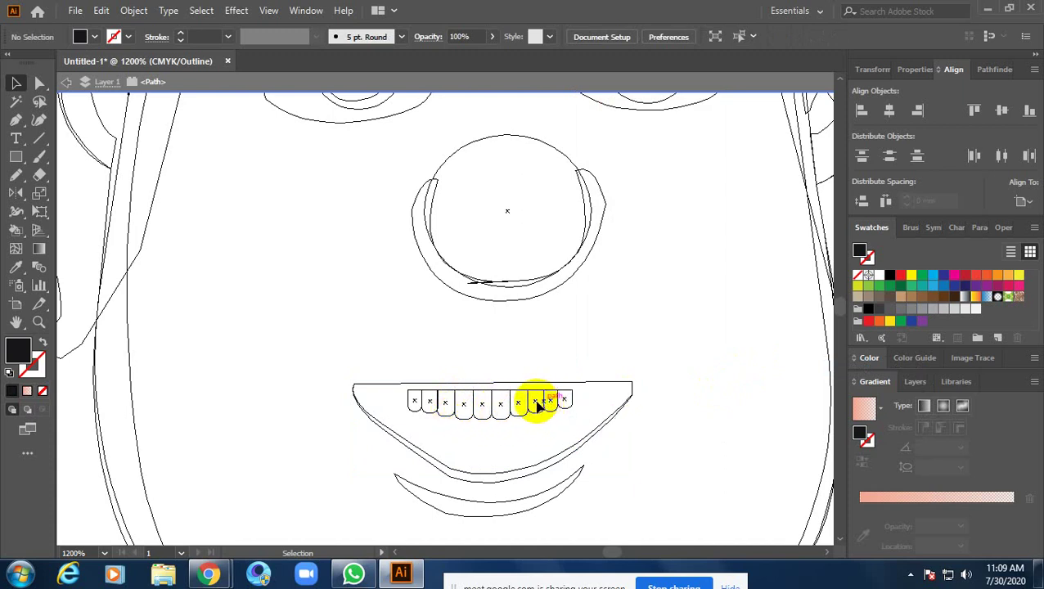
Bring the teeth group in front of the mouth
{"action": "scroll", "coordinate": [558, 401], "scroll_direction": "up", "scroll_amount": 3}
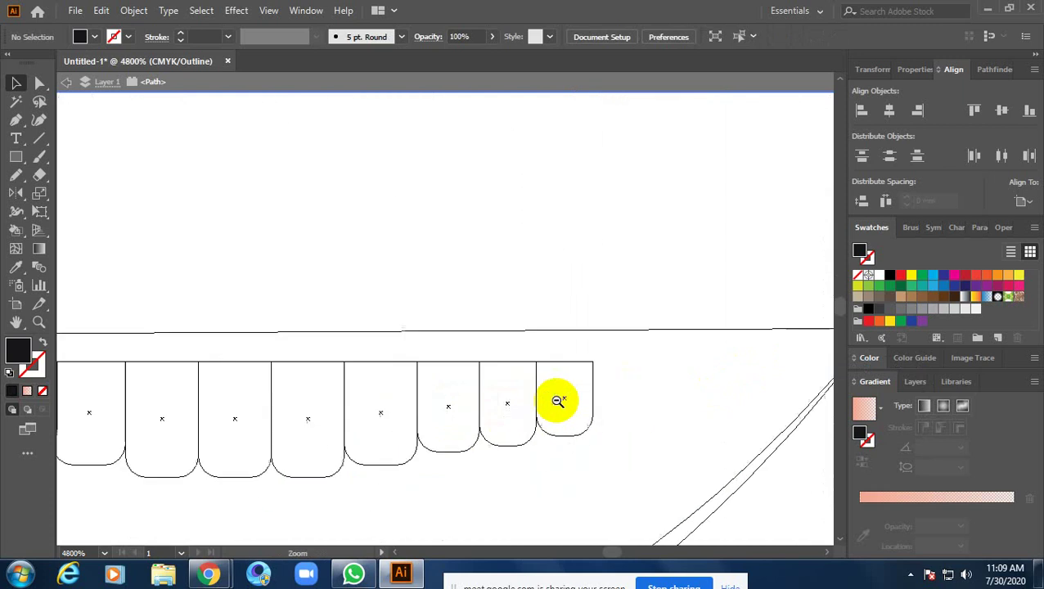
{"action": "left_click", "coordinate": [583, 366]}
{"action": "right_click", "coordinate": [582, 363]}
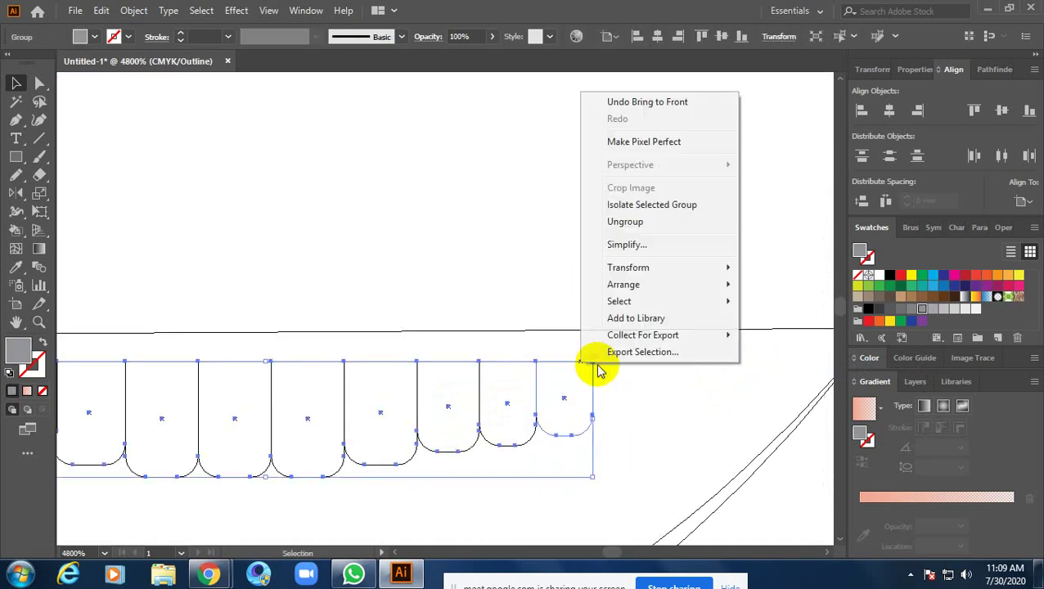
{"action": "mouse_move", "coordinate": [624, 284]}
{"action": "left_click", "coordinate": [769, 284]}
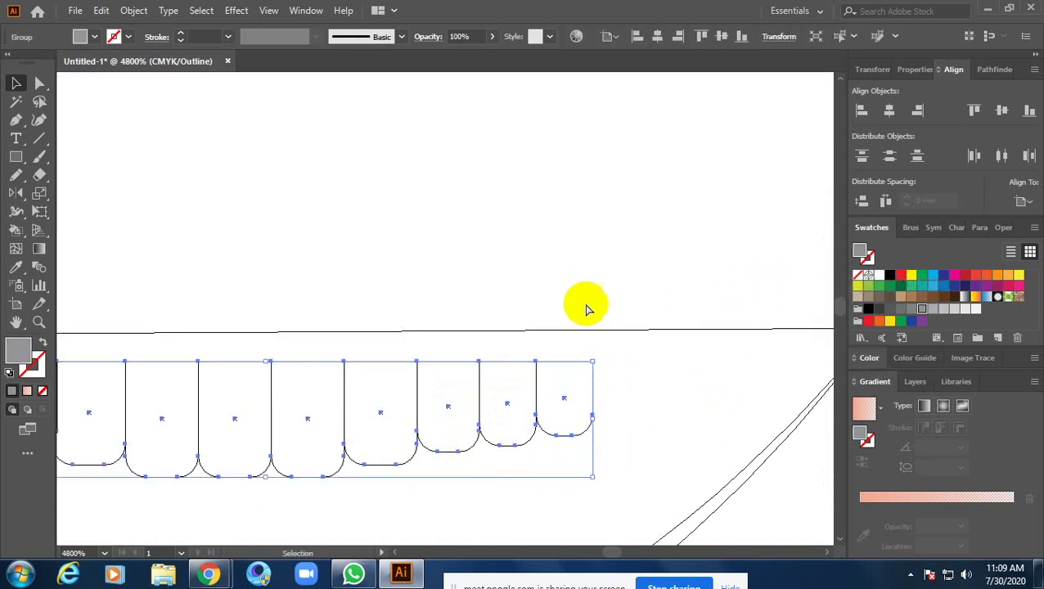
{"action": "scroll", "coordinate": [588, 307], "scroll_direction": "down", "scroll_amount": 3}
Return to Preview mode and set the teeth fill to light grey DDDDDD
{"action": "key", "text": "ctrl+y"}
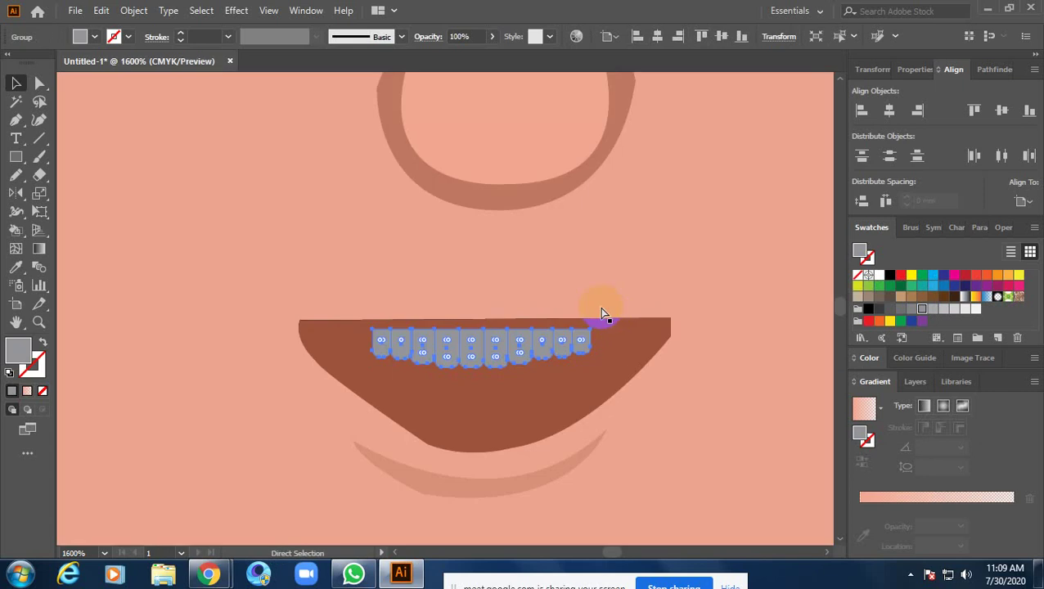
{"action": "left_click", "coordinate": [93, 38]}
{"action": "left_click", "coordinate": [31, 63]}
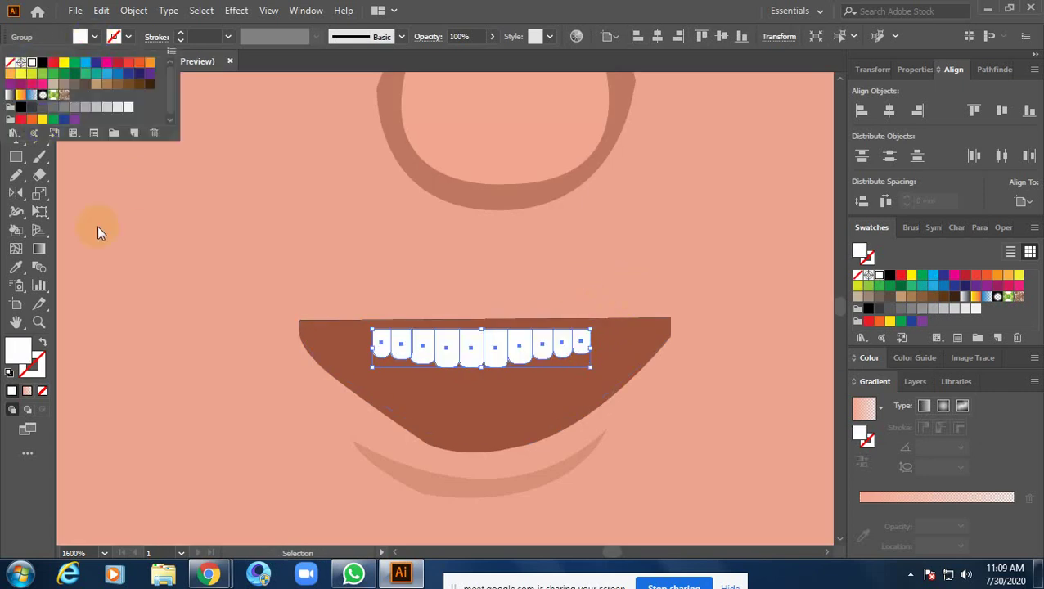
{"action": "double_click", "coordinate": [20, 351]}
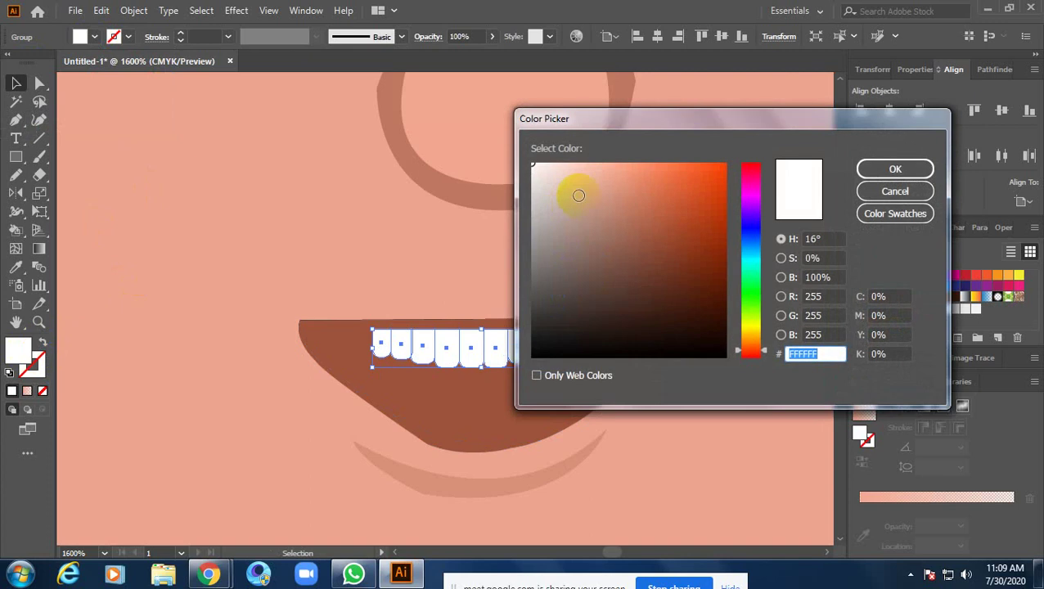
{"action": "left_click", "coordinate": [532, 193]}
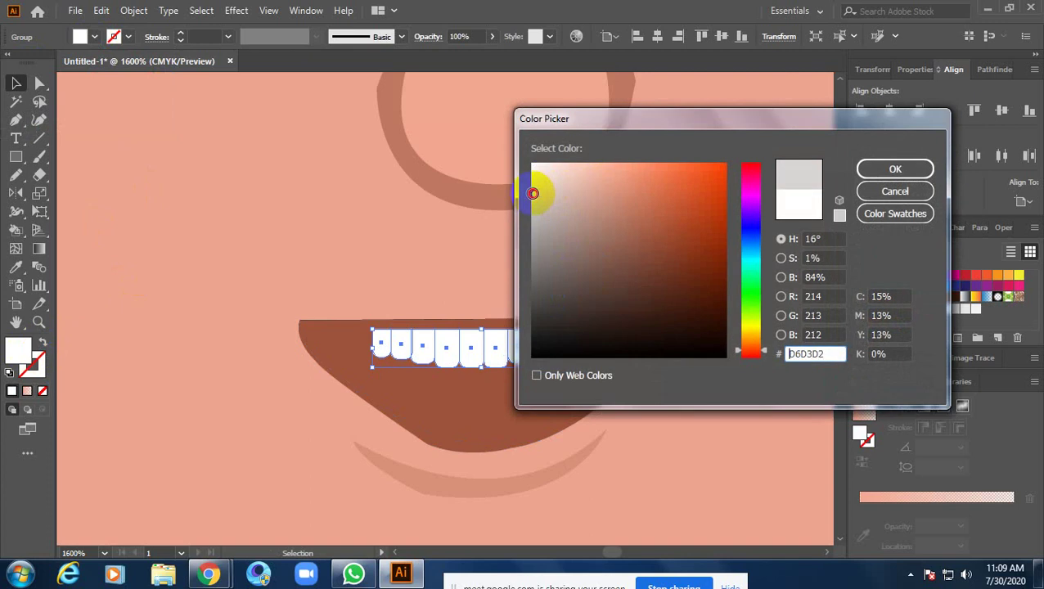
{"action": "left_click", "coordinate": [895, 168]}
Zoom and pan to frame the whole face and the right-side hair
{"action": "left_click", "coordinate": [659, 270]}
{"action": "key", "text": "ctrl+minus"}
{"action": "key", "text": "ctrl+minus"}
{"action": "key", "text": "ctrl+minus"}
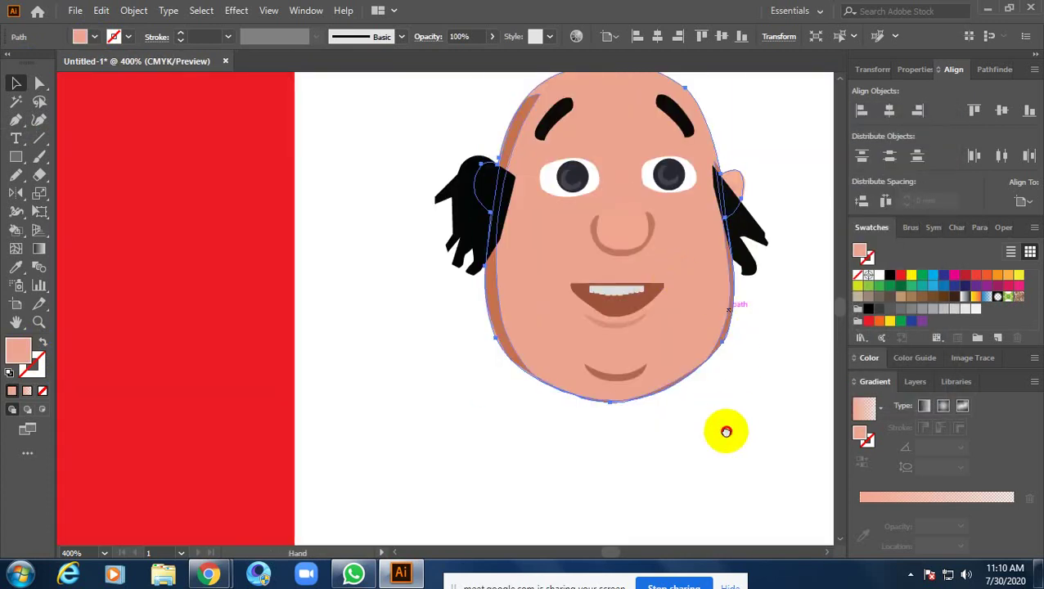
{"action": "left_click_drag", "start_coordinate": [762, 348], "coordinate": [658, 421]}
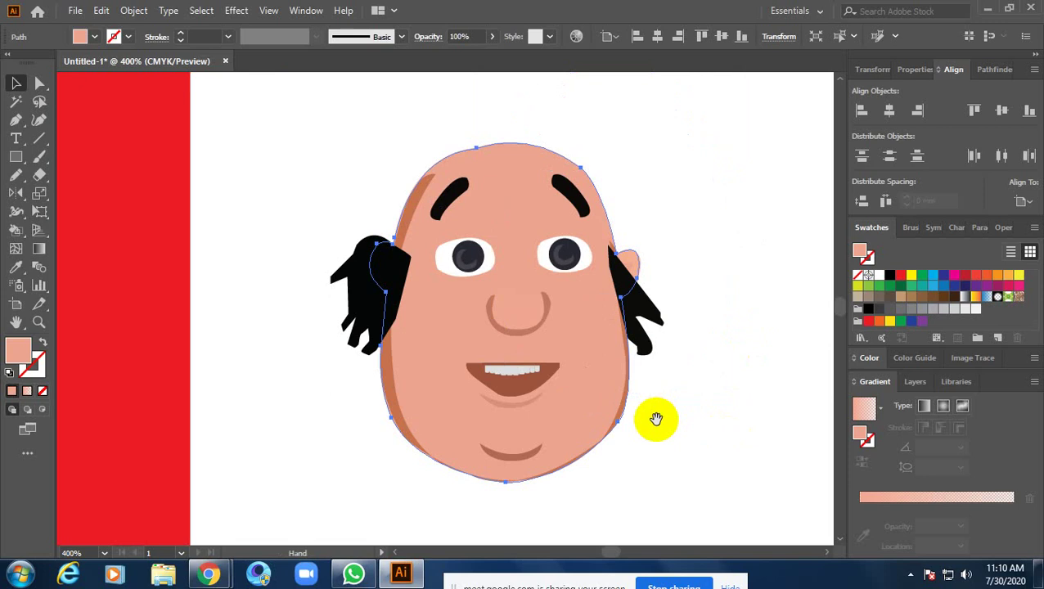
{"action": "key", "text": "space"}
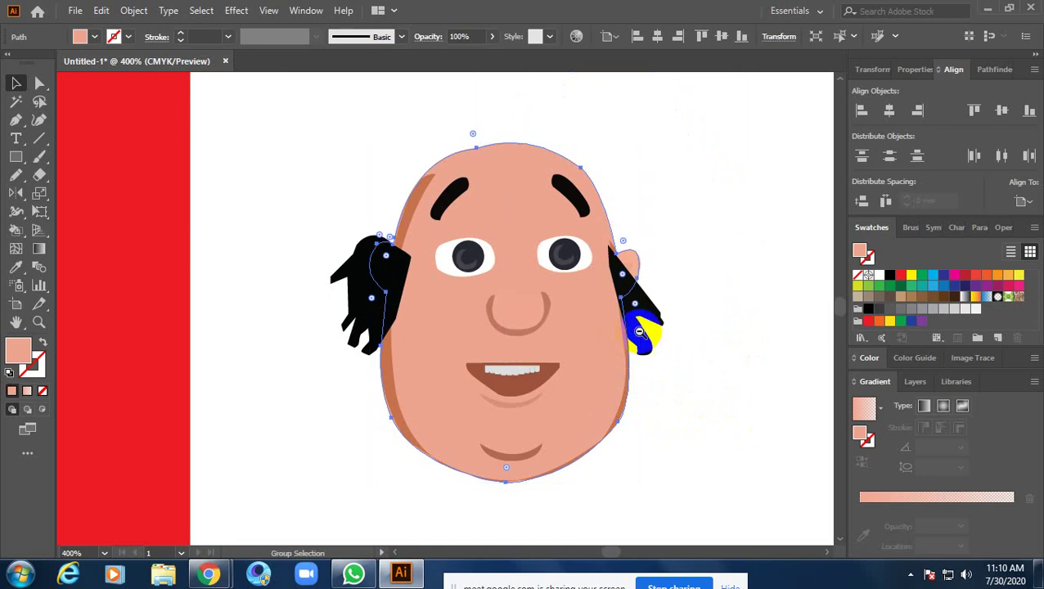
{"action": "left_click", "coordinate": [648, 312]}
{"action": "left_click", "coordinate": [651, 315], "text": "alt"}
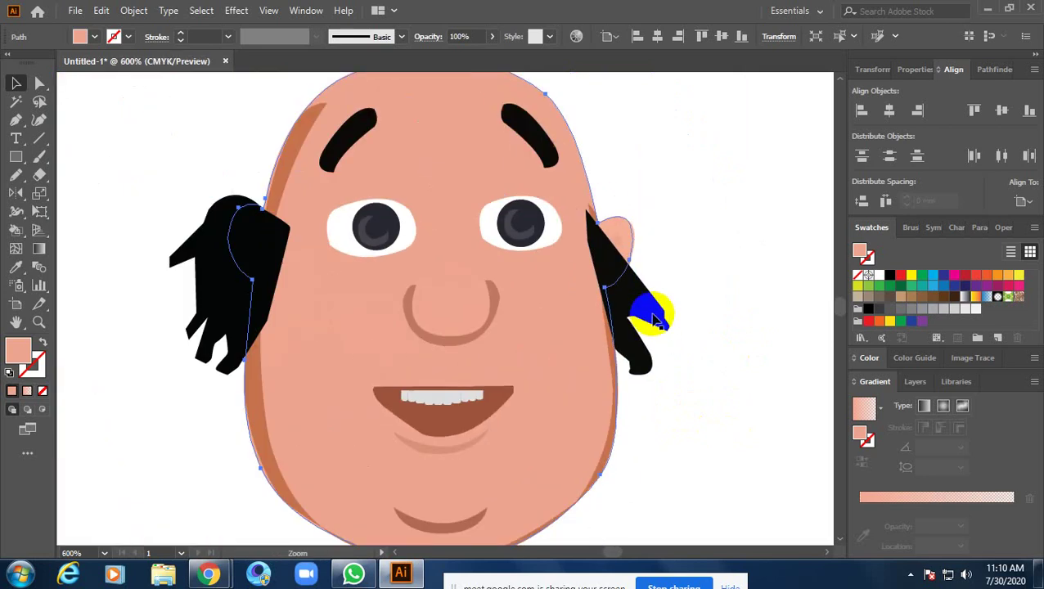
{"action": "left_click_drag", "start_coordinate": [693, 319], "coordinate": [693, 317]}
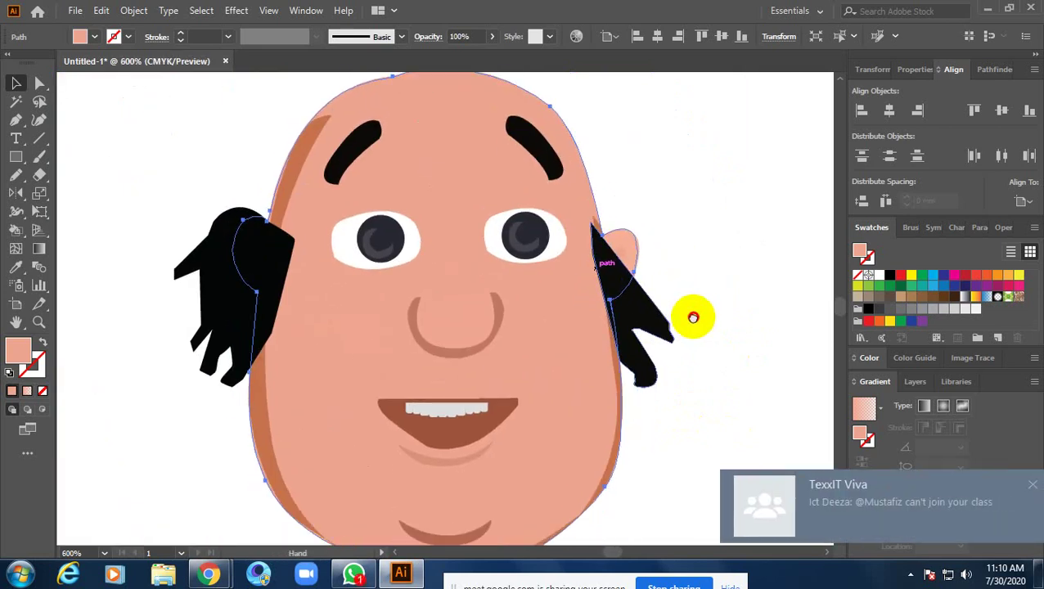
{"action": "key", "text": "space"}
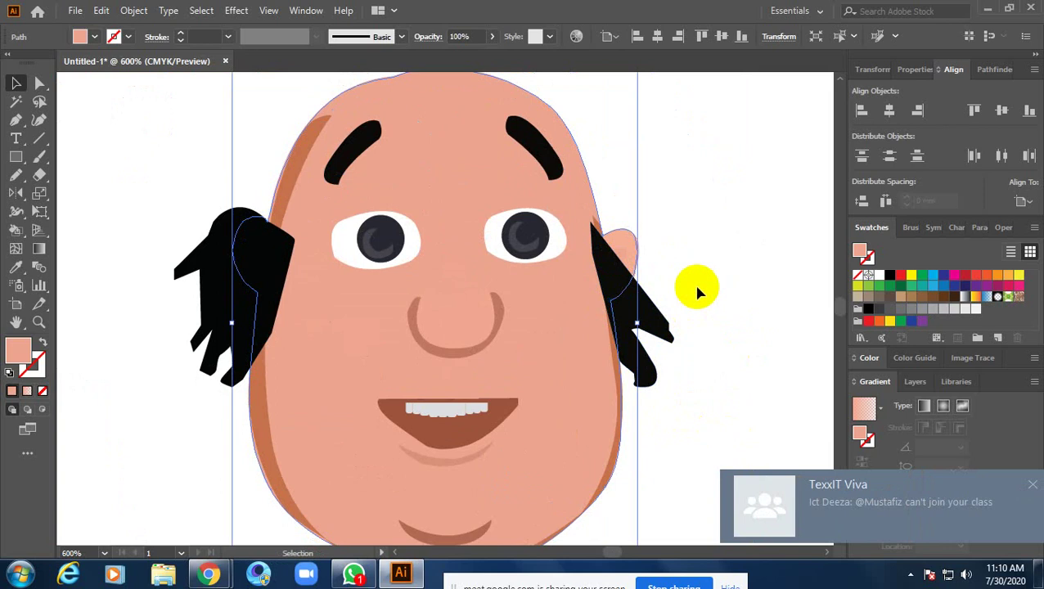
Send the left and right black hair tufts to the back, behind the head and ears
{"action": "left_click", "coordinate": [652, 314]}
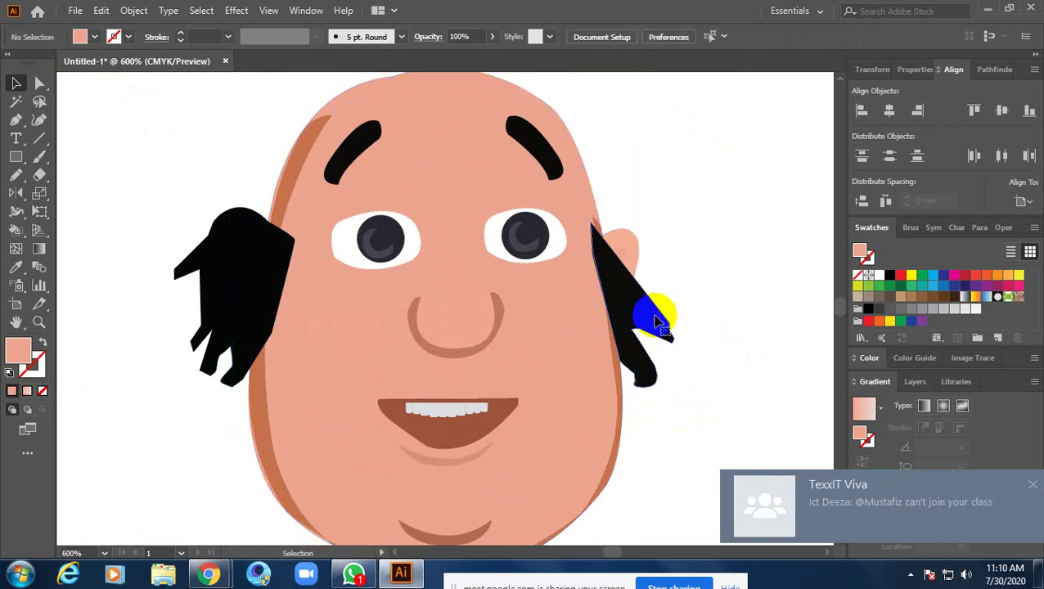
{"action": "left_click", "coordinate": [238, 296], "text": "shift"}
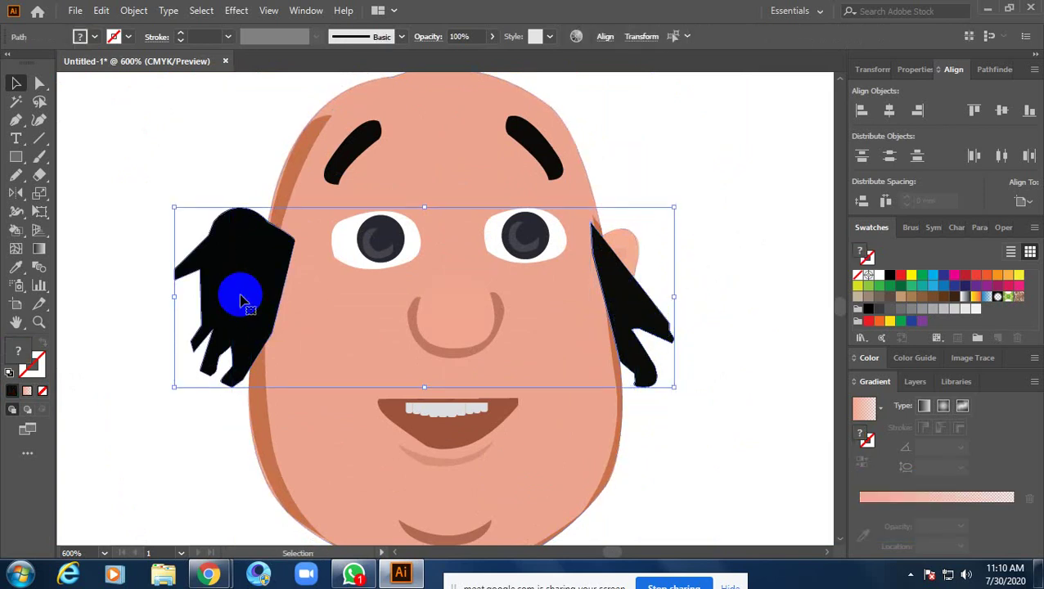
{"action": "right_click", "coordinate": [240, 300]}
{"action": "mouse_move", "coordinate": [283, 480]}
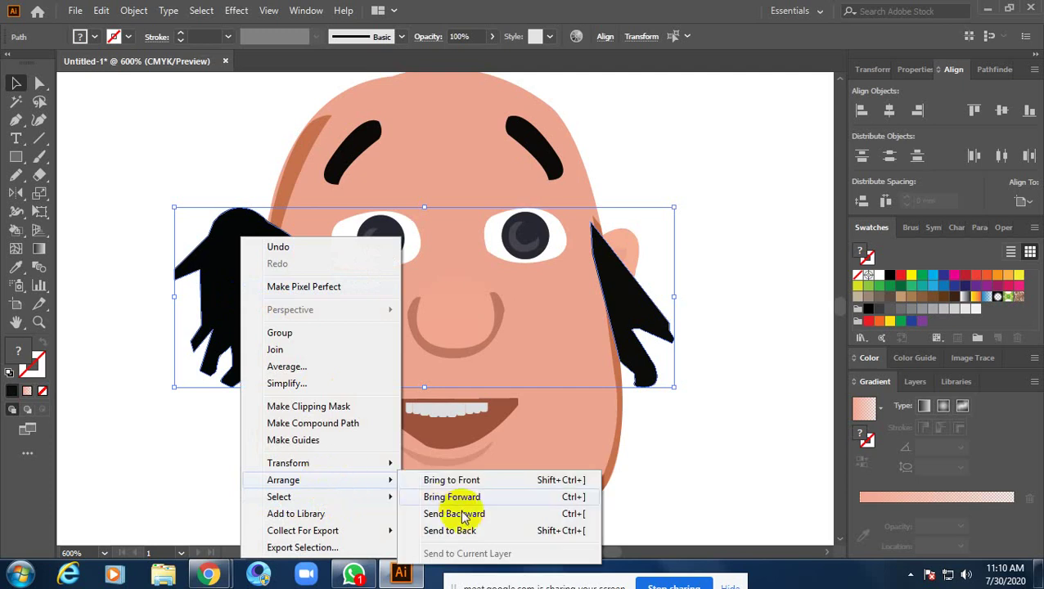
{"action": "left_click", "coordinate": [469, 532]}
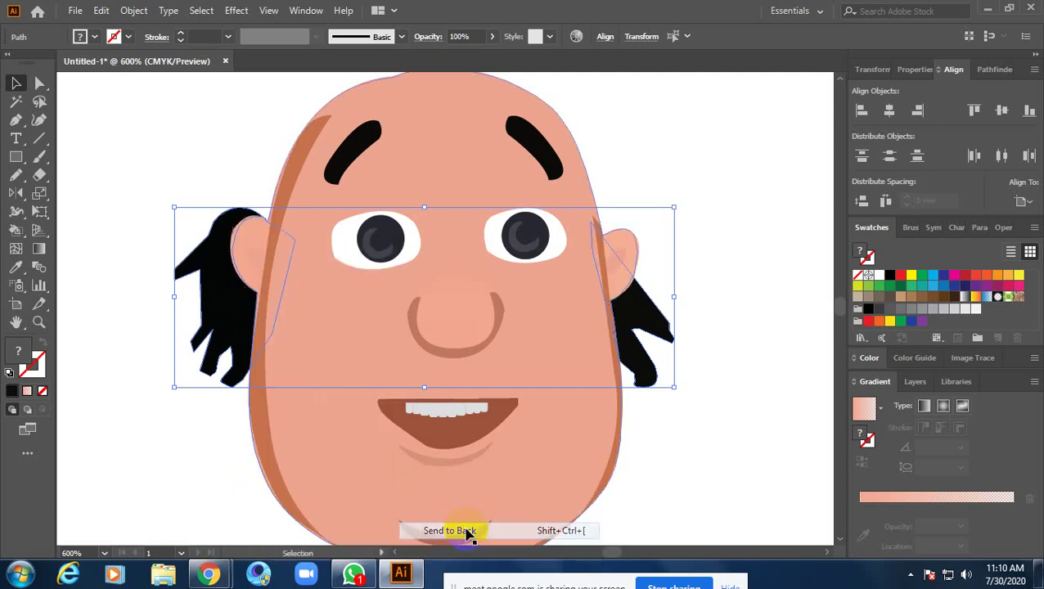
{"action": "left_click", "coordinate": [739, 309]}
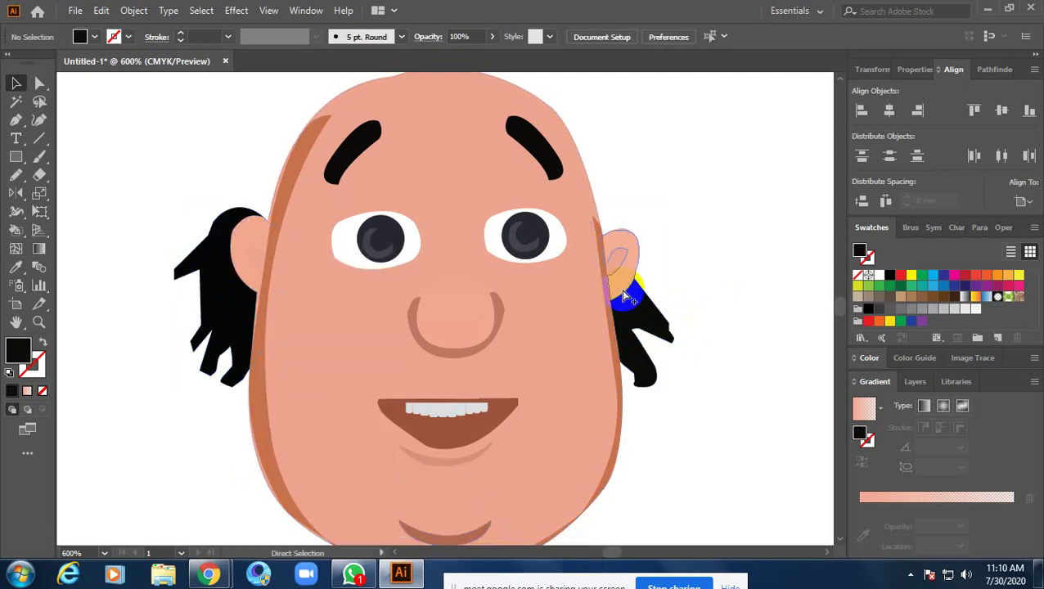
{"action": "scroll", "coordinate": [622, 245], "scroll_direction": "up", "scroll_amount": 1}
{"action": "scroll", "coordinate": [626, 251], "scroll_direction": "up", "scroll_amount": 1}
Try a more saturated orange fill on the right ear, then undo it
{"action": "left_click", "coordinate": [621, 247]}
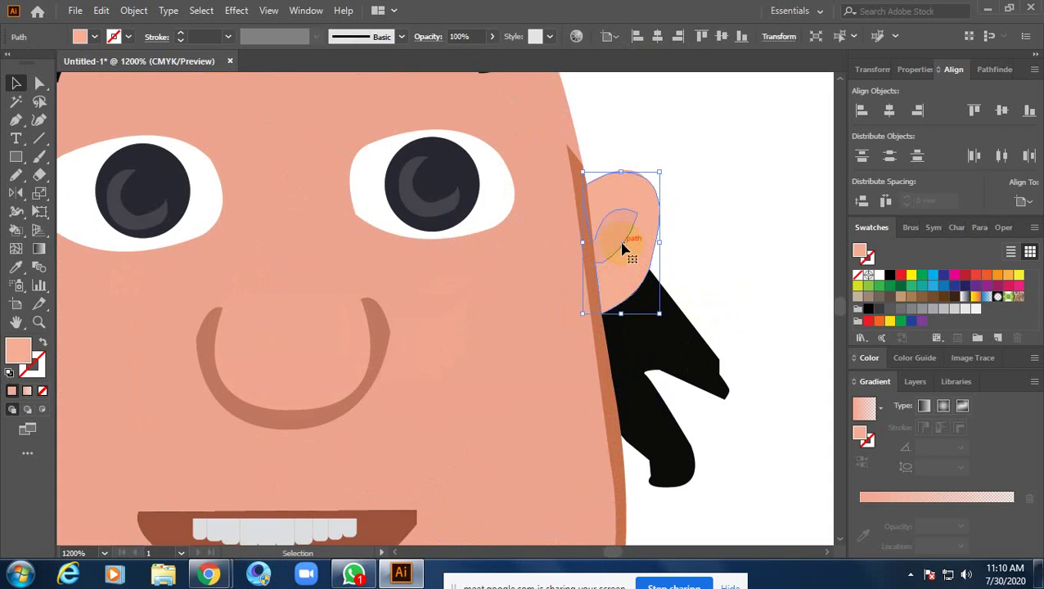
{"action": "double_click", "coordinate": [19, 350]}
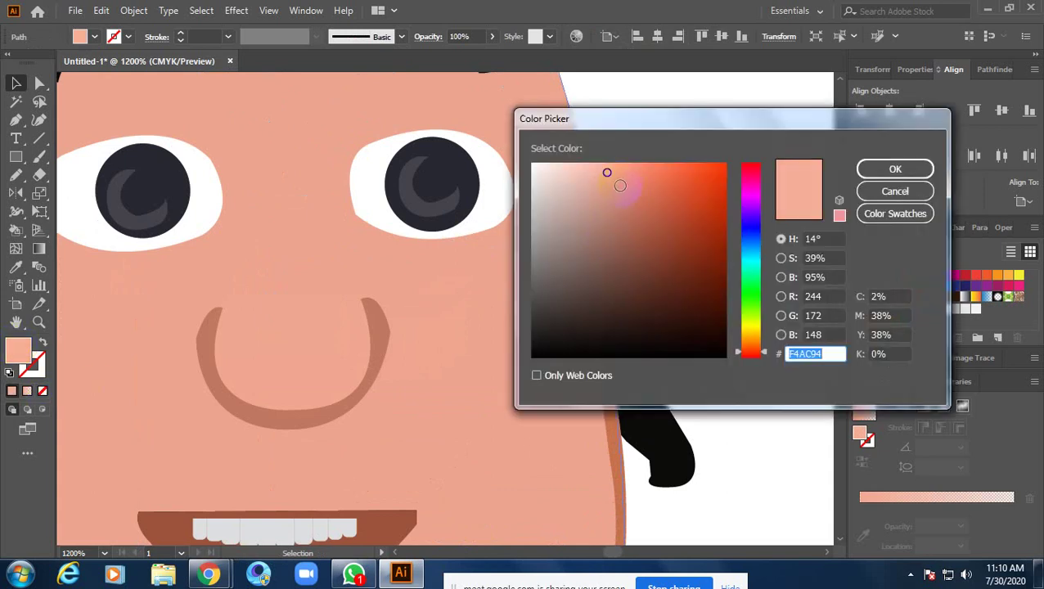
{"action": "mouse_move", "coordinate": [621, 186]}
{"action": "left_mouse_down"}
{"action": "mouse_move", "coordinate": [634, 168]}
{"action": "mouse_move", "coordinate": [655, 169]}
{"action": "left_mouse_up"}
{"action": "left_click", "coordinate": [894, 169]}
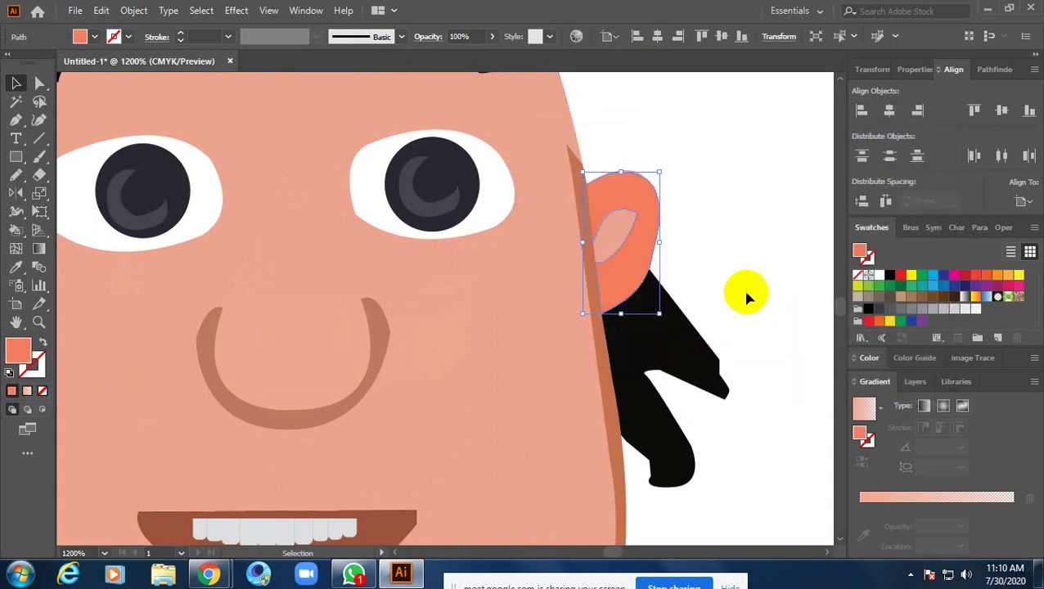
{"action": "key", "text": "ctrl+z"}
Check the right ear path, then zoom in toward the left ear
{"action": "left_click", "coordinate": [709, 245]}
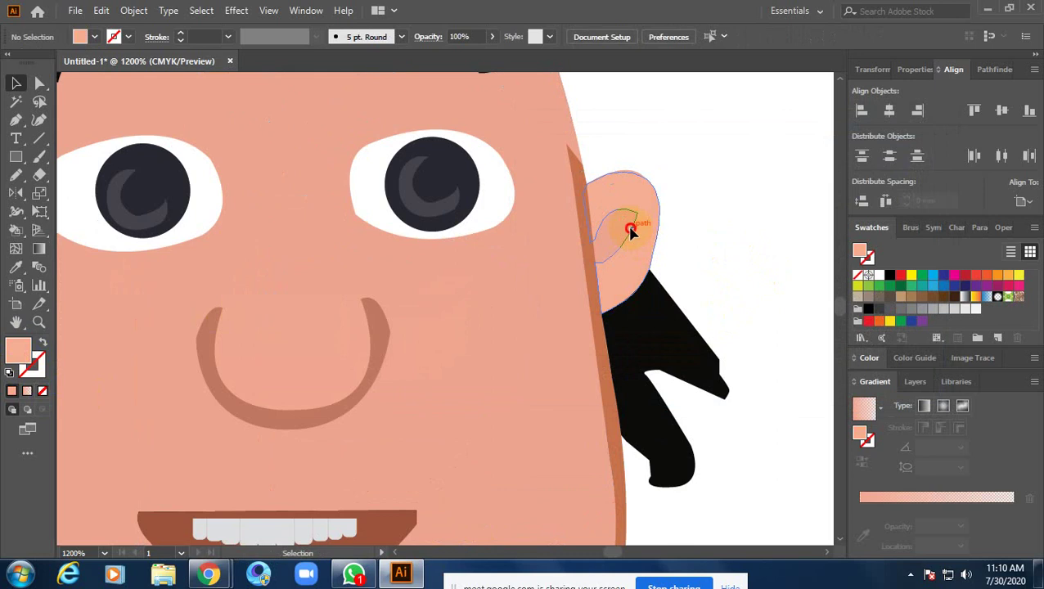
{"action": "left_click", "coordinate": [622, 234]}
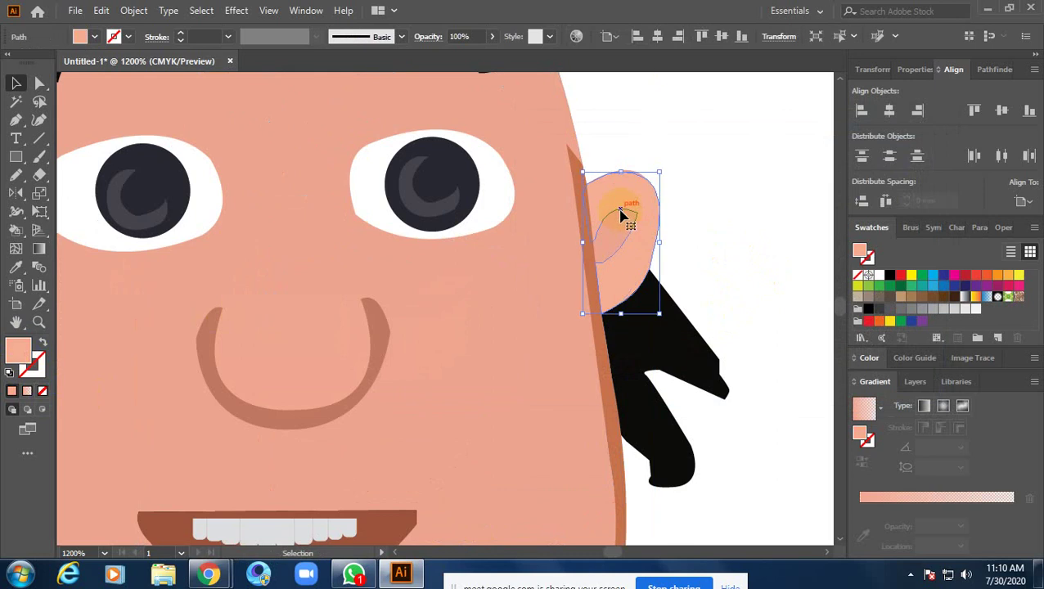
{"action": "left_click", "coordinate": [696, 225]}
{"action": "scroll", "coordinate": [357, 337], "scroll_direction": "down", "scroll_amount": 5}
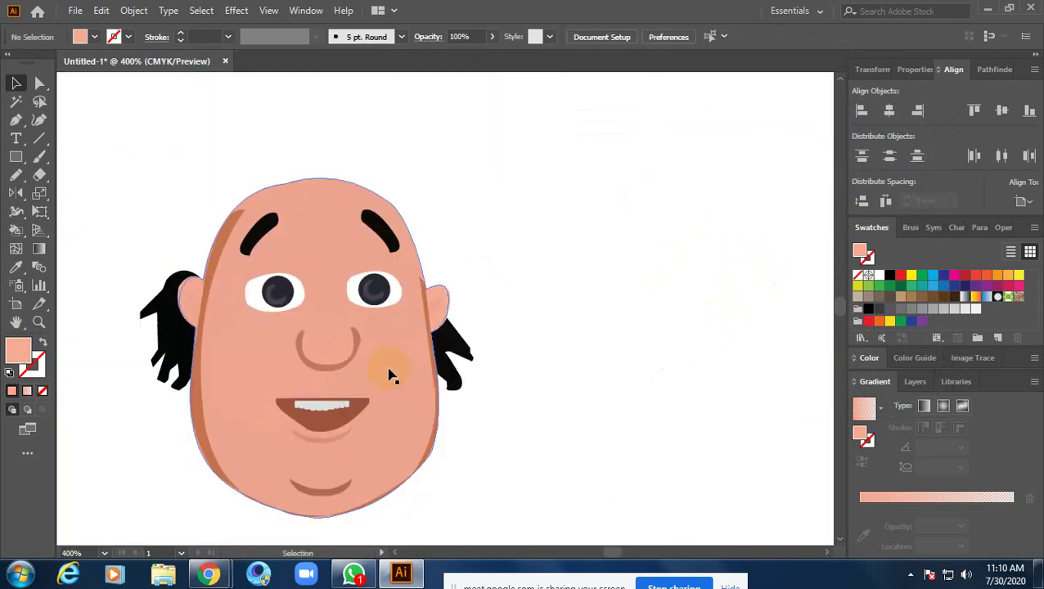
{"action": "scroll", "coordinate": [415, 373], "scroll_direction": "up", "scroll_amount": 1}
{"action": "scroll", "coordinate": [455, 401], "scroll_direction": "up", "scroll_amount": 1}
{"action": "scroll", "coordinate": [362, 349], "scroll_direction": "up", "scroll_amount": 2}
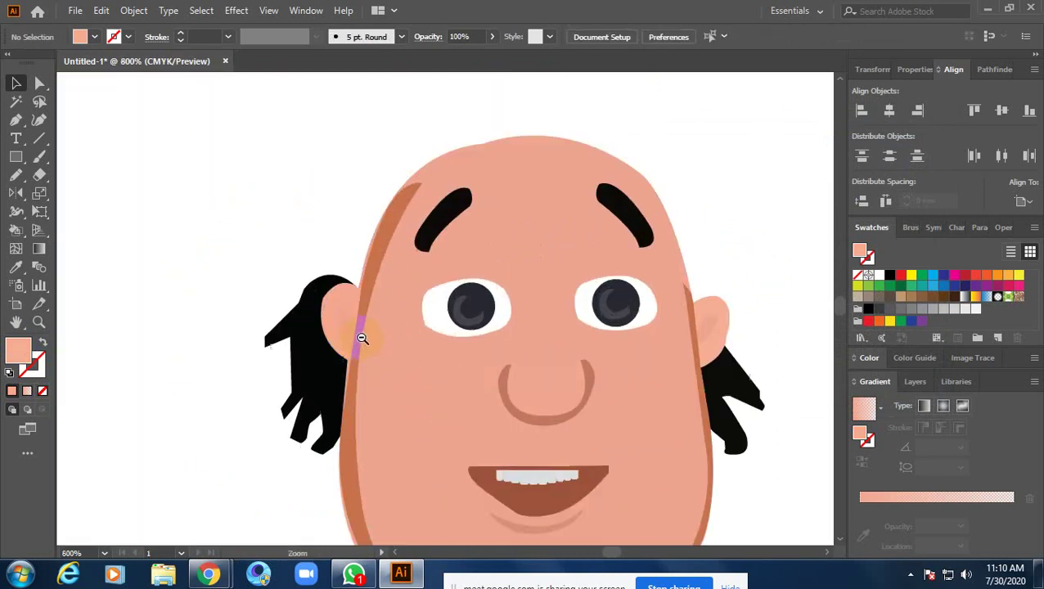
{"action": "scroll", "coordinate": [361, 336], "scroll_direction": "up", "scroll_amount": 2}
In Outline view, bring the left ear's inner shading path to the front, then return to Preview
{"action": "left_click", "coordinate": [330, 293]}
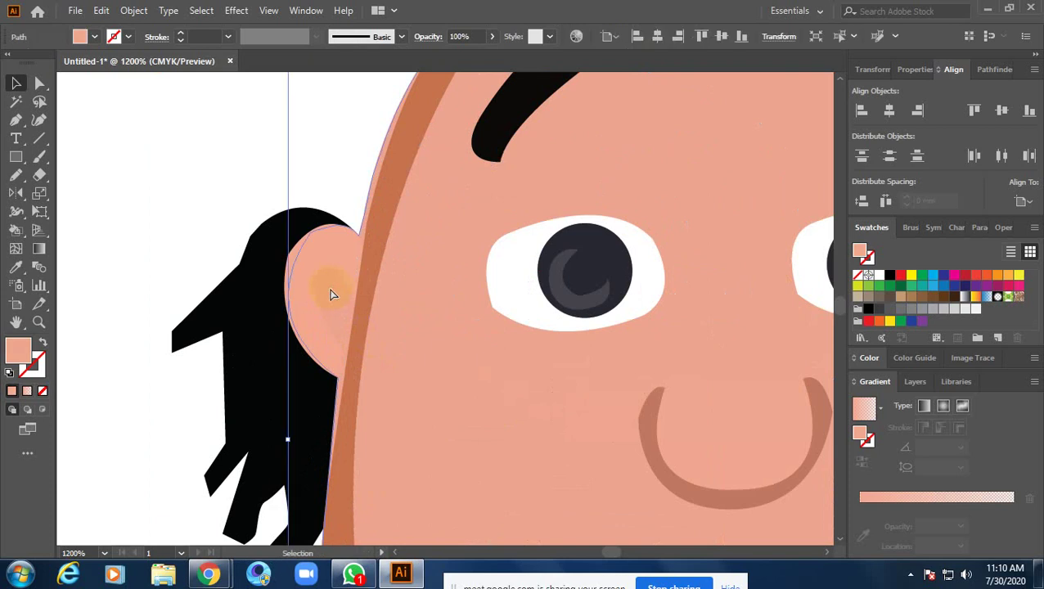
{"action": "key", "text": "ctrl+y"}
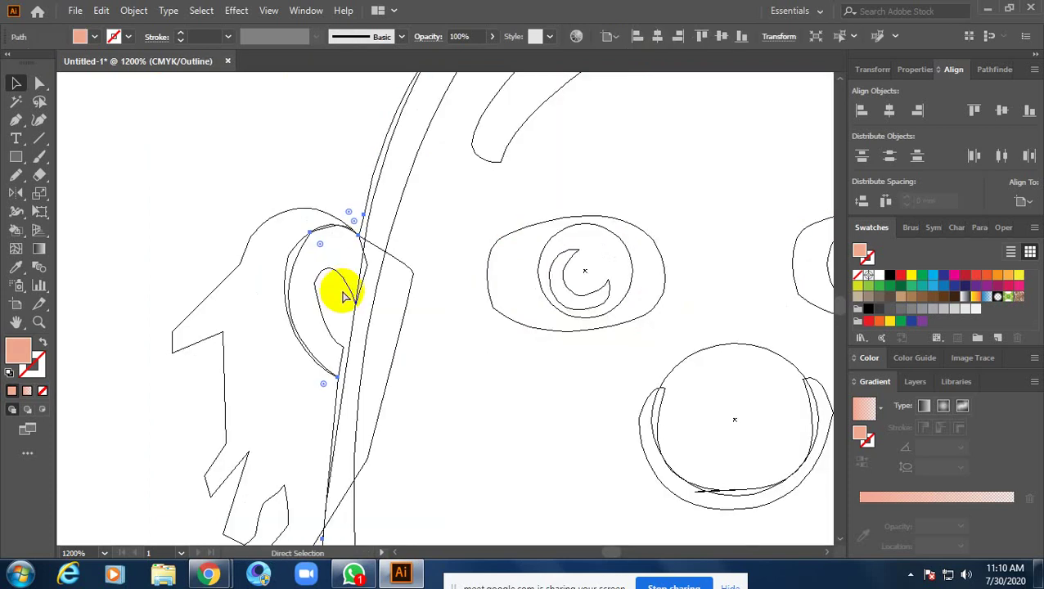
{"action": "left_click", "coordinate": [349, 281]}
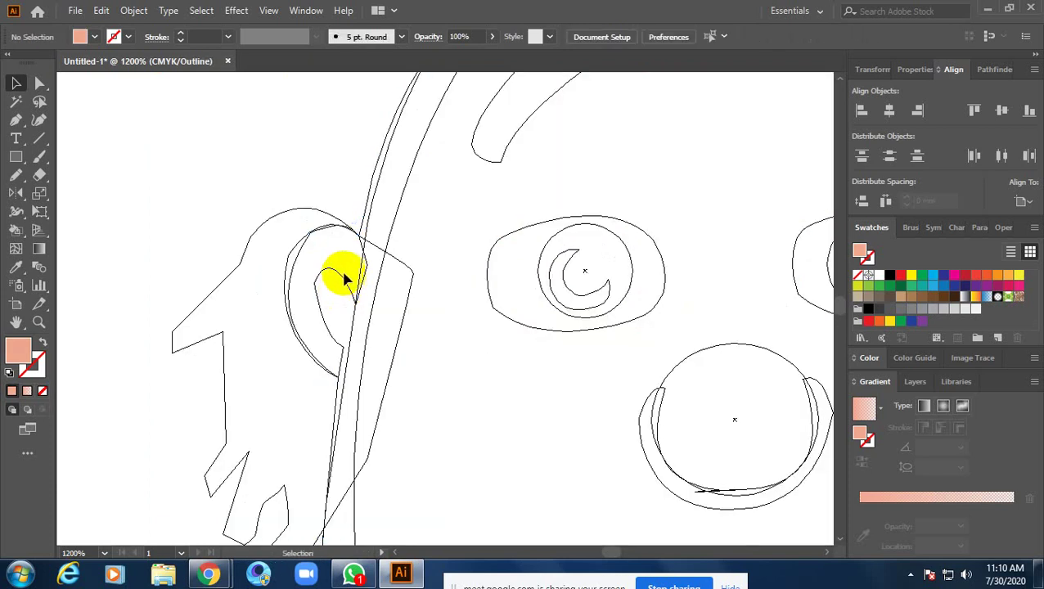
{"action": "left_click", "coordinate": [323, 264]}
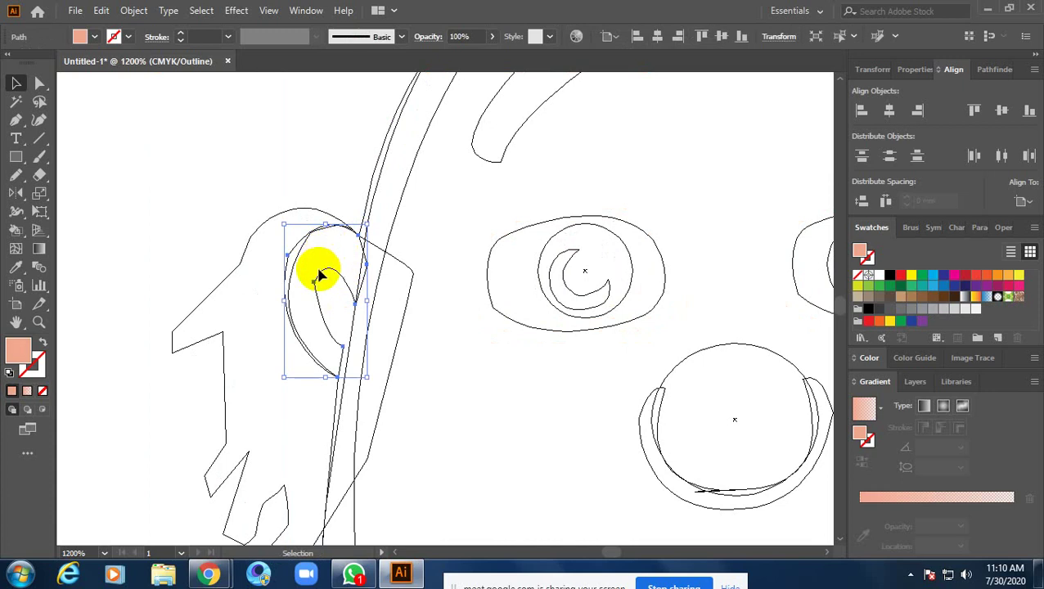
{"action": "right_click", "coordinate": [320, 276]}
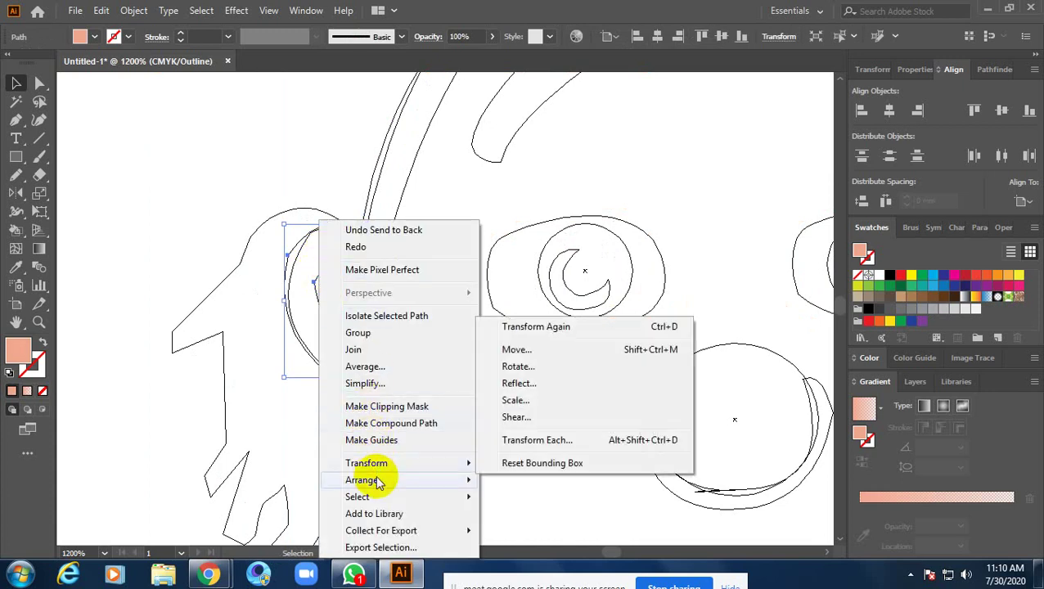
{"action": "mouse_move", "coordinate": [361, 481]}
{"action": "left_click", "coordinate": [524, 477]}
{"action": "key", "text": "a"}
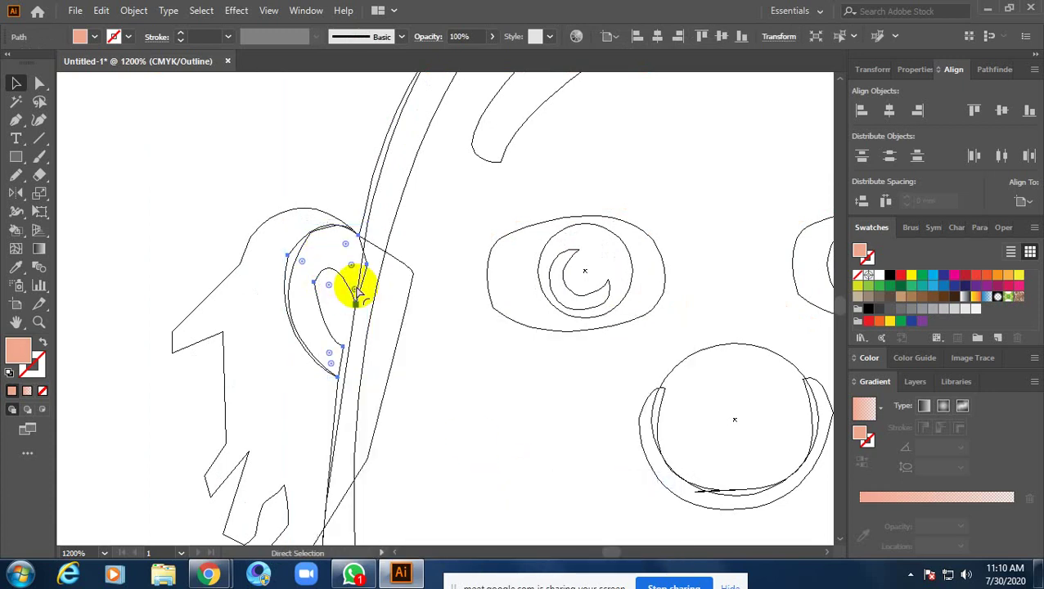
{"action": "key", "text": "ctrl+y"}
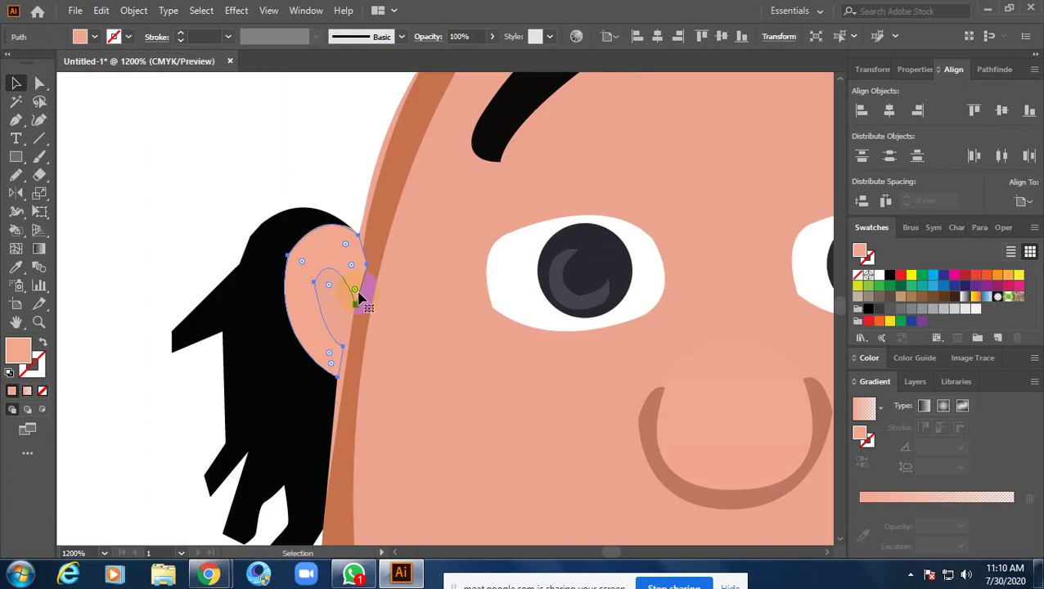
{"action": "key", "text": "ctrl+minus"}
{"action": "key", "text": "ctrl+minus"}
{"action": "key", "text": "ctrl+minus"}
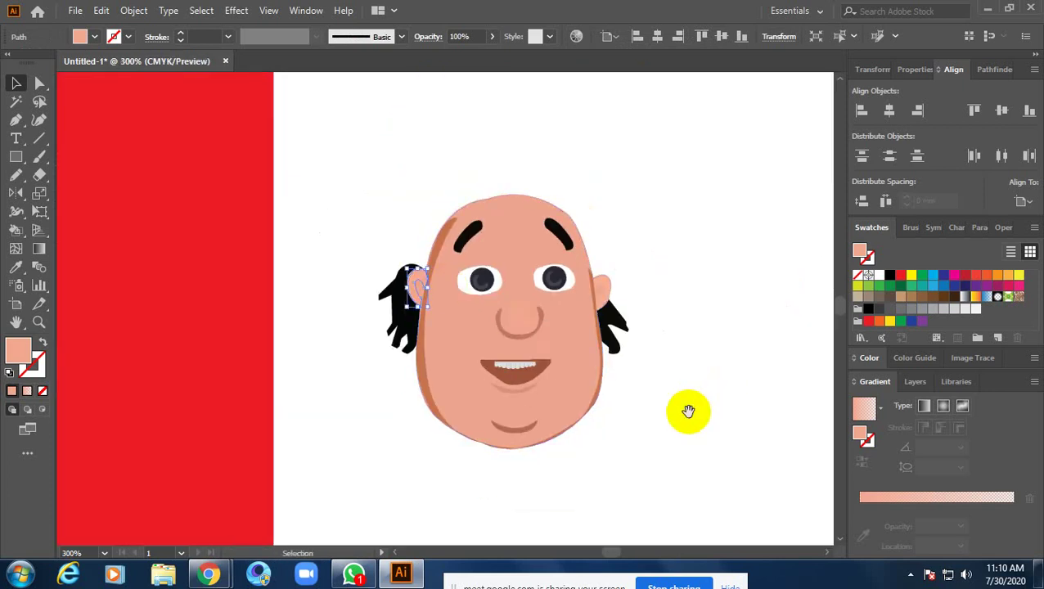
{"action": "left_click_drag", "start_coordinate": [683, 413], "coordinate": [597, 431]}
Zoom in on the mouth area, closing an accidentally opened spelling check
{"action": "left_click", "coordinate": [443, 369]}
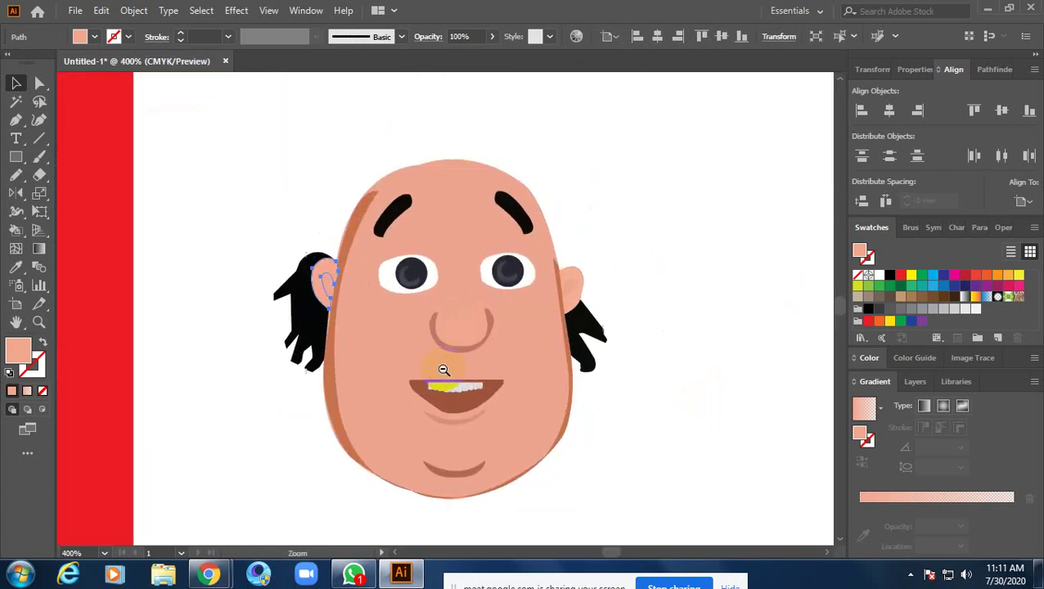
{"action": "left_click", "coordinate": [442, 368]}
{"action": "left_click", "coordinate": [434, 366]}
{"action": "key", "text": "a"}
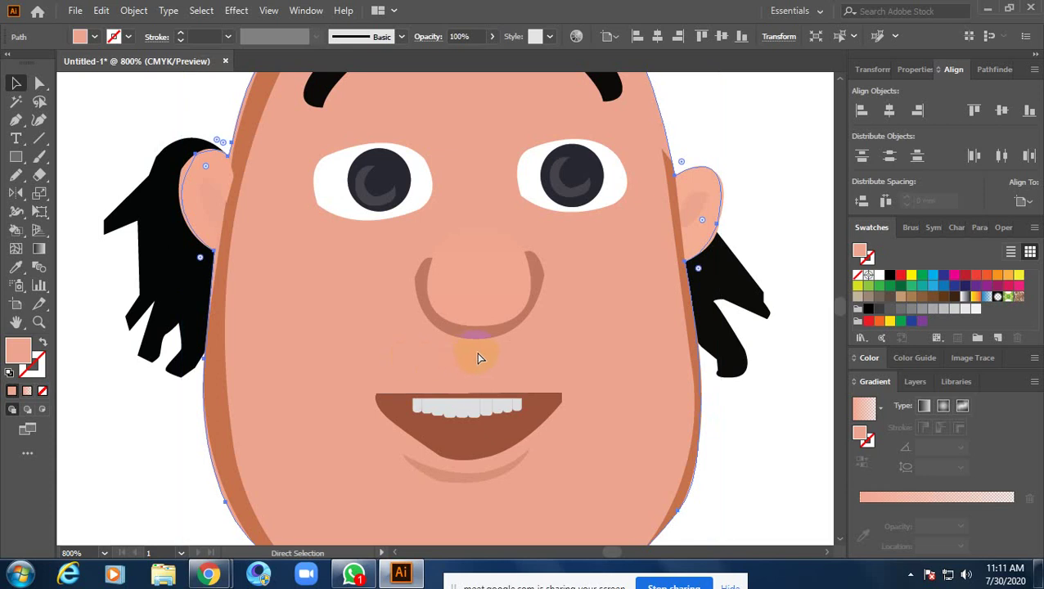
{"action": "key", "text": "ctrl+i"}
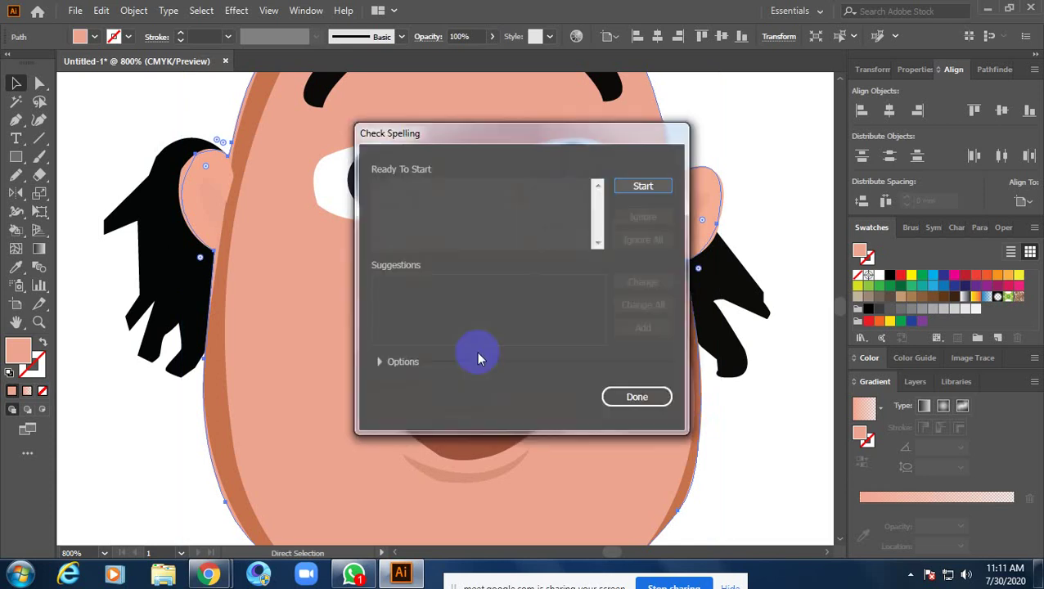
{"action": "left_click", "coordinate": [605, 396]}
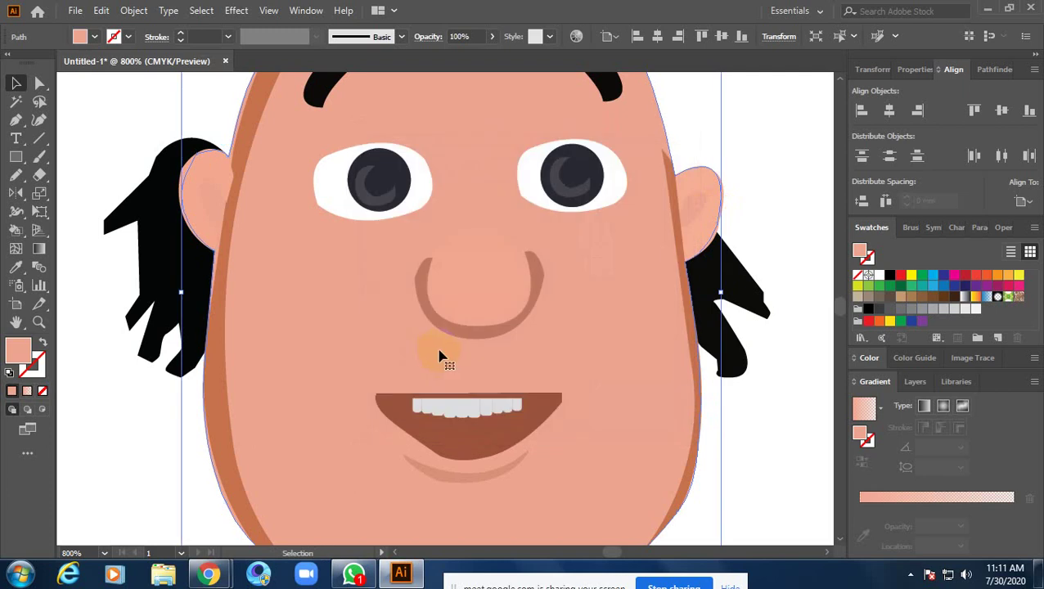
In Outline view, bring the nose's brown crescent shading to the front, then fit the artboard
{"action": "key", "text": "ctrl+y"}
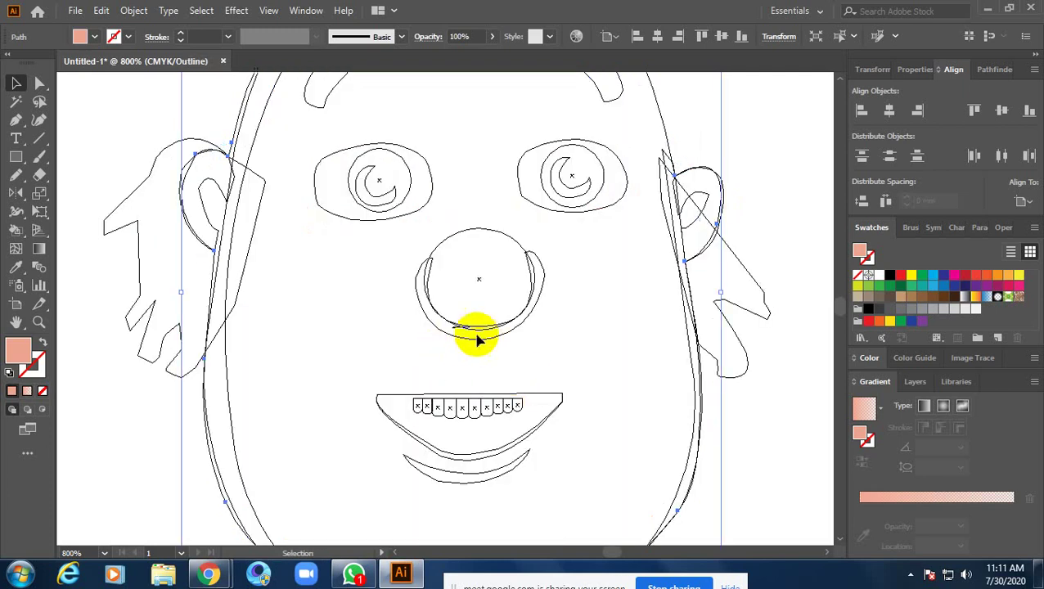
{"action": "left_click", "coordinate": [468, 342]}
{"action": "right_click", "coordinate": [467, 344]}
{"action": "mouse_move", "coordinate": [509, 260]}
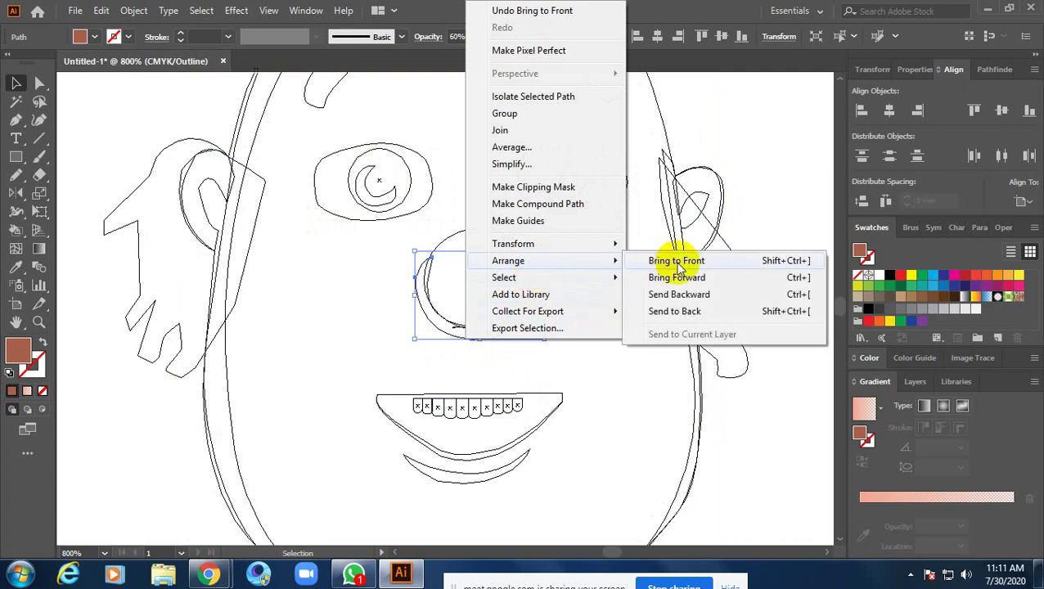
{"action": "left_click", "coordinate": [673, 262]}
{"action": "mouse_move", "coordinate": [606, 298]}
{"action": "left_mouse_down"}
{"action": "mouse_move", "coordinate": [536, 384]}
{"action": "mouse_move", "coordinate": [536, 327]}
{"action": "left_mouse_up"}
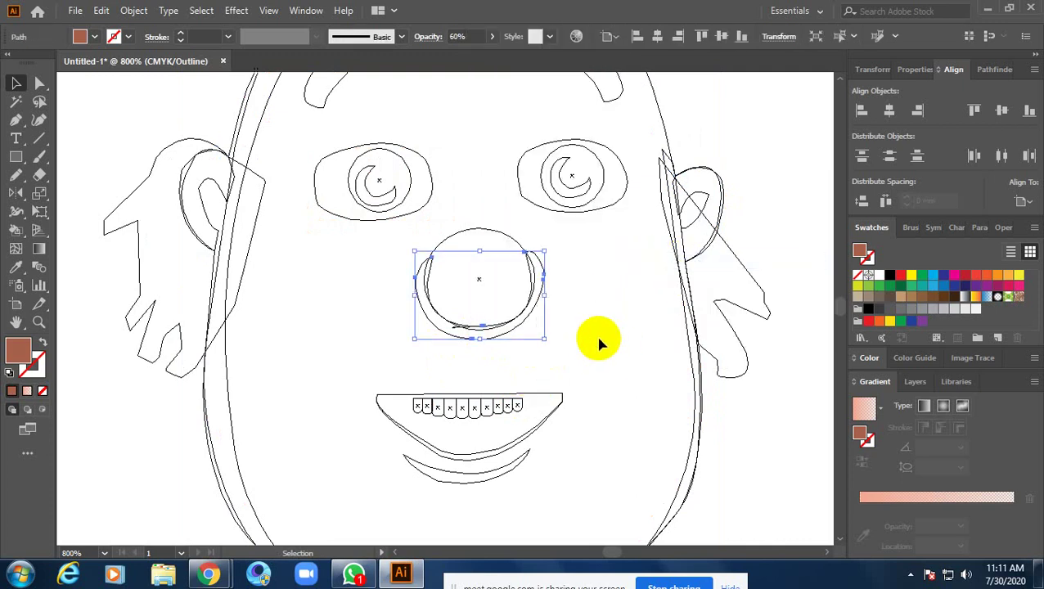
{"action": "left_click_drag", "start_coordinate": [343, 314], "coordinate": [394, 355]}
{"action": "left_click_drag", "start_coordinate": [368, 321], "coordinate": [541, 327]}
{"action": "left_click", "coordinate": [515, 344]}
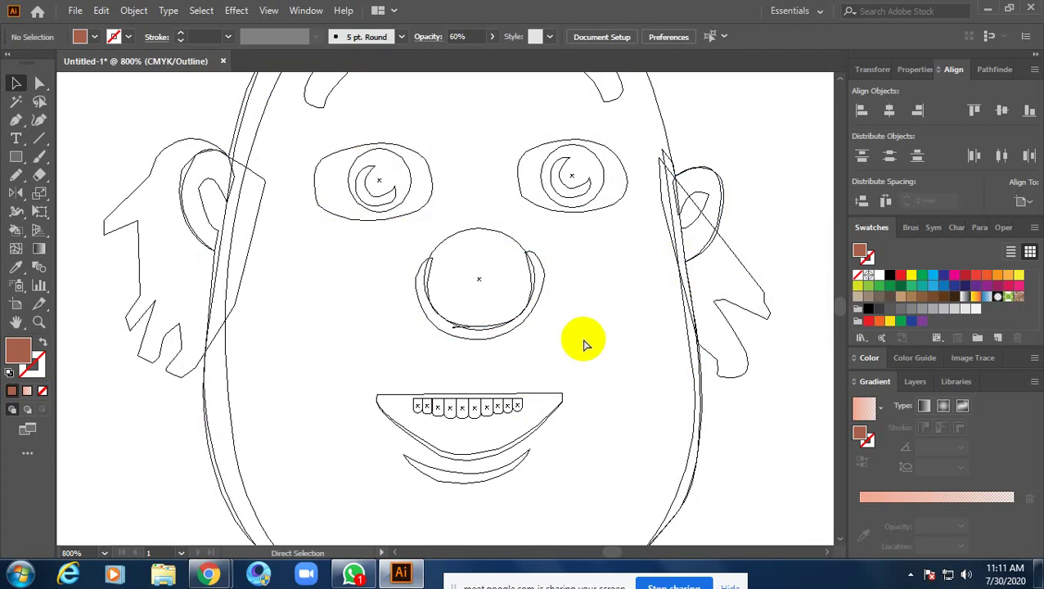
{"action": "key", "text": "ctrl+y"}
{"action": "key", "text": "ctrl+1"}
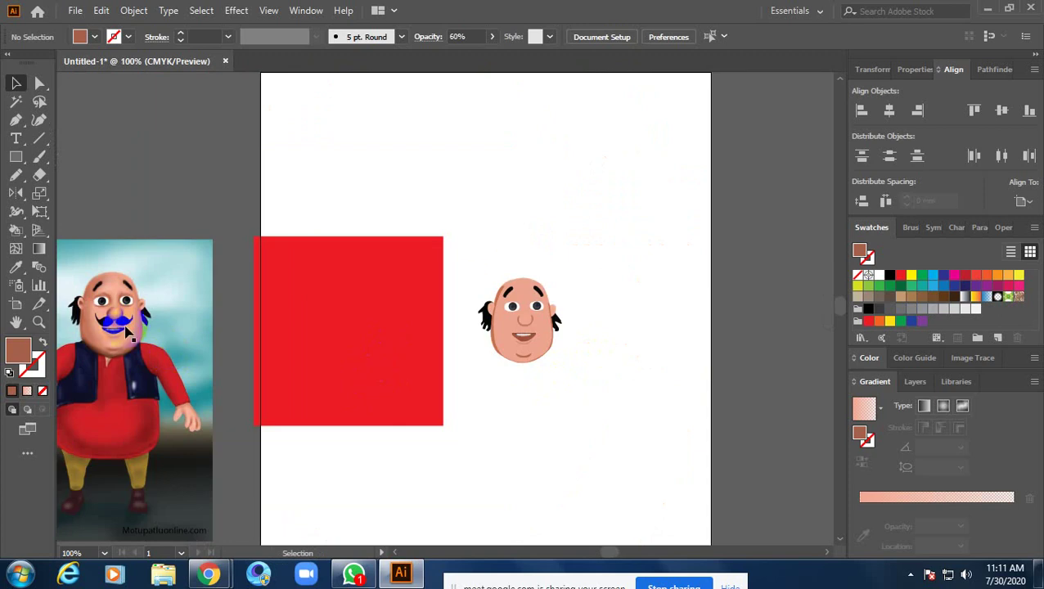
Reposition the Motu reference picture and red square side by side, then zoom toward the reference's mustache
{"action": "mouse_move", "coordinate": [137, 343]}
{"action": "left_mouse_down"}
{"action": "mouse_move", "coordinate": [151, 401]}
{"action": "mouse_move", "coordinate": [204, 265]}
{"action": "left_mouse_up"}
{"action": "mouse_move", "coordinate": [376, 415]}
{"action": "left_mouse_down"}
{"action": "mouse_move", "coordinate": [352, 489]}
{"action": "mouse_move", "coordinate": [299, 568]}
{"action": "left_mouse_up"}
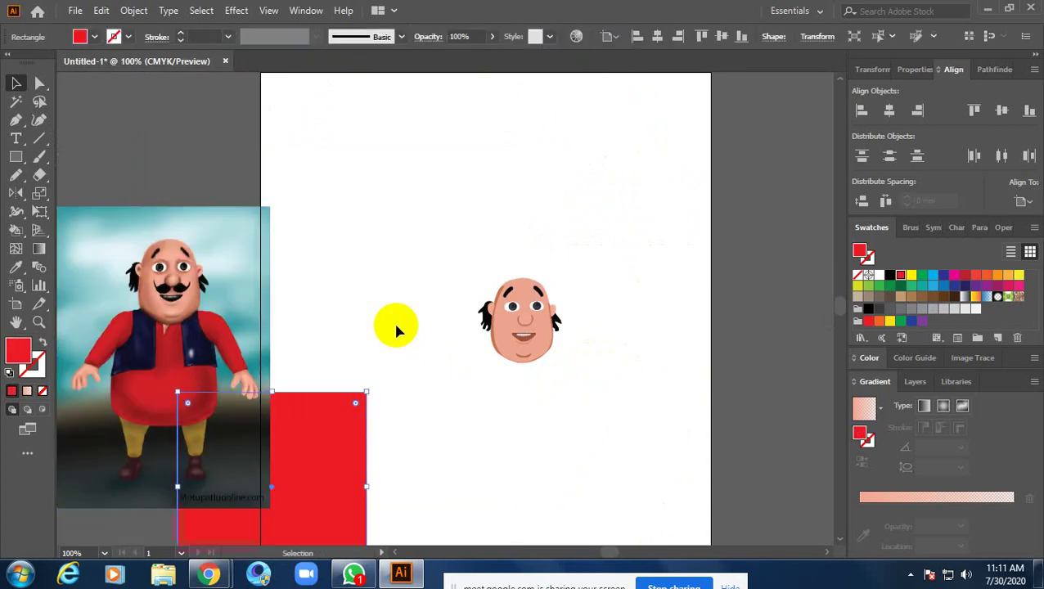
{"action": "left_click", "coordinate": [673, 352]}
{"action": "scroll", "coordinate": [565, 329], "scroll_direction": "up", "scroll_amount": 4, "text": "alt"}
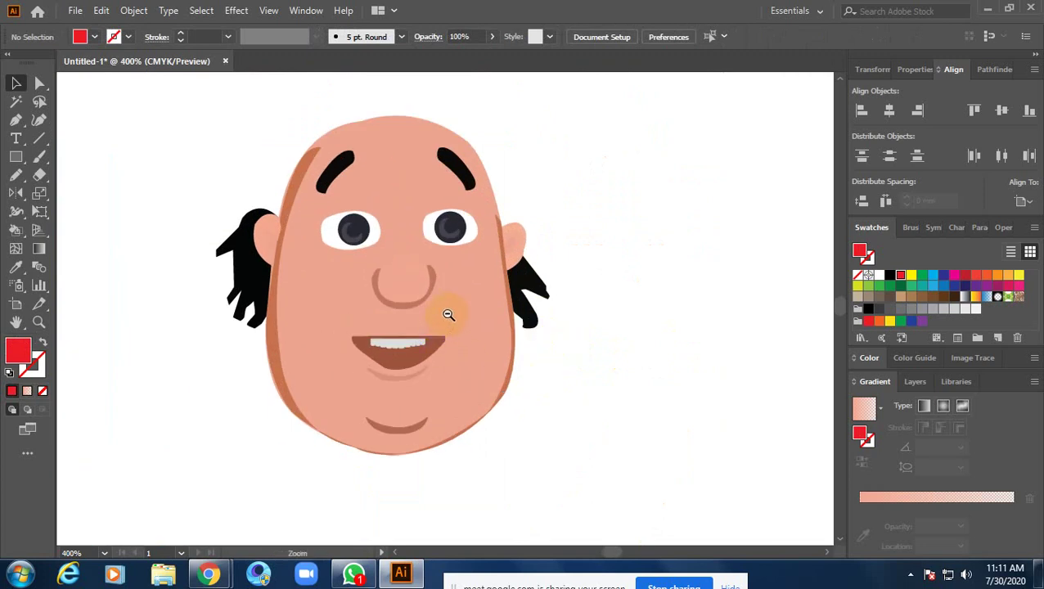
{"action": "scroll", "coordinate": [443, 314], "scroll_direction": "down", "scroll_amount": 5, "text": "alt"}
{"action": "left_click_drag", "start_coordinate": [303, 392], "coordinate": [403, 372]}
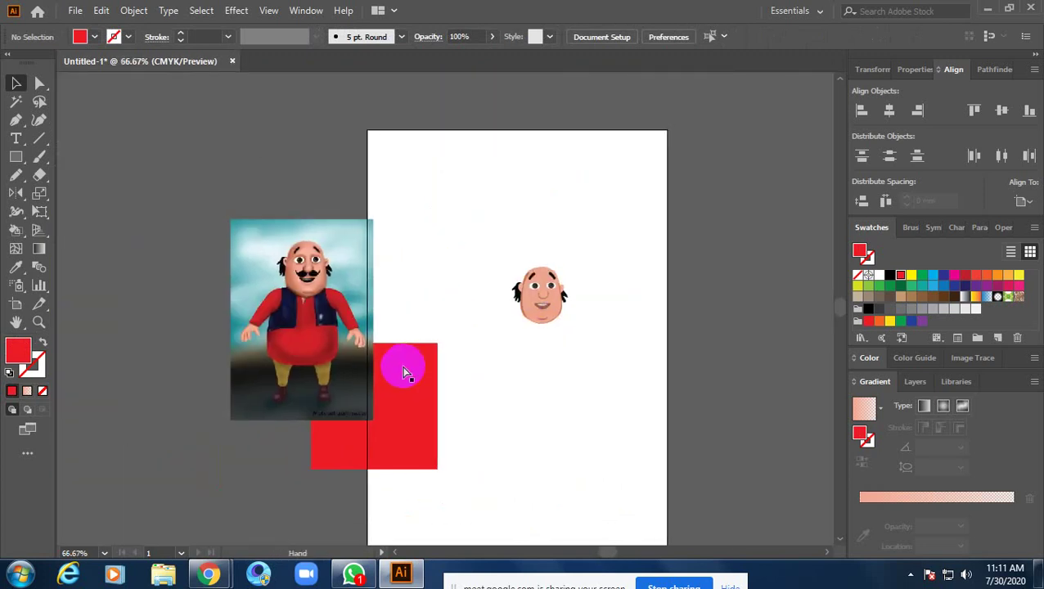
{"action": "scroll", "coordinate": [303, 275], "scroll_direction": "up", "scroll_amount": 4, "text": "alt"}
{"action": "scroll", "coordinate": [434, 292], "scroll_direction": "up", "scroll_amount": 2, "text": "alt"}
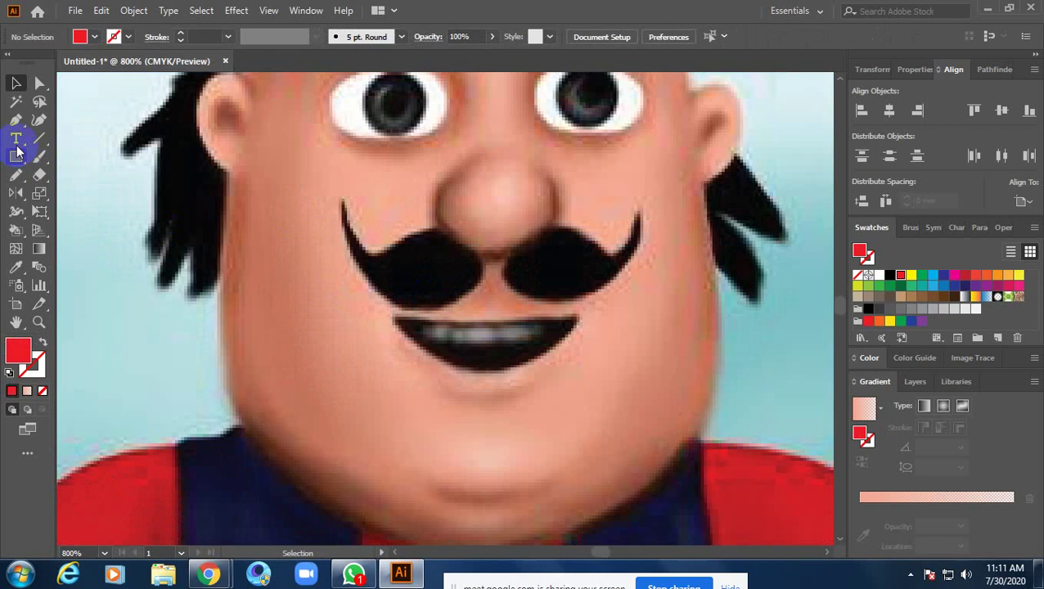
Start a Pen outline along the mustache's top edge and left tip, with no fill
{"action": "left_click", "coordinate": [488, 283], "text": "ctrl"}
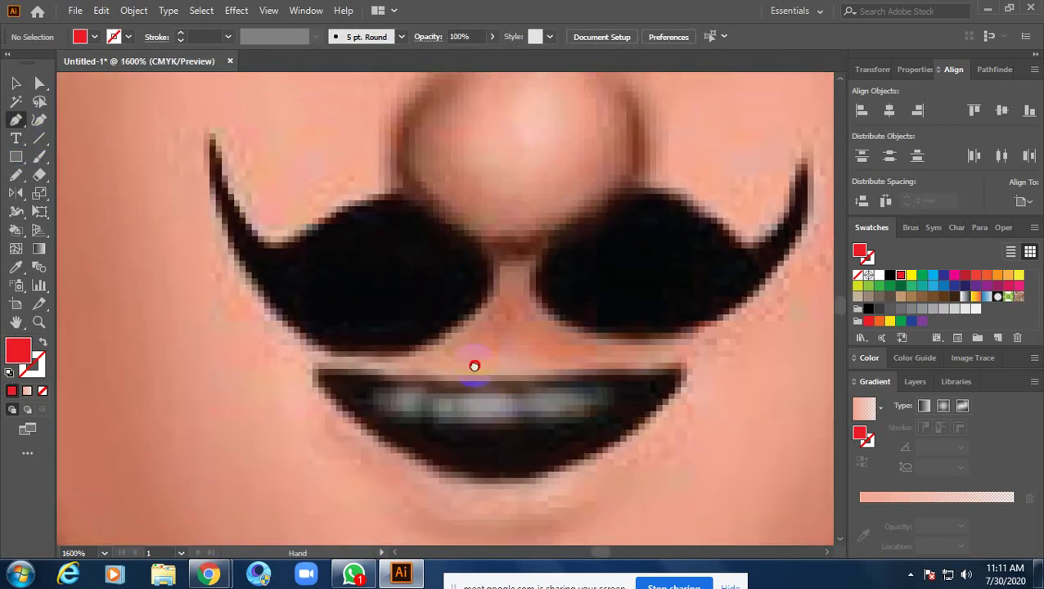
{"action": "left_click", "coordinate": [433, 296]}
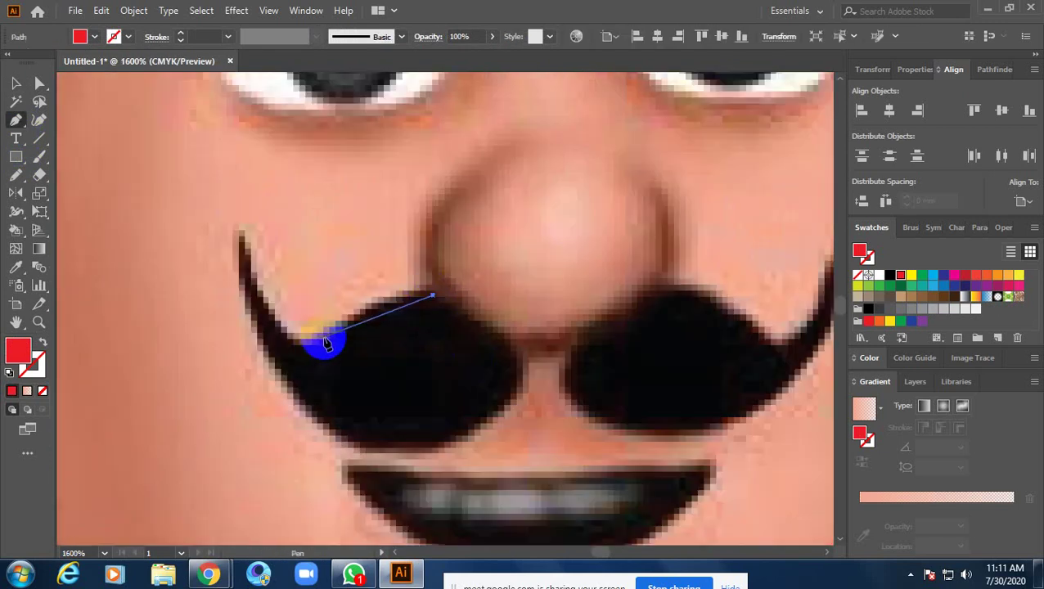
{"action": "left_click_drag", "start_coordinate": [324, 339], "coordinate": [300, 385]}
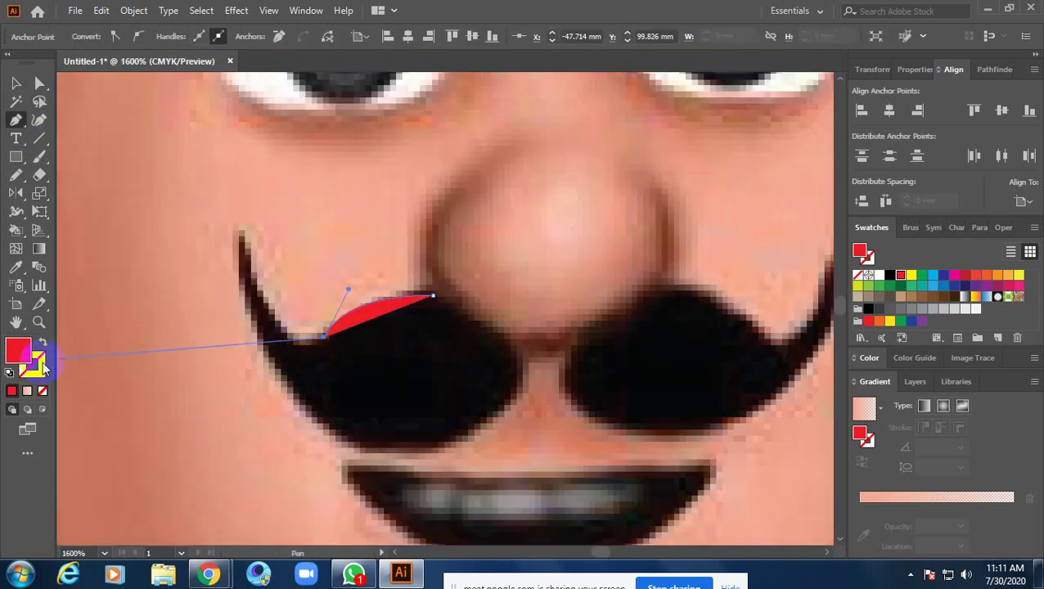
{"action": "left_click", "coordinate": [27, 391]}
{"action": "left_click", "coordinate": [43, 391]}
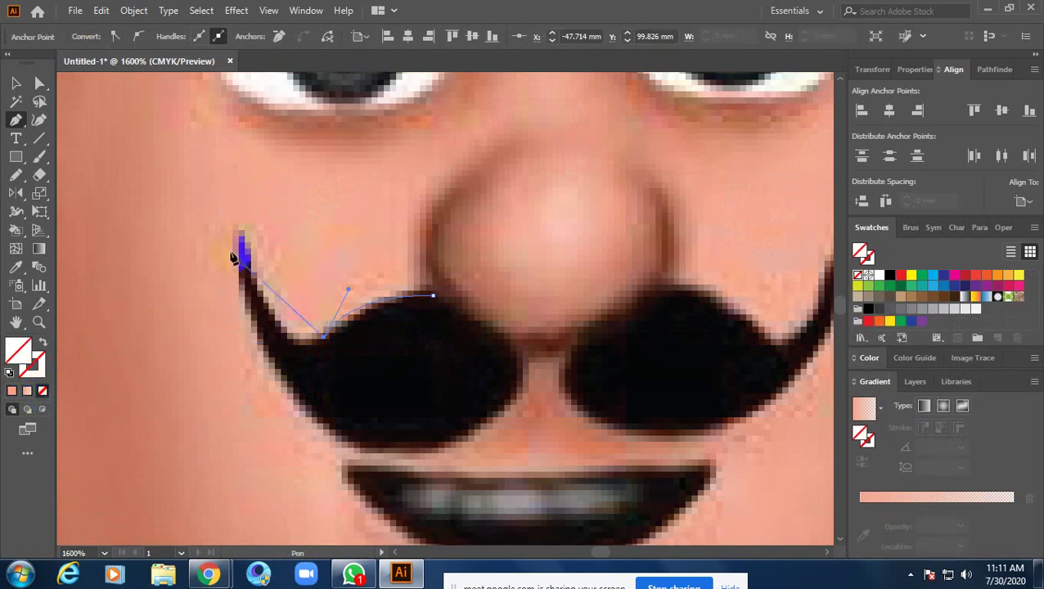
{"action": "mouse_move", "coordinate": [242, 232]}
{"action": "left_mouse_down"}
{"action": "mouse_move", "coordinate": [229, 98]}
{"action": "mouse_move", "coordinate": [442, 249]}
{"action": "left_mouse_up"}
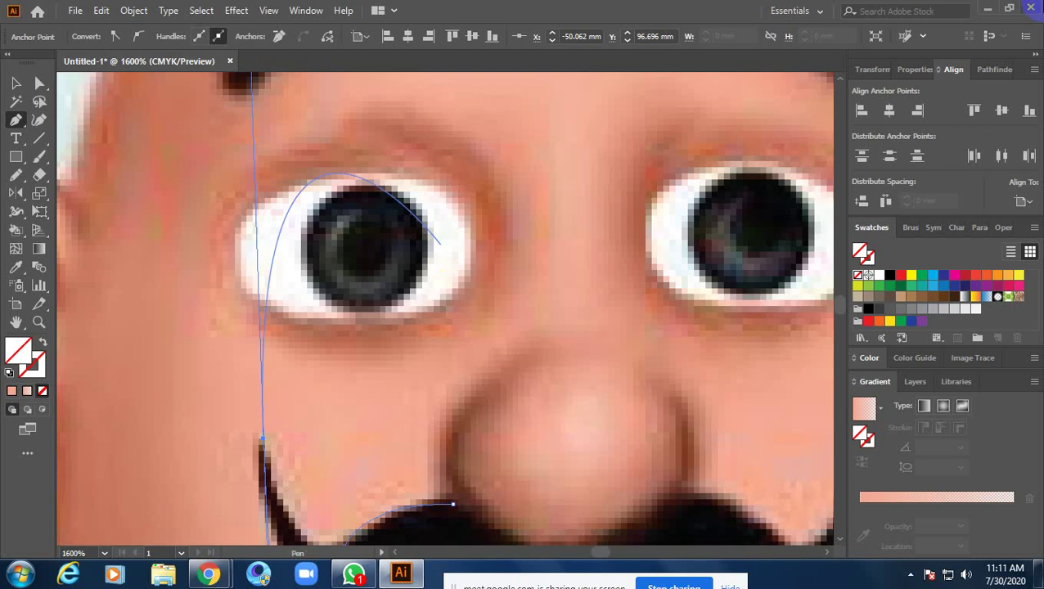
{"action": "left_click", "coordinate": [1031, 7]}
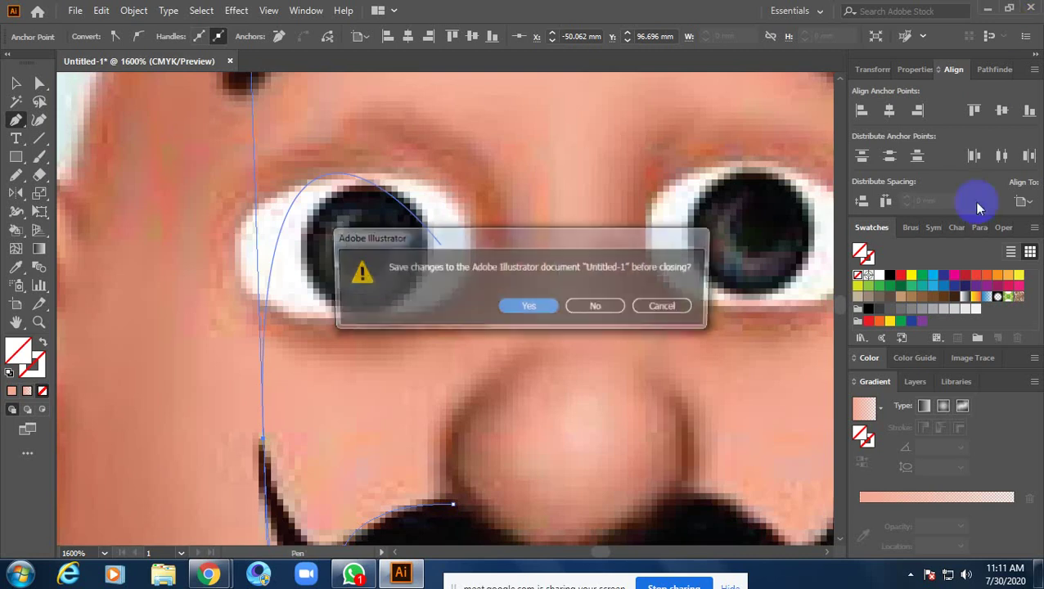
{"action": "left_click", "coordinate": [664, 307]}
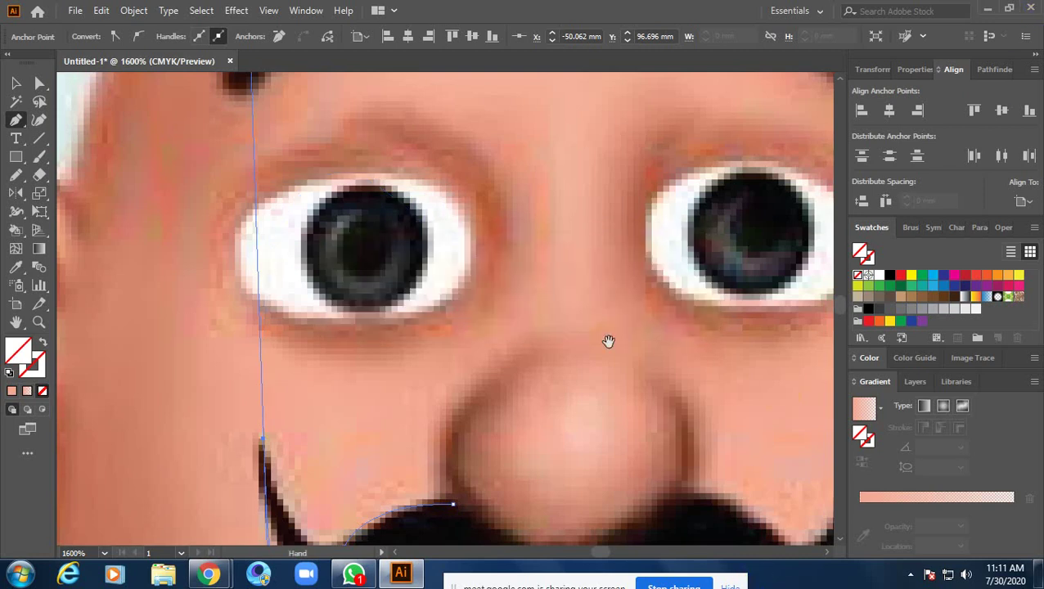
{"action": "scroll", "coordinate": [377, 219], "scroll_direction": "down", "scroll_amount": 5}
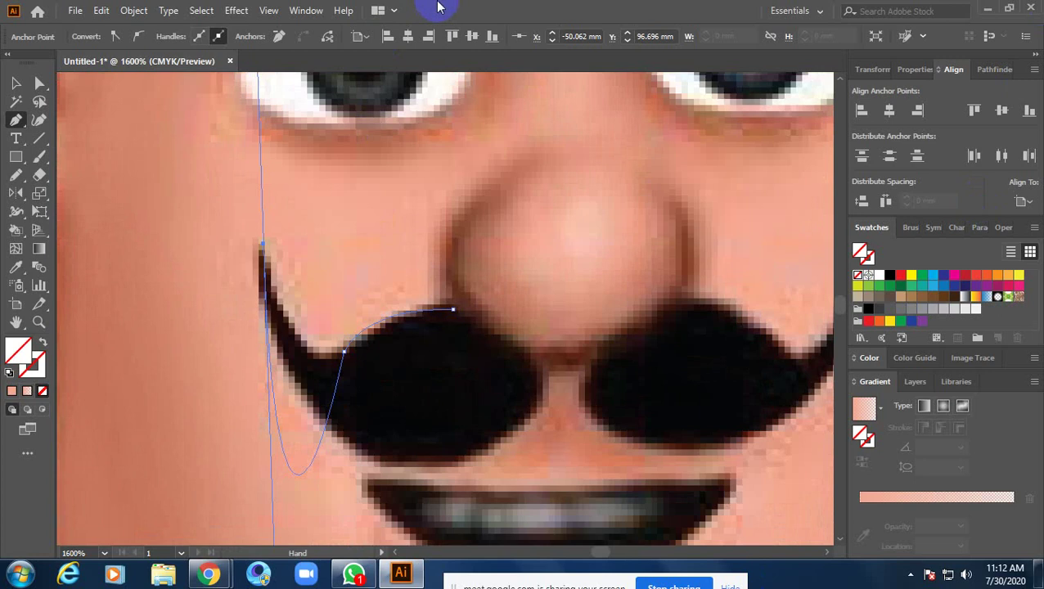
Trace the mustache's lower and inner edges with curved points and close the outline
{"action": "mouse_move", "coordinate": [343, 352]}
{"action": "left_mouse_down"}
{"action": "mouse_move", "coordinate": [280, 304]}
{"action": "mouse_move", "coordinate": [250, 229]}
{"action": "mouse_move", "coordinate": [270, 264]}
{"action": "mouse_move", "coordinate": [252, 278]}
{"action": "left_mouse_up"}
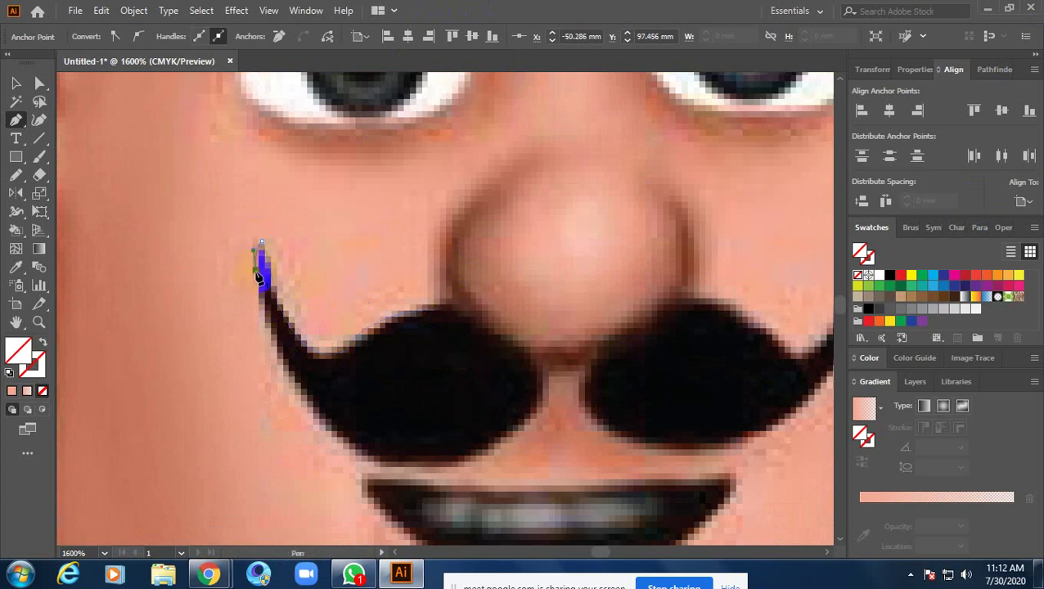
{"action": "left_click_drag", "start_coordinate": [310, 401], "coordinate": [345, 442]}
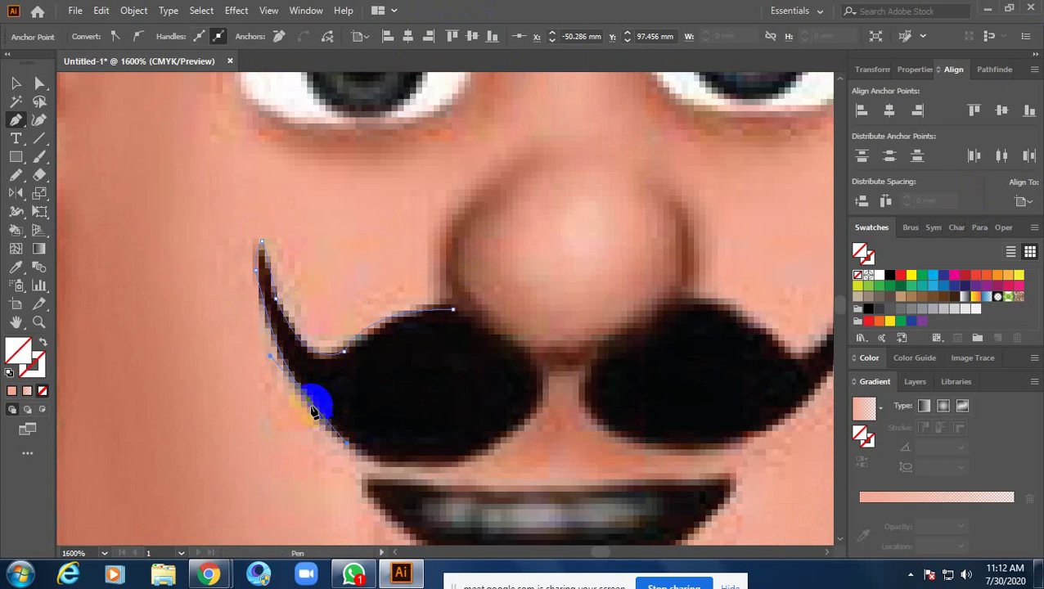
{"action": "left_click_drag", "start_coordinate": [458, 463], "coordinate": [558, 435]}
{"action": "left_click", "coordinate": [458, 463]}
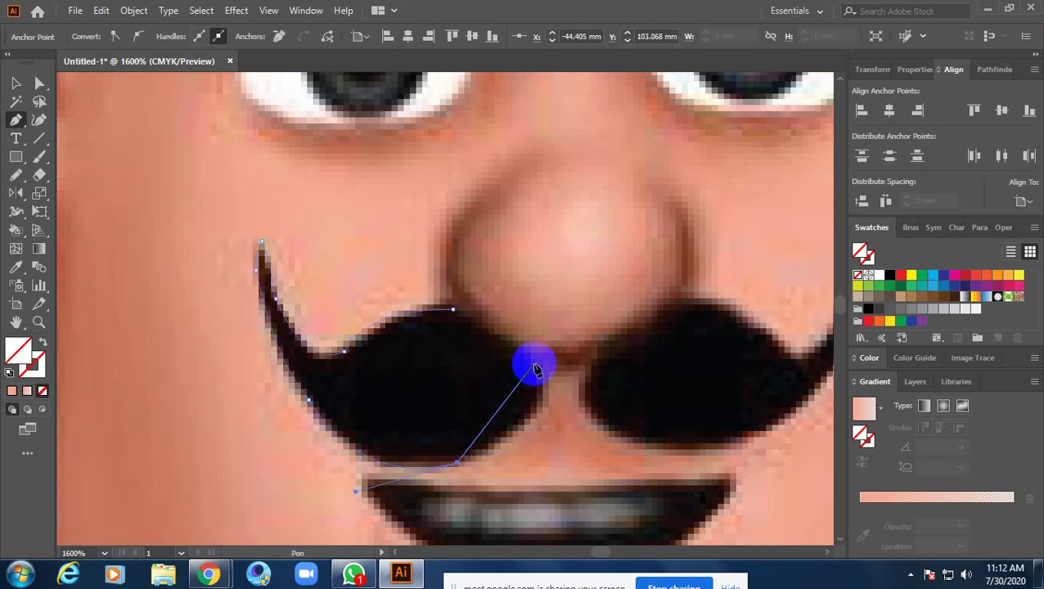
{"action": "left_click_drag", "start_coordinate": [533, 364], "coordinate": [507, 294]}
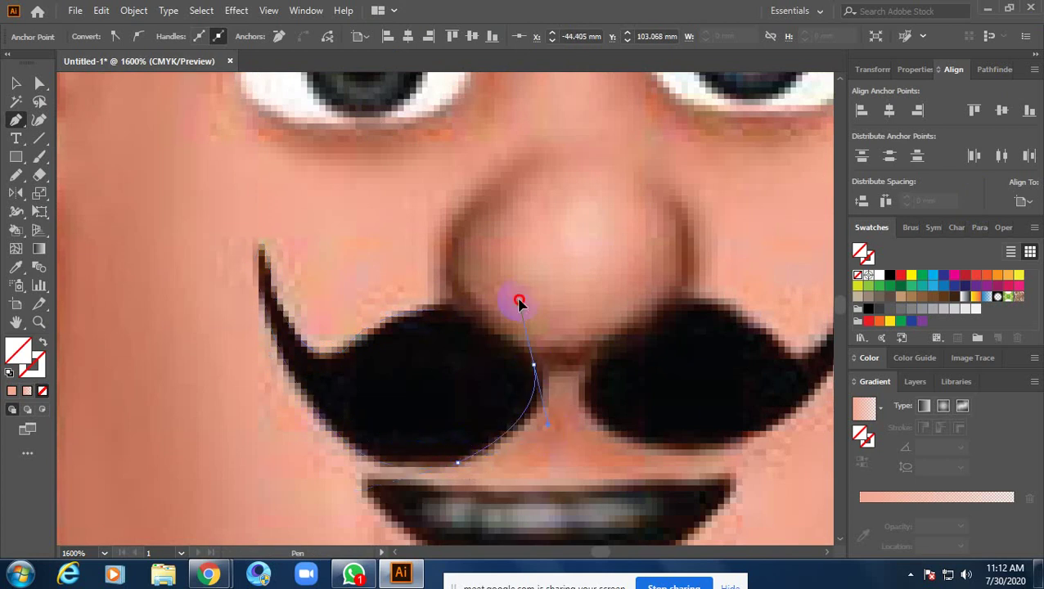
{"action": "left_click", "coordinate": [532, 368]}
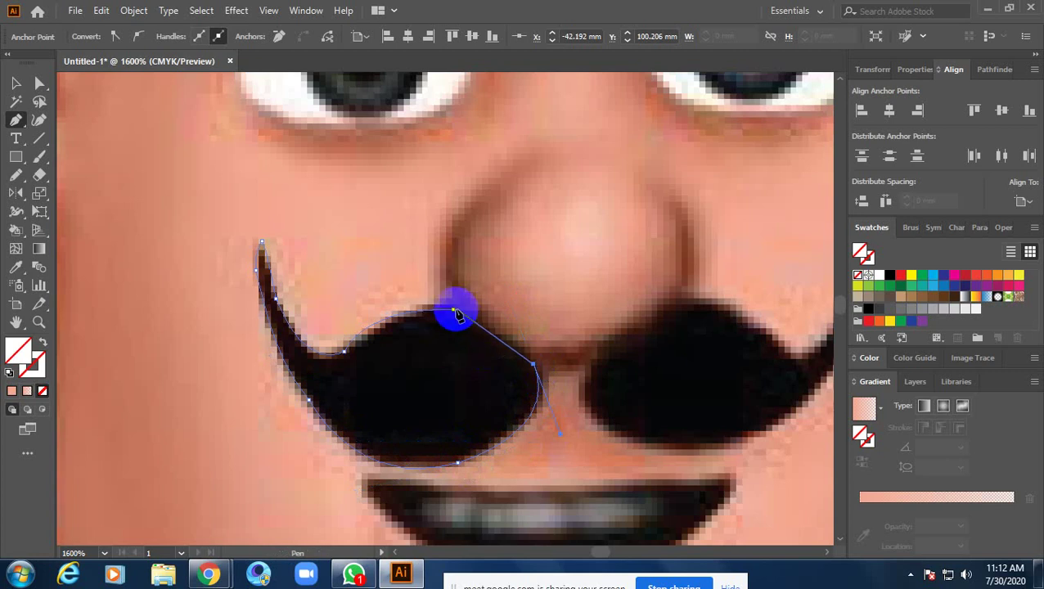
{"action": "left_click_drag", "start_coordinate": [455, 314], "coordinate": [368, 303]}
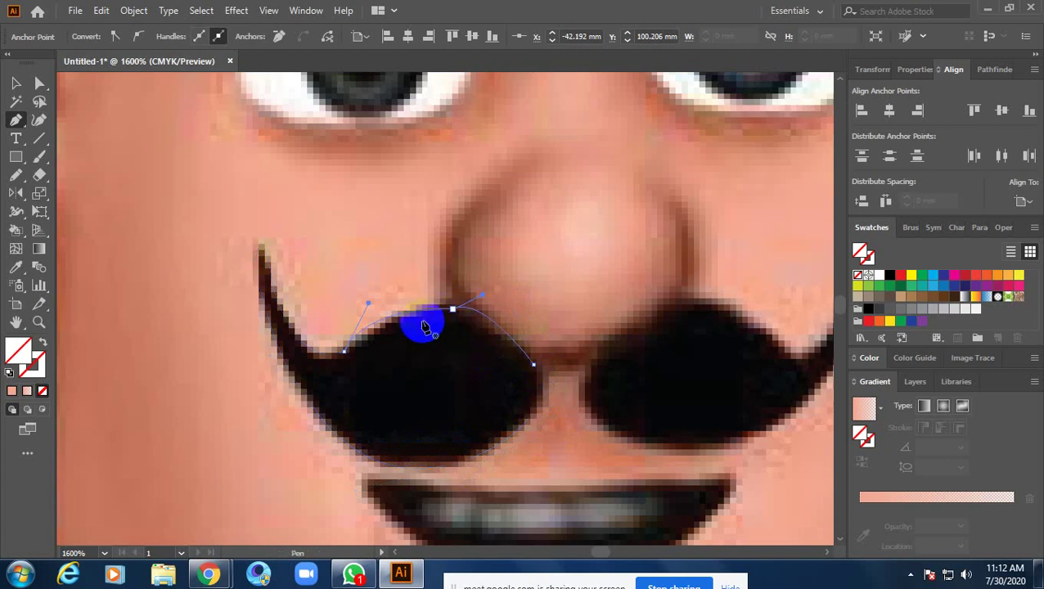
{"action": "left_click", "coordinate": [16, 83]}
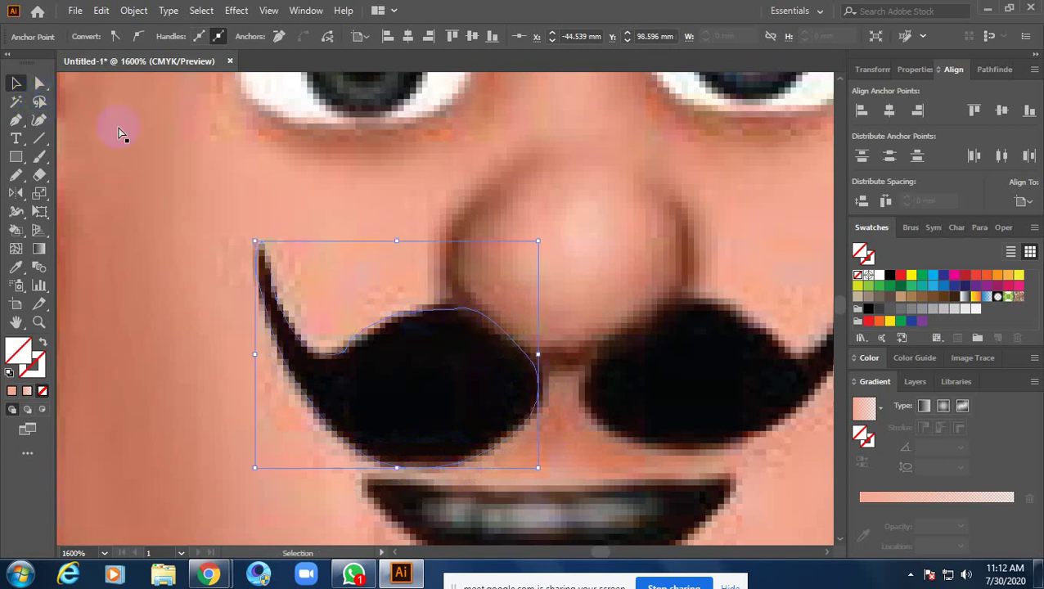
Save the document and reselect the mustache outline path
{"action": "left_click", "coordinate": [432, 331]}
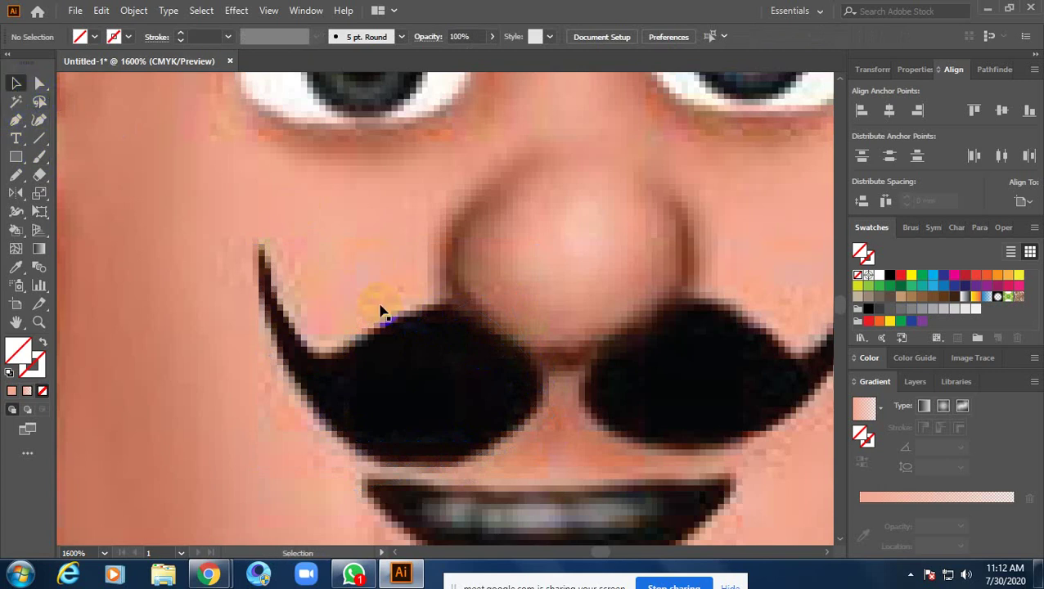
{"action": "left_click", "coordinate": [407, 348]}
{"action": "left_click", "coordinate": [403, 326]}
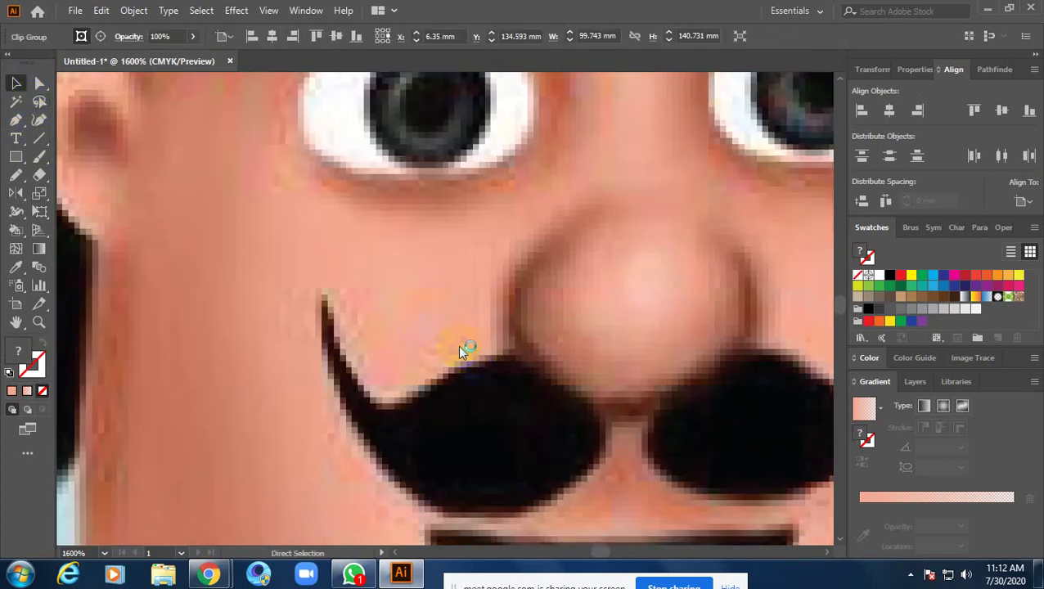
{"action": "key", "text": "ctrl+s"}
{"action": "left_click", "coordinate": [468, 418]}
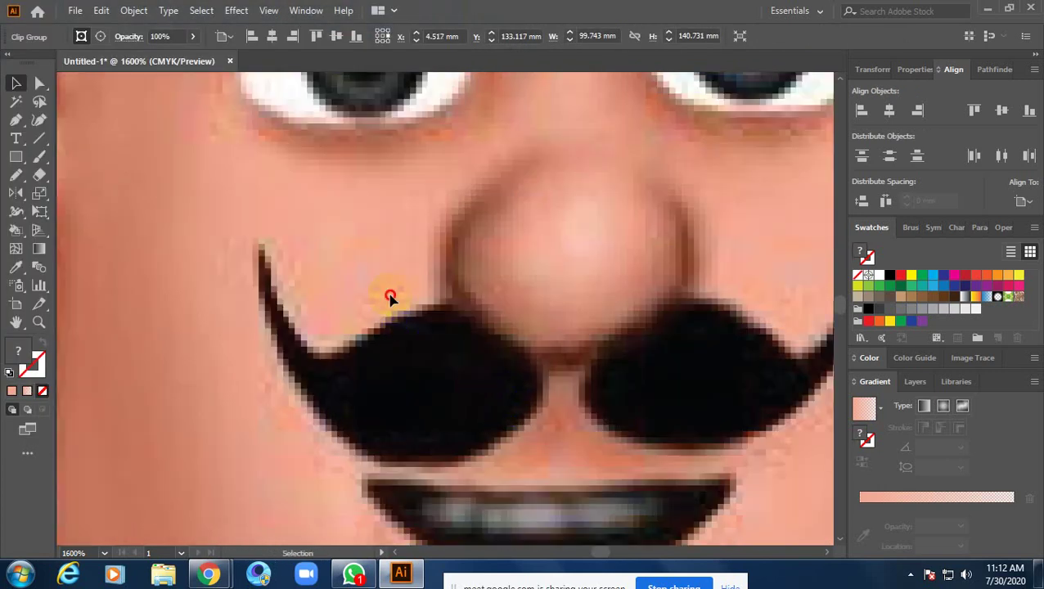
{"action": "left_click", "coordinate": [396, 324]}
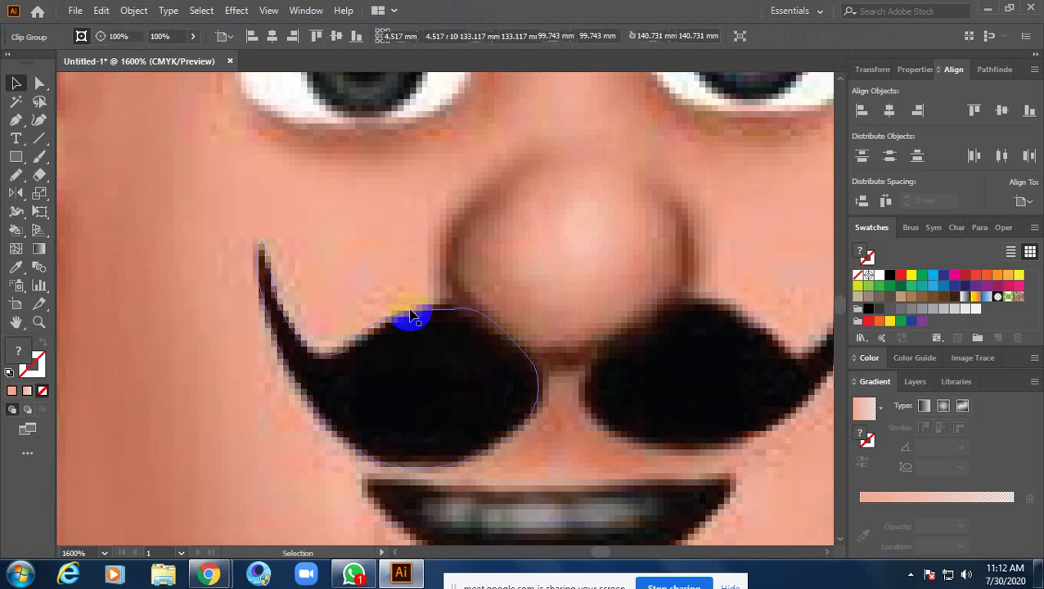
{"action": "left_click", "coordinate": [412, 317]}
Fill the traced mustache outline with the reference's black using the Eyedropper
{"action": "key", "text": "u"}
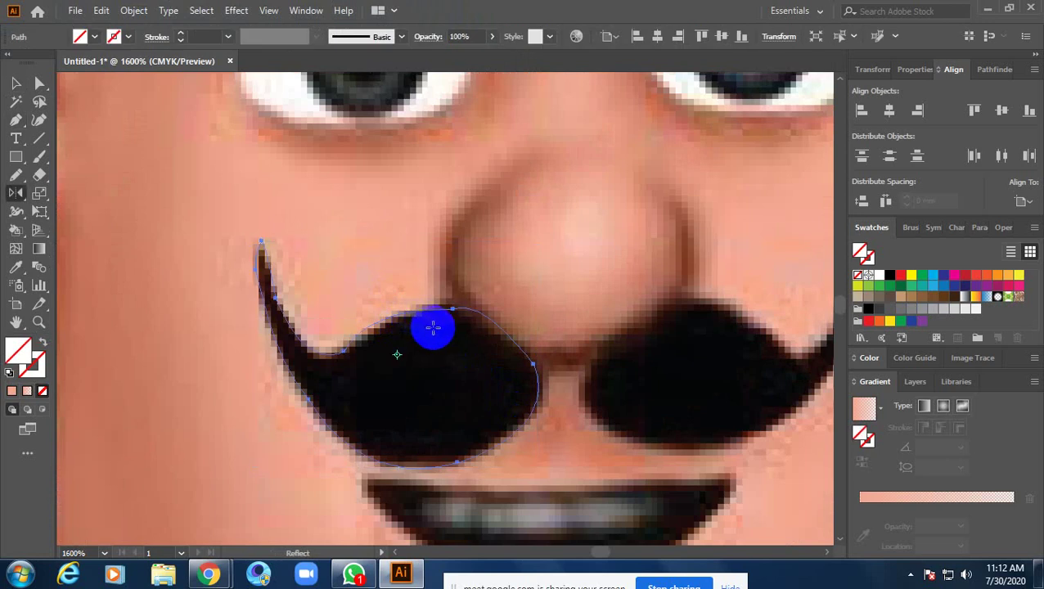
{"action": "key", "text": "i"}
{"action": "left_click", "coordinate": [442, 355]}
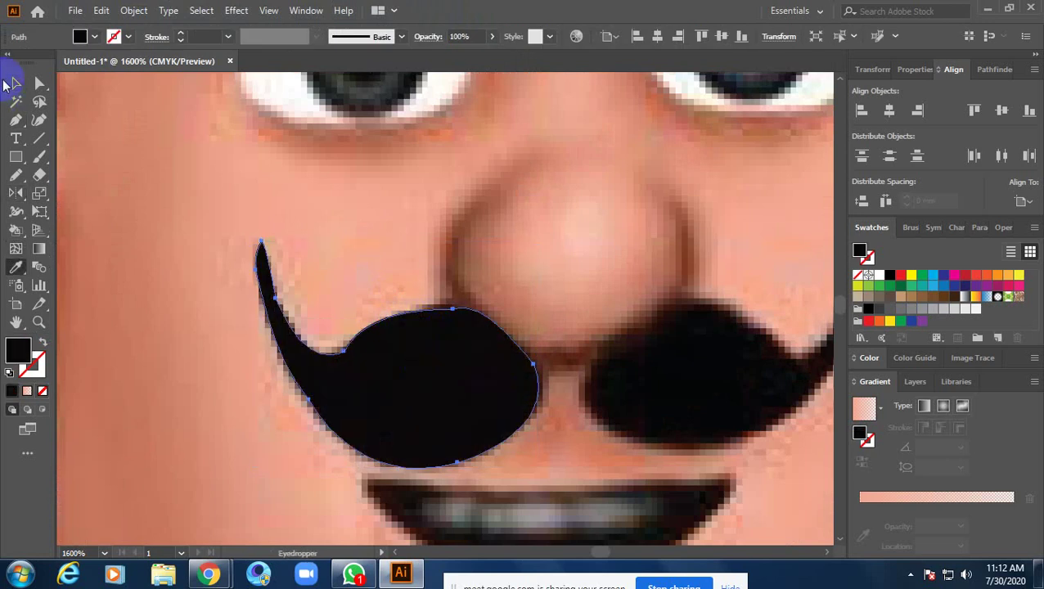
{"action": "left_click", "coordinate": [16, 83]}
{"action": "left_click", "coordinate": [391, 358]}
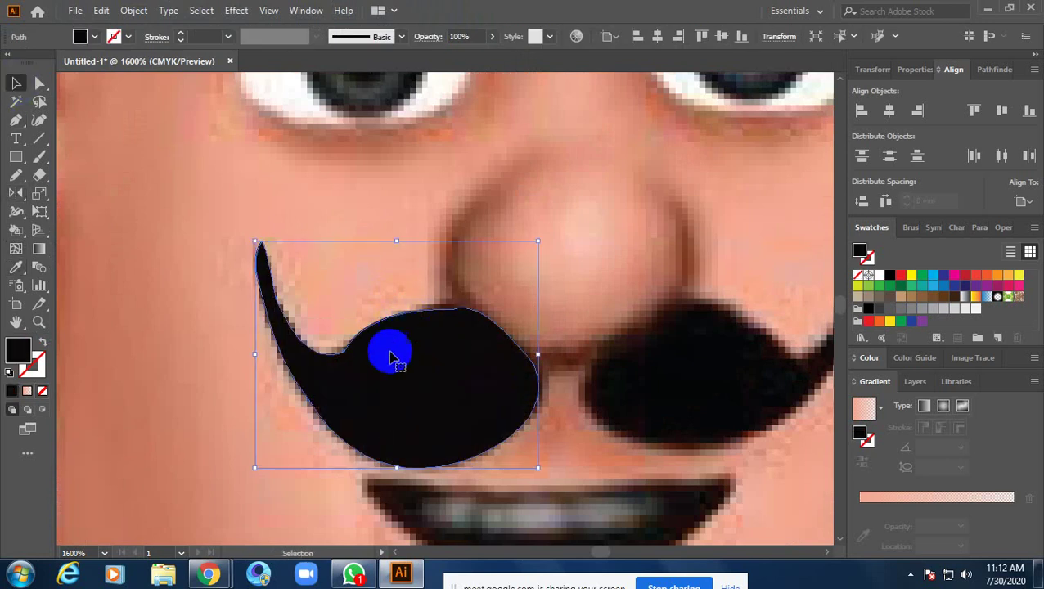
Reshape the black mustache's upper curve with Direct Selection to match the reference
{"action": "key", "text": "a"}
{"action": "left_click", "coordinate": [334, 342]}
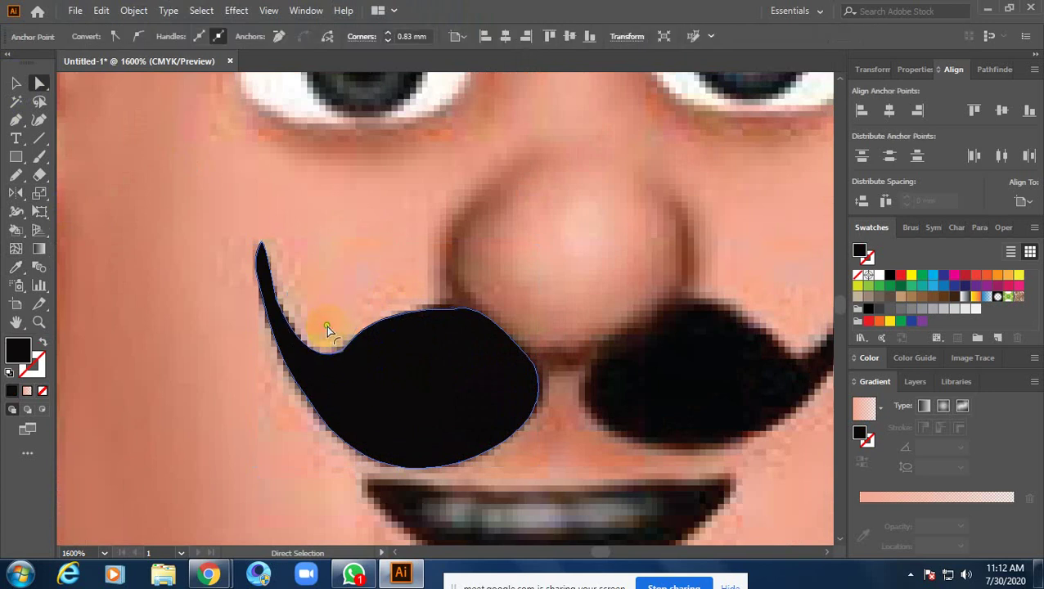
{"action": "left_click_drag", "start_coordinate": [331, 338], "coordinate": [456, 316]}
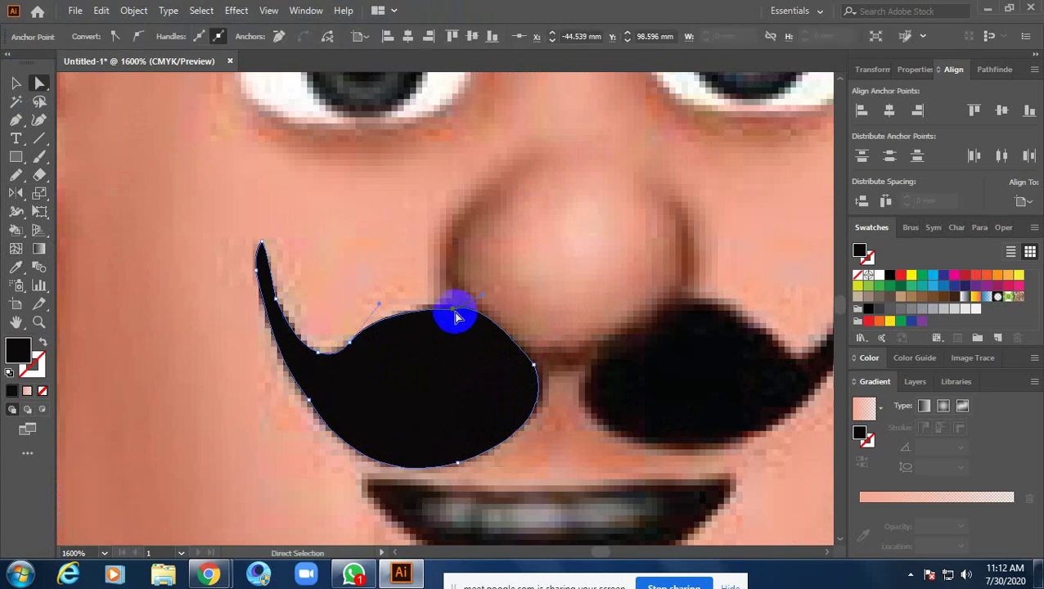
{"action": "left_click", "coordinate": [446, 311]}
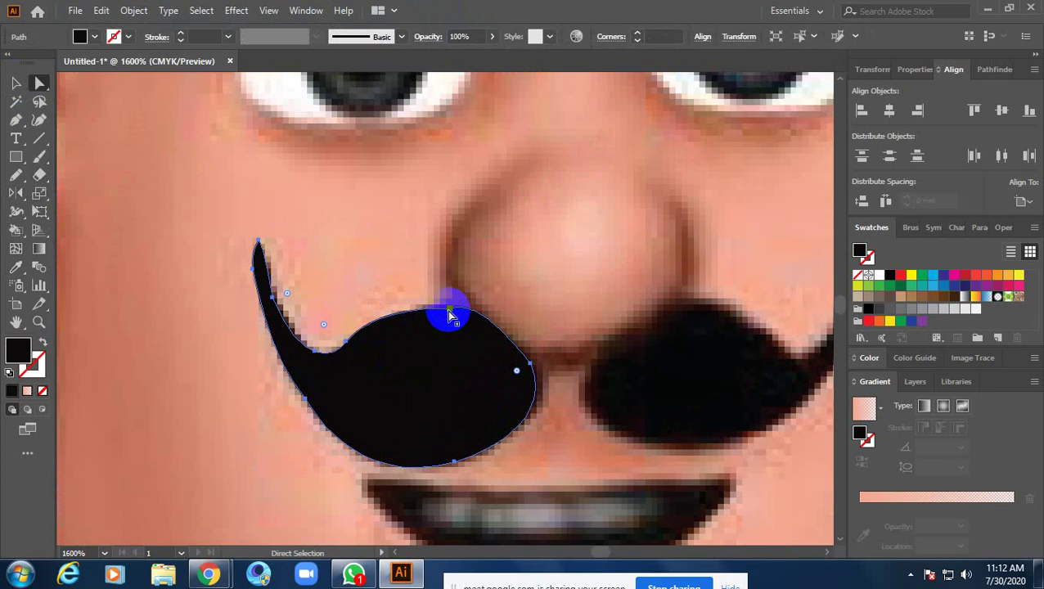
{"action": "left_click", "coordinate": [447, 312], "text": "ctrl"}
{"action": "left_click", "coordinate": [455, 315]}
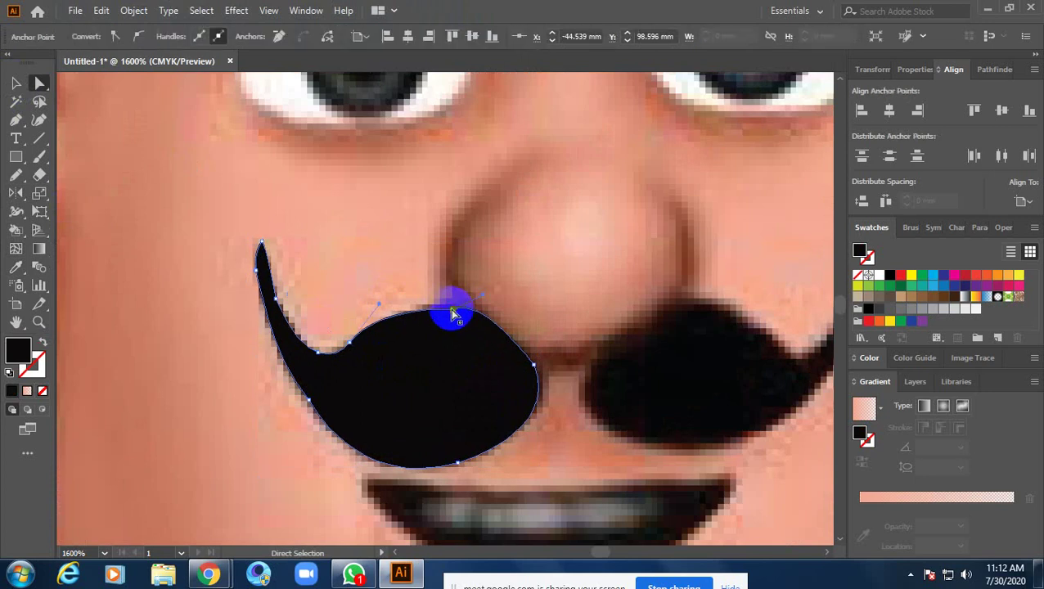
{"action": "left_click", "coordinate": [450, 310], "text": "ctrl"}
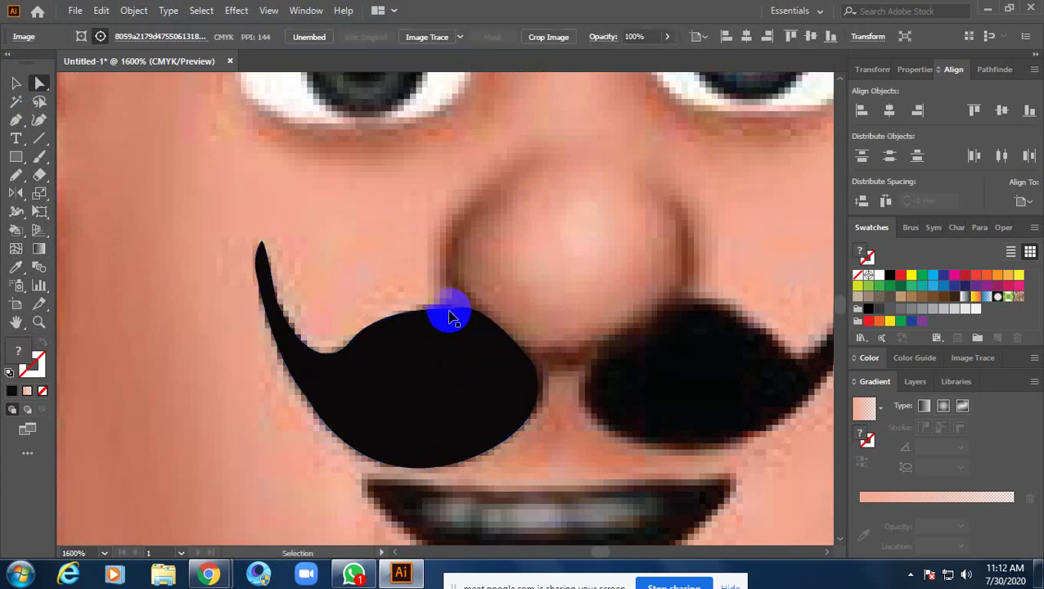
{"action": "scroll", "coordinate": [450, 310], "scroll_direction": "up", "scroll_amount": 4}
{"action": "scroll", "coordinate": [492, 309], "scroll_direction": "down", "scroll_amount": 4}
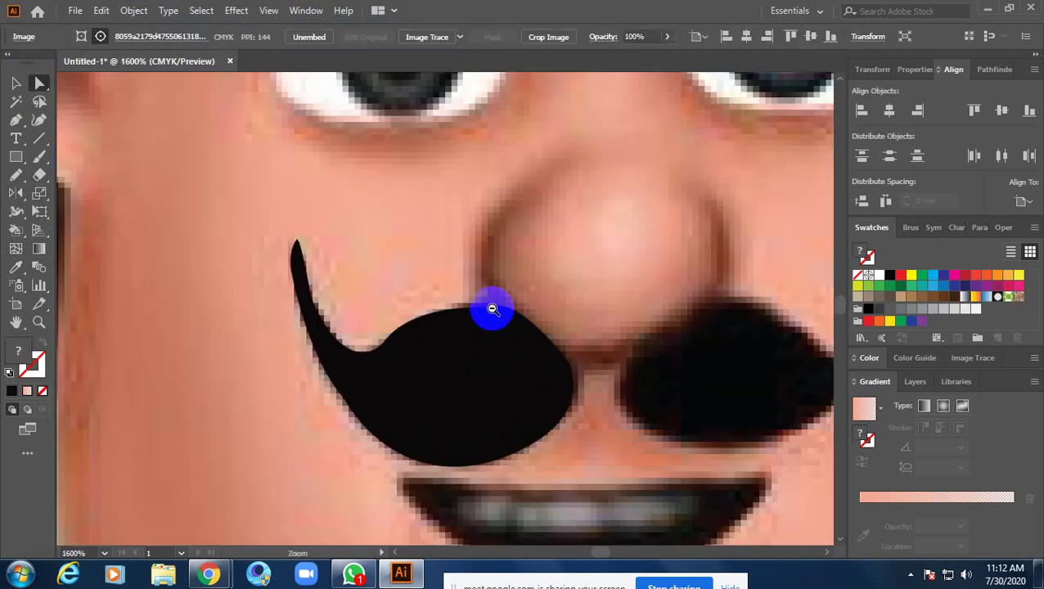
{"action": "left_click", "coordinate": [524, 384]}
{"action": "left_click_drag", "start_coordinate": [496, 370], "coordinate": [415, 292]}
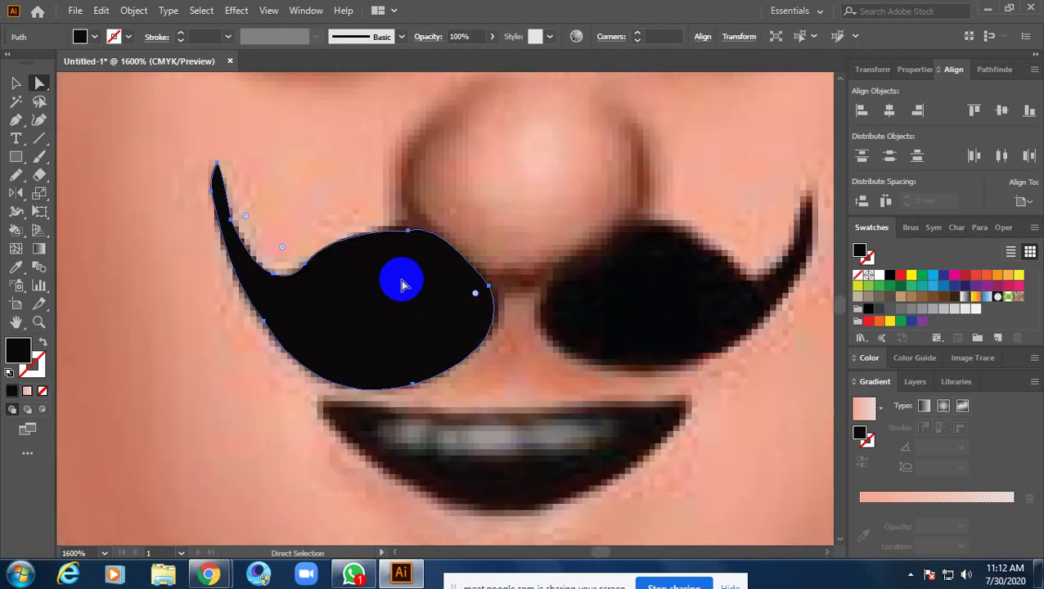
{"action": "left_click", "coordinate": [15, 82]}
Reflect a copy of the mustache half across the vertical axis and nudge it right
{"action": "right_click", "coordinate": [366, 297]}
{"action": "mouse_move", "coordinate": [414, 463]}
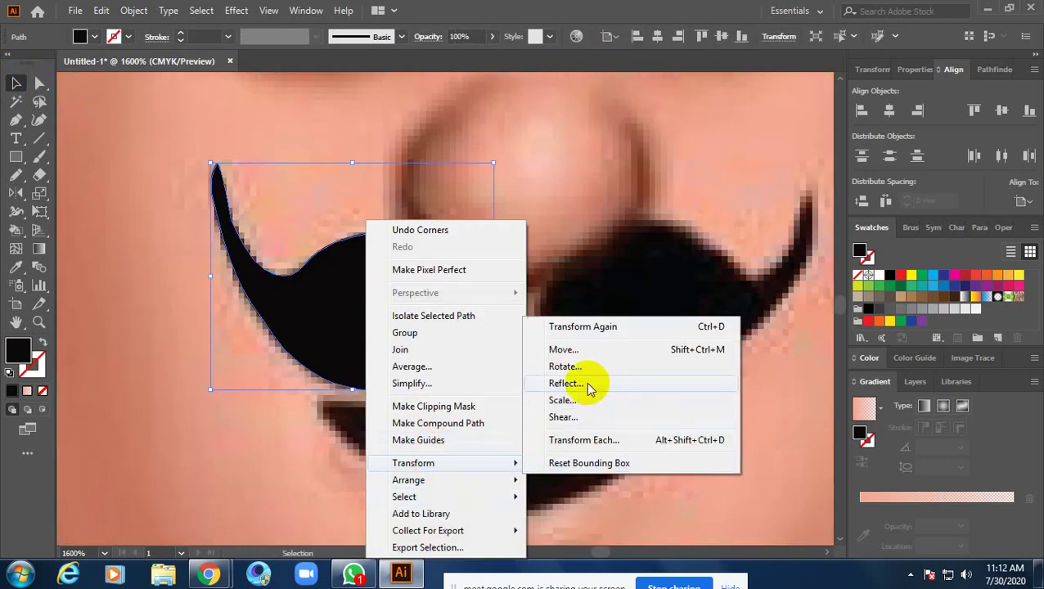
{"action": "left_click", "coordinate": [586, 383]}
{"action": "left_click", "coordinate": [709, 374]}
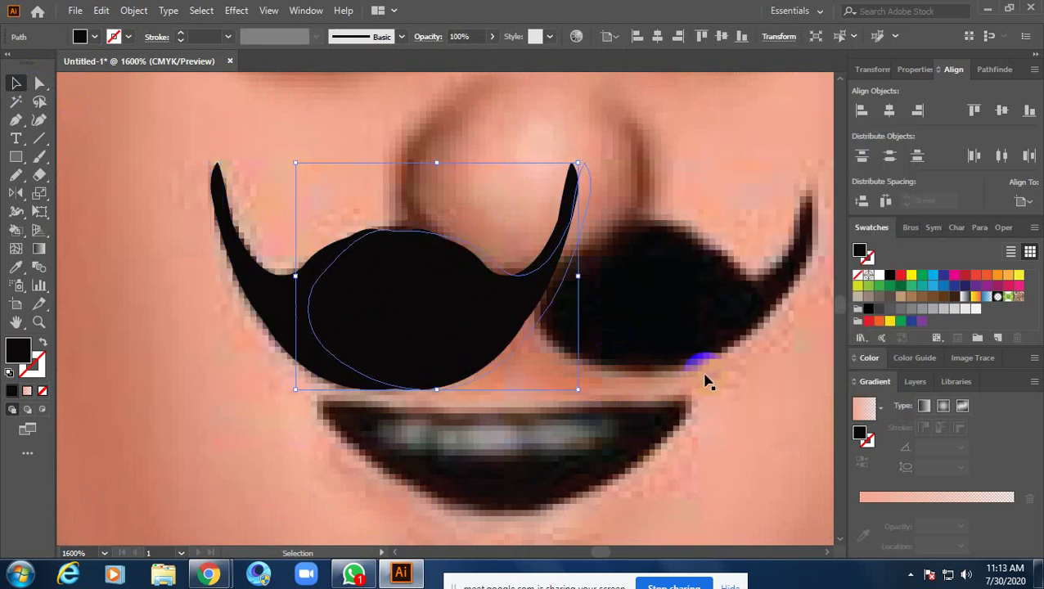
{"action": "key", "text": "Right"}
{"action": "key", "text": "Right"}
{"action": "key", "text": "Right"}
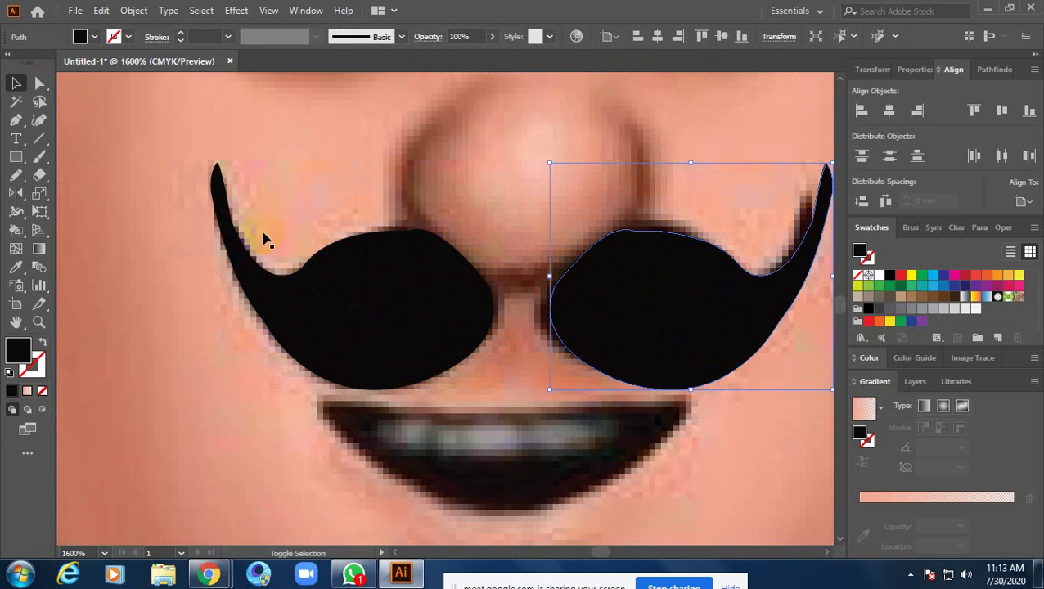
Drag both mustache halves under the vector face's nose, then bring up WhatsApp
{"action": "left_click", "coordinate": [410, 304], "text": "shift"}
{"action": "scroll", "coordinate": [410, 303], "scroll_direction": "down", "scroll_amount": 5}
{"action": "left_click_drag", "start_coordinate": [545, 362], "coordinate": [345, 374]}
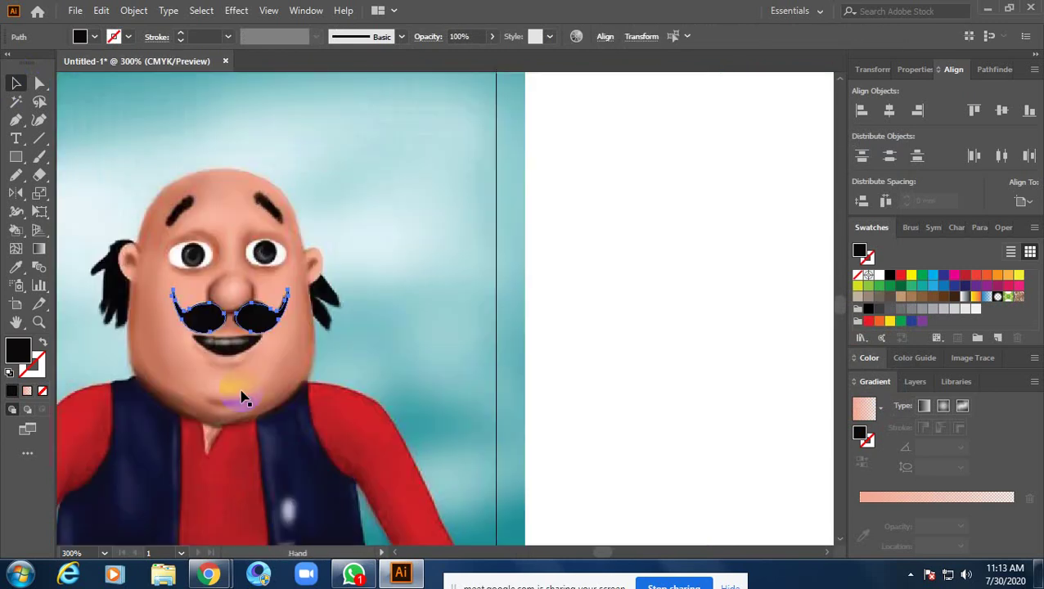
{"action": "left_click_drag", "start_coordinate": [245, 319], "coordinate": [654, 315]}
{"action": "mouse_move", "coordinate": [618, 358]}
{"action": "left_mouse_down"}
{"action": "mouse_move", "coordinate": [187, 391]}
{"action": "mouse_move", "coordinate": [602, 493]}
{"action": "left_mouse_up"}
{"action": "left_click_drag", "start_coordinate": [352, 301], "coordinate": [216, 255]}
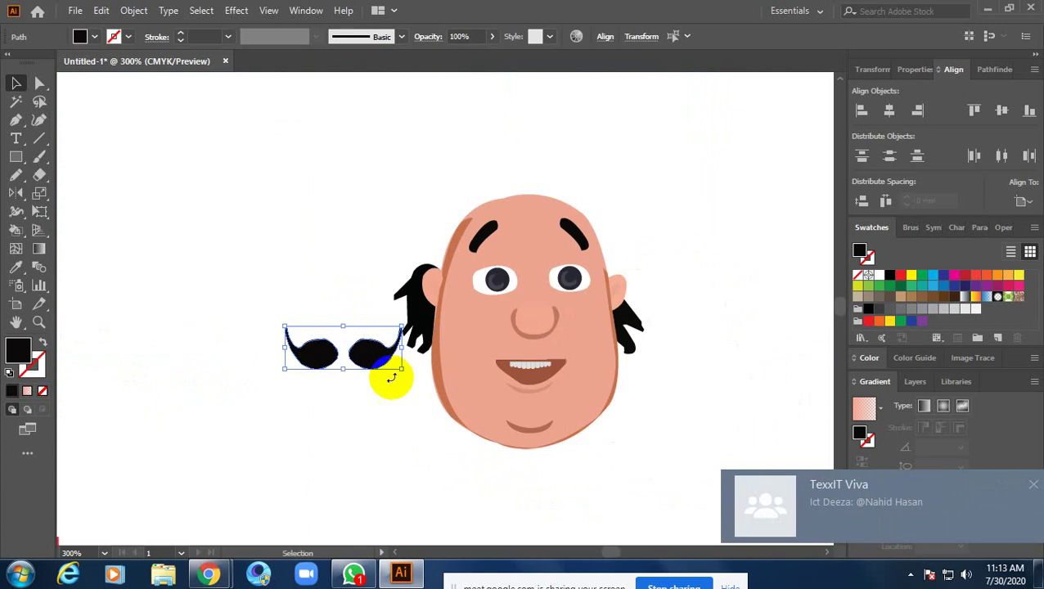
{"action": "left_click_drag", "start_coordinate": [392, 354], "coordinate": [564, 349]}
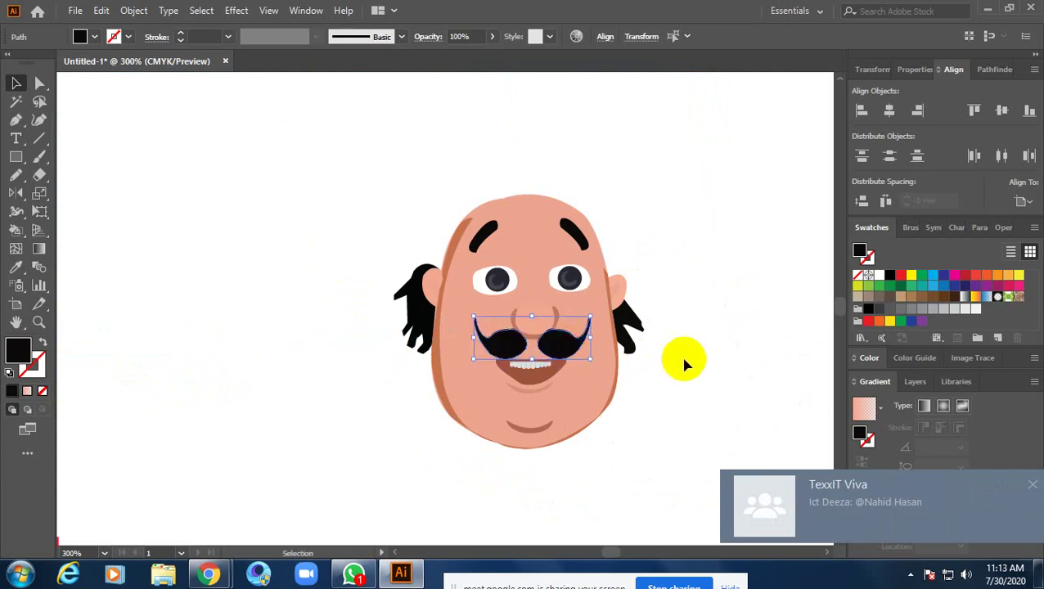
{"action": "left_click", "coordinate": [682, 361]}
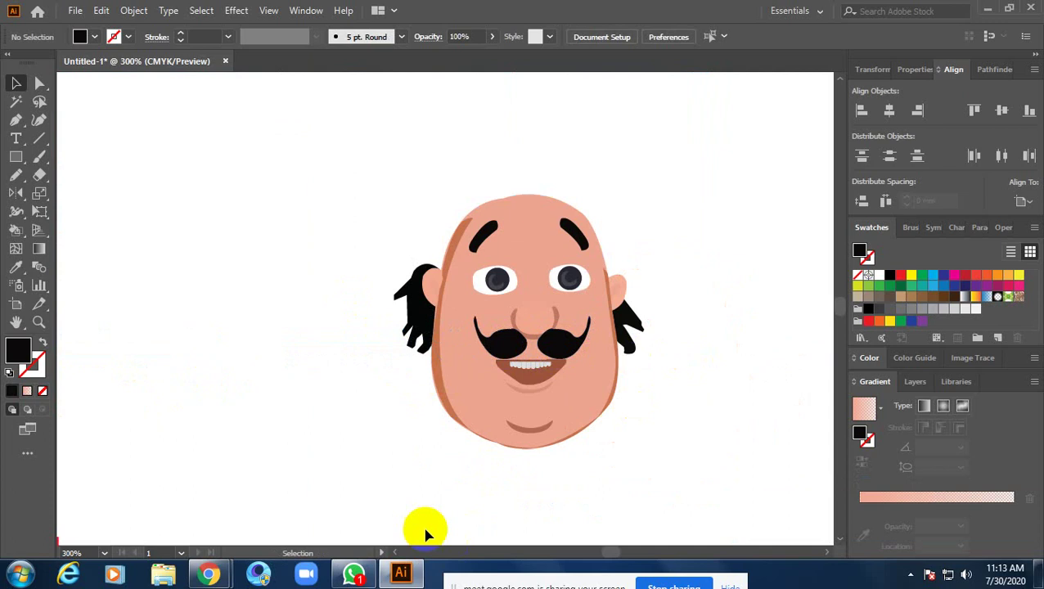
{"action": "left_click", "coordinate": [353, 574]}
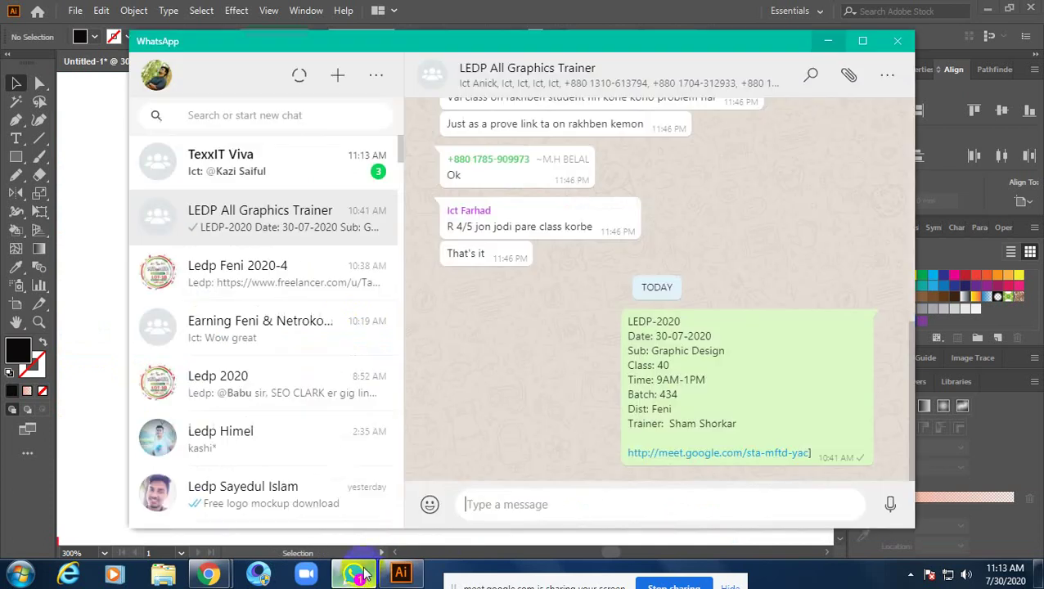
Open the TexxIT Viva group chat and scroll through its new messages
{"action": "left_click", "coordinate": [295, 165]}
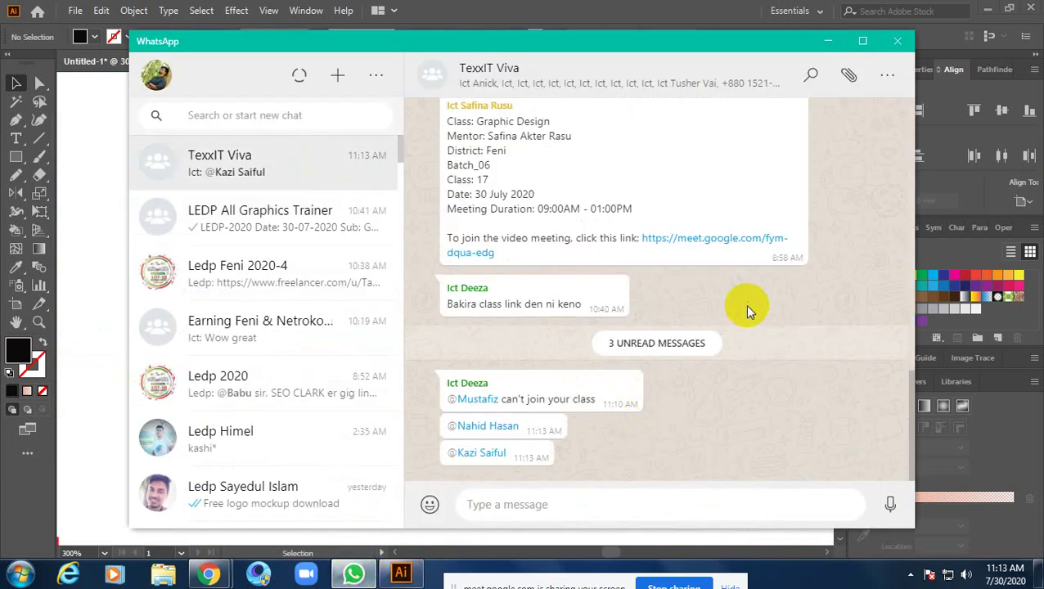
{"action": "scroll", "coordinate": [746, 304], "scroll_direction": "up", "scroll_amount": 3}
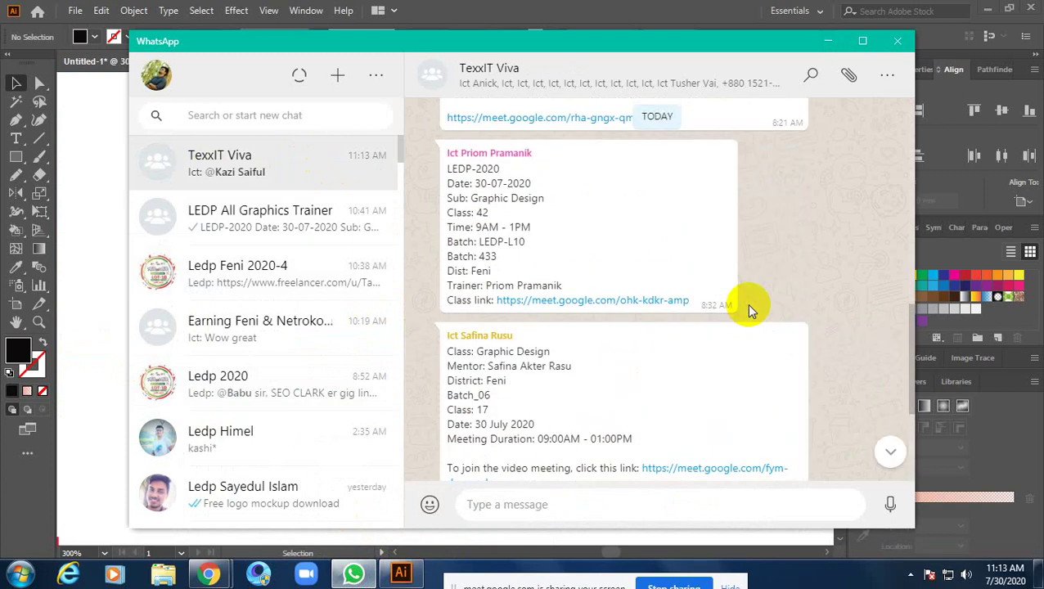
{"action": "scroll", "coordinate": [746, 303], "scroll_direction": "down", "scroll_amount": 3}
Back in Illustrator, bring the nose outline in front of the mustache
{"action": "left_click", "coordinate": [830, 40]}
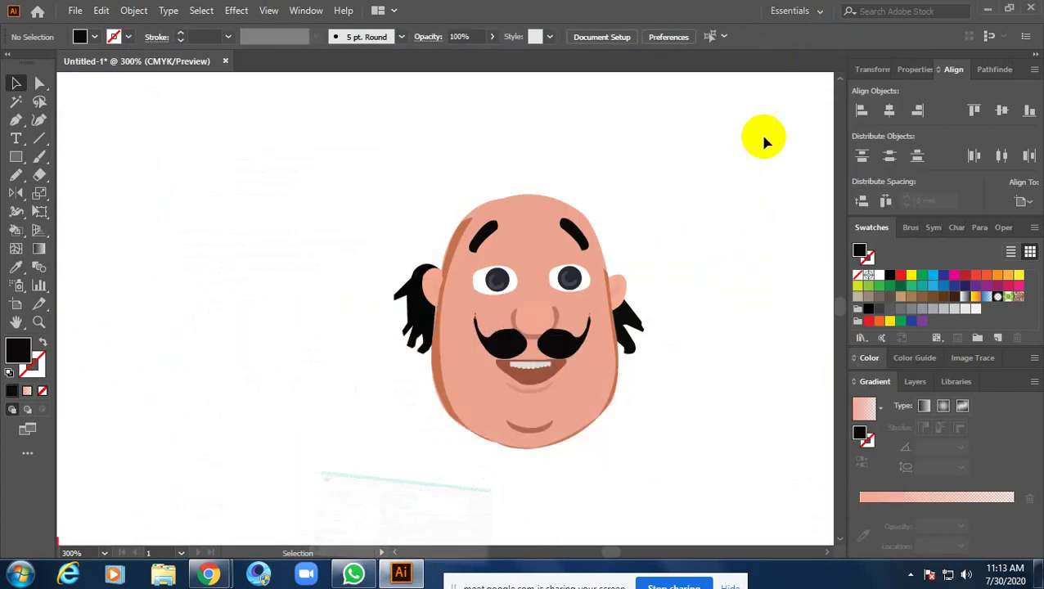
{"action": "left_click", "coordinate": [623, 278]}
{"action": "left_click", "coordinate": [532, 299]}
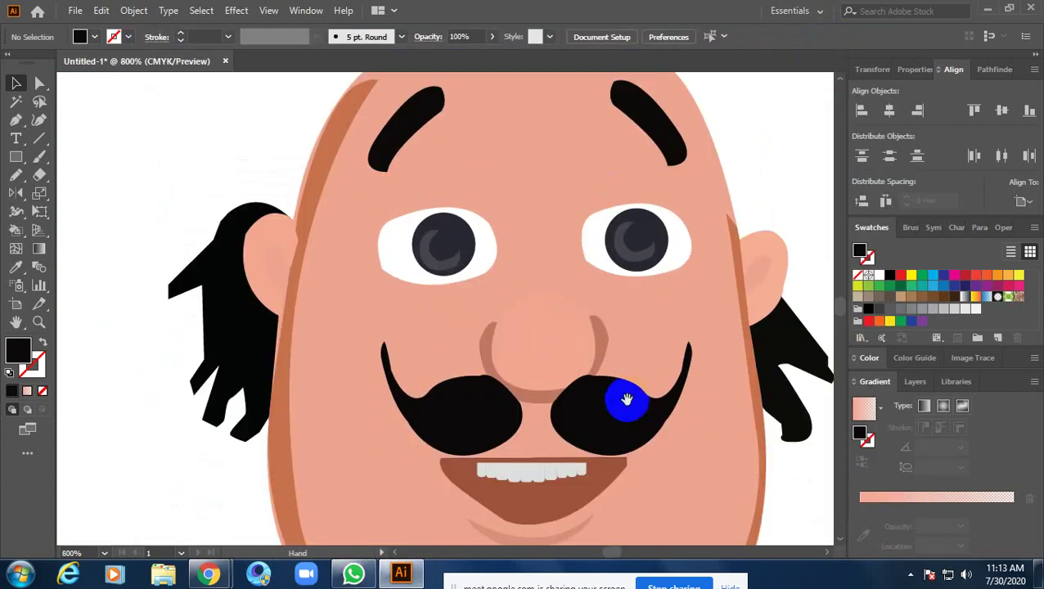
{"action": "left_click_drag", "start_coordinate": [625, 401], "coordinate": [522, 354]}
{"action": "left_click", "coordinate": [488, 358]}
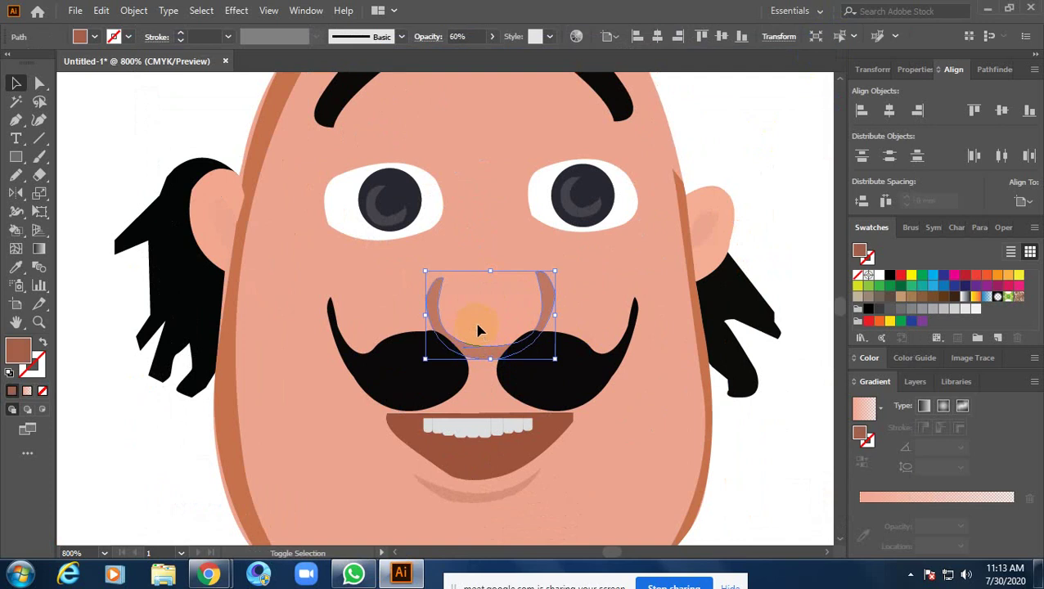
{"action": "right_click", "coordinate": [479, 327]}
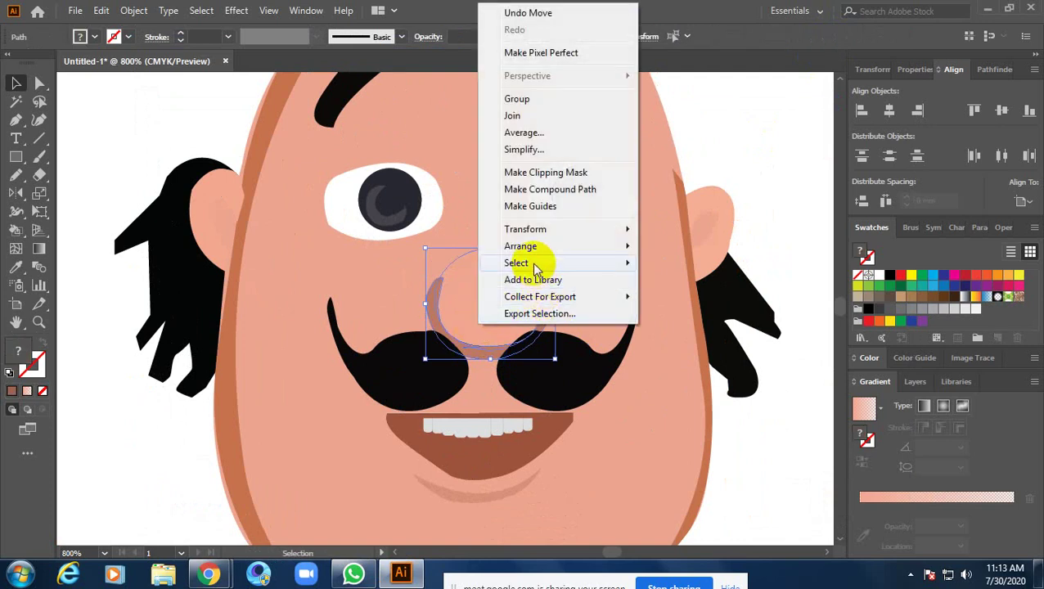
{"action": "mouse_move", "coordinate": [521, 246]}
{"action": "left_click", "coordinate": [675, 246]}
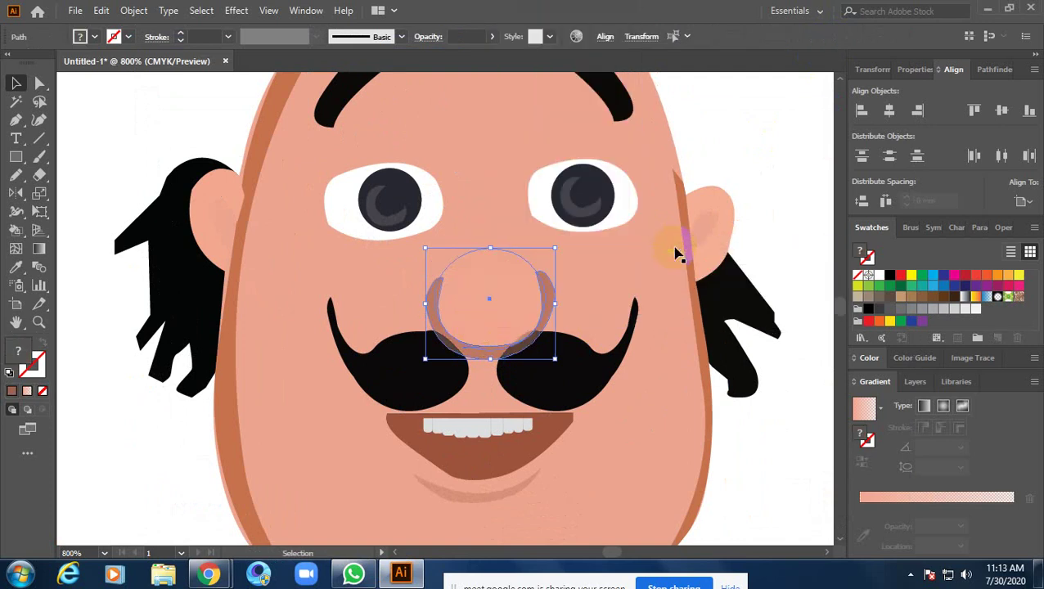
{"action": "left_click", "coordinate": [772, 193]}
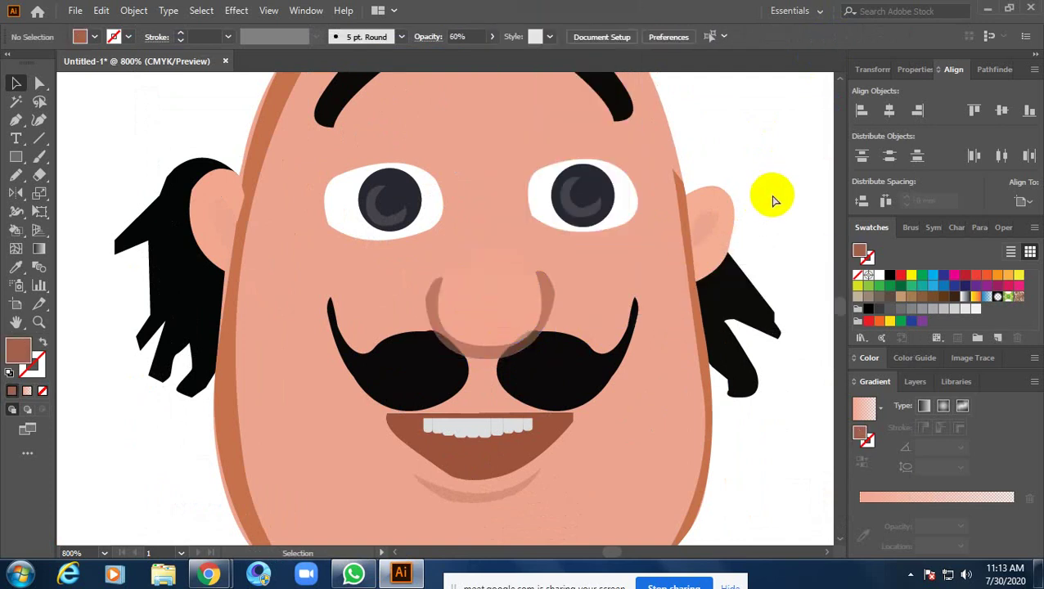
Set the nose's opacity to 100% and view the whole face
{"action": "left_click", "coordinate": [517, 355]}
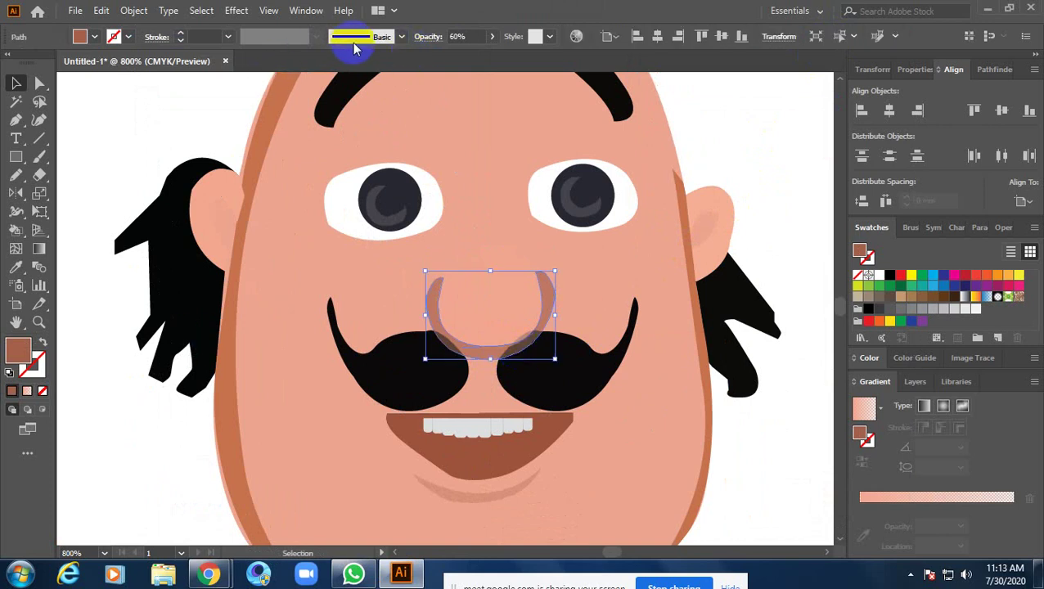
{"action": "left_click", "coordinate": [463, 36]}
{"action": "type", "text": "100"}
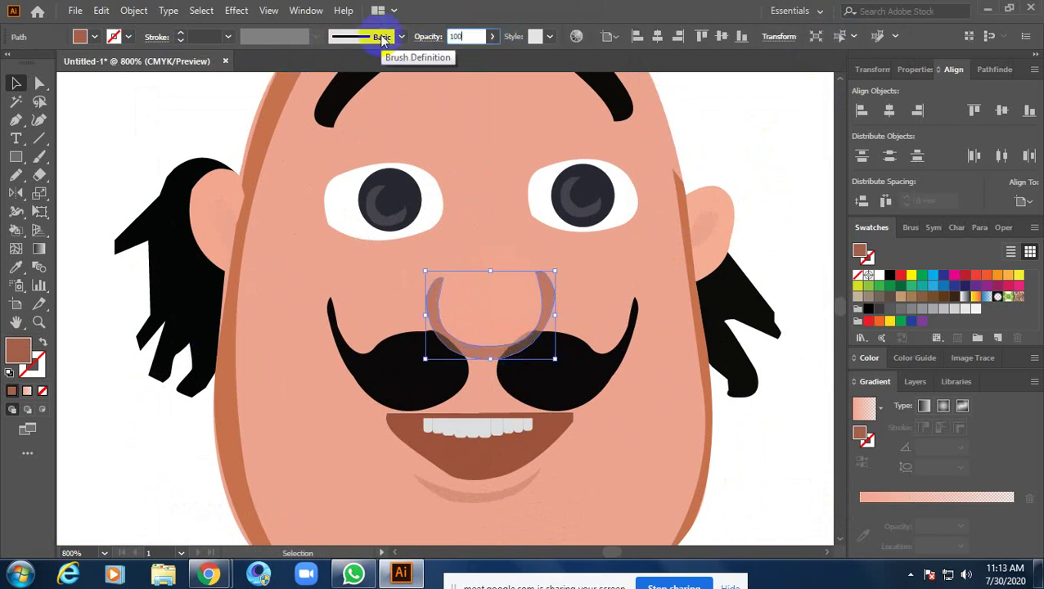
{"action": "key", "text": "Return"}
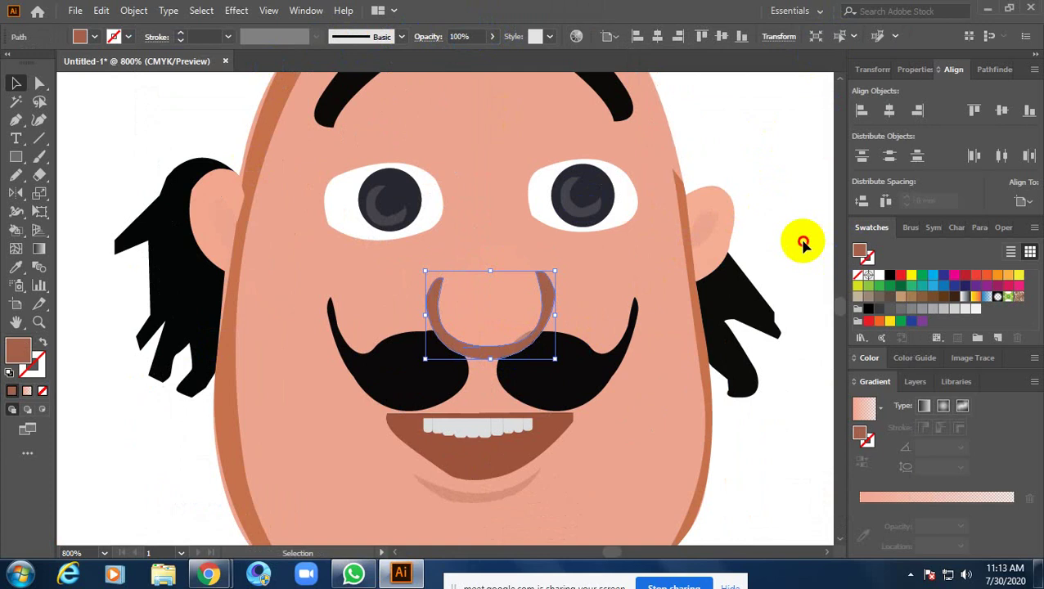
{"action": "left_click", "coordinate": [759, 234]}
{"action": "scroll", "coordinate": [754, 246], "scroll_direction": "down", "scroll_amount": 2}
{"action": "left_click_drag", "start_coordinate": [750, 275], "coordinate": [584, 312]}
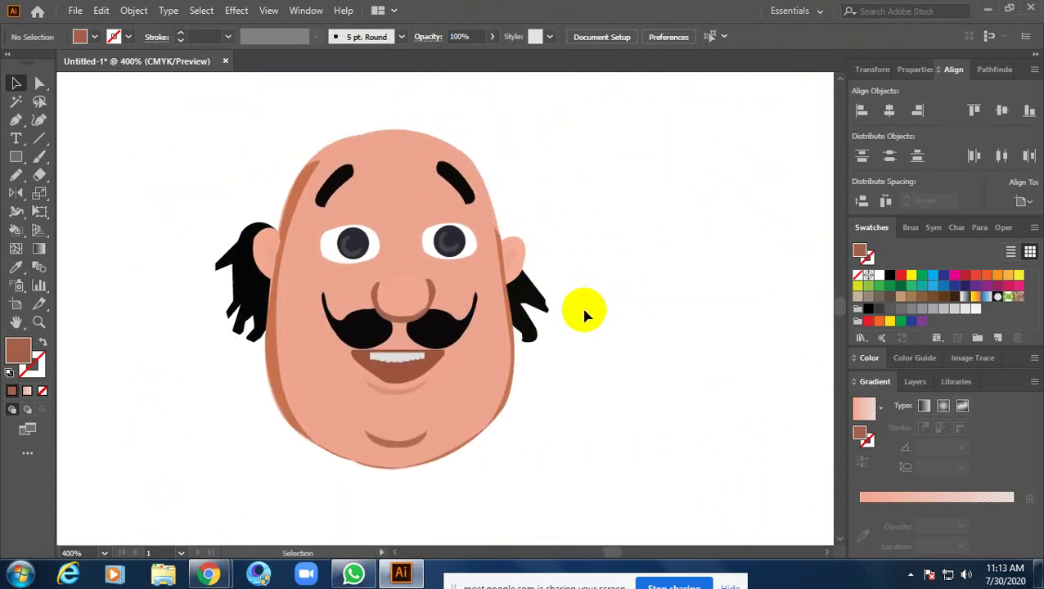
Lower the face edge shading's opacity to 50%, stepping through 70% and 60%
{"action": "left_click", "coordinate": [260, 292]}
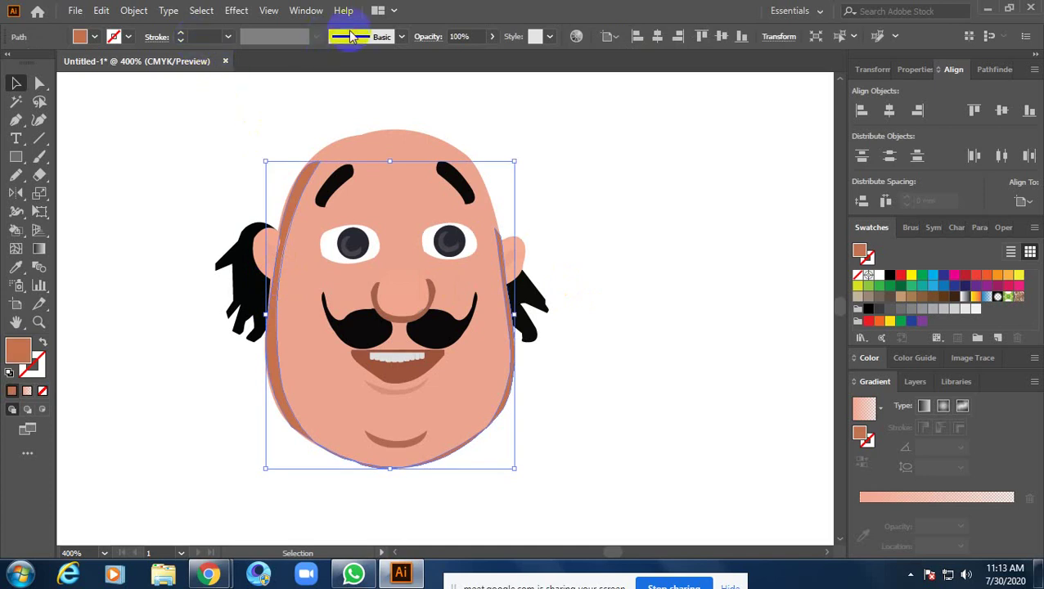
{"action": "left_click", "coordinate": [463, 36]}
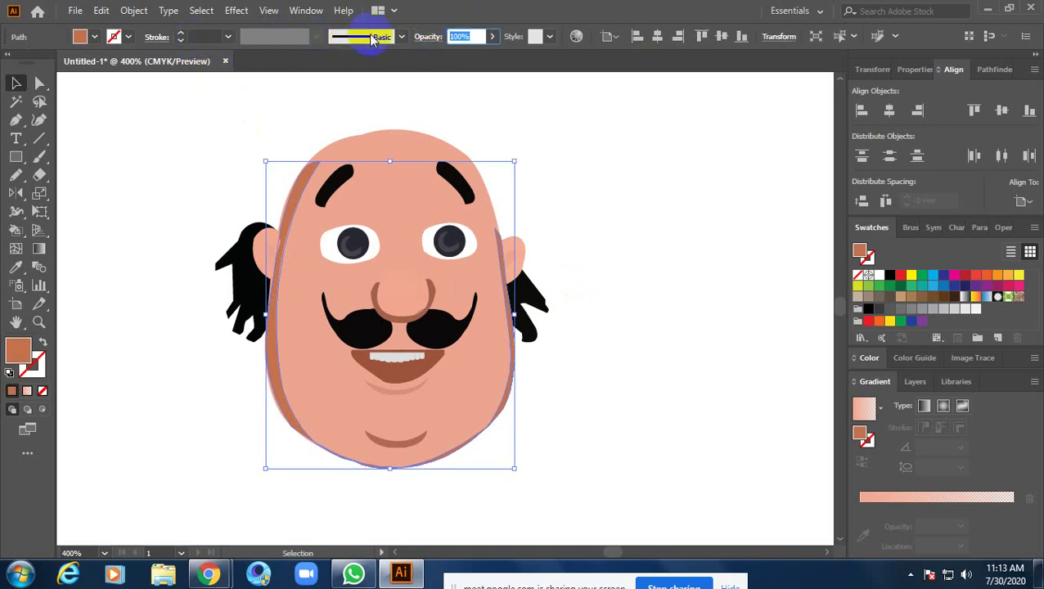
{"action": "type", "text": "70"}
{"action": "key", "text": "Return"}
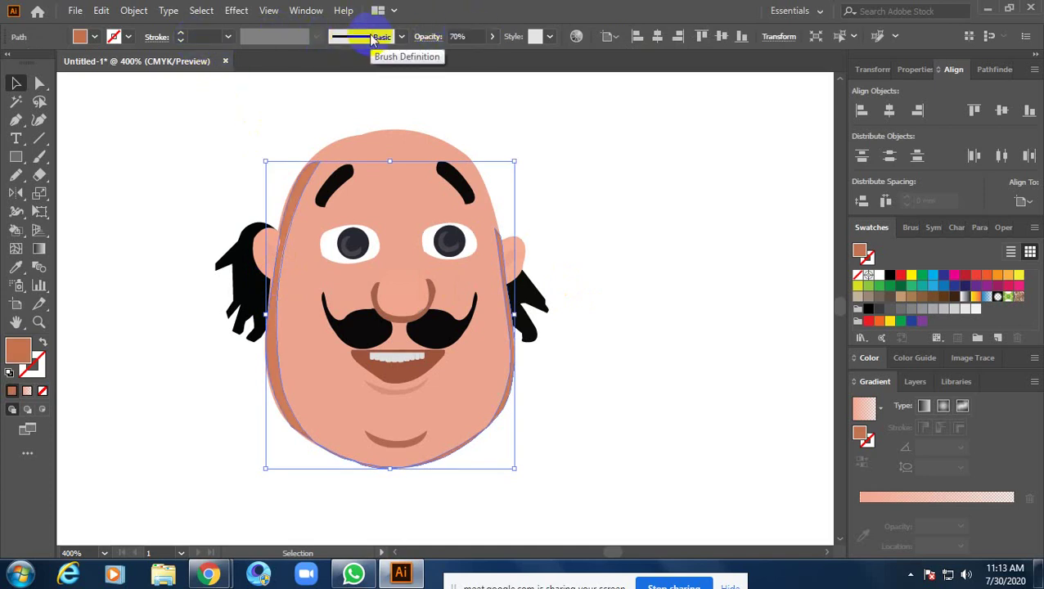
{"action": "left_click", "coordinate": [473, 36]}
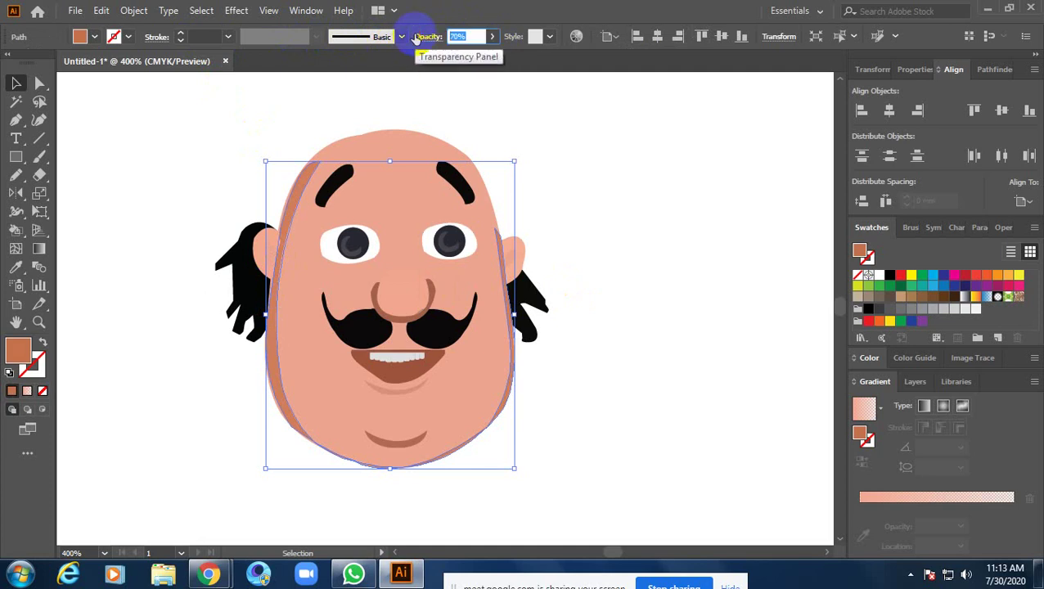
{"action": "type", "text": "60"}
{"action": "key", "text": "Return"}
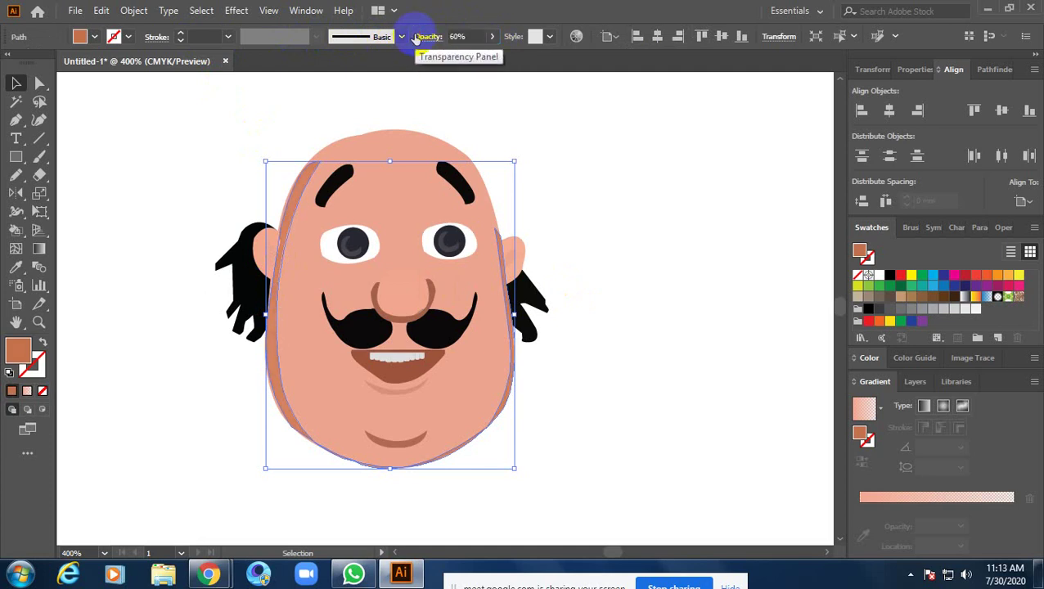
{"action": "left_click", "coordinate": [460, 36]}
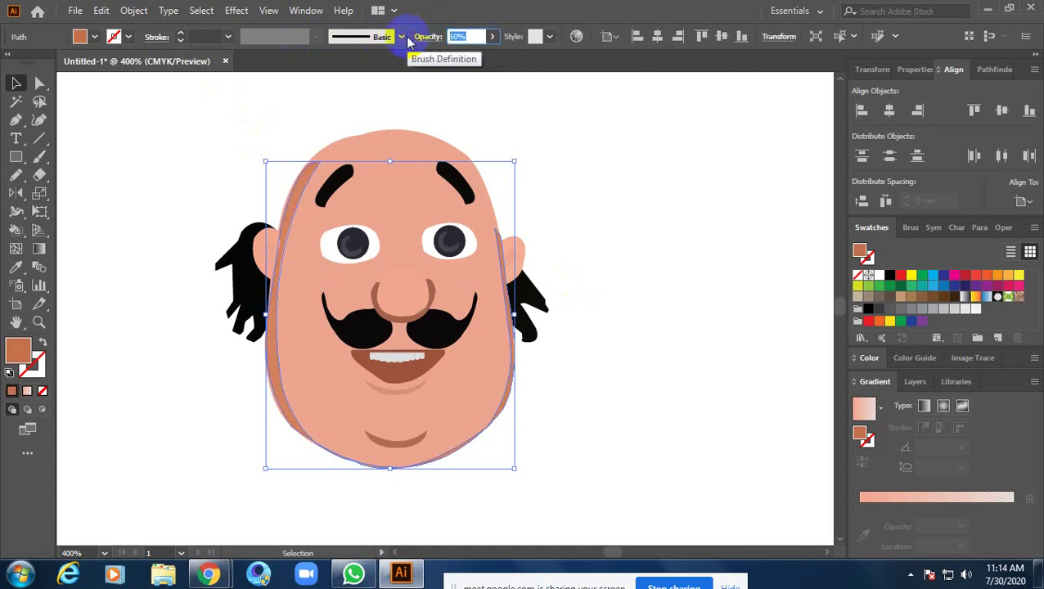
{"action": "type", "text": "50"}
{"action": "key", "text": "Return"}
{"action": "left_click", "coordinate": [646, 222]}
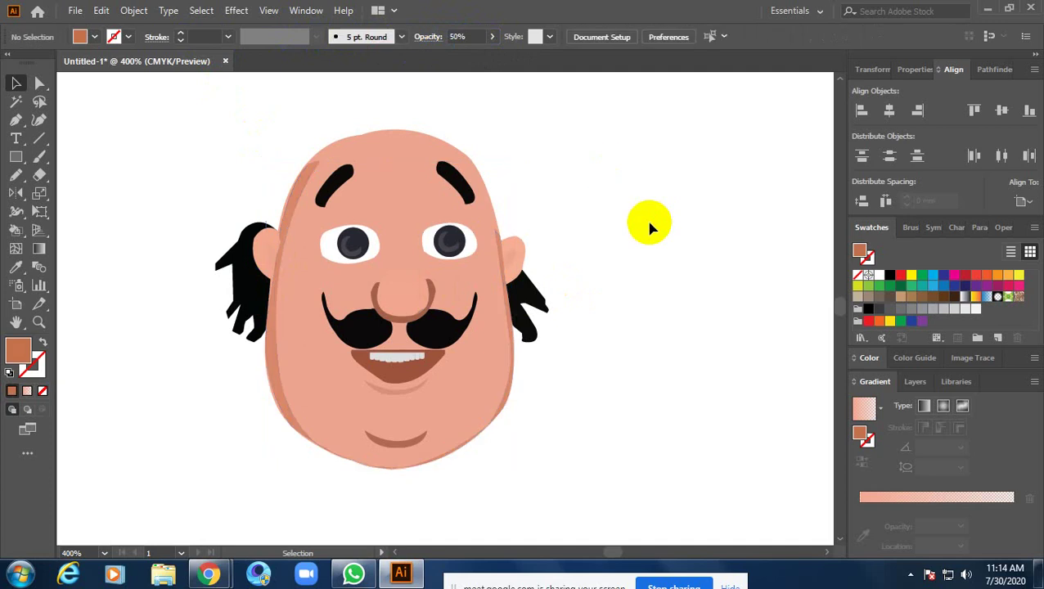
{"action": "key", "text": "z"}
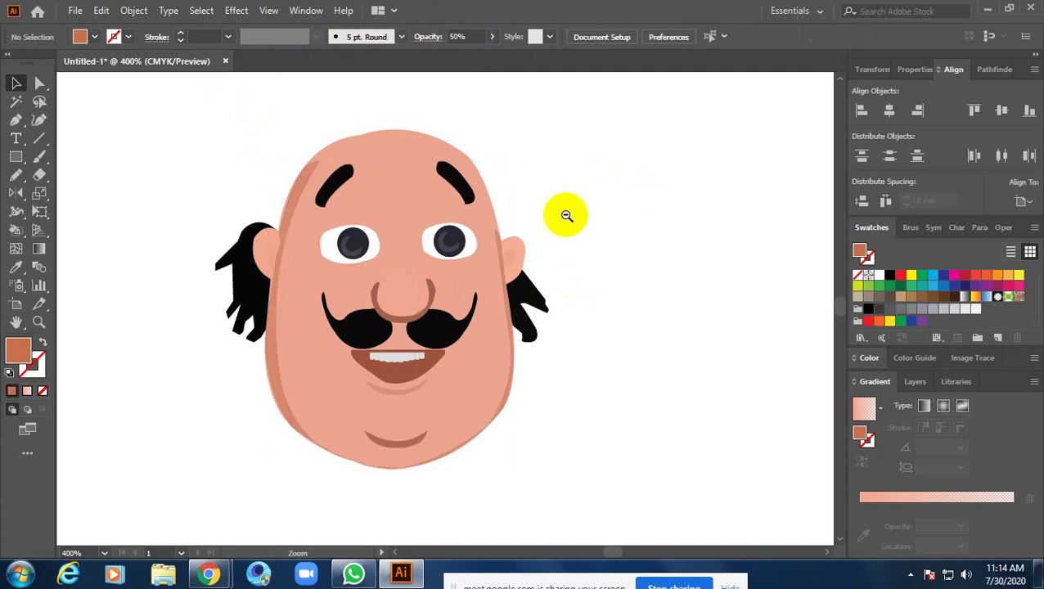
{"action": "left_click", "coordinate": [307, 279]}
Bring the left ear in front of the face and fill it with the face shading colour
{"action": "left_click", "coordinate": [282, 305]}
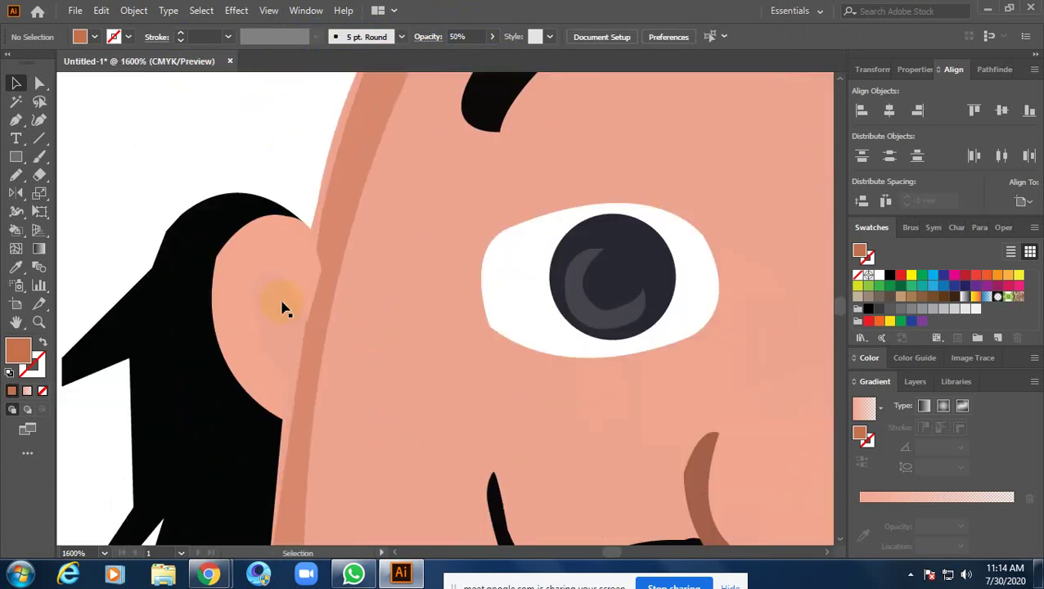
{"action": "key", "text": "v"}
{"action": "left_click", "coordinate": [289, 289]}
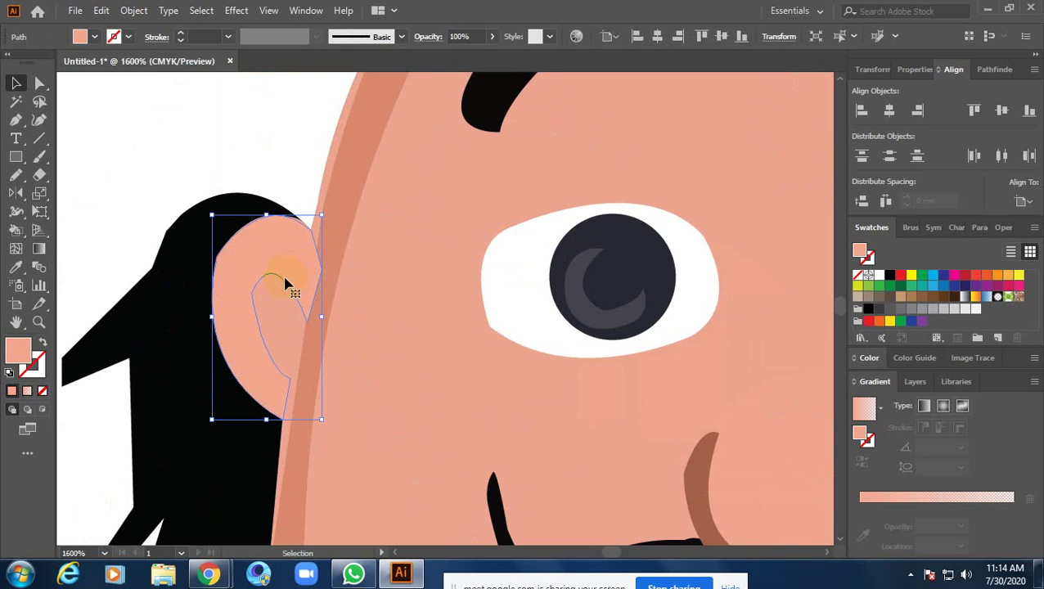
{"action": "right_click", "coordinate": [286, 283]}
{"action": "mouse_move", "coordinate": [327, 480]}
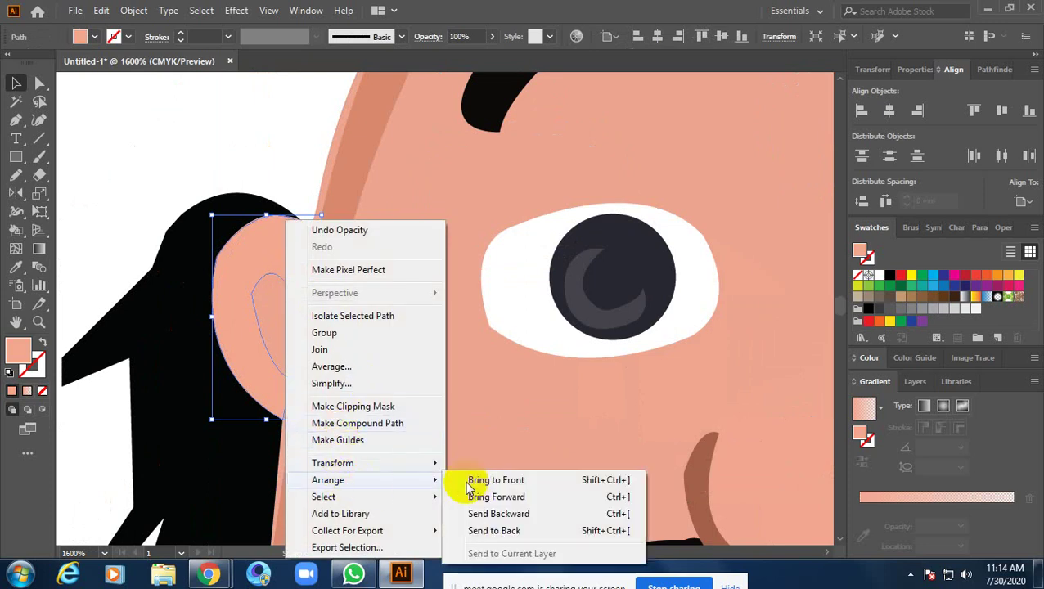
{"action": "left_click", "coordinate": [473, 483]}
{"action": "key", "text": "i"}
{"action": "left_click", "coordinate": [350, 216]}
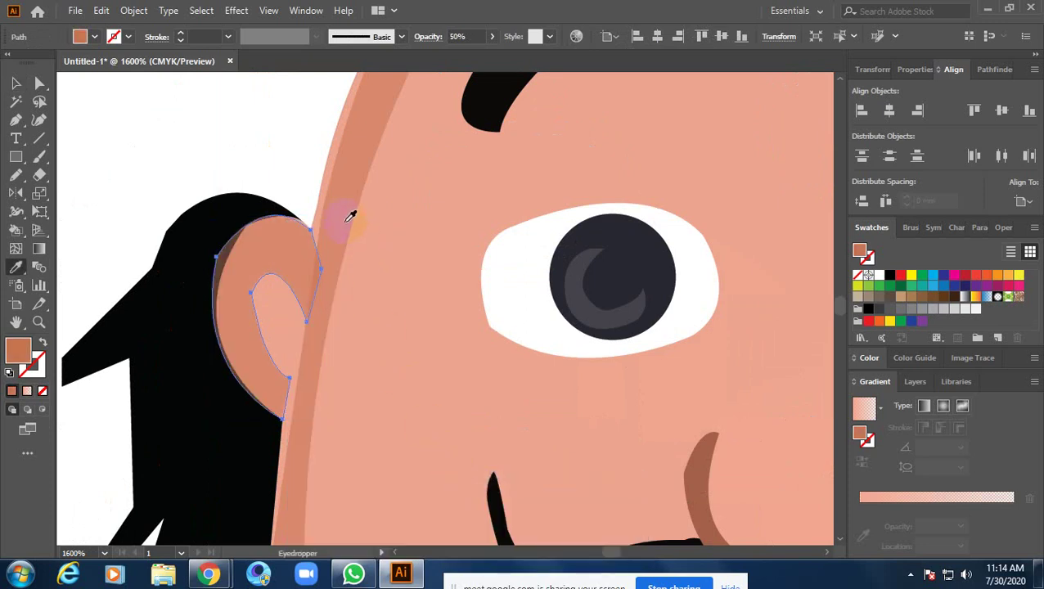
{"action": "left_click", "coordinate": [15, 83]}
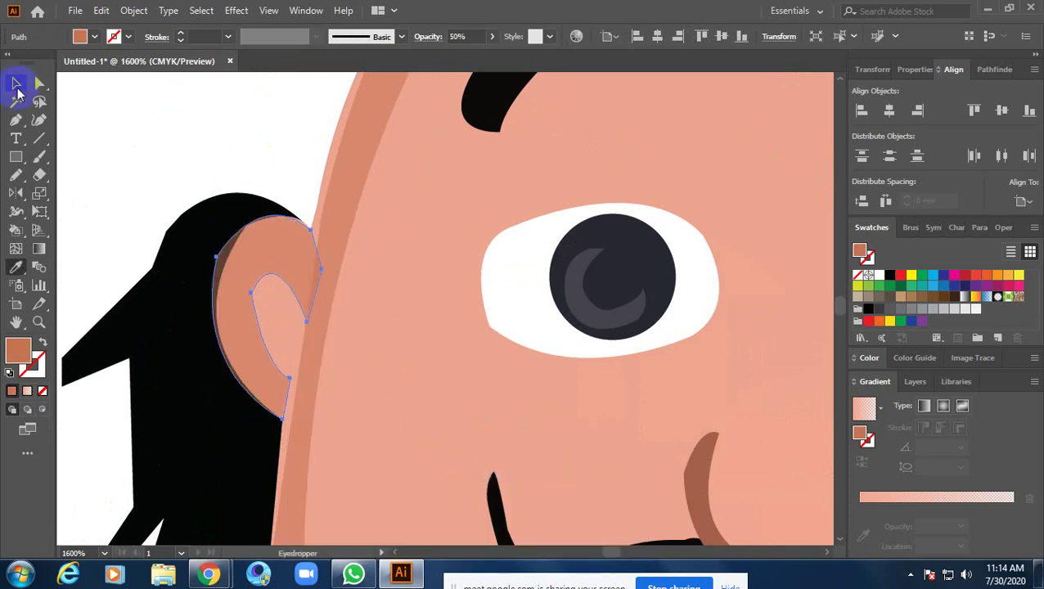
{"action": "left_click", "coordinate": [203, 123]}
Give the right ear the left ear's darker fill using the Eyedropper
{"action": "scroll", "coordinate": [326, 286], "scroll_direction": "down", "scroll_amount": 3}
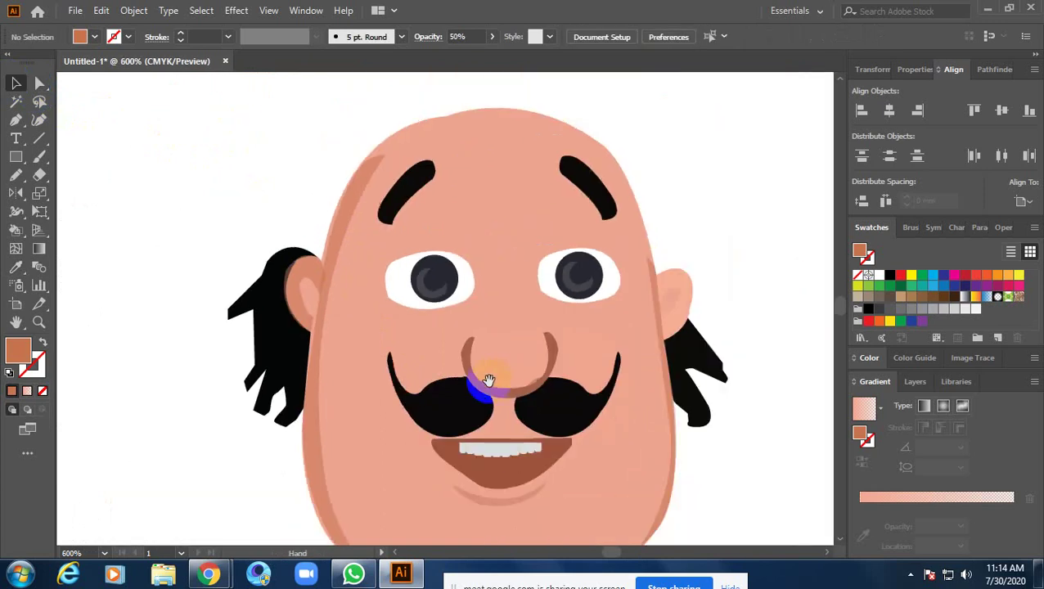
{"action": "left_click_drag", "start_coordinate": [488, 380], "coordinate": [462, 379]}
{"action": "left_click", "coordinate": [651, 287]}
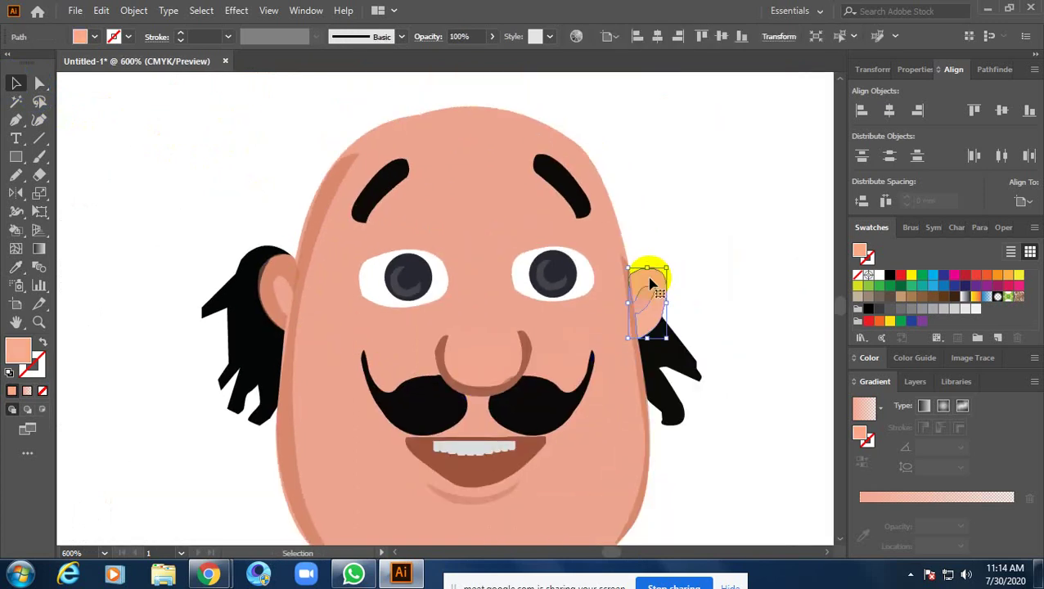
{"action": "key", "text": "i"}
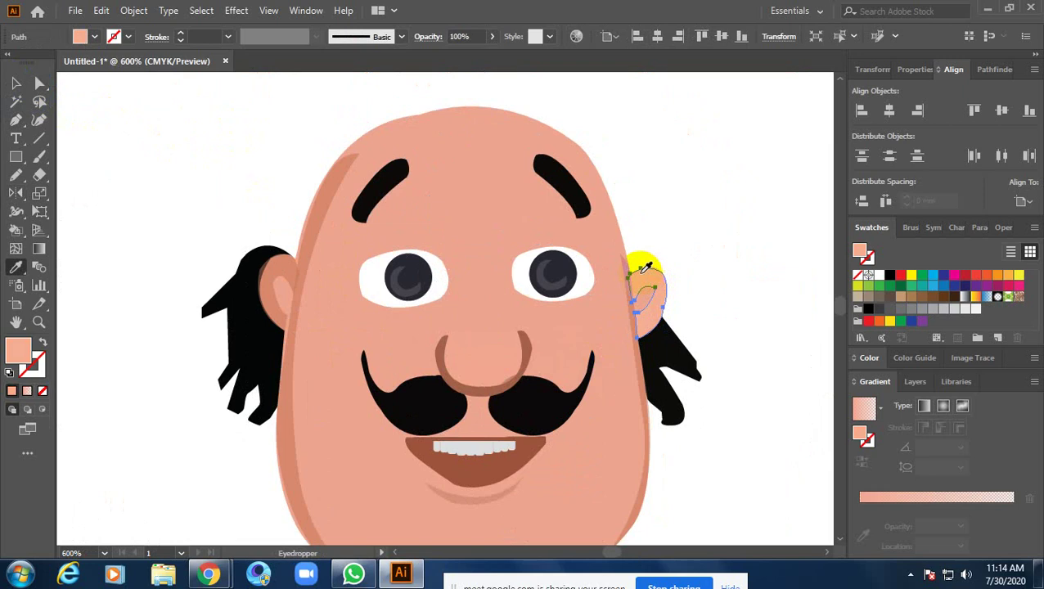
{"action": "left_click", "coordinate": [274, 270]}
{"action": "left_click", "coordinate": [15, 83]}
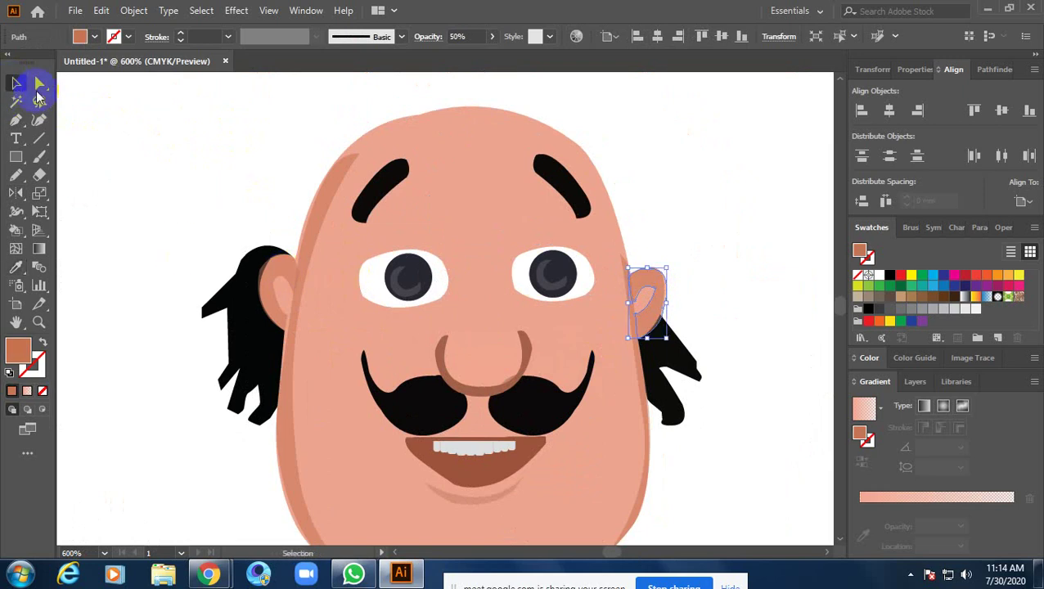
{"action": "left_click", "coordinate": [714, 252]}
{"action": "left_click", "coordinate": [738, 246], "text": "alt"}
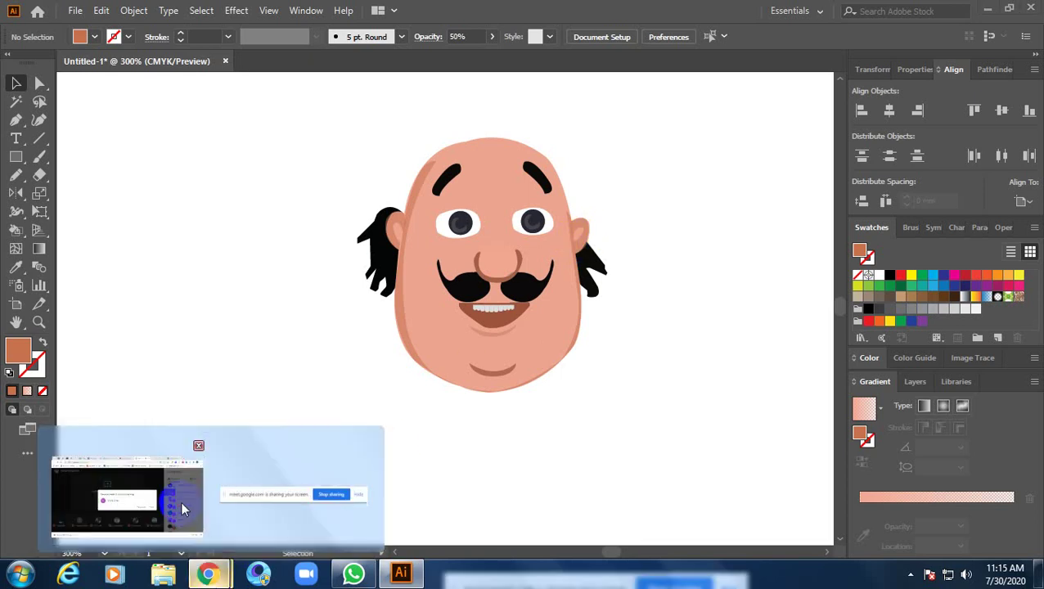
Admit the waiting participant into the Google Meet call and return to Illustrator
{"action": "left_click", "coordinate": [182, 495]}
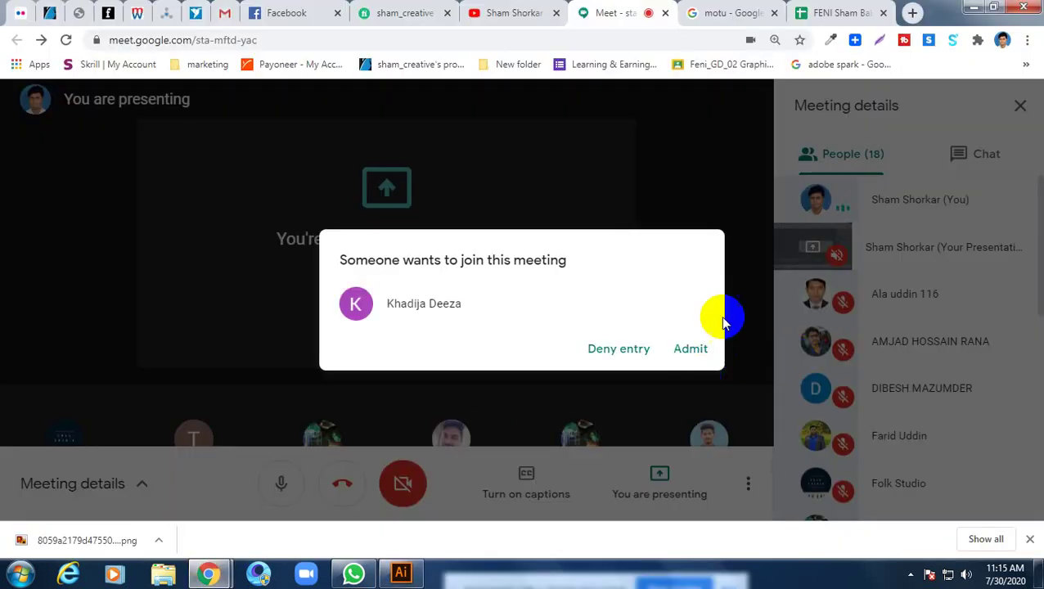
{"action": "left_click", "coordinate": [690, 349]}
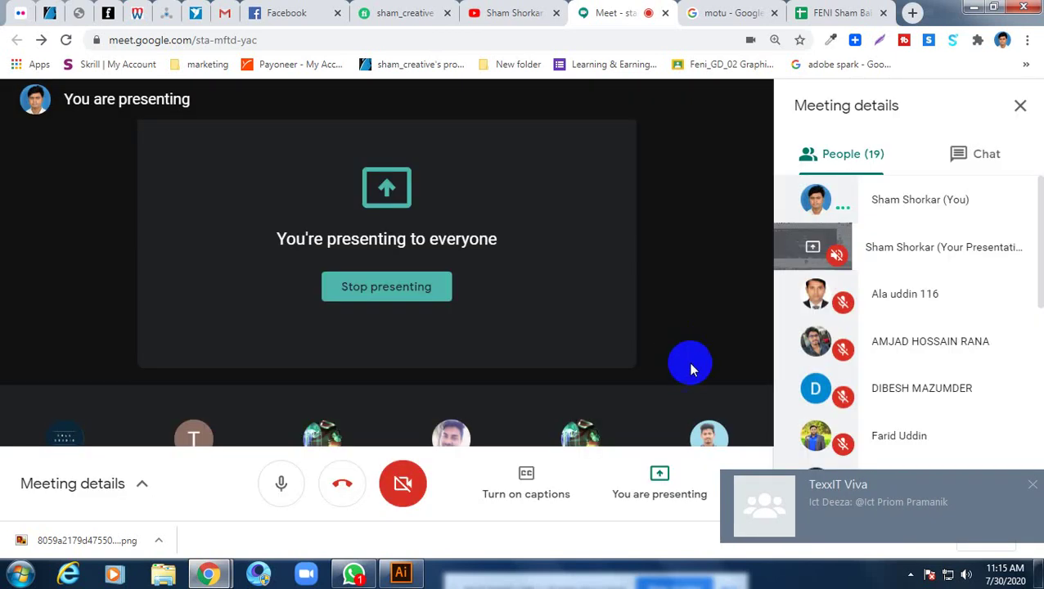
{"action": "left_click", "coordinate": [400, 571]}
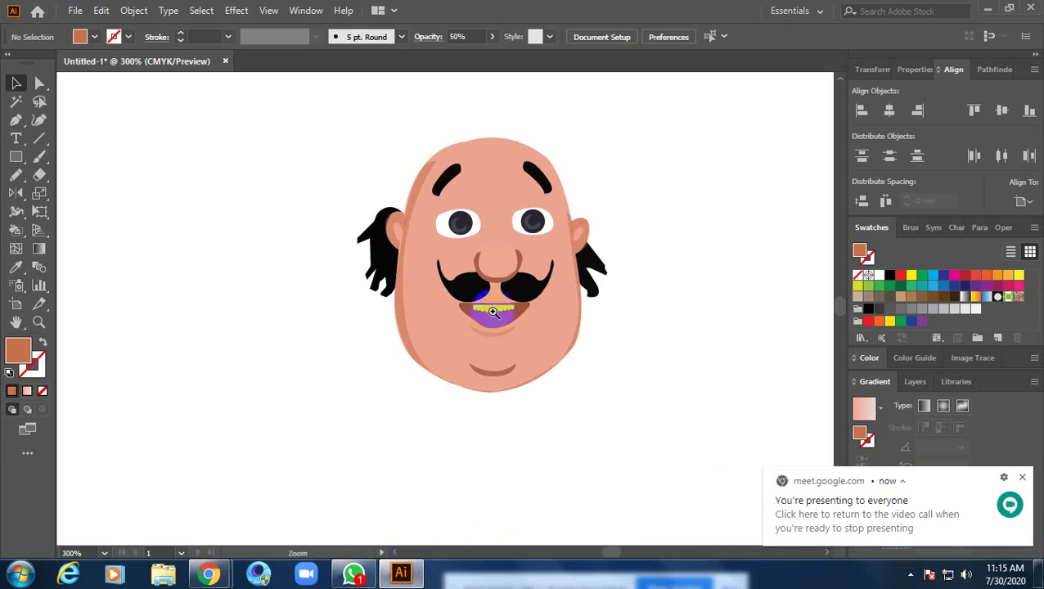
Zoom and pan around the artboard to inspect the Motu reference image
{"action": "scroll", "coordinate": [514, 317], "scroll_direction": "up", "scroll_amount": 2}
{"action": "scroll", "coordinate": [514, 318], "scroll_direction": "down", "scroll_amount": 2}
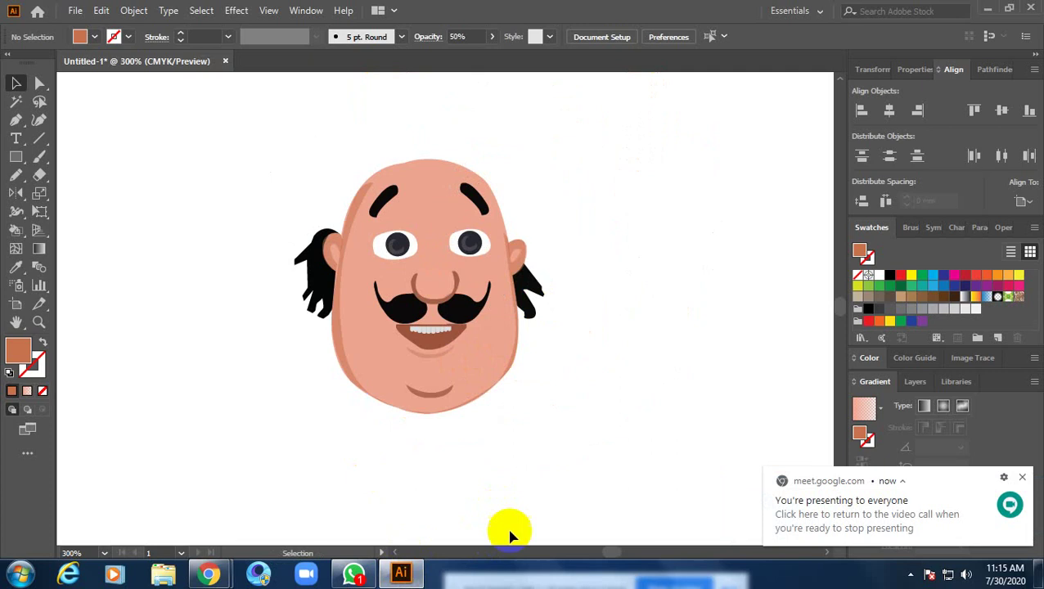
{"action": "key", "text": "ctrl+space"}
{"action": "left_click", "coordinate": [462, 389], "text": "alt"}
{"action": "left_click", "coordinate": [463, 390], "text": "alt"}
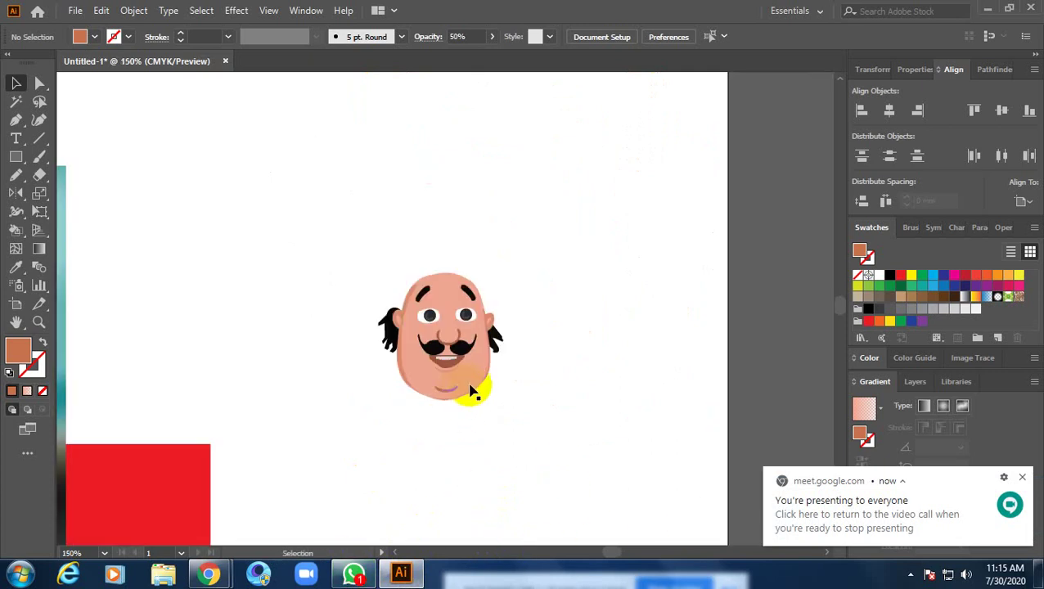
{"action": "left_click_drag", "start_coordinate": [467, 427], "coordinate": [591, 400]}
{"action": "left_click", "coordinate": [577, 390], "text": "alt"}
{"action": "left_click", "coordinate": [577, 390], "text": "alt"}
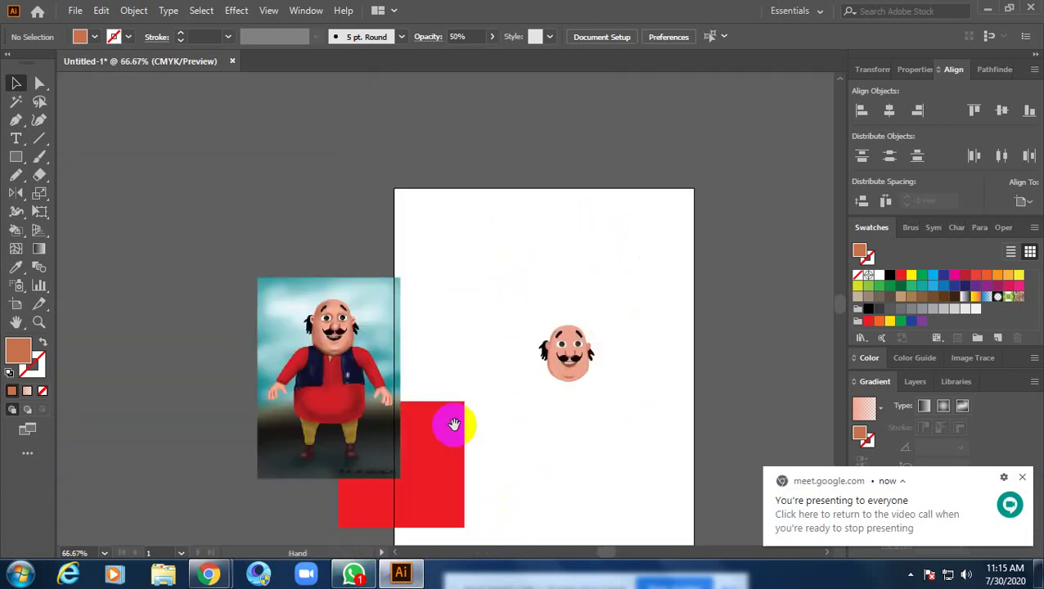
{"action": "left_click", "coordinate": [419, 428]}
{"action": "left_click", "coordinate": [419, 427]}
{"action": "left_click", "coordinate": [419, 427]}
{"action": "mouse_move", "coordinate": [419, 428]}
{"action": "left_mouse_down"}
{"action": "mouse_move", "coordinate": [349, 378]}
{"action": "mouse_move", "coordinate": [380, 345]}
{"action": "mouse_move", "coordinate": [327, 333]}
{"action": "left_mouse_up"}
{"action": "left_click_drag", "start_coordinate": [337, 438], "coordinate": [337, 373]}
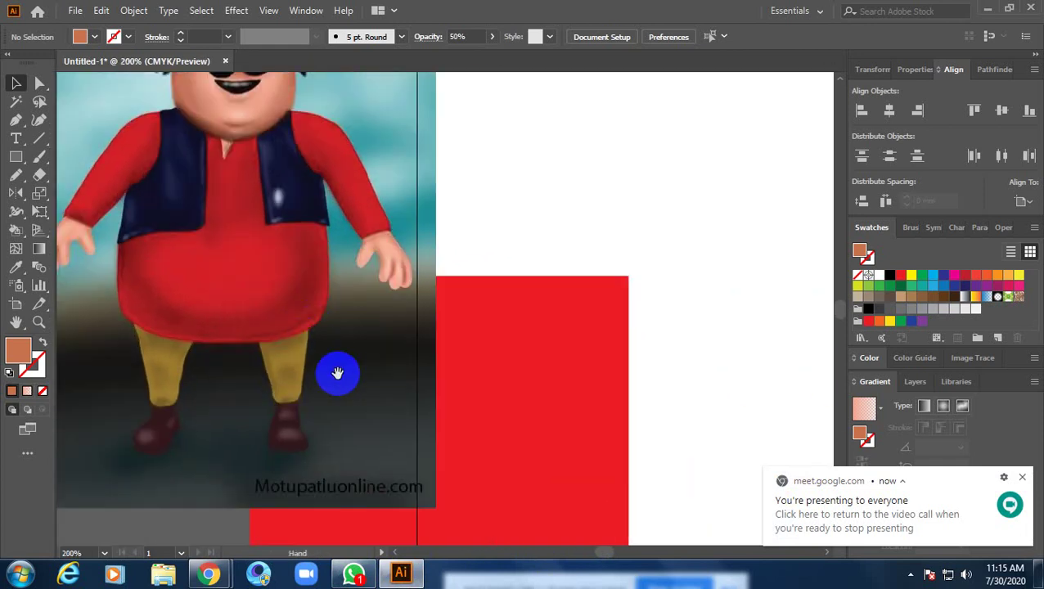
{"action": "left_click", "coordinate": [340, 371], "text": "alt"}
{"action": "left_click", "coordinate": [340, 370], "text": "alt"}
{"action": "left_click", "coordinate": [339, 370], "text": "alt"}
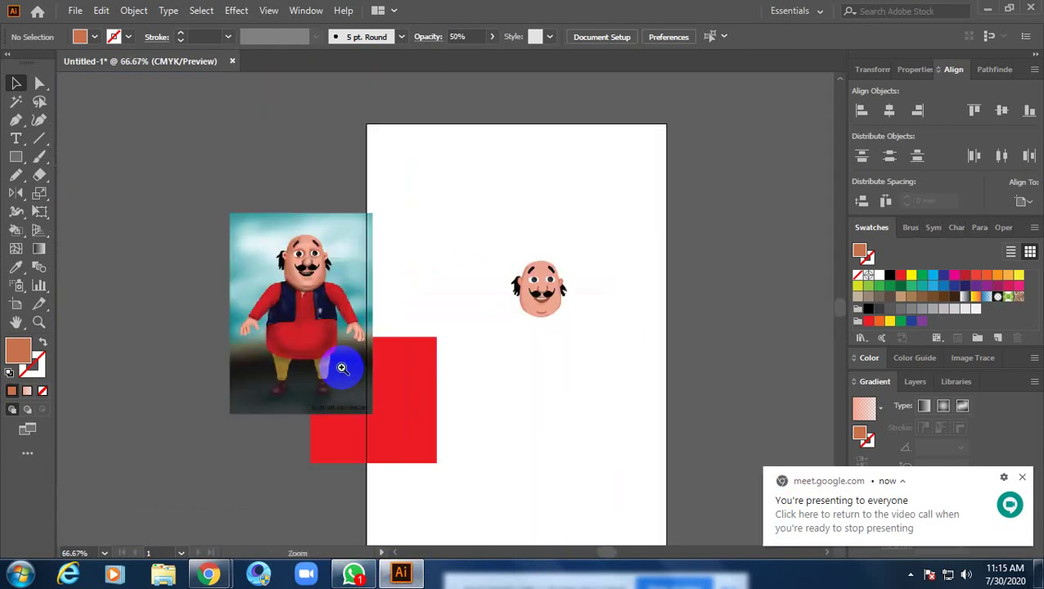
Delete the red rectangle and the reference image, then select all the face parts
{"action": "left_click", "coordinate": [429, 368]}
{"action": "key", "text": "Delete"}
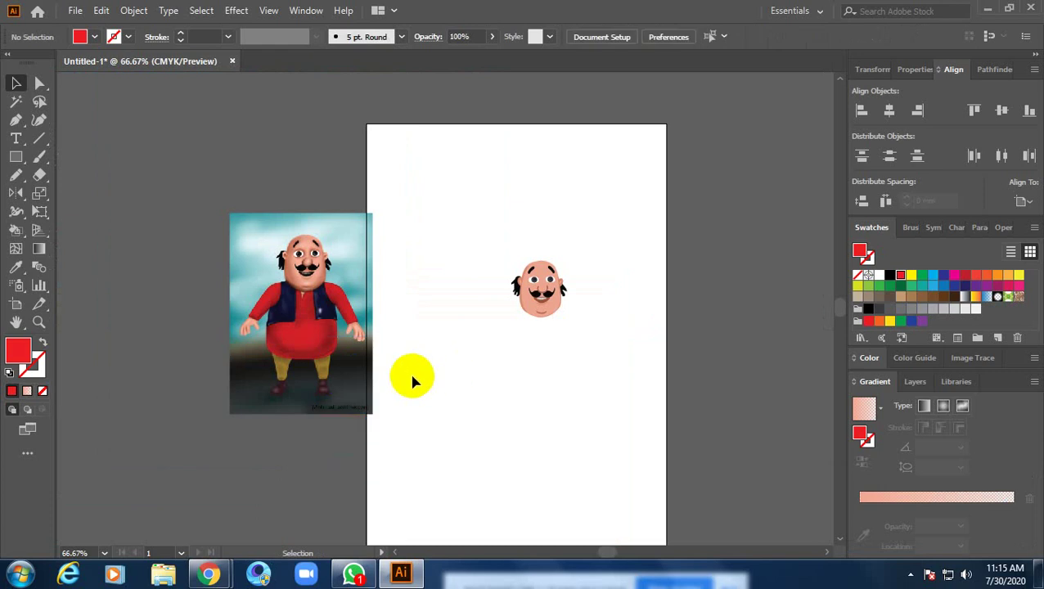
{"action": "left_click", "coordinate": [354, 348]}
{"action": "key", "text": "Delete"}
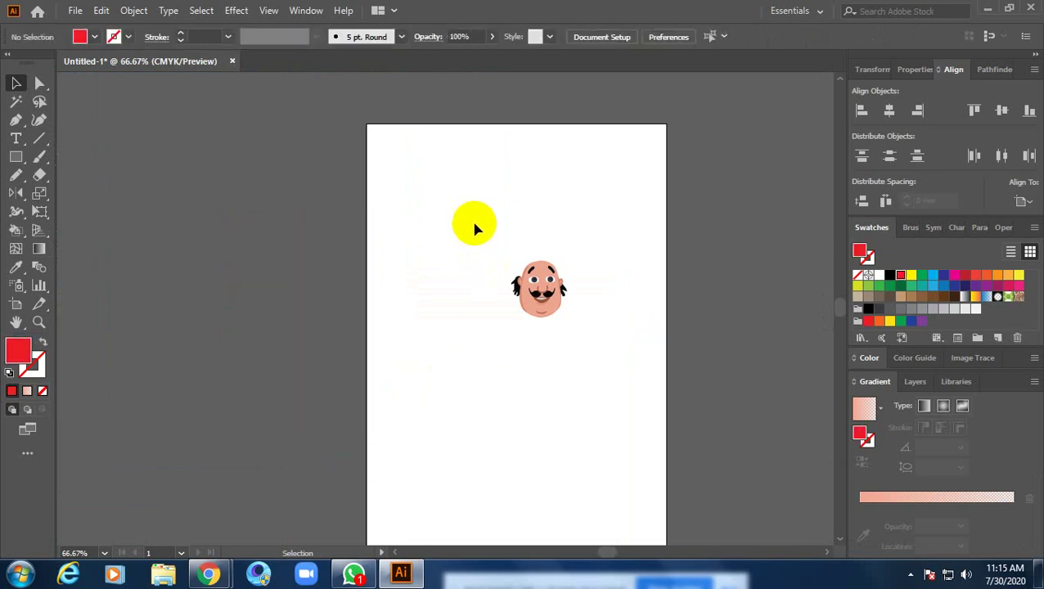
{"action": "left_click_drag", "start_coordinate": [477, 228], "coordinate": [616, 361]}
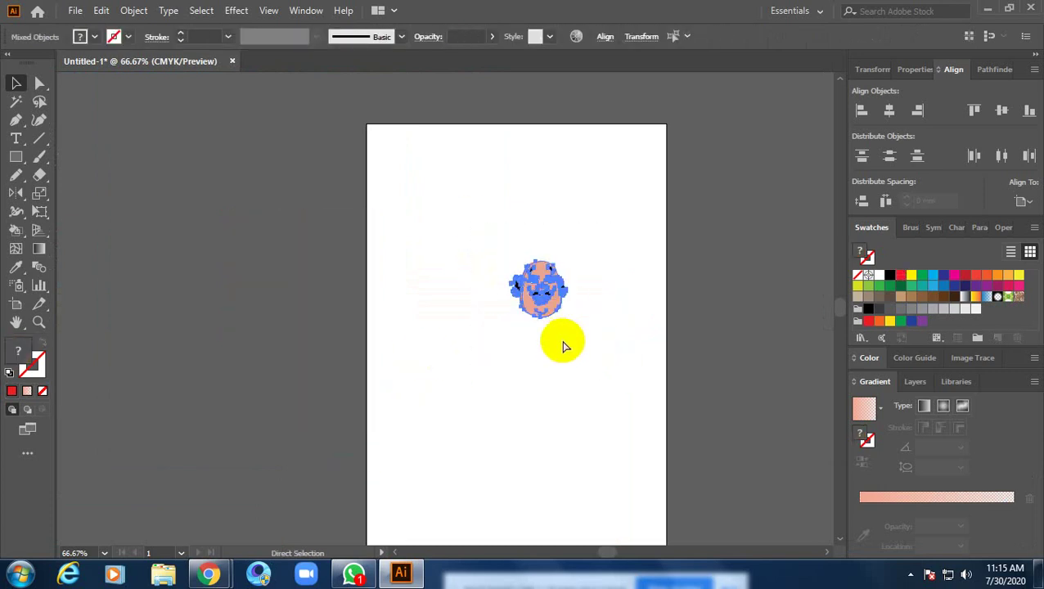
Group the face parts and scale the group up to fill the page
{"action": "key", "text": "ctrl+g"}
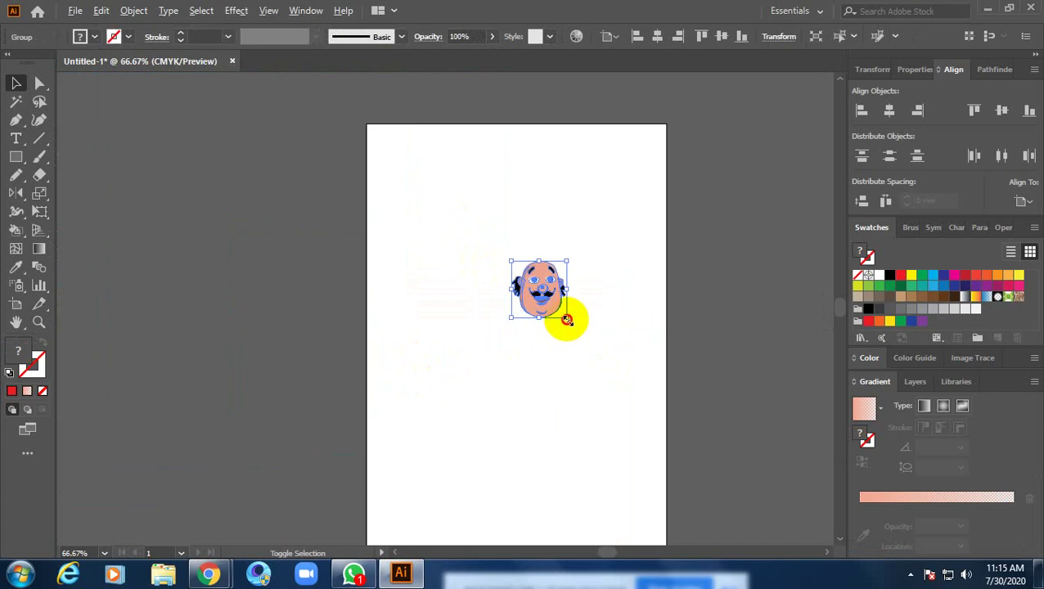
{"action": "left_click_drag", "start_coordinate": [568, 320], "coordinate": [653, 396]}
{"action": "left_click", "coordinate": [737, 345]}
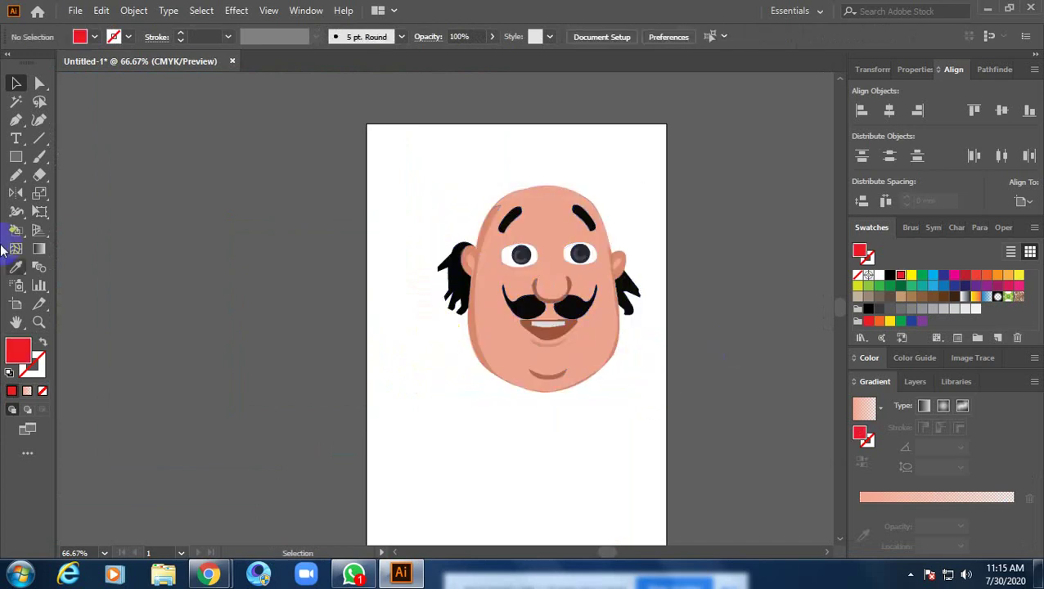
Draw a red rectangle over the face and send it to the back
{"action": "left_click", "coordinate": [16, 156]}
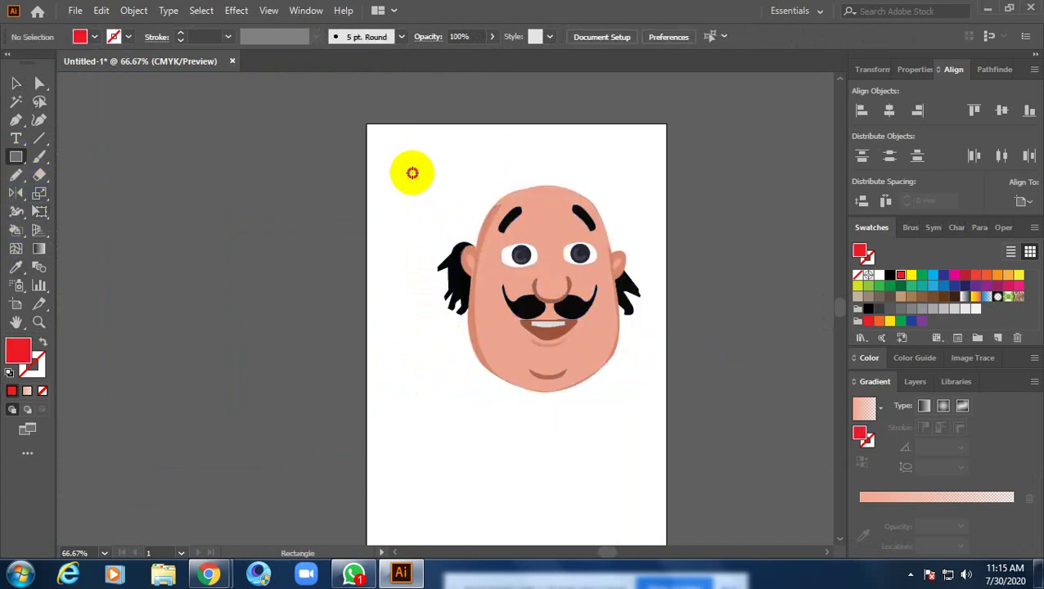
{"action": "left_click_drag", "start_coordinate": [411, 173], "coordinate": [684, 422]}
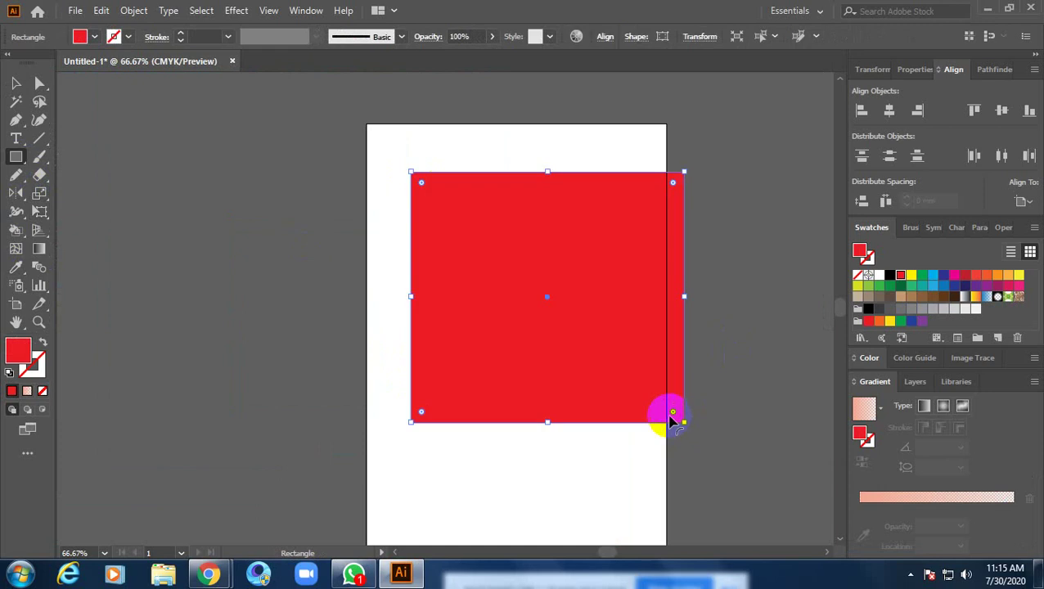
{"action": "left_click", "coordinate": [16, 83]}
{"action": "right_click", "coordinate": [518, 198]}
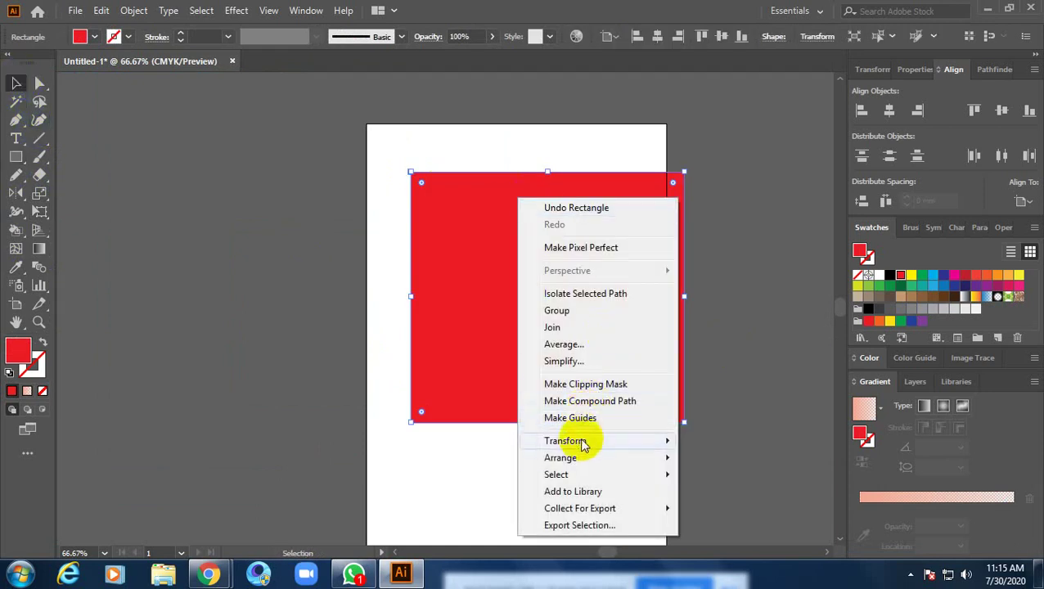
{"action": "left_click", "coordinate": [741, 508]}
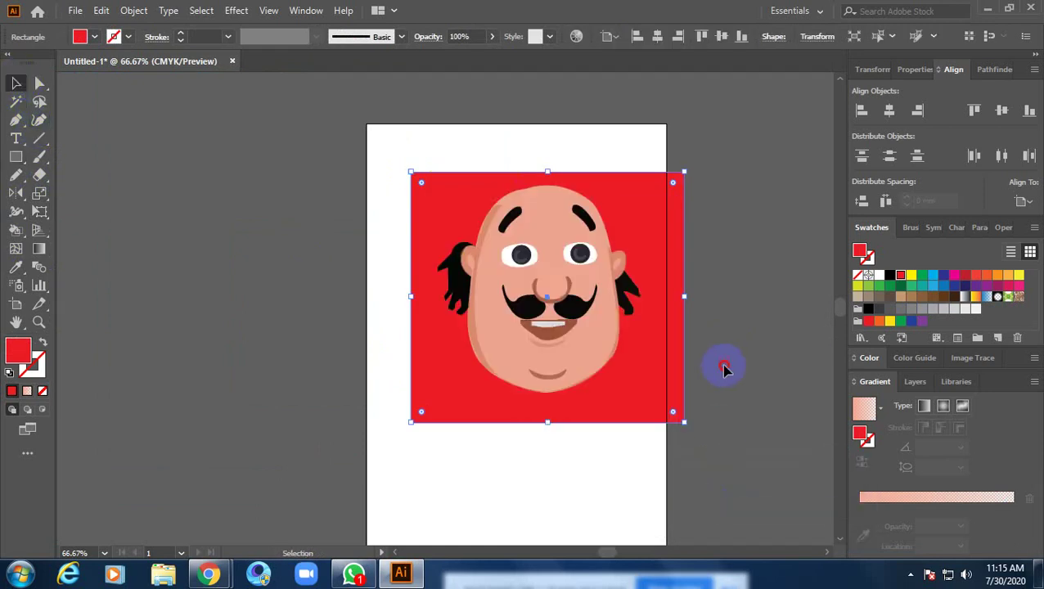
{"action": "left_click", "coordinate": [723, 369]}
{"action": "left_click", "coordinate": [649, 354]}
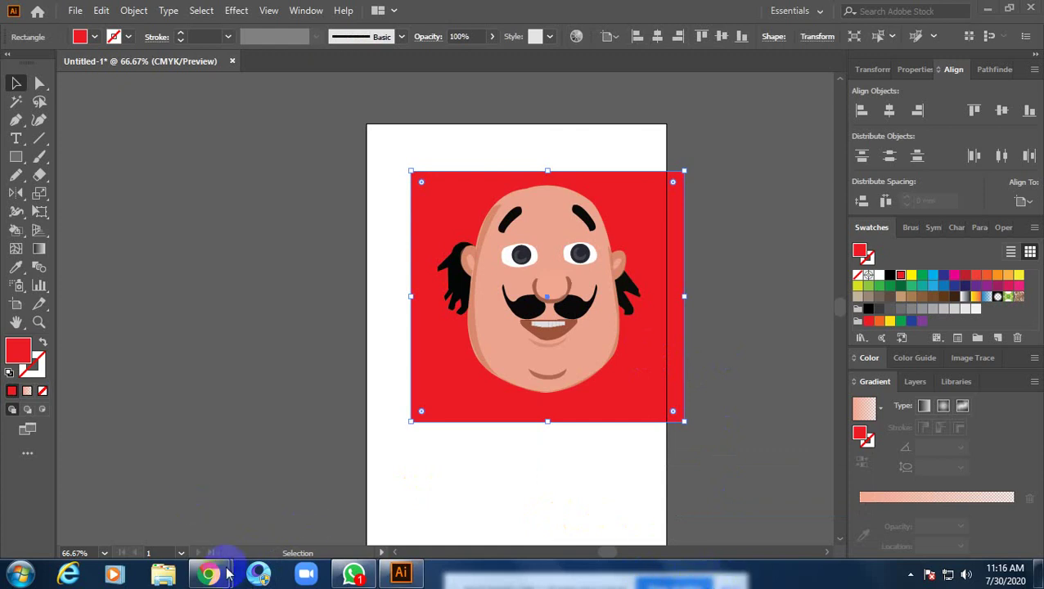
Stop presenting in Meet, admit the new participant, and minimise Chrome and Illustrator
{"action": "mouse_move", "coordinate": [210, 575]}
{"action": "left_click", "coordinate": [177, 515]}
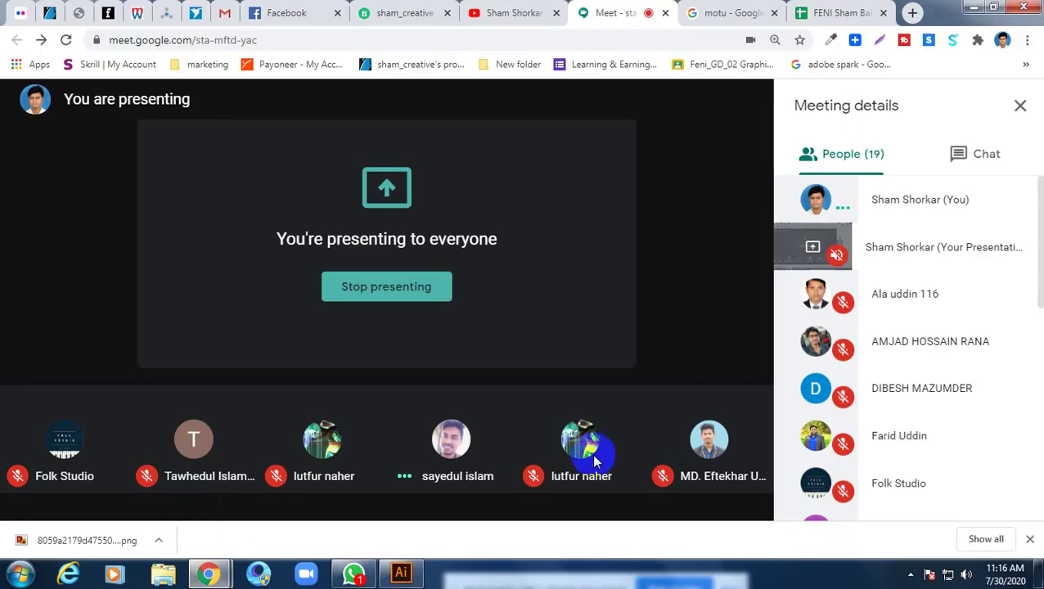
{"action": "left_click", "coordinate": [391, 288]}
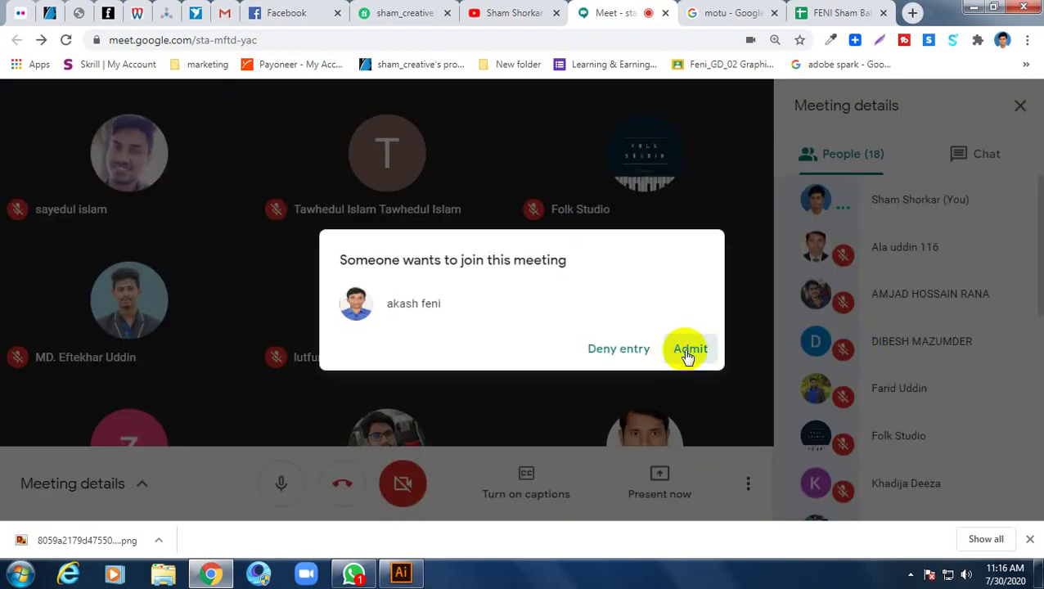
{"action": "left_click", "coordinate": [690, 350]}
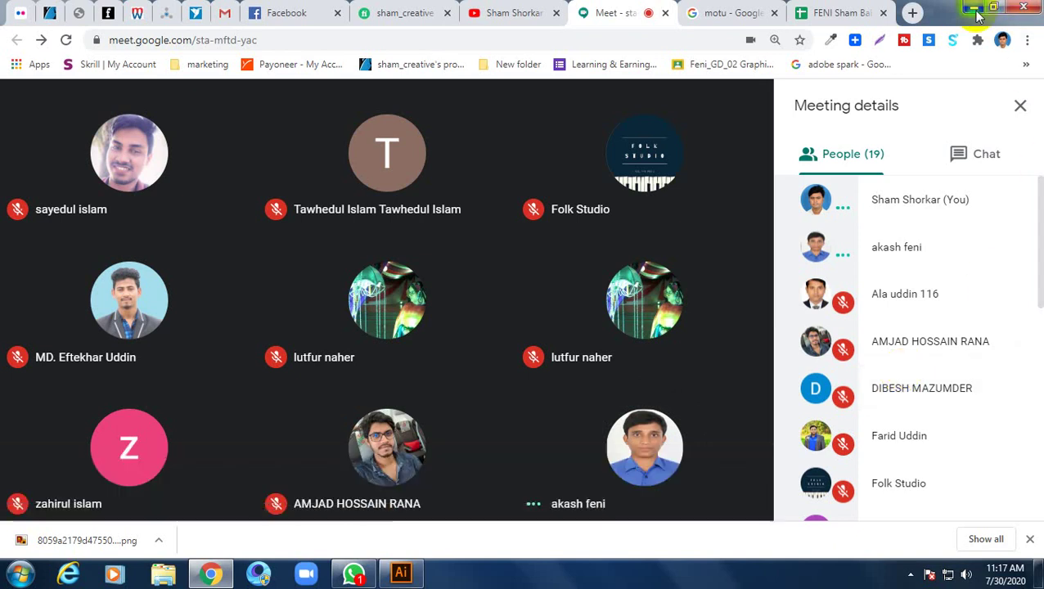
{"action": "left_click", "coordinate": [972, 8]}
{"action": "left_click", "coordinate": [987, 8]}
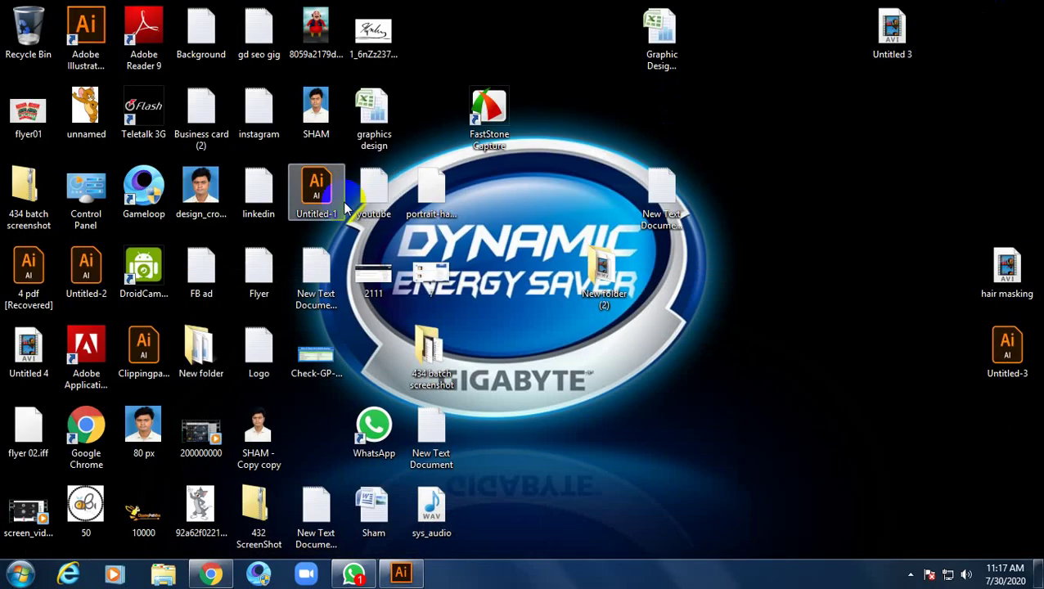